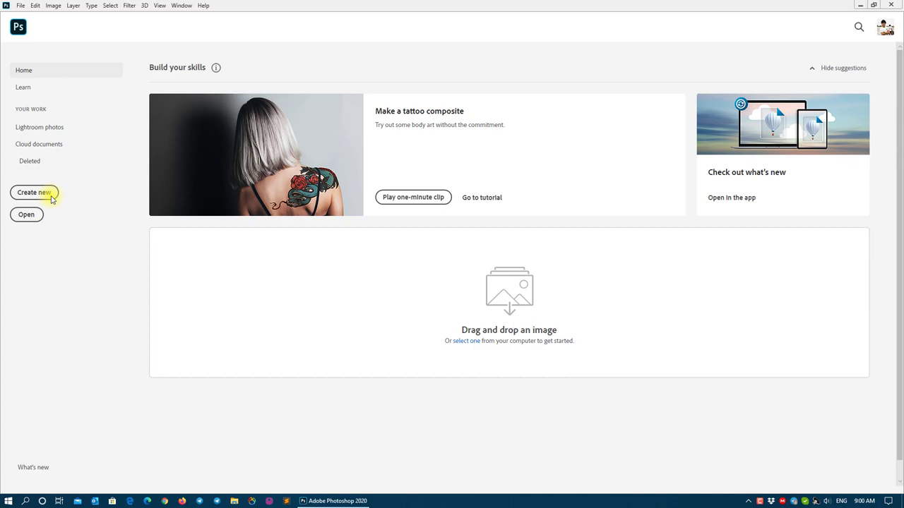
Create a new blank 1920×1080 px document, Untitled-1, using the default preset
{"action": "left_click", "coordinate": [48, 193]}
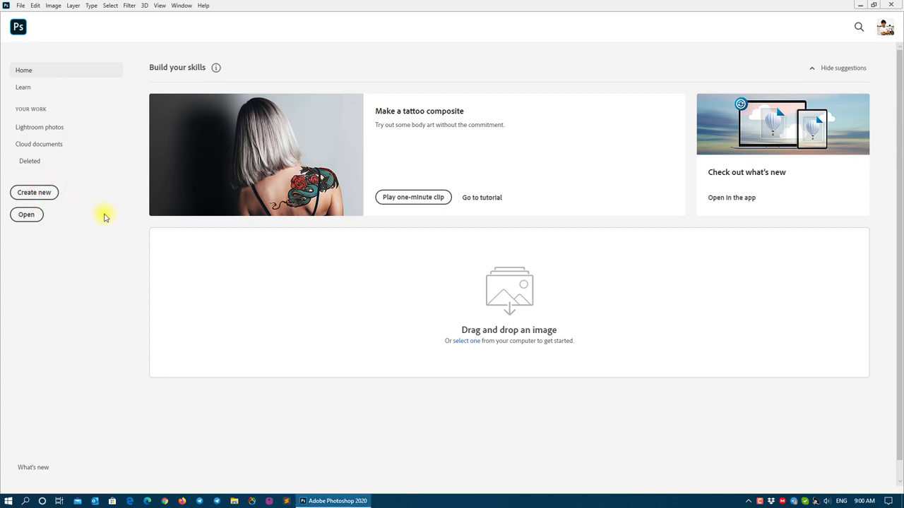
{"action": "left_click", "coordinate": [42, 193]}
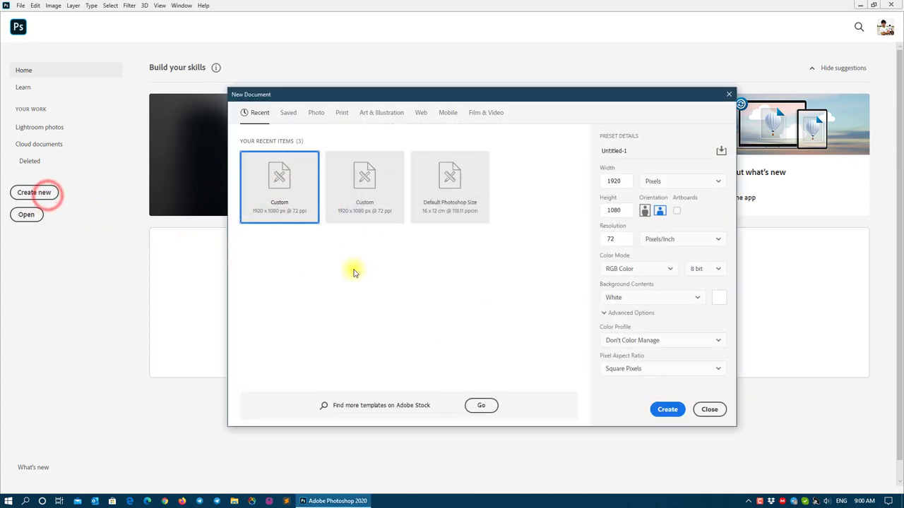
{"action": "left_click", "coordinate": [662, 408]}
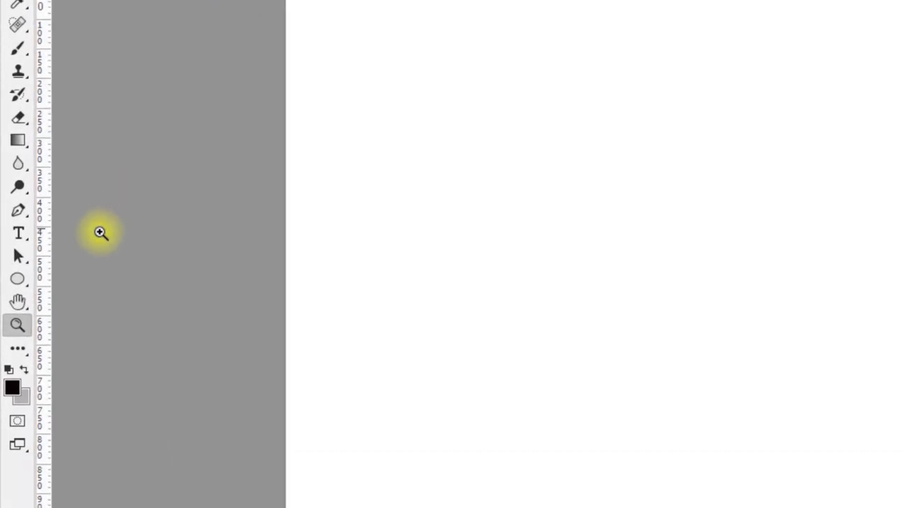
{"action": "left_click", "coordinate": [19, 212]}
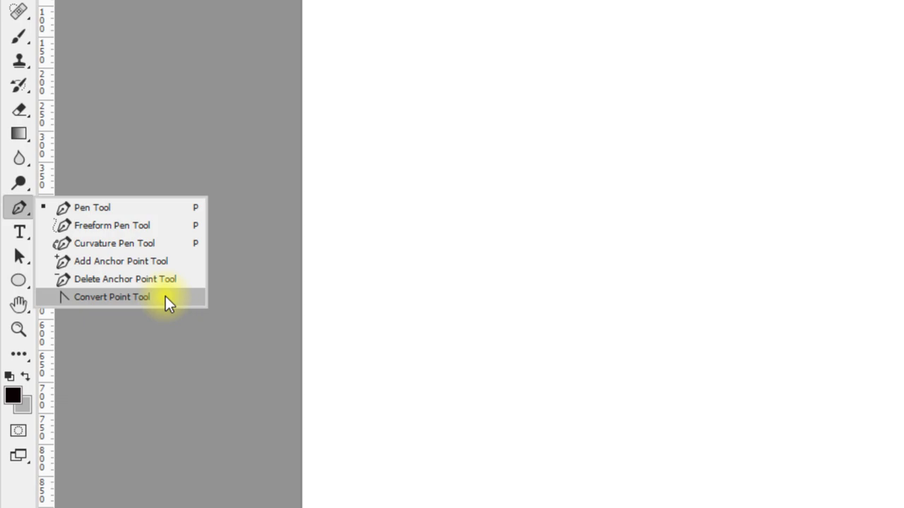
{"action": "left_click", "coordinate": [24, 209]}
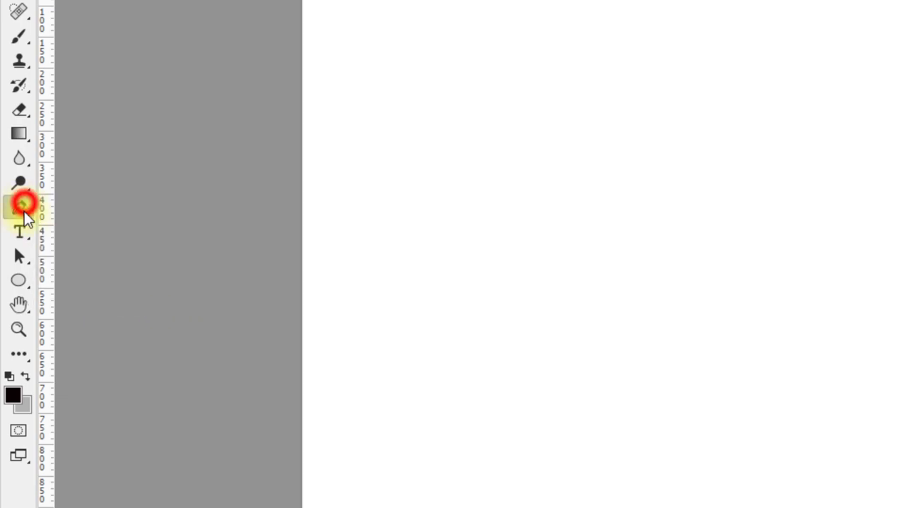
{"action": "left_click", "coordinate": [18, 282]}
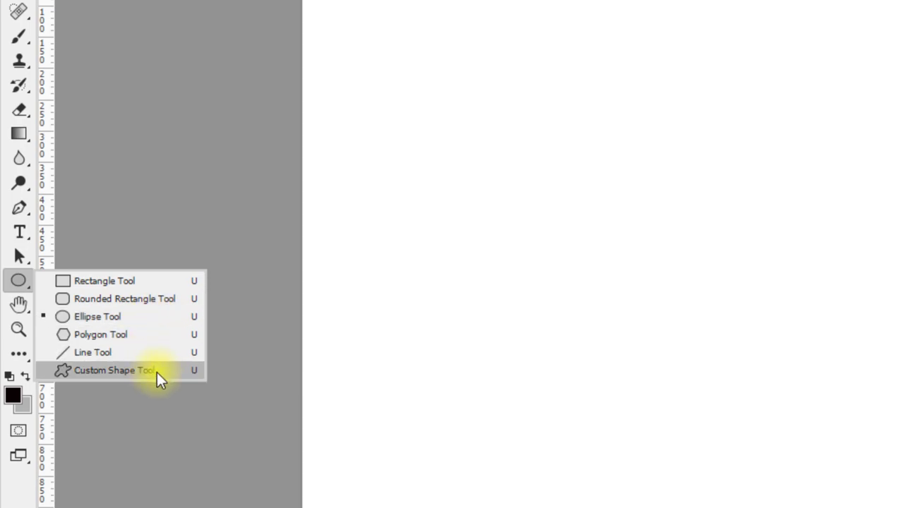
{"action": "left_click", "coordinate": [17, 258]}
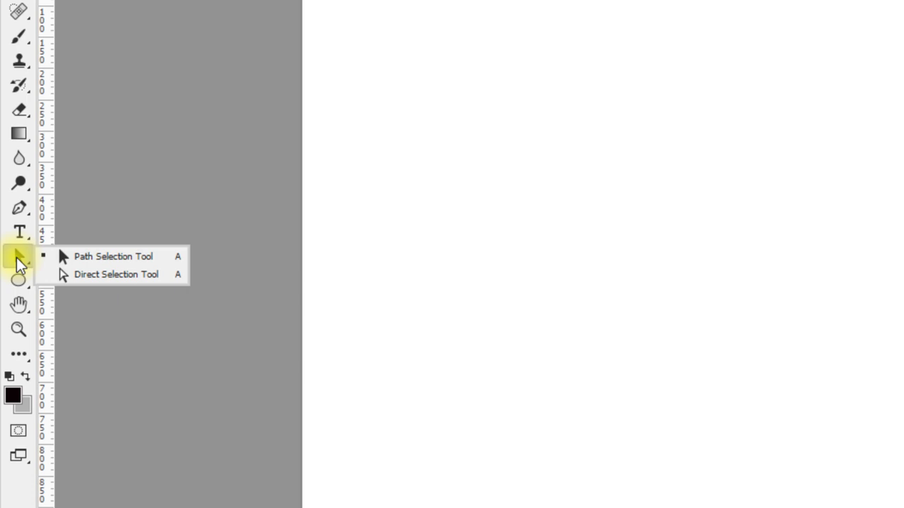
Select the Pen tool and bring up its tool variants flyout
{"action": "left_click", "coordinate": [24, 206]}
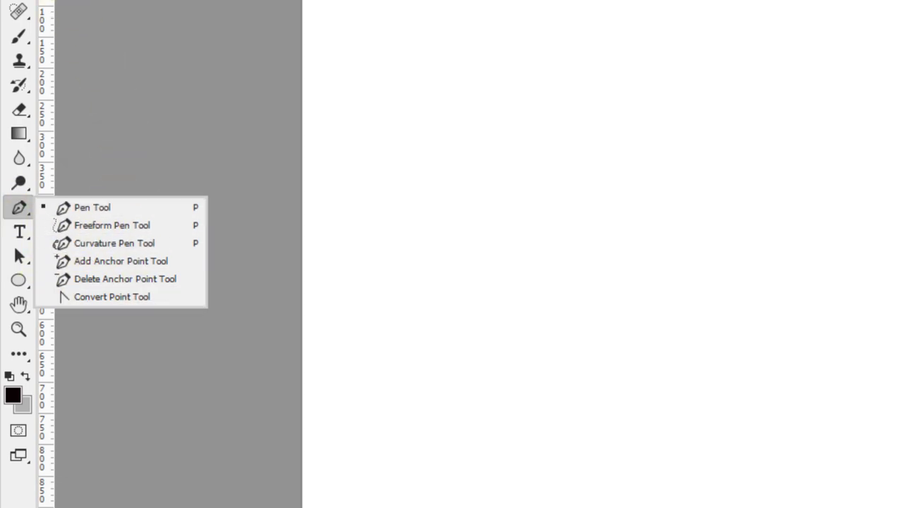
{"action": "key", "text": "Escape"}
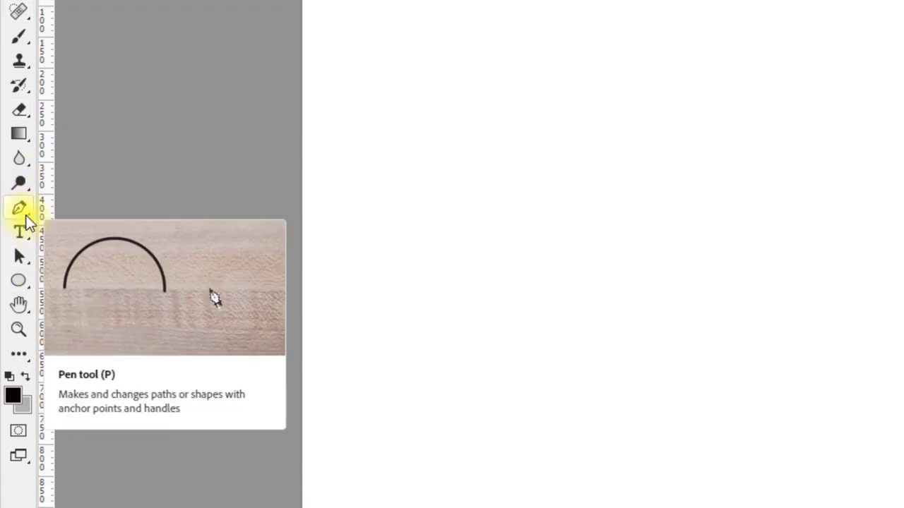
{"action": "right_click", "coordinate": [26, 216]}
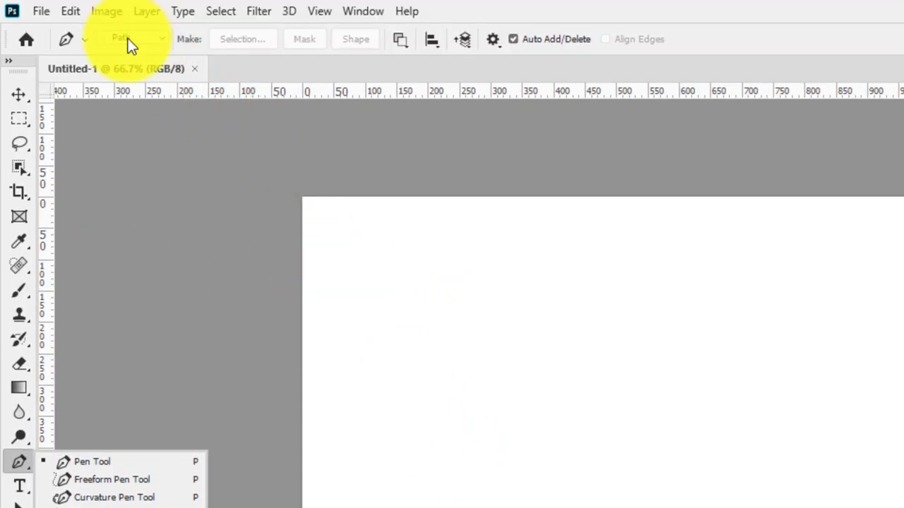
Set the pen to Path mode and draw a closed curvy path on the canvas's left
{"action": "left_click", "coordinate": [127, 38]}
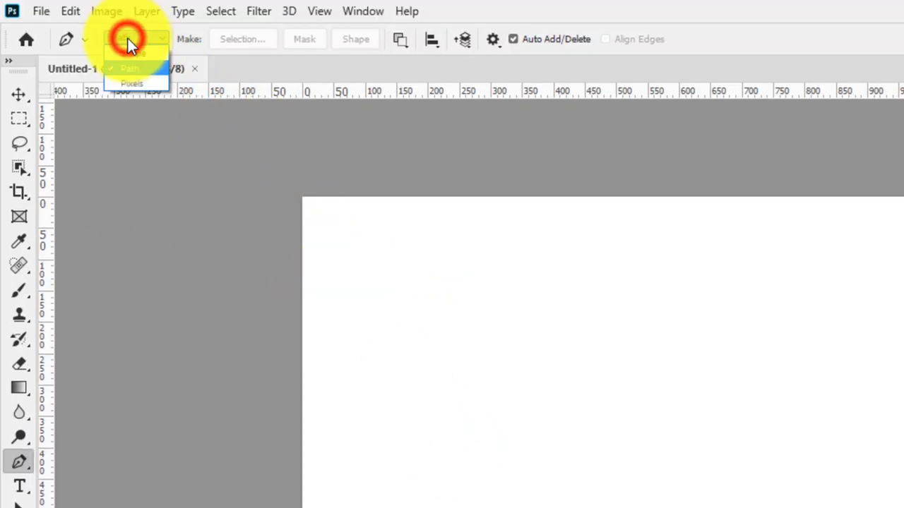
{"action": "left_click", "coordinate": [147, 71]}
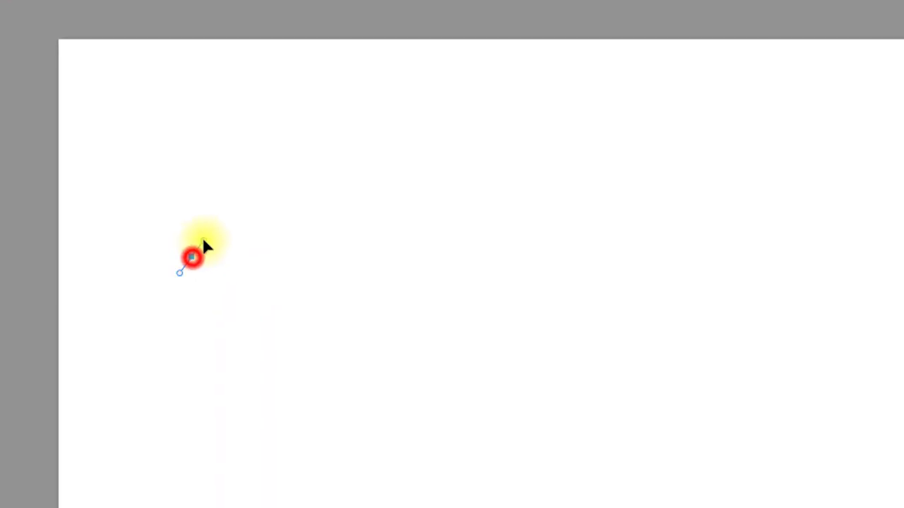
{"action": "mouse_move", "coordinate": [191, 256]}
{"action": "left_mouse_down"}
{"action": "mouse_move", "coordinate": [204, 241]}
{"action": "mouse_move", "coordinate": [277, 251]}
{"action": "left_mouse_up"}
{"action": "left_click_drag", "start_coordinate": [322, 311], "coordinate": [323, 351]}
{"action": "left_click", "coordinate": [307, 422]}
{"action": "left_click_drag", "start_coordinate": [229, 460], "coordinate": [121, 454]}
{"action": "left_click", "coordinate": [121, 445]}
{"action": "left_click_drag", "start_coordinate": [95, 386], "coordinate": [104, 340]}
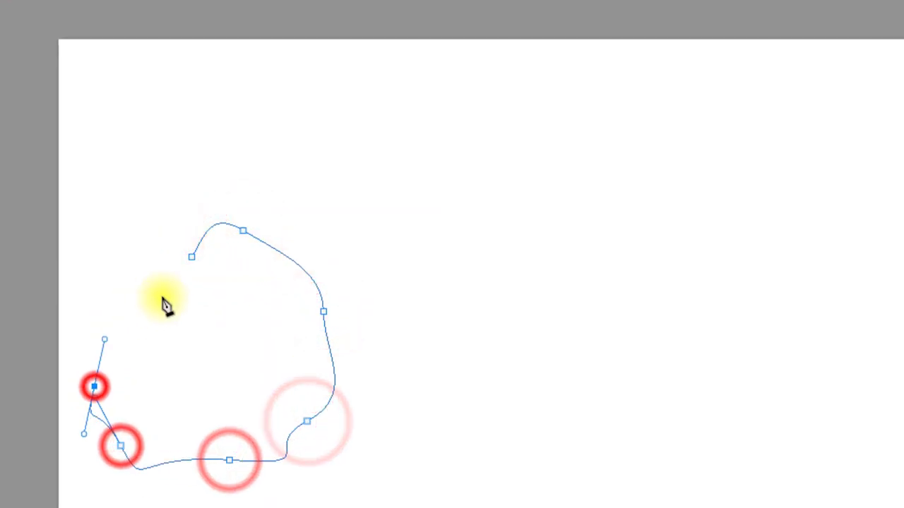
{"action": "left_click", "coordinate": [191, 257]}
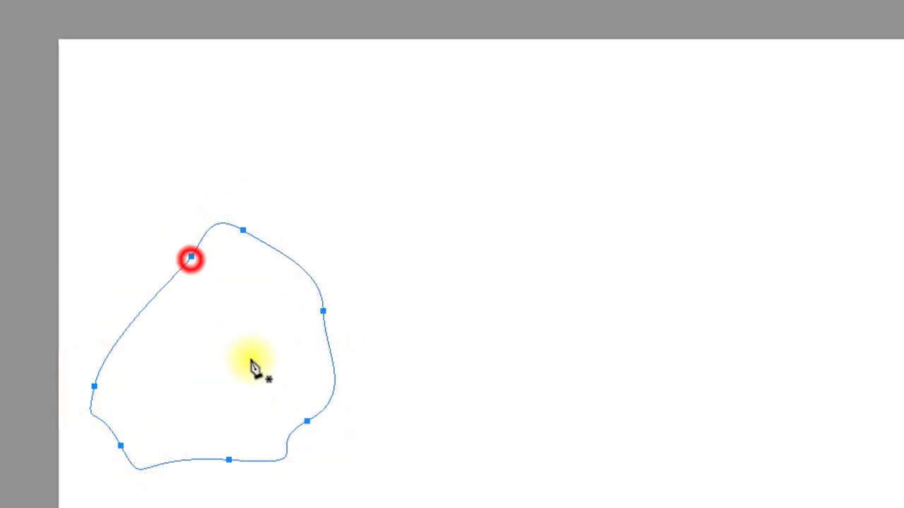
Convert the closed path into a selection, then deselect it with Ctrl+D
{"action": "right_click", "coordinate": [238, 327]}
{"action": "left_click", "coordinate": [307, 400]}
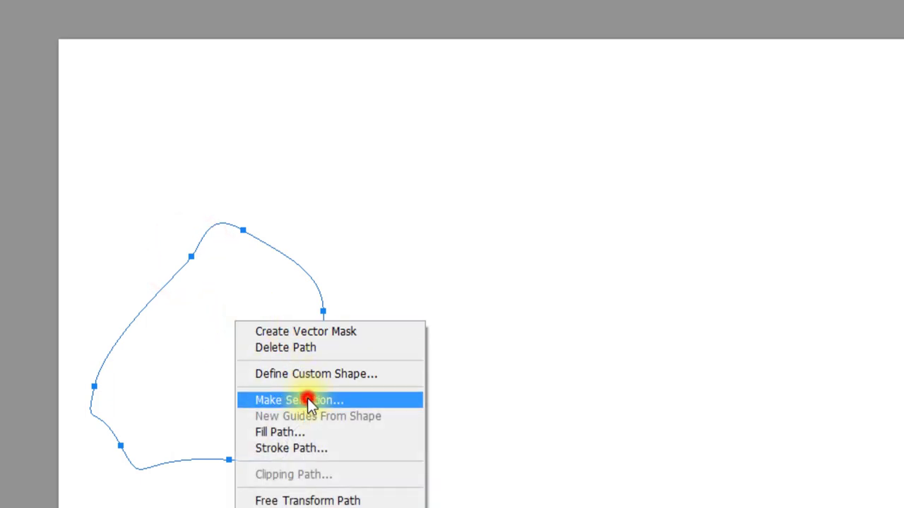
{"action": "left_click", "coordinate": [763, 114]}
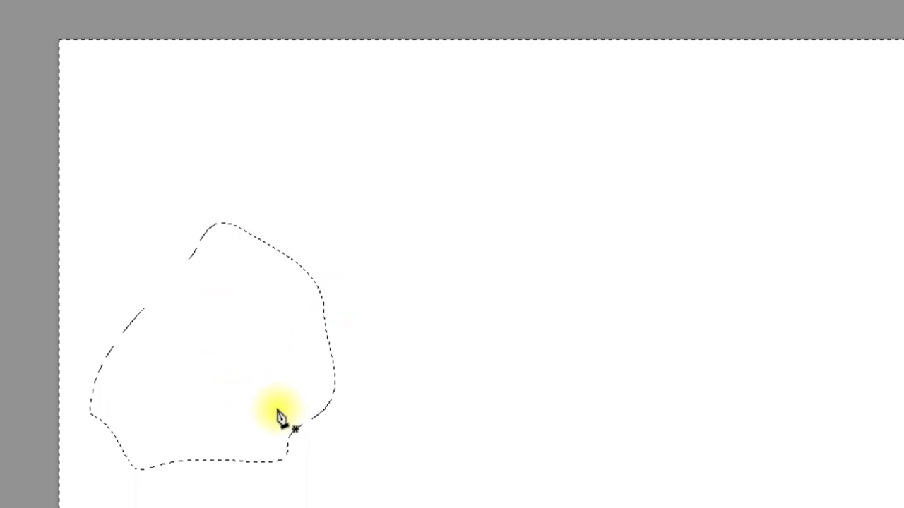
{"action": "key", "text": "ctrl+d"}
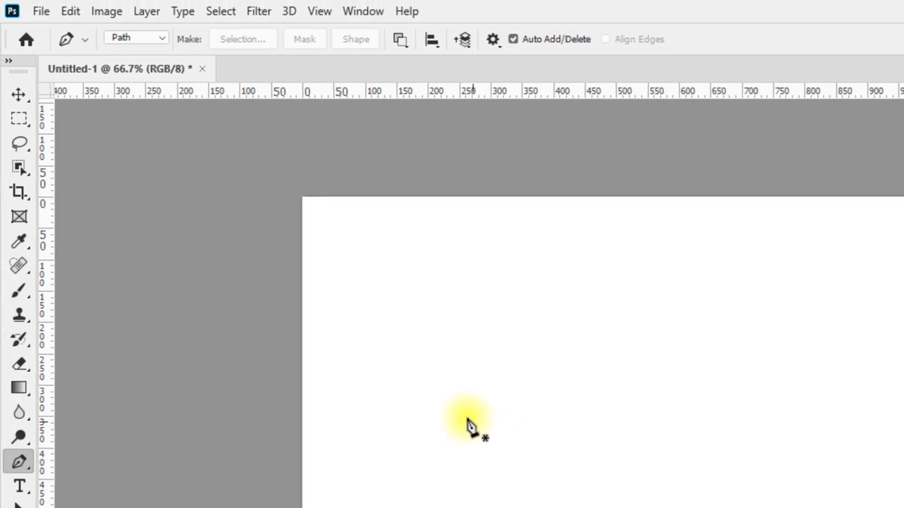
{"action": "left_click", "coordinate": [13, 171]}
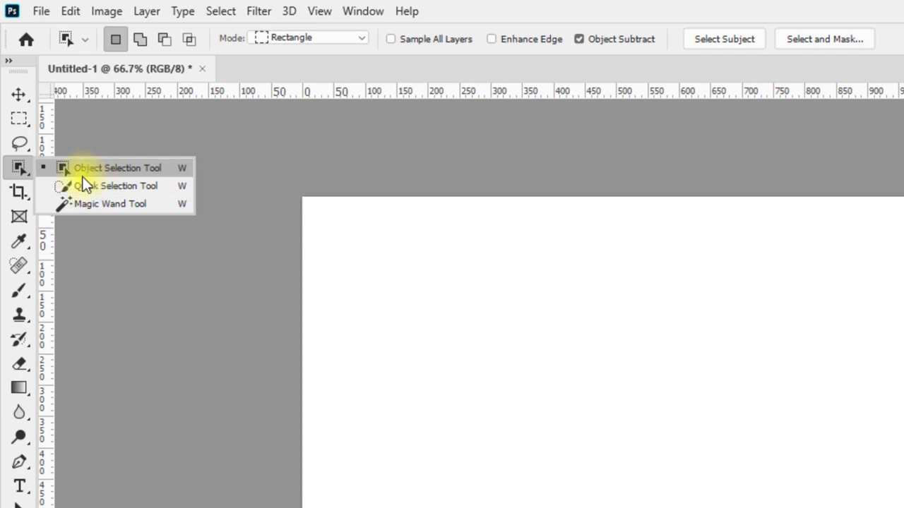
{"action": "left_click", "coordinate": [12, 197]}
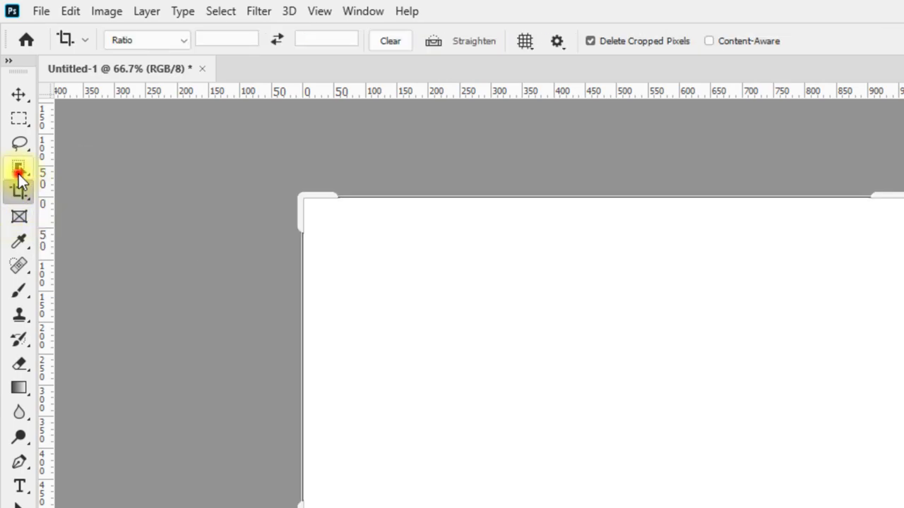
{"action": "left_click", "coordinate": [19, 174]}
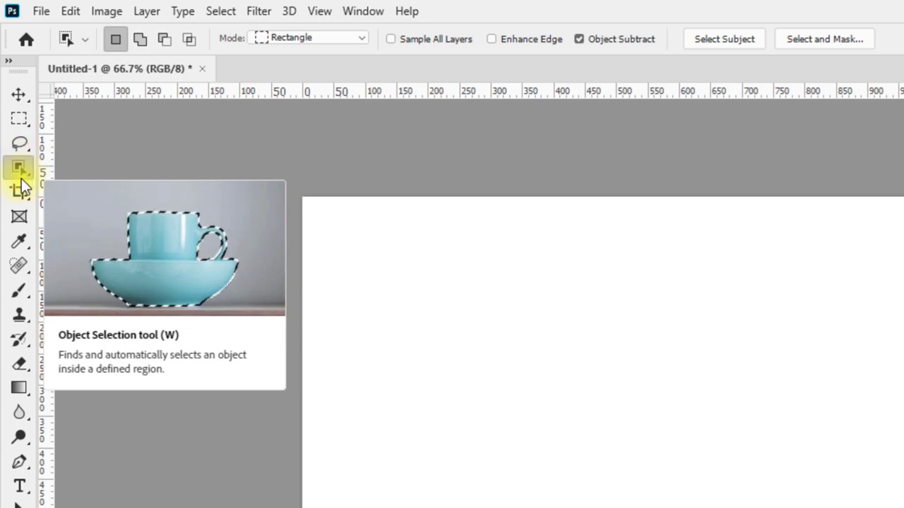
{"action": "left_click", "coordinate": [21, 465]}
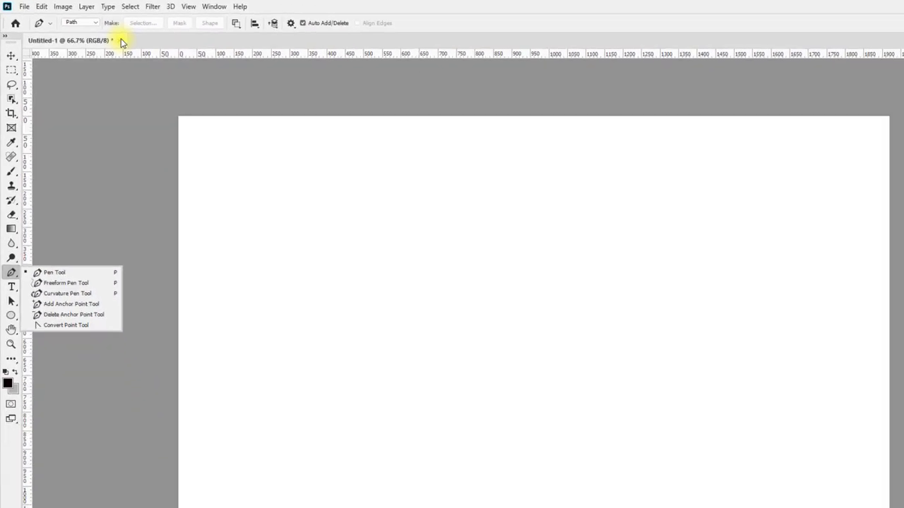
Close Untitled-1 without saving and open Pictures > Skirt.jpg, discarding its colour profile
{"action": "left_click", "coordinate": [103, 34]}
{"action": "left_click", "coordinate": [447, 188]}
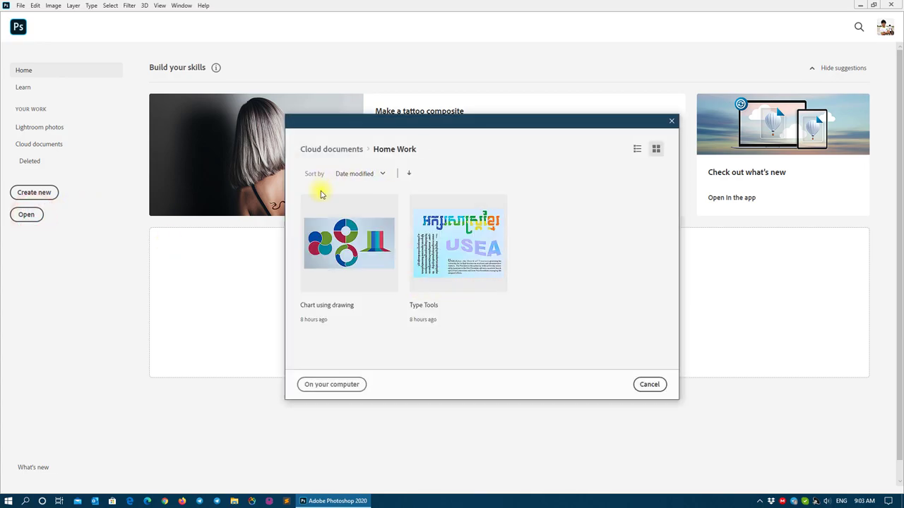
{"action": "left_click", "coordinate": [327, 381]}
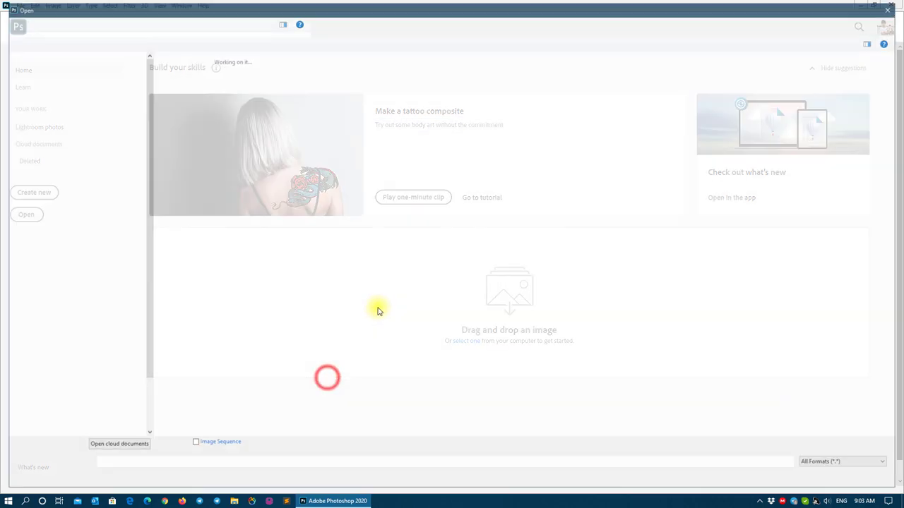
{"action": "scroll", "coordinate": [106, 297], "scroll_direction": "down", "scroll_amount": 1}
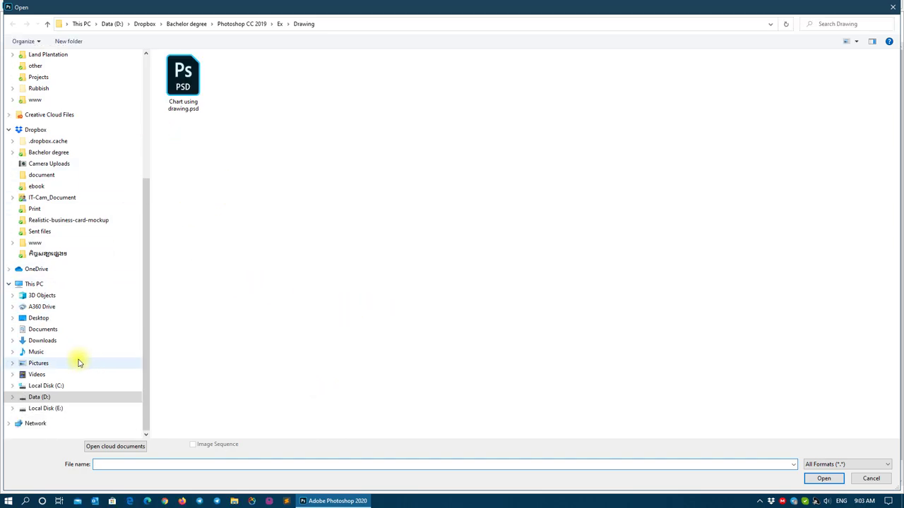
{"action": "left_click", "coordinate": [31, 363]}
{"action": "scroll", "coordinate": [424, 304], "scroll_direction": "down", "scroll_amount": 10}
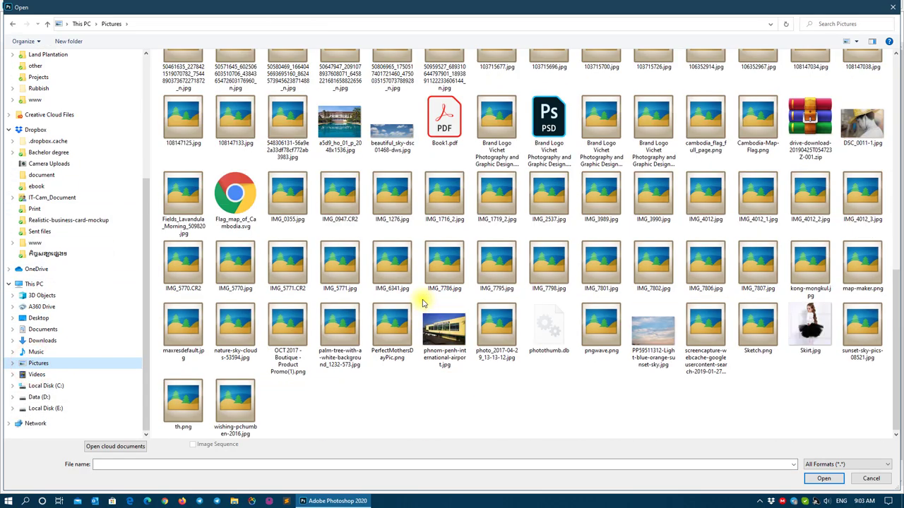
{"action": "double_click", "coordinate": [811, 340]}
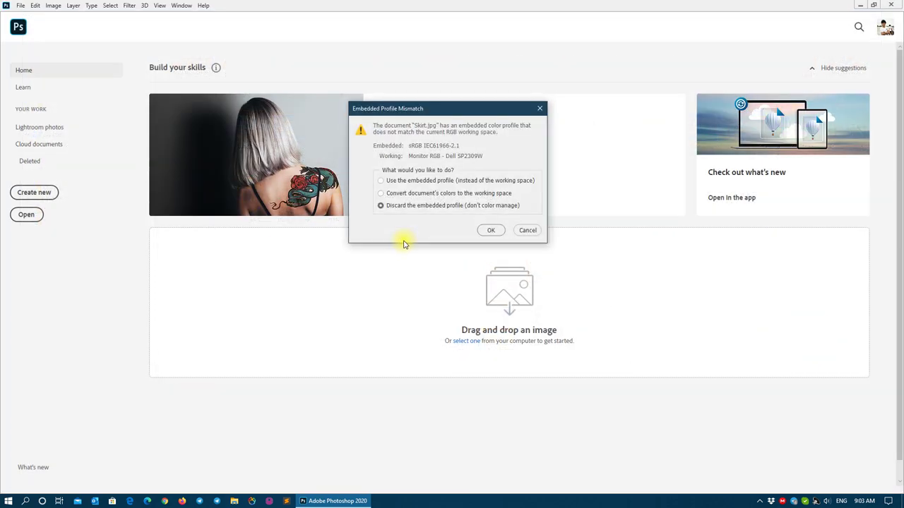
{"action": "left_click", "coordinate": [498, 228]}
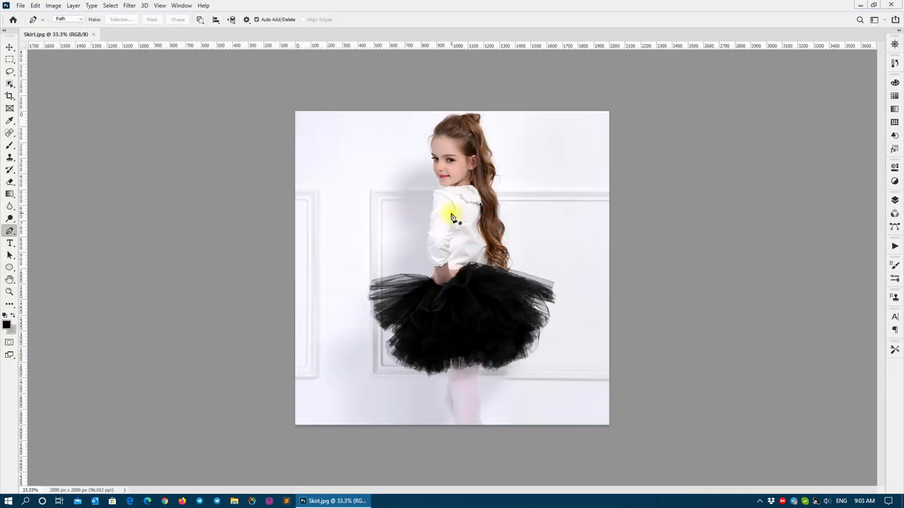
Zoom in to 400% on the girl's face in Skirt.jpg
{"action": "key", "text": "z"}
{"action": "left_click", "coordinate": [452, 188]}
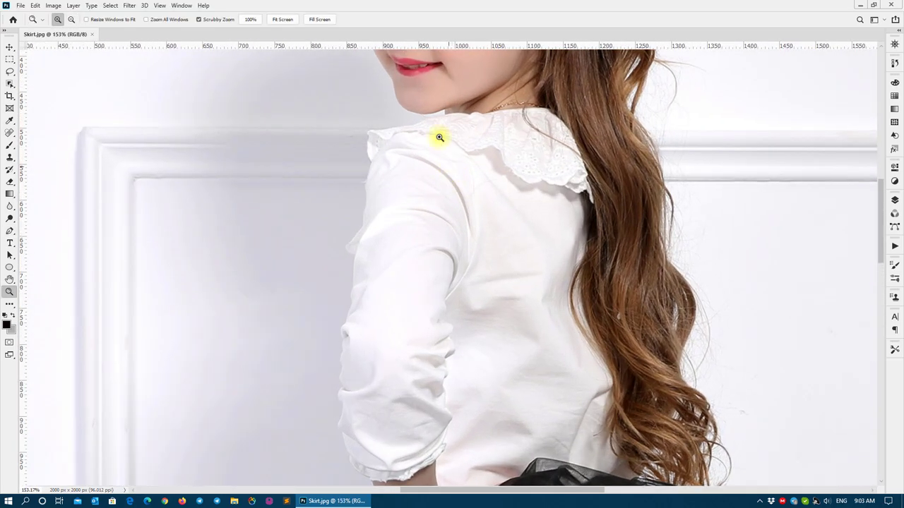
{"action": "left_click_drag", "start_coordinate": [438, 137], "coordinate": [430, 299]}
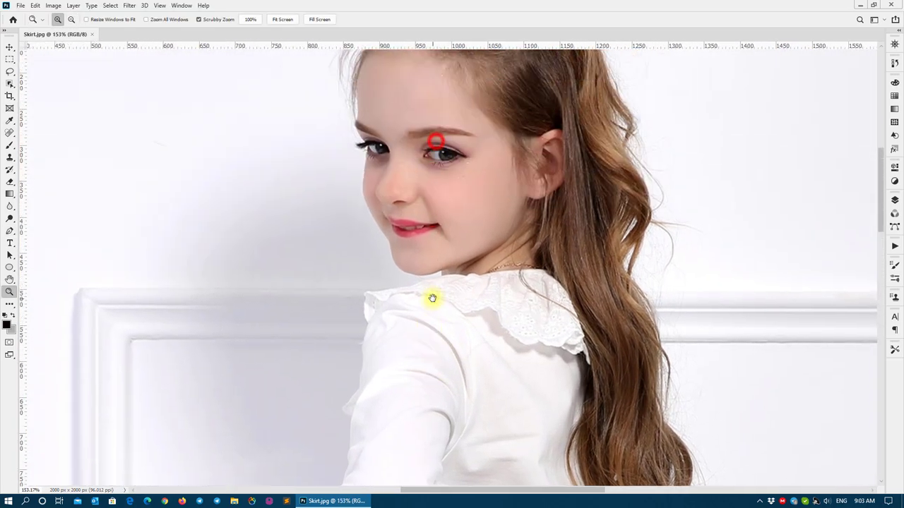
{"action": "left_click", "coordinate": [409, 223]}
{"action": "left_click", "coordinate": [346, 219]}
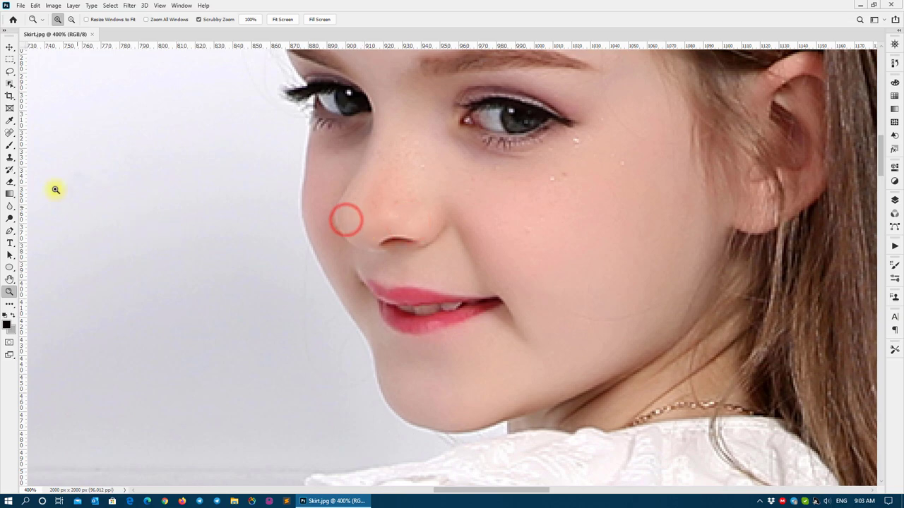
Trace a pen path along the girl's cheek and chin down to her blouse collar
{"action": "left_click", "coordinate": [9, 231]}
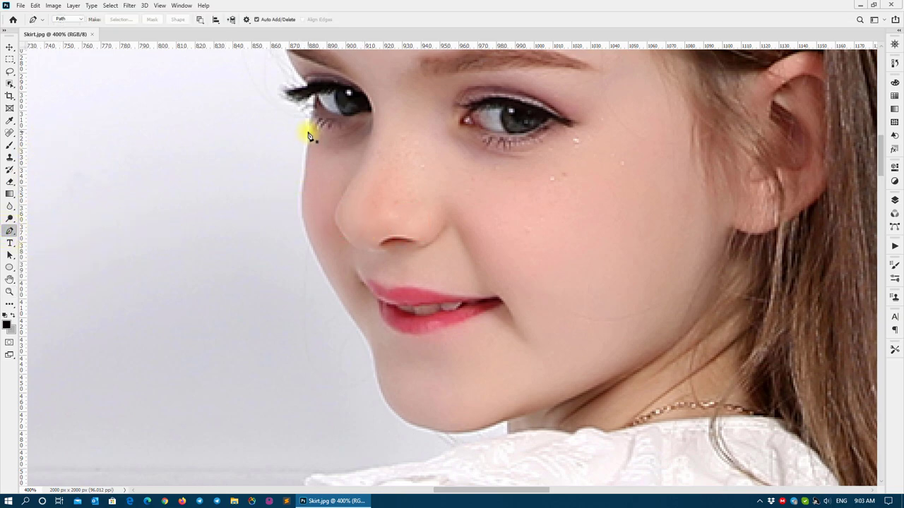
{"action": "left_click_drag", "start_coordinate": [308, 160], "coordinate": [308, 192]}
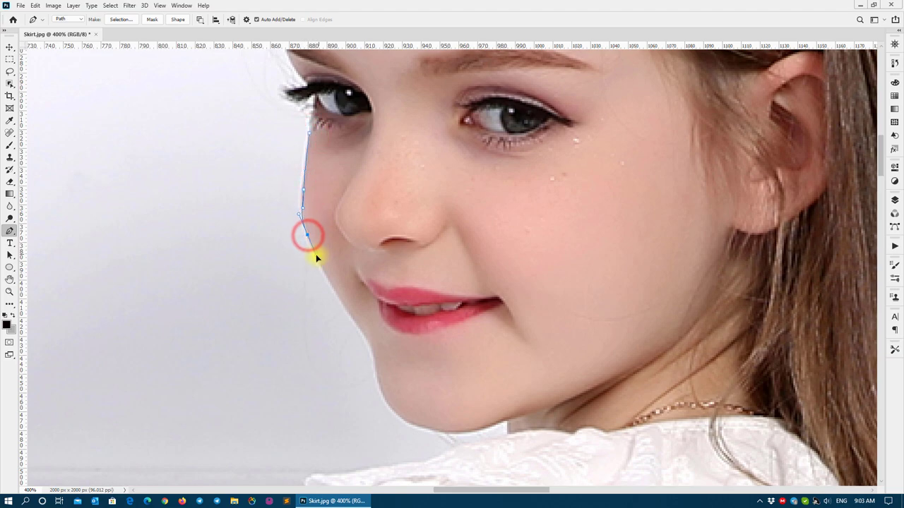
{"action": "left_click_drag", "start_coordinate": [315, 248], "coordinate": [316, 255]}
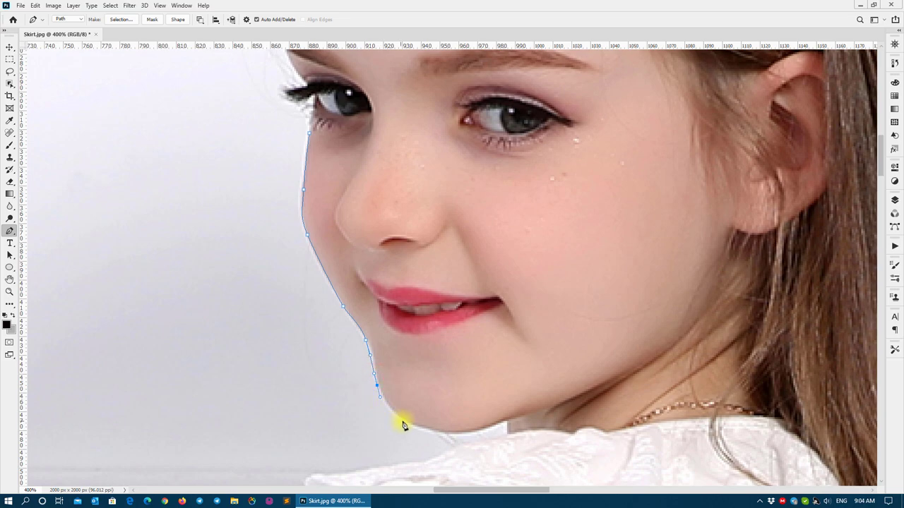
{"action": "left_click", "coordinate": [460, 434]}
{"action": "left_click", "coordinate": [367, 470]}
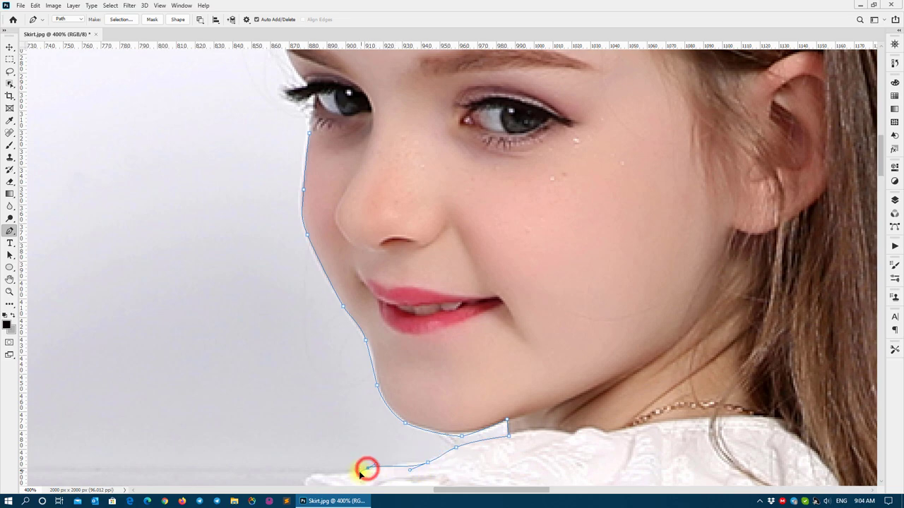
{"action": "key", "text": "v"}
{"action": "left_click_drag", "start_coordinate": [444, 468], "coordinate": [430, 208]}
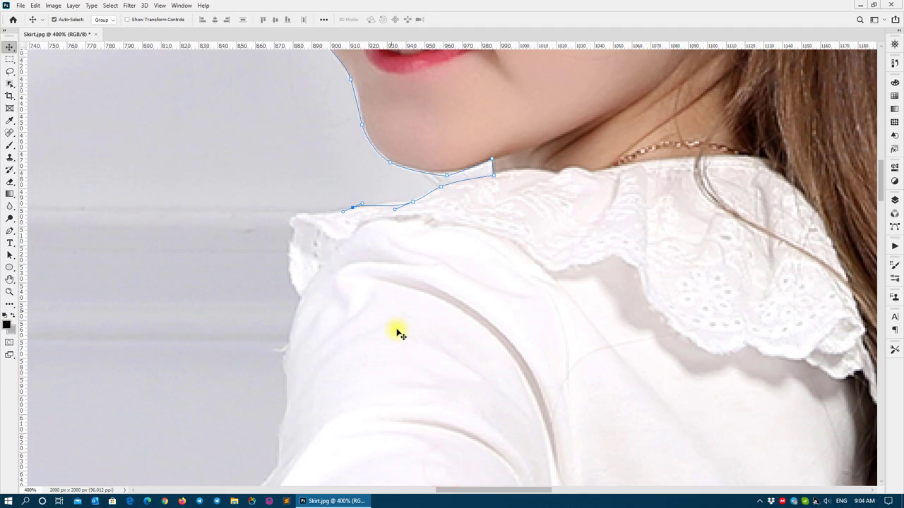
Fit the photo on screen and continue the pen path down the girl's arm
{"action": "key", "text": "ctrl+0"}
{"action": "key", "text": "p"}
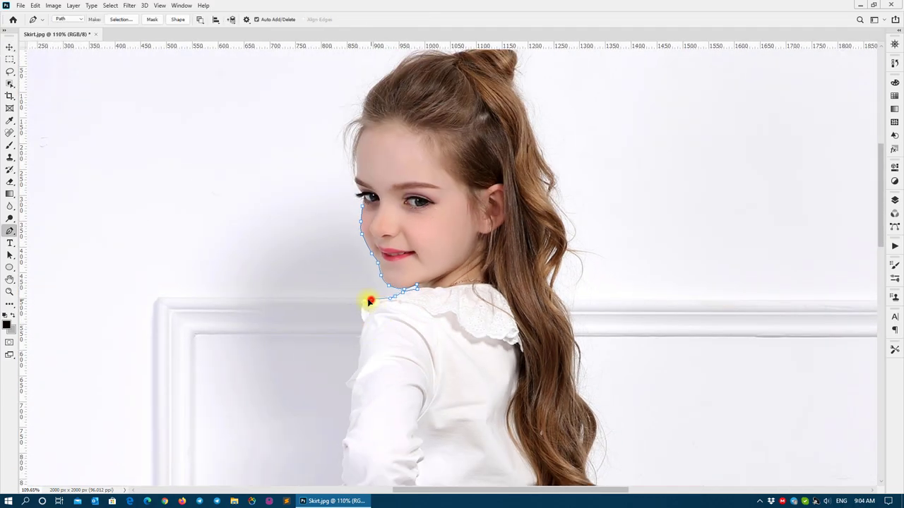
{"action": "left_click", "coordinate": [363, 315]}
{"action": "left_click", "coordinate": [359, 340]}
{"action": "left_click", "coordinate": [357, 380]}
{"action": "left_click", "coordinate": [351, 411]}
{"action": "left_click", "coordinate": [341, 439]}
{"action": "left_click", "coordinate": [337, 472]}
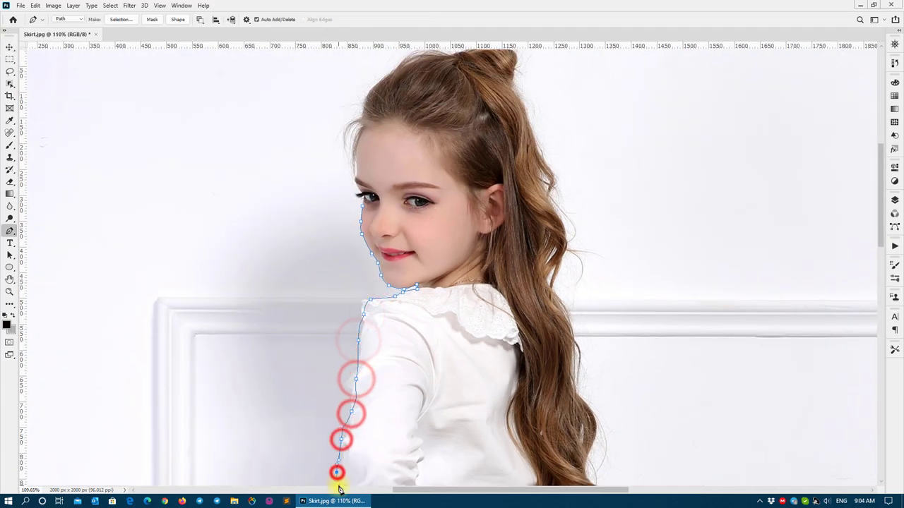
Extend the path along the skirt's waist and down its left edge
{"action": "left_click_drag", "start_coordinate": [472, 431], "coordinate": [477, 315]}
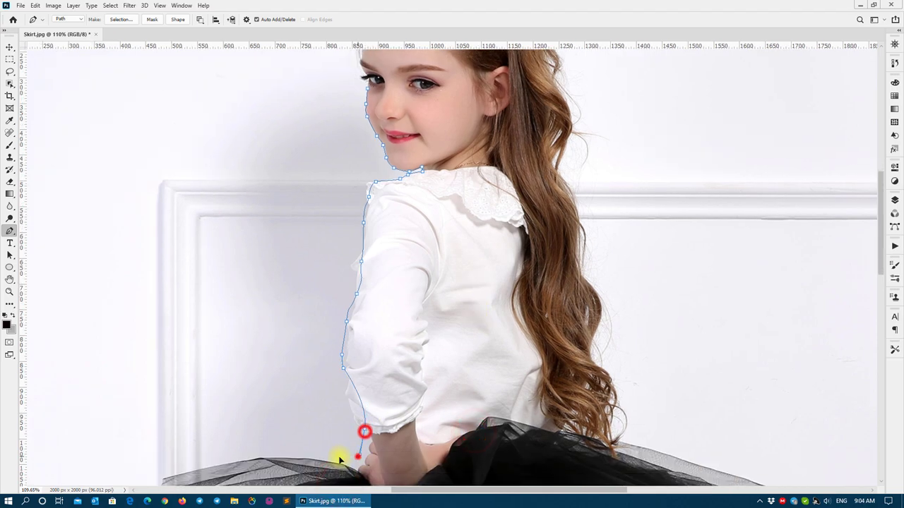
{"action": "left_click", "coordinate": [305, 445]}
{"action": "left_click", "coordinate": [227, 446]}
{"action": "left_click", "coordinate": [182, 454]}
{"action": "left_click_drag", "start_coordinate": [262, 429], "coordinate": [268, 222]}
{"action": "left_click", "coordinate": [167, 347]}
{"action": "left_click", "coordinate": [152, 393]}
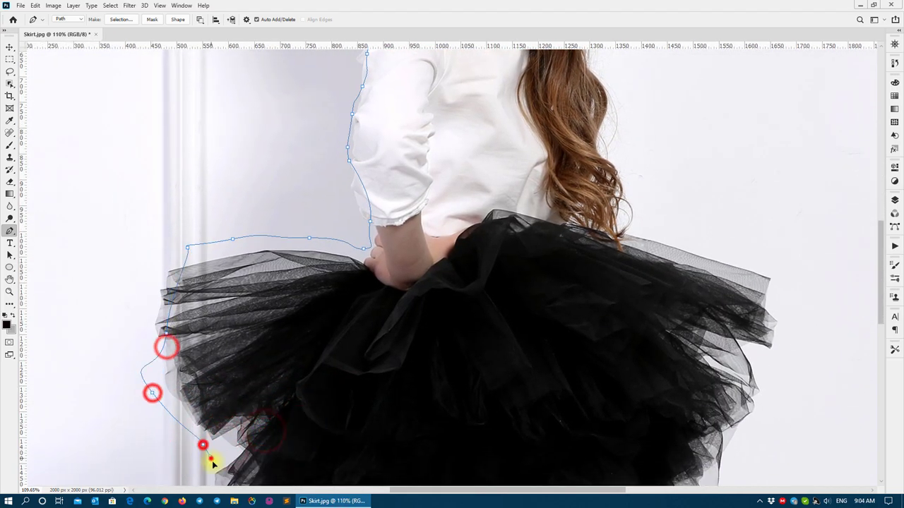
Curve the path around the skirt's lower edge and across to the legs
{"action": "left_click_drag", "start_coordinate": [211, 462], "coordinate": [247, 303]}
{"action": "left_click", "coordinate": [205, 351]}
{"action": "left_click", "coordinate": [283, 426]}
{"action": "left_click", "coordinate": [403, 447]}
{"action": "left_click", "coordinate": [494, 450]}
{"action": "left_click_drag", "start_coordinate": [498, 444], "coordinate": [503, 305]}
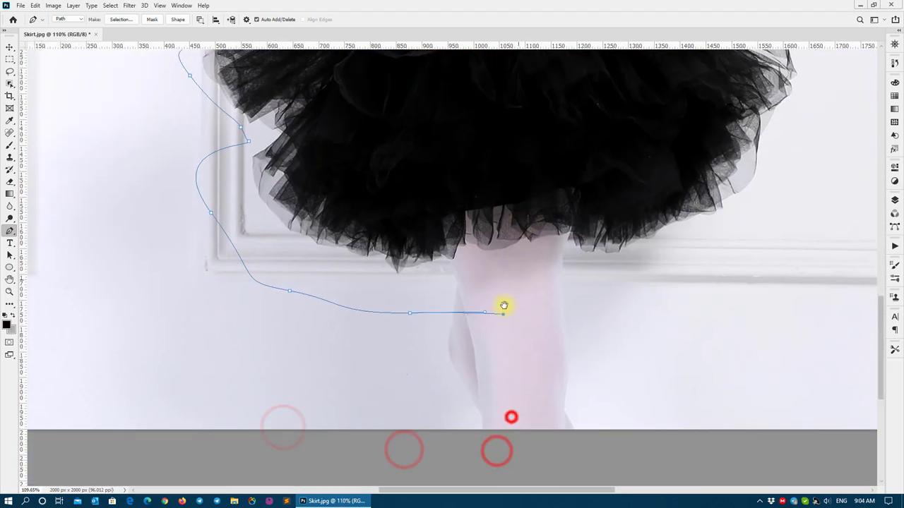
Run the path up the right side and over the head, closing it at the face
{"action": "scroll", "coordinate": [503, 305], "scroll_direction": "down", "scroll_amount": 3}
{"action": "scroll", "coordinate": [525, 440], "scroll_direction": "down", "scroll_amount": 3}
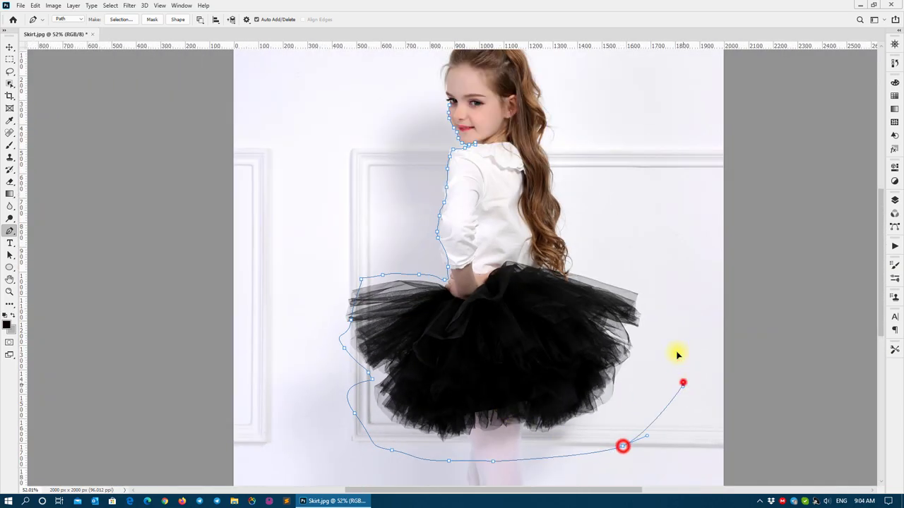
{"action": "left_click", "coordinate": [664, 270]}
{"action": "left_click", "coordinate": [610, 204]}
{"action": "left_click", "coordinate": [575, 167]}
{"action": "left_click", "coordinate": [589, 97]}
{"action": "left_click_drag", "start_coordinate": [562, 86], "coordinate": [567, 293]}
{"action": "left_click", "coordinate": [572, 253]}
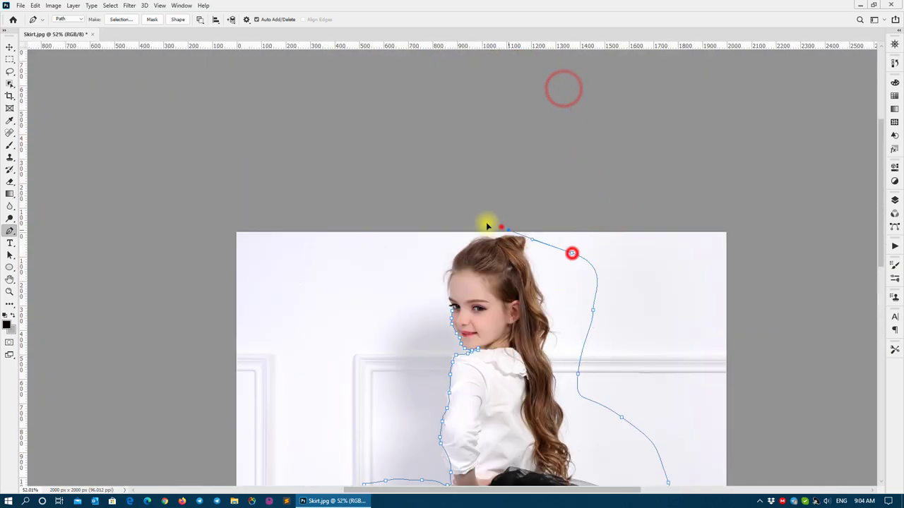
{"action": "left_click", "coordinate": [438, 223]}
{"action": "left_click", "coordinate": [418, 275]}
{"action": "left_click", "coordinate": [430, 308]}
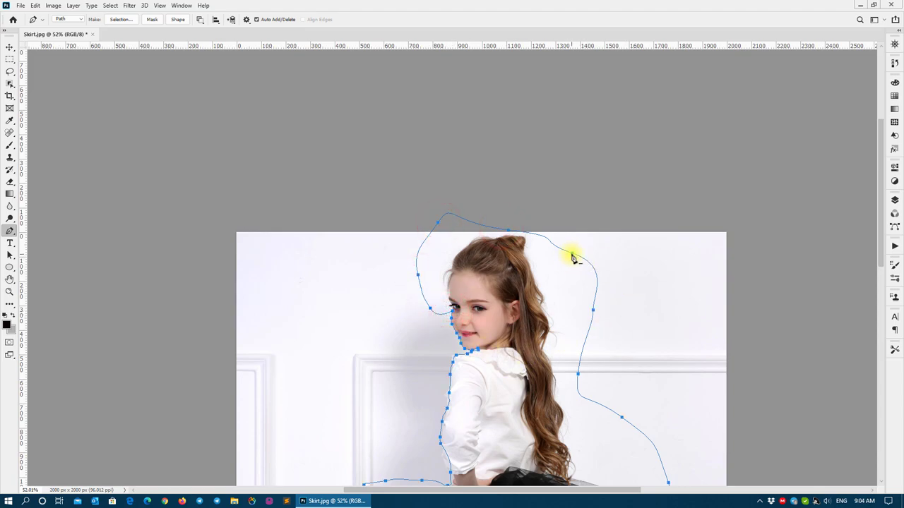
Convert the outline path into a selection with no feathering, then close Skirt.jpg
{"action": "right_click", "coordinate": [521, 279]}
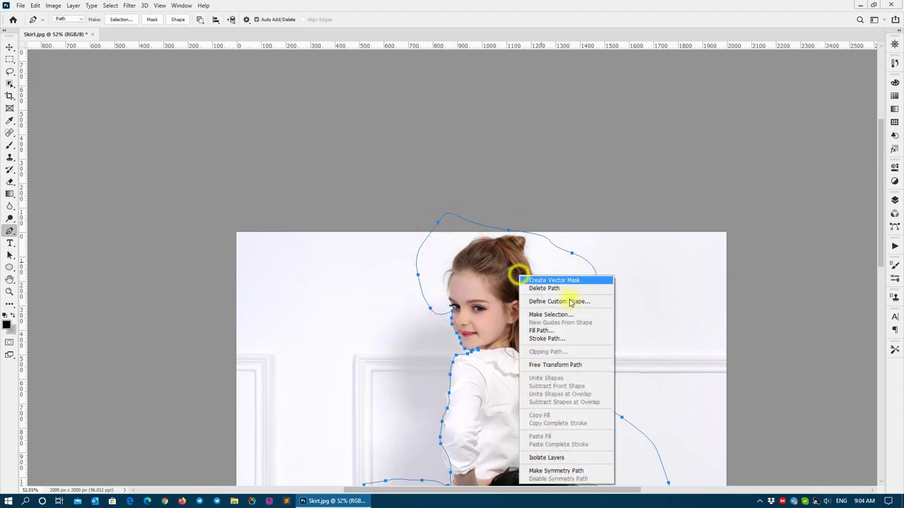
{"action": "left_click", "coordinate": [578, 316]}
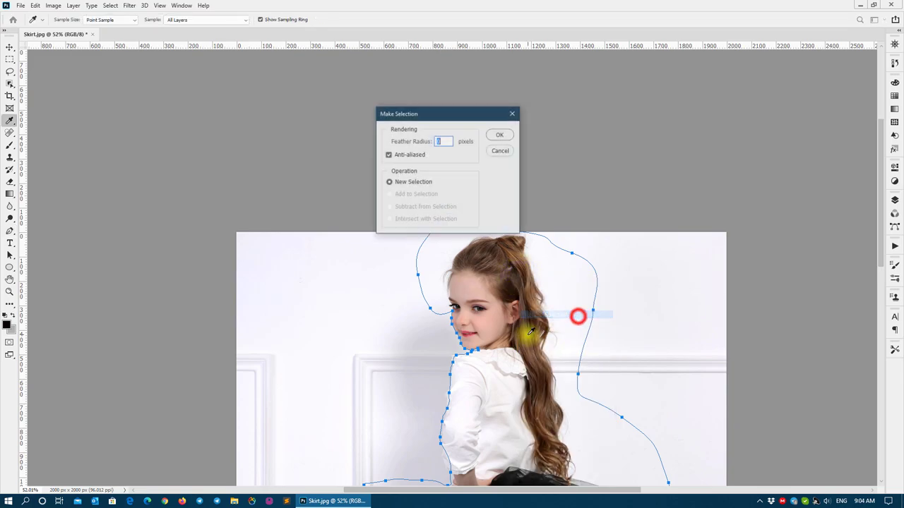
{"action": "left_click", "coordinate": [498, 134]}
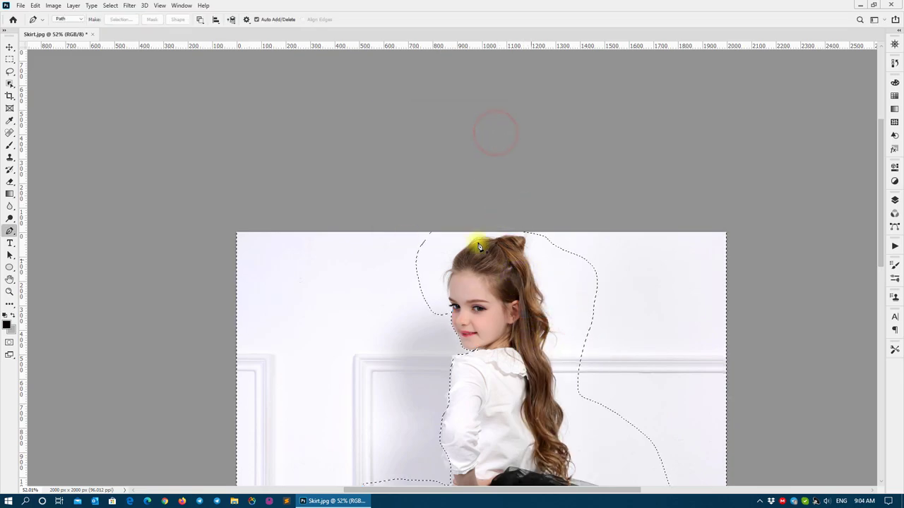
{"action": "scroll", "coordinate": [495, 226], "scroll_direction": "down", "scroll_amount": 3}
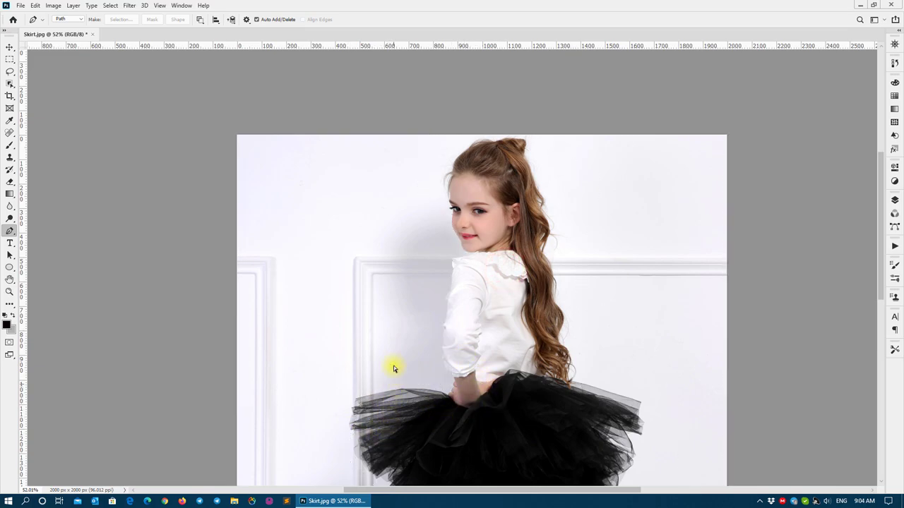
{"action": "left_click", "coordinate": [93, 34]}
Discard Skirt.jpg's changes, dismiss the cloud notice, and create a new 1920×1080 px document
{"action": "left_click", "coordinate": [455, 186]}
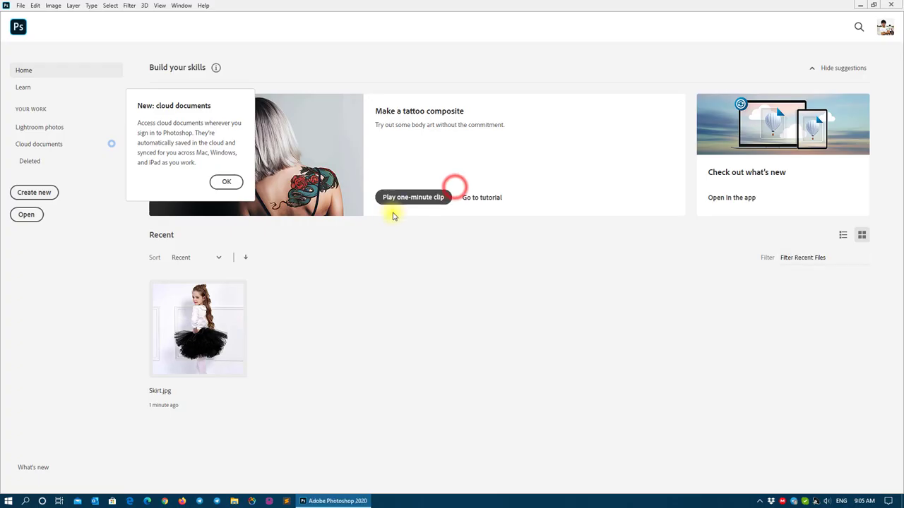
{"action": "left_click", "coordinate": [227, 185]}
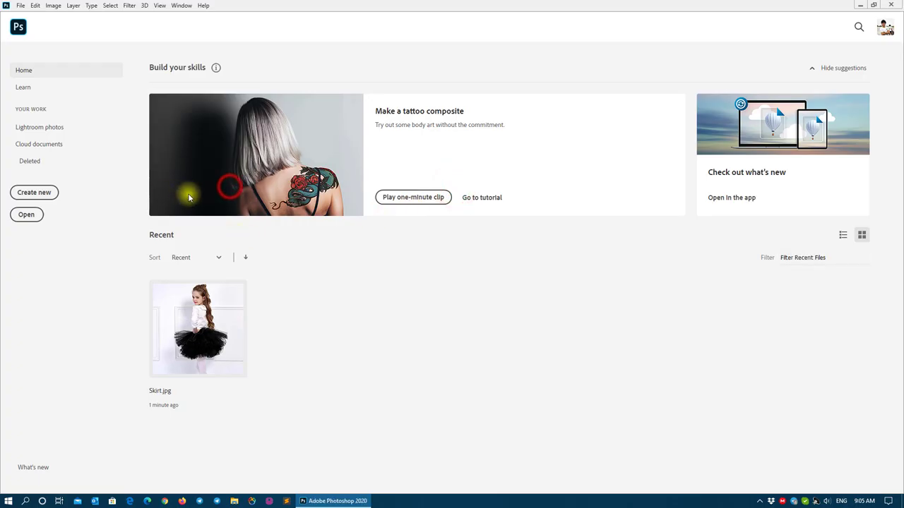
{"action": "left_click", "coordinate": [47, 200]}
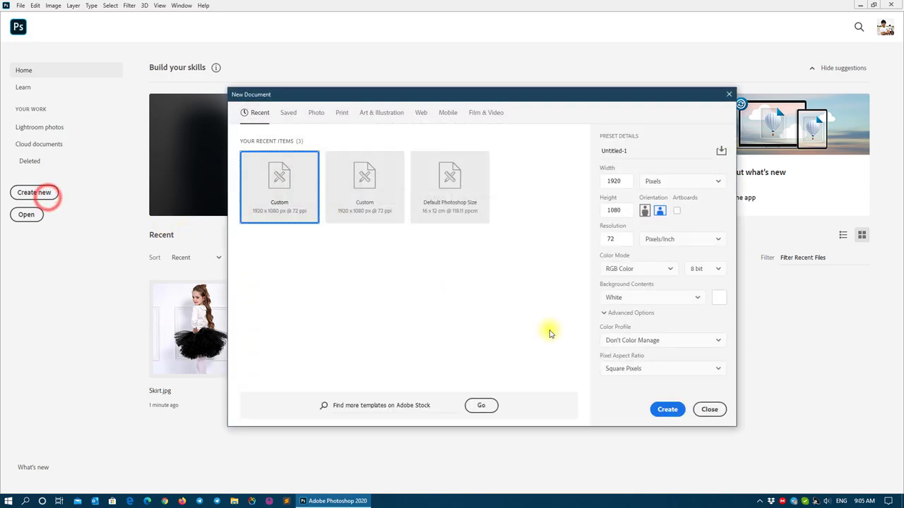
{"action": "left_click", "coordinate": [667, 408]}
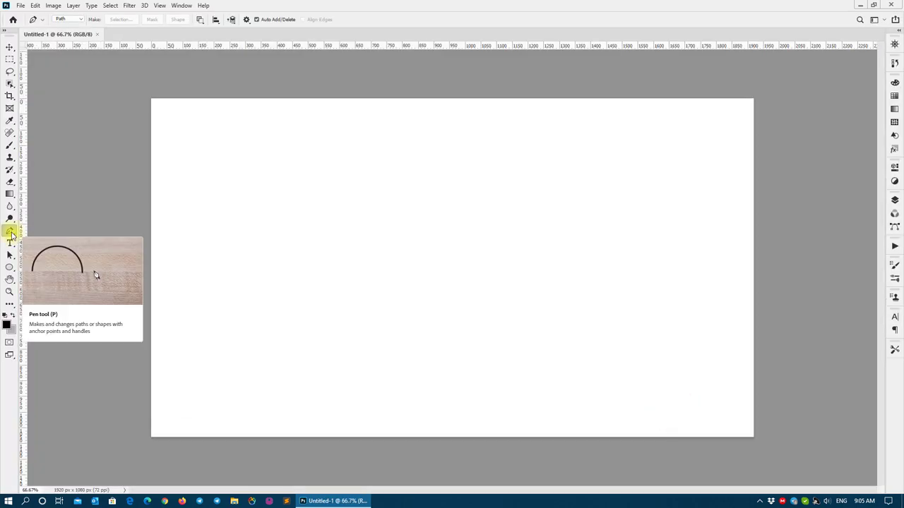
Pick the standard Pen tool, try Shape mode, then set it back to Path mode
{"action": "right_click", "coordinate": [11, 235]}
{"action": "left_click", "coordinate": [10, 236]}
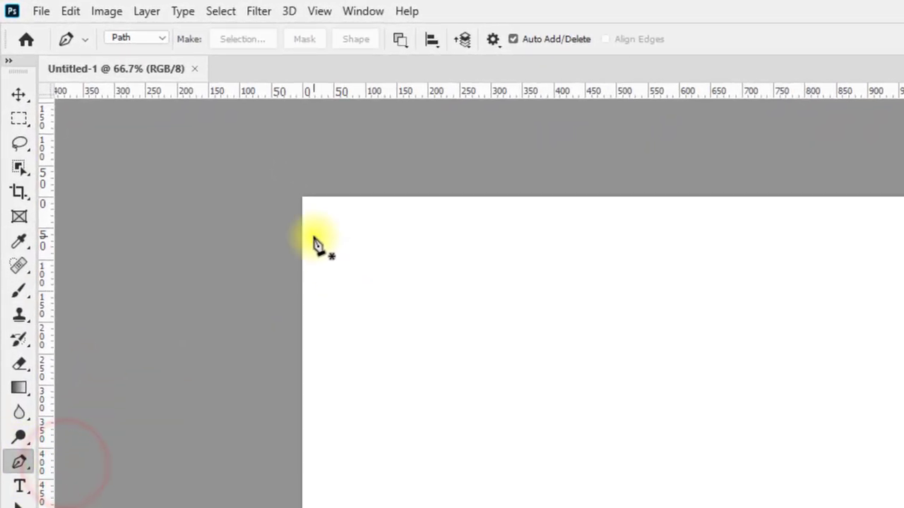
{"action": "left_click", "coordinate": [123, 41]}
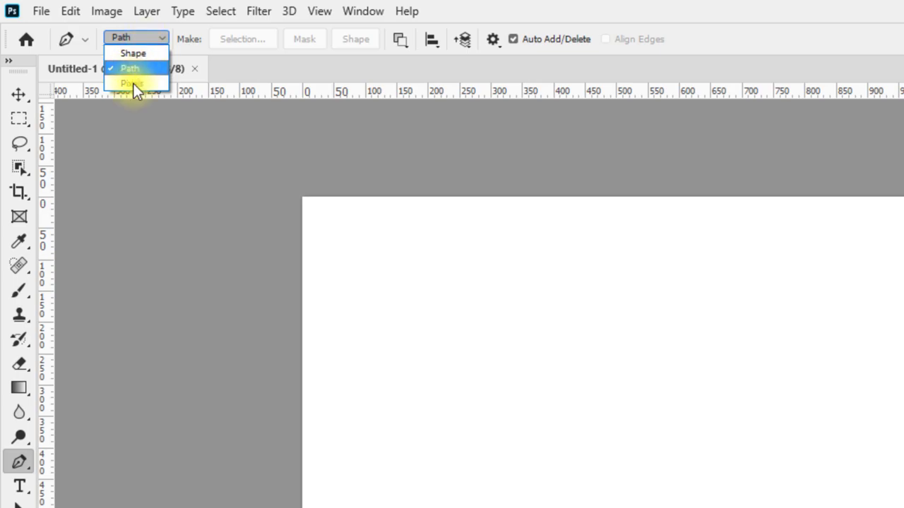
{"action": "left_click", "coordinate": [134, 36]}
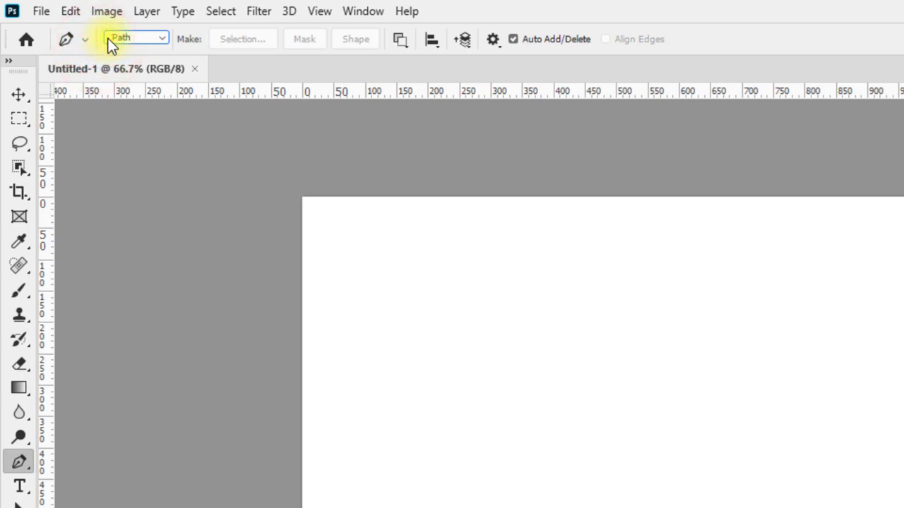
{"action": "left_click", "coordinate": [154, 38]}
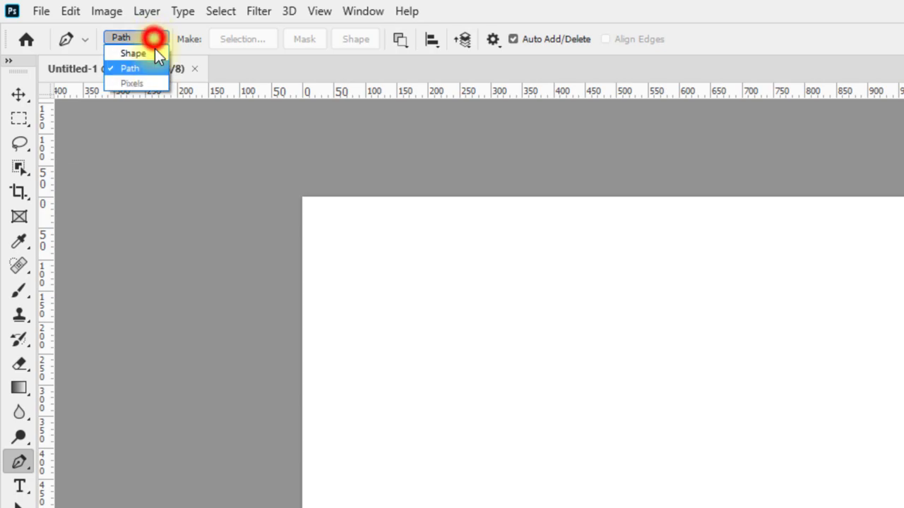
{"action": "left_click", "coordinate": [151, 39]}
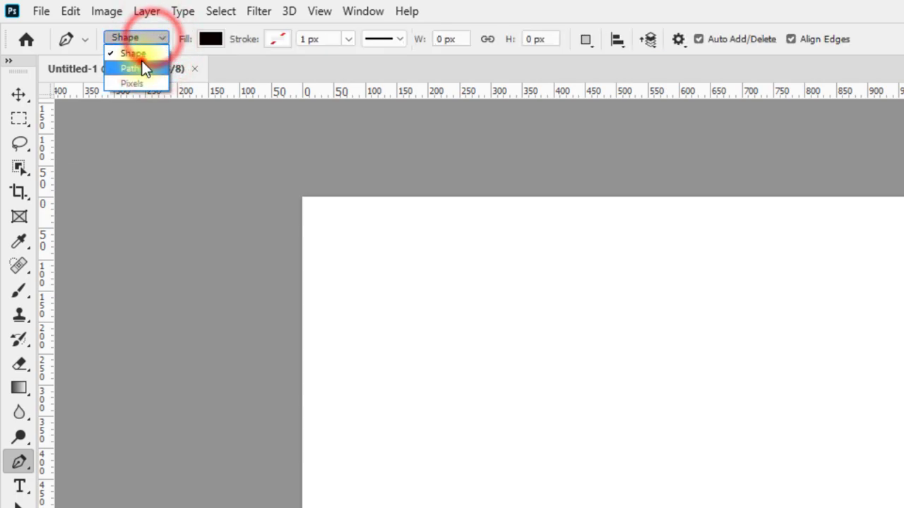
{"action": "left_click", "coordinate": [139, 68]}
{"action": "left_click", "coordinate": [144, 39]}
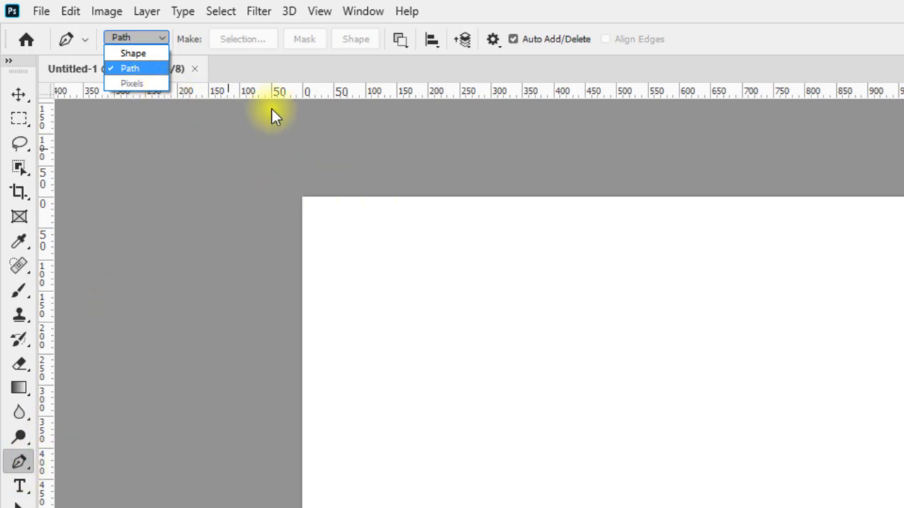
{"action": "left_click", "coordinate": [303, 74]}
Close Untitled-1 and create a fresh blank document viewed at 100%
{"action": "left_click", "coordinate": [195, 69]}
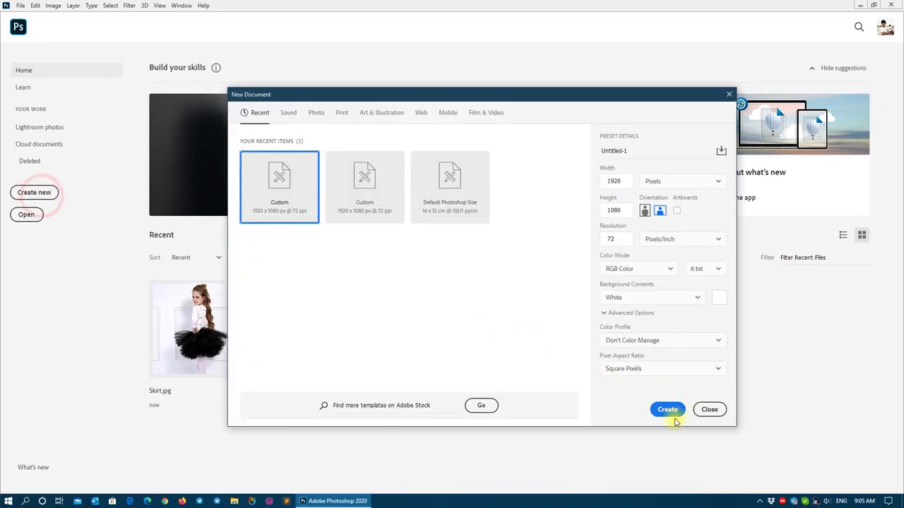
{"action": "left_click", "coordinate": [667, 412]}
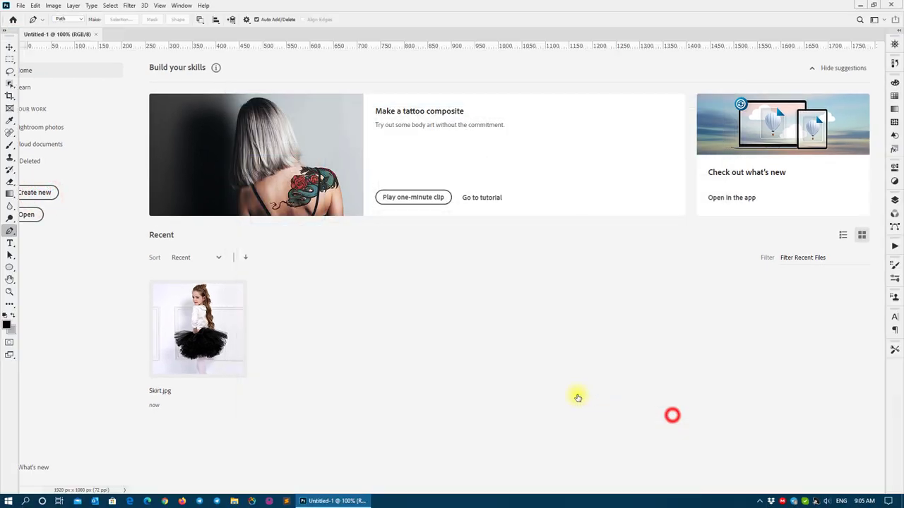
{"action": "key", "text": "z"}
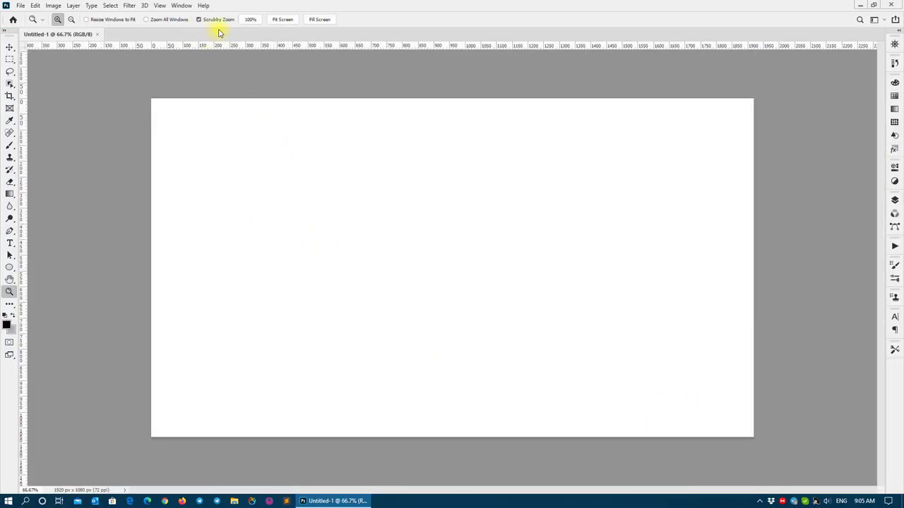
{"action": "left_click", "coordinate": [251, 19]}
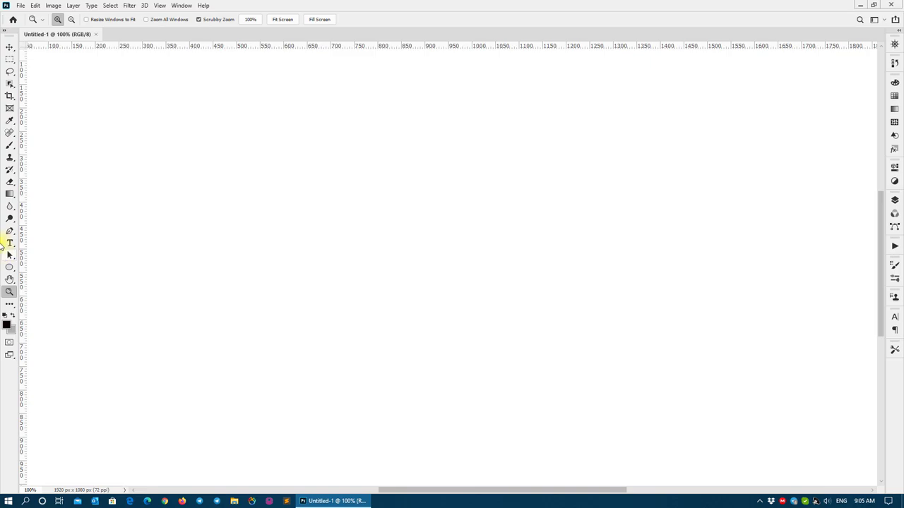
Switch the Pen tool to Shape mode with black fill and 1 px stroke
{"action": "left_click", "coordinate": [11, 234]}
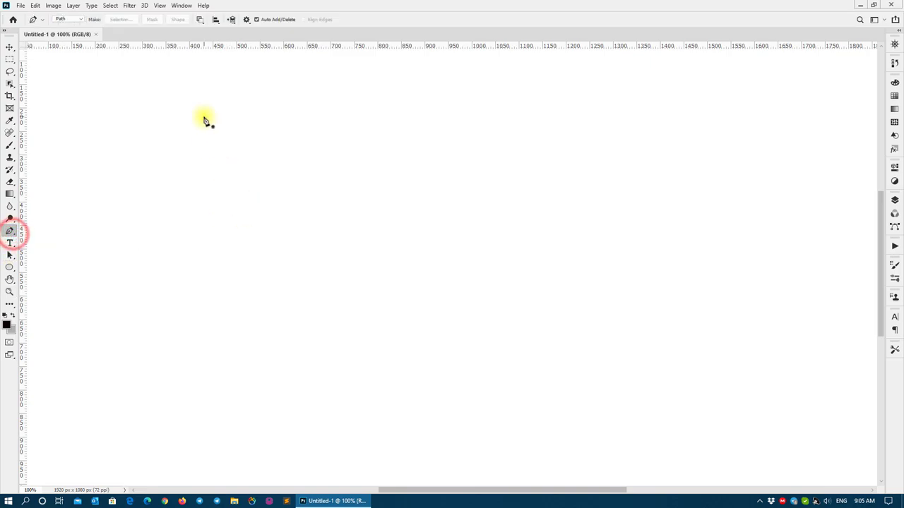
{"action": "left_click", "coordinate": [118, 32]}
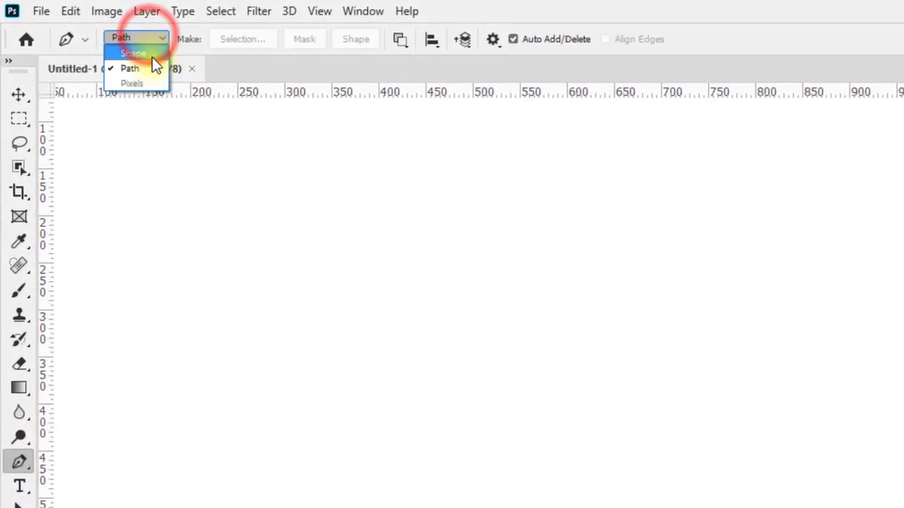
{"action": "left_click", "coordinate": [118, 42]}
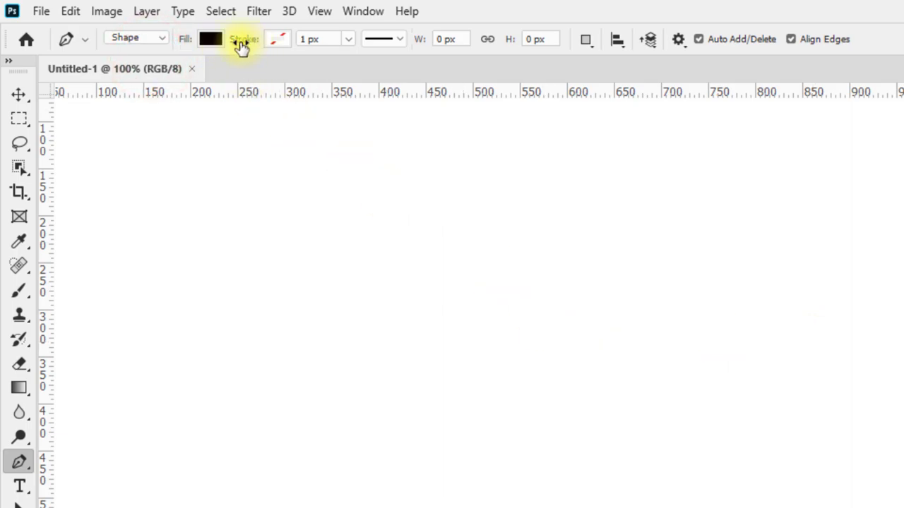
Draw the first curved-edged block shape, undoing two corners before closing it at its start
{"action": "left_click", "coordinate": [330, 195]}
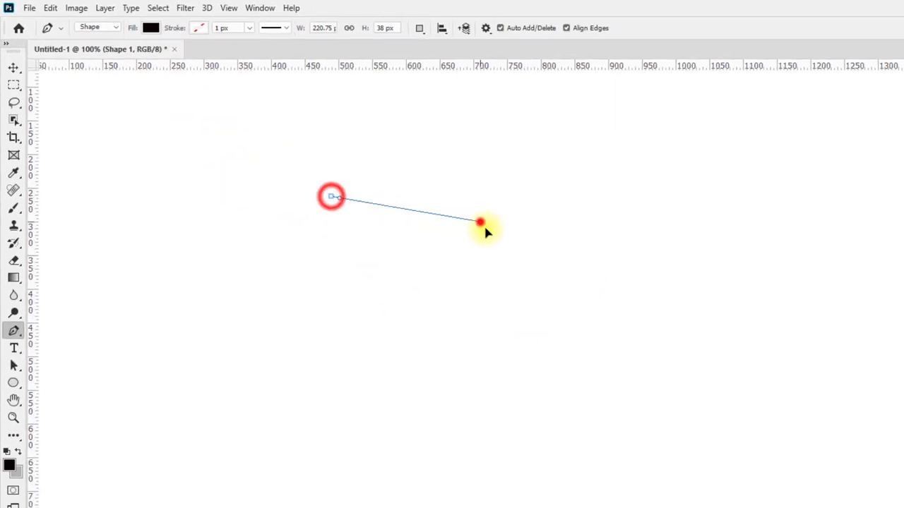
{"action": "left_click", "coordinate": [480, 223]}
{"action": "left_click_drag", "start_coordinate": [530, 341], "coordinate": [523, 359]}
{"action": "left_click", "coordinate": [485, 435]}
{"action": "left_click", "coordinate": [353, 485]}
{"action": "left_click", "coordinate": [211, 476]}
{"action": "left_click", "coordinate": [179, 412]}
{"action": "left_click", "coordinate": [164, 321]}
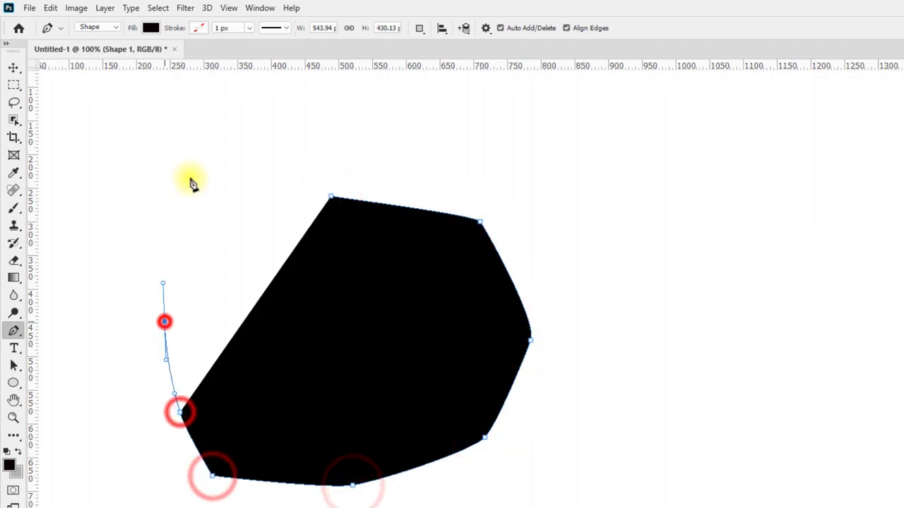
{"action": "left_click", "coordinate": [189, 178]}
{"action": "left_click", "coordinate": [331, 196]}
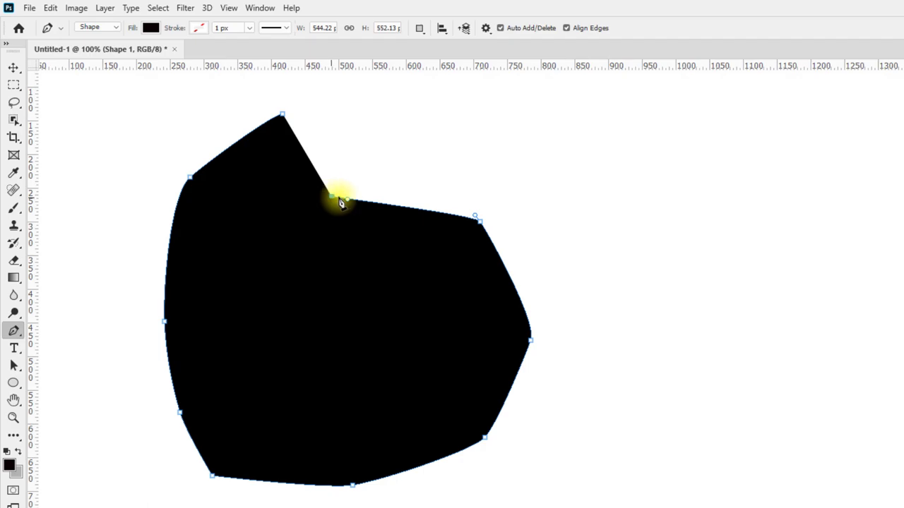
{"action": "key", "text": "ctrl+z"}
{"action": "key", "text": "ctrl+z"}
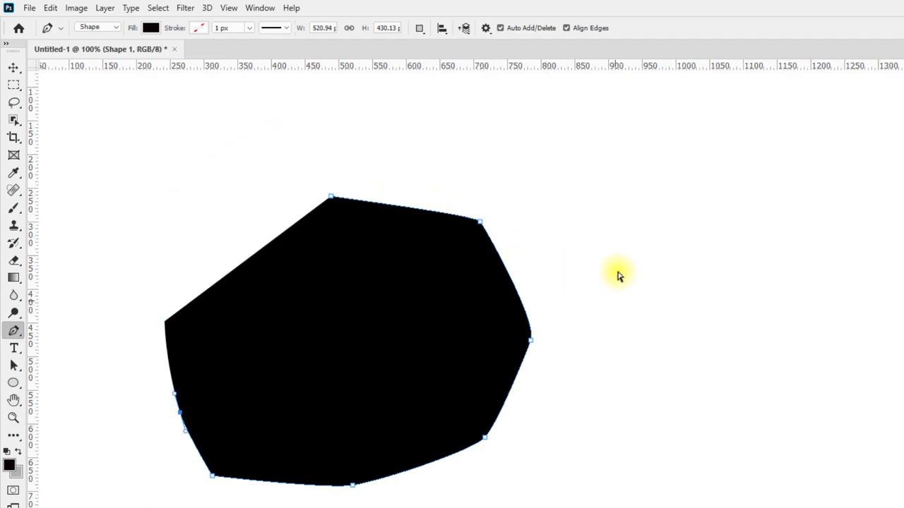
{"action": "key", "text": "ctrl+z"}
{"action": "key", "text": "ctrl+z"}
{"action": "key", "text": "ctrl+z"}
{"action": "left_click", "coordinate": [333, 198]}
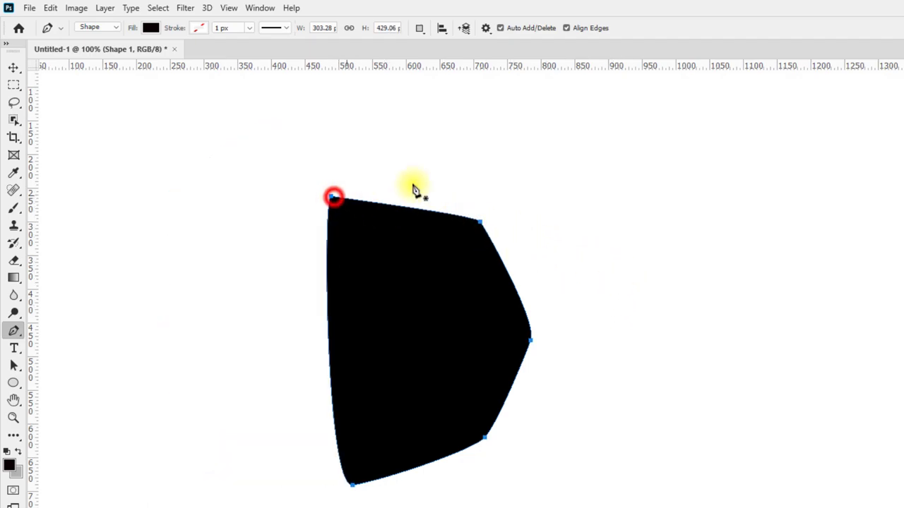
Draw a second angular polygon with a pointed arm extending right, closed at its start
{"action": "left_click", "coordinate": [623, 205]}
{"action": "left_click", "coordinate": [706, 268]}
{"action": "left_click", "coordinate": [697, 378]}
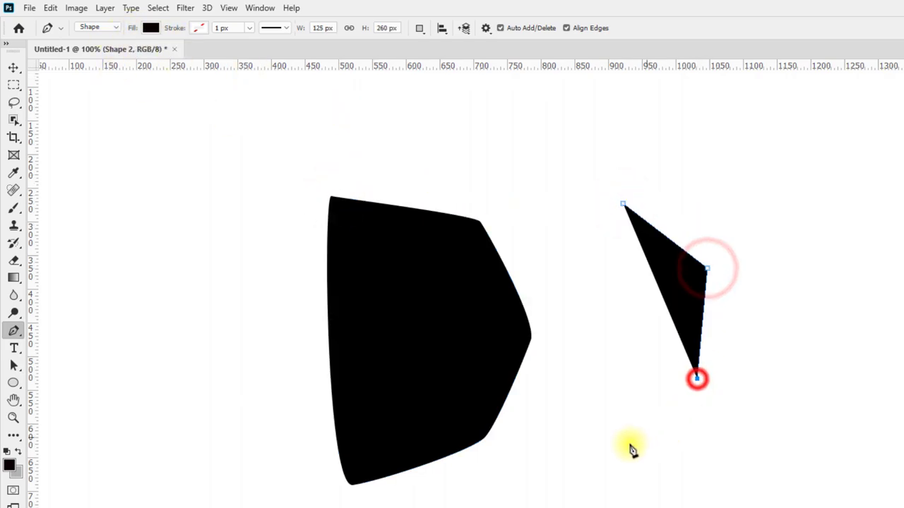
{"action": "left_click", "coordinate": [624, 445]}
{"action": "left_click", "coordinate": [508, 443]}
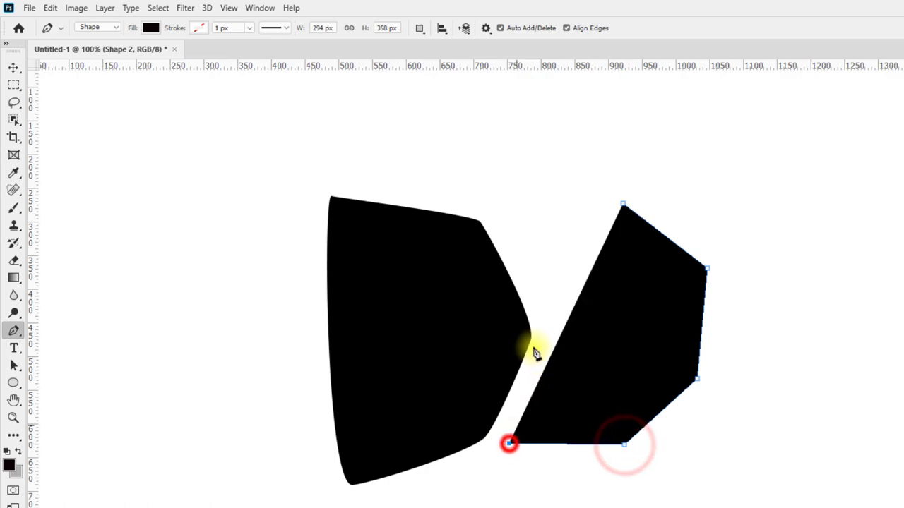
{"action": "left_click", "coordinate": [518, 240]}
{"action": "left_click", "coordinate": [575, 140]}
{"action": "left_click", "coordinate": [719, 131]}
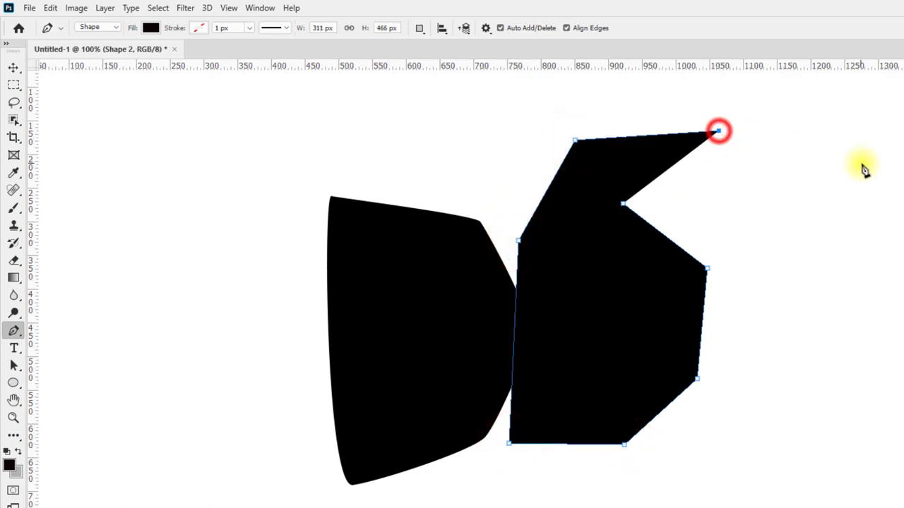
{"action": "left_click", "coordinate": [861, 163]}
{"action": "left_click", "coordinate": [625, 205]}
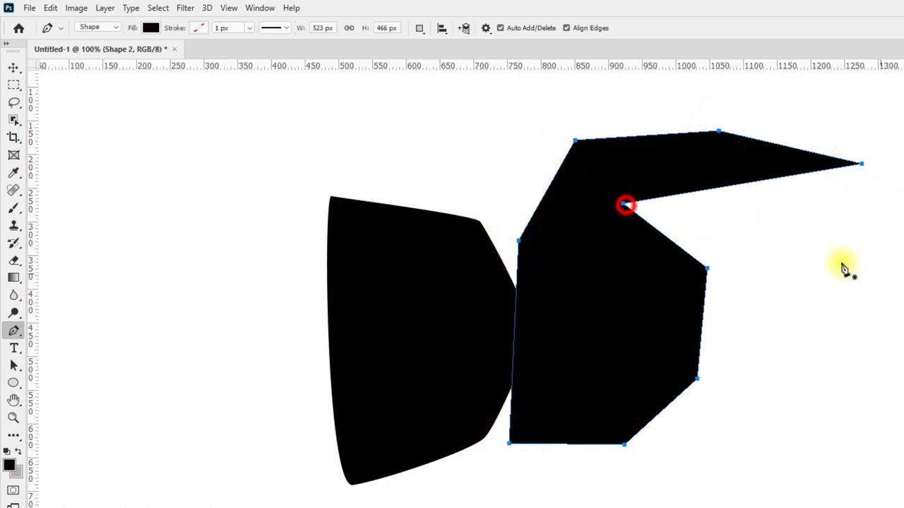
Draw a curved heart-like third shape with dragged anchors and close it
{"action": "left_click", "coordinate": [853, 248]}
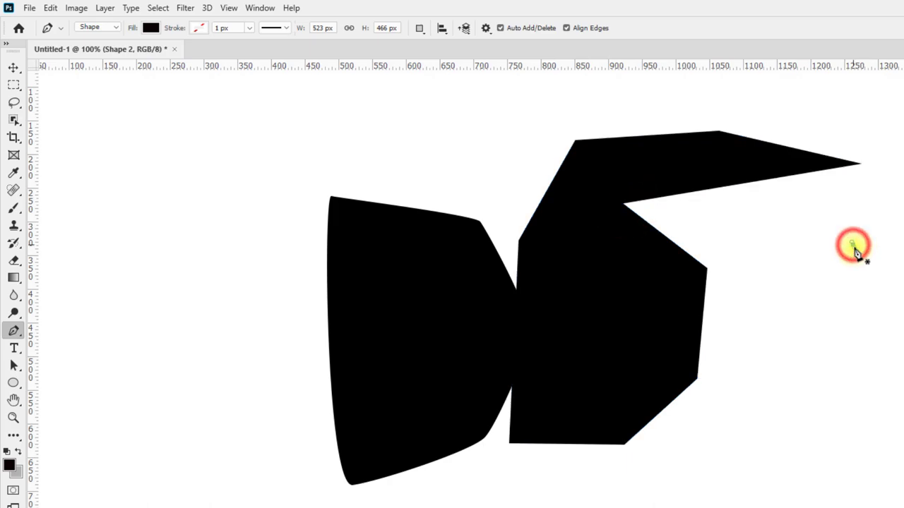
{"action": "left_click_drag", "start_coordinate": [853, 247], "coordinate": [875, 274]}
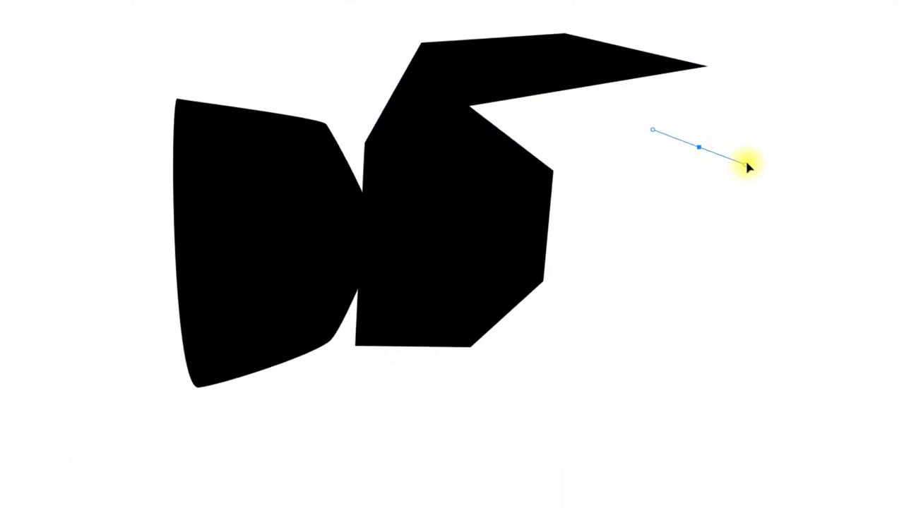
{"action": "left_click_drag", "start_coordinate": [836, 194], "coordinate": [842, 245]}
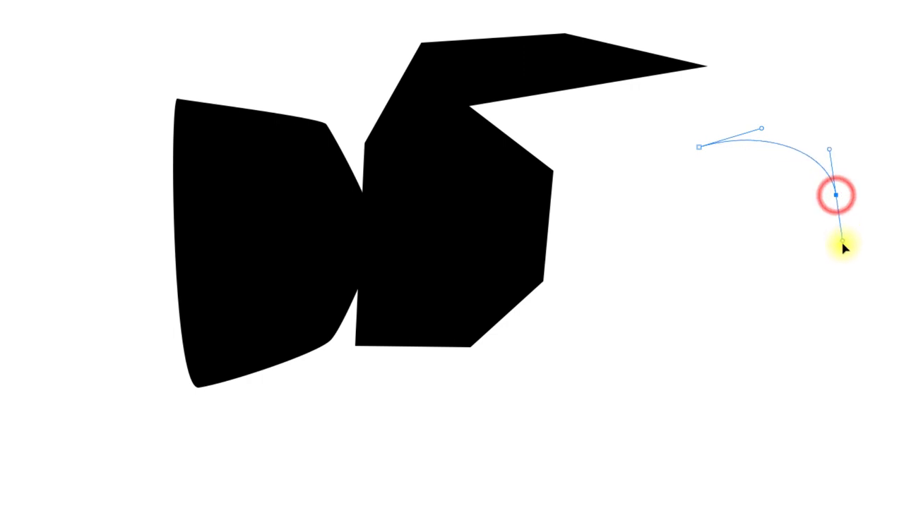
{"action": "left_click_drag", "start_coordinate": [807, 356], "coordinate": [764, 420]}
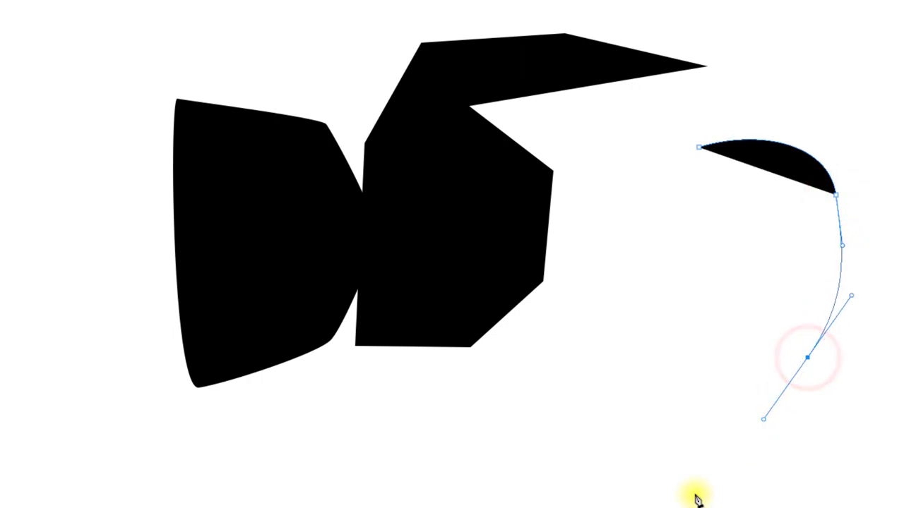
{"action": "left_click_drag", "start_coordinate": [680, 492], "coordinate": [584, 450]}
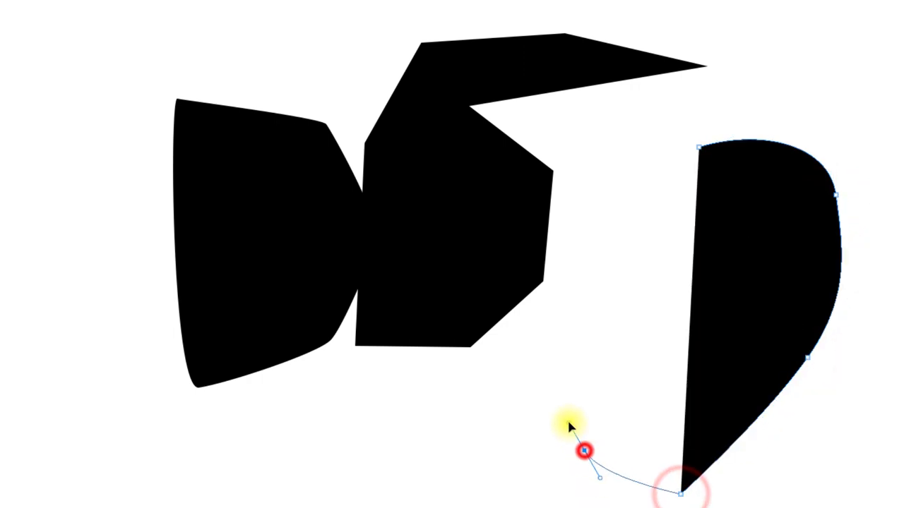
{"action": "mouse_move", "coordinate": [557, 308]}
{"action": "left_mouse_down"}
{"action": "mouse_move", "coordinate": [574, 168]}
{"action": "mouse_move", "coordinate": [570, 185]}
{"action": "left_mouse_up"}
{"action": "left_click_drag", "start_coordinate": [662, 110], "coordinate": [696, 93]}
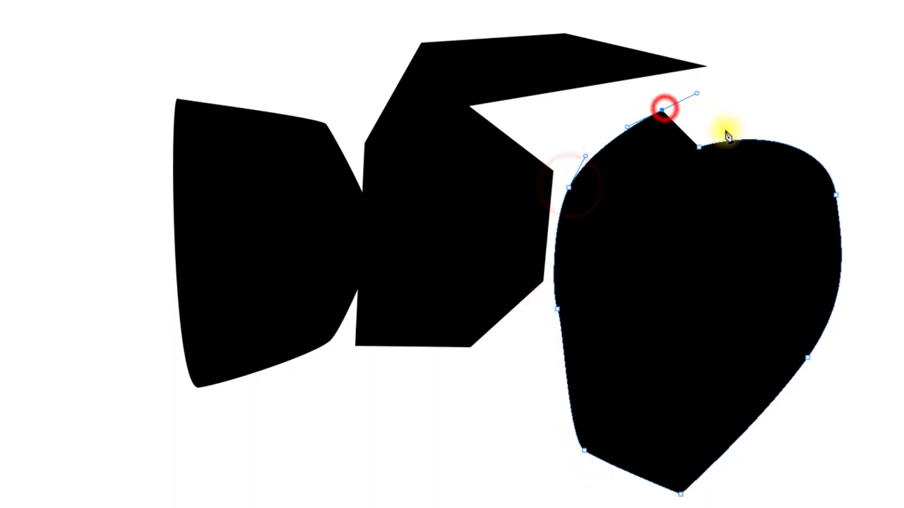
{"action": "left_click", "coordinate": [699, 150]}
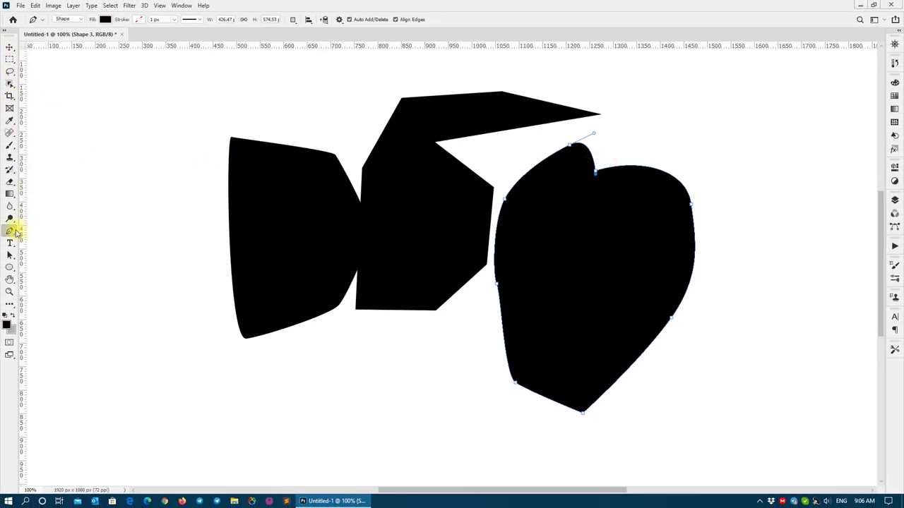
Begin a pointed wedge shape on the left with four corner anchors
{"action": "left_click", "coordinate": [119, 133]}
{"action": "left_click", "coordinate": [150, 198]}
{"action": "left_click", "coordinate": [134, 248]}
{"action": "left_click", "coordinate": [108, 261]}
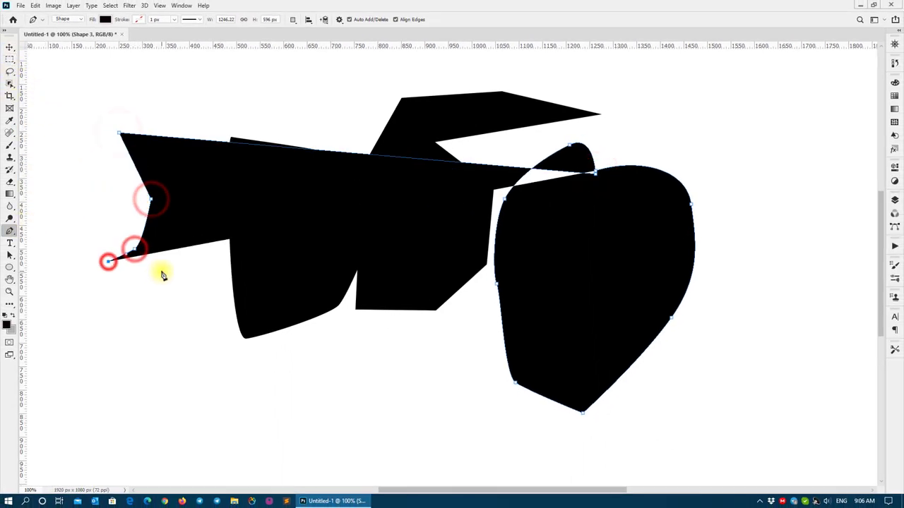
Commit the open wedge path, then undo the drawing steps four times to remove the shapes
{"action": "key", "text": "Return"}
{"action": "key", "text": "ctrl+z"}
{"action": "key", "text": "ctrl+z"}
{"action": "key", "text": "ctrl+z"}
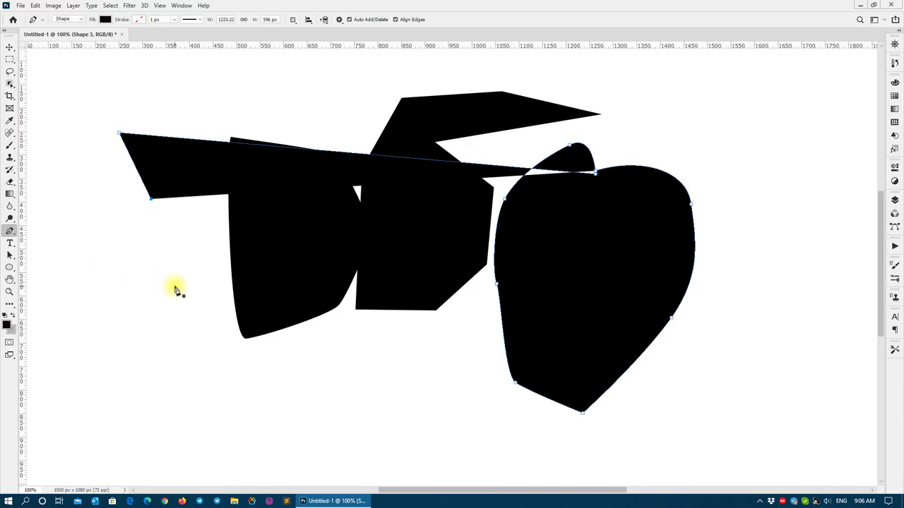
{"action": "key", "text": "ctrl+z"}
{"action": "key", "text": "ctrl+z"}
{"action": "key", "text": "ctrl+z"}
{"action": "key", "text": "ctrl+z"}
{"action": "key", "text": "ctrl+z"}
{"action": "key", "text": "ctrl+z"}
{"action": "key", "text": "ctrl+z"}
{"action": "key", "text": "ctrl+z"}
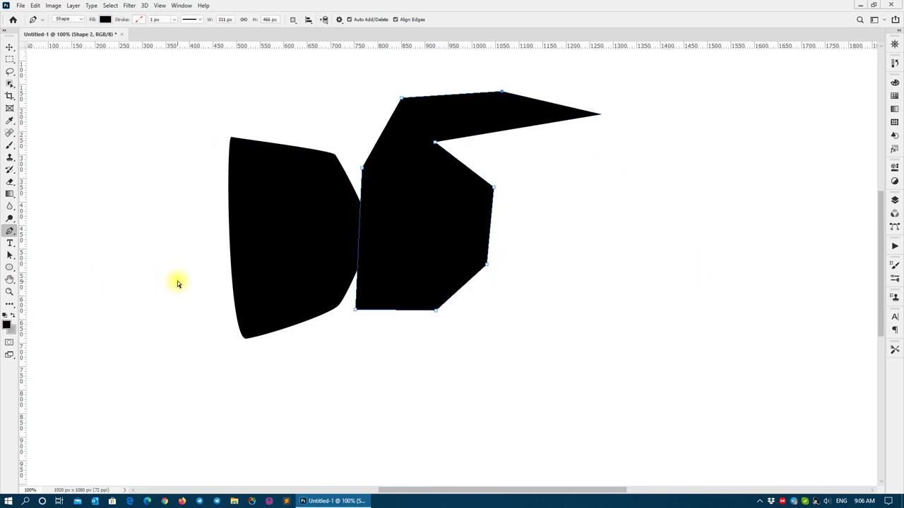
{"action": "key", "text": "ctrl+z"}
{"action": "key", "text": "ctrl+z"}
{"action": "key", "text": "ctrl+z"}
{"action": "key", "text": "ctrl+z"}
{"action": "key", "text": "ctrl+z"}
{"action": "key", "text": "ctrl+z"}
{"action": "key", "text": "ctrl+z"}
{"action": "key", "text": "ctrl+z"}
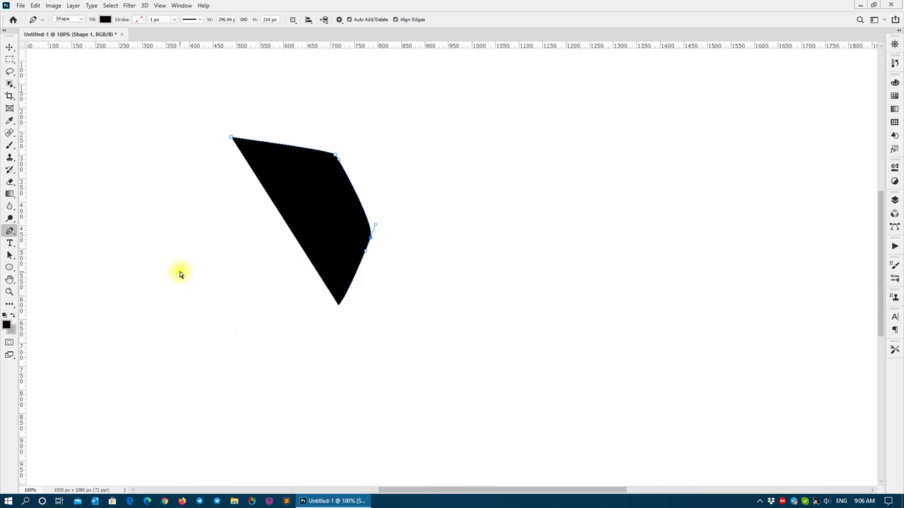
{"action": "key", "text": "ctrl+z"}
{"action": "key", "text": "ctrl+z"}
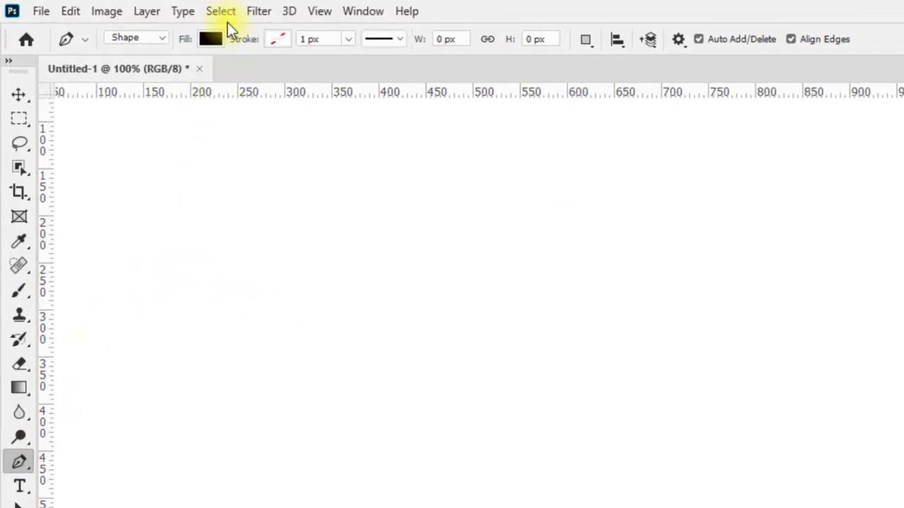
Try green, magenta and then teal as the solid shape fill colour
{"action": "left_click", "coordinate": [221, 40]}
{"action": "left_click", "coordinate": [227, 140]}
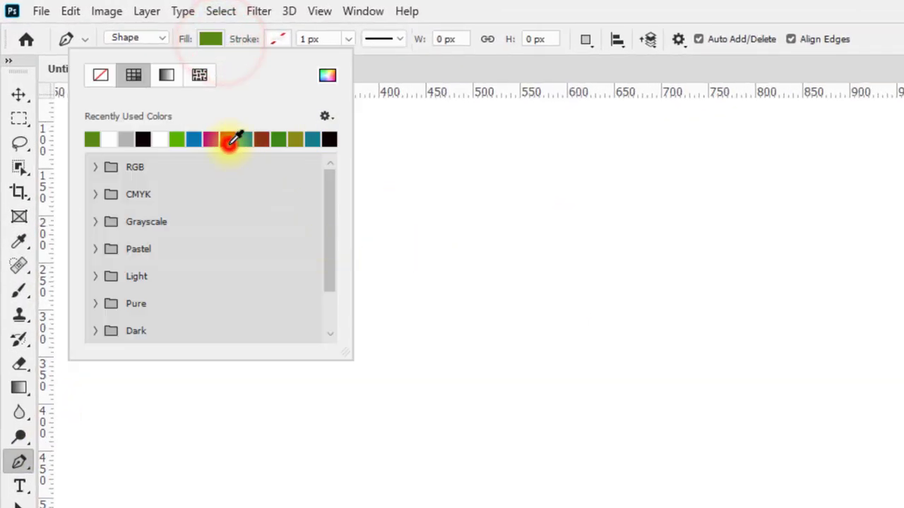
{"action": "left_click", "coordinate": [92, 139]}
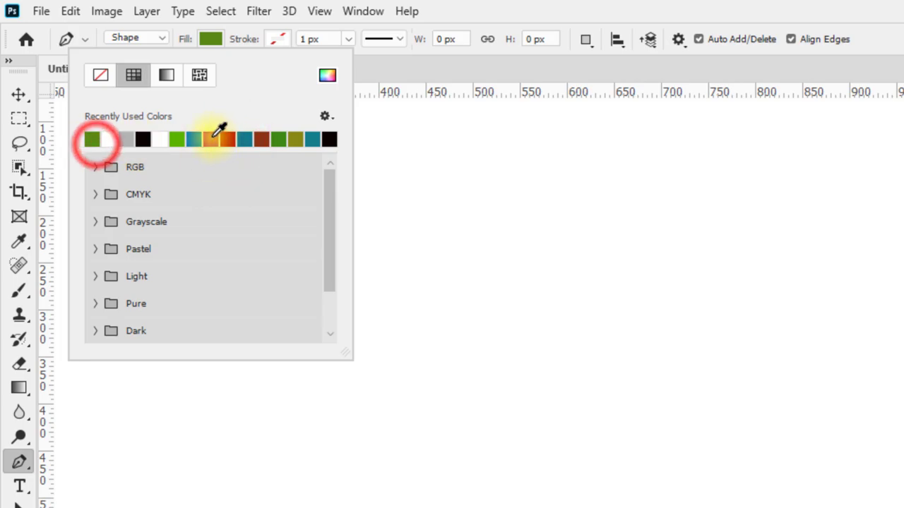
{"action": "left_click", "coordinate": [211, 139]}
{"action": "left_click", "coordinate": [243, 138]}
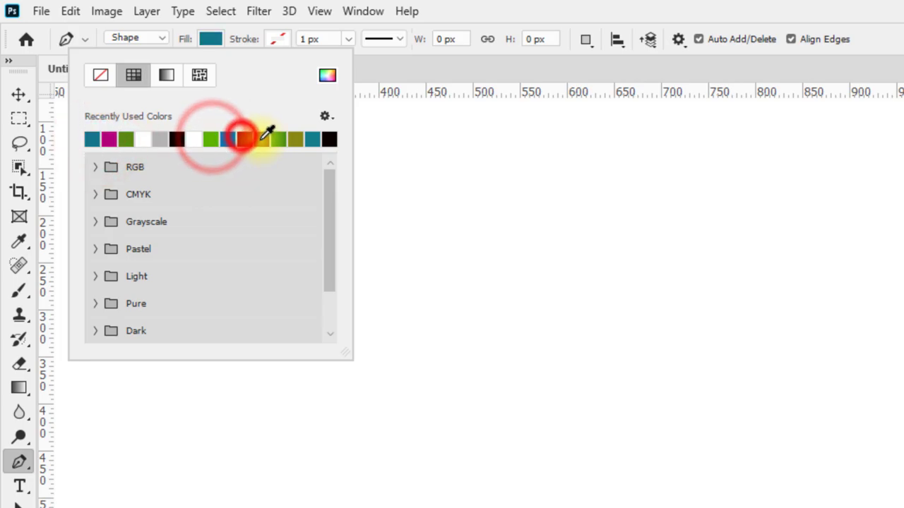
Switch the fill to a gradient and expand the Basics and Blues preset folders
{"action": "left_click", "coordinate": [168, 78]}
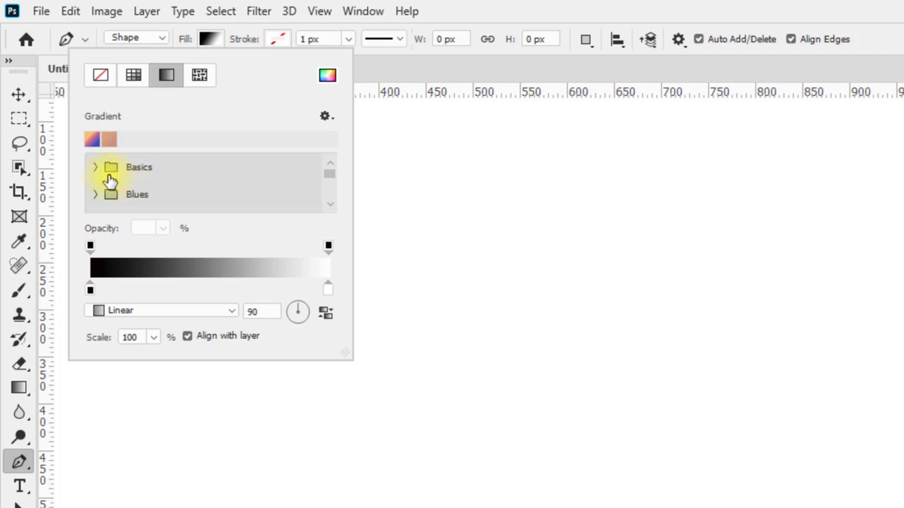
{"action": "scroll", "coordinate": [187, 204], "scroll_direction": "down", "scroll_amount": 3}
{"action": "scroll", "coordinate": [186, 205], "scroll_direction": "down", "scroll_amount": 2}
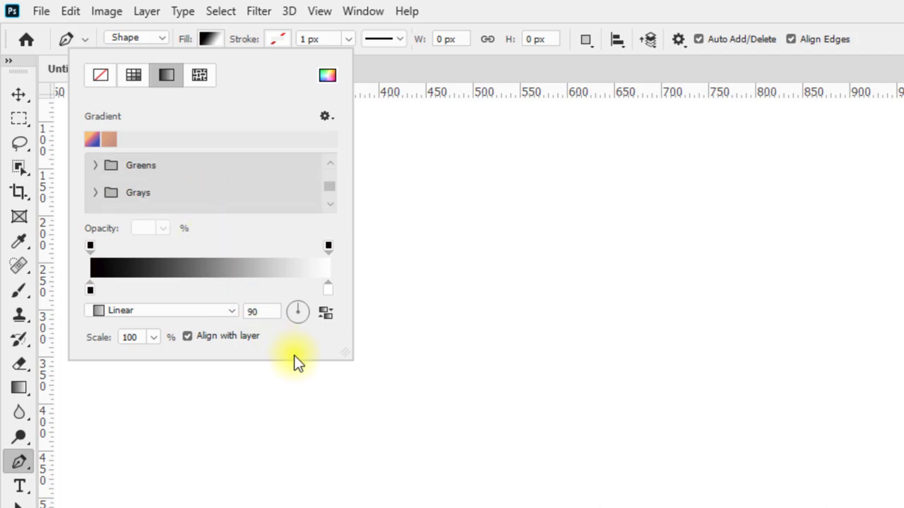
{"action": "left_click_drag", "start_coordinate": [342, 353], "coordinate": [331, 505]}
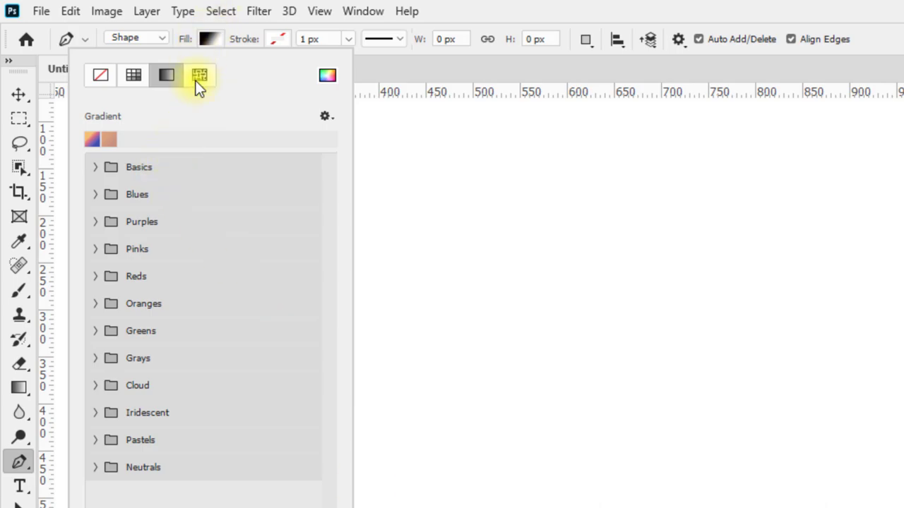
{"action": "left_click", "coordinate": [103, 169]}
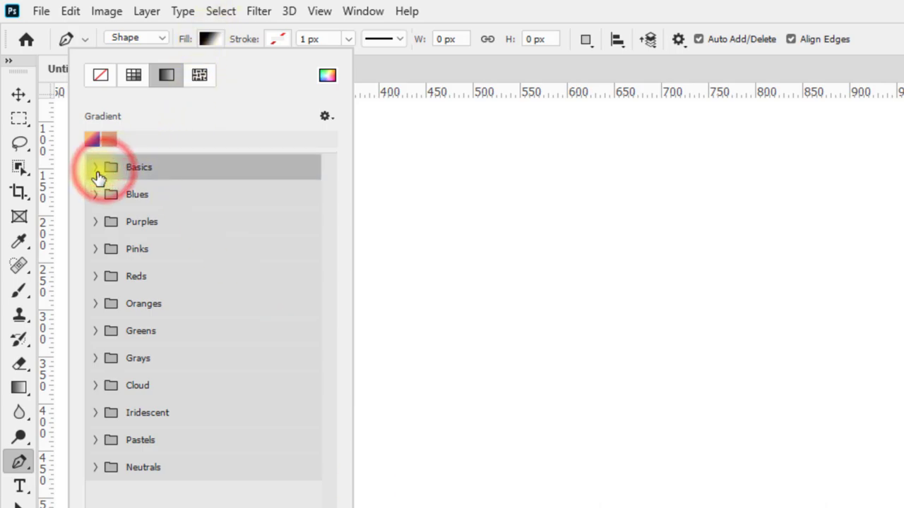
{"action": "left_click", "coordinate": [96, 224]}
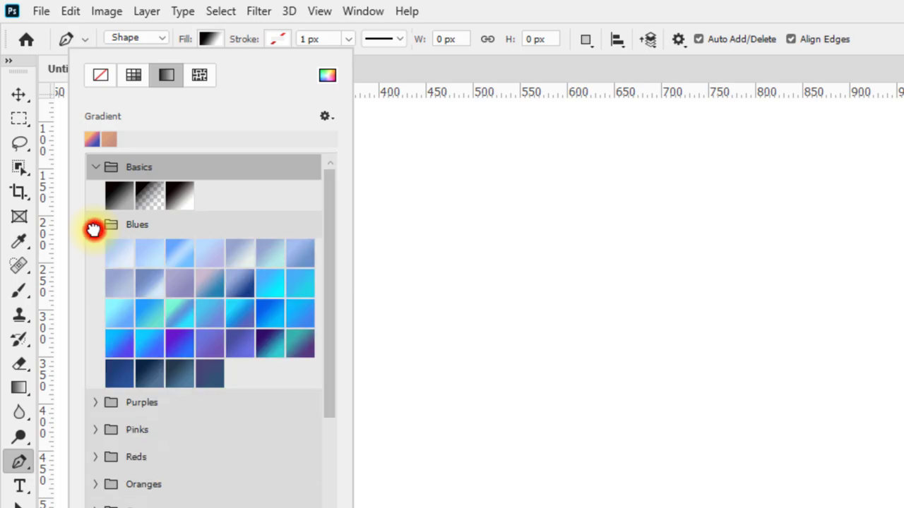
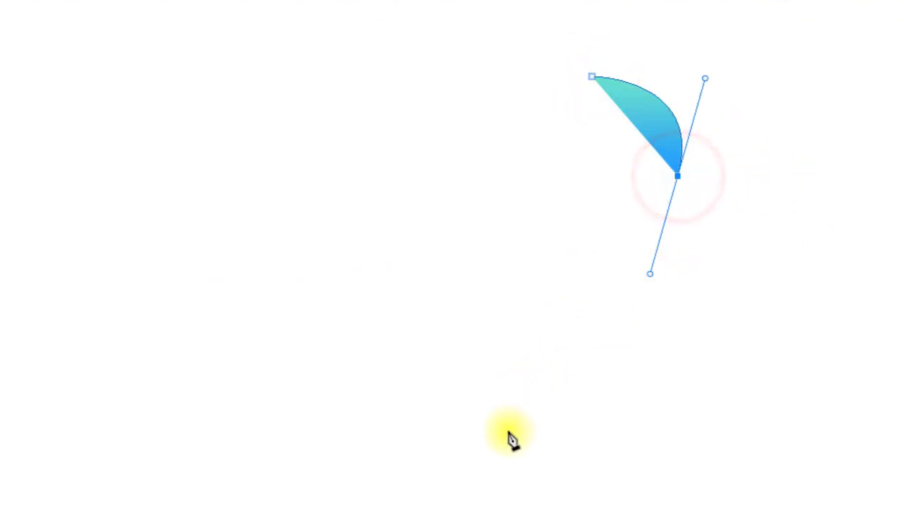
Add the bottom, curved side, upper-left and notched top anchors, then close the gradient pen shape
{"action": "left_click", "coordinate": [552, 453]}
{"action": "left_click_drag", "start_coordinate": [343, 264], "coordinate": [334, 210]}
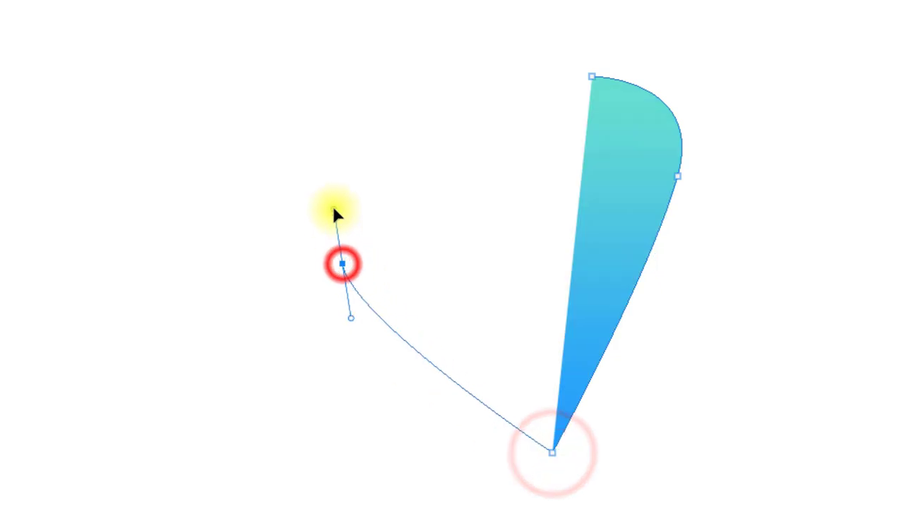
{"action": "left_click", "coordinate": [380, 62]}
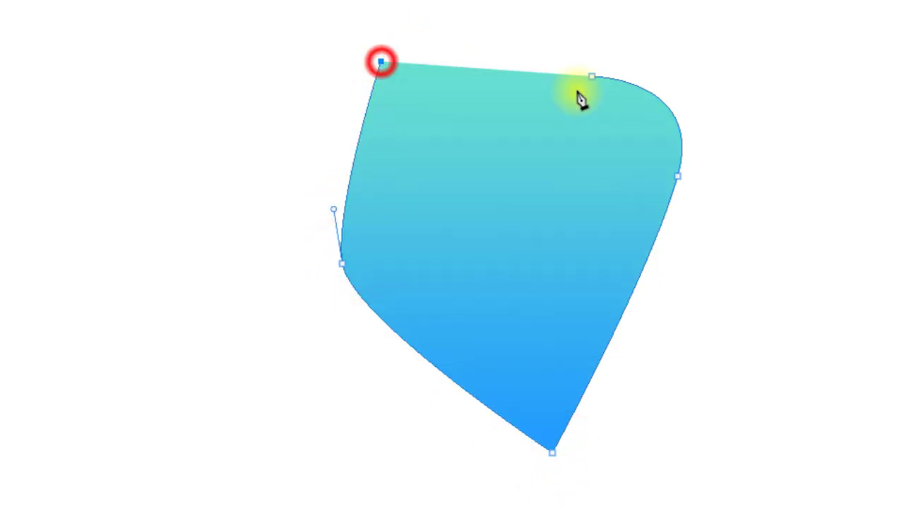
{"action": "left_click", "coordinate": [507, 105]}
{"action": "left_click", "coordinate": [591, 76]}
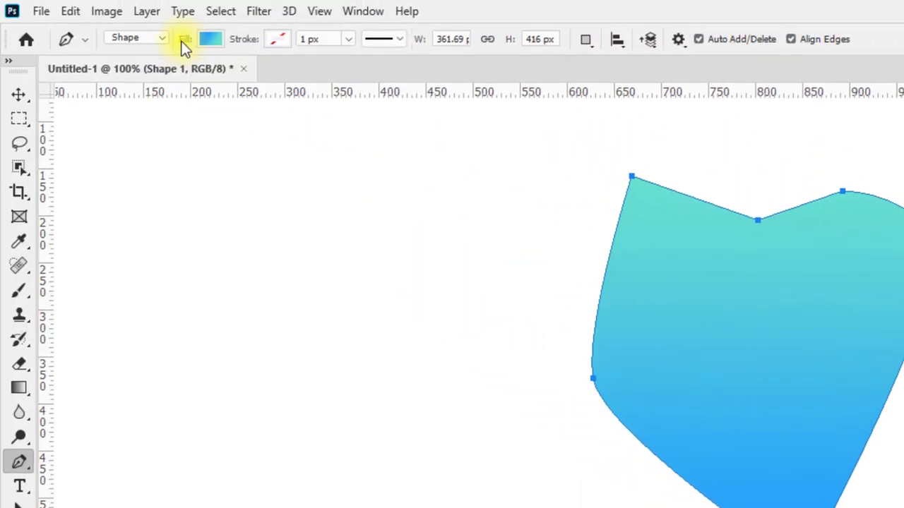
Try a pattern fill for the shape, browsing the Trees and Water pattern folders
{"action": "left_click", "coordinate": [165, 41]}
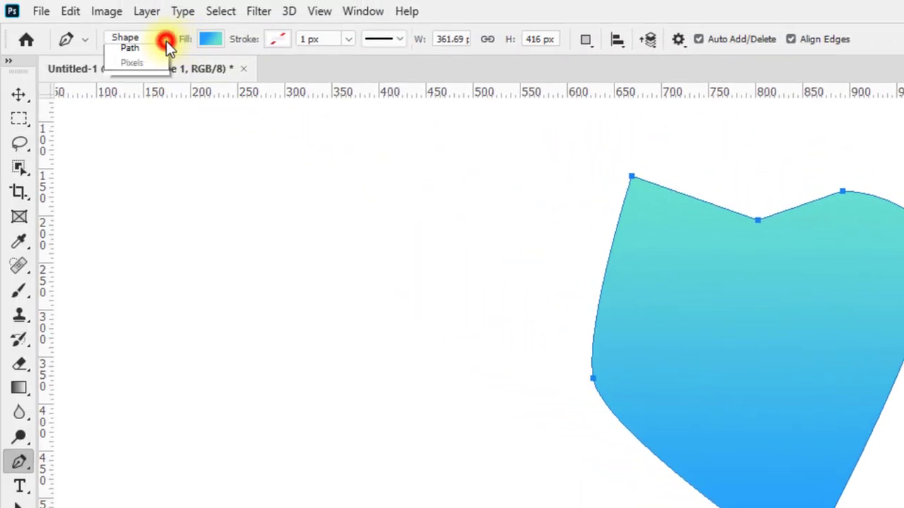
{"action": "left_click", "coordinate": [209, 39]}
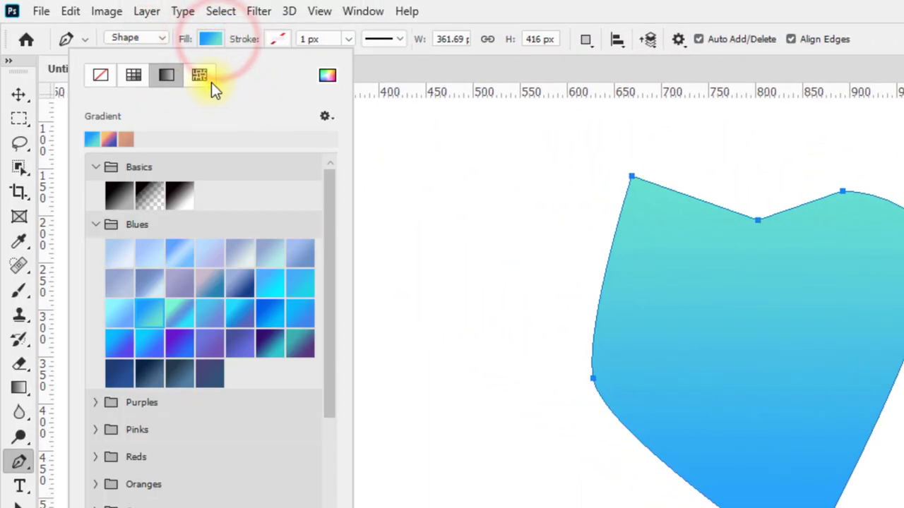
{"action": "left_click", "coordinate": [209, 79]}
{"action": "left_click", "coordinate": [96, 168]}
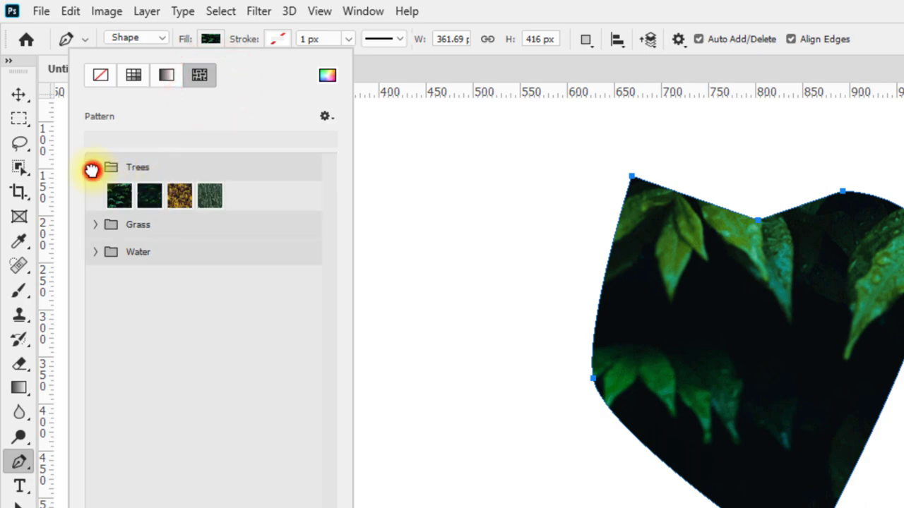
{"action": "left_click", "coordinate": [94, 167]}
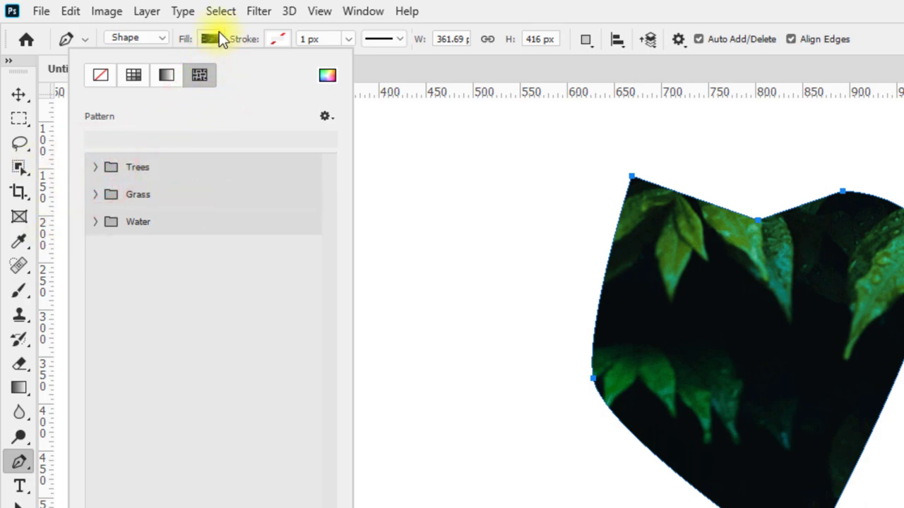
{"action": "left_click", "coordinate": [95, 223]}
{"action": "left_click", "coordinate": [95, 222]}
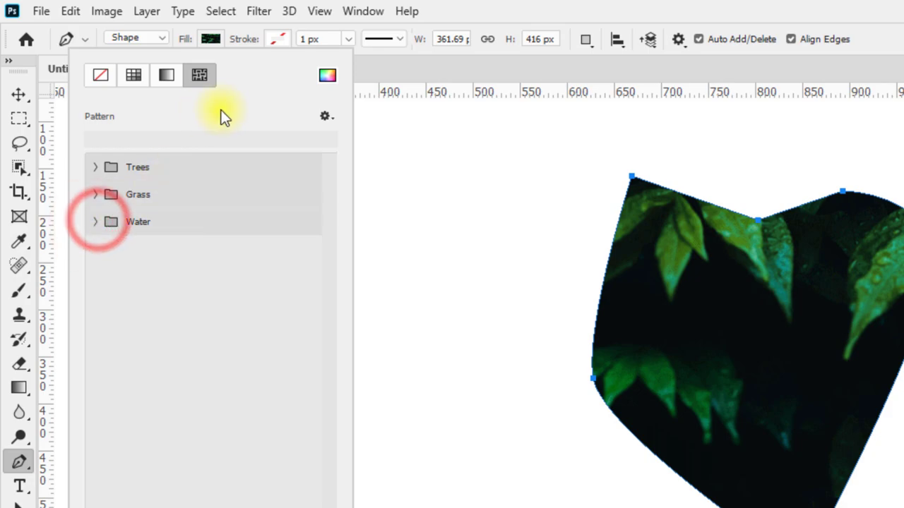
{"action": "left_click", "coordinate": [242, 101]}
{"action": "left_click", "coordinate": [242, 37]}
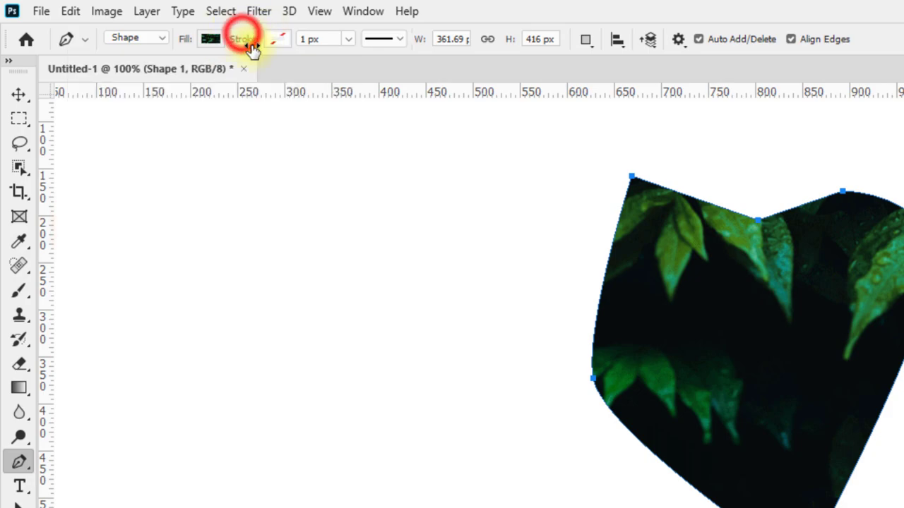
Try Solid Color and No Color fills, then fill the shape with solid dark red
{"action": "left_click", "coordinate": [210, 38]}
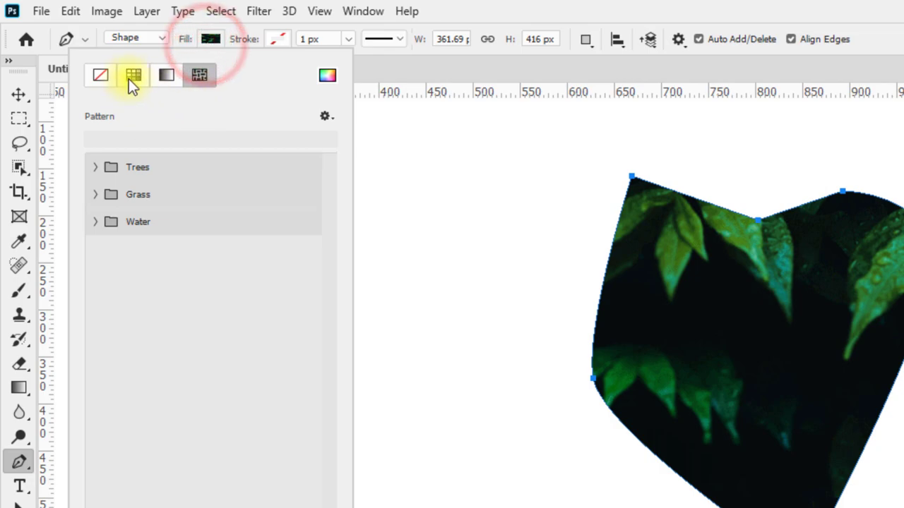
{"action": "left_click", "coordinate": [131, 76]}
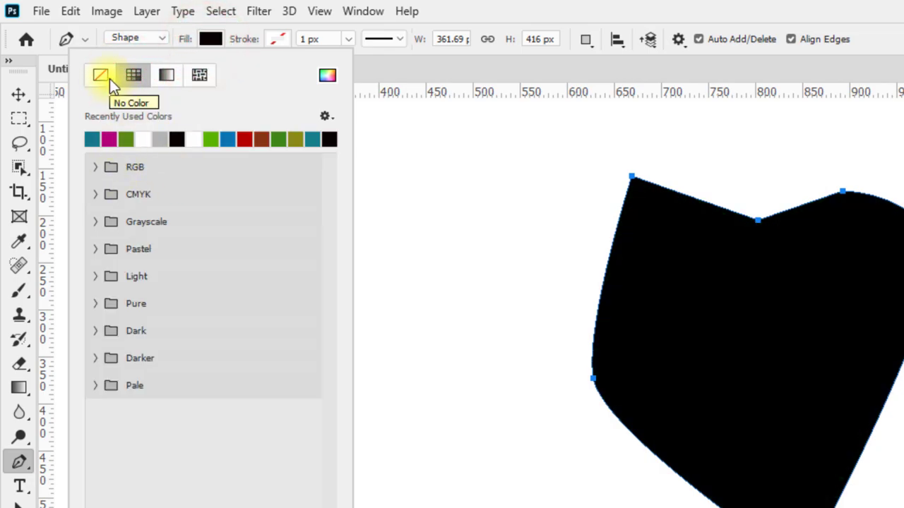
{"action": "left_click", "coordinate": [109, 78]}
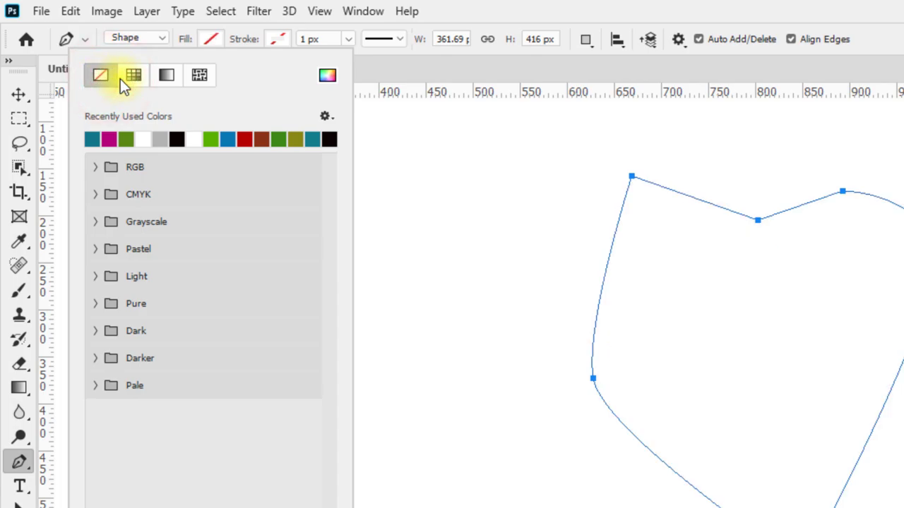
{"action": "left_click", "coordinate": [132, 76]}
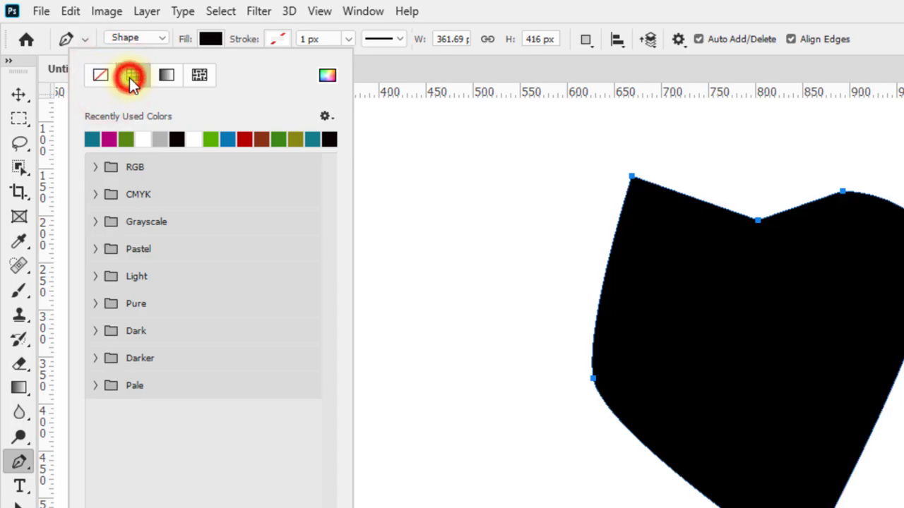
{"action": "left_click", "coordinate": [246, 138]}
{"action": "left_click", "coordinate": [443, 75]}
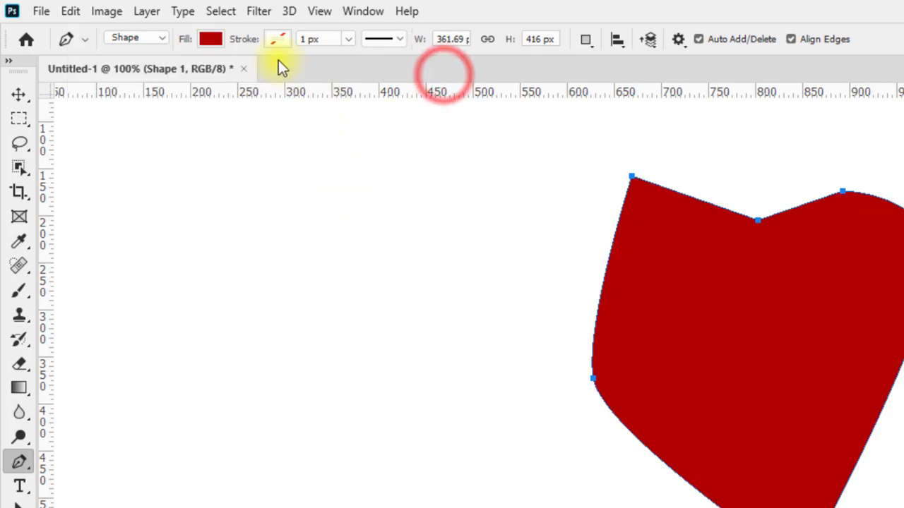
Give the shape a solid green stroke about 27 px wide
{"action": "left_click", "coordinate": [277, 39]}
{"action": "left_click", "coordinate": [205, 71]}
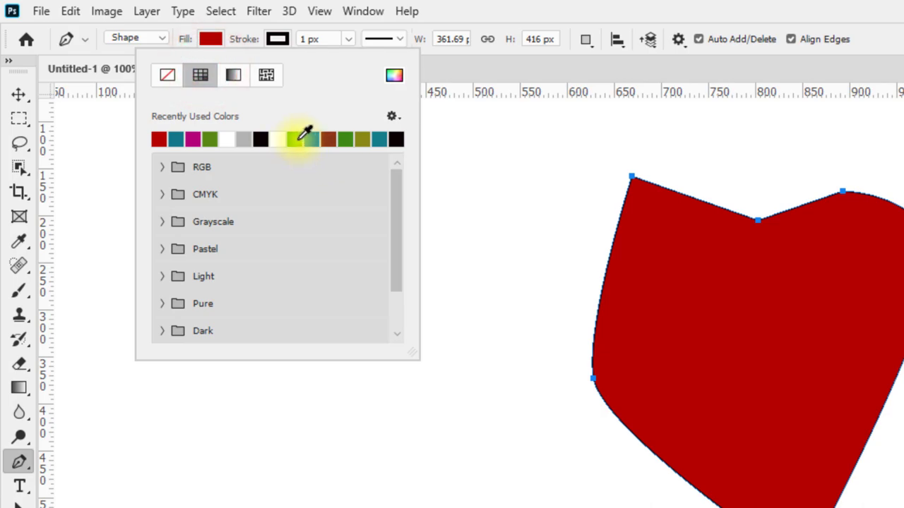
{"action": "left_click", "coordinate": [296, 139]}
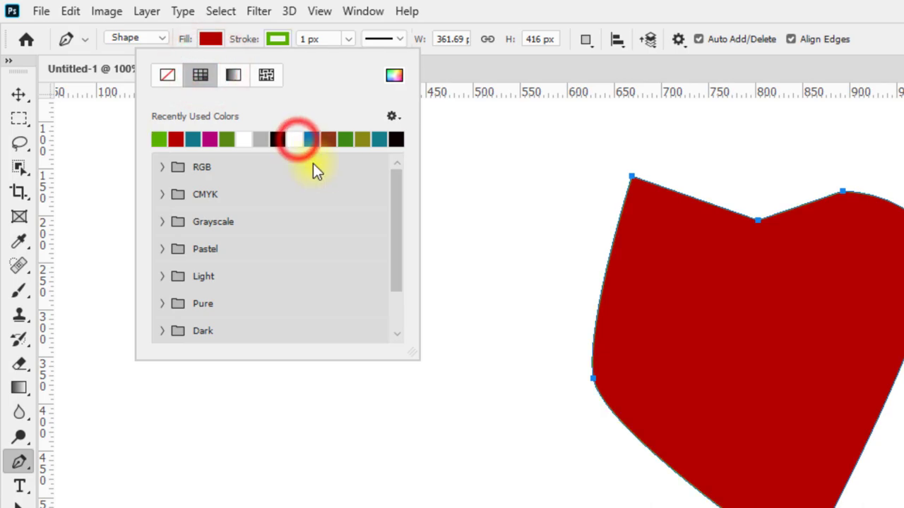
{"action": "left_click", "coordinate": [352, 39]}
{"action": "left_click_drag", "start_coordinate": [350, 61], "coordinate": [387, 62]}
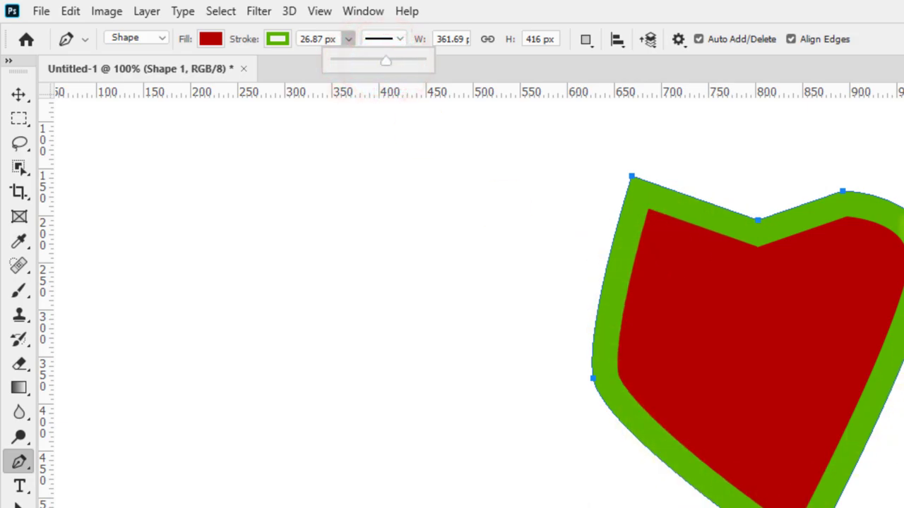
{"action": "left_click", "coordinate": [454, 66]}
Try dashed, dotted and solid stroke styles, settling on a dashed outline
{"action": "left_click", "coordinate": [395, 39]}
{"action": "left_click", "coordinate": [362, 127]}
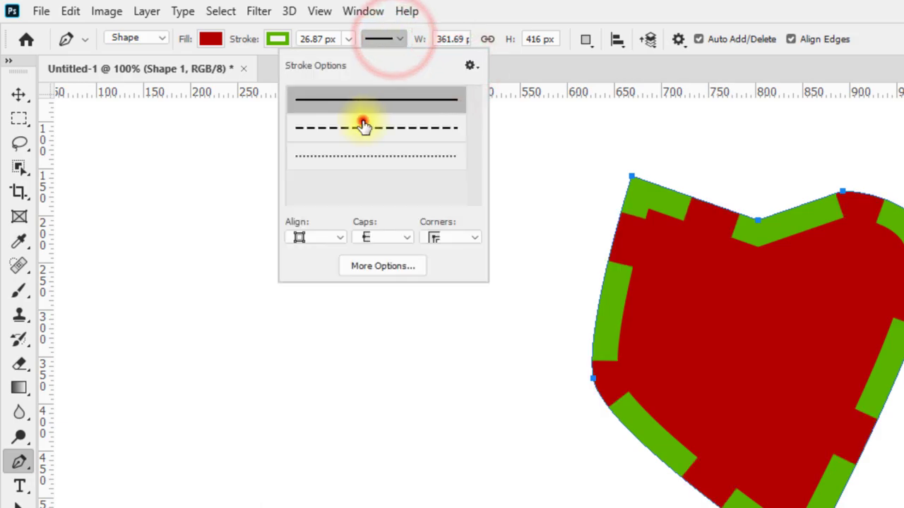
{"action": "left_click", "coordinate": [405, 36]}
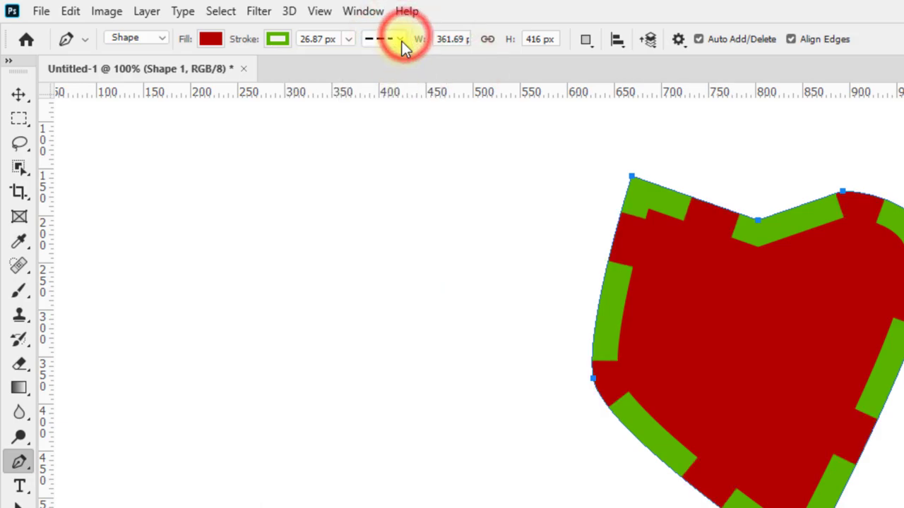
{"action": "left_click", "coordinate": [400, 38]}
{"action": "left_click", "coordinate": [385, 159]}
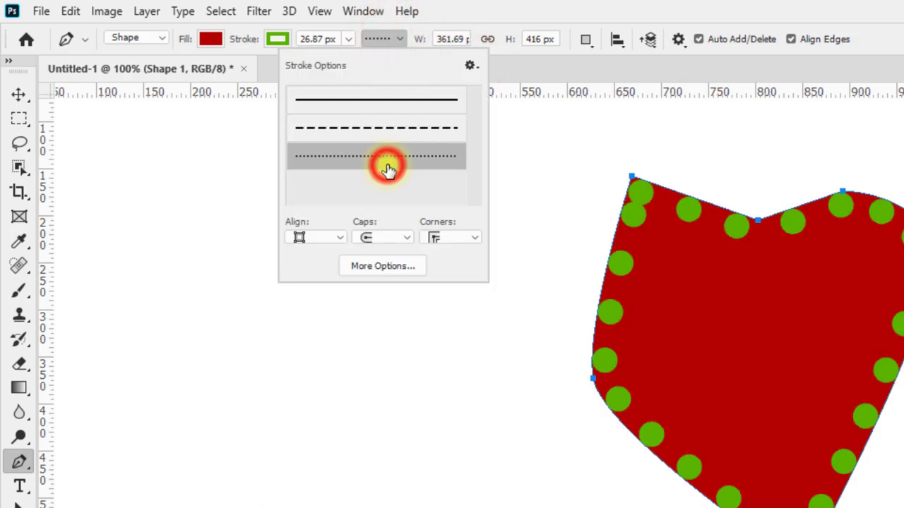
{"action": "left_click", "coordinate": [401, 43]}
{"action": "left_click", "coordinate": [380, 99]}
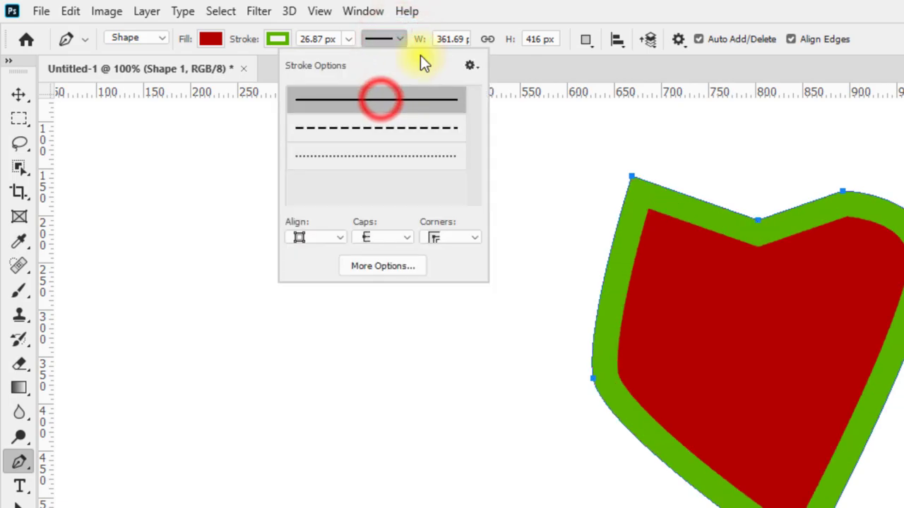
{"action": "left_click", "coordinate": [400, 40]}
{"action": "left_click", "coordinate": [400, 39]}
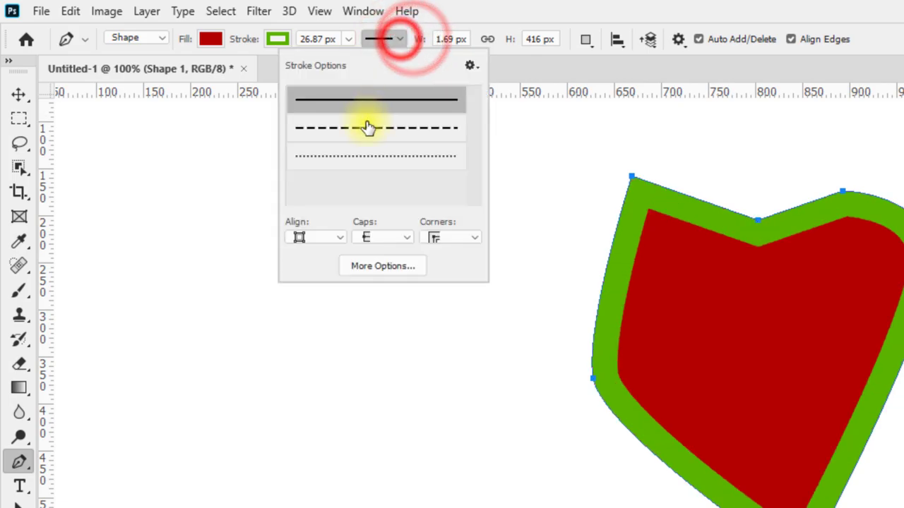
{"action": "left_click", "coordinate": [368, 127]}
Thin the dashed stroke to 6.35 px and move the red shape right and down
{"action": "mouse_move", "coordinate": [347, 40]}
{"action": "left_mouse_down"}
{"action": "mouse_move", "coordinate": [334, 63]}
{"action": "mouse_move", "coordinate": [319, 66]}
{"action": "left_mouse_up"}
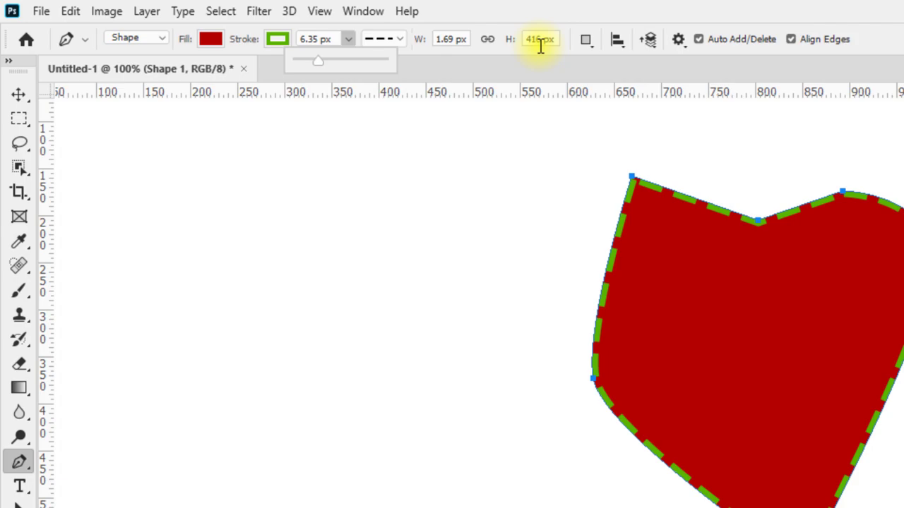
{"action": "left_click", "coordinate": [30, 93]}
{"action": "left_click_drag", "start_coordinate": [680, 302], "coordinate": [849, 360]}
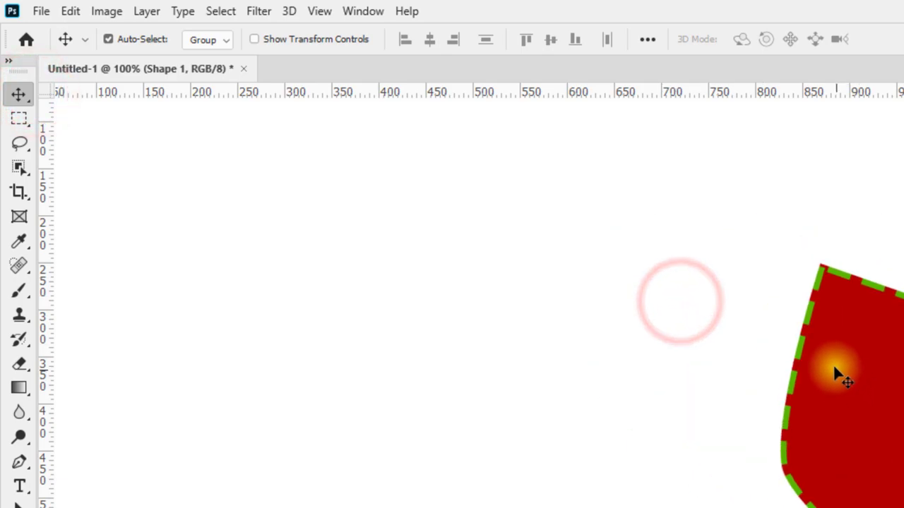
Delete the red shape layer and, with the Pen tool, set the shape width to 100
{"action": "key", "text": "Delete"}
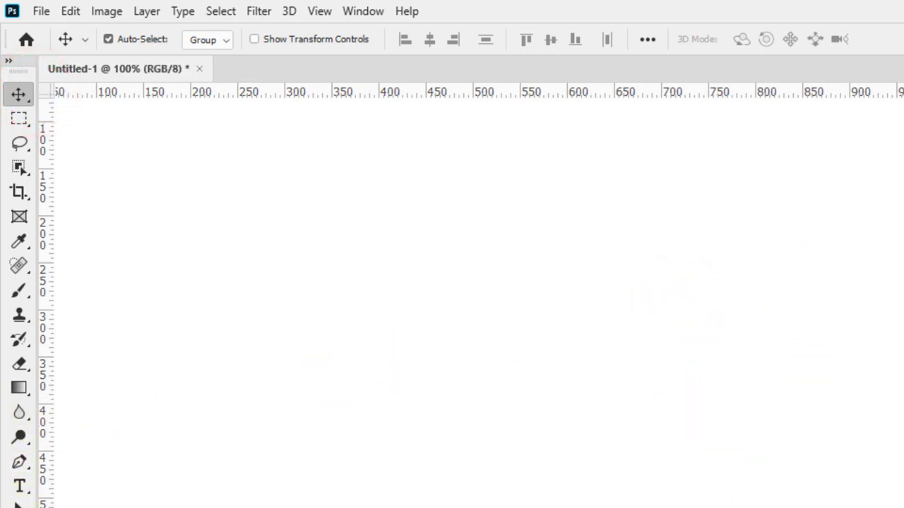
{"action": "left_click", "coordinate": [19, 462]}
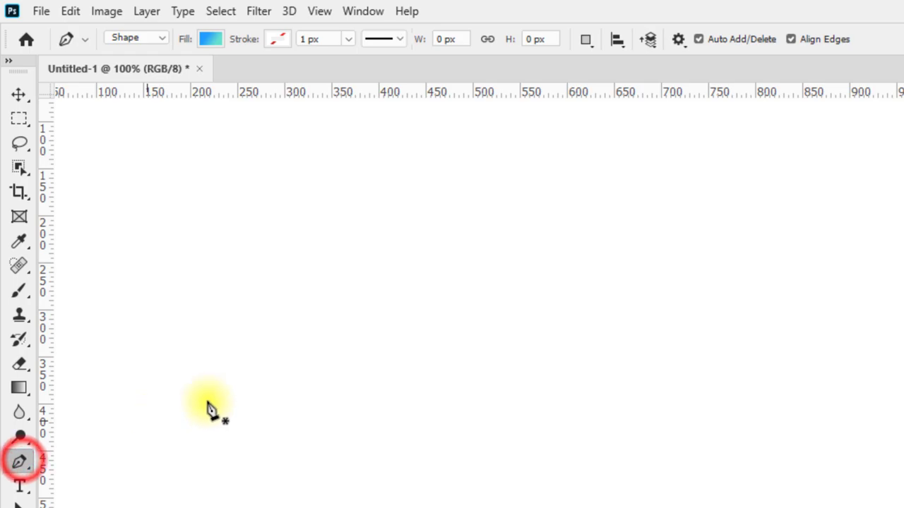
{"action": "left_click", "coordinate": [475, 37]}
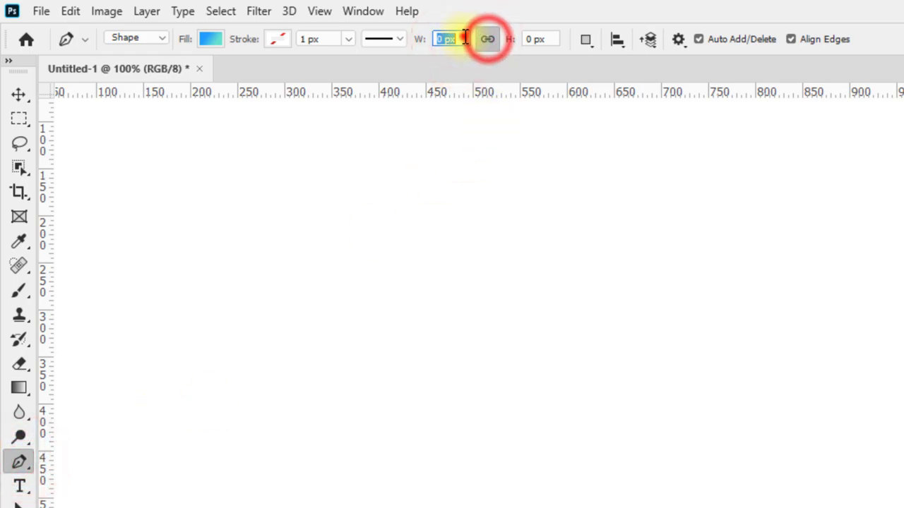
{"action": "left_click", "coordinate": [463, 37]}
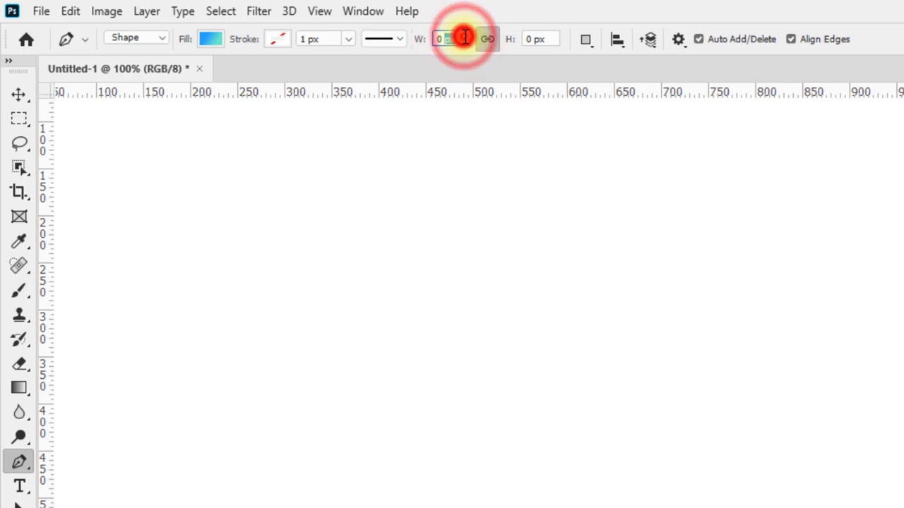
{"action": "left_click_drag", "start_coordinate": [464, 37], "coordinate": [437, 42]}
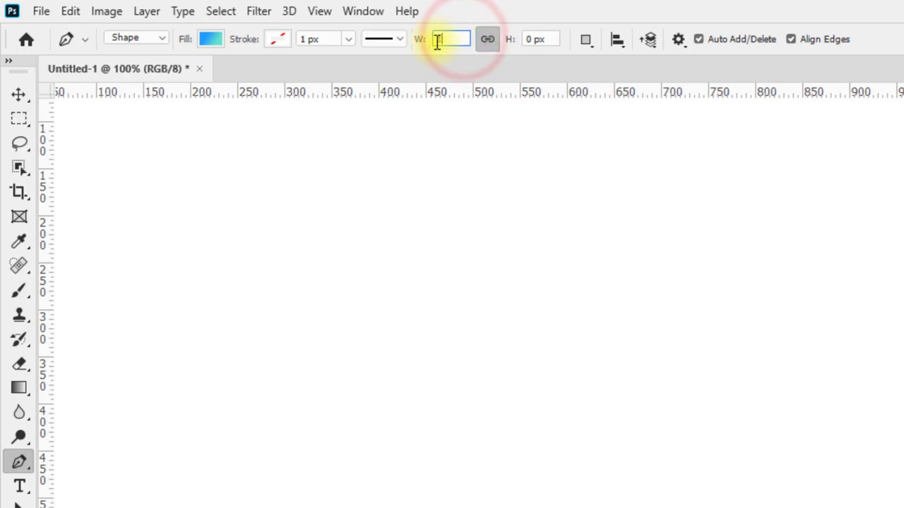
{"action": "type", "text": "100"}
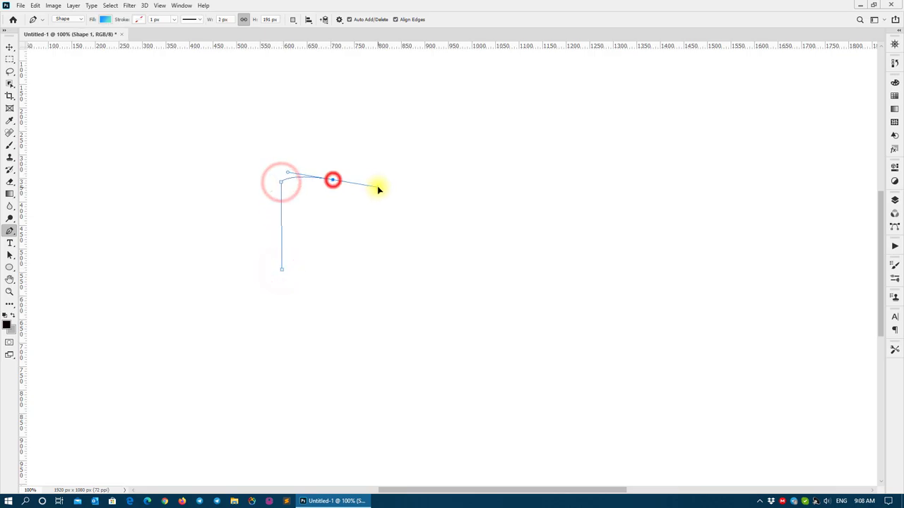
Draw a curved gradient pen path with several anchors, then undo it with Ctrl+Z
{"action": "left_click_drag", "start_coordinate": [378, 189], "coordinate": [378, 187]}
{"action": "left_click_drag", "start_coordinate": [445, 292], "coordinate": [420, 327]}
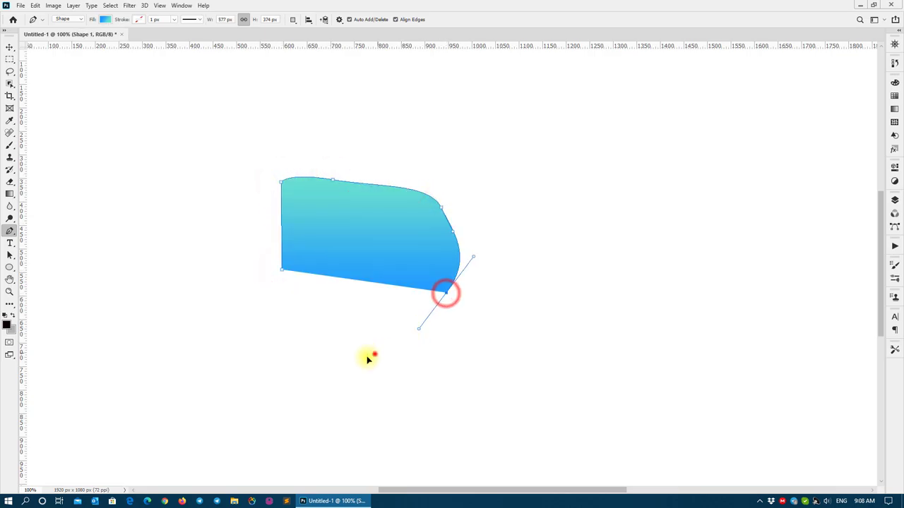
{"action": "left_click_drag", "start_coordinate": [375, 353], "coordinate": [303, 365]}
{"action": "left_click_drag", "start_coordinate": [263, 340], "coordinate": [254, 308]}
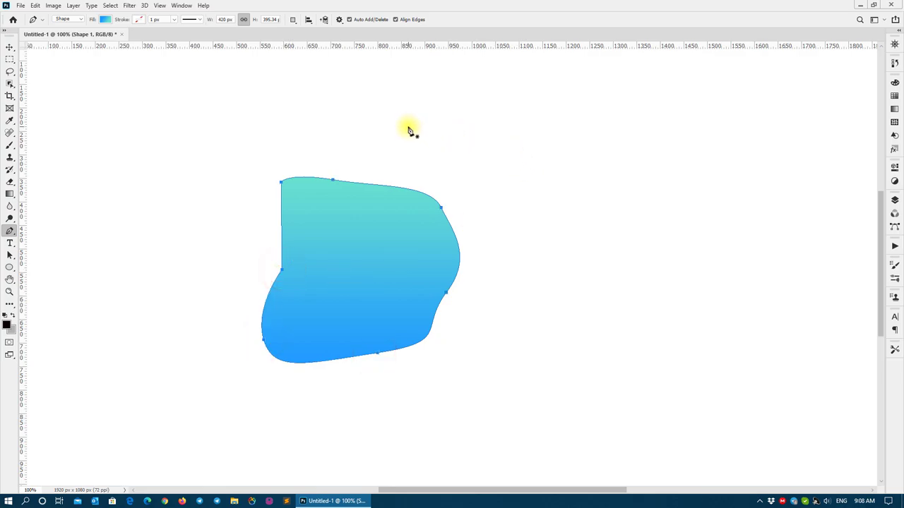
{"action": "left_click", "coordinate": [536, 192]}
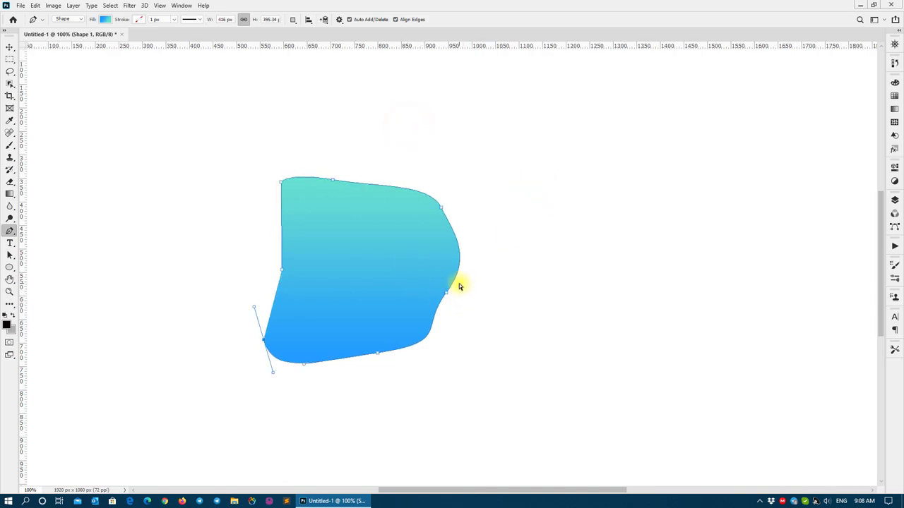
{"action": "key", "text": "ctrl+z"}
{"action": "key", "text": "ctrl+z"}
{"action": "key", "text": "ctrl+z"}
{"action": "key", "text": "ctrl+z"}
{"action": "key", "text": "ctrl+z"}
{"action": "key", "text": "ctrl+z"}
{"action": "key", "text": "ctrl+z"}
{"action": "key", "text": "ctrl+z"}
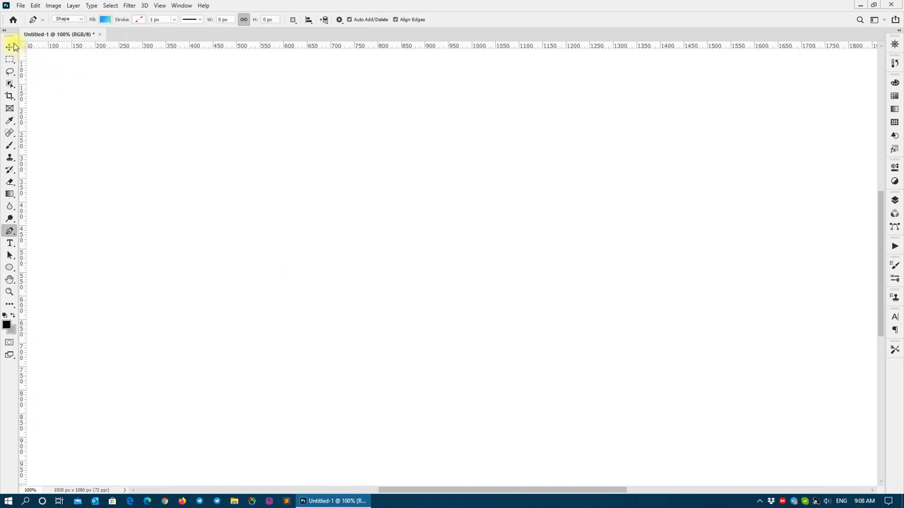
{"action": "left_click", "coordinate": [13, 45]}
{"action": "left_click", "coordinate": [9, 271]}
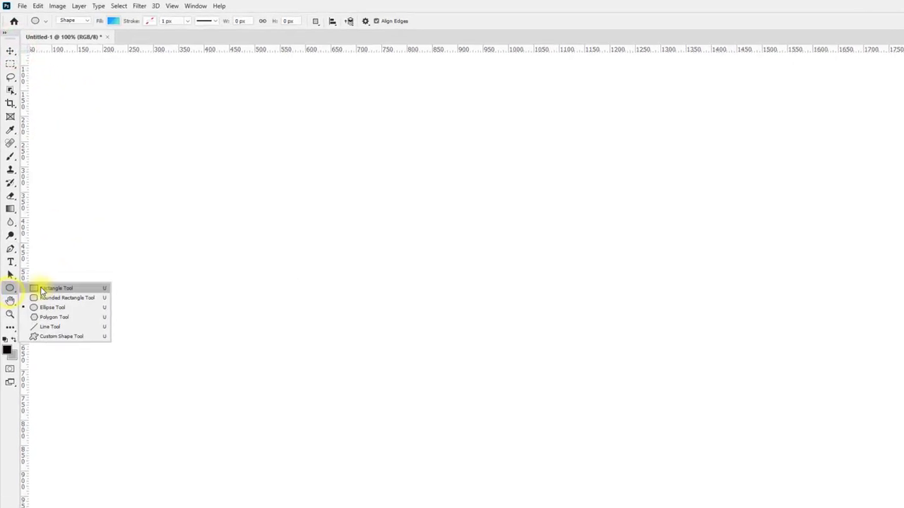
{"action": "left_click", "coordinate": [89, 455]}
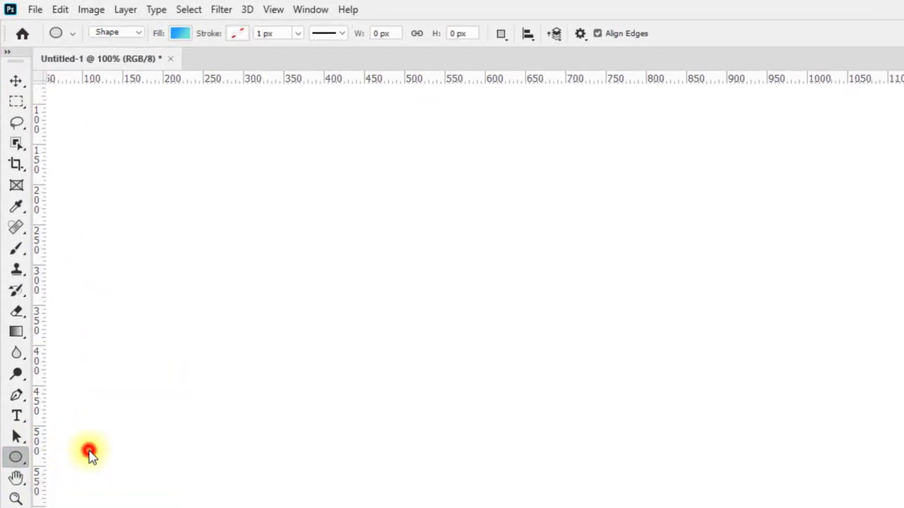
{"action": "left_click", "coordinate": [416, 34]}
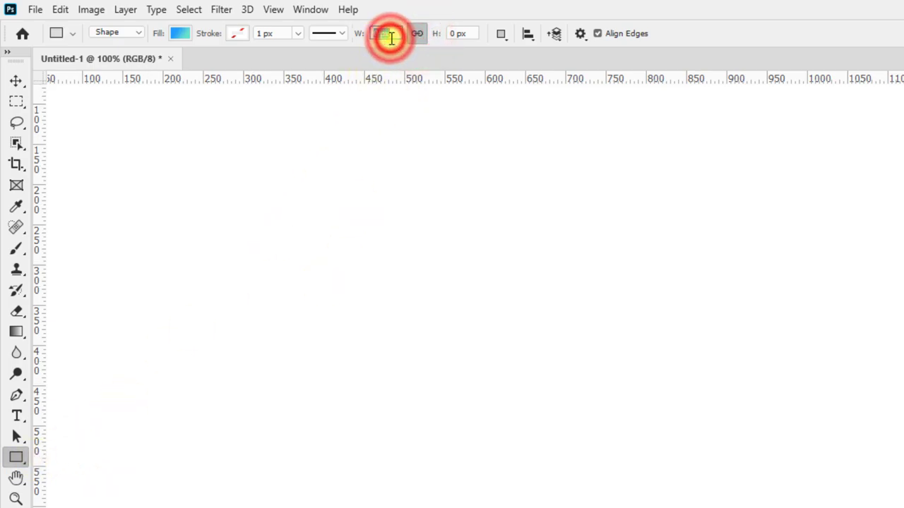
{"action": "type", "text": "10"}
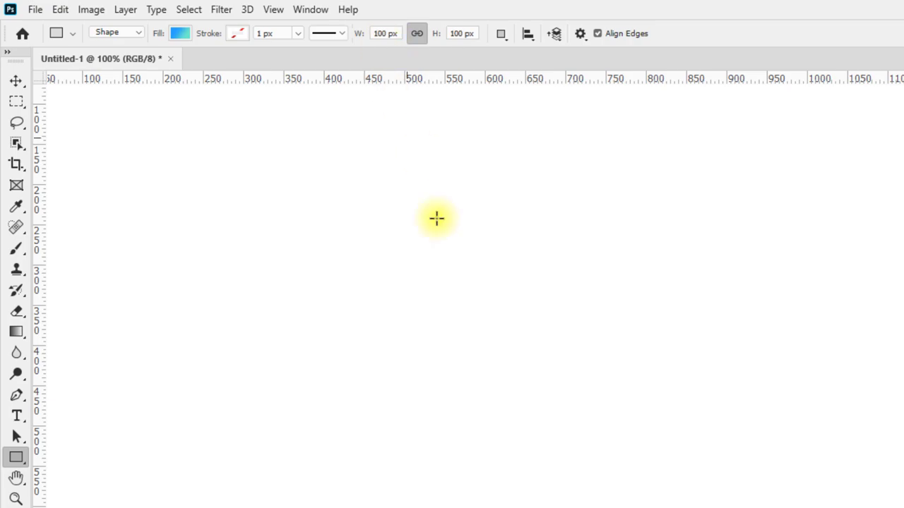
{"action": "left_click", "coordinate": [432, 260]}
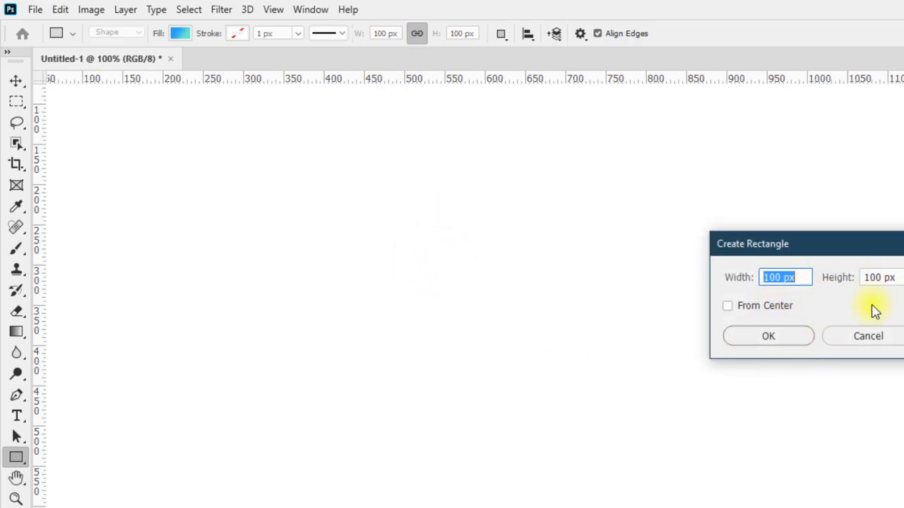
{"action": "left_click", "coordinate": [770, 339]}
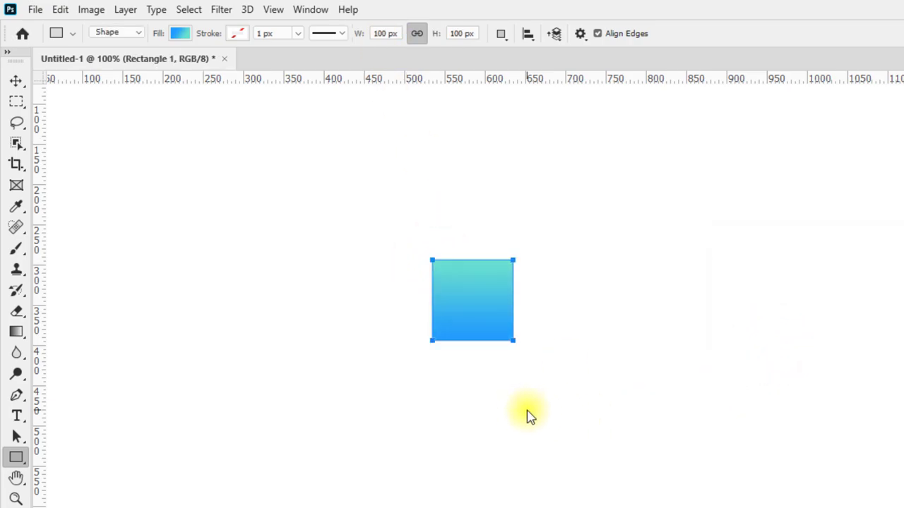
{"action": "left_click", "coordinate": [12, 82]}
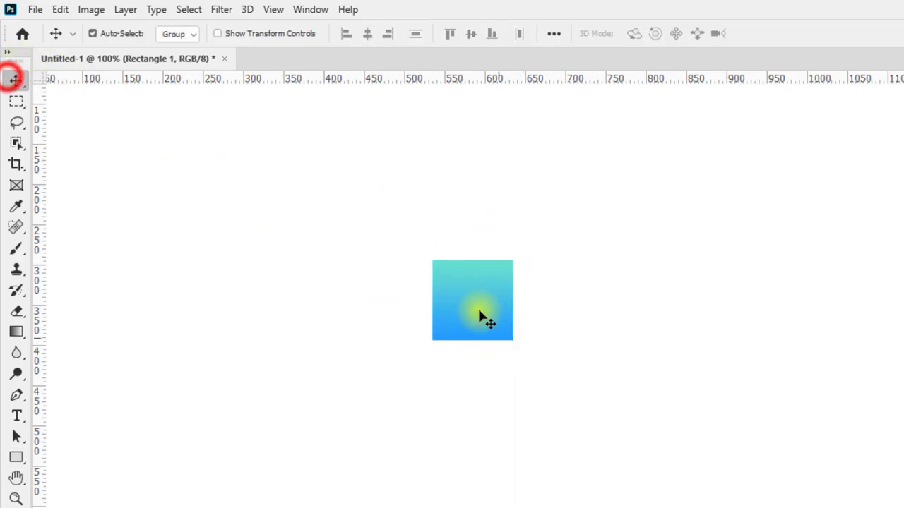
{"action": "left_click_drag", "start_coordinate": [468, 302], "coordinate": [380, 262]}
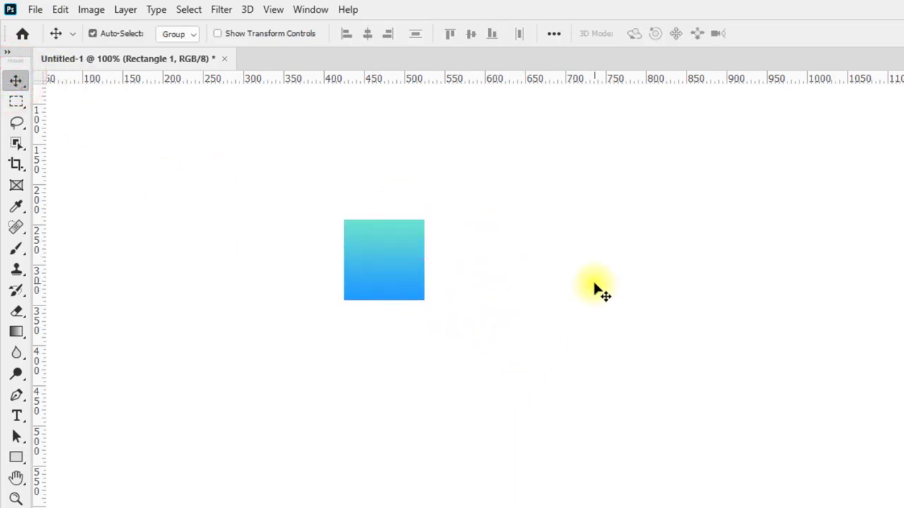
{"action": "left_click_drag", "start_coordinate": [389, 250], "coordinate": [437, 282]}
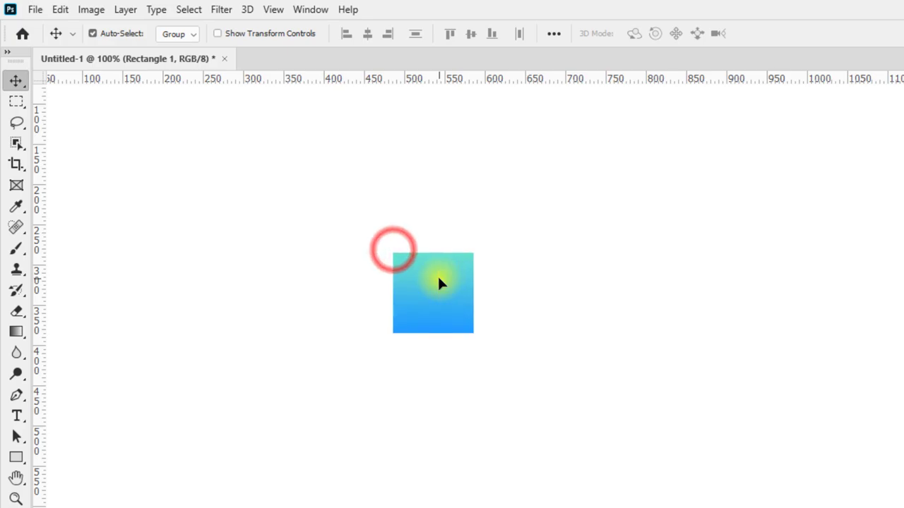
{"action": "key", "text": "Delete"}
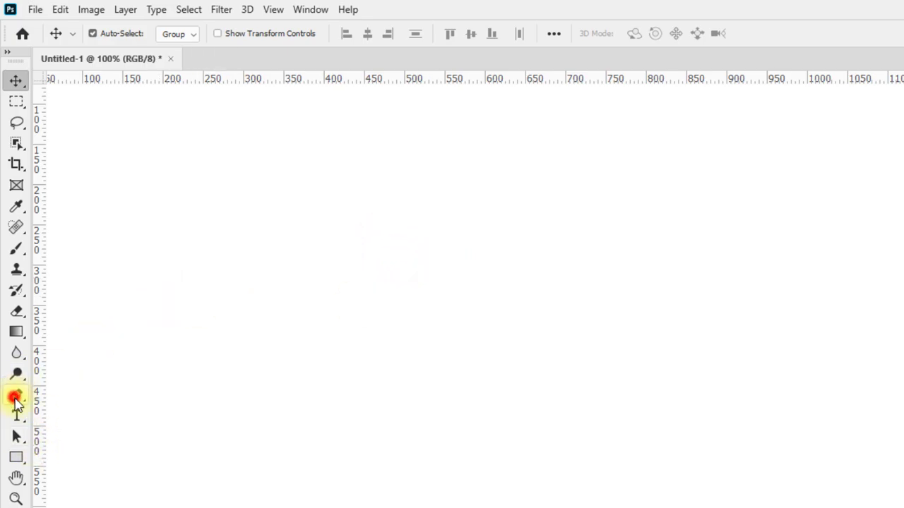
Choose the standard Pen tool and set its fill to the recent teal solid colour
{"action": "left_click", "coordinate": [15, 397]}
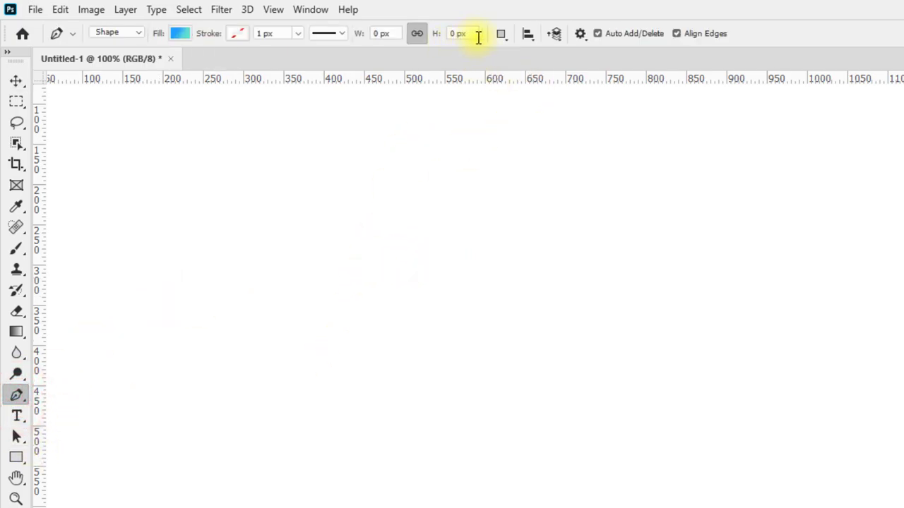
{"action": "left_click", "coordinate": [501, 33]}
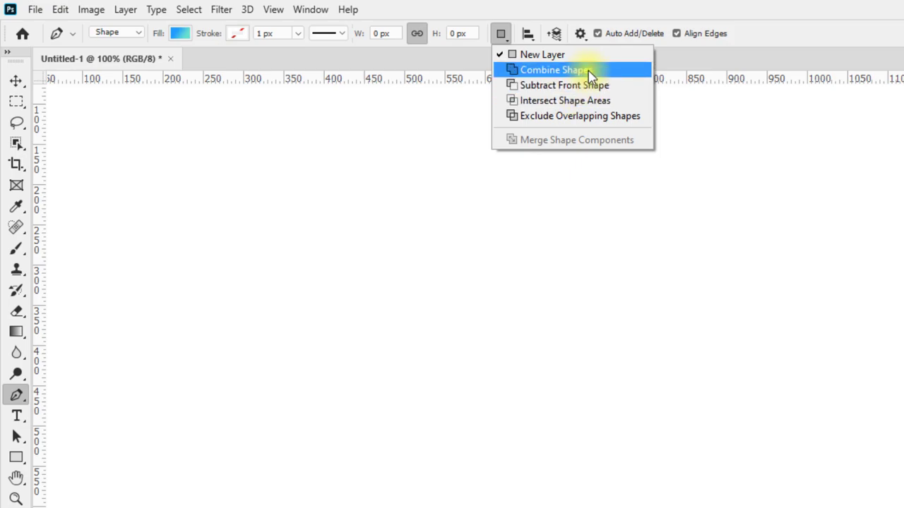
{"action": "right_click", "coordinate": [20, 393]}
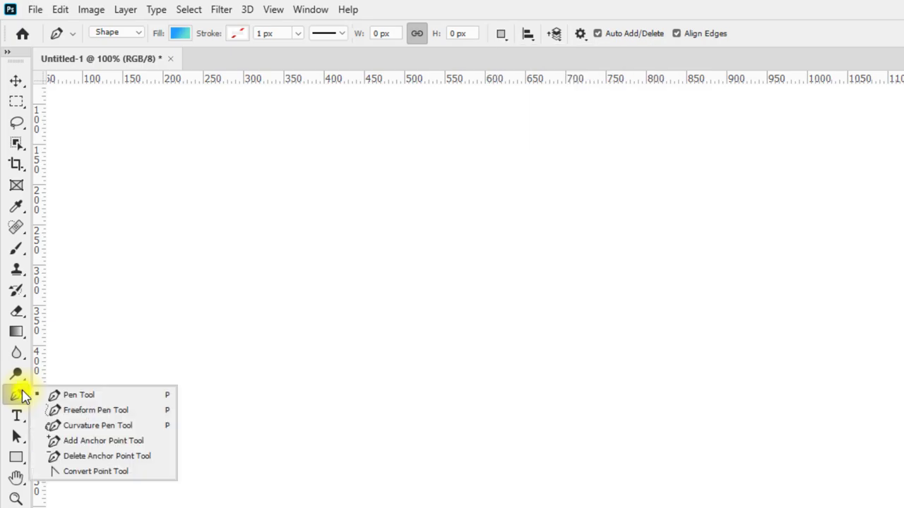
{"action": "left_click", "coordinate": [55, 391]}
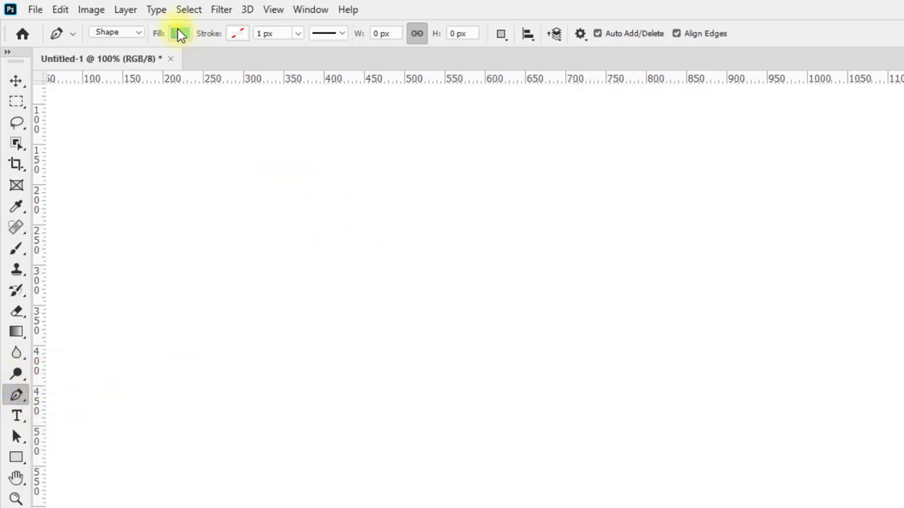
{"action": "left_click", "coordinate": [180, 33]}
{"action": "left_click", "coordinate": [117, 64]}
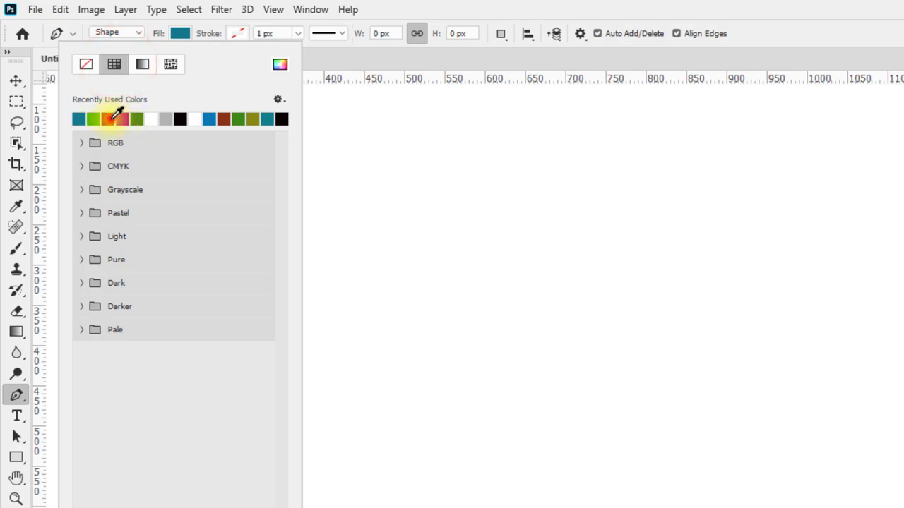
{"action": "left_click", "coordinate": [111, 119]}
{"action": "left_click", "coordinate": [390, 64]}
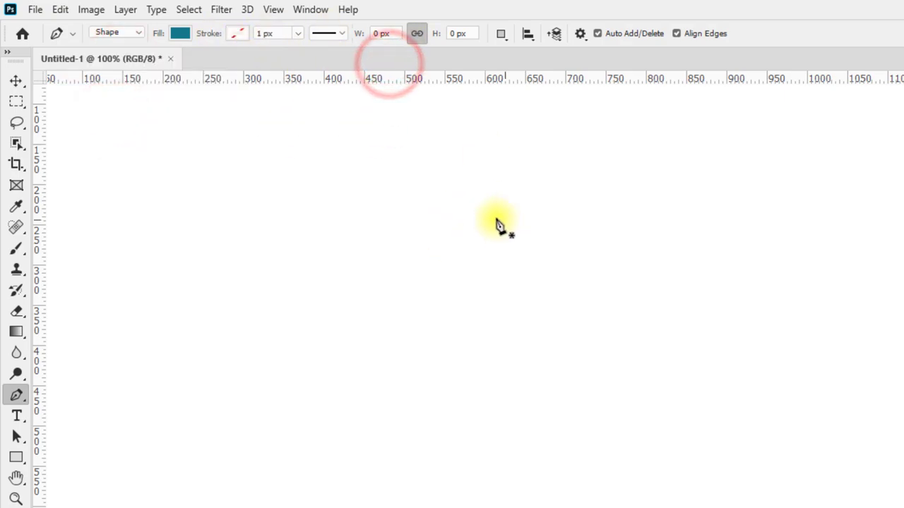
Draw a closed four-cornered teal shape of about 326 × 312 px
{"action": "left_click", "coordinate": [434, 254]}
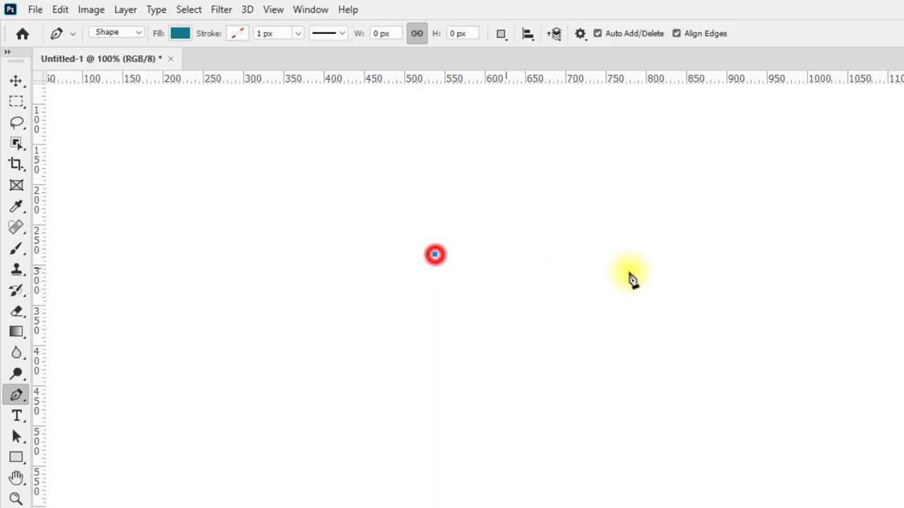
{"action": "left_click", "coordinate": [676, 268]}
{"action": "left_click", "coordinate": [656, 436]}
{"action": "left_click", "coordinate": [412, 504]}
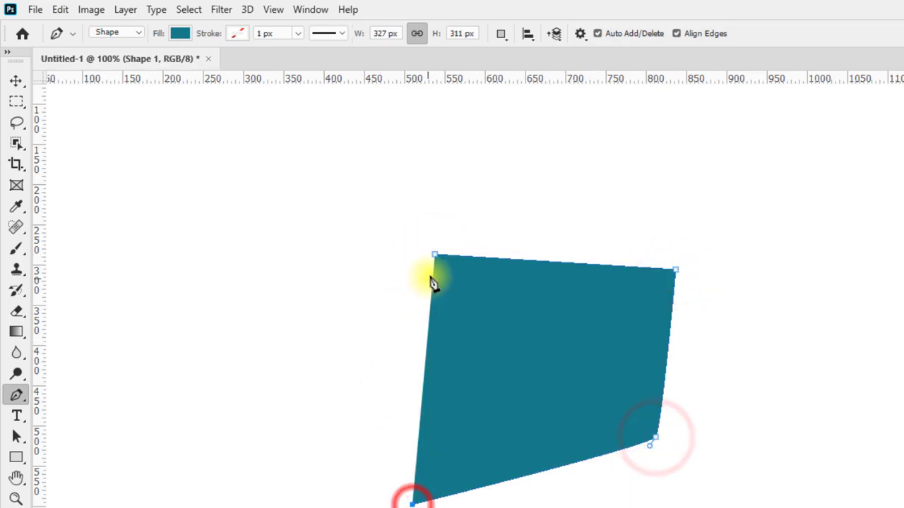
{"action": "left_click", "coordinate": [434, 254]}
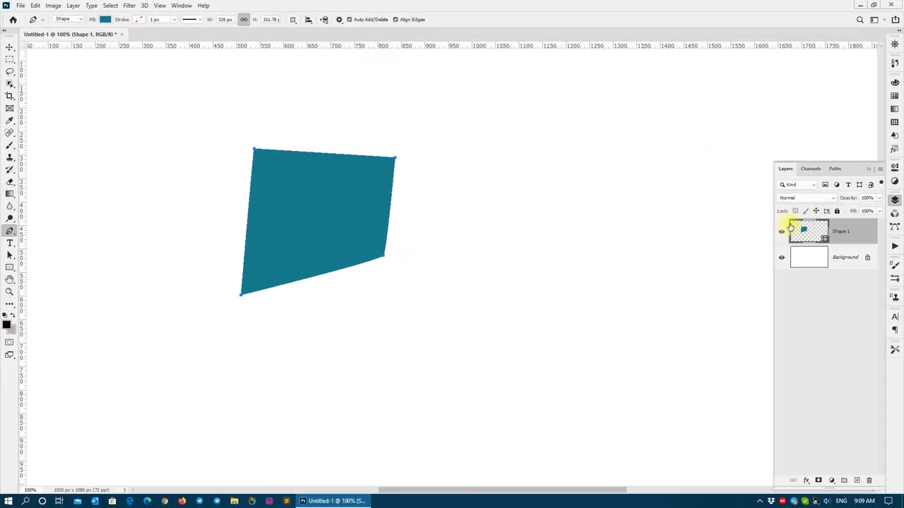
Set the path operation to New Layer and draw a second four-corner shape
{"action": "left_click", "coordinate": [292, 19]}
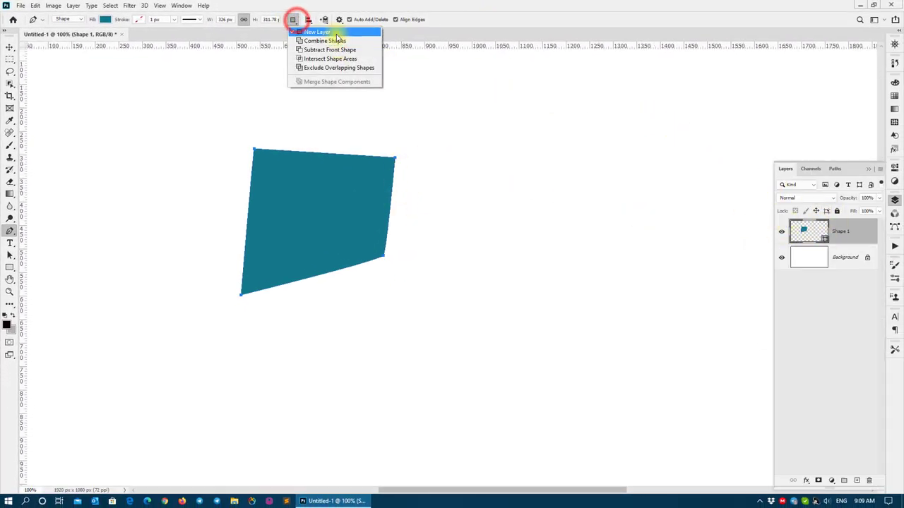
{"action": "left_click", "coordinate": [336, 34]}
{"action": "left_click", "coordinate": [361, 190]}
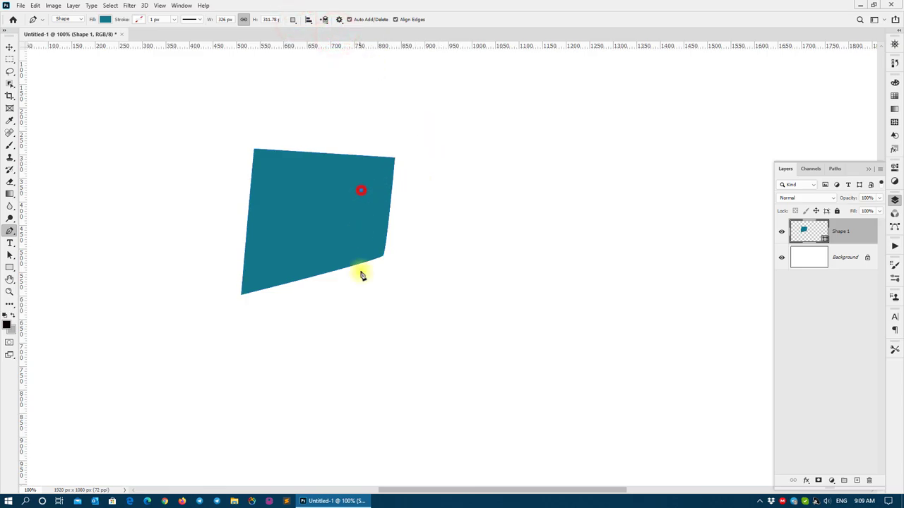
{"action": "left_click", "coordinate": [362, 295]}
{"action": "left_click", "coordinate": [528, 293]}
{"action": "left_click", "coordinate": [565, 172]}
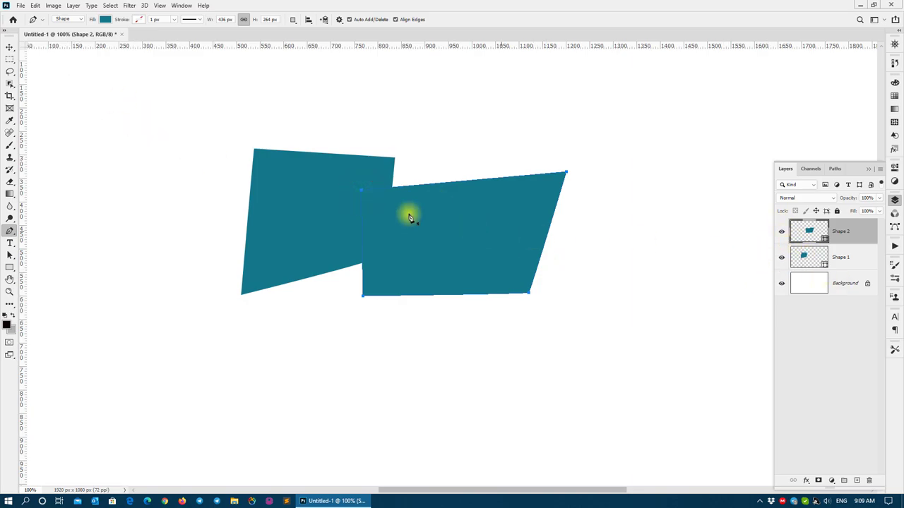
Move Shape 1 and Shape 2 apart on the canvas
{"action": "left_click", "coordinate": [9, 51]}
{"action": "left_click_drag", "start_coordinate": [437, 242], "coordinate": [554, 200]}
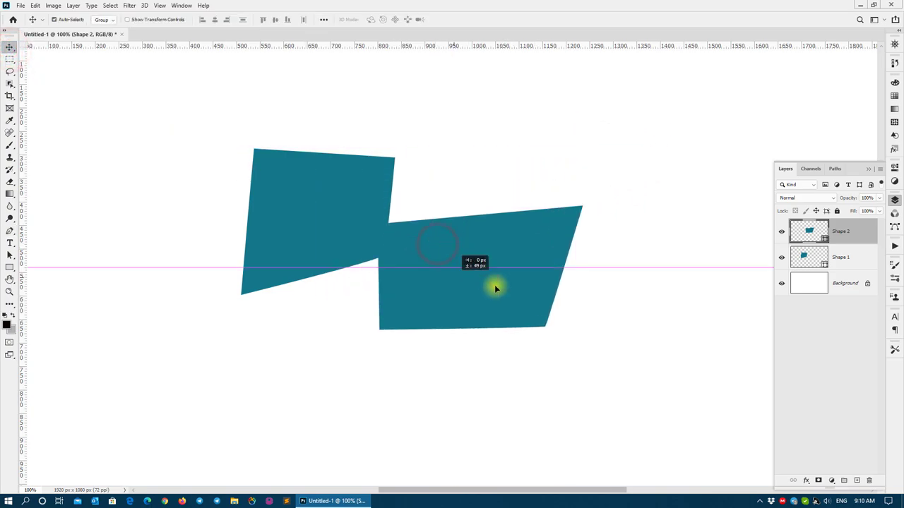
{"action": "left_click_drag", "start_coordinate": [334, 189], "coordinate": [267, 136]}
{"action": "left_click_drag", "start_coordinate": [507, 210], "coordinate": [547, 177]}
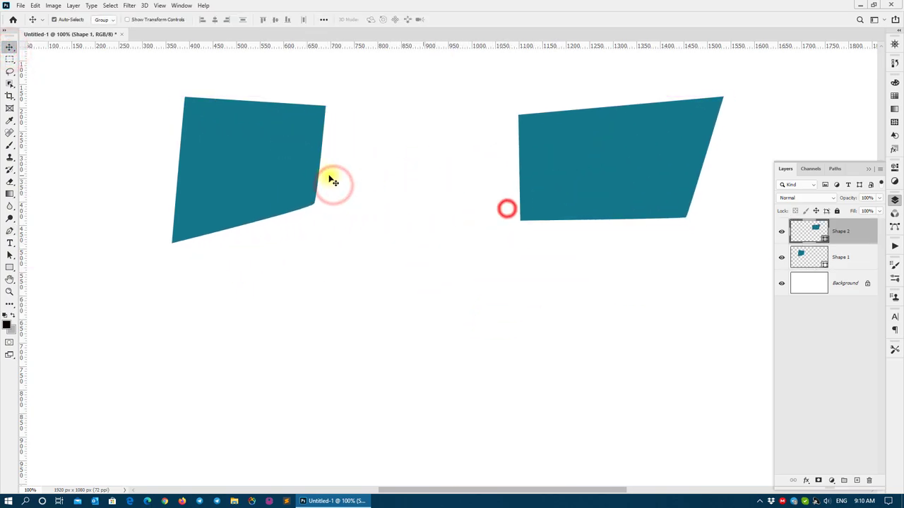
{"action": "left_click_drag", "start_coordinate": [292, 151], "coordinate": [277, 170]}
Set the path operation to Combine Shapes and add a second quadrilateral to Shape 1
{"action": "key", "text": "p"}
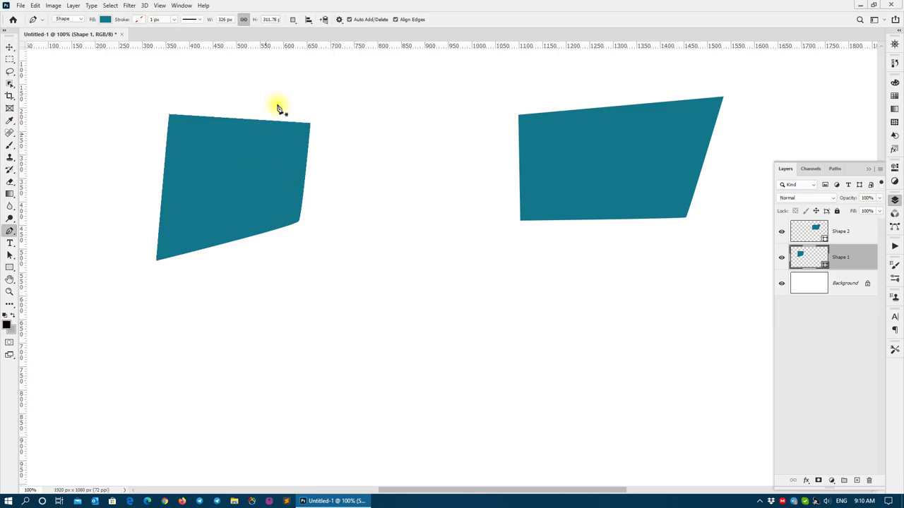
{"action": "left_click", "coordinate": [291, 20]}
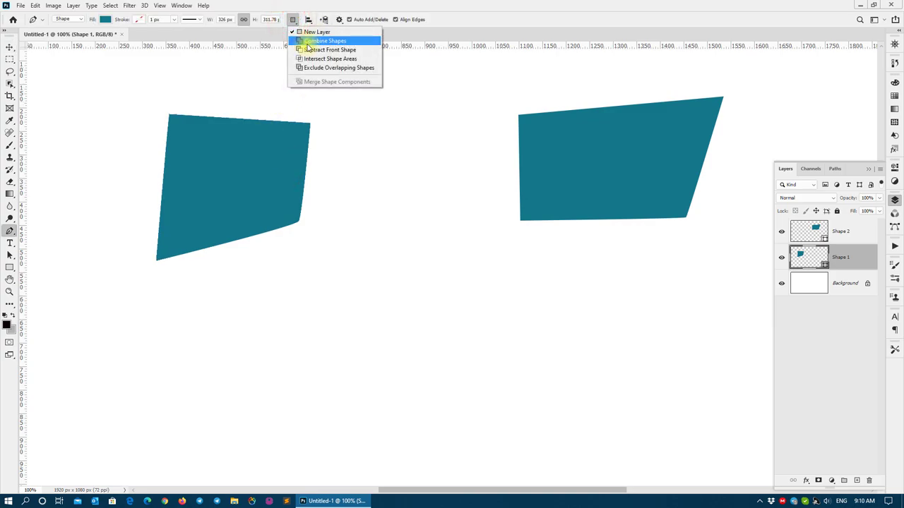
{"action": "left_click", "coordinate": [308, 43]}
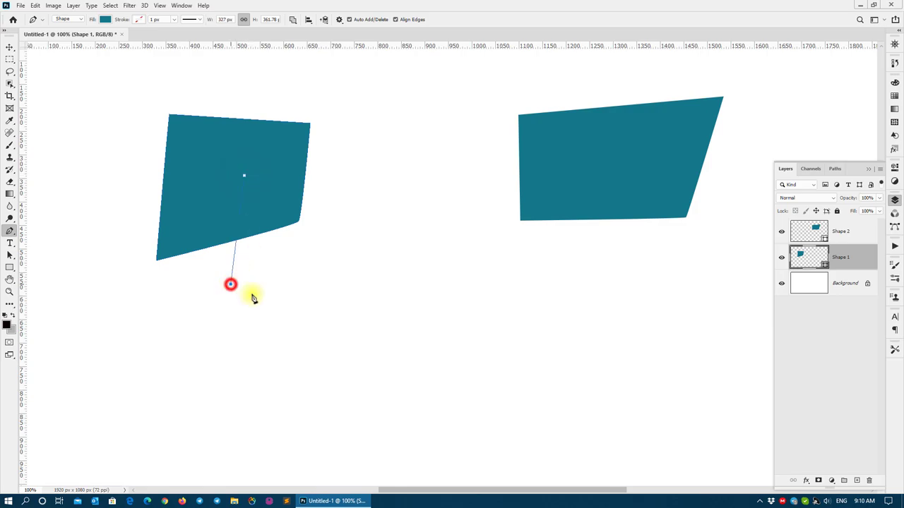
{"action": "left_click", "coordinate": [413, 303]}
{"action": "left_click", "coordinate": [417, 193]}
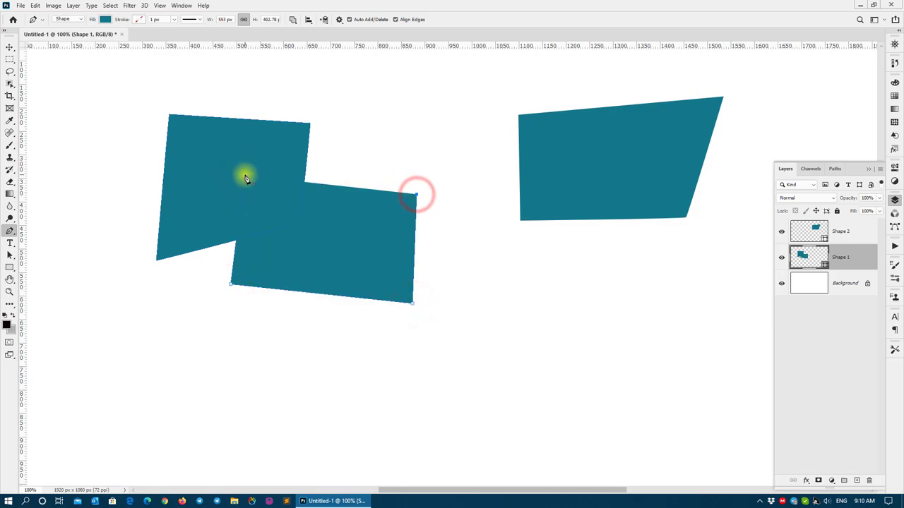
{"action": "left_click", "coordinate": [244, 176]}
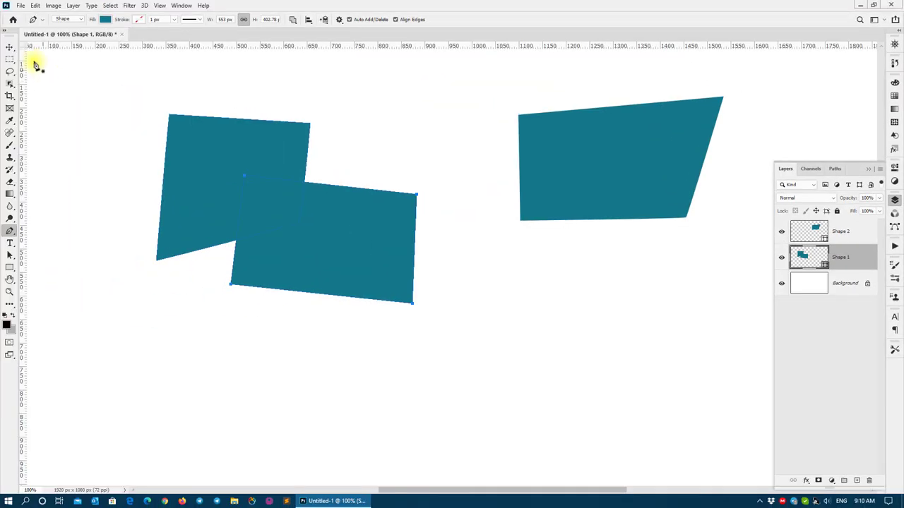
Move Shape 1 slightly lower and about 40 px left
{"action": "left_click", "coordinate": [10, 47]}
{"action": "mouse_move", "coordinate": [329, 233]}
{"action": "left_mouse_down"}
{"action": "mouse_move", "coordinate": [288, 221]}
{"action": "mouse_move", "coordinate": [233, 163]}
{"action": "left_mouse_up"}
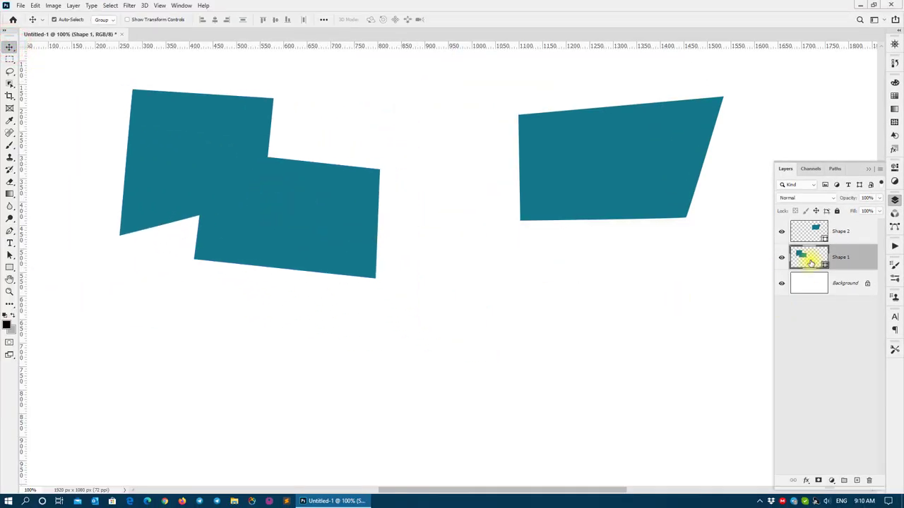
{"action": "mouse_move", "coordinate": [282, 202]}
{"action": "left_mouse_down"}
{"action": "mouse_move", "coordinate": [339, 206]}
{"action": "mouse_move", "coordinate": [264, 198]}
{"action": "left_mouse_up"}
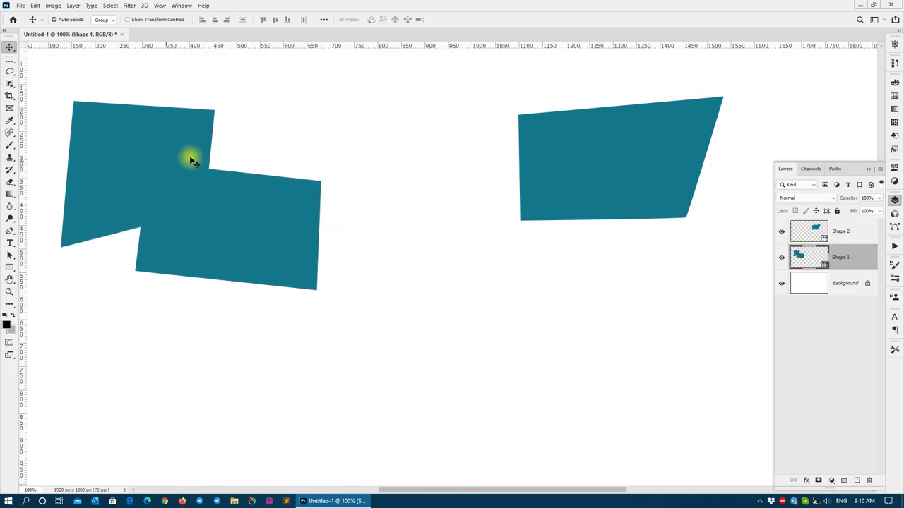
Set the path operation to Subtract Front Shape and draw a closed quadrilateral cut-out
{"action": "left_click", "coordinate": [10, 230]}
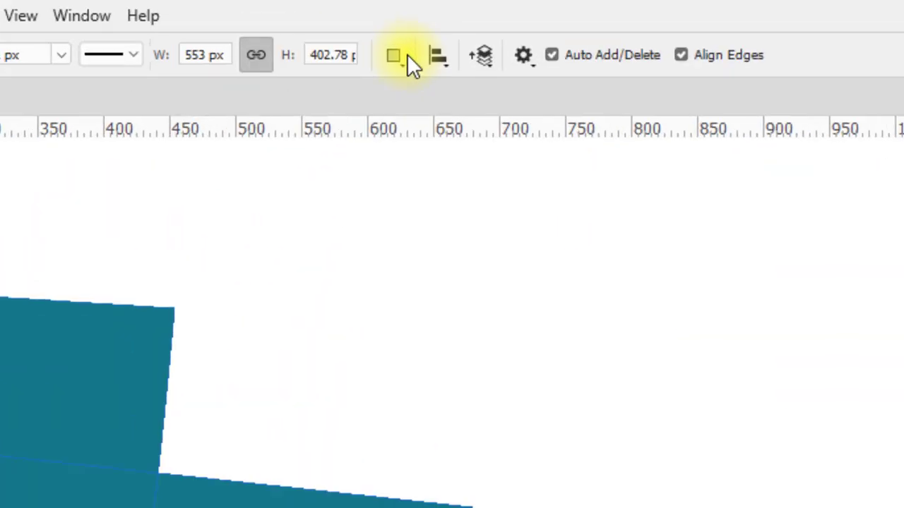
{"action": "left_click", "coordinate": [408, 57]}
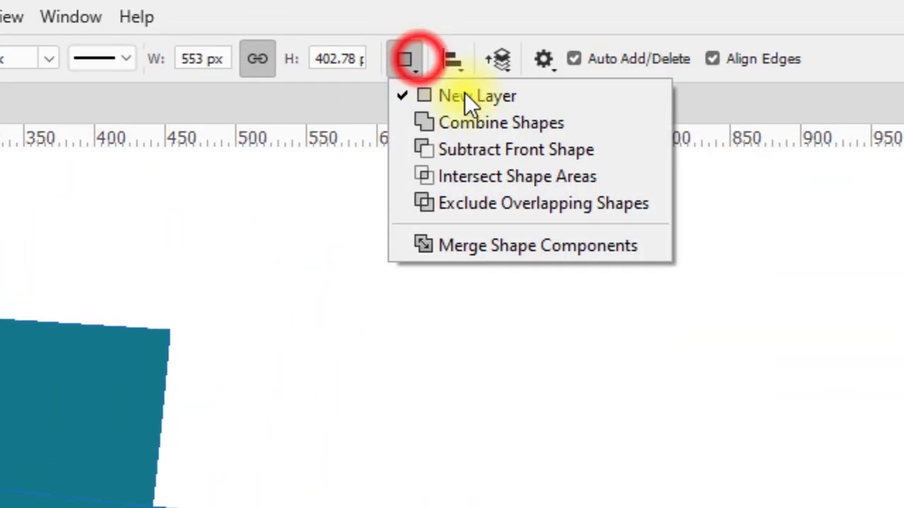
{"action": "left_click", "coordinate": [545, 156]}
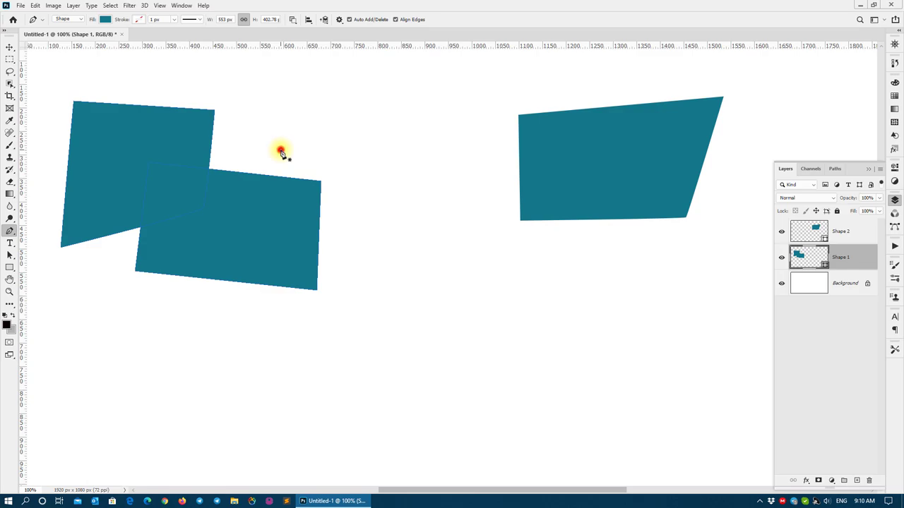
{"action": "left_click", "coordinate": [281, 150]}
{"action": "left_click", "coordinate": [158, 290]}
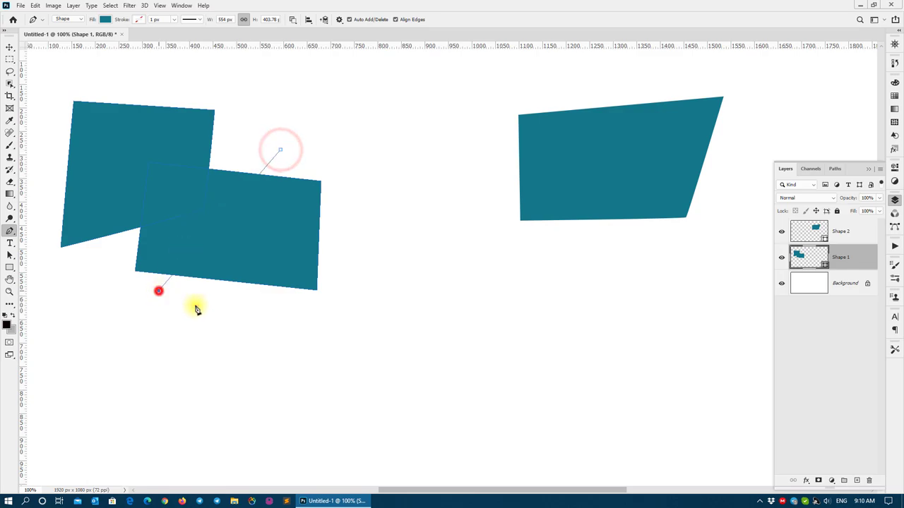
{"action": "left_click", "coordinate": [346, 310]}
{"action": "left_click", "coordinate": [416, 181]}
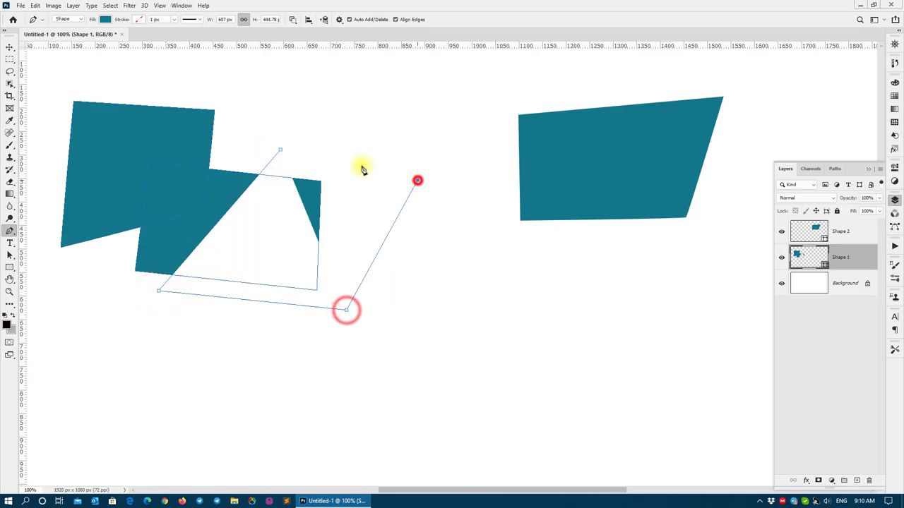
{"action": "left_click", "coordinate": [281, 151]}
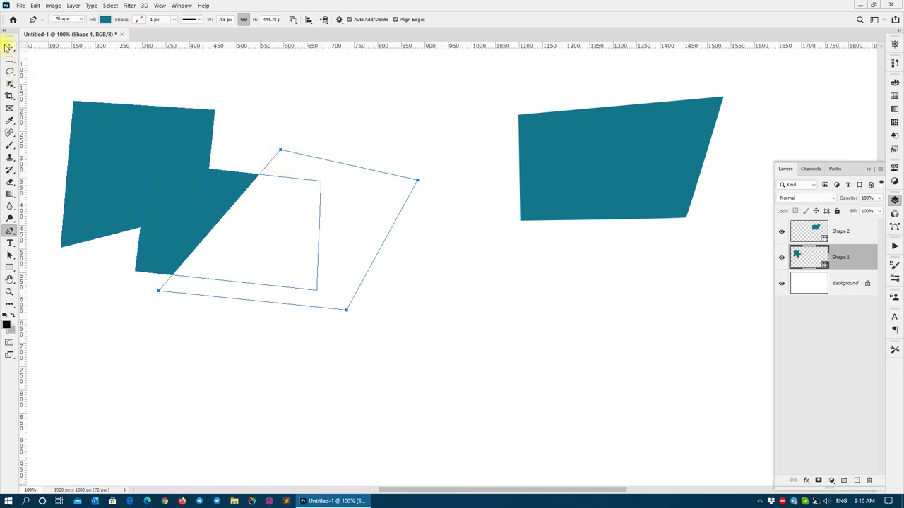
Move the notched Shape 1 about 135 px right, then back left and slightly up
{"action": "left_click", "coordinate": [7, 47]}
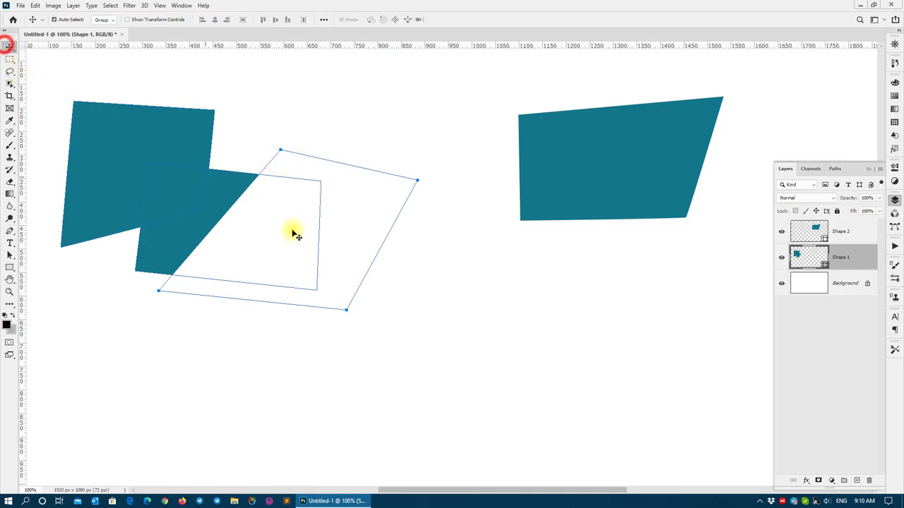
{"action": "left_click", "coordinate": [252, 131]}
{"action": "left_click", "coordinate": [149, 175]}
{"action": "left_click_drag", "start_coordinate": [163, 158], "coordinate": [259, 168]}
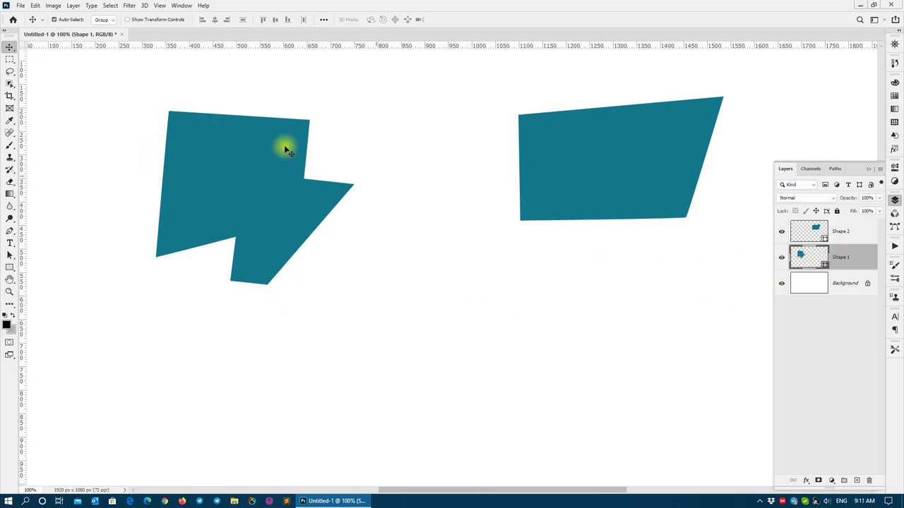
{"action": "left_click_drag", "start_coordinate": [286, 150], "coordinate": [218, 139]}
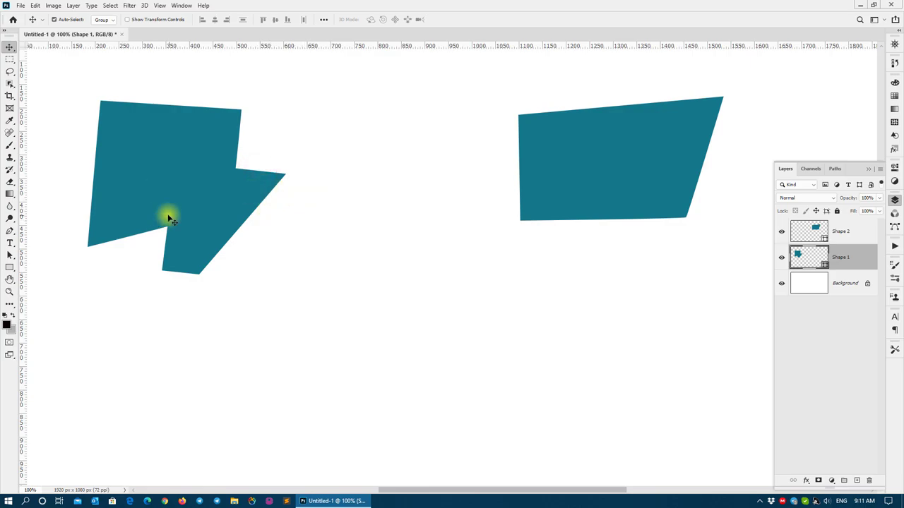
Set the path operation to Intersect Shape Areas and draw a closed four-corner quadrilateral
{"action": "left_click", "coordinate": [10, 232]}
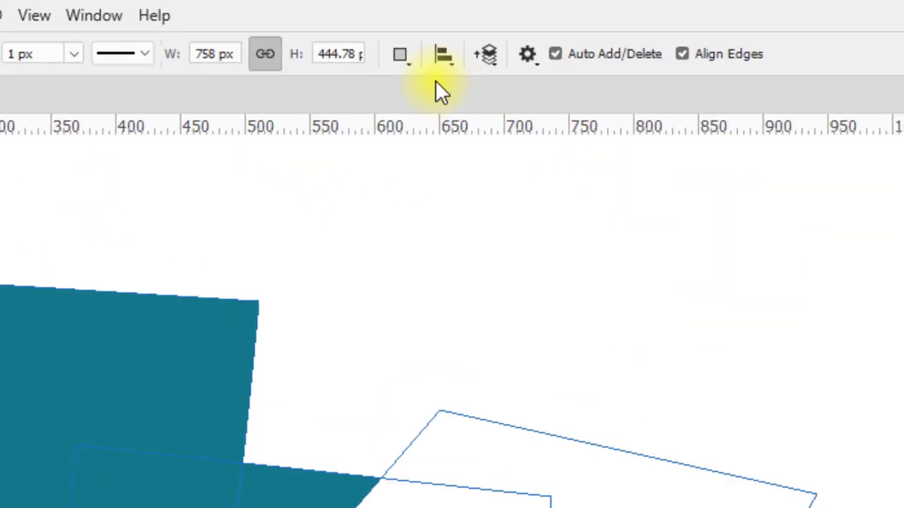
{"action": "left_click", "coordinate": [401, 56]}
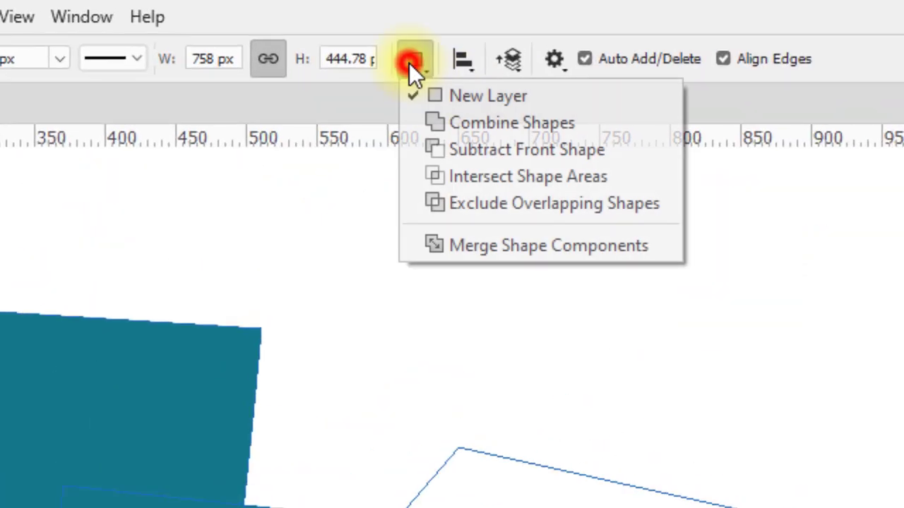
{"action": "left_click", "coordinate": [576, 180]}
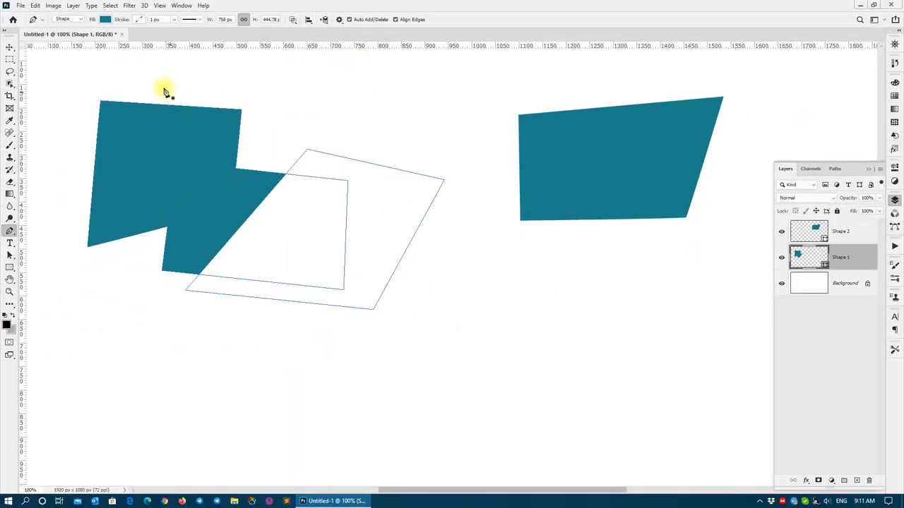
{"action": "left_click", "coordinate": [162, 140]}
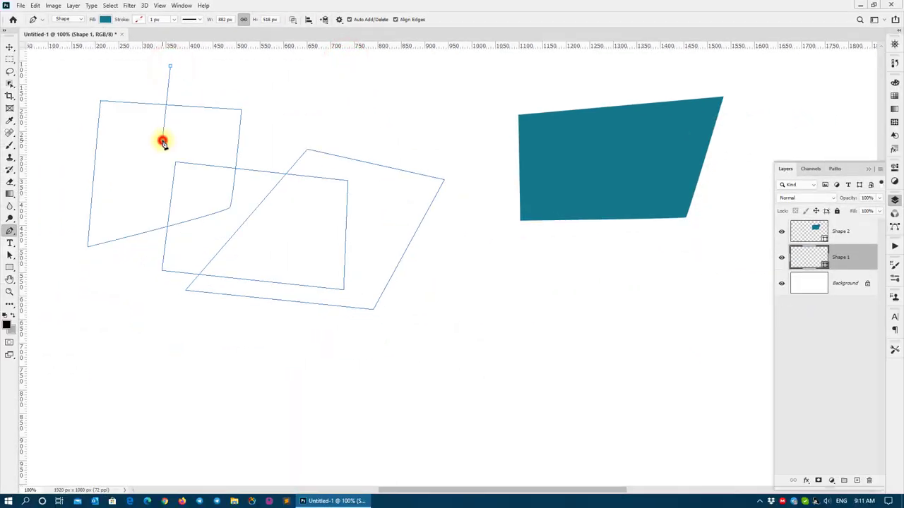
{"action": "left_click", "coordinate": [260, 144]}
{"action": "left_click", "coordinate": [280, 82]}
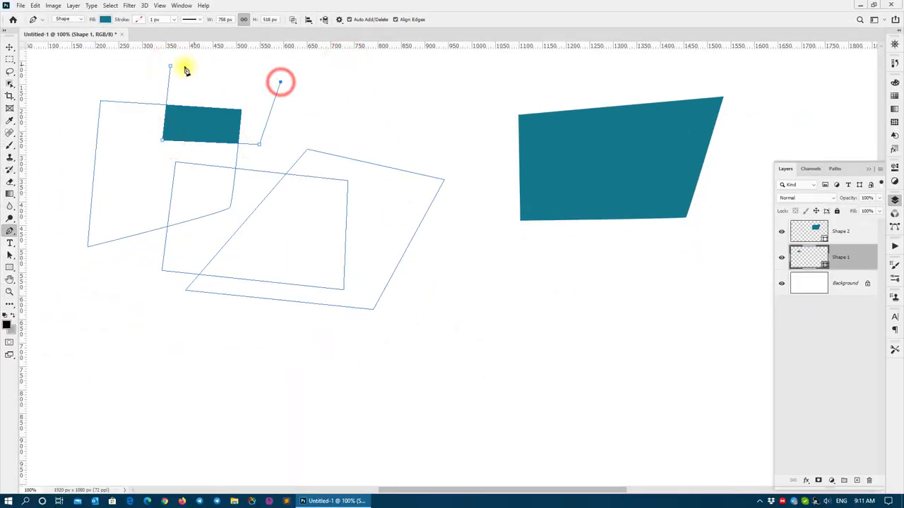
{"action": "left_click", "coordinate": [170, 66]}
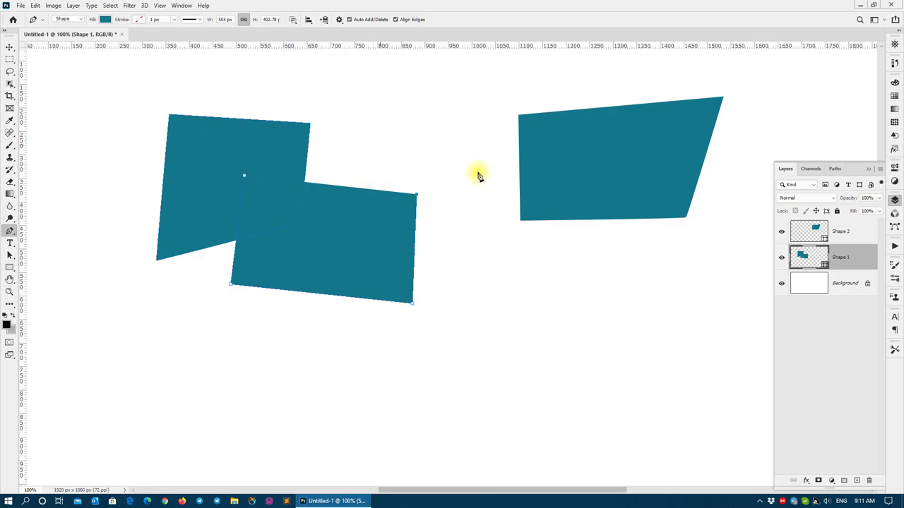
Try Intersect Shape Areas on Shape 1, then undo it to restore the full fill
{"action": "left_click", "coordinate": [292, 19]}
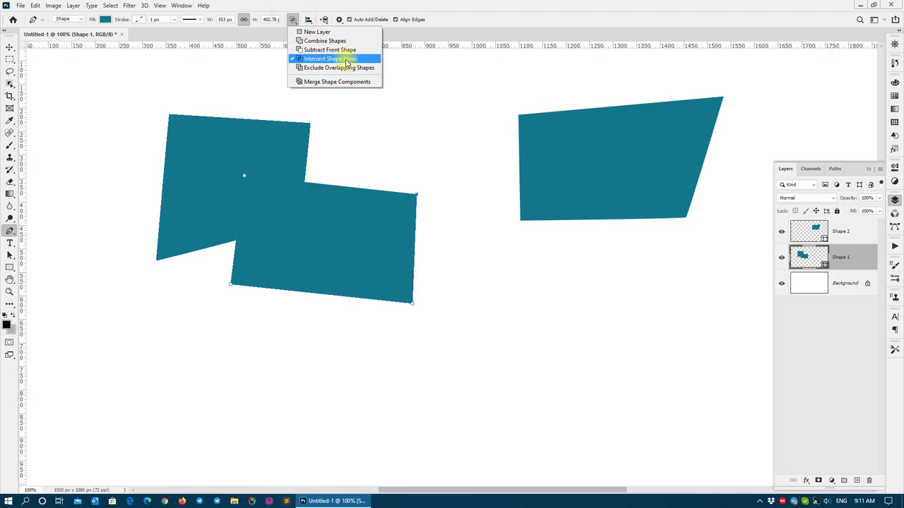
{"action": "left_click", "coordinate": [346, 60]}
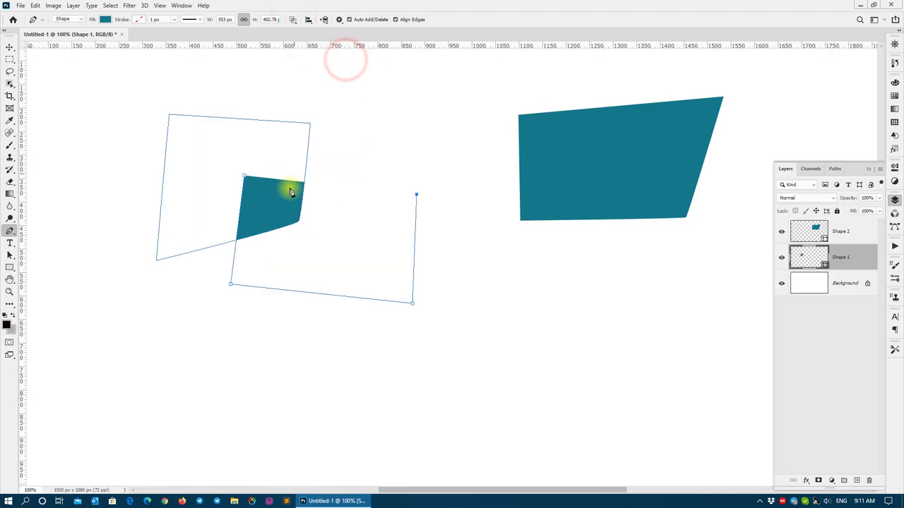
{"action": "key", "text": "ctrl+z"}
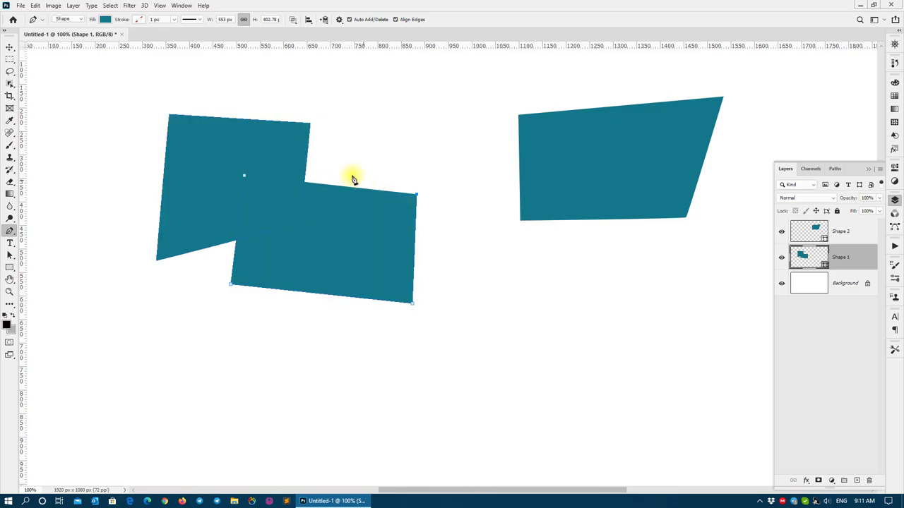
Draw a tilted quadrilateral in Intersect mode, trimming Shape 1 to the overlap
{"action": "left_click", "coordinate": [218, 96]}
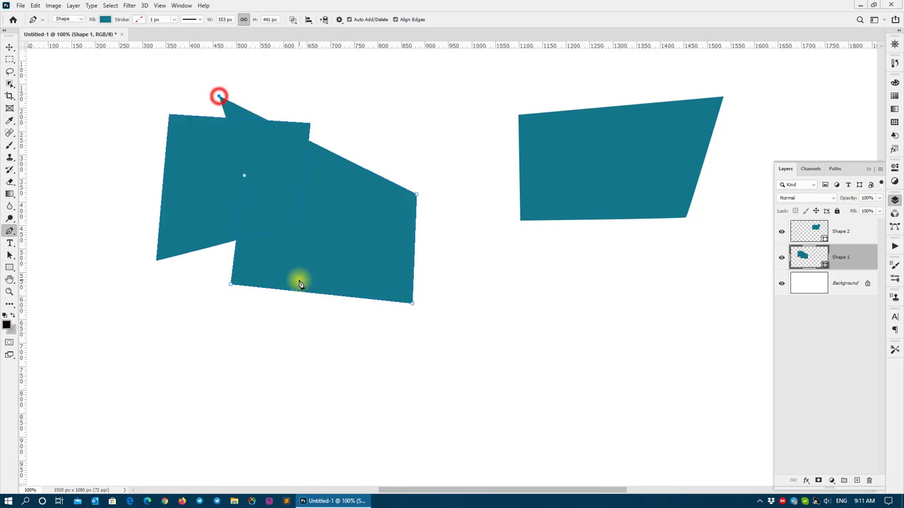
{"action": "key", "text": "Escape"}
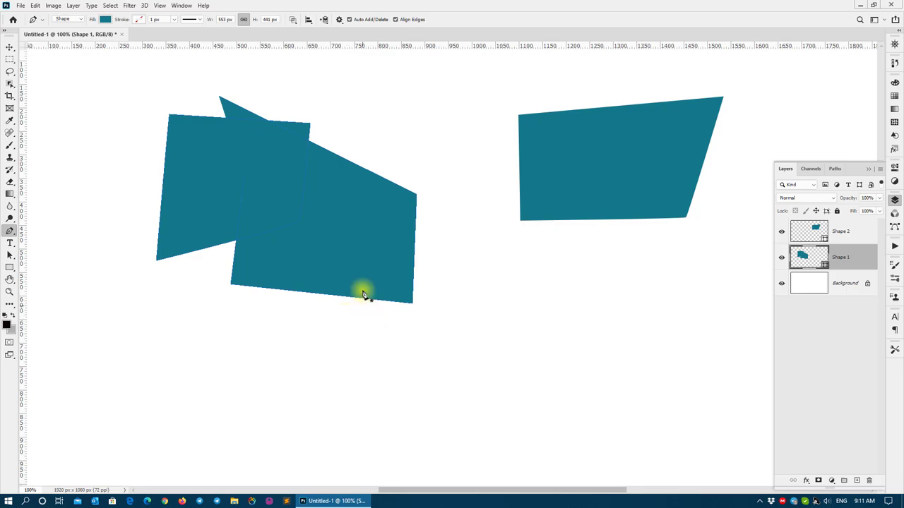
{"action": "left_click", "coordinate": [288, 96]}
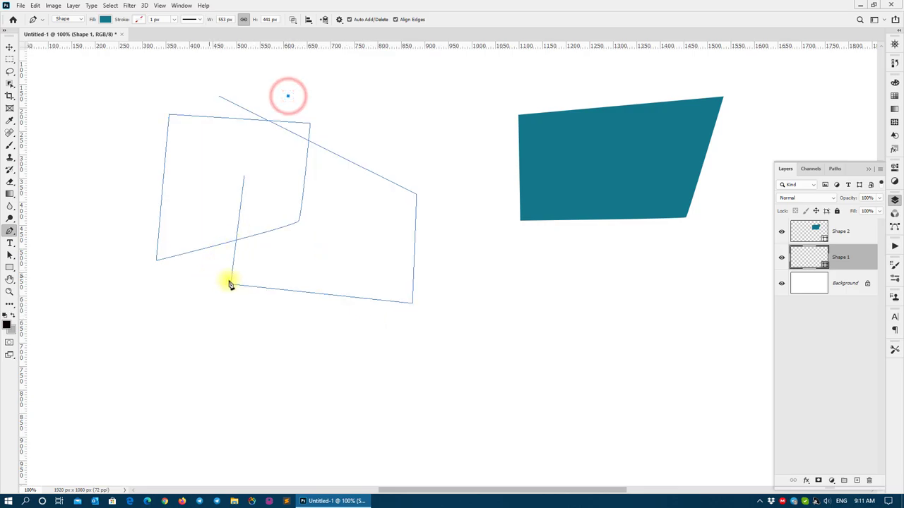
{"action": "left_click", "coordinate": [169, 269]}
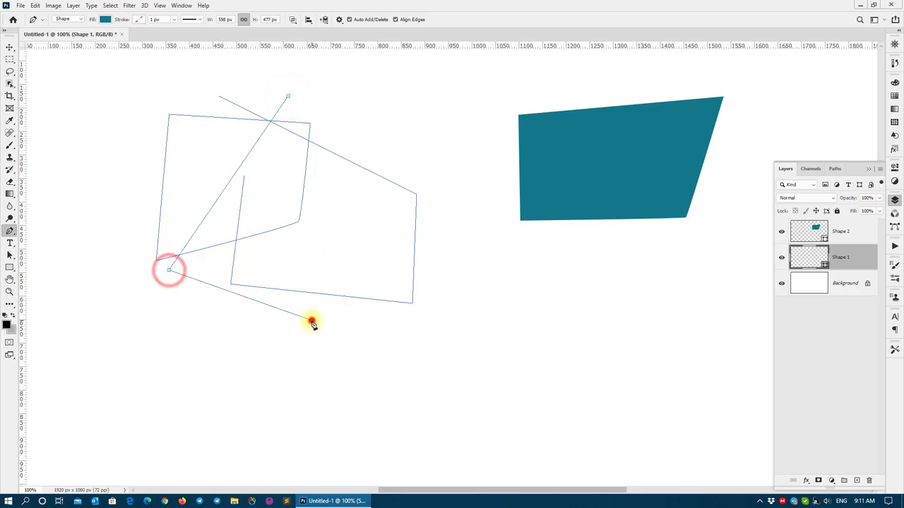
{"action": "left_click", "coordinate": [311, 320]}
{"action": "left_click", "coordinate": [383, 157]}
{"action": "left_click", "coordinate": [287, 95]}
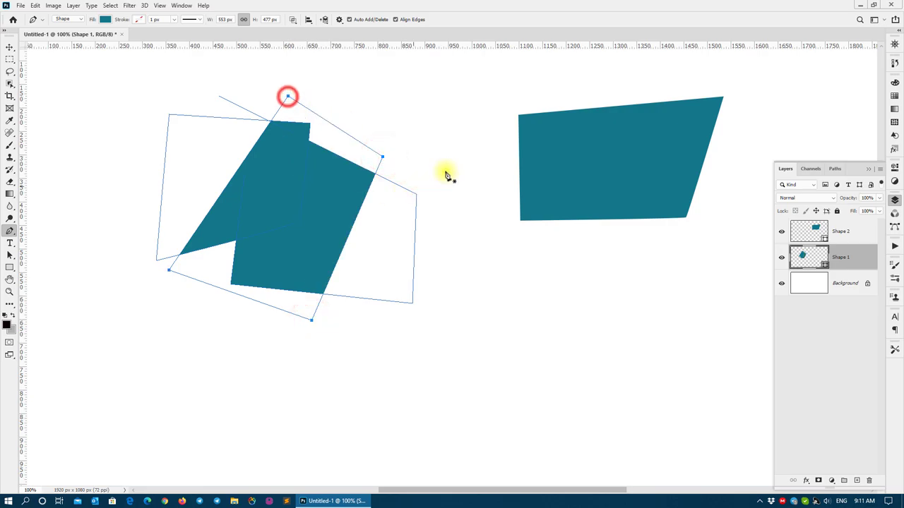
{"action": "left_click", "coordinate": [10, 47]}
Reposition the trimmed Shape 1 down and to the left
{"action": "left_click", "coordinate": [351, 89]}
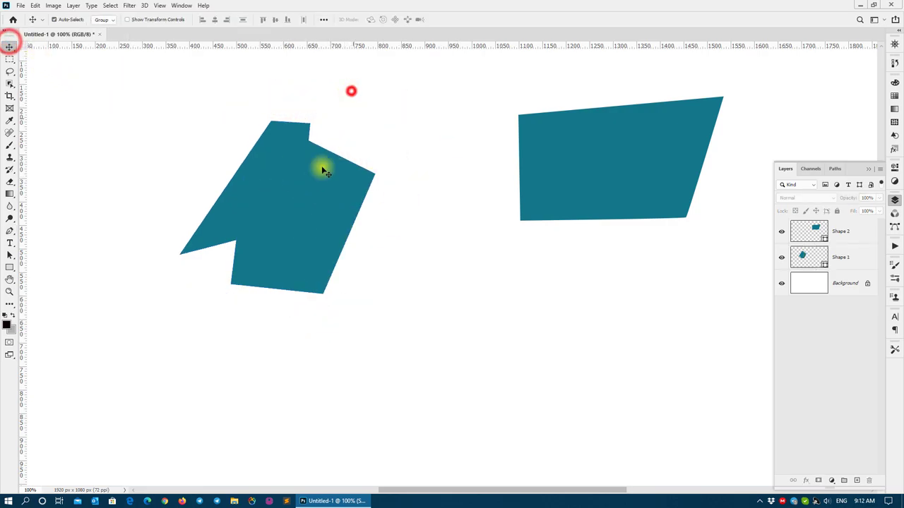
{"action": "left_click_drag", "start_coordinate": [298, 146], "coordinate": [304, 197]}
{"action": "mouse_move", "coordinate": [317, 231]}
{"action": "left_mouse_down"}
{"action": "mouse_move", "coordinate": [296, 175]}
{"action": "mouse_move", "coordinate": [329, 210]}
{"action": "left_mouse_up"}
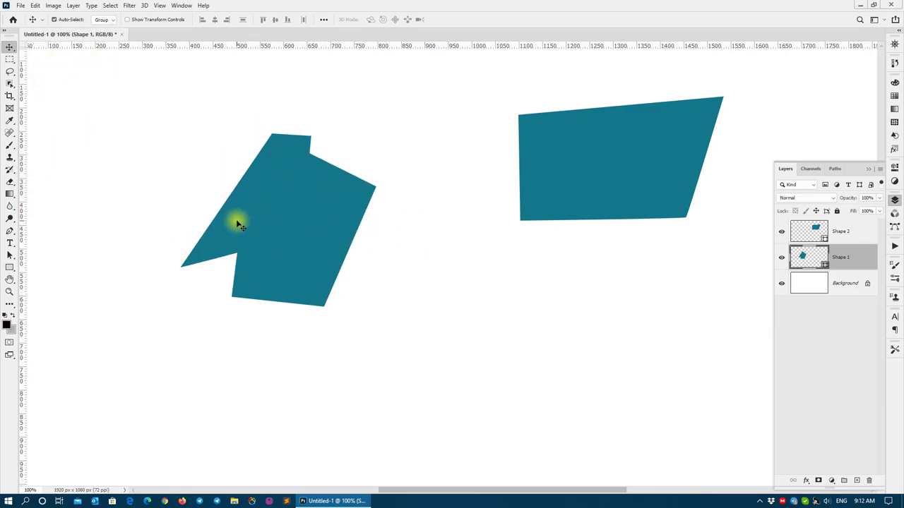
{"action": "left_click_drag", "start_coordinate": [218, 230], "coordinate": [166, 218]}
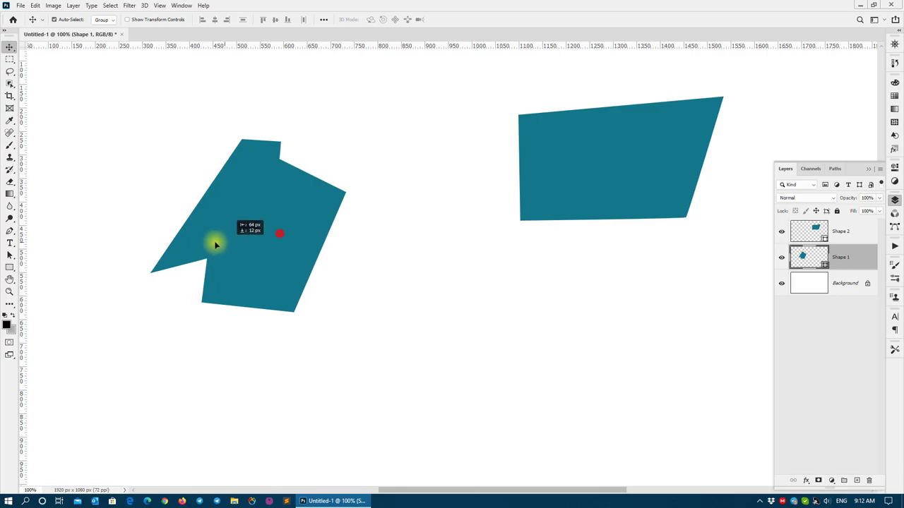
Set path operations to Exclude Overlapping Shapes and select the Shape 2 layer
{"action": "left_click", "coordinate": [10, 235]}
{"action": "left_click", "coordinate": [292, 20]}
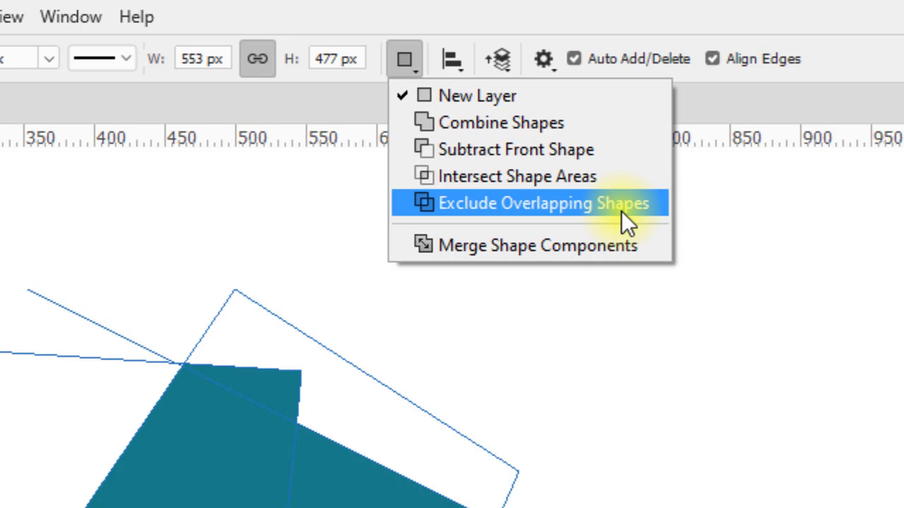
{"action": "left_click", "coordinate": [621, 211]}
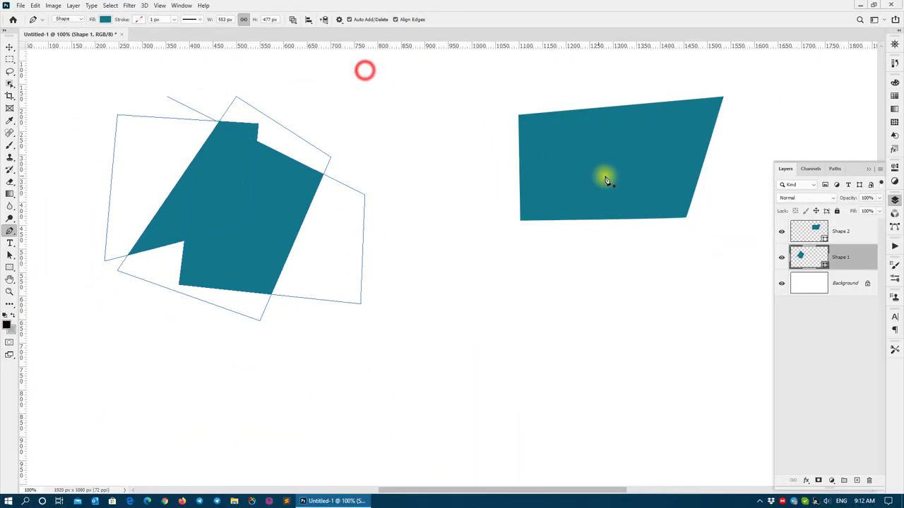
{"action": "left_click", "coordinate": [806, 232]}
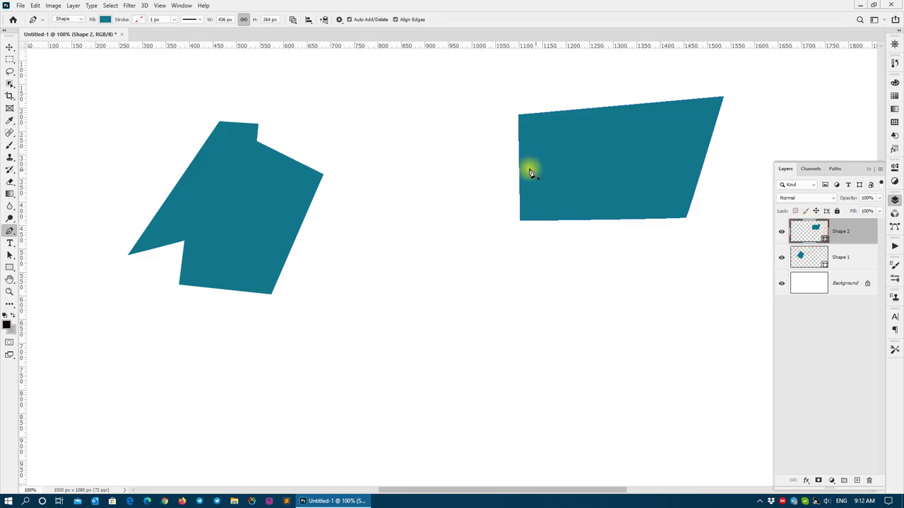
Draw a closed four-point subpath over Shape 2's lower left, leaving a rectangular hole
{"action": "left_click", "coordinate": [492, 170]}
{"action": "left_click", "coordinate": [605, 162]}
{"action": "left_click", "coordinate": [606, 255]}
{"action": "left_click", "coordinate": [498, 267]}
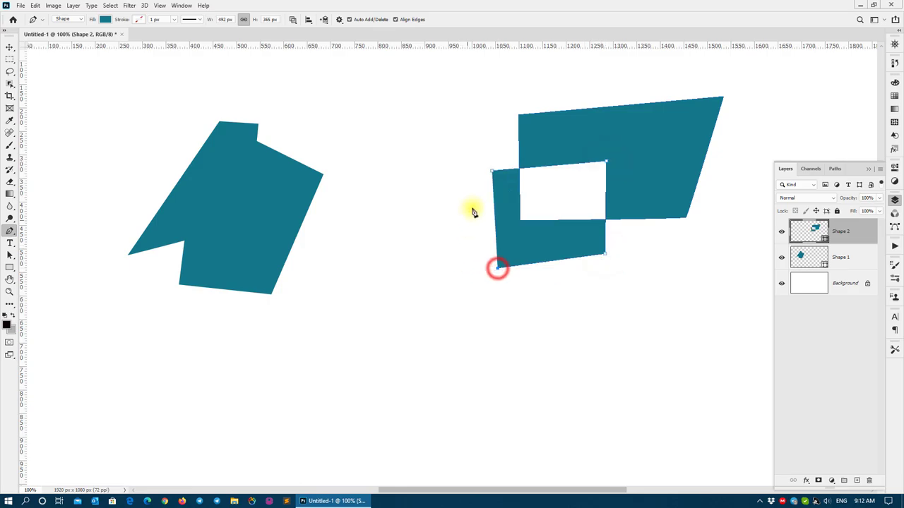
{"action": "left_click", "coordinate": [492, 171]}
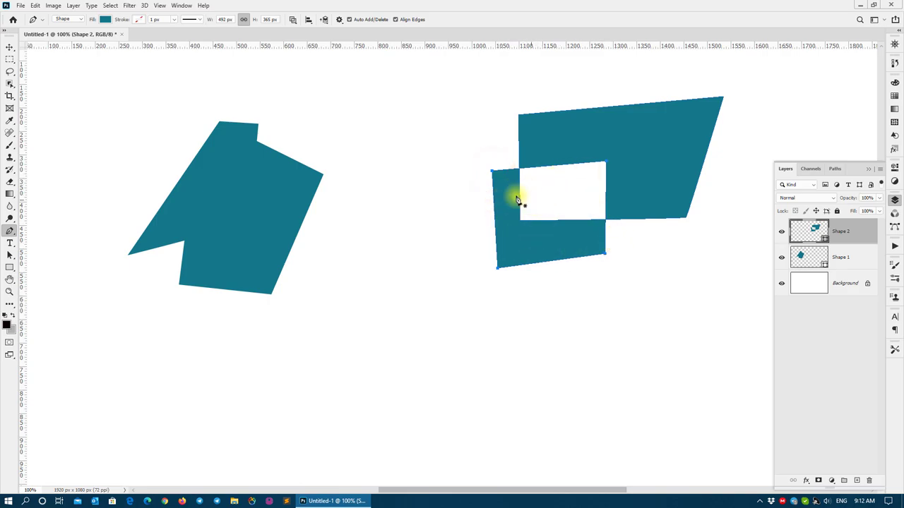
Hide the Background layer and shift both shapes further left
{"action": "left_click", "coordinate": [10, 47]}
{"action": "left_click_drag", "start_coordinate": [646, 157], "coordinate": [581, 187]}
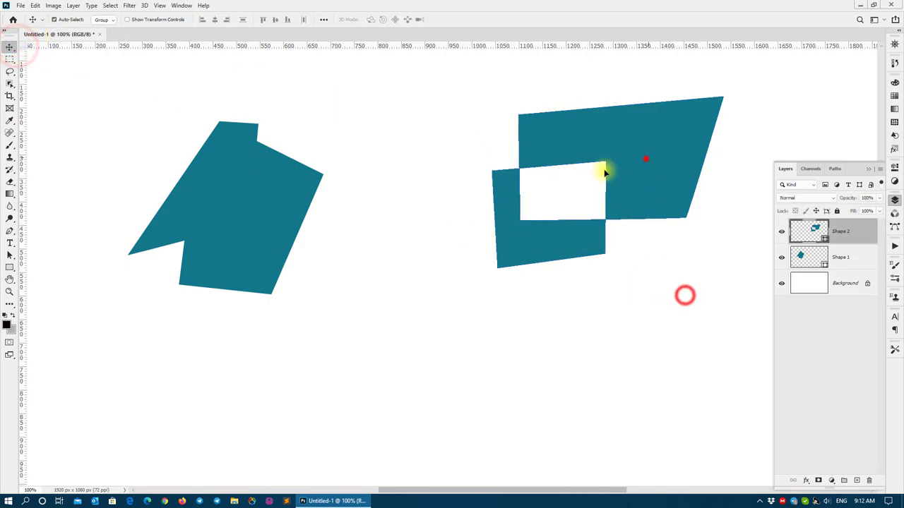
{"action": "left_click", "coordinate": [782, 283]}
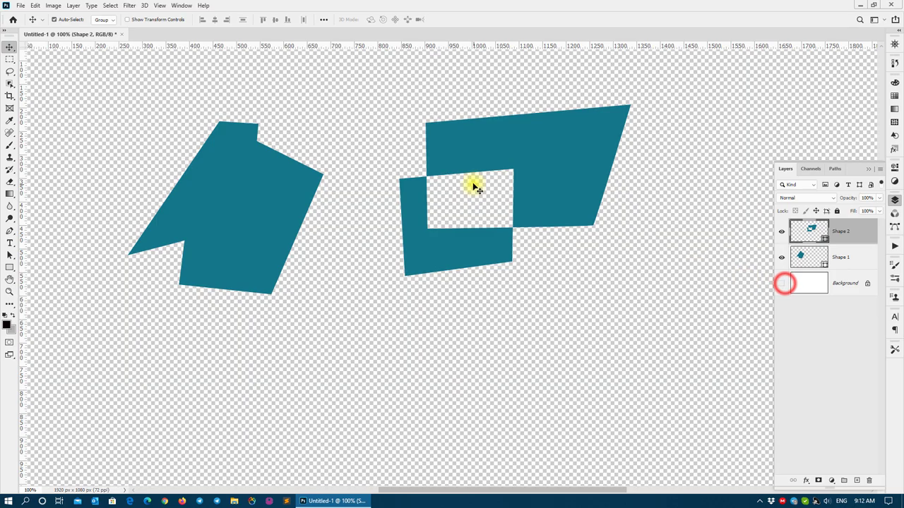
{"action": "left_click_drag", "start_coordinate": [504, 158], "coordinate": [470, 176]}
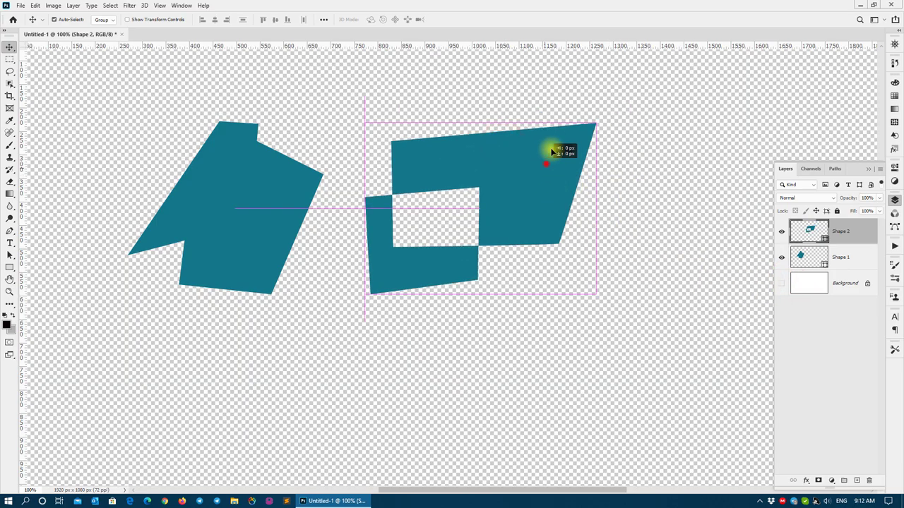
{"action": "left_click_drag", "start_coordinate": [544, 163], "coordinate": [551, 141]}
{"action": "left_click_drag", "start_coordinate": [247, 187], "coordinate": [205, 210]}
{"action": "left_click_drag", "start_coordinate": [479, 213], "coordinate": [500, 222]}
{"action": "left_click_drag", "start_coordinate": [547, 177], "coordinate": [520, 262]}
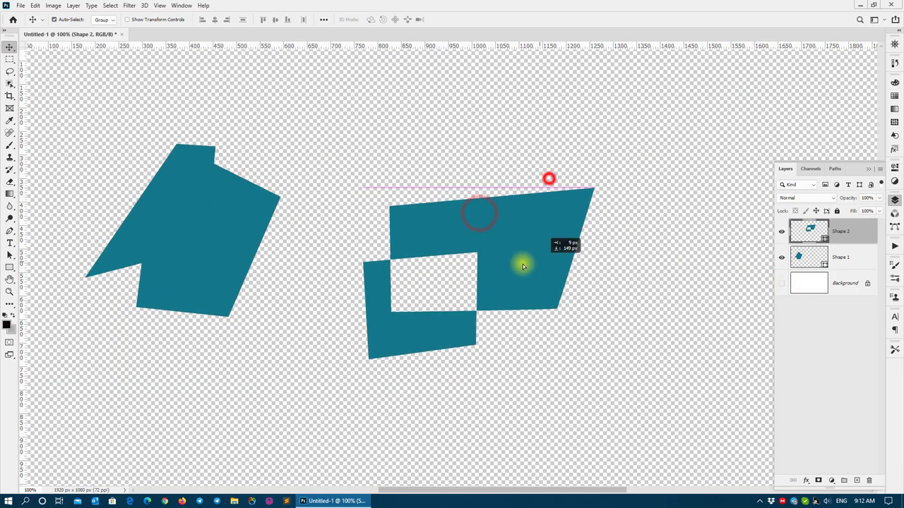
{"action": "left_click_drag", "start_coordinate": [471, 212], "coordinate": [580, 146]}
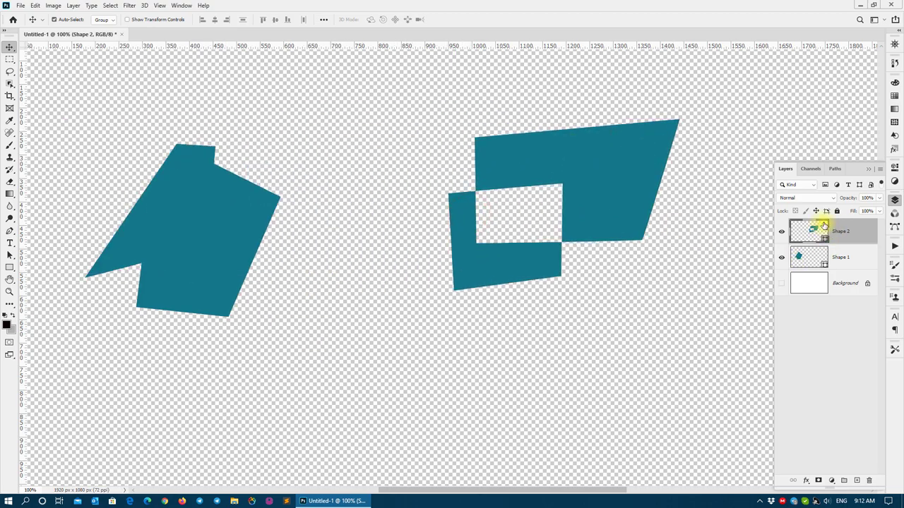
Fill Shape 2 with bright cyan 00d8ff
{"action": "double_click", "coordinate": [824, 241]}
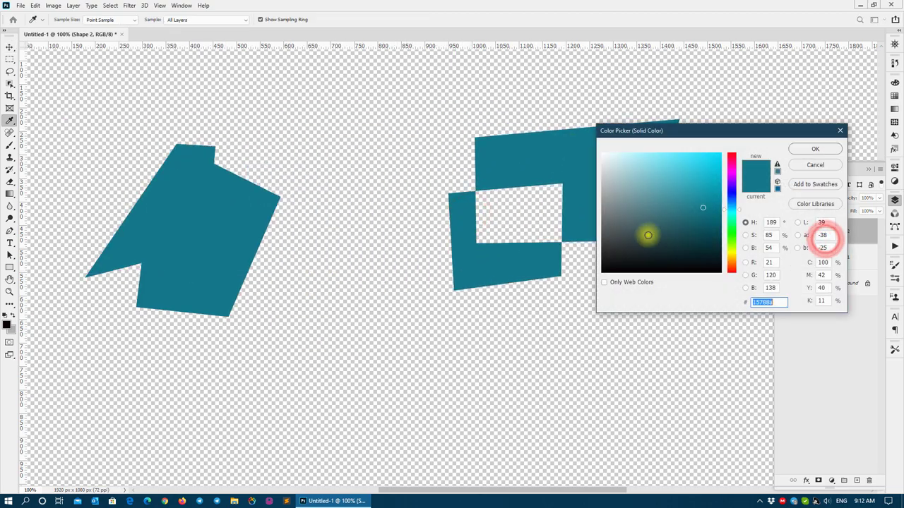
{"action": "left_click", "coordinate": [695, 197]}
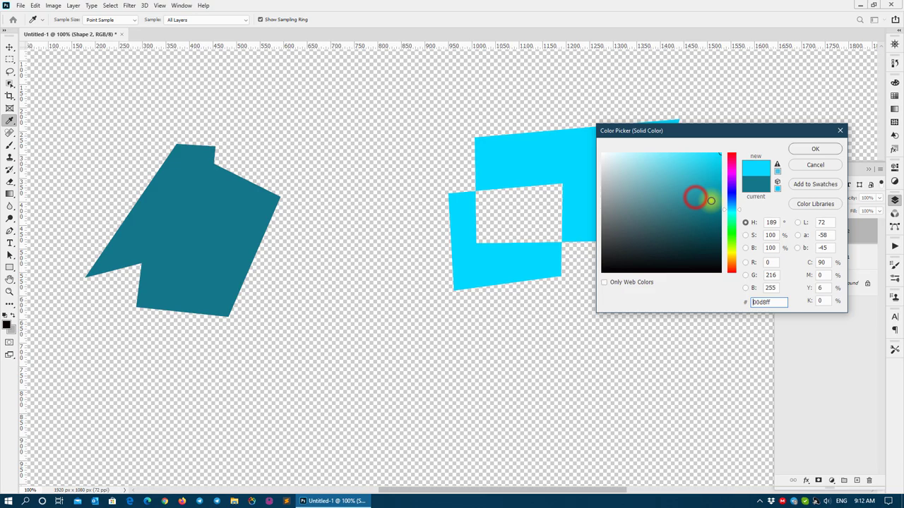
{"action": "left_click", "coordinate": [815, 149]}
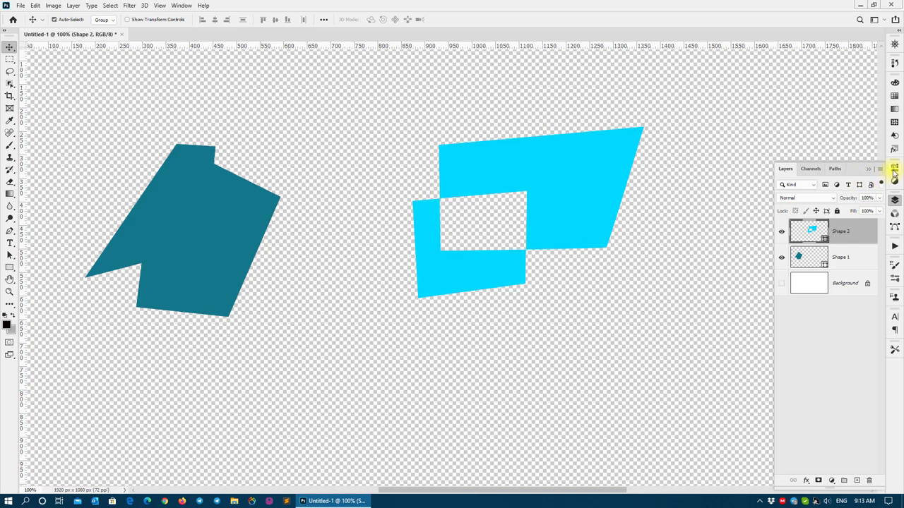
Move the cyan Shape 2 further left
{"action": "left_click", "coordinate": [894, 169]}
{"action": "left_click_drag", "start_coordinate": [621, 158], "coordinate": [563, 164]}
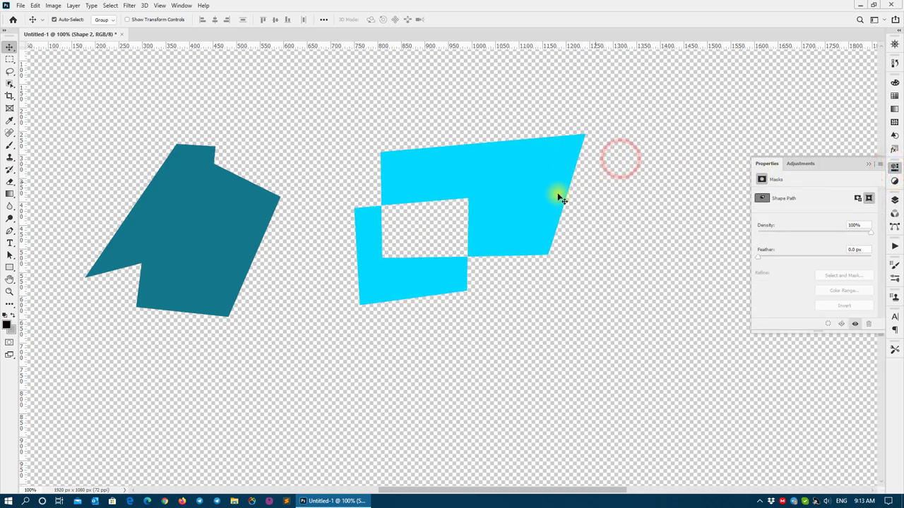
{"action": "left_click", "coordinate": [9, 266]}
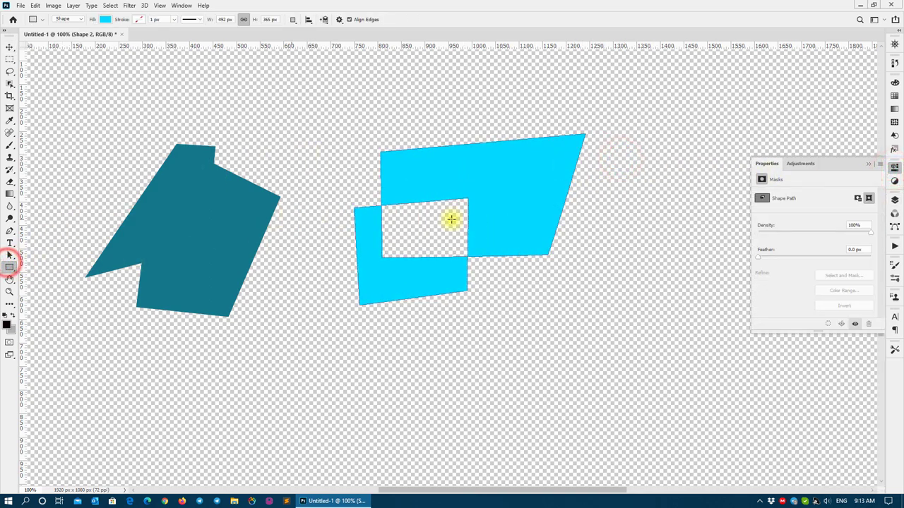
Try blue, brown and olive solid fills, then cancel a yellow-olive colour picker choice
{"action": "left_click", "coordinate": [106, 19]}
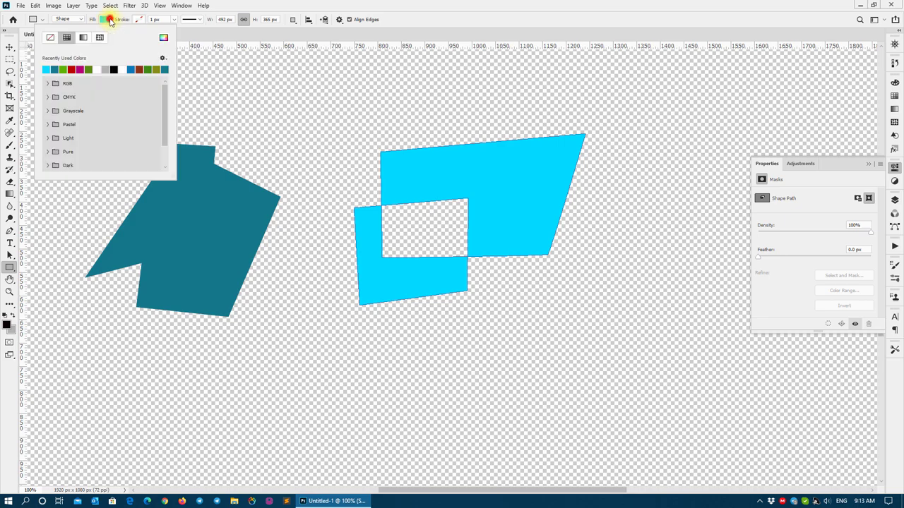
{"action": "left_click", "coordinate": [131, 69]}
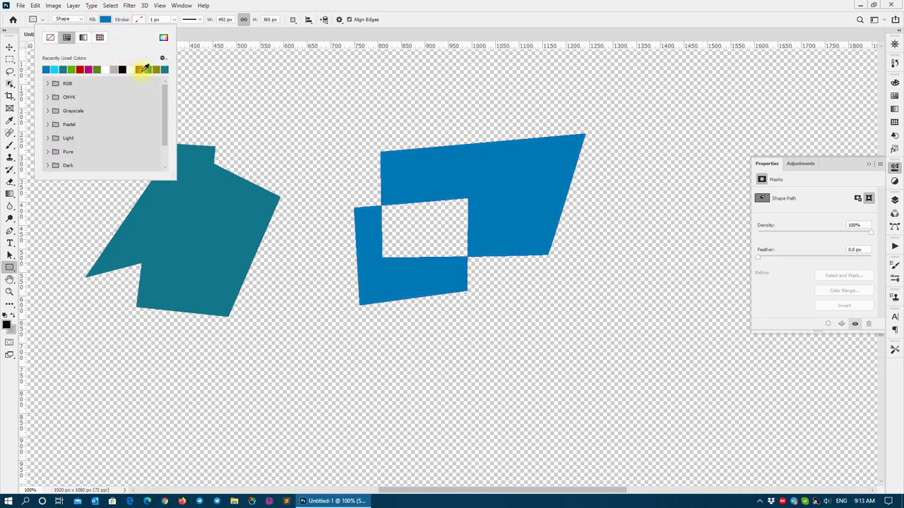
{"action": "left_click", "coordinate": [139, 69]}
{"action": "left_click", "coordinate": [139, 69]}
{"action": "left_click", "coordinate": [162, 38]}
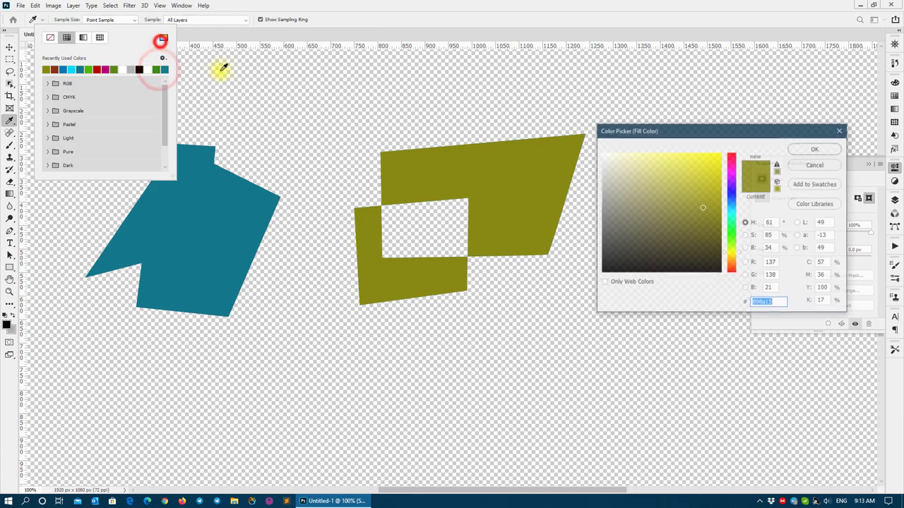
{"action": "left_click", "coordinate": [691, 180]}
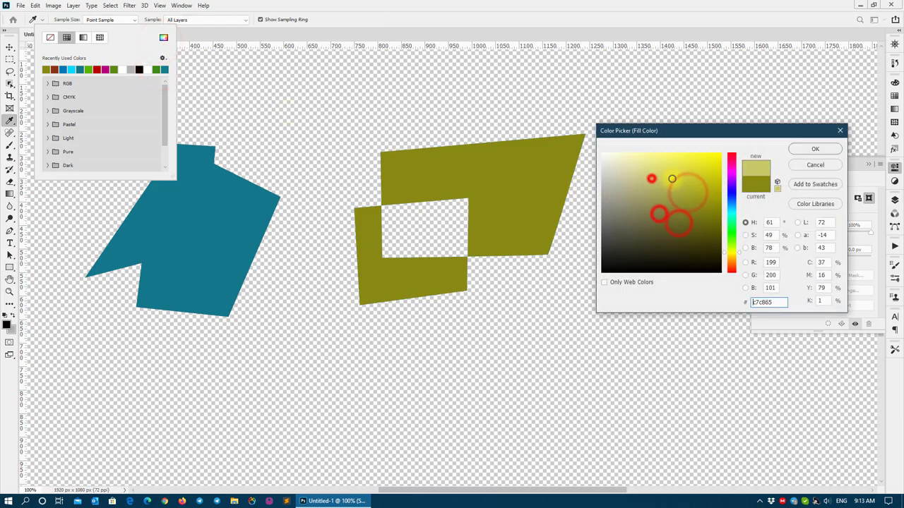
{"action": "left_click", "coordinate": [815, 166]}
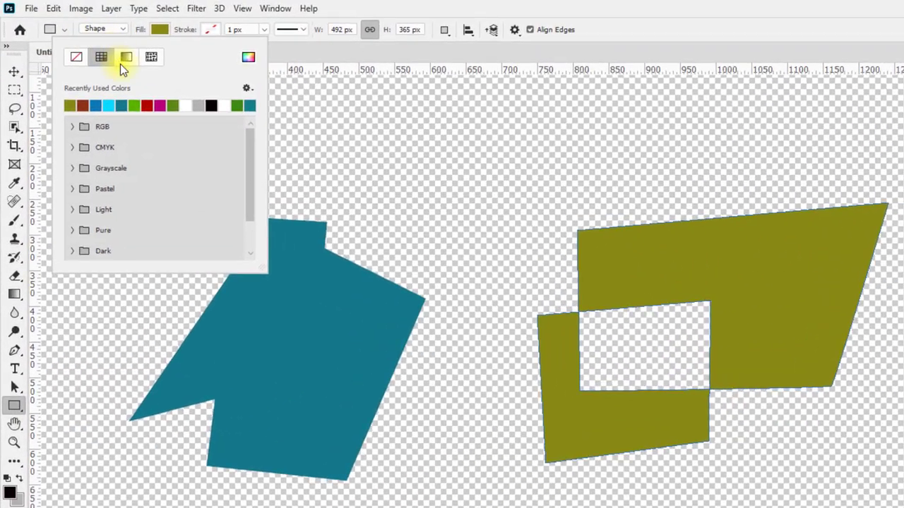
Switch Shape 2's fill to a gradient and apply the blue-to-teal preset
{"action": "left_click", "coordinate": [83, 39]}
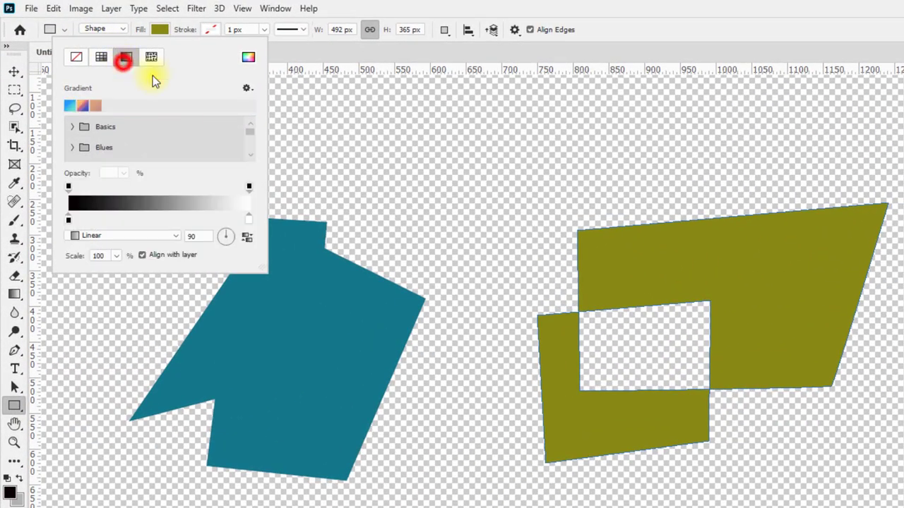
{"action": "left_click", "coordinate": [96, 106]}
{"action": "left_click", "coordinate": [66, 108]}
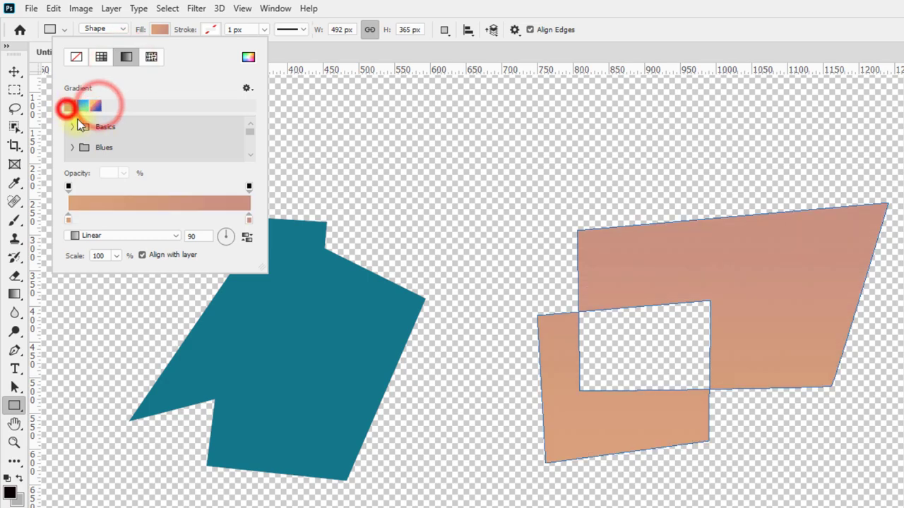
{"action": "left_click", "coordinate": [71, 105]}
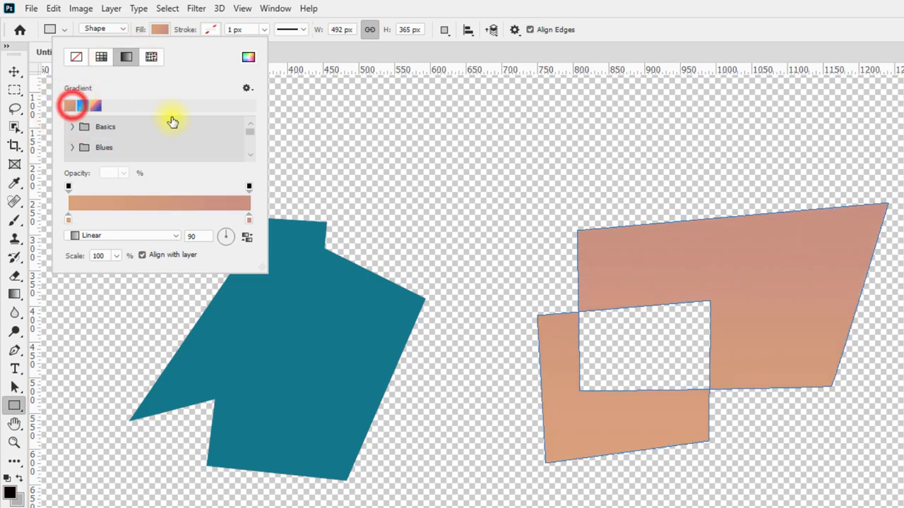
{"action": "left_click", "coordinate": [82, 106]}
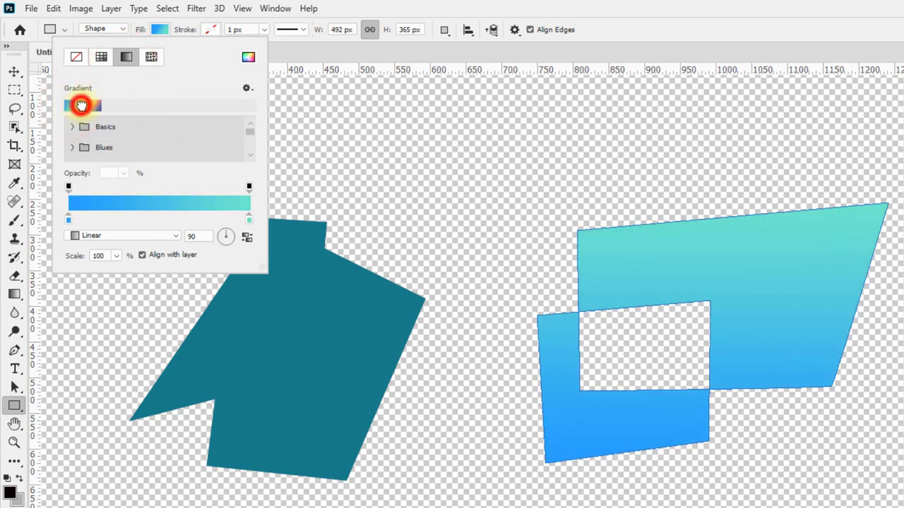
{"action": "left_click", "coordinate": [14, 72]}
Move the dark teal shape and the gradient shape so they overlap near the centre
{"action": "mouse_move", "coordinate": [772, 276]}
{"action": "left_mouse_down"}
{"action": "mouse_move", "coordinate": [868, 319]}
{"action": "mouse_move", "coordinate": [723, 270]}
{"action": "left_mouse_up"}
{"action": "left_click_drag", "start_coordinate": [320, 298], "coordinate": [359, 242]}
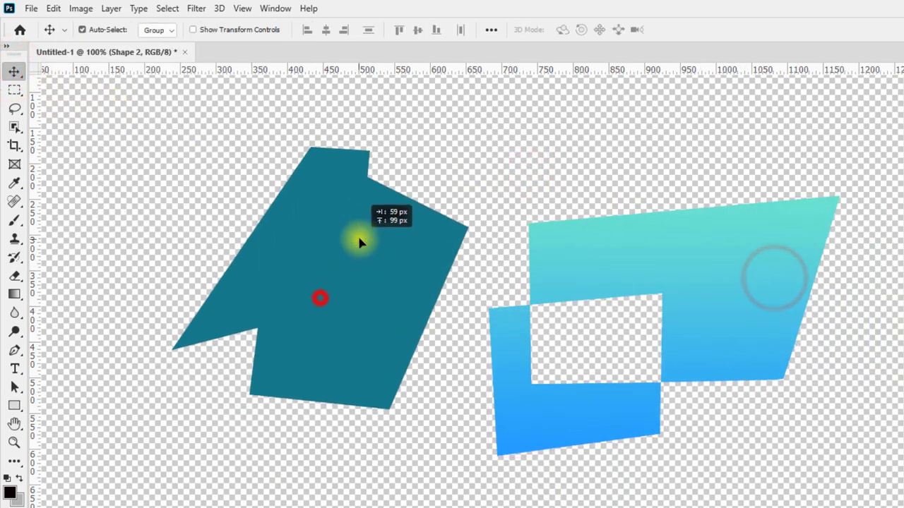
{"action": "left_click_drag", "start_coordinate": [638, 261], "coordinate": [717, 277]}
{"action": "mouse_move", "coordinate": [385, 278]}
{"action": "left_mouse_down"}
{"action": "mouse_move", "coordinate": [742, 295]}
{"action": "mouse_move", "coordinate": [466, 297]}
{"action": "left_mouse_up"}
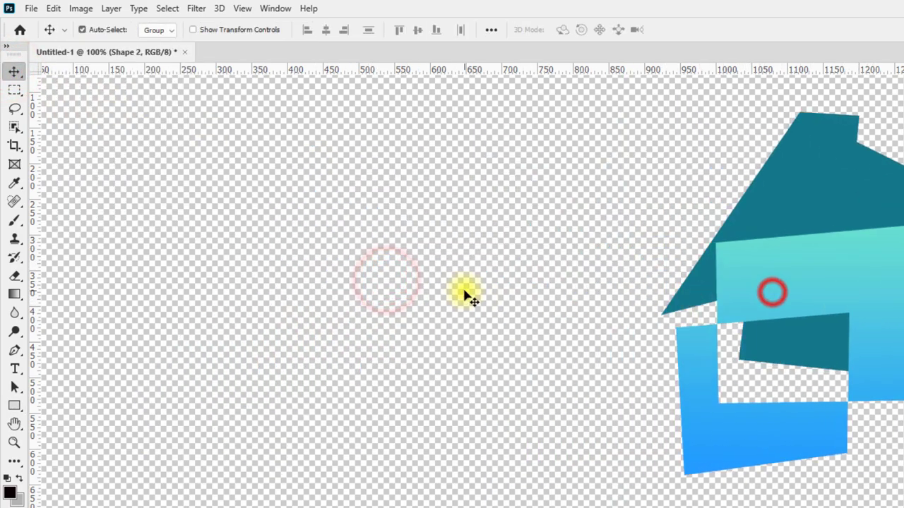
Set the Pen tool's drawing mode to Path
{"action": "left_click", "coordinate": [15, 350]}
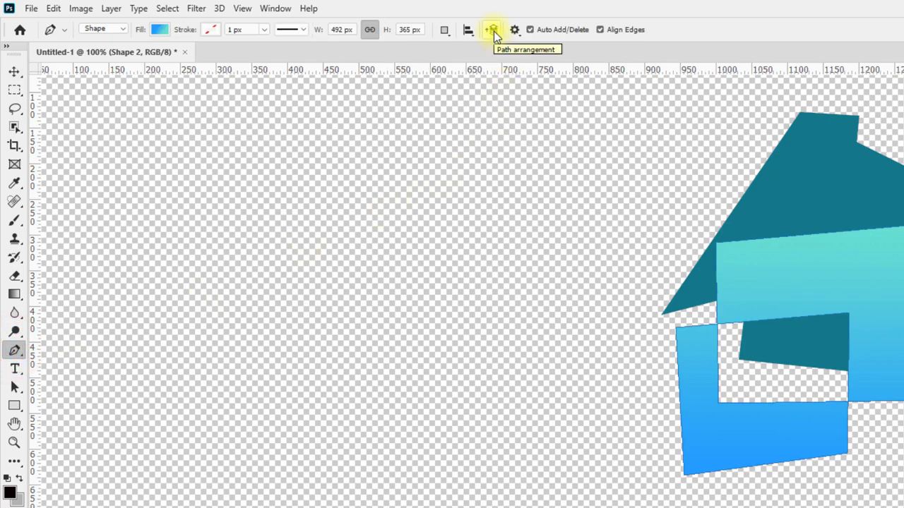
{"action": "right_click", "coordinate": [17, 353]}
{"action": "left_click", "coordinate": [119, 32]}
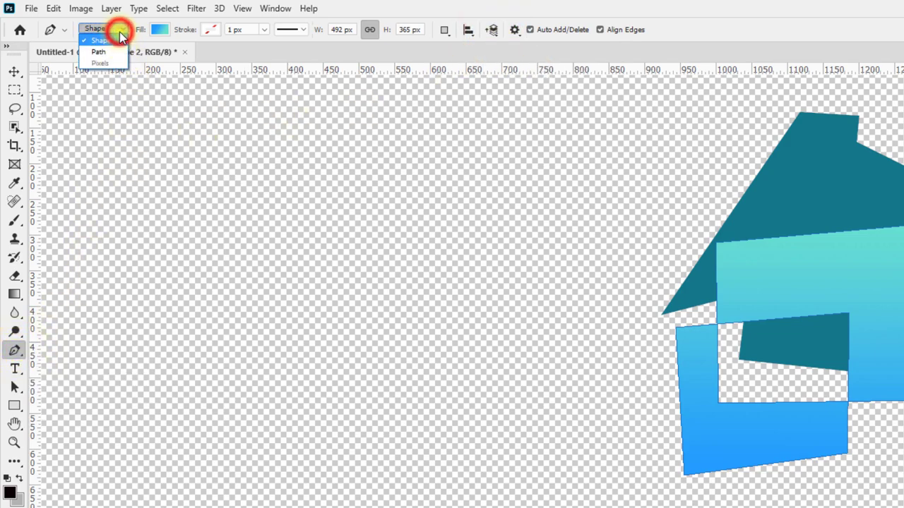
{"action": "left_click", "coordinate": [99, 52]}
{"action": "left_click", "coordinate": [102, 29]}
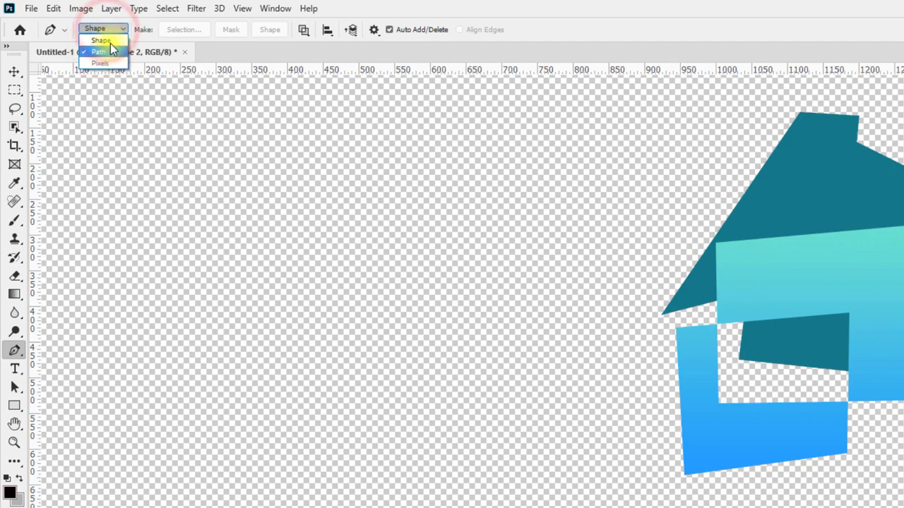
{"action": "left_click", "coordinate": [101, 40]}
{"action": "left_click", "coordinate": [102, 29]}
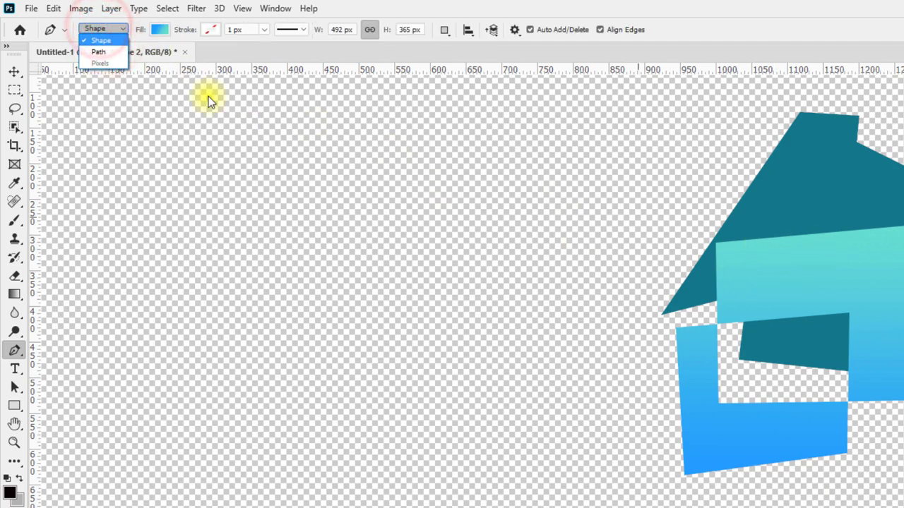
{"action": "left_click", "coordinate": [98, 51]}
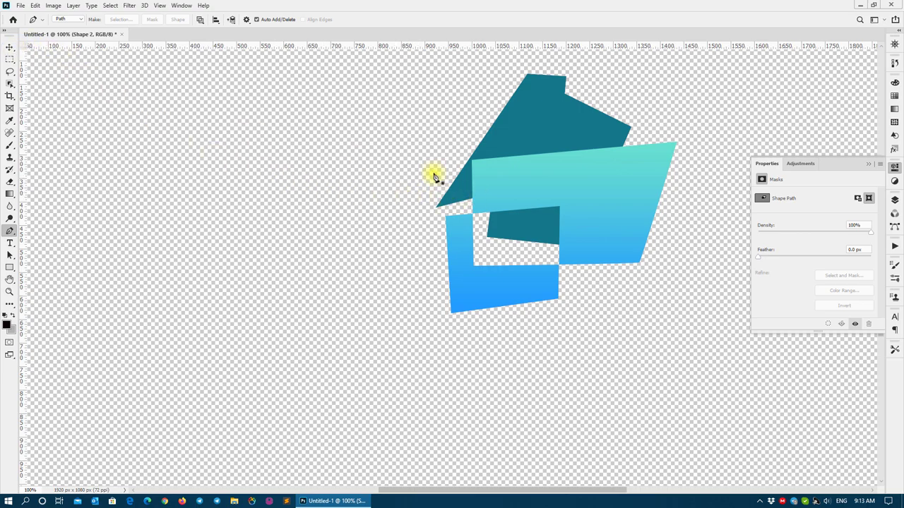
Delete the gradient shape layer and switch the pen back to Shape mode
{"action": "key", "text": "F7"}
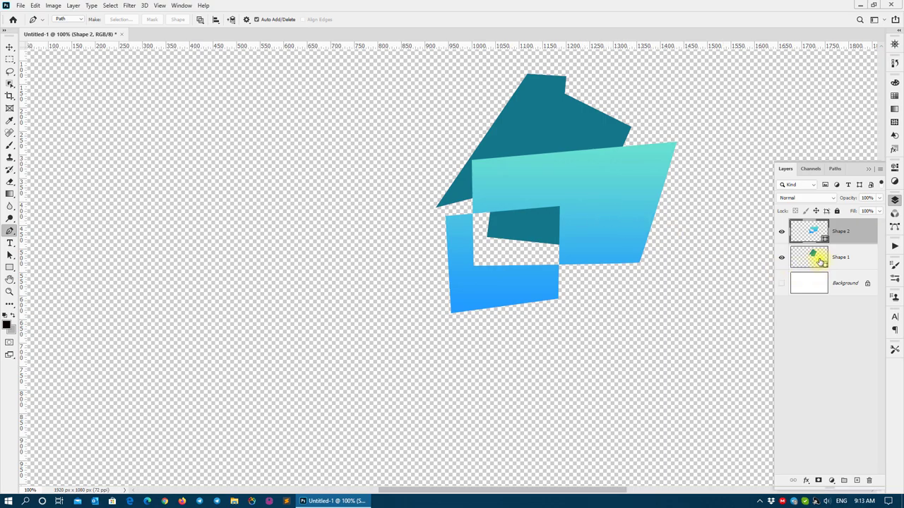
{"action": "key", "text": "Delete"}
{"action": "key", "text": "Delete"}
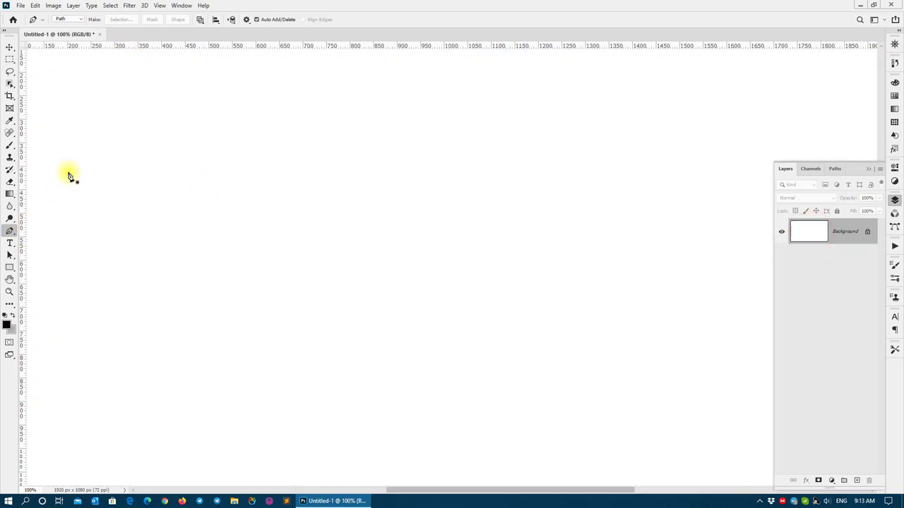
{"action": "left_click", "coordinate": [69, 19]}
{"action": "left_click", "coordinate": [72, 31]}
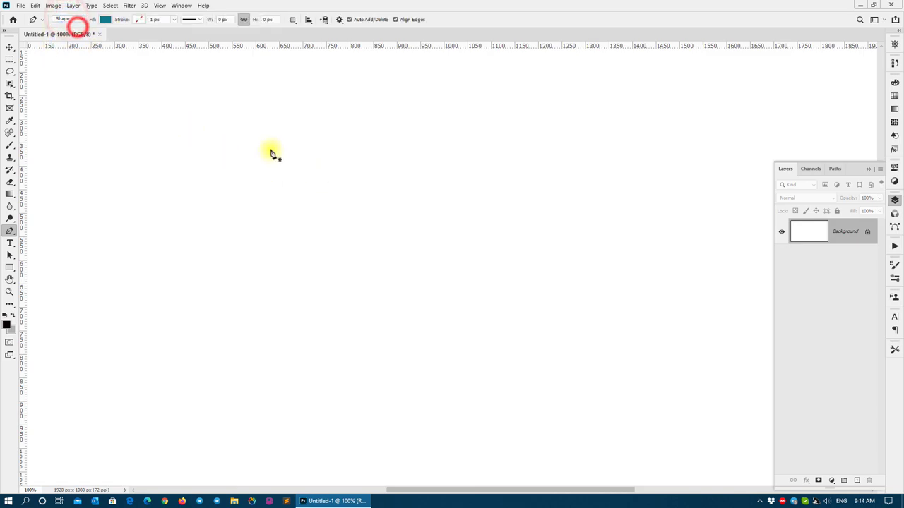
Draw a closed teal polygon and move it slightly right and down
{"action": "left_click", "coordinate": [213, 124]}
{"action": "left_click", "coordinate": [430, 131]}
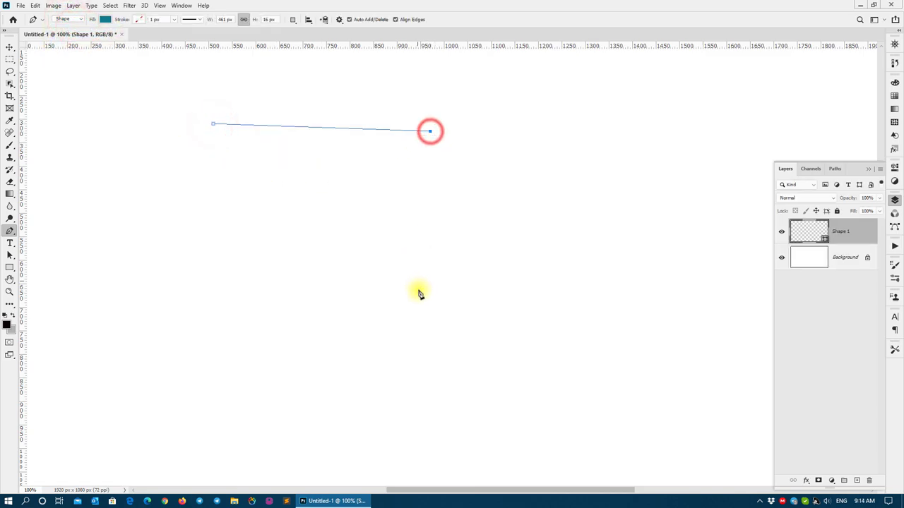
{"action": "left_click", "coordinate": [433, 319]}
{"action": "left_click", "coordinate": [172, 315]}
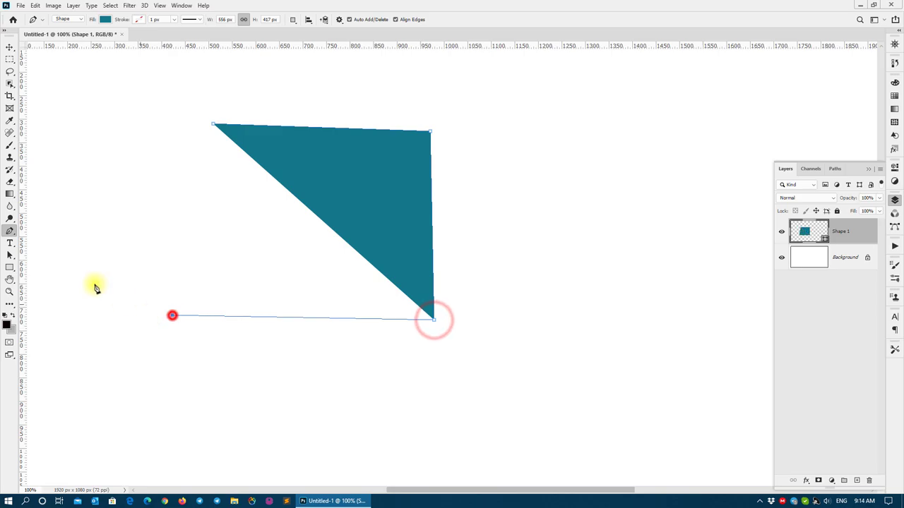
{"action": "left_click", "coordinate": [50, 197]}
{"action": "left_click", "coordinate": [134, 107]}
{"action": "left_click", "coordinate": [212, 123]}
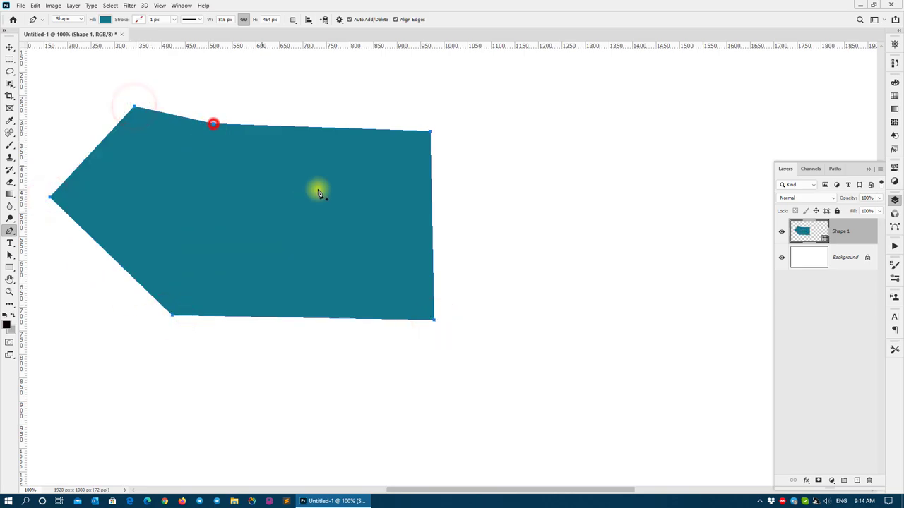
{"action": "left_click", "coordinate": [10, 46]}
{"action": "mouse_move", "coordinate": [279, 185]}
{"action": "left_mouse_down"}
{"action": "mouse_move", "coordinate": [431, 265]}
{"action": "mouse_move", "coordinate": [346, 236]}
{"action": "left_mouse_up"}
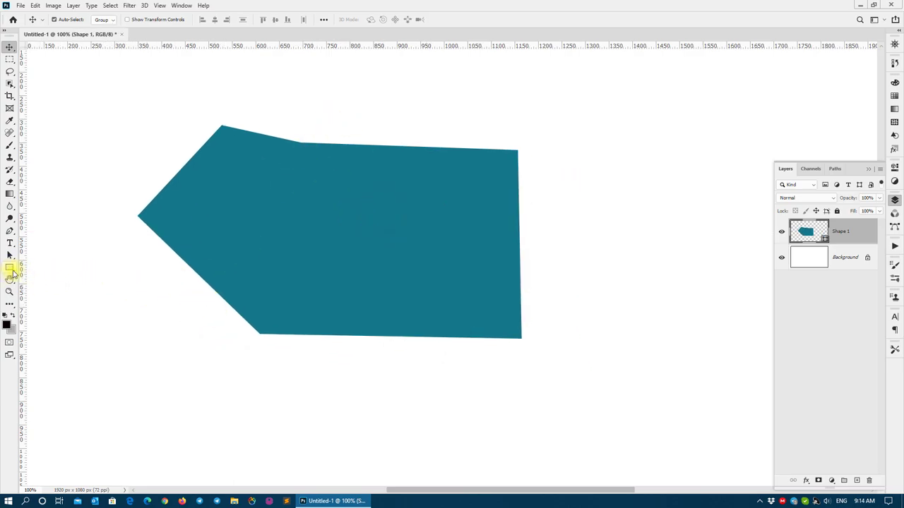
With Exclude Overlapping Shapes, draw a quadrilateral over the polygon's upper right, leaving a square hole
{"action": "left_click", "coordinate": [11, 233]}
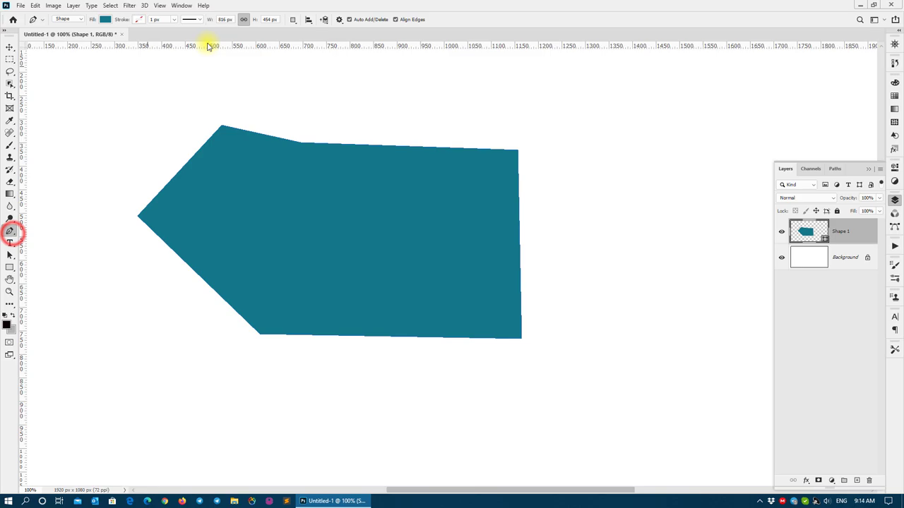
{"action": "left_click", "coordinate": [296, 19]}
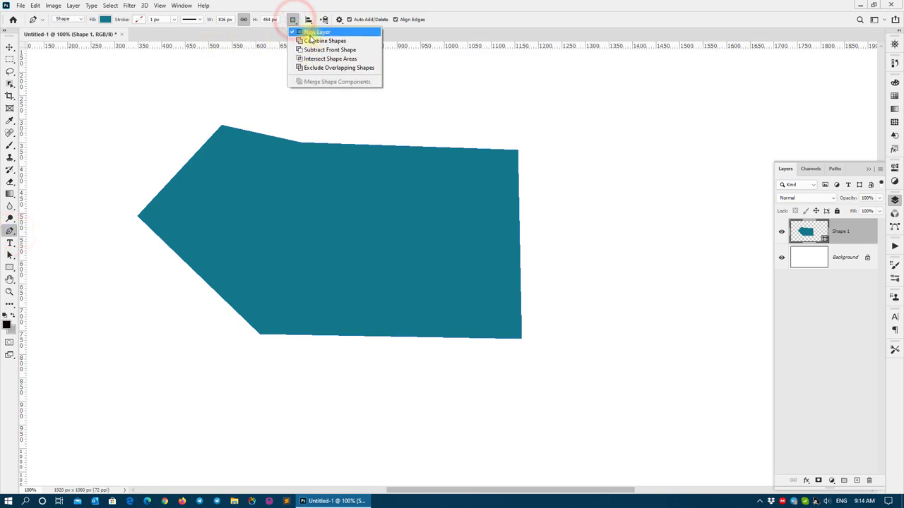
{"action": "left_click", "coordinate": [308, 67]}
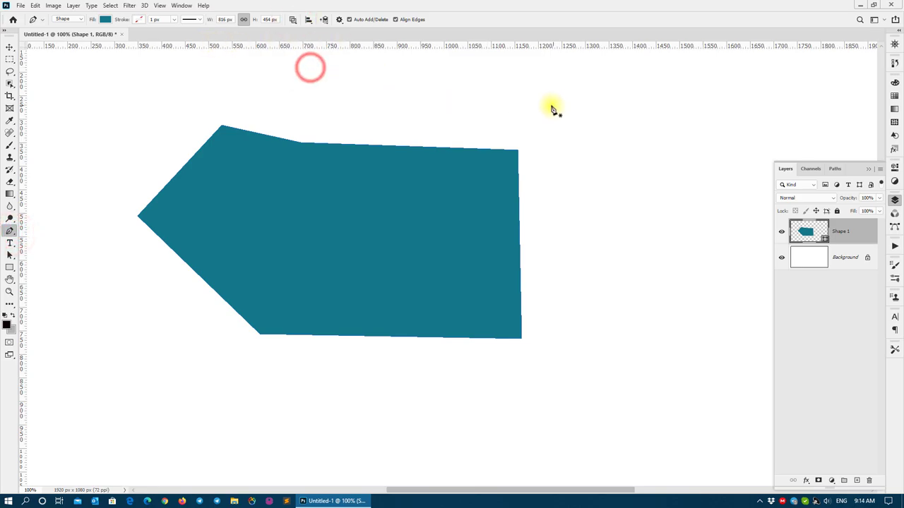
{"action": "left_click", "coordinate": [449, 120]}
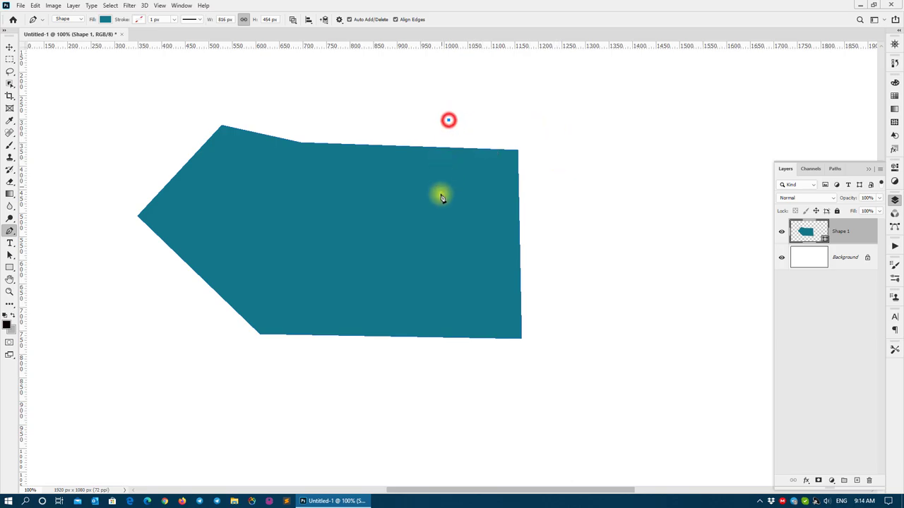
{"action": "left_click", "coordinate": [443, 217]}
{"action": "left_click", "coordinate": [583, 125]}
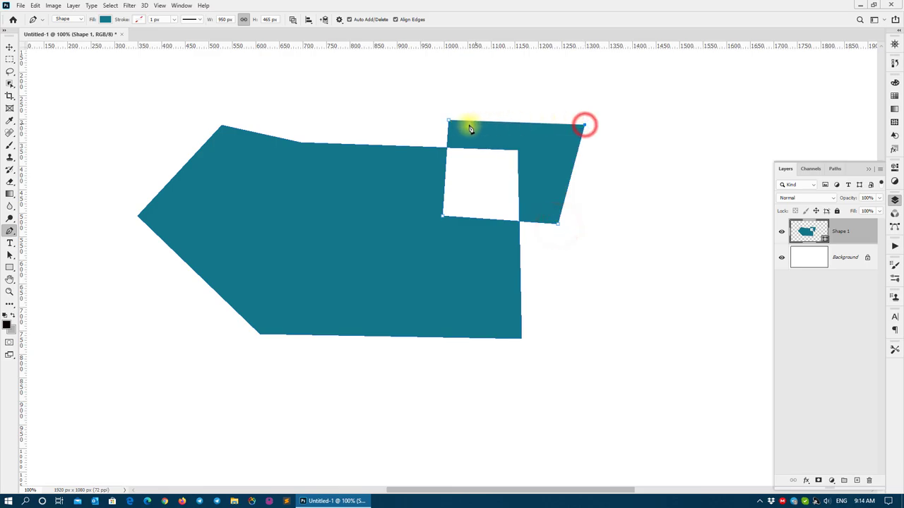
{"action": "left_click", "coordinate": [450, 122]}
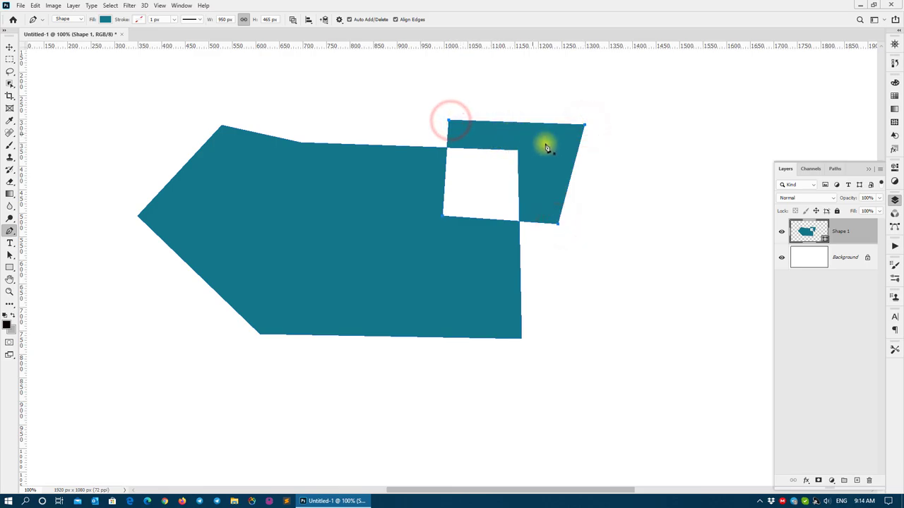
Move Shape 1 down about 28 px and hide the Background layer
{"action": "left_click", "coordinate": [14, 46]}
{"action": "left_click", "coordinate": [591, 256]}
{"action": "left_click_drag", "start_coordinate": [545, 170], "coordinate": [545, 189]}
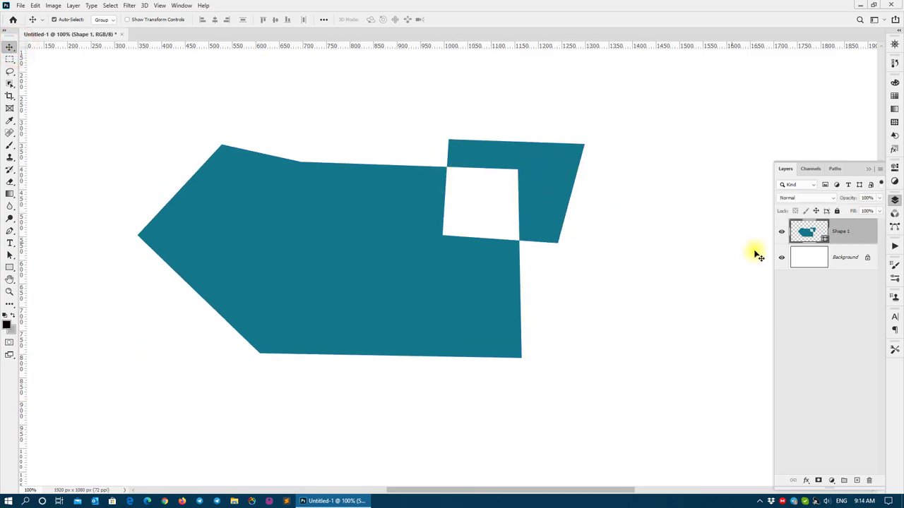
{"action": "left_click", "coordinate": [782, 257]}
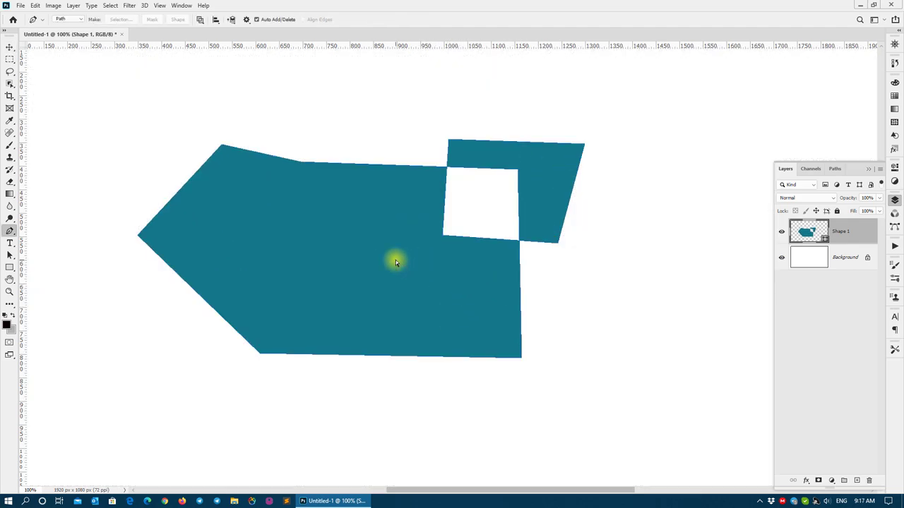
{"action": "right_click", "coordinate": [396, 260]}
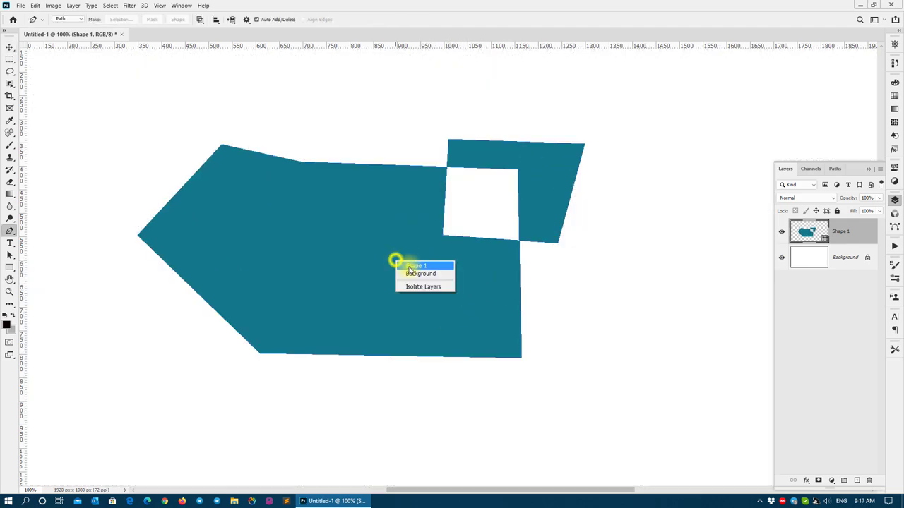
{"action": "left_click", "coordinate": [409, 265]}
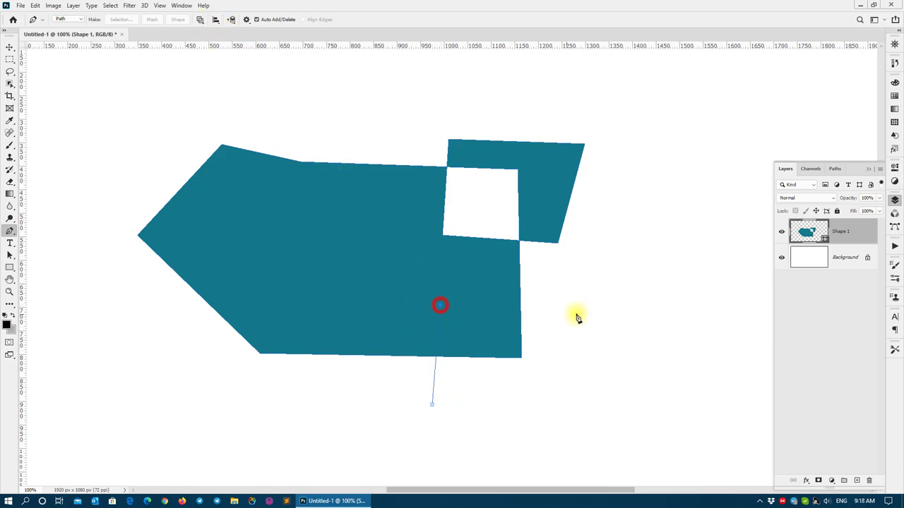
{"action": "left_click", "coordinate": [579, 363]}
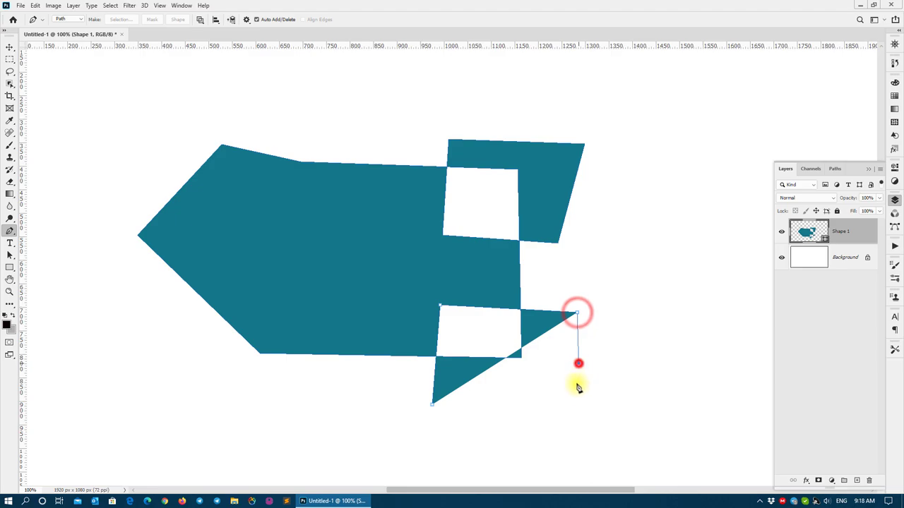
{"action": "left_click", "coordinate": [433, 407]}
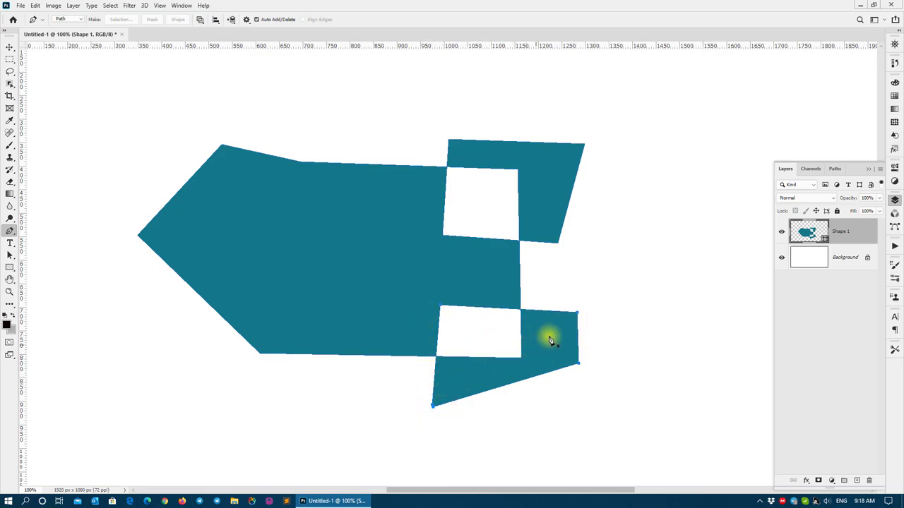
{"action": "key", "text": "ctrl+z"}
{"action": "key", "text": "ctrl+z"}
{"action": "key", "text": "ctrl+z"}
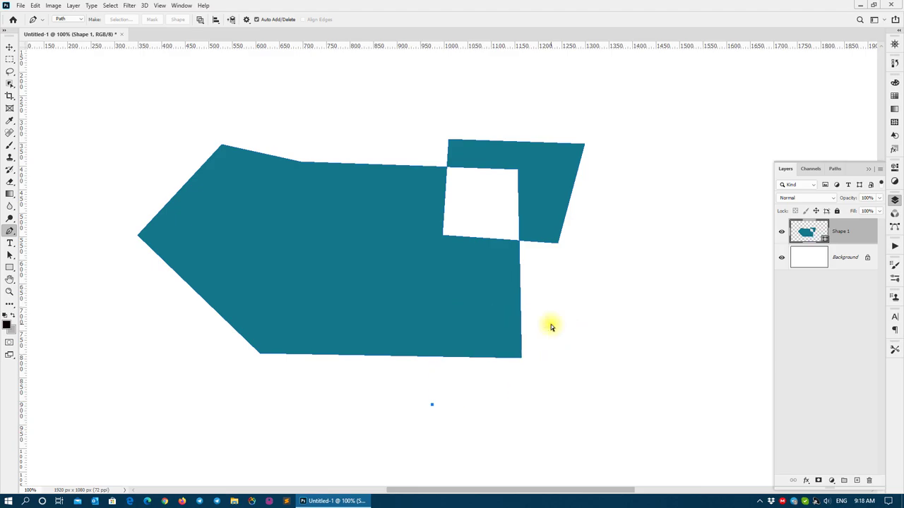
Set path operations to Subtract Front Shape and select the Shape 1 layer
{"action": "left_click", "coordinate": [202, 20]}
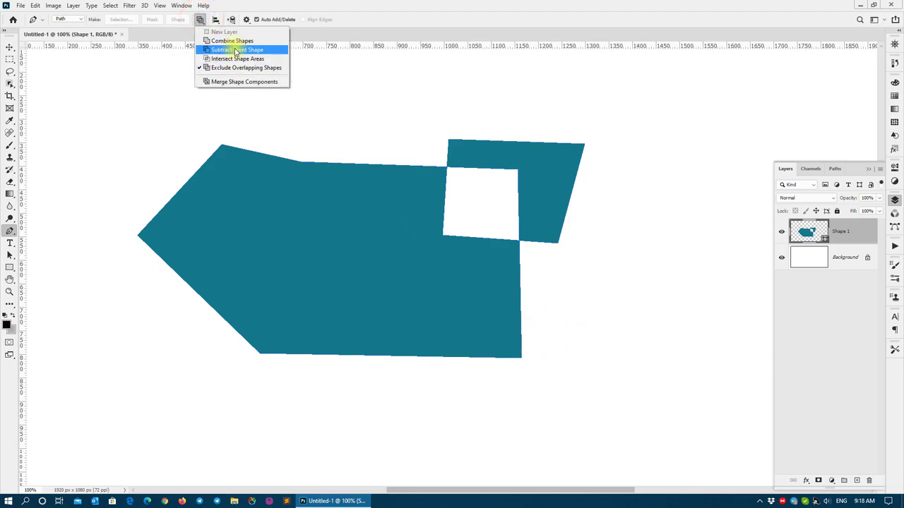
{"action": "left_click", "coordinate": [235, 51]}
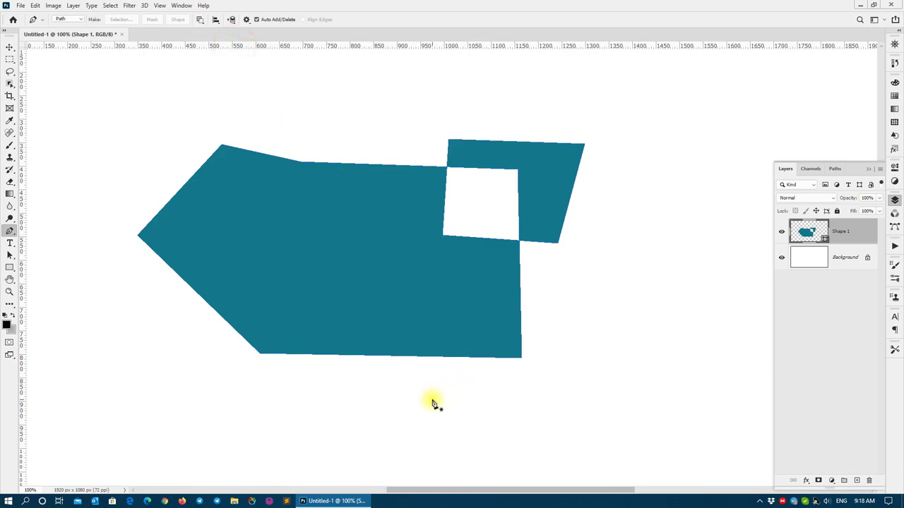
{"action": "right_click", "coordinate": [396, 284]}
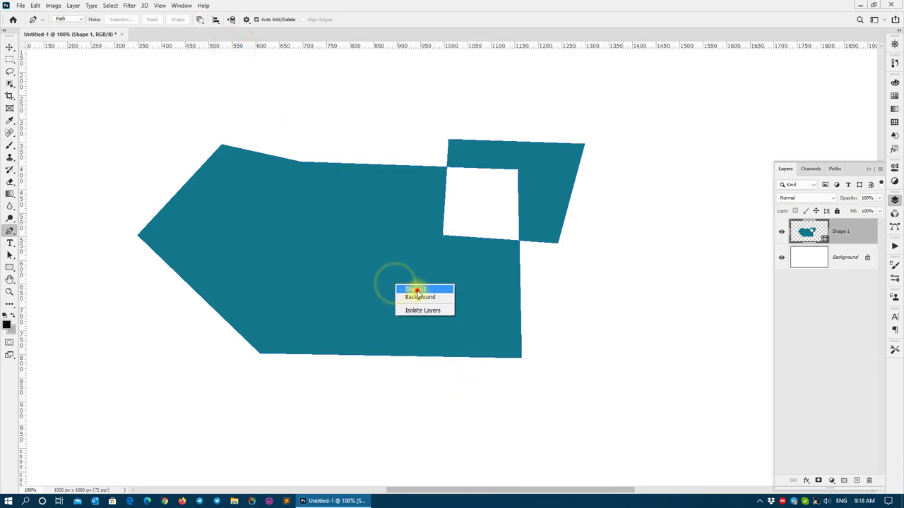
{"action": "left_click", "coordinate": [416, 290]}
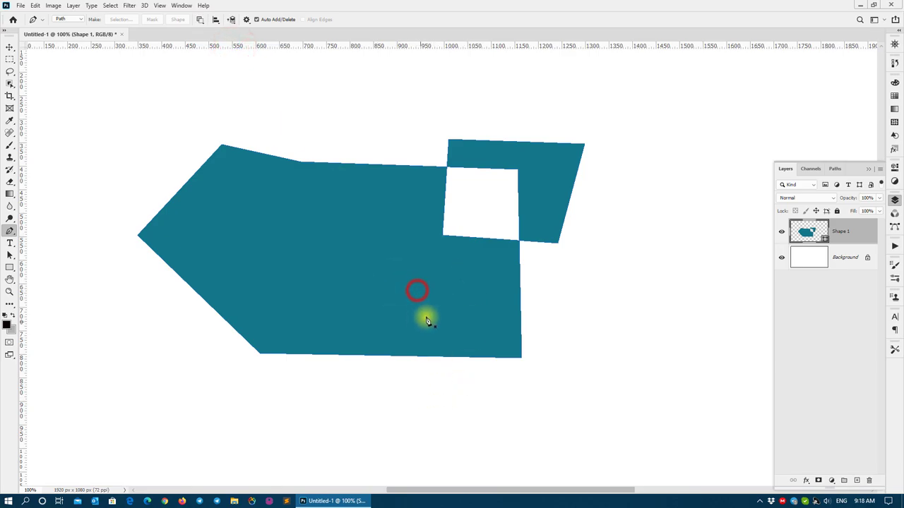
{"action": "right_click", "coordinate": [374, 266]}
{"action": "left_click", "coordinate": [376, 265]}
Cut a four-sided notch from the lower-right corner, then shift the shape slightly right and down
{"action": "left_click", "coordinate": [476, 300]}
{"action": "left_click", "coordinate": [580, 302]}
{"action": "left_click", "coordinate": [571, 377]}
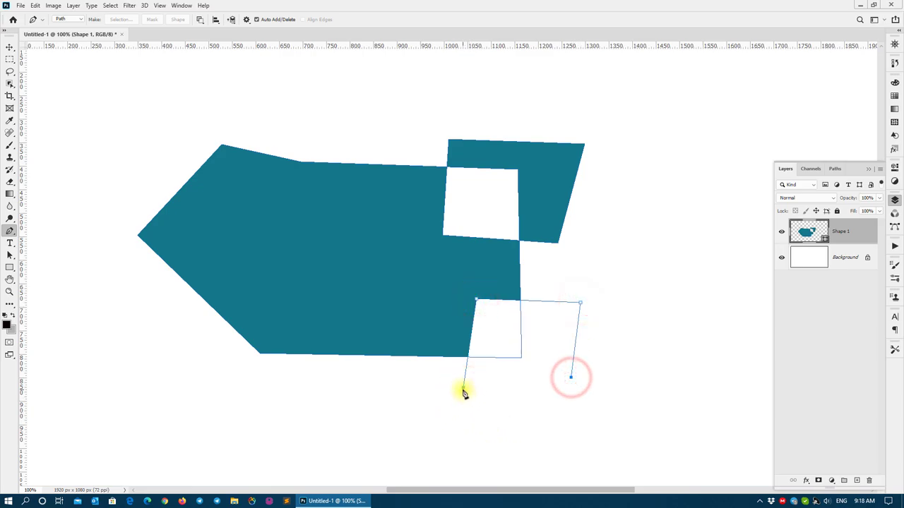
{"action": "left_click", "coordinate": [463, 387]}
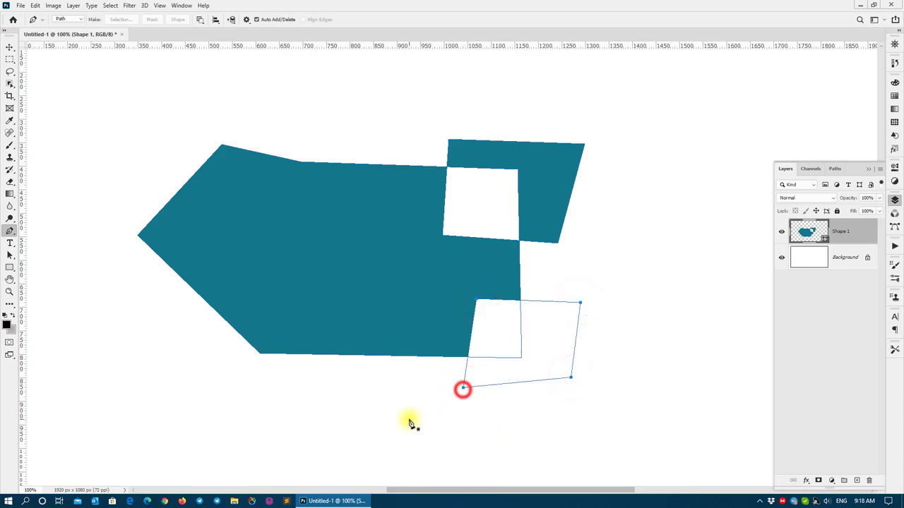
{"action": "left_click", "coordinate": [9, 48]}
{"action": "left_click", "coordinate": [201, 122]}
{"action": "left_click_drag", "start_coordinate": [332, 245], "coordinate": [357, 257]}
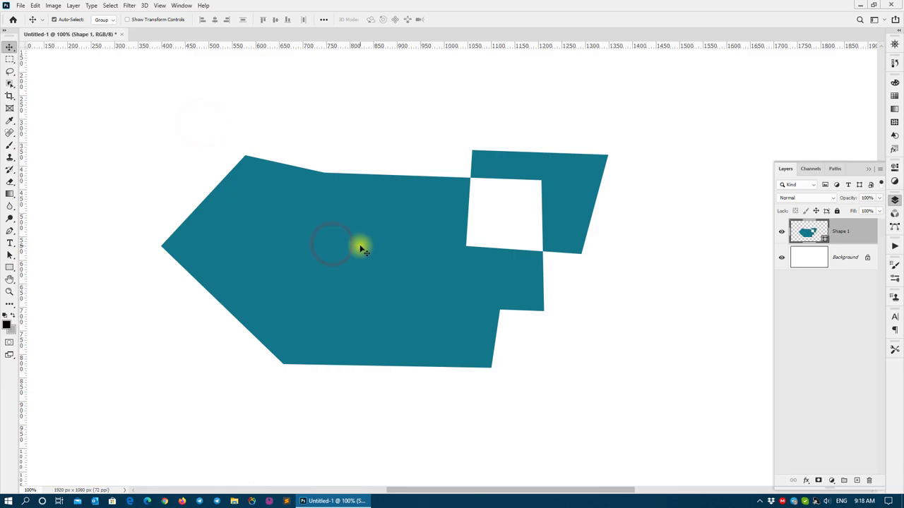
In the Pen's Path Options, set outline Thickness to 3 px and Color to Cyan
{"action": "left_click", "coordinate": [10, 233]}
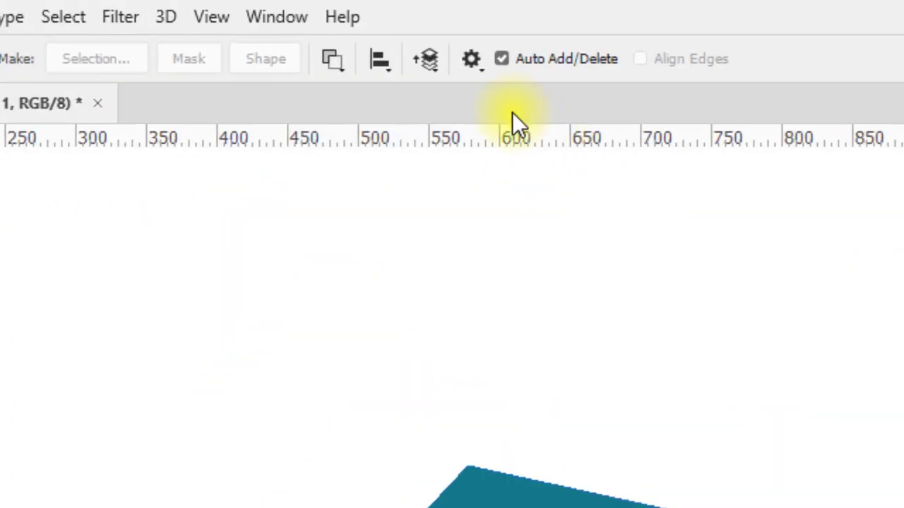
{"action": "left_click", "coordinate": [247, 21]}
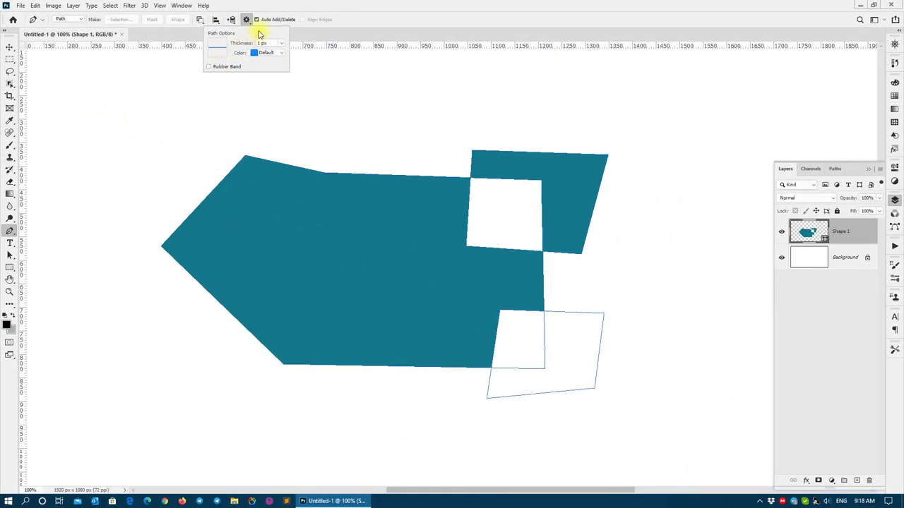
{"action": "left_click", "coordinate": [268, 53]}
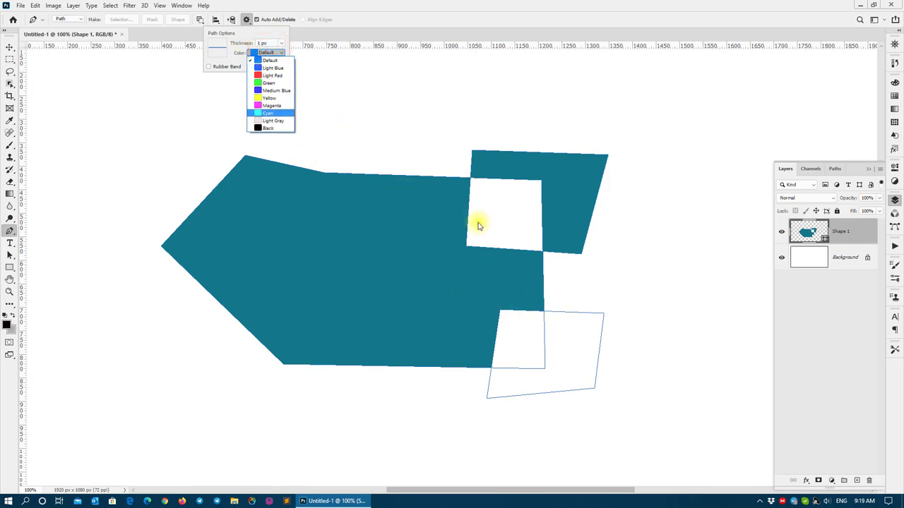
{"action": "left_click", "coordinate": [269, 106]}
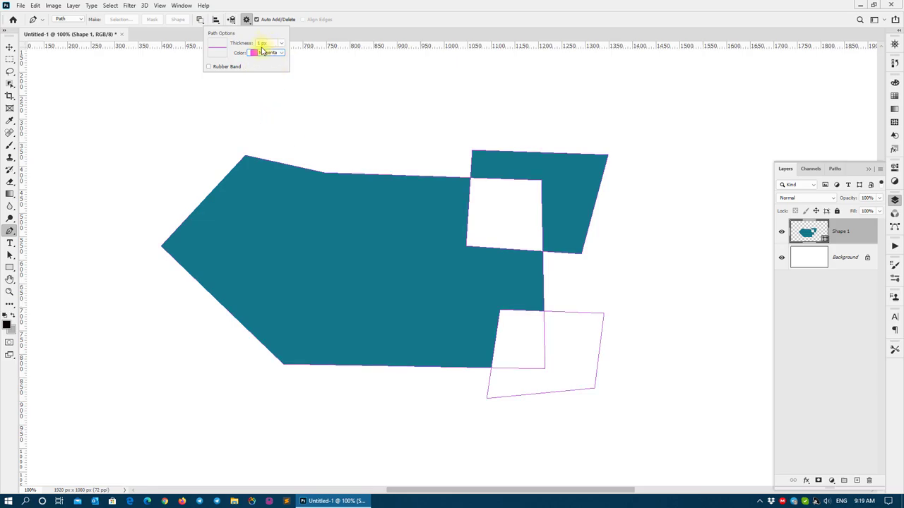
{"action": "left_click", "coordinate": [268, 113]}
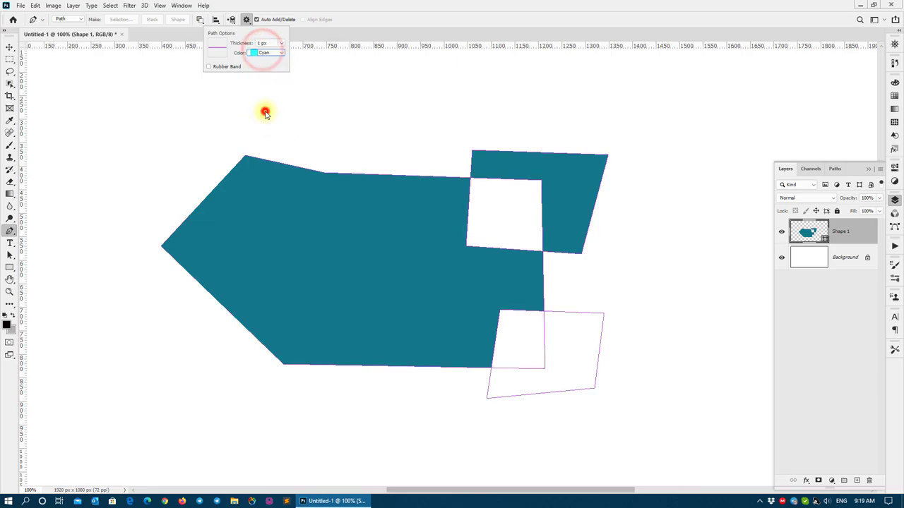
{"action": "left_click", "coordinate": [262, 53]}
{"action": "left_click", "coordinate": [268, 61]}
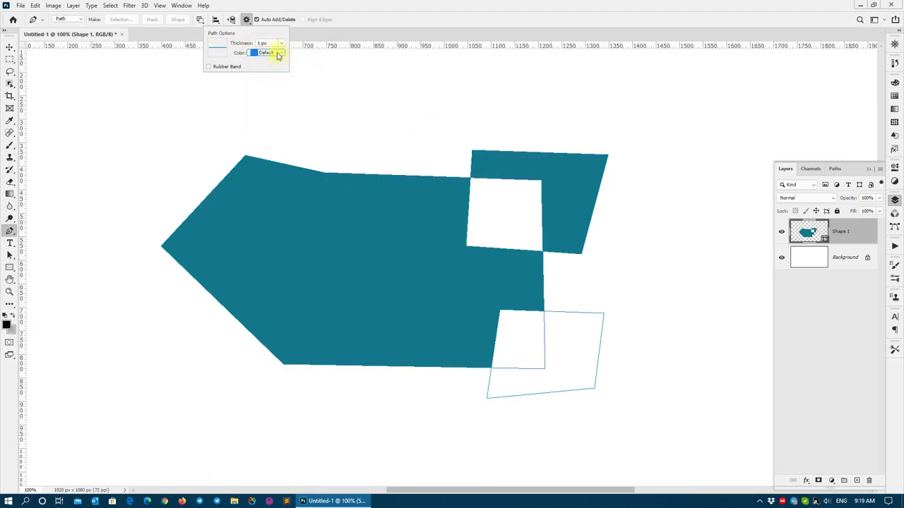
{"action": "left_click", "coordinate": [279, 54]}
{"action": "left_click", "coordinate": [272, 114]}
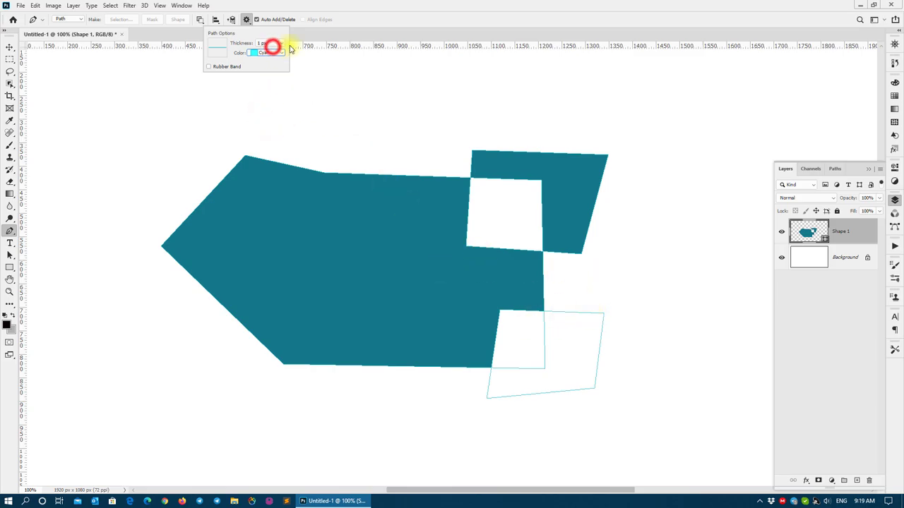
{"action": "left_click", "coordinate": [281, 43]}
{"action": "left_click", "coordinate": [274, 89]}
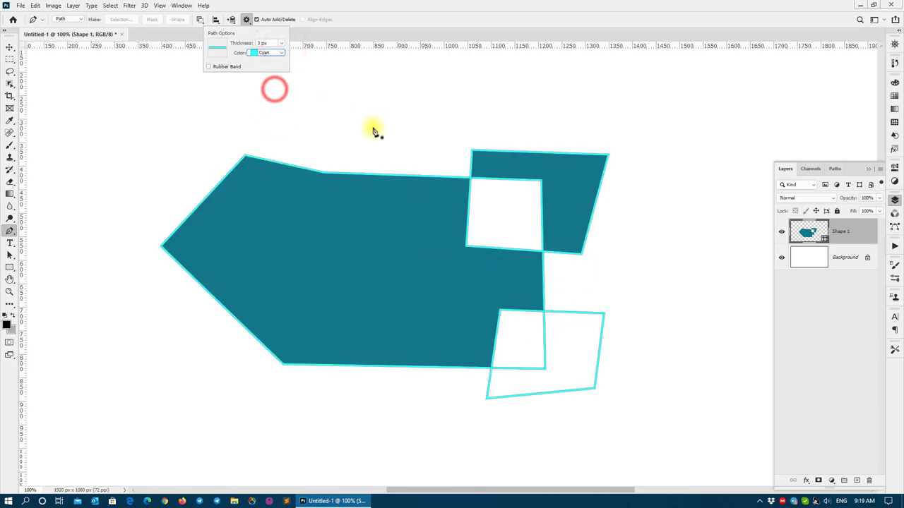
Nudge Shape 1, undo back to the plain teal quadrilateral, and drag it right toward the centre
{"action": "left_click", "coordinate": [10, 48]}
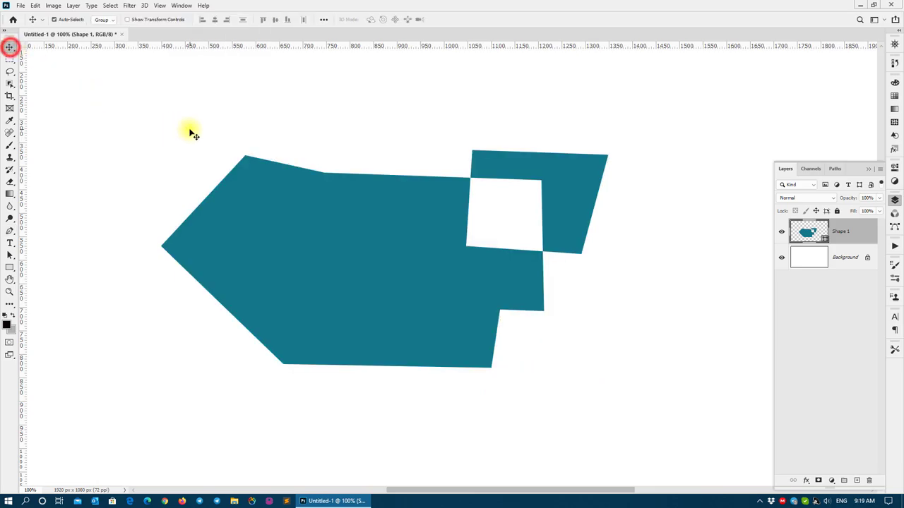
{"action": "left_click", "coordinate": [190, 129]}
{"action": "left_click_drag", "start_coordinate": [390, 248], "coordinate": [389, 238]}
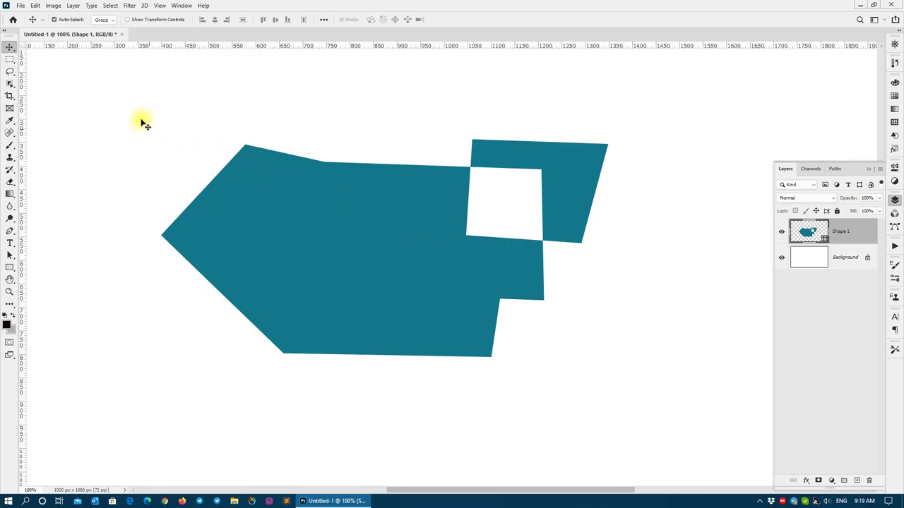
{"action": "key", "text": "shift+Left"}
{"action": "key", "text": "shift+Left"}
{"action": "key", "text": "shift+Left"}
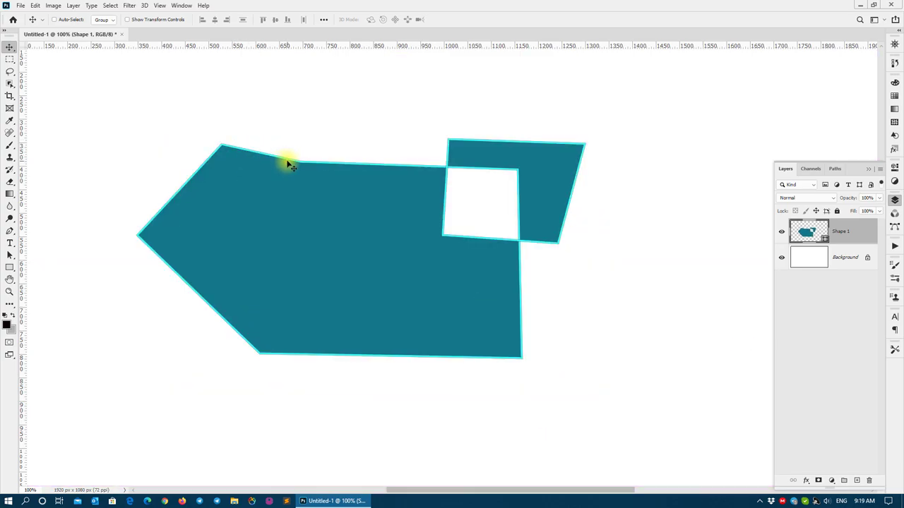
{"action": "key", "text": "shift+Up"}
{"action": "key", "text": "shift+Up"}
{"action": "key", "text": "shift+Up"}
{"action": "key", "text": "ctrl+z"}
{"action": "key", "text": "ctrl+z"}
{"action": "key", "text": "ctrl+z"}
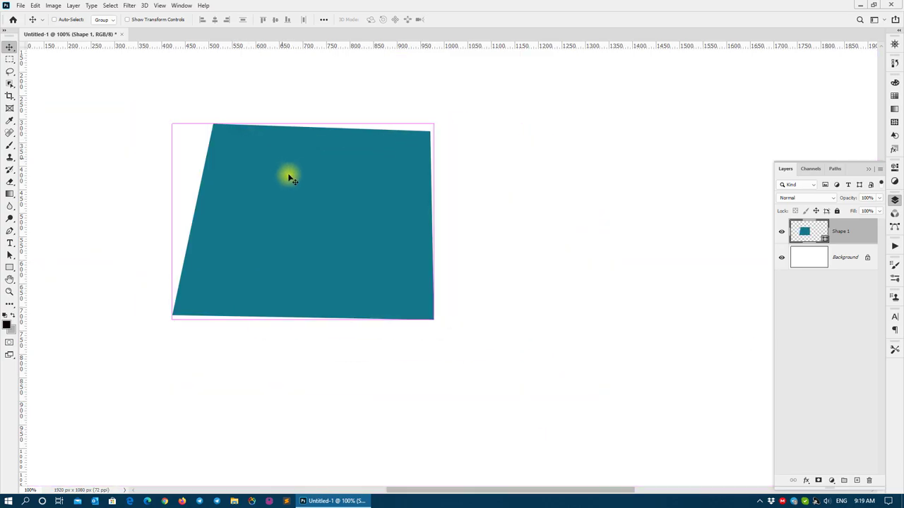
{"action": "left_click_drag", "start_coordinate": [286, 176], "coordinate": [392, 193]}
{"action": "left_click", "coordinate": [10, 231]}
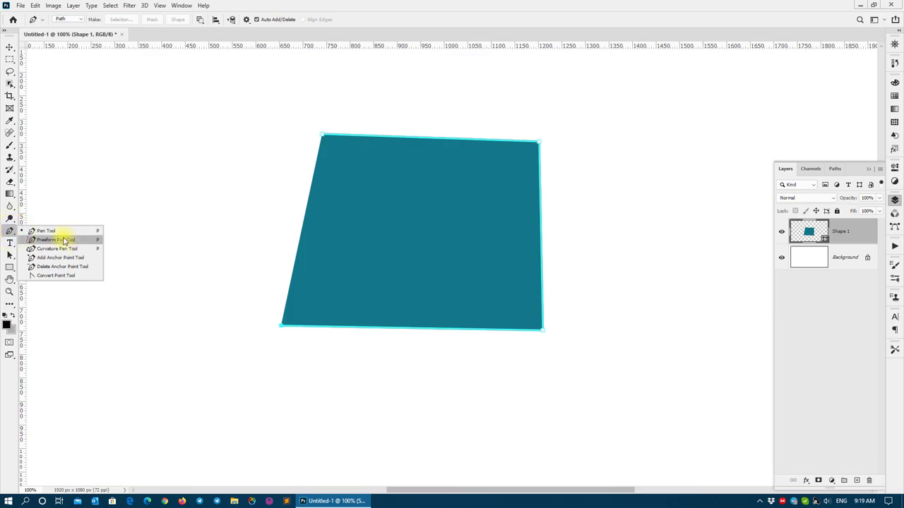
With the standard Pen, click a ring of anchors around the edges of the shapes
{"action": "left_click", "coordinate": [48, 231]}
{"action": "left_click", "coordinate": [110, 92]}
{"action": "left_click", "coordinate": [188, 165]}
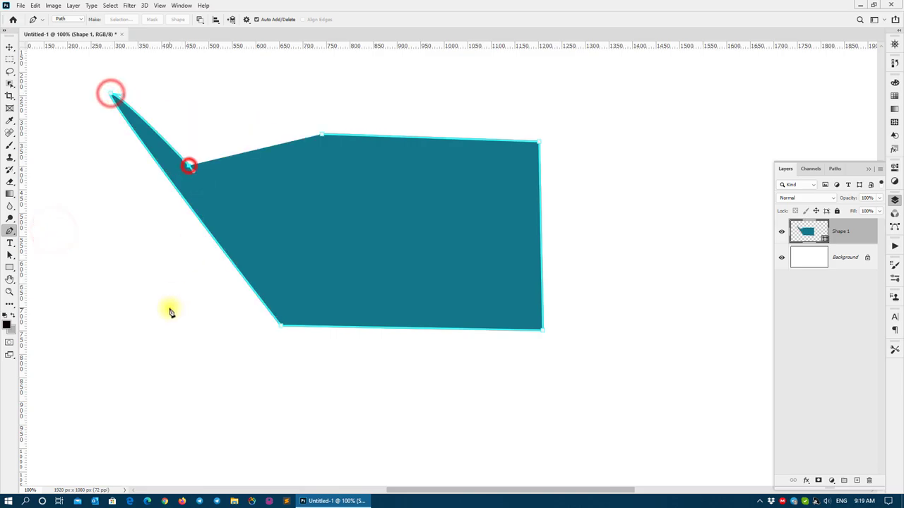
{"action": "left_click", "coordinate": [169, 309]}
{"action": "left_click", "coordinate": [120, 397]}
{"action": "left_click", "coordinate": [321, 439]}
{"action": "left_click", "coordinate": [482, 402]}
{"action": "left_click", "coordinate": [576, 326]}
{"action": "left_click", "coordinate": [618, 272]}
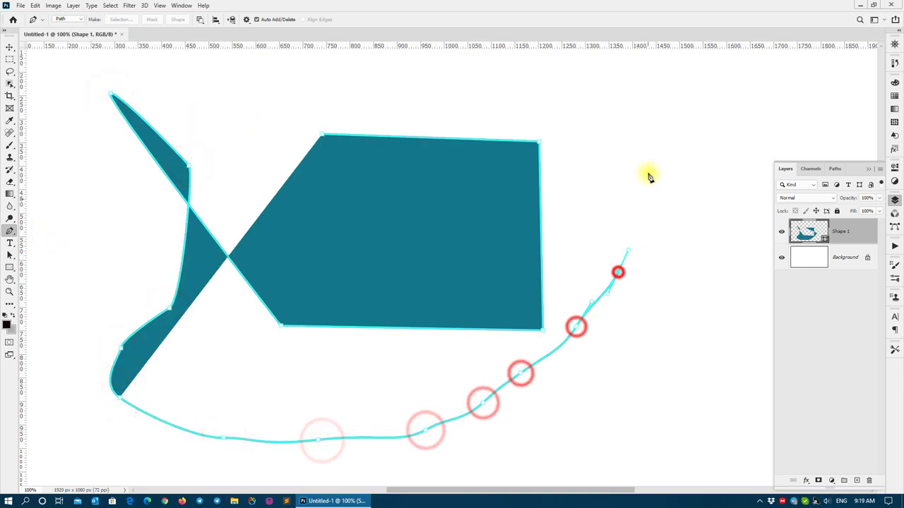
{"action": "left_click", "coordinate": [646, 169]}
{"action": "left_click", "coordinate": [606, 128]}
Drag out curved anchors inside the shape and add more points down the right edge
{"action": "mouse_move", "coordinate": [555, 104]}
{"action": "left_mouse_down"}
{"action": "mouse_move", "coordinate": [337, 97]}
{"action": "mouse_move", "coordinate": [281, 134]}
{"action": "mouse_move", "coordinate": [248, 200]}
{"action": "mouse_move", "coordinate": [270, 252]}
{"action": "left_mouse_up"}
{"action": "left_click_drag", "start_coordinate": [346, 282], "coordinate": [397, 287]}
{"action": "left_click_drag", "start_coordinate": [456, 266], "coordinate": [472, 228]}
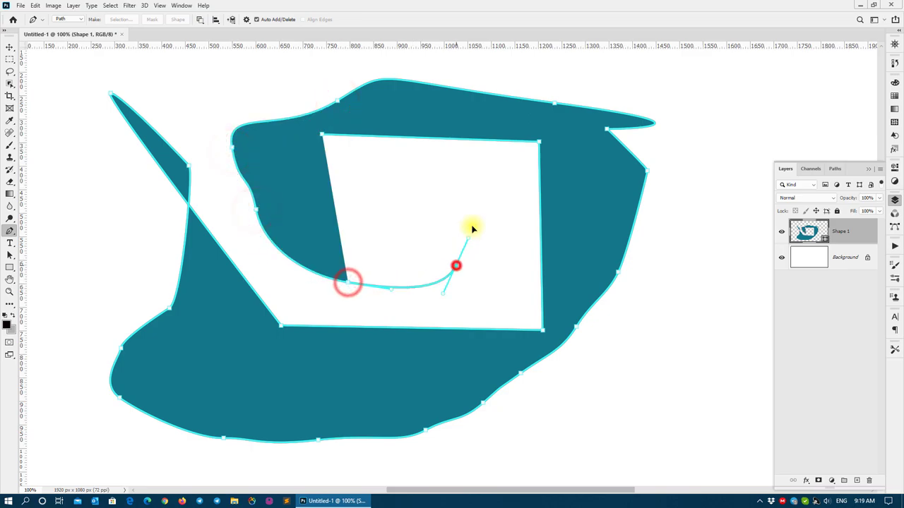
{"action": "left_click", "coordinate": [473, 226]}
{"action": "left_click", "coordinate": [711, 131]}
{"action": "left_click", "coordinate": [731, 227]}
{"action": "left_click", "coordinate": [734, 315]}
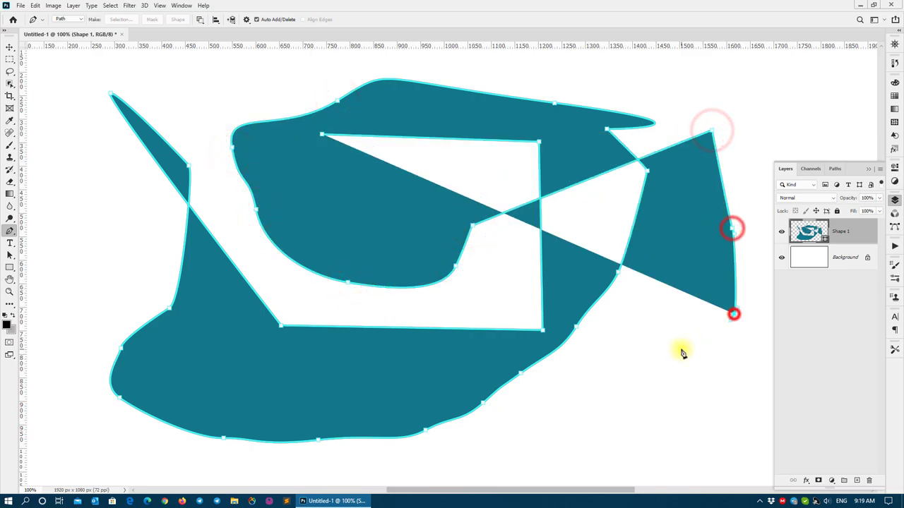
Undo all the experimental pen anchors with repeated Ctrl+Z
{"action": "key", "text": "ctrl+z"}
{"action": "key", "text": "ctrl+z"}
{"action": "key", "text": "ctrl+z"}
{"action": "key", "text": "ctrl+z"}
{"action": "key", "text": "ctrl+z"}
{"action": "key", "text": "ctrl+z"}
{"action": "key", "text": "ctrl+z"}
{"action": "key", "text": "ctrl+z"}
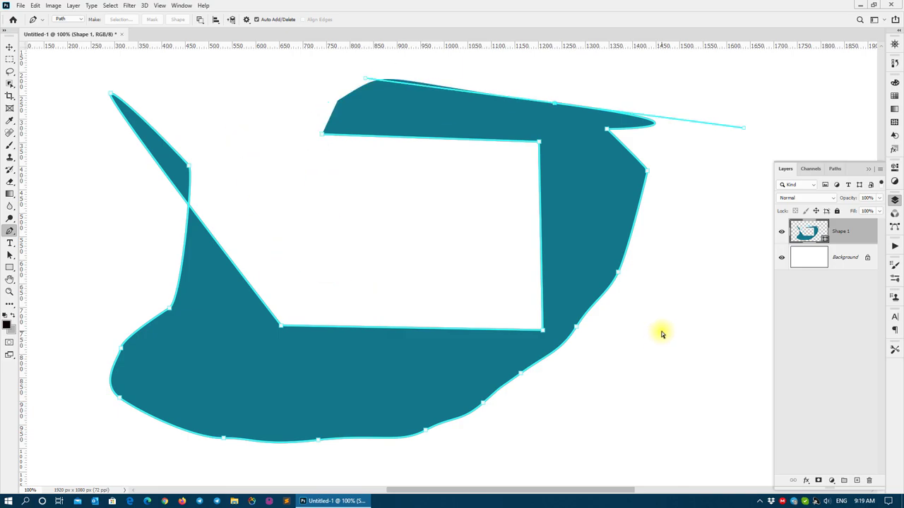
{"action": "key", "text": "ctrl+z"}
{"action": "key", "text": "ctrl+z"}
{"action": "key", "text": "ctrl+z"}
{"action": "key", "text": "ctrl+z"}
{"action": "key", "text": "ctrl+z"}
{"action": "key", "text": "ctrl+z"}
{"action": "key", "text": "ctrl+z"}
{"action": "key", "text": "ctrl+z"}
{"action": "key", "text": "ctrl+z"}
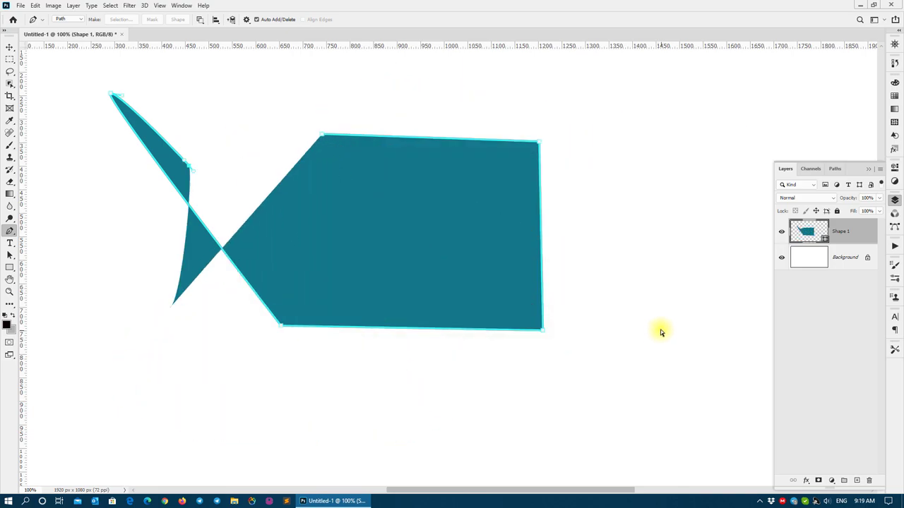
{"action": "key", "text": "ctrl+z"}
{"action": "key", "text": "ctrl+z"}
{"action": "key", "text": "ctrl+z"}
{"action": "key", "text": "ctrl+z"}
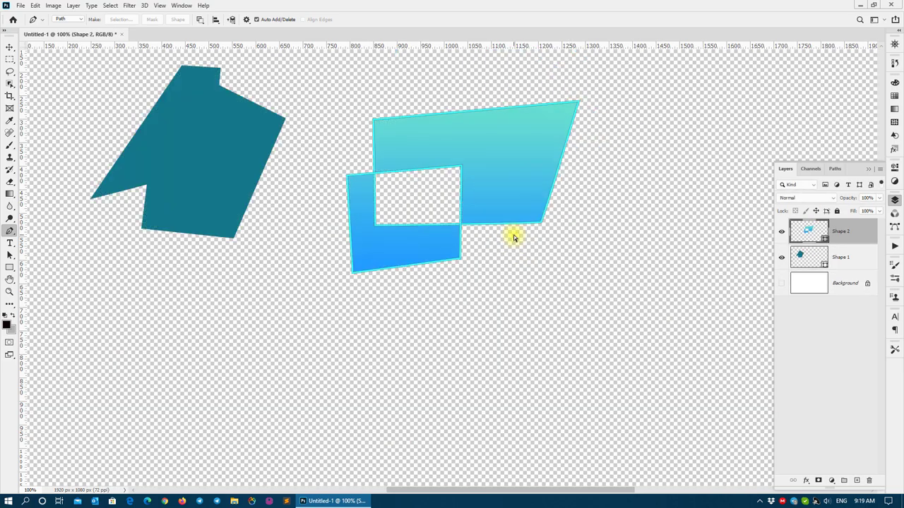
{"action": "key", "text": "ctrl+z"}
{"action": "key", "text": "ctrl+z"}
{"action": "key", "text": "ctrl+z"}
{"action": "key", "text": "ctrl+z"}
Revert the document to the blank Untitled-1 snapshot in History
{"action": "left_click", "coordinate": [896, 64]}
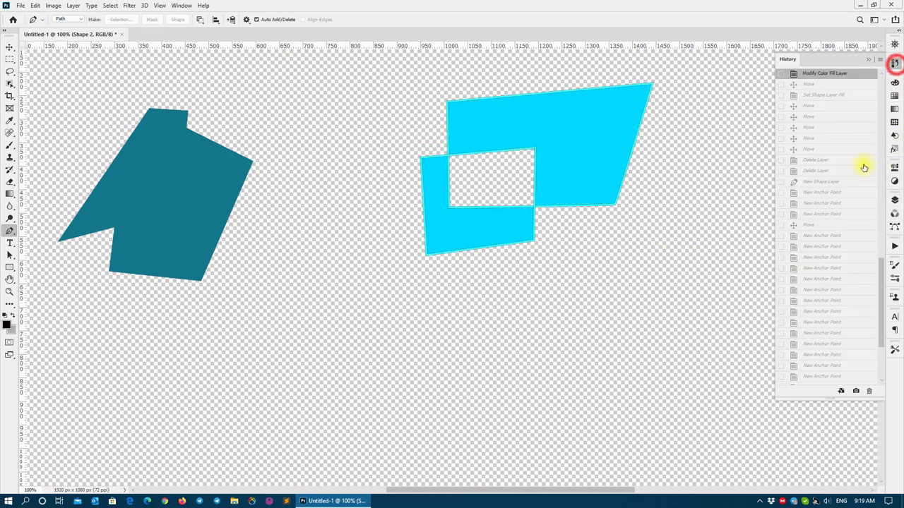
{"action": "left_click_drag", "start_coordinate": [882, 275], "coordinate": [882, 106]}
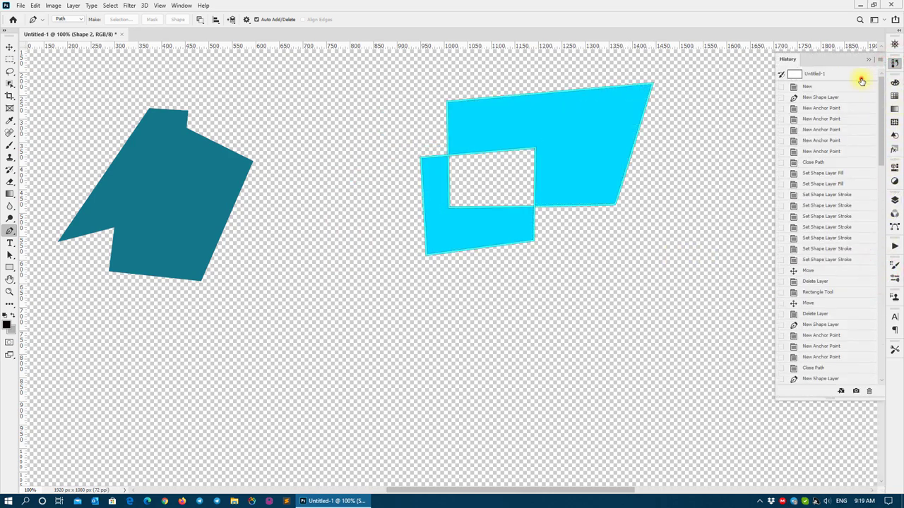
{"action": "left_click", "coordinate": [861, 76]}
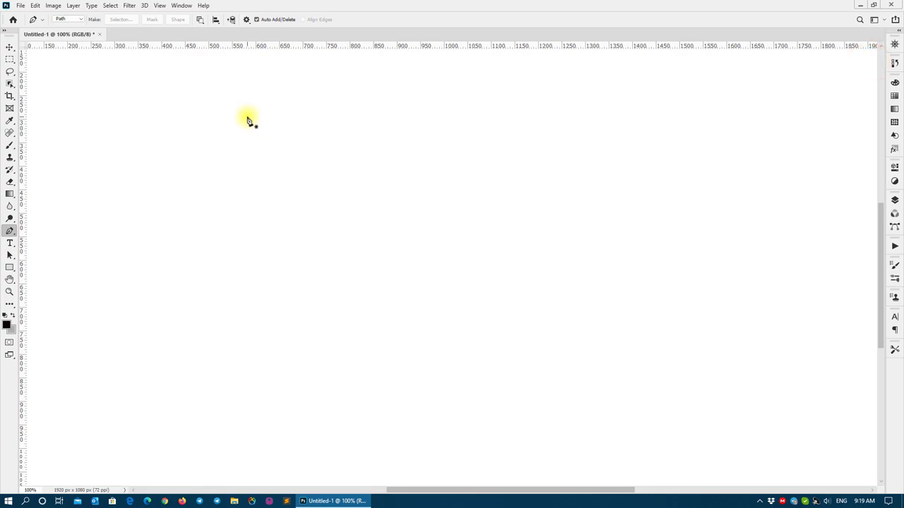
Draw a closed six-corner polygon path with the Pen in Path mode
{"action": "left_click", "coordinate": [491, 131]}
{"action": "left_click", "coordinate": [484, 265]}
{"action": "left_click", "coordinate": [303, 381]}
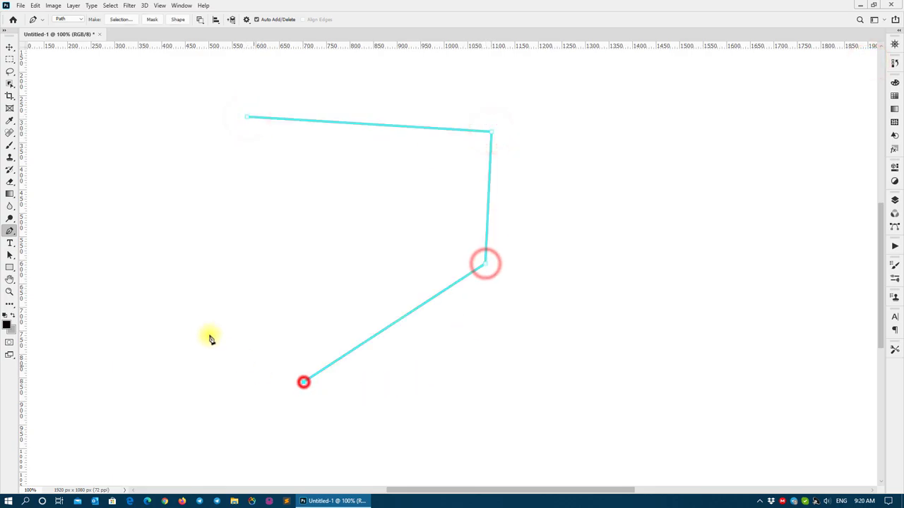
{"action": "left_click", "coordinate": [165, 305]}
{"action": "left_click", "coordinate": [157, 190]}
{"action": "left_click", "coordinate": [246, 117]}
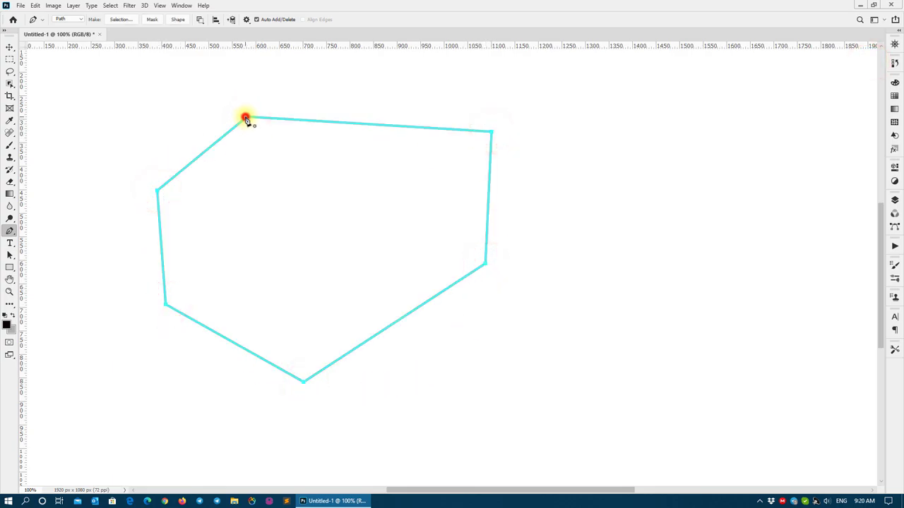
Switch the Pen to Shape mode and draw a closed teal polygon
{"action": "left_click", "coordinate": [76, 20]}
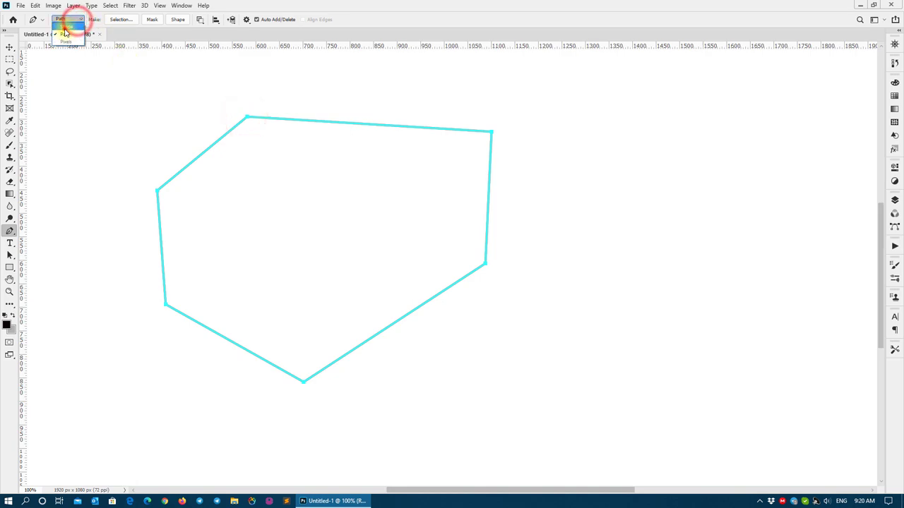
{"action": "left_click", "coordinate": [65, 33]}
{"action": "left_click", "coordinate": [406, 132]}
{"action": "left_click", "coordinate": [559, 172]}
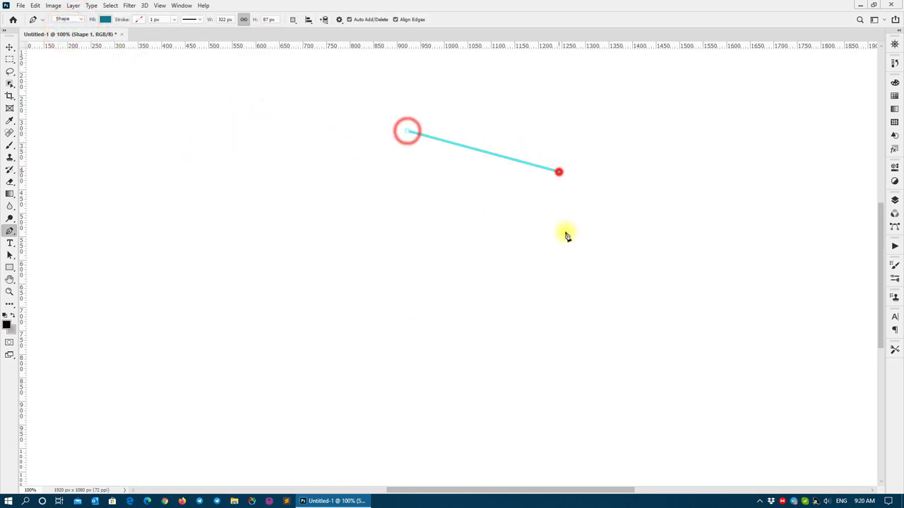
{"action": "left_click", "coordinate": [528, 338]}
{"action": "left_click", "coordinate": [339, 372]}
{"action": "left_click", "coordinate": [202, 286]}
{"action": "left_click", "coordinate": [341, 117]}
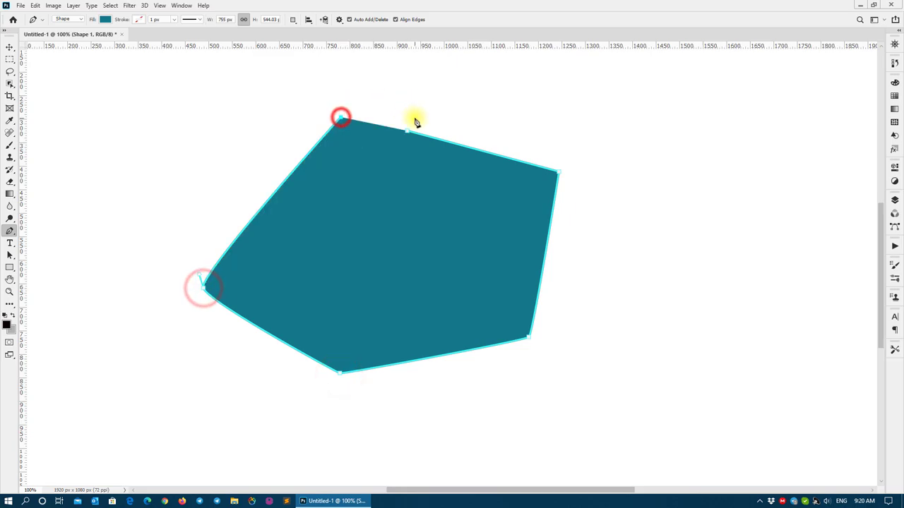
{"action": "left_click", "coordinate": [406, 131]}
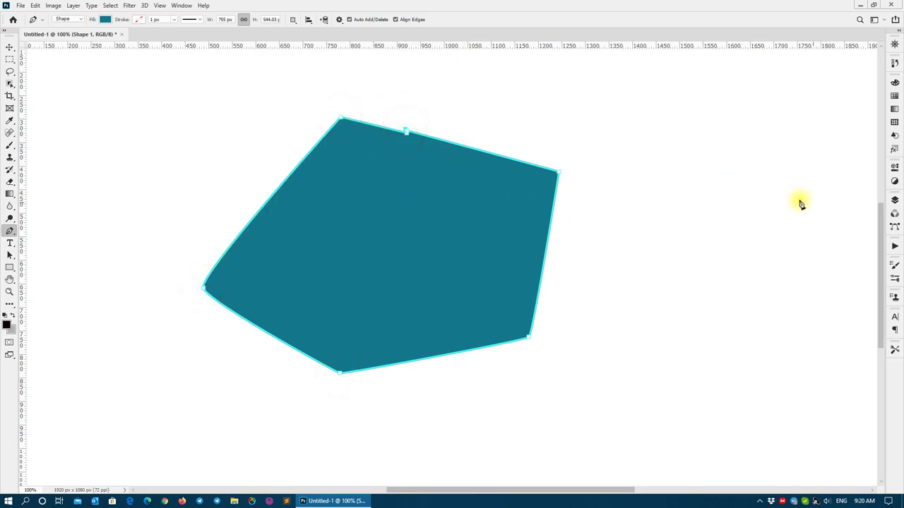
Revert to the blank starting document in History and close the panel
{"action": "left_click", "coordinate": [895, 63]}
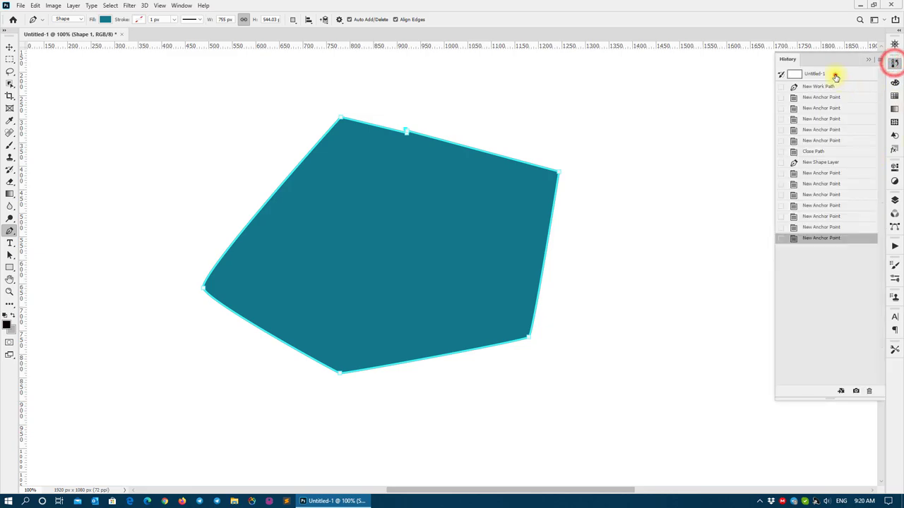
{"action": "left_click", "coordinate": [833, 74]}
{"action": "left_click", "coordinate": [869, 63]}
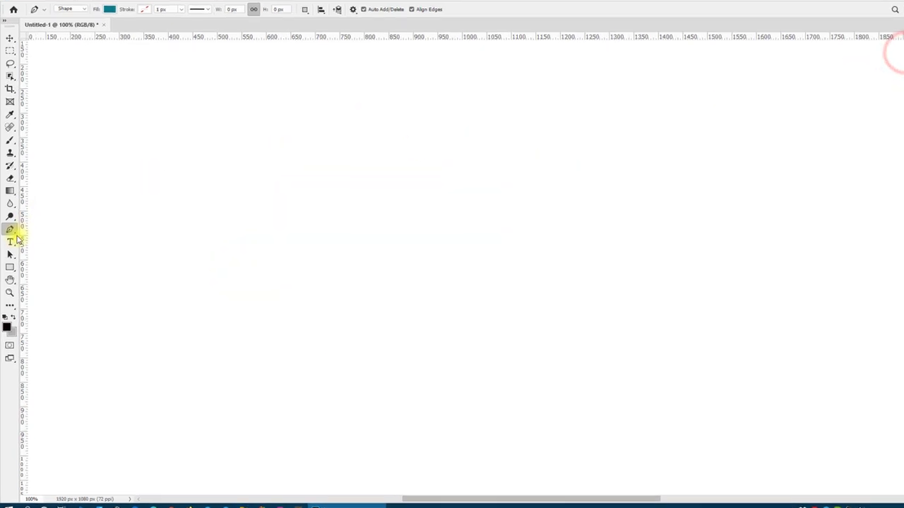
Use the Freeform Pen to sketch a filled teal heart shape on the canvas
{"action": "right_click", "coordinate": [19, 196]}
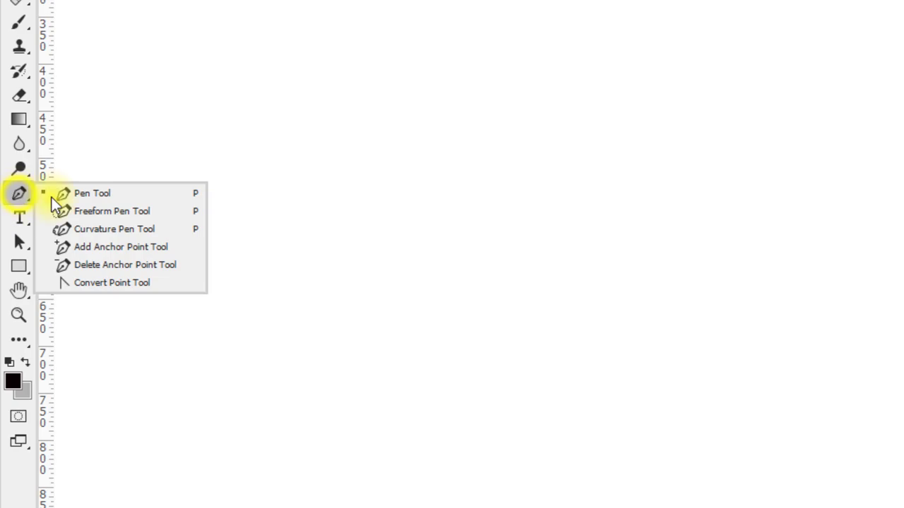
{"action": "left_click", "coordinate": [173, 215]}
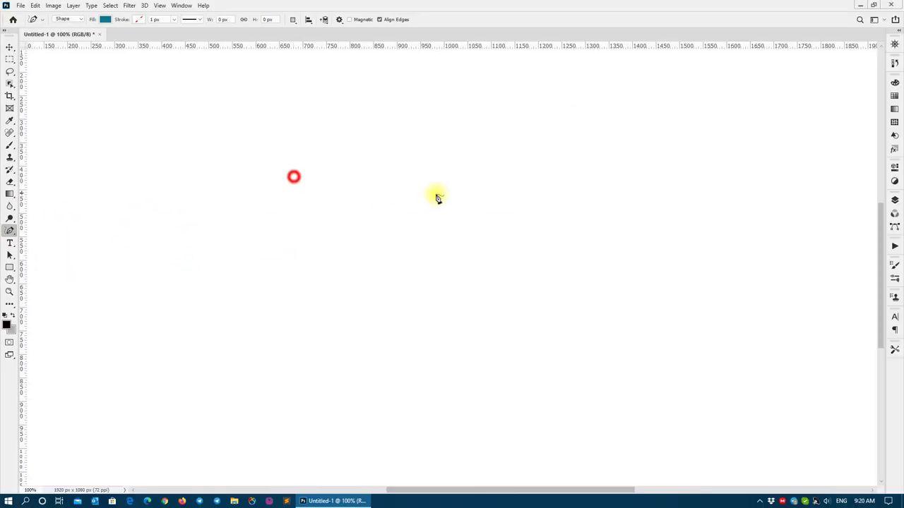
{"action": "left_click", "coordinate": [437, 196]}
{"action": "left_click", "coordinate": [508, 233]}
{"action": "left_click", "coordinate": [493, 313]}
{"action": "left_click", "coordinate": [408, 377]}
{"action": "left_click", "coordinate": [264, 362]}
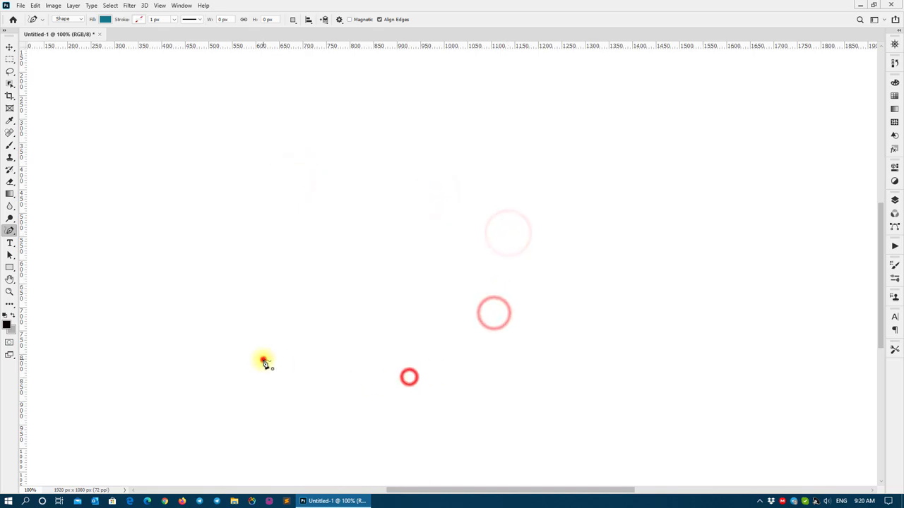
{"action": "left_click", "coordinate": [172, 271]}
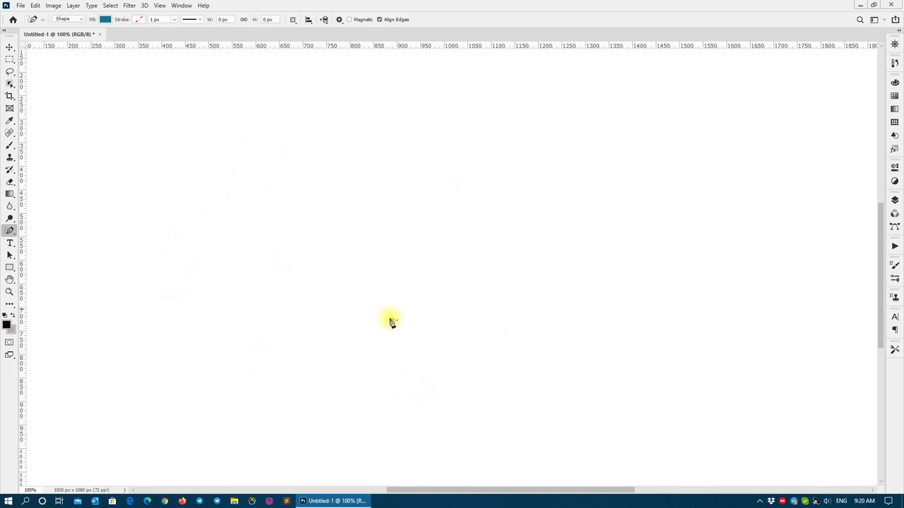
{"action": "left_click_drag", "start_coordinate": [403, 343], "coordinate": [499, 324]}
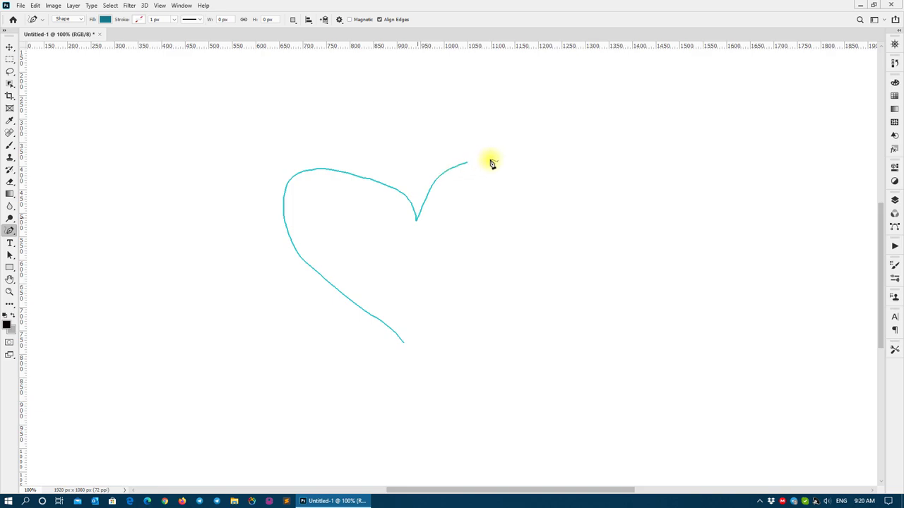
{"action": "left_click_drag", "start_coordinate": [420, 369], "coordinate": [279, 327]}
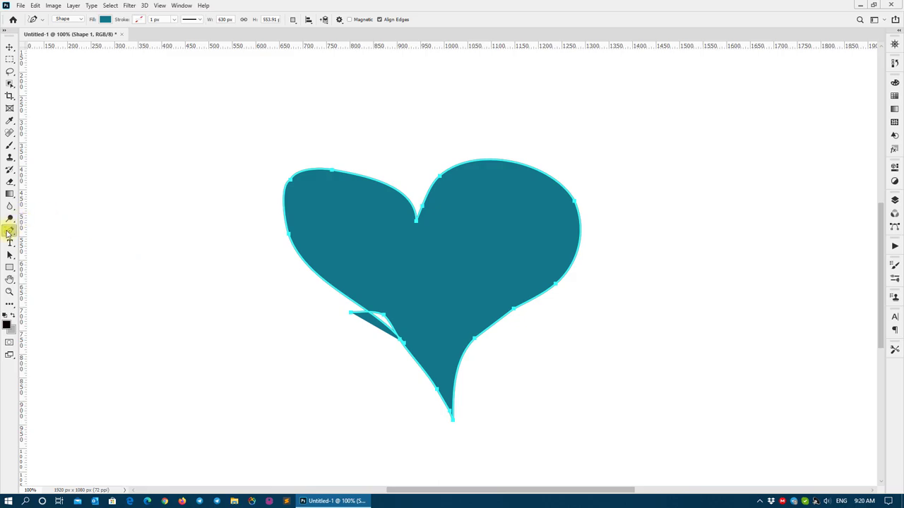
Draw a second freehand teal outline, a wavy quadrilateral at the upper right
{"action": "right_click", "coordinate": [9, 233]}
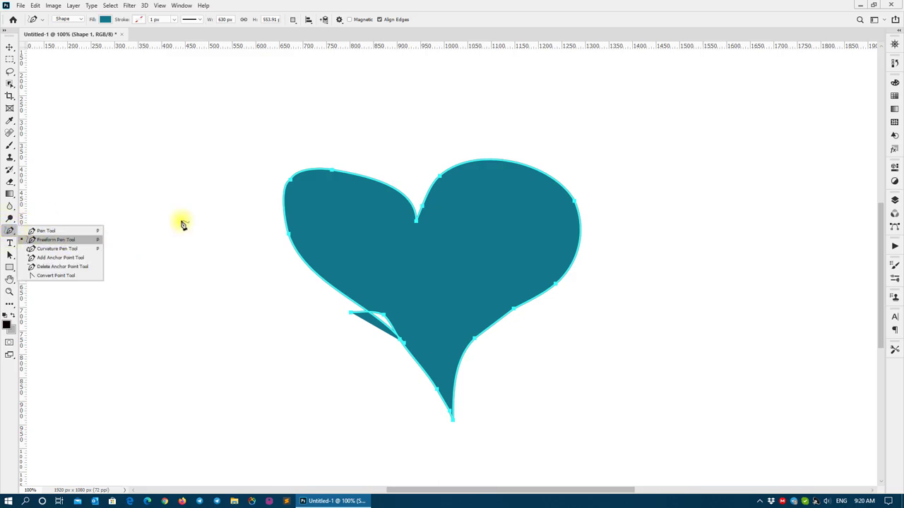
{"action": "mouse_move", "coordinate": [670, 125]}
{"action": "left_mouse_down"}
{"action": "mouse_move", "coordinate": [827, 106]}
{"action": "mouse_move", "coordinate": [815, 343]}
{"action": "mouse_move", "coordinate": [662, 325]}
{"action": "left_mouse_up"}
{"action": "left_click_drag", "start_coordinate": [667, 154], "coordinate": [670, 127]}
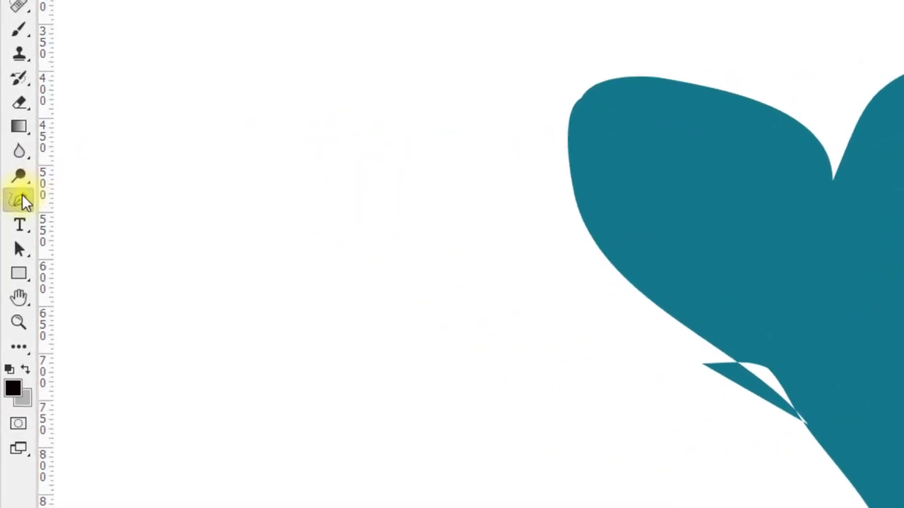
{"action": "right_click", "coordinate": [11, 230]}
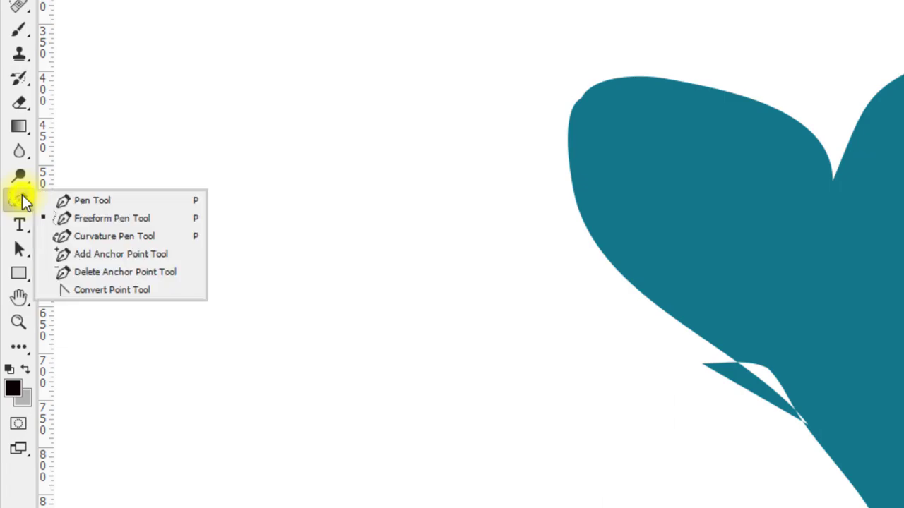
With the Curvature Pen, draw a closed, hooked teal teardrop at the upper left
{"action": "left_click", "coordinate": [122, 239]}
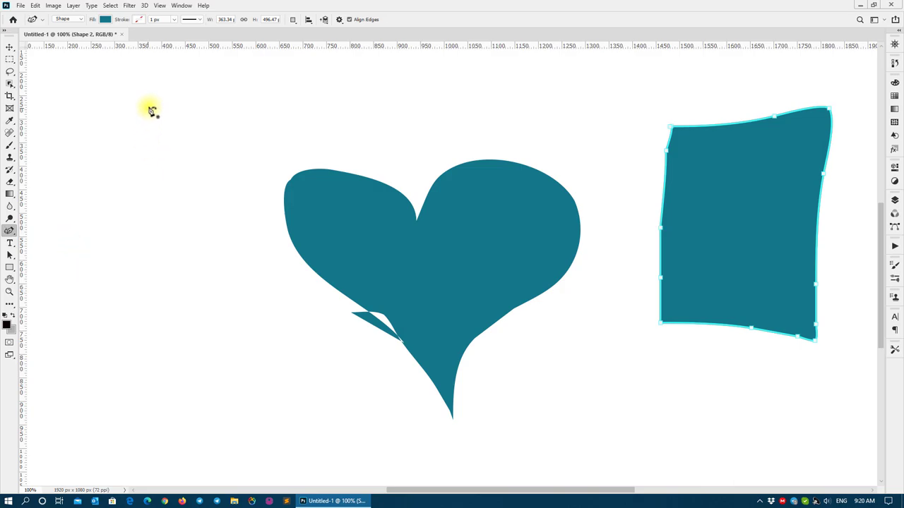
{"action": "left_click", "coordinate": [151, 107]}
{"action": "left_click", "coordinate": [210, 176]}
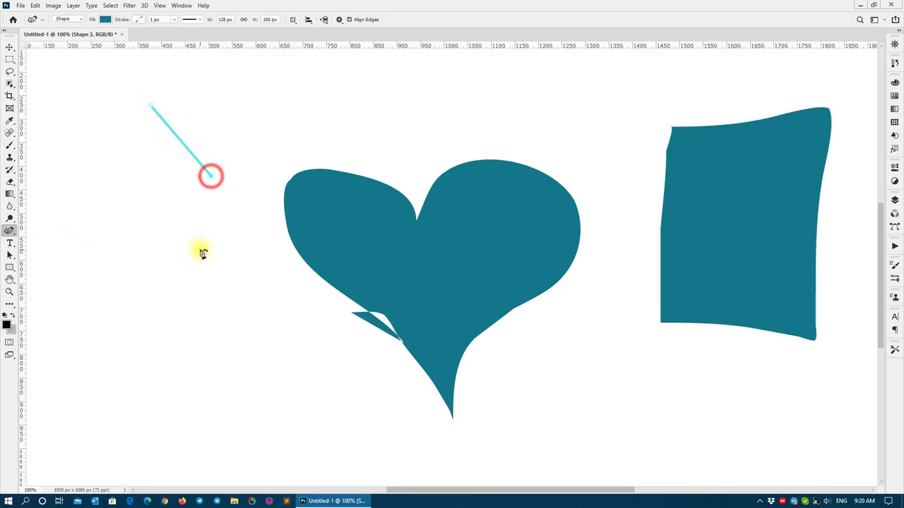
{"action": "left_click", "coordinate": [200, 249]}
{"action": "left_click", "coordinate": [127, 306]}
{"action": "left_click", "coordinate": [56, 237]}
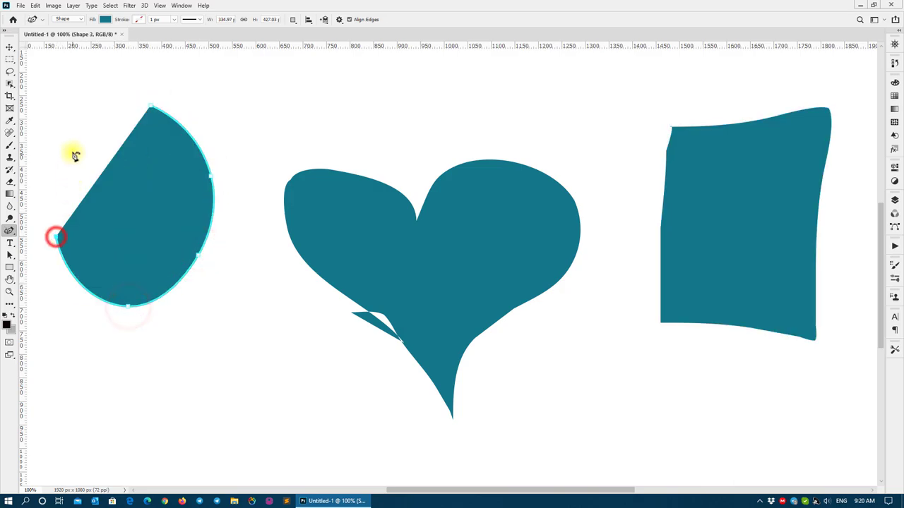
{"action": "left_click", "coordinate": [69, 133]}
{"action": "left_click_drag", "start_coordinate": [265, 71], "coordinate": [310, 101]}
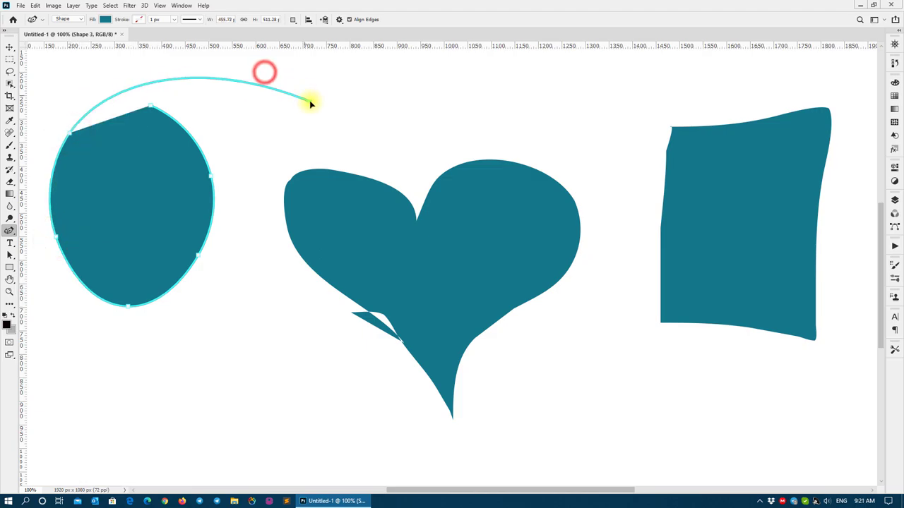
{"action": "left_click", "coordinate": [278, 161]}
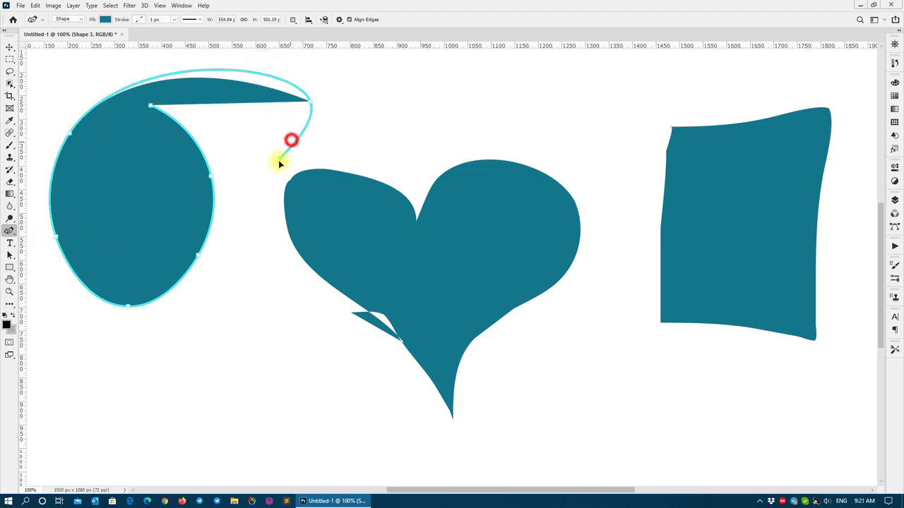
{"action": "left_click", "coordinate": [152, 109]}
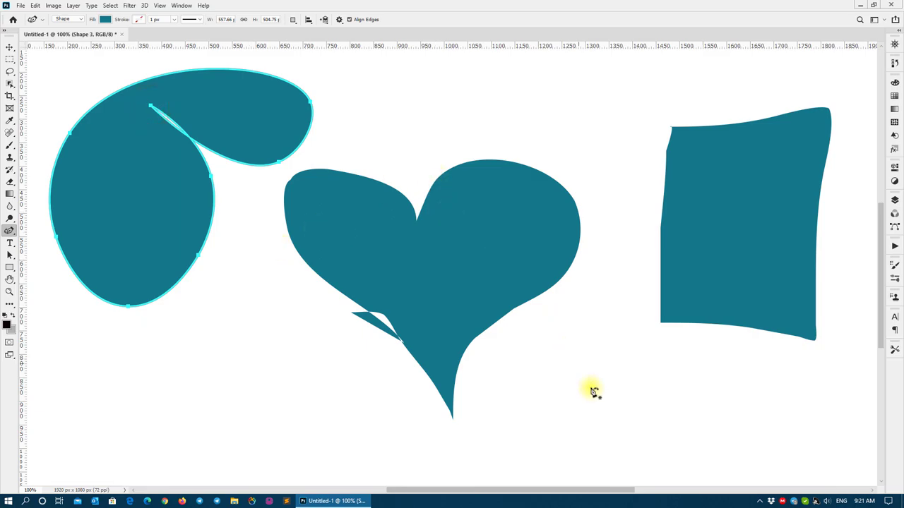
Draw a closed rounded shape with a dipped top to the right of the heart
{"action": "left_click", "coordinate": [613, 440]}
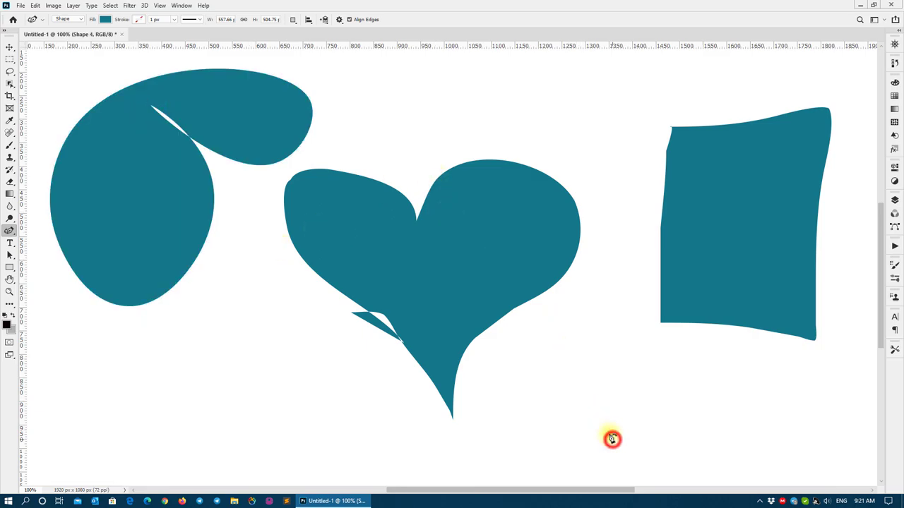
{"action": "left_click", "coordinate": [574, 362]}
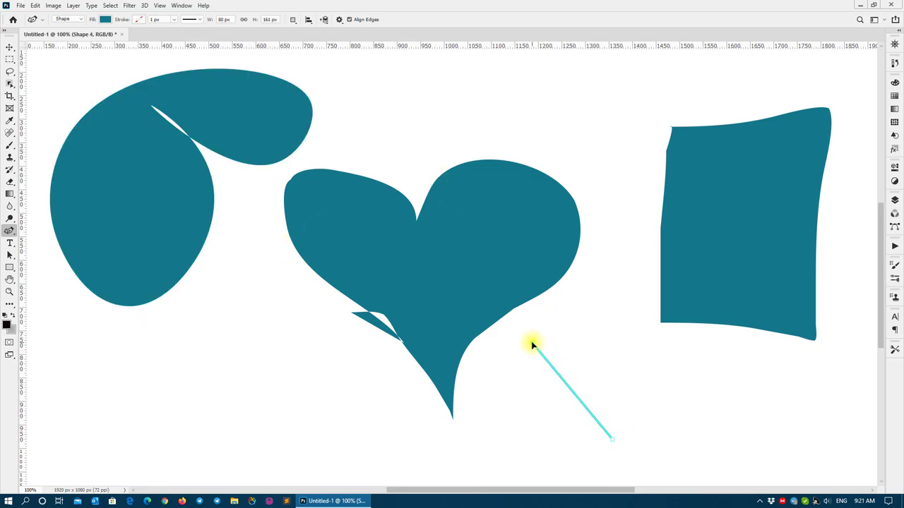
{"action": "left_click", "coordinate": [618, 257]}
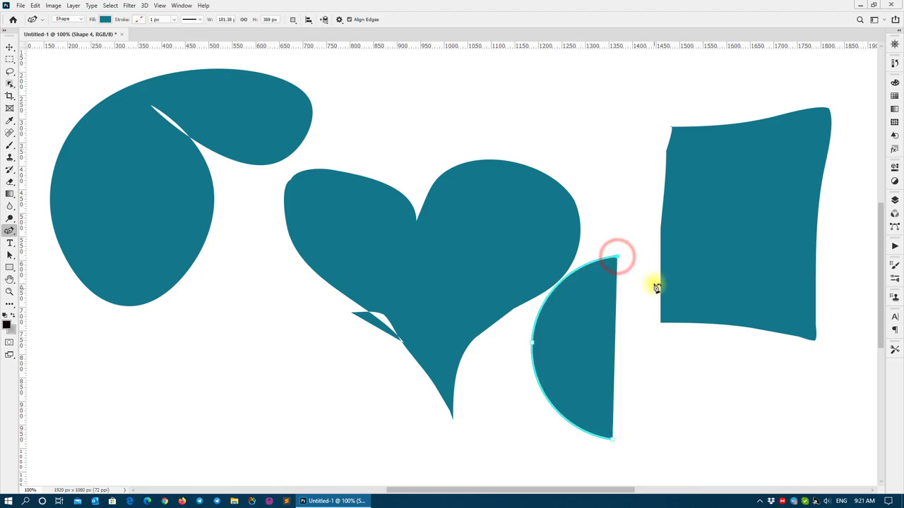
{"action": "left_click", "coordinate": [639, 292]}
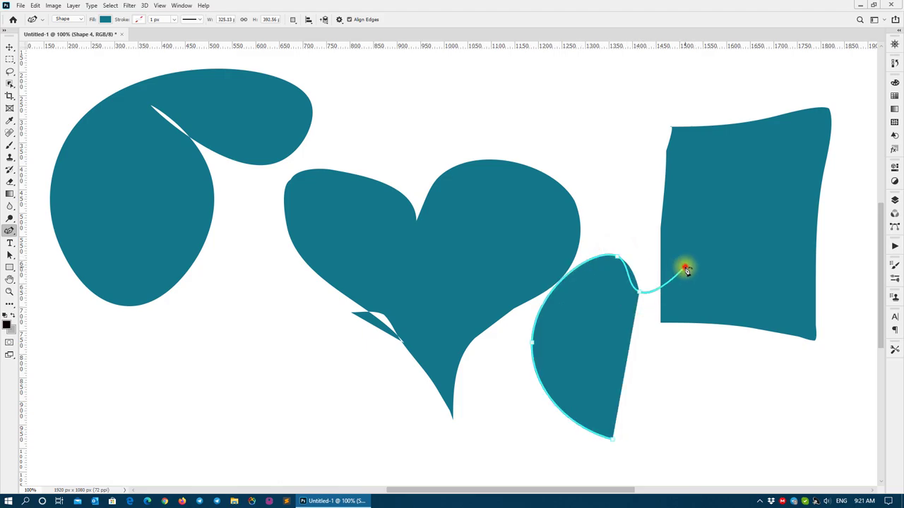
{"action": "left_click", "coordinate": [684, 267]}
{"action": "left_click", "coordinate": [722, 345]}
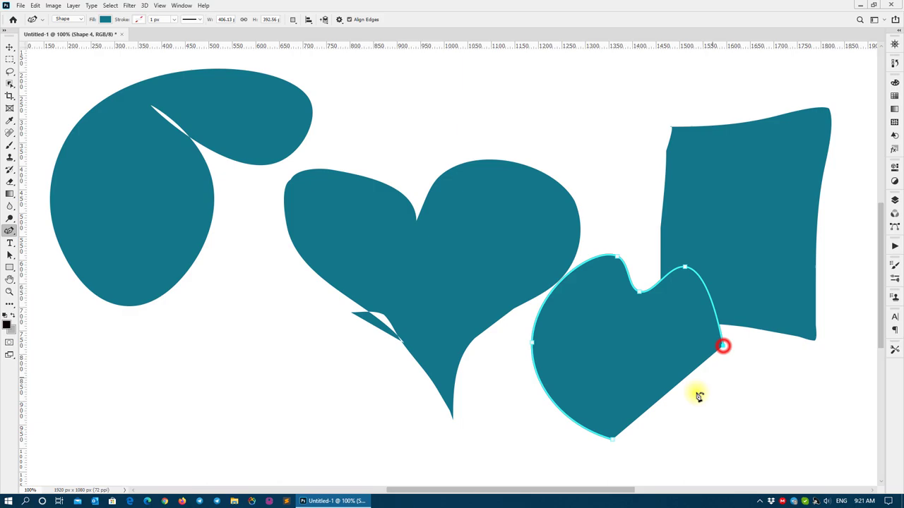
{"action": "left_click", "coordinate": [612, 437]}
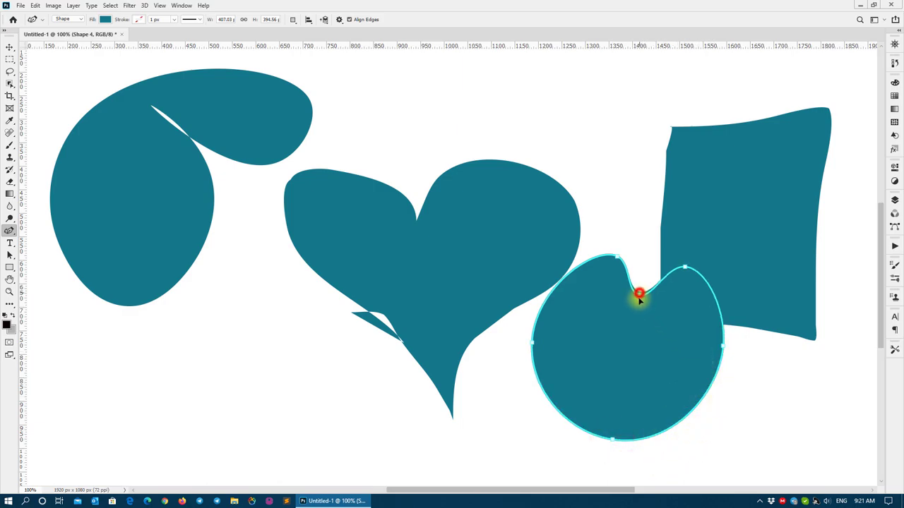
Drag its anchors to deepen the top notch, reshape both lobes and bulge the right side
{"action": "left_click_drag", "start_coordinate": [639, 296], "coordinate": [629, 325]}
{"action": "left_click_drag", "start_coordinate": [618, 262], "coordinate": [615, 255]}
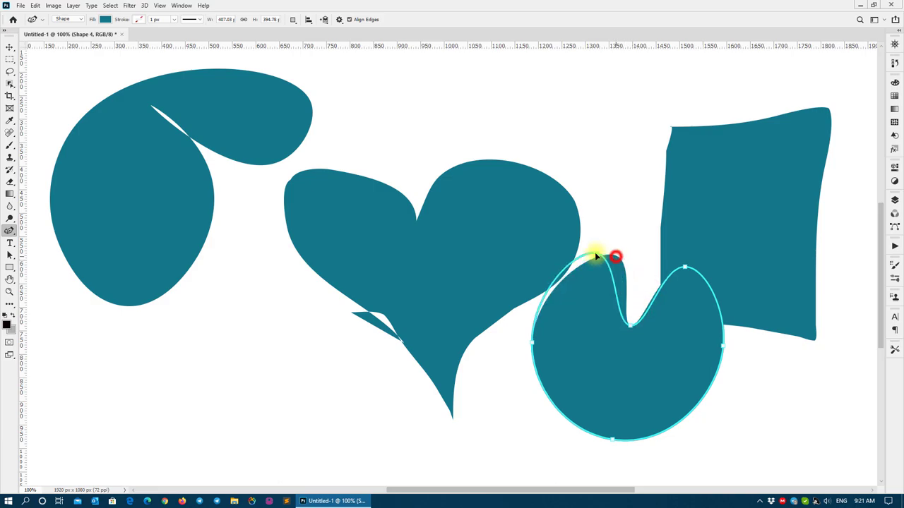
{"action": "left_click", "coordinate": [684, 267]}
{"action": "left_click_drag", "start_coordinate": [684, 269], "coordinate": [711, 265]}
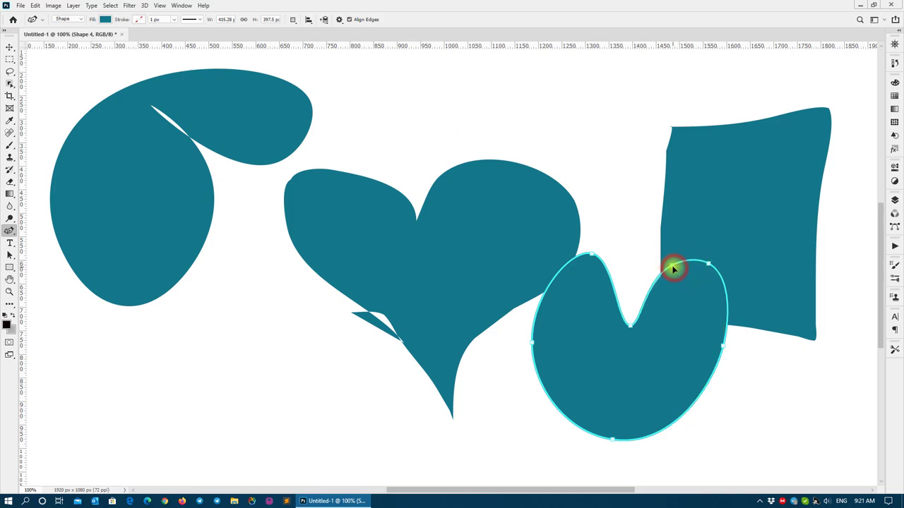
{"action": "left_click_drag", "start_coordinate": [725, 350], "coordinate": [728, 353]}
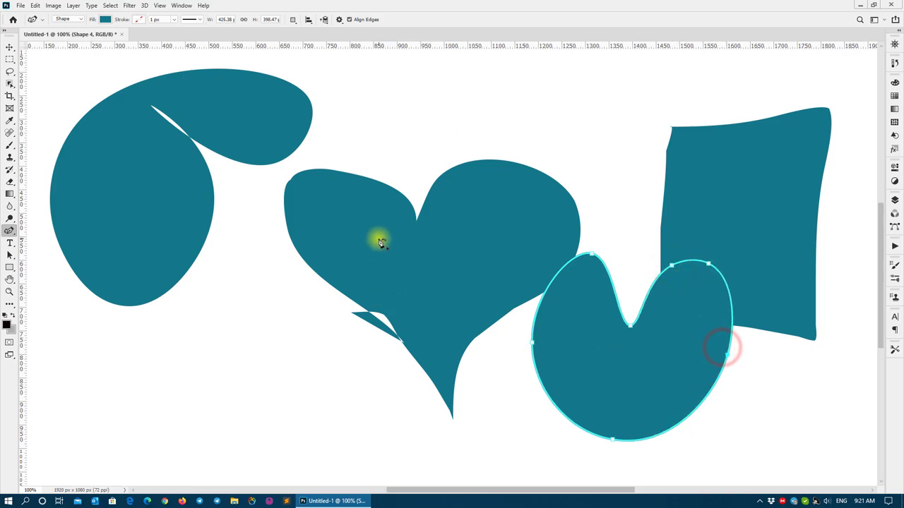
Select the heart layer and drag anchors to round its lobes into a sharp V notch
{"action": "right_click", "coordinate": [480, 202]}
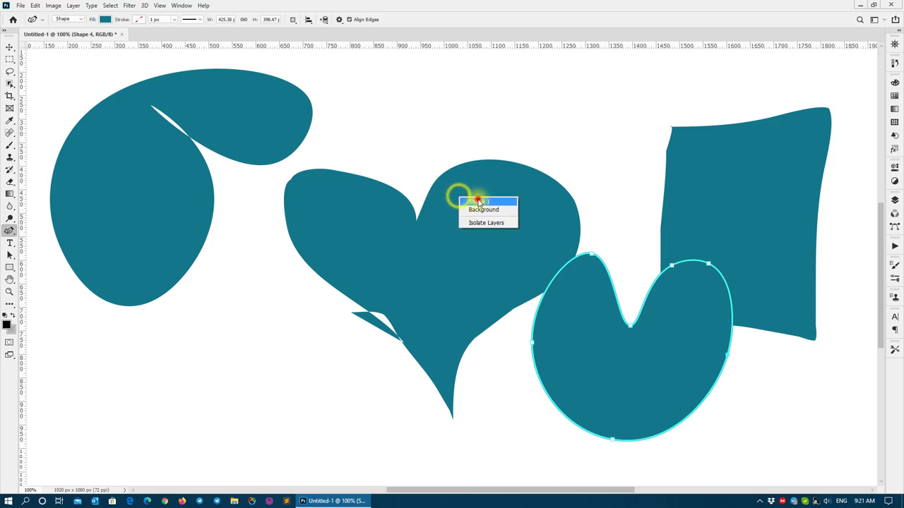
{"action": "left_click", "coordinate": [459, 192]}
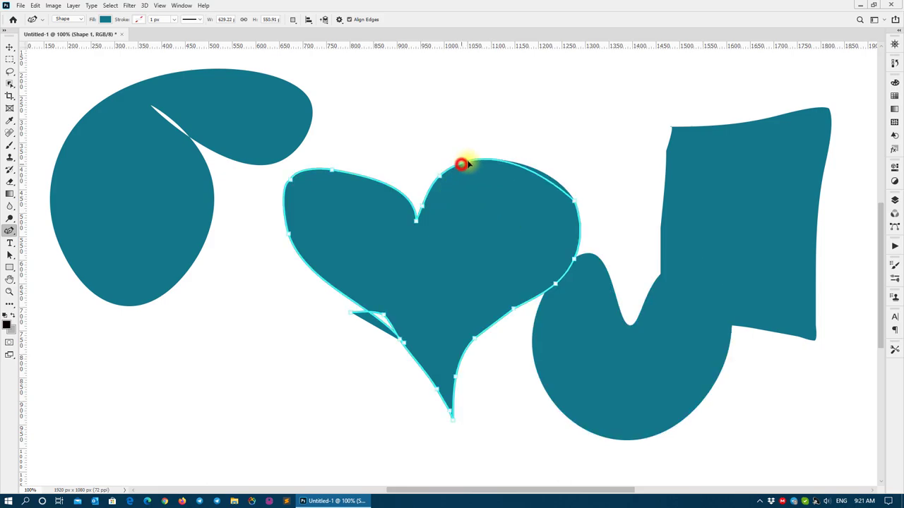
{"action": "left_click_drag", "start_coordinate": [462, 168], "coordinate": [461, 158]}
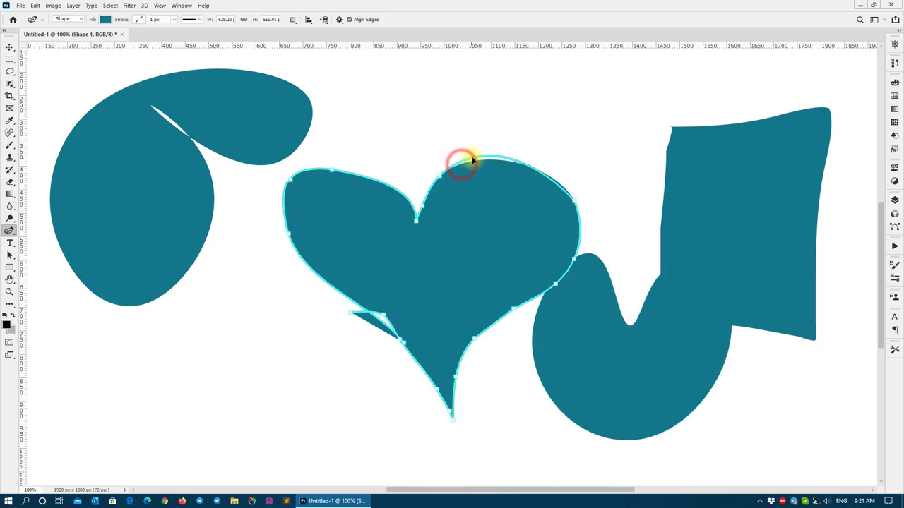
{"action": "left_click", "coordinate": [440, 175]}
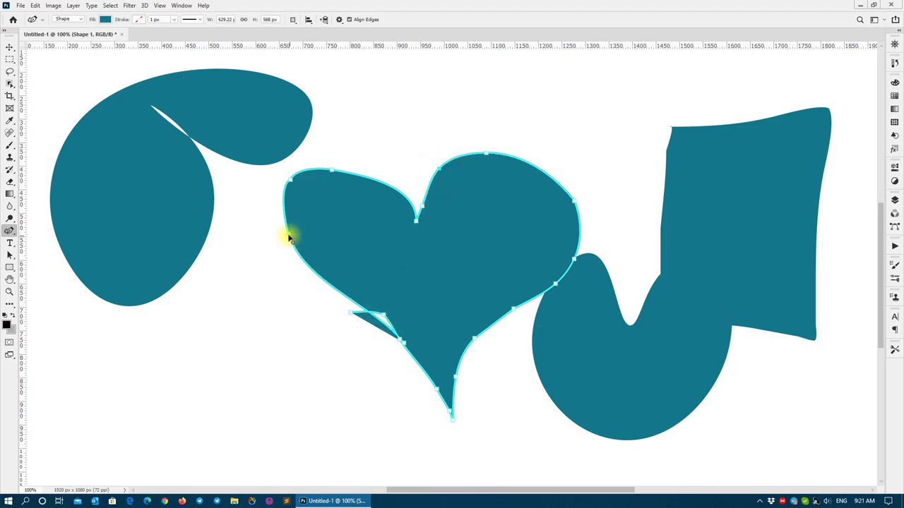
{"action": "left_click_drag", "start_coordinate": [289, 238], "coordinate": [283, 237]}
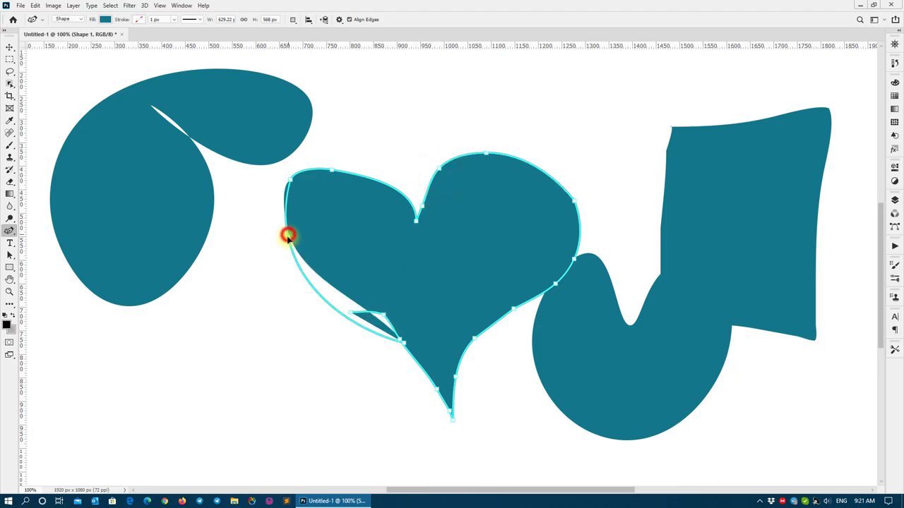
{"action": "mouse_move", "coordinate": [290, 180]}
{"action": "left_mouse_down"}
{"action": "mouse_move", "coordinate": [336, 177]}
{"action": "mouse_move", "coordinate": [329, 168]}
{"action": "left_mouse_up"}
{"action": "left_click", "coordinate": [287, 183]}
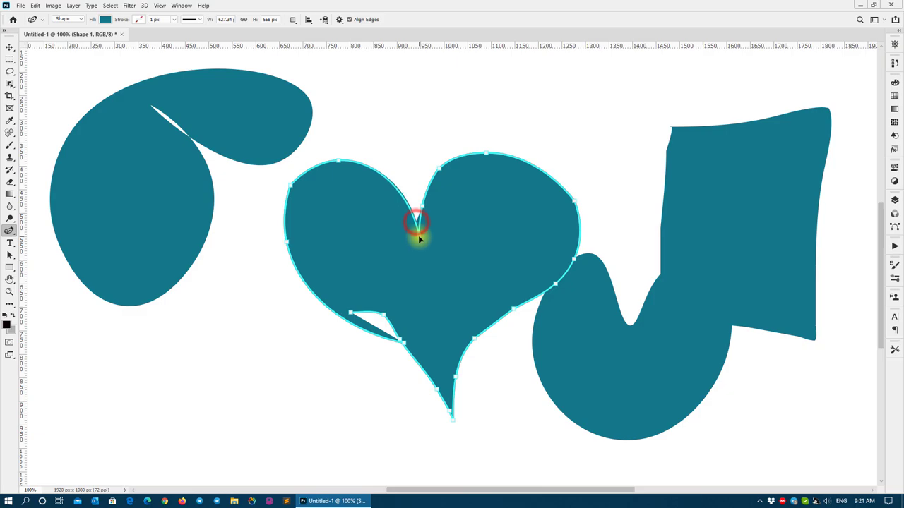
{"action": "left_click_drag", "start_coordinate": [416, 224], "coordinate": [422, 198]}
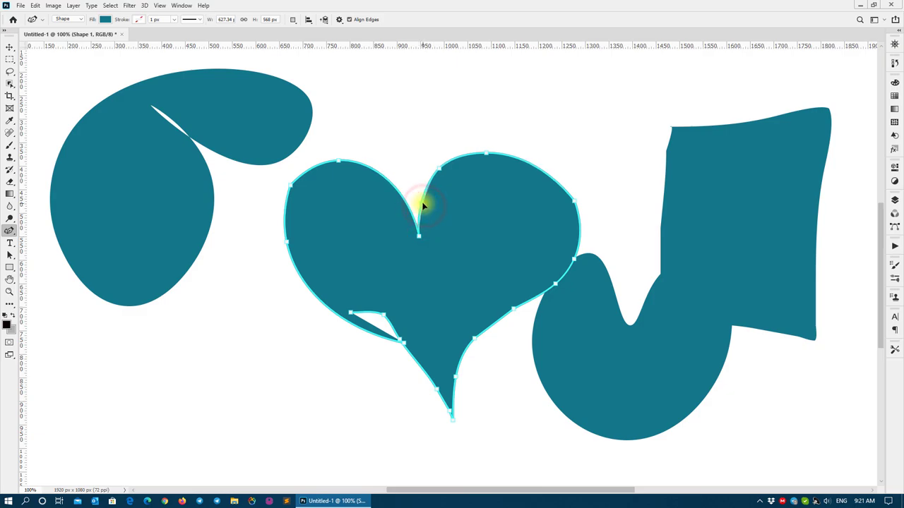
{"action": "right_click", "coordinate": [12, 230]}
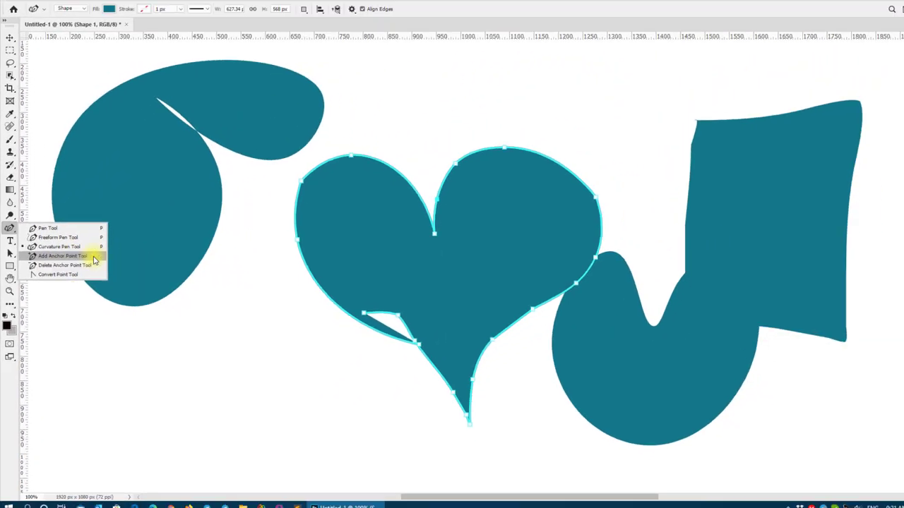
Revert the document to its blank starting state from the History panel
{"action": "left_click", "coordinate": [896, 44]}
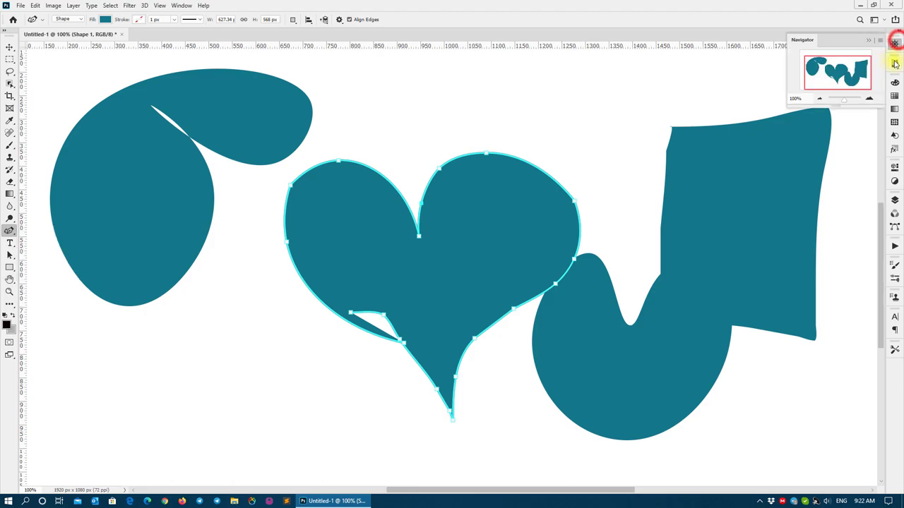
{"action": "left_click", "coordinate": [895, 62]}
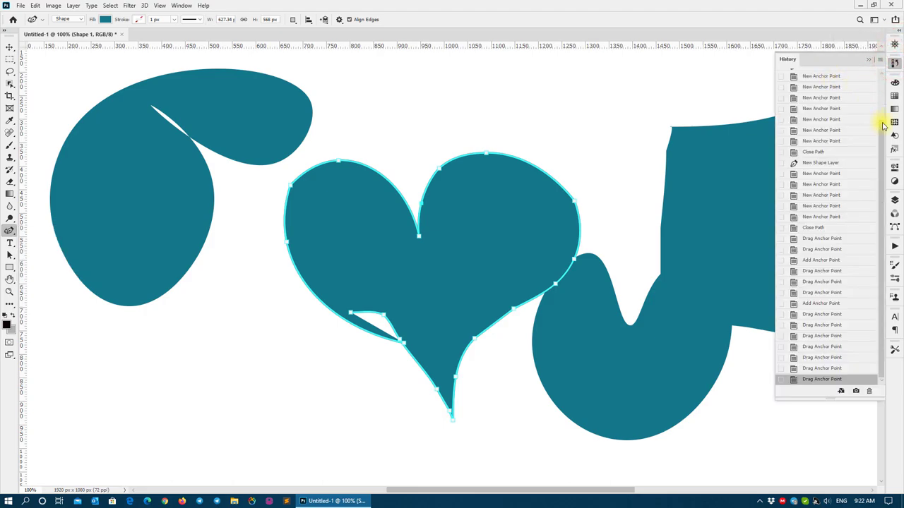
{"action": "left_click_drag", "start_coordinate": [882, 124], "coordinate": [882, 71]}
{"action": "left_click", "coordinate": [868, 66]}
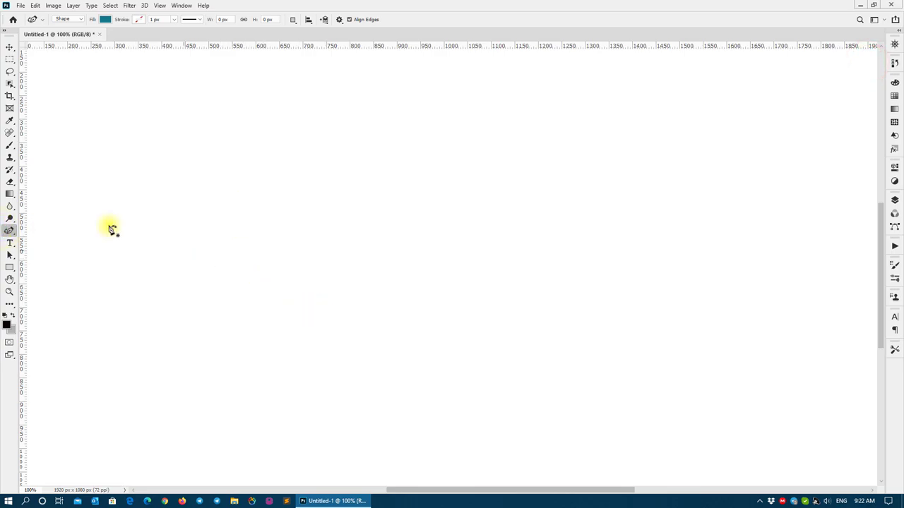
Draw a closed teal fan-shaped polygon with a curved top using the standard Pen
{"action": "right_click", "coordinate": [9, 231]}
{"action": "left_click", "coordinate": [50, 231]}
{"action": "left_click", "coordinate": [344, 367]}
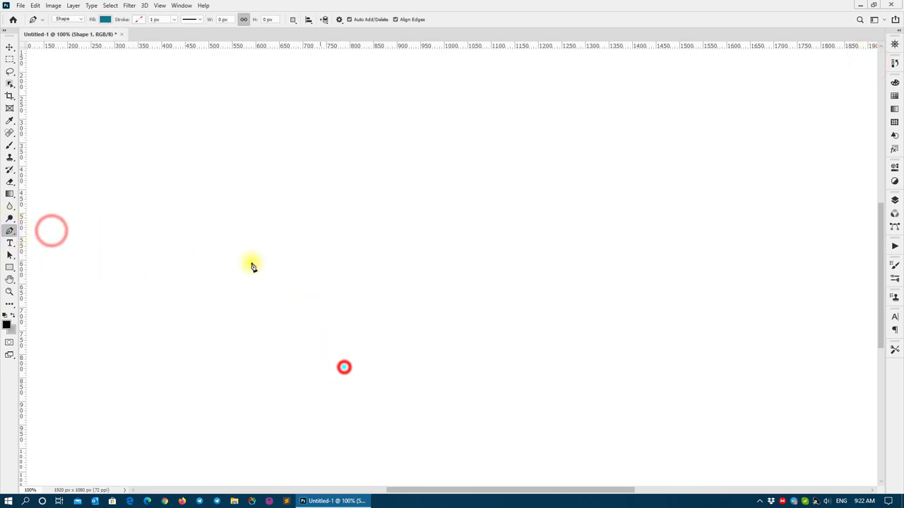
{"action": "left_click", "coordinate": [219, 227]}
{"action": "left_click_drag", "start_coordinate": [309, 151], "coordinate": [377, 150]}
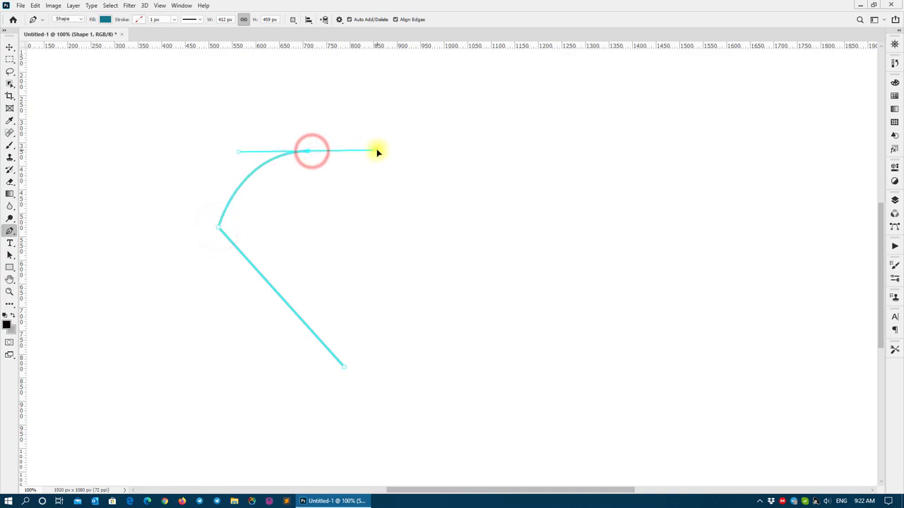
{"action": "left_click", "coordinate": [450, 192]}
{"action": "left_click", "coordinate": [500, 264]}
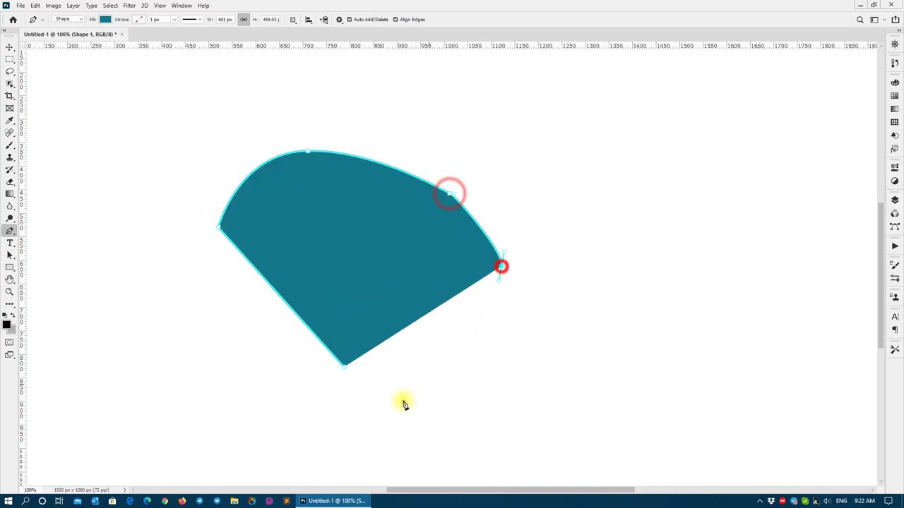
{"action": "left_click", "coordinate": [344, 367]}
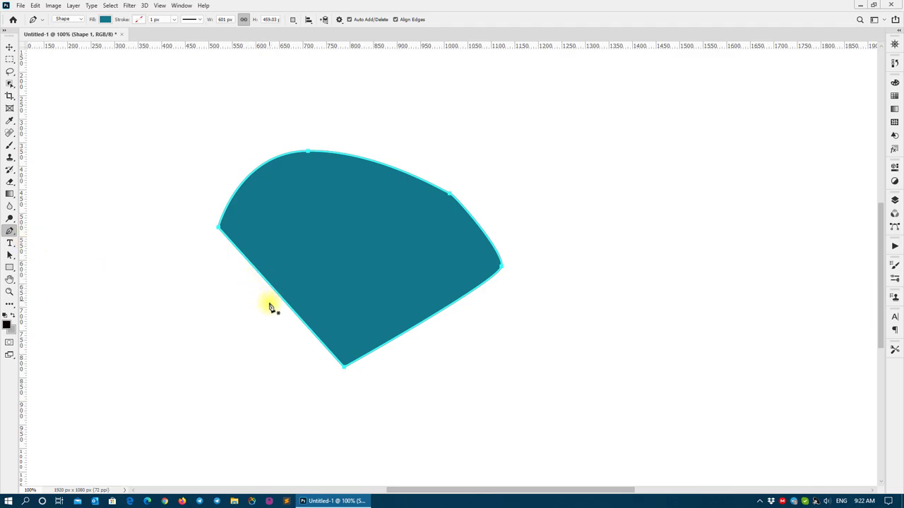
{"action": "right_click", "coordinate": [10, 232]}
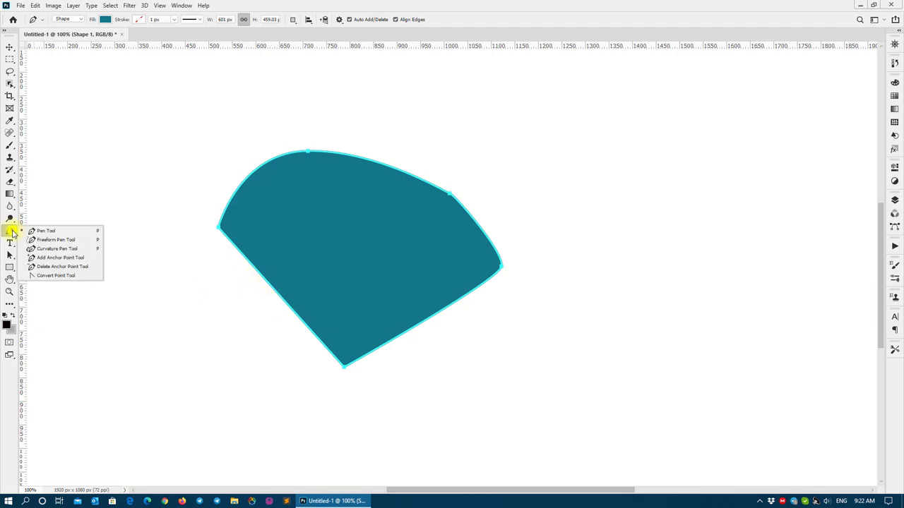
Add anchor points on the fan shape's lower-left, upper-left and lower edges
{"action": "left_click", "coordinate": [56, 258]}
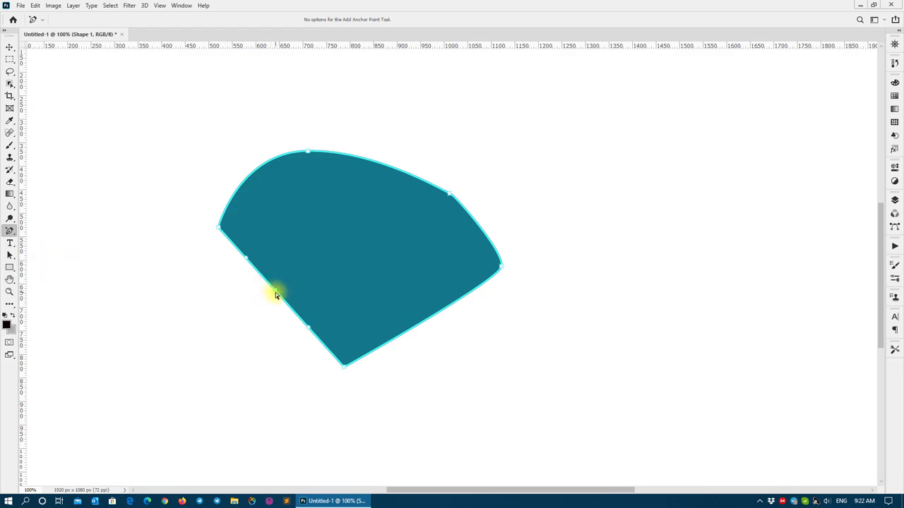
{"action": "left_click", "coordinate": [275, 290]}
{"action": "left_click", "coordinate": [252, 173]}
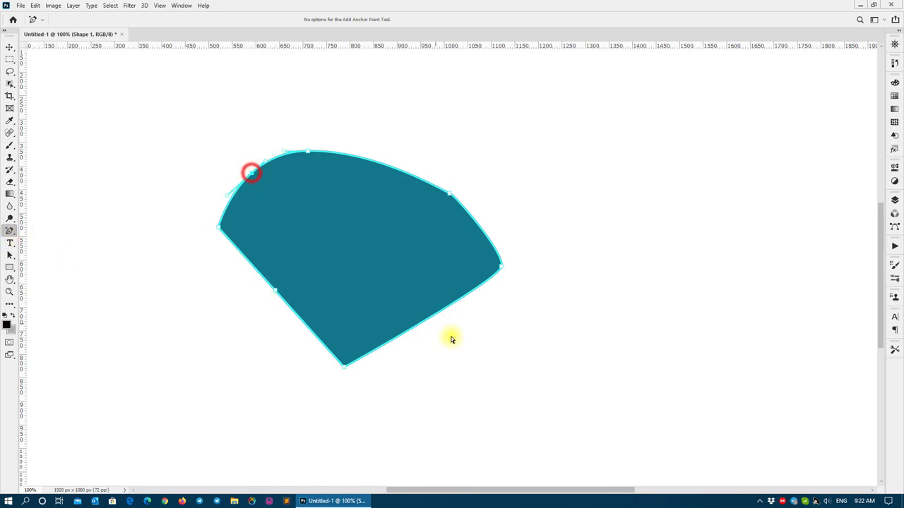
{"action": "left_click", "coordinate": [423, 323]}
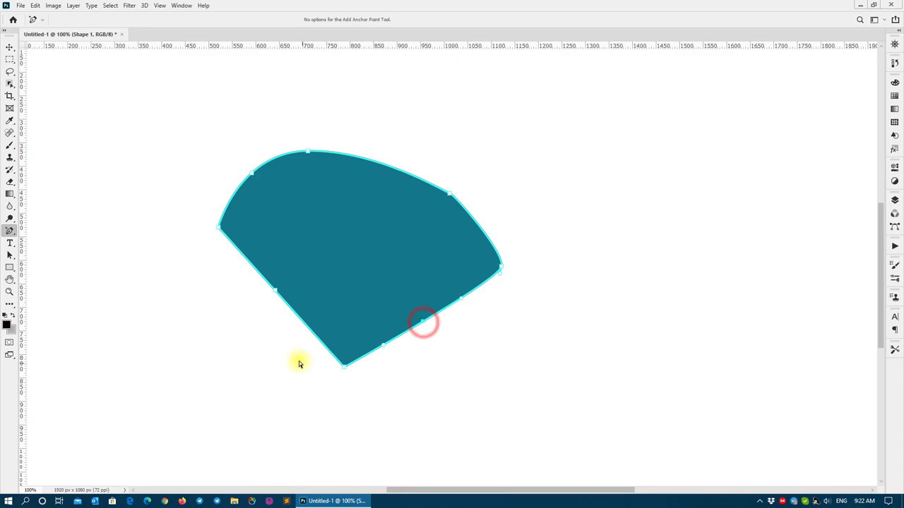
Delete the left, upper-left, top, bottom-edge and right-corner anchors from the fan shape
{"action": "right_click", "coordinate": [10, 230]}
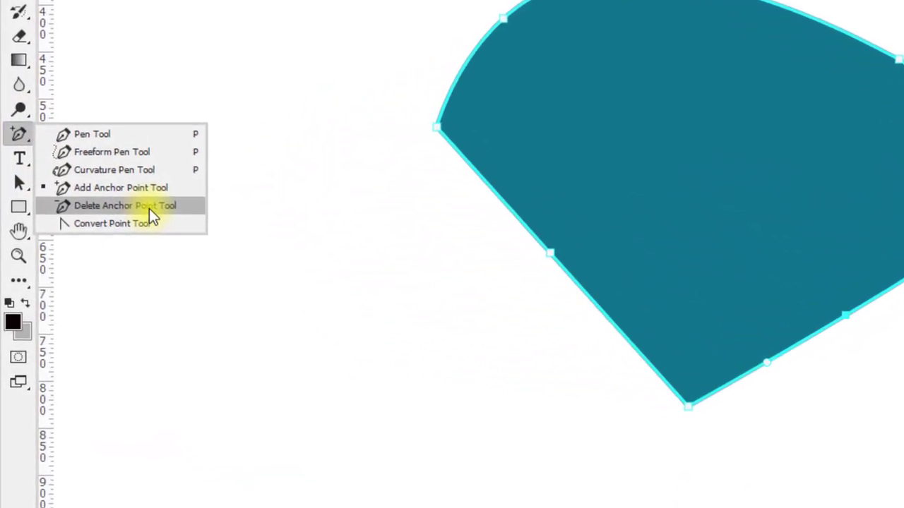
{"action": "left_click", "coordinate": [150, 209]}
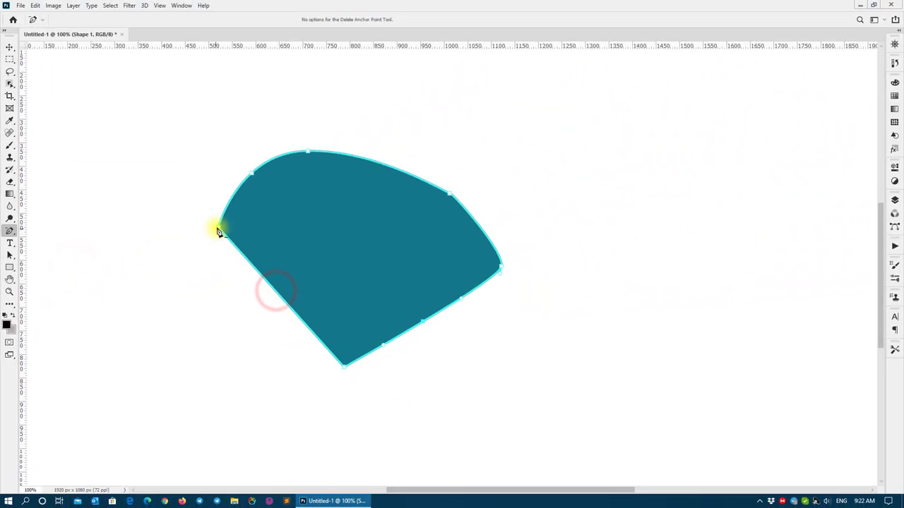
{"action": "left_click", "coordinate": [218, 232]}
{"action": "left_click", "coordinate": [252, 172]}
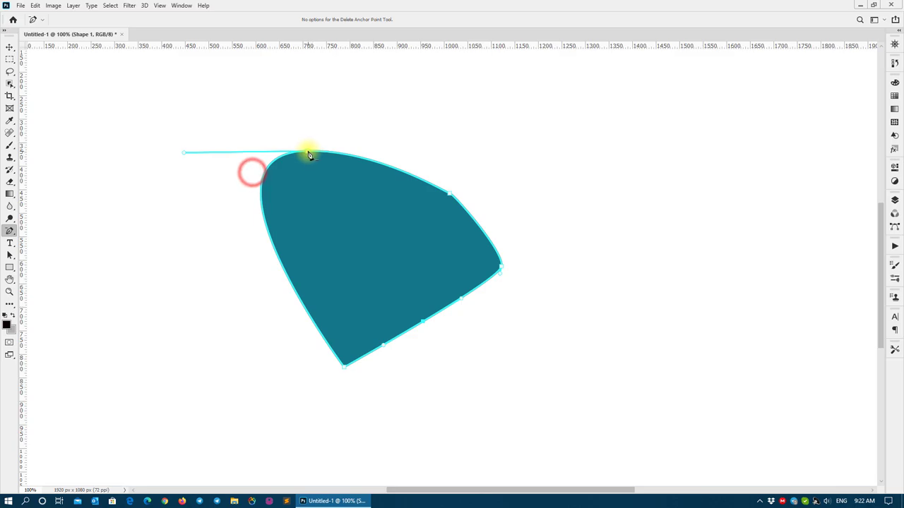
{"action": "left_click", "coordinate": [309, 153]}
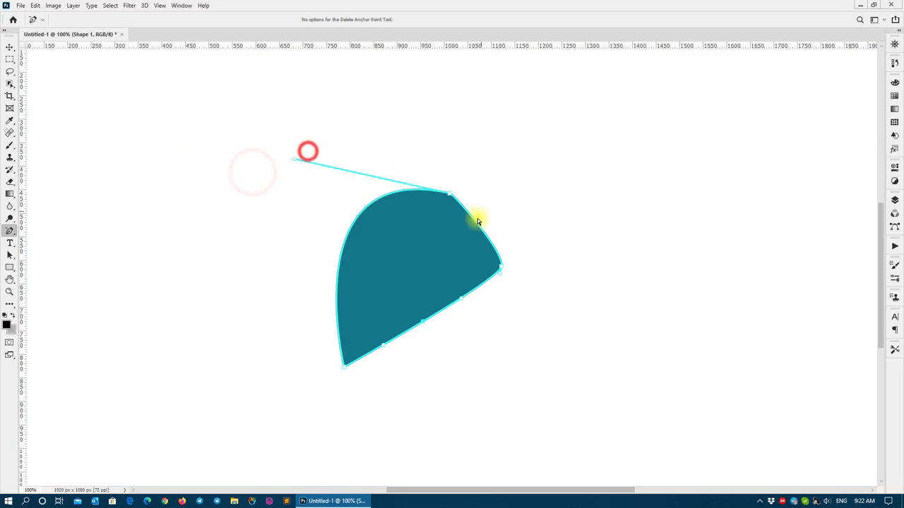
{"action": "left_click", "coordinate": [424, 322]}
{"action": "left_click", "coordinate": [501, 267]}
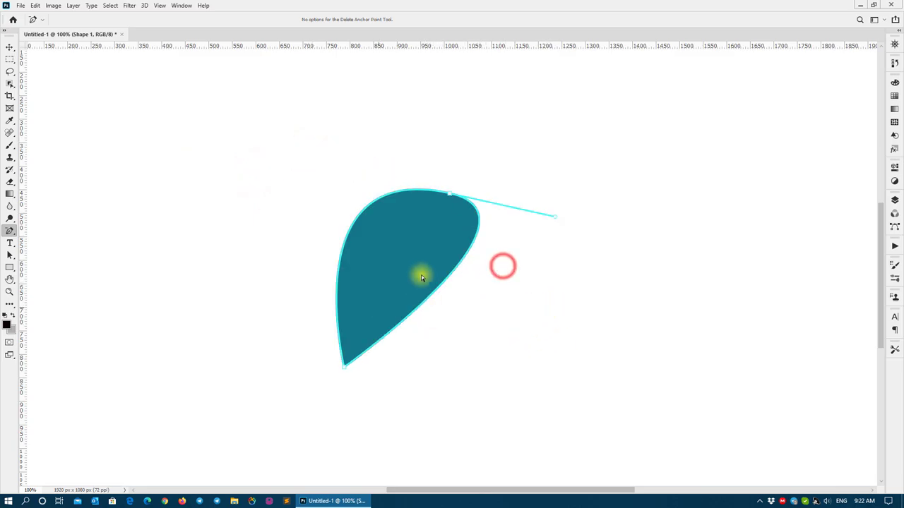
Bend the top anchor into a smooth curve with the Convert Point Tool
{"action": "right_click", "coordinate": [11, 231]}
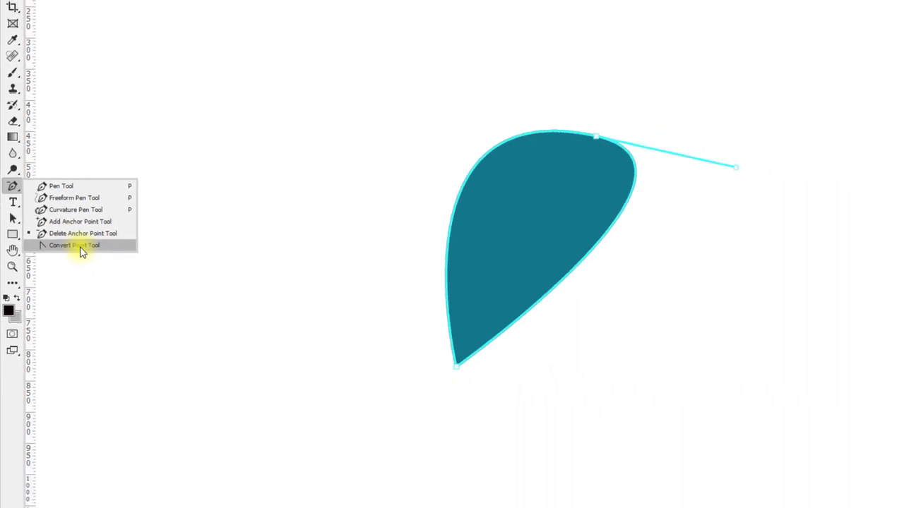
{"action": "left_click", "coordinate": [121, 283]}
{"action": "mouse_move", "coordinate": [599, 138]}
{"action": "left_mouse_down"}
{"action": "mouse_move", "coordinate": [303, 2]}
{"action": "mouse_move", "coordinate": [312, 1]}
{"action": "left_mouse_up"}
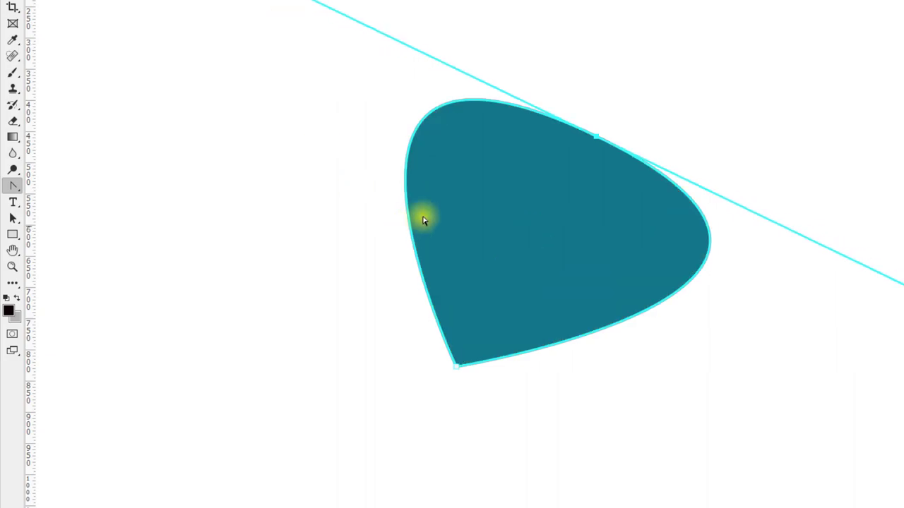
Add new anchor points on the shape's left and lower-right edges
{"action": "left_click", "coordinate": [13, 190]}
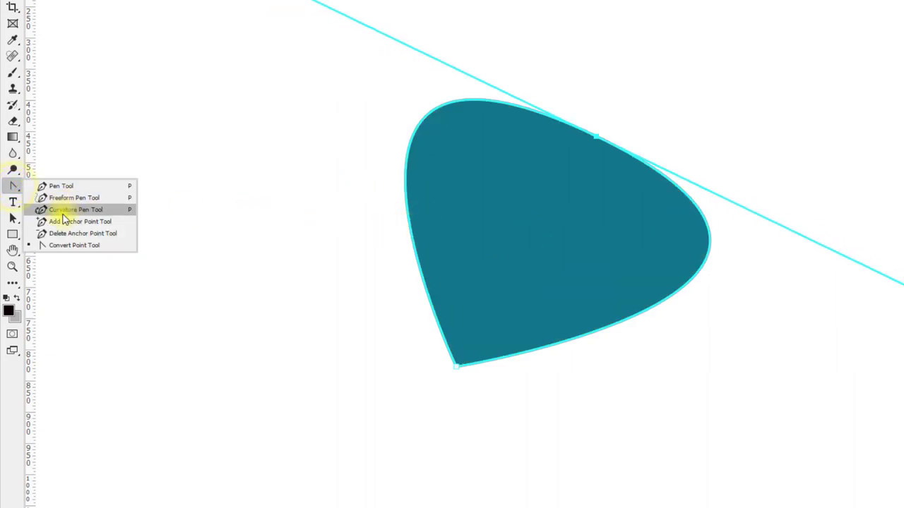
{"action": "left_click", "coordinate": [60, 218]}
{"action": "left_click", "coordinate": [410, 219]}
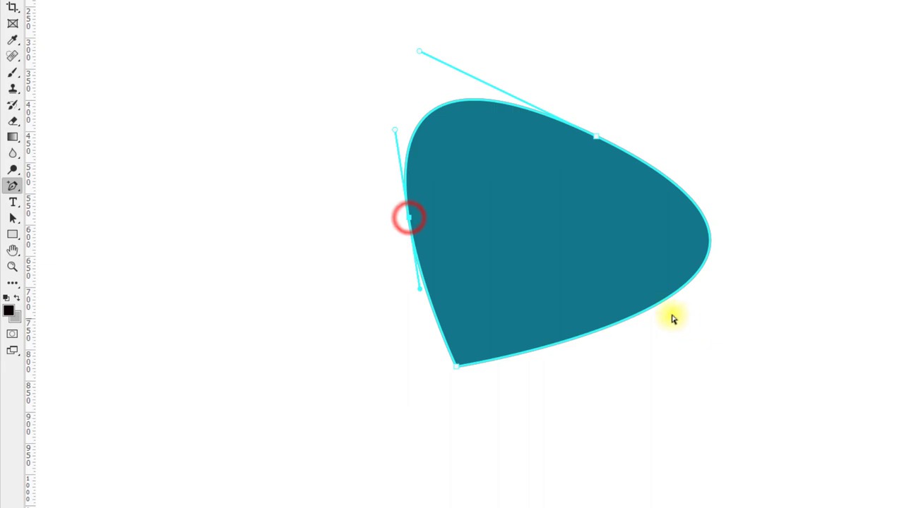
{"action": "left_click", "coordinate": [631, 318]}
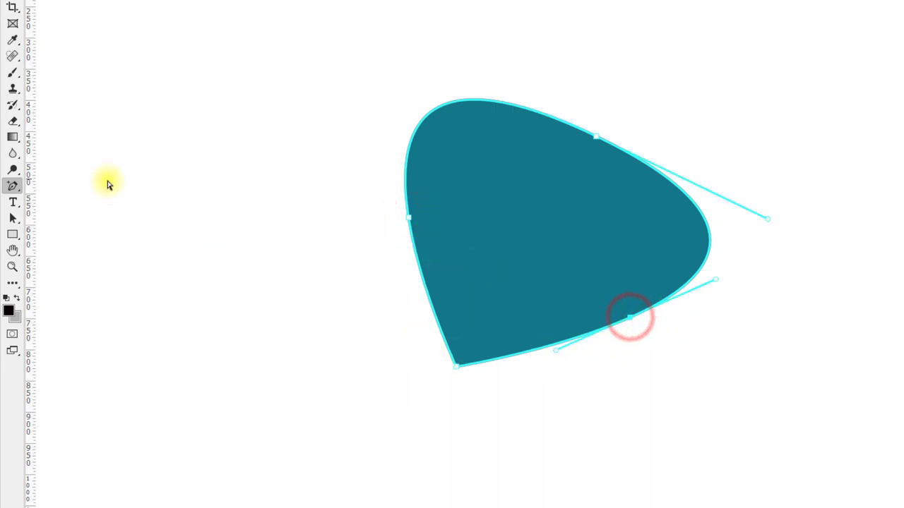
{"action": "left_click", "coordinate": [11, 191]}
{"action": "left_click", "coordinate": [47, 233]}
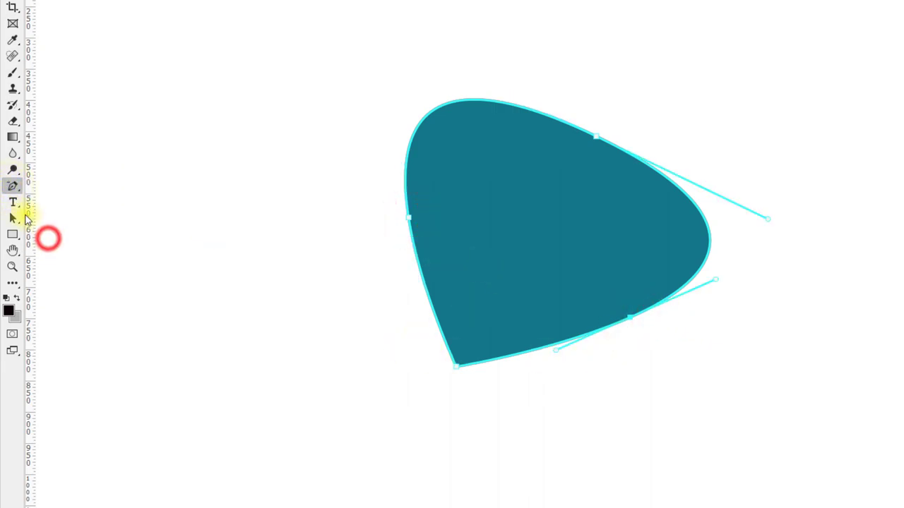
{"action": "left_click", "coordinate": [13, 171]}
Convert the left and lower-right anchors into sharp corner points
{"action": "left_click", "coordinate": [11, 186]}
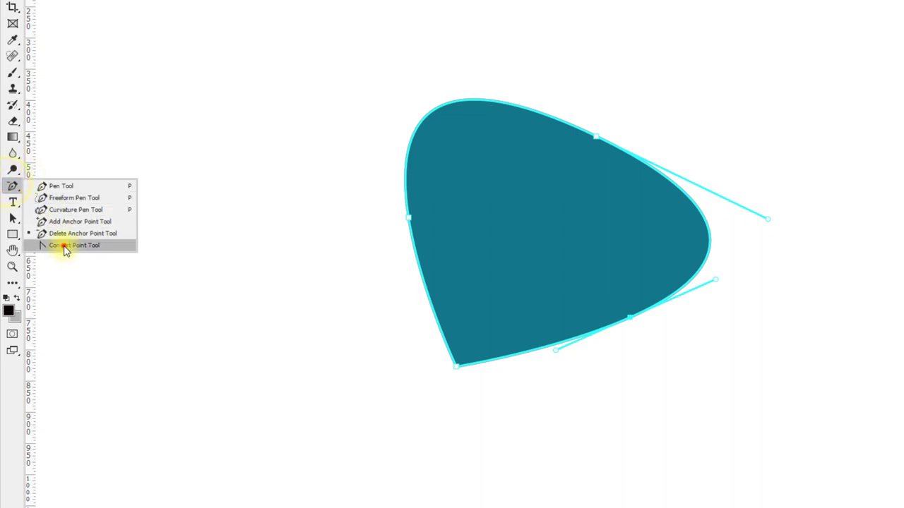
{"action": "left_click", "coordinate": [64, 245]}
{"action": "left_click_drag", "start_coordinate": [409, 219], "coordinate": [414, 277]}
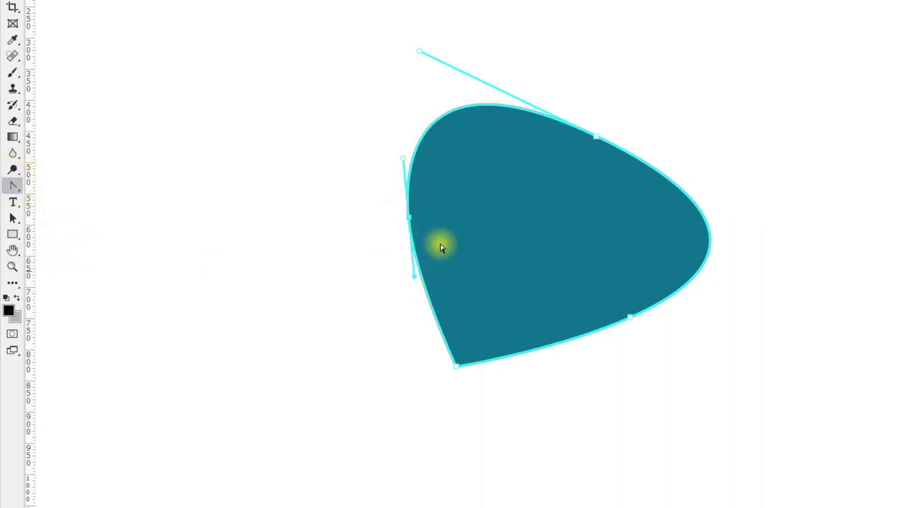
{"action": "left_click", "coordinate": [411, 218]}
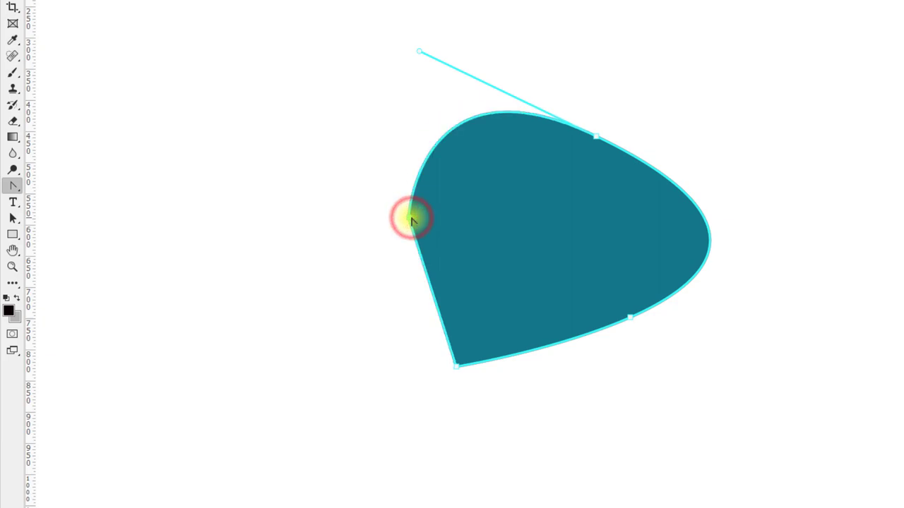
{"action": "left_click", "coordinate": [631, 319]}
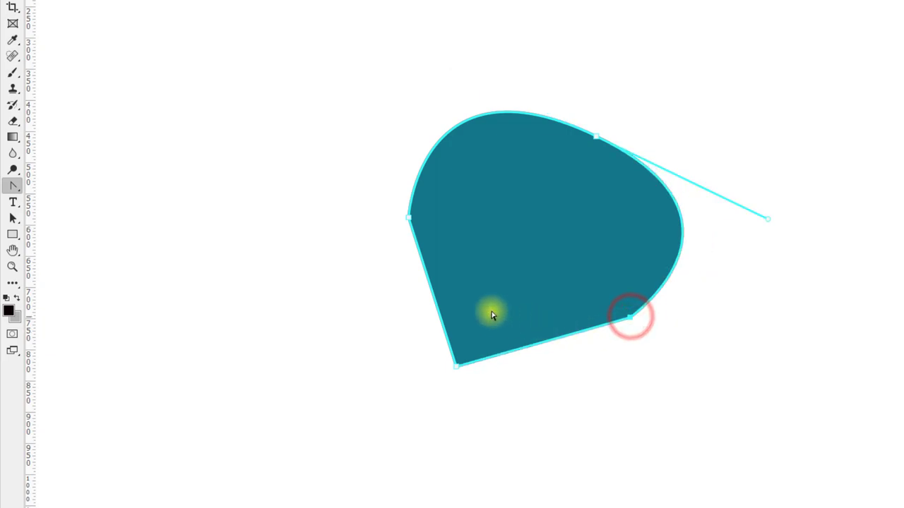
{"action": "right_click", "coordinate": [24, 186]}
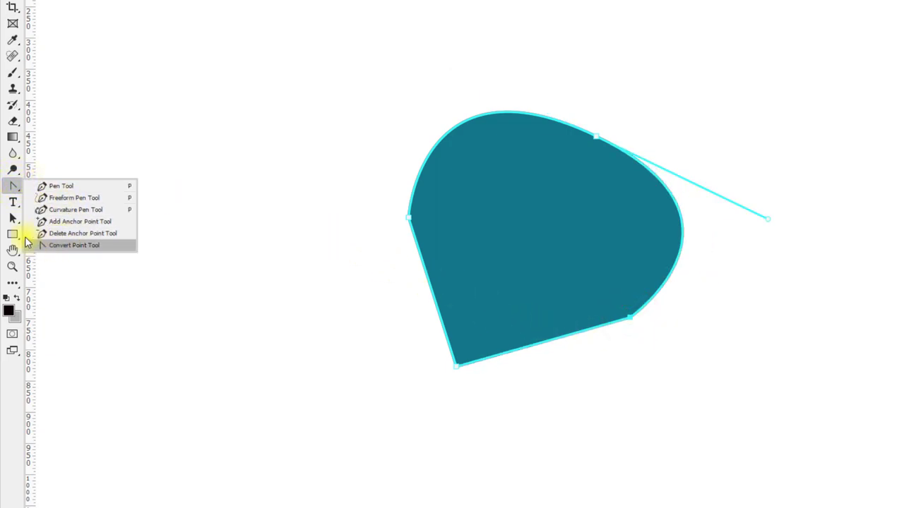
Pull the teal shape's left corner outward and tighten its right curve handle with Direct Selection
{"action": "right_click", "coordinate": [13, 218]}
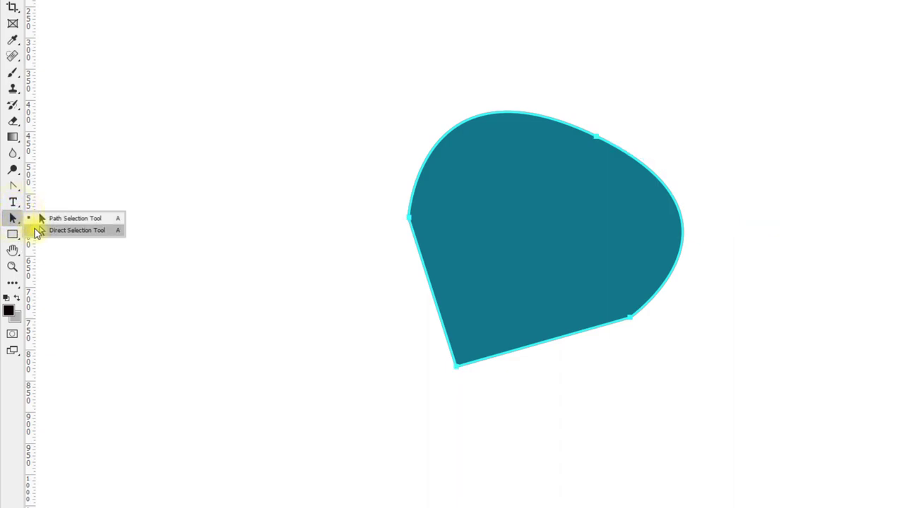
{"action": "left_click", "coordinate": [37, 231]}
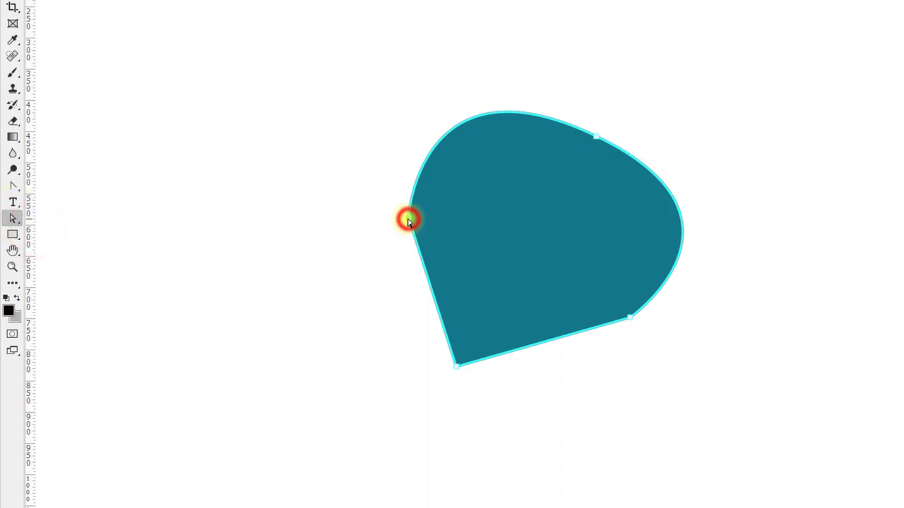
{"action": "left_click_drag", "start_coordinate": [408, 221], "coordinate": [357, 225]}
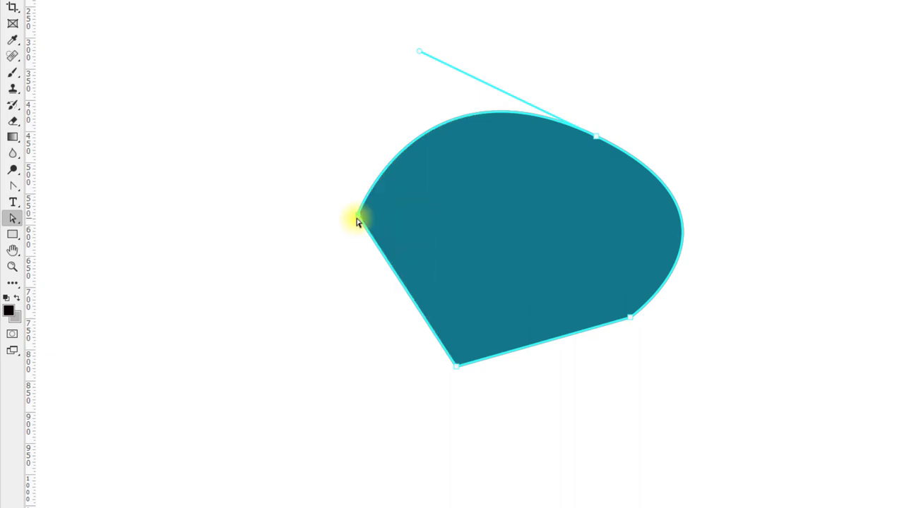
{"action": "left_click", "coordinate": [630, 319]}
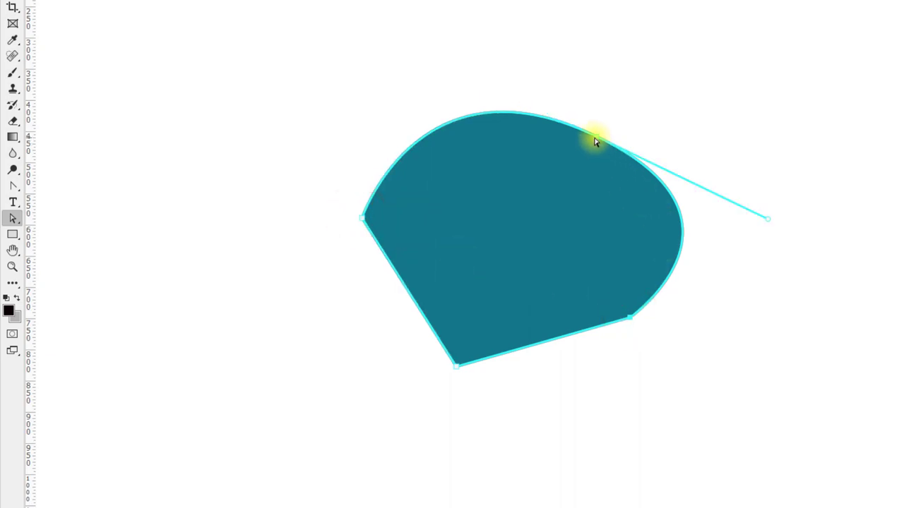
{"action": "left_click", "coordinate": [594, 138]}
{"action": "mouse_move", "coordinate": [768, 220]}
{"action": "left_mouse_down"}
{"action": "mouse_move", "coordinate": [743, 260]}
{"action": "mouse_move", "coordinate": [718, 212]}
{"action": "left_mouse_up"}
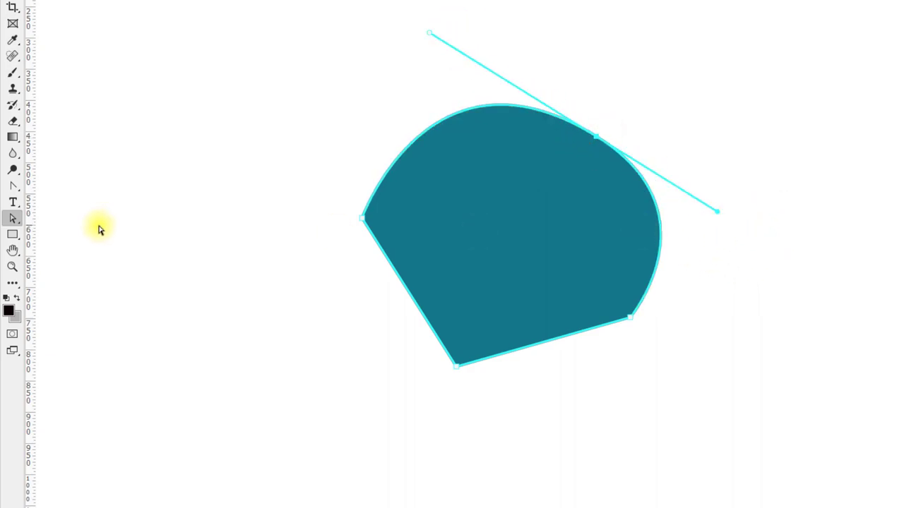
Move the whole teal path up and to the left with Path Selection
{"action": "left_click", "coordinate": [87, 216]}
{"action": "left_click", "coordinate": [486, 238]}
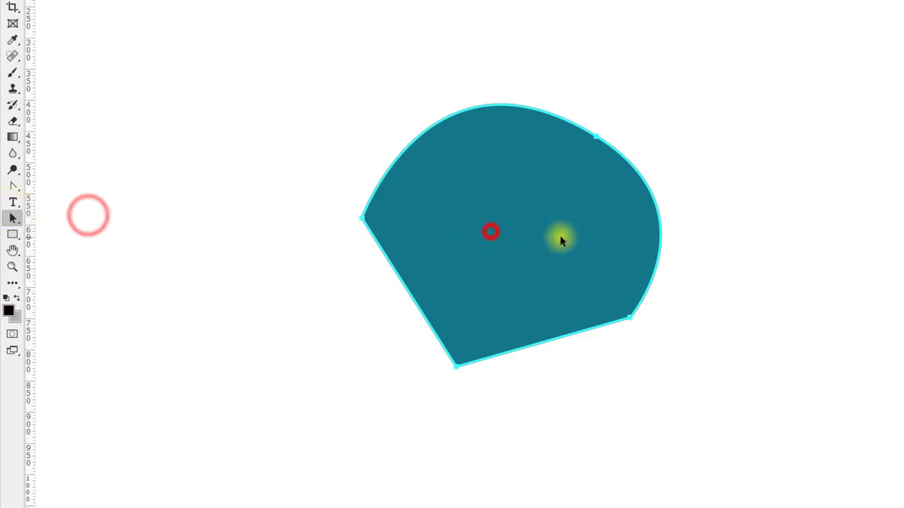
{"action": "mouse_move", "coordinate": [558, 235]}
{"action": "left_mouse_down"}
{"action": "mouse_move", "coordinate": [414, 166]}
{"action": "mouse_move", "coordinate": [619, 226]}
{"action": "mouse_move", "coordinate": [631, 253]}
{"action": "mouse_move", "coordinate": [440, 208]}
{"action": "mouse_move", "coordinate": [556, 260]}
{"action": "mouse_move", "coordinate": [489, 204]}
{"action": "left_mouse_up"}
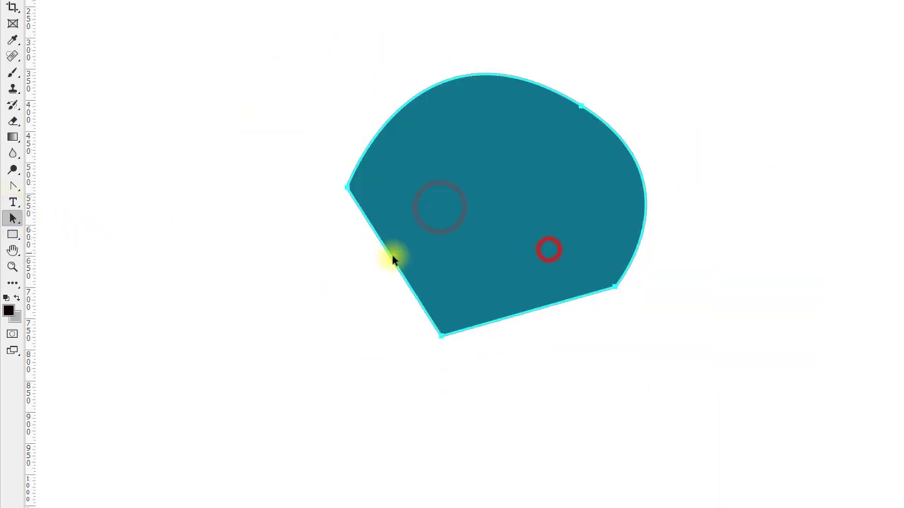
Drag the lower-right anchor up-left, then settle it back near its corner position
{"action": "right_click", "coordinate": [14, 218]}
{"action": "left_click", "coordinate": [46, 228]}
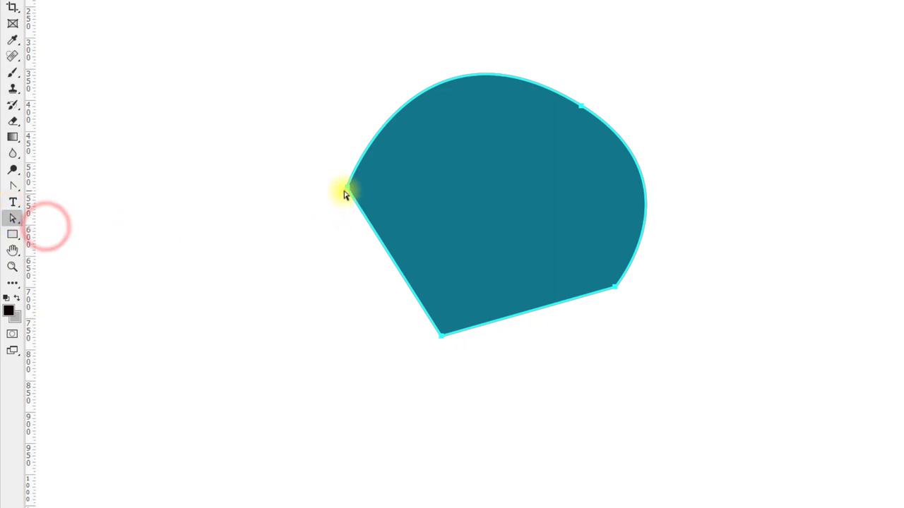
{"action": "left_click", "coordinate": [348, 189]}
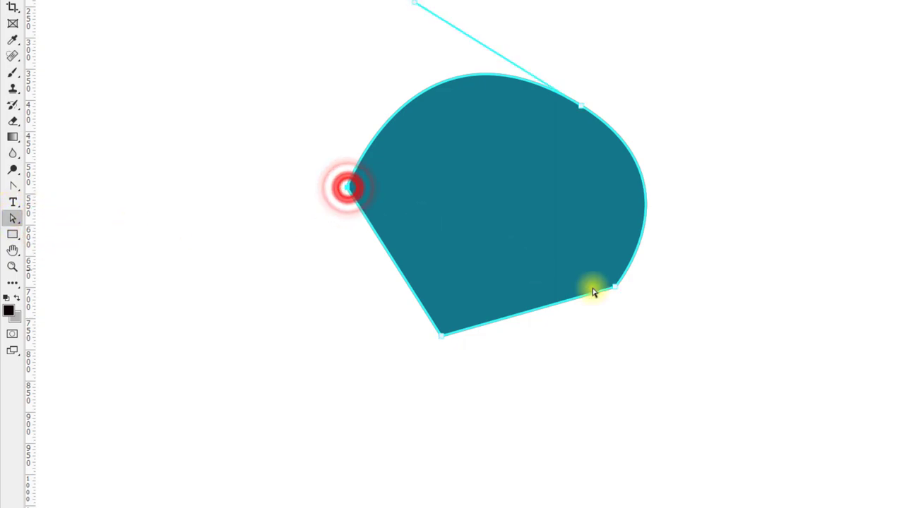
{"action": "left_click", "coordinate": [617, 289]}
{"action": "left_click_drag", "start_coordinate": [617, 288], "coordinate": [528, 250]}
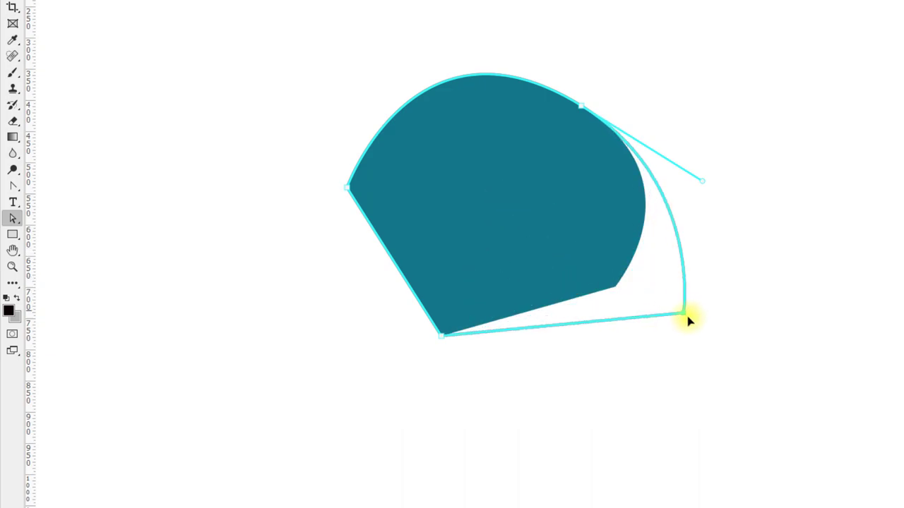
{"action": "mouse_move", "coordinate": [529, 250]}
{"action": "left_mouse_down"}
{"action": "mouse_move", "coordinate": [498, 413]}
{"action": "mouse_move", "coordinate": [619, 283]}
{"action": "left_mouse_up"}
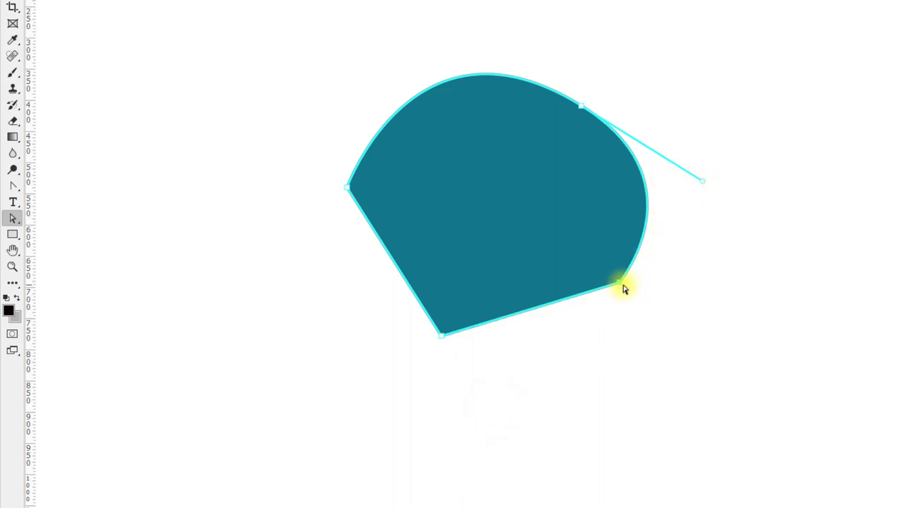
Convert the lower-right corner into a smooth curve, then pull its handle inward to reshape it
{"action": "left_click", "coordinate": [12, 188]}
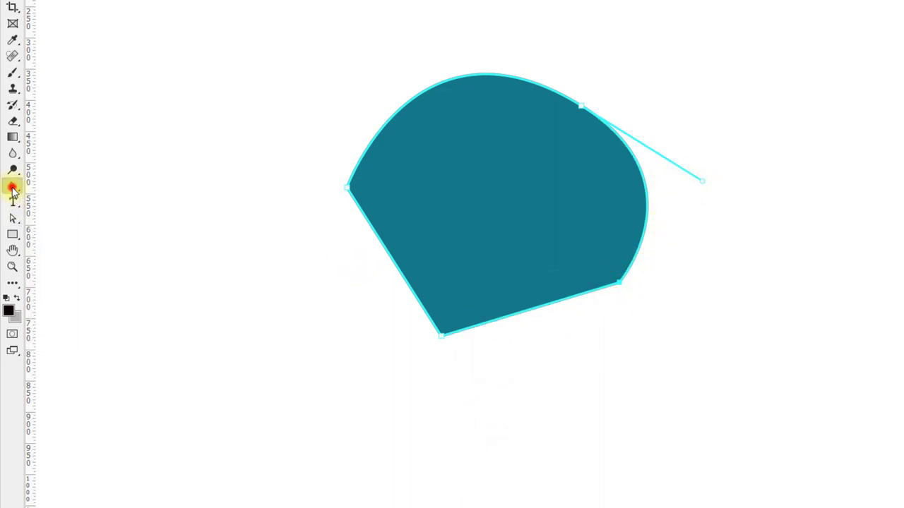
{"action": "left_click", "coordinate": [620, 283]}
{"action": "left_click_drag", "start_coordinate": [612, 302], "coordinate": [697, 224]}
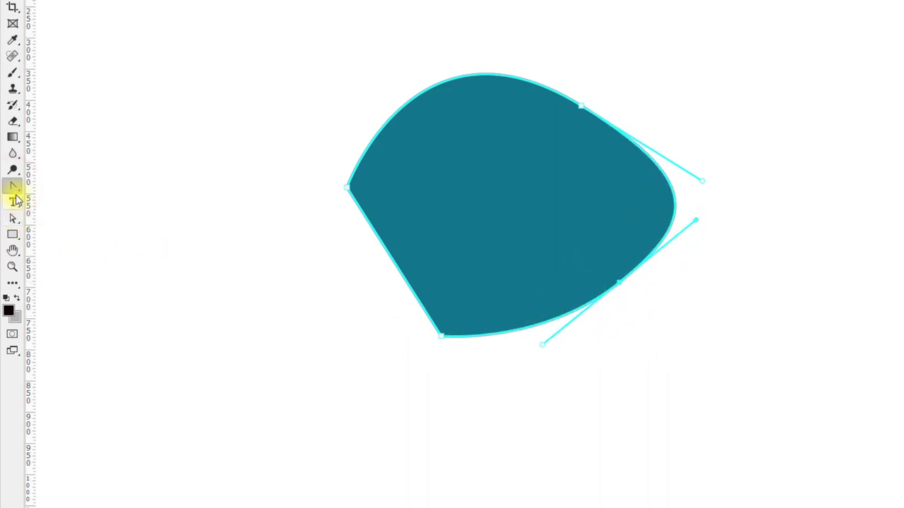
{"action": "left_click", "coordinate": [13, 218]}
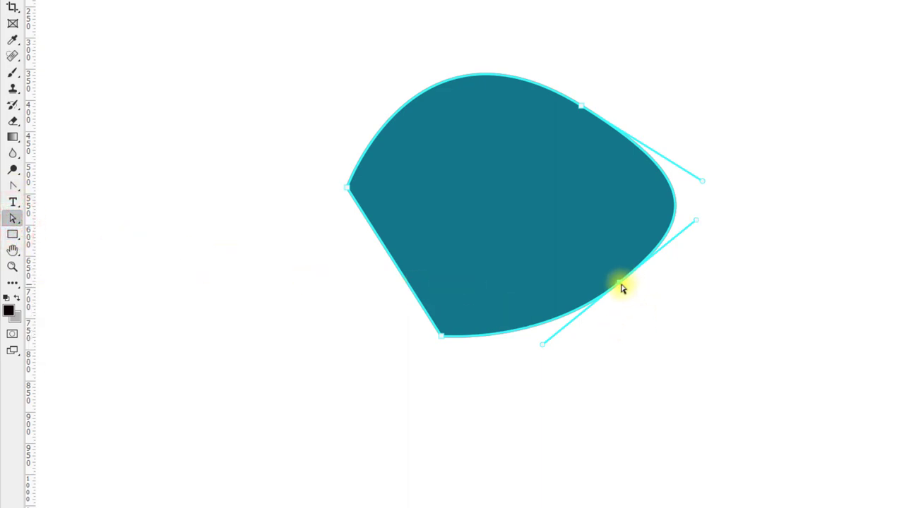
{"action": "left_click_drag", "start_coordinate": [696, 221], "coordinate": [664, 209]}
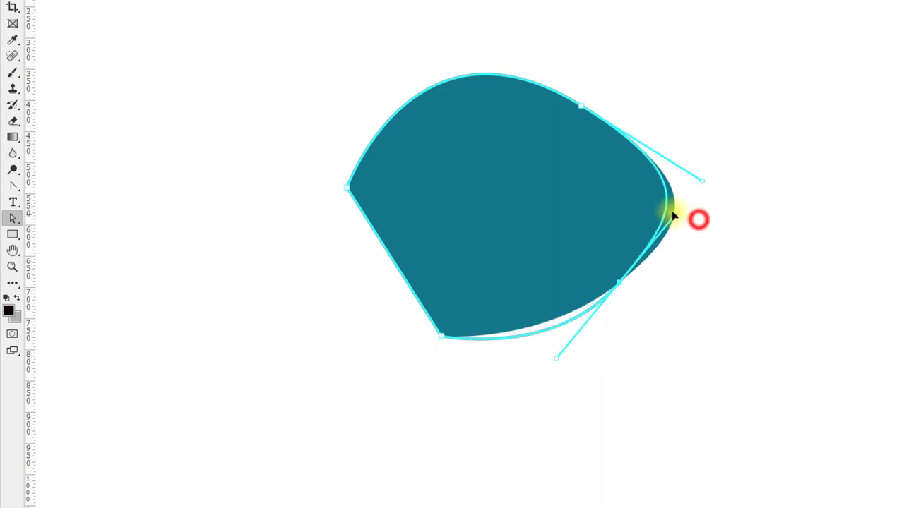
{"action": "left_click", "coordinate": [12, 218]}
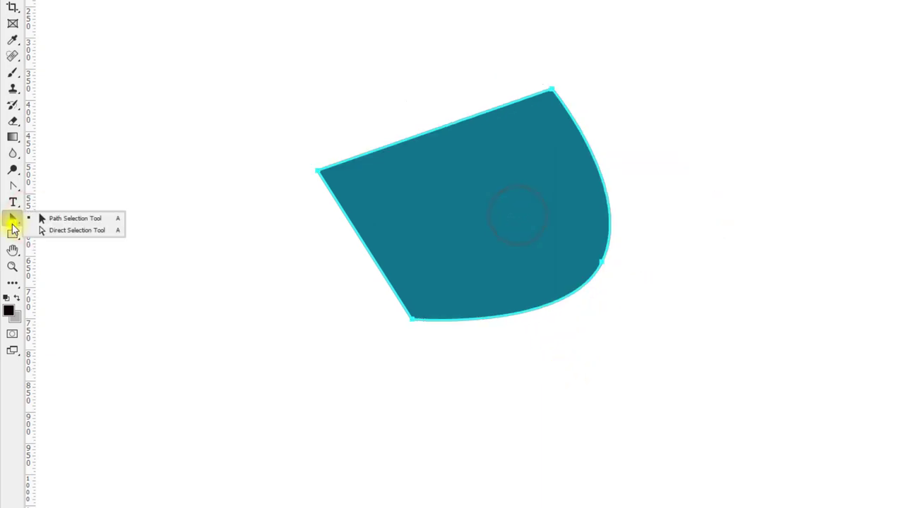
Browse the pen and shape tool lists, then select and deselect the top-left anchor
{"action": "left_click", "coordinate": [13, 187]}
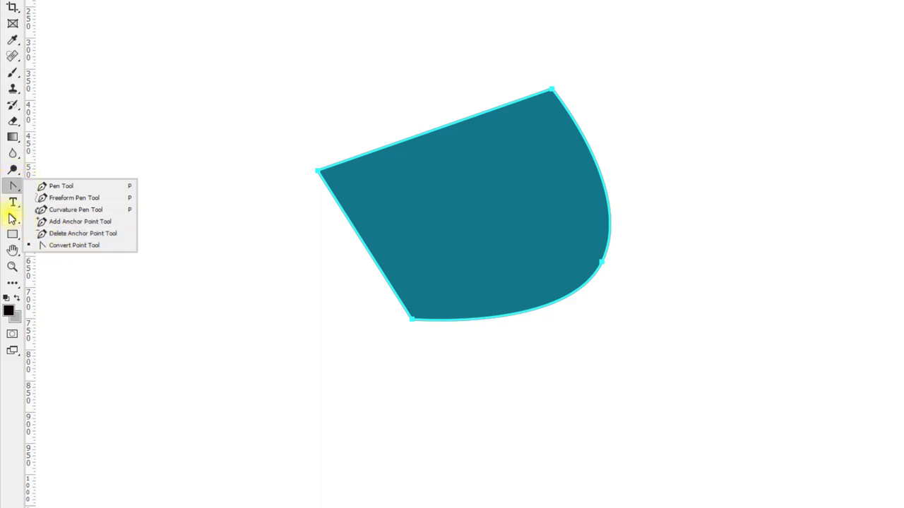
{"action": "left_click", "coordinate": [54, 240]}
{"action": "left_click", "coordinate": [13, 235]}
{"action": "right_click", "coordinate": [13, 235]}
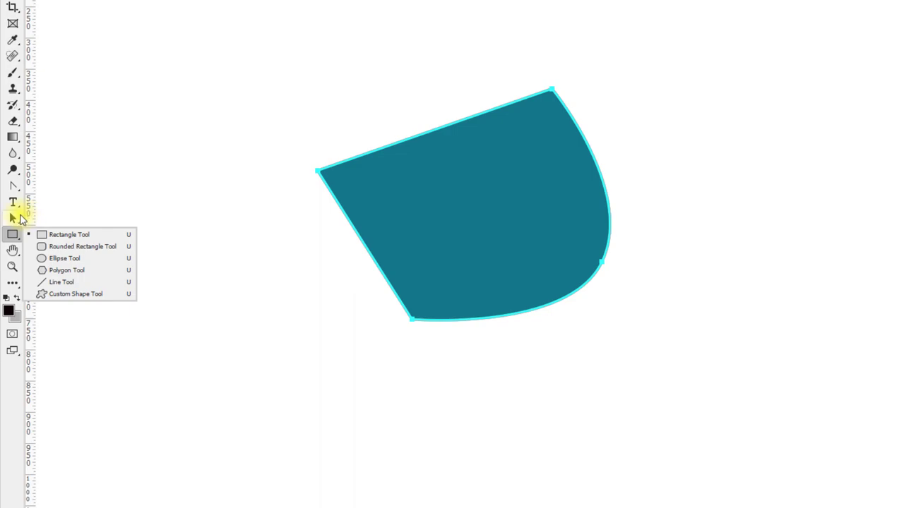
{"action": "left_click", "coordinate": [18, 217]}
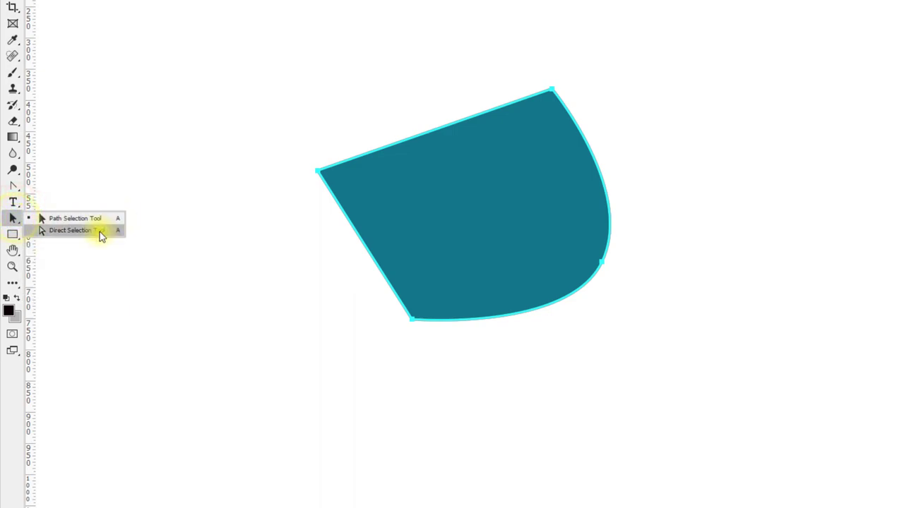
{"action": "left_click", "coordinate": [99, 231]}
{"action": "left_click", "coordinate": [317, 170]}
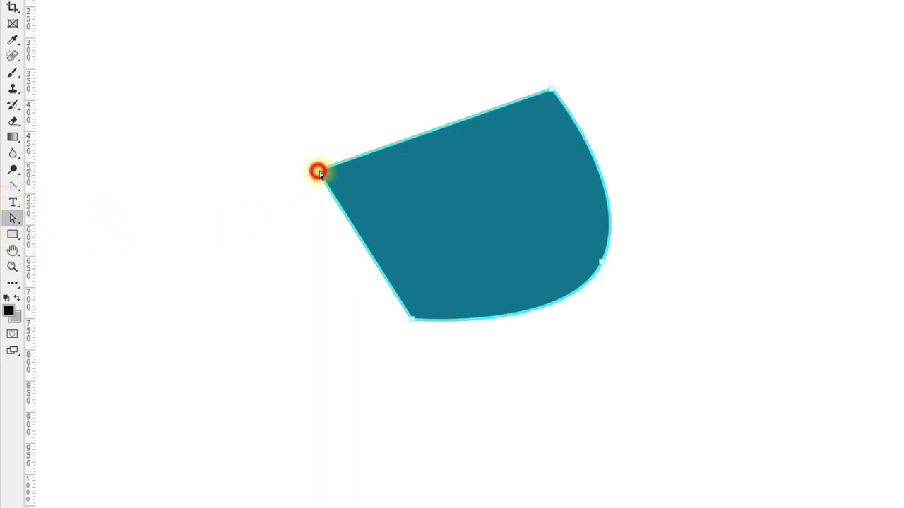
{"action": "left_click", "coordinate": [466, 204]}
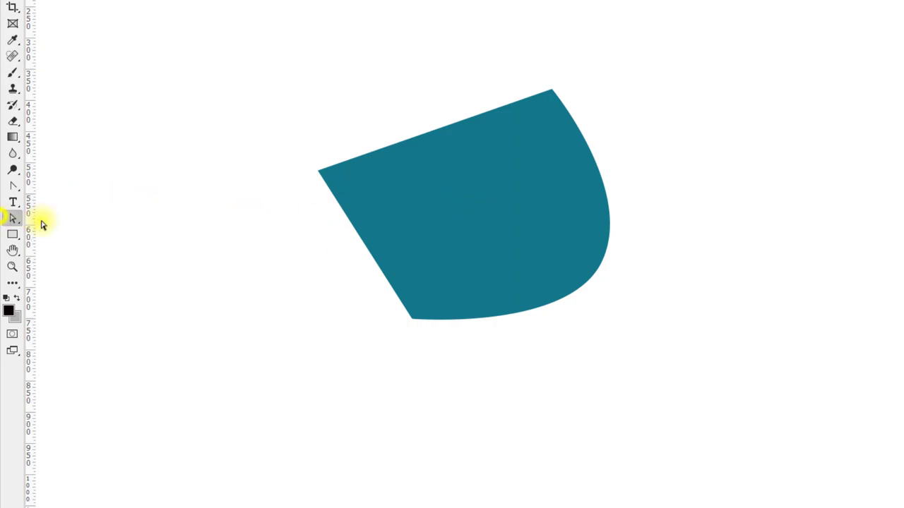
Move the whole teal shape about 124 px right and 67 px down, then deselect it
{"action": "left_click", "coordinate": [14, 222]}
{"action": "left_click", "coordinate": [51, 217]}
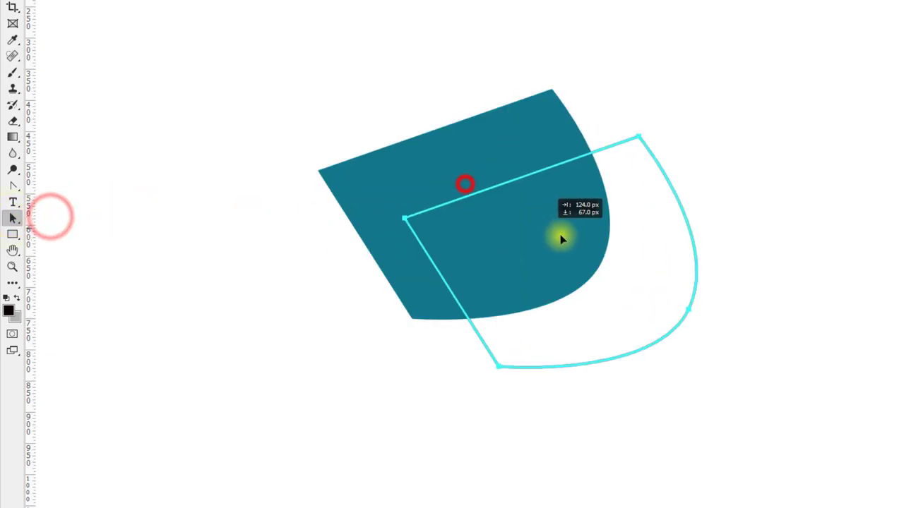
{"action": "left_click_drag", "start_coordinate": [464, 184], "coordinate": [568, 241]}
{"action": "left_click", "coordinate": [364, 215]}
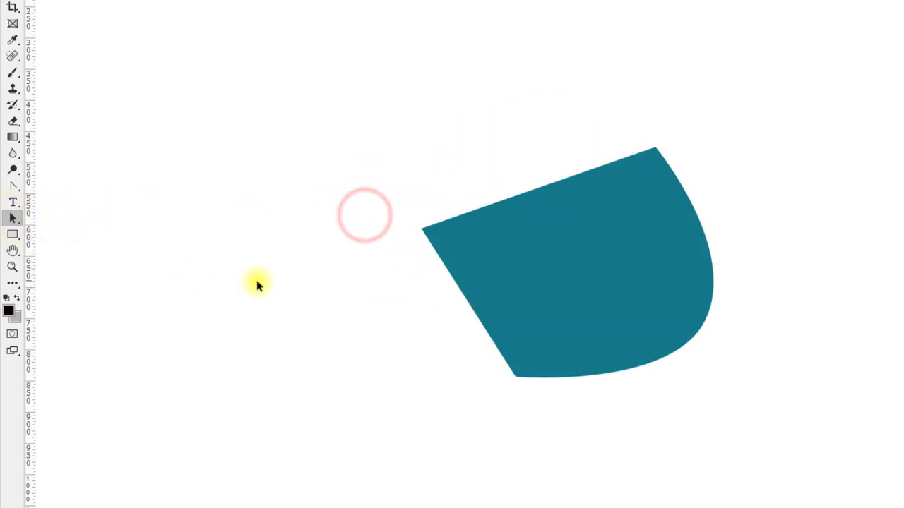
{"action": "left_click", "coordinate": [283, 235]}
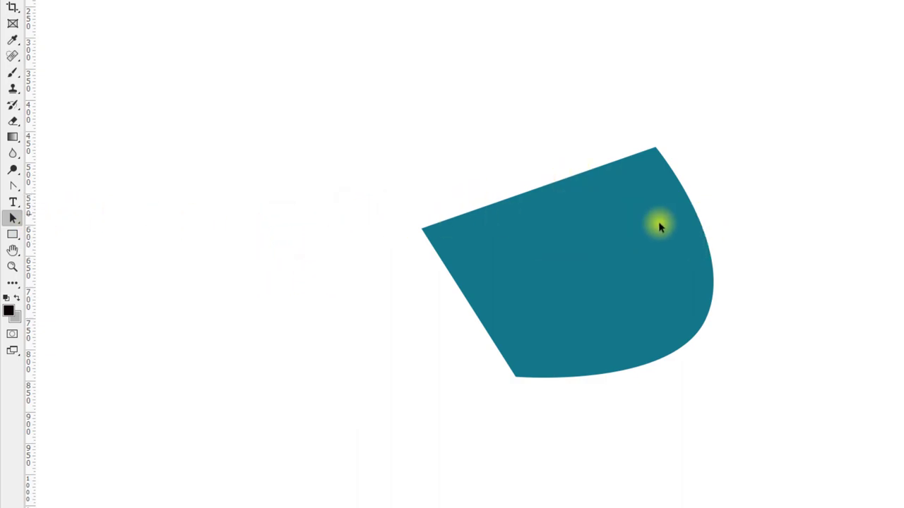
{"action": "left_click", "coordinate": [271, 178]}
{"action": "left_click", "coordinate": [12, 184]}
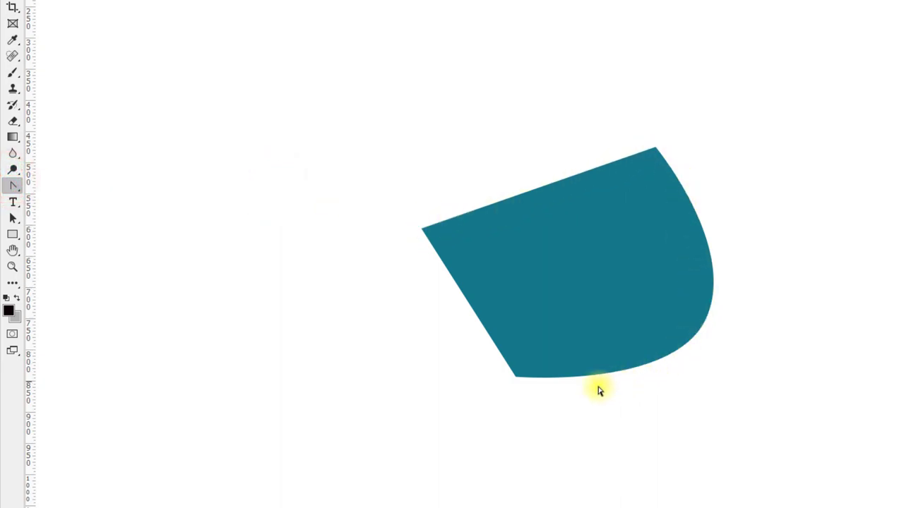
{"action": "left_click", "coordinate": [10, 254]}
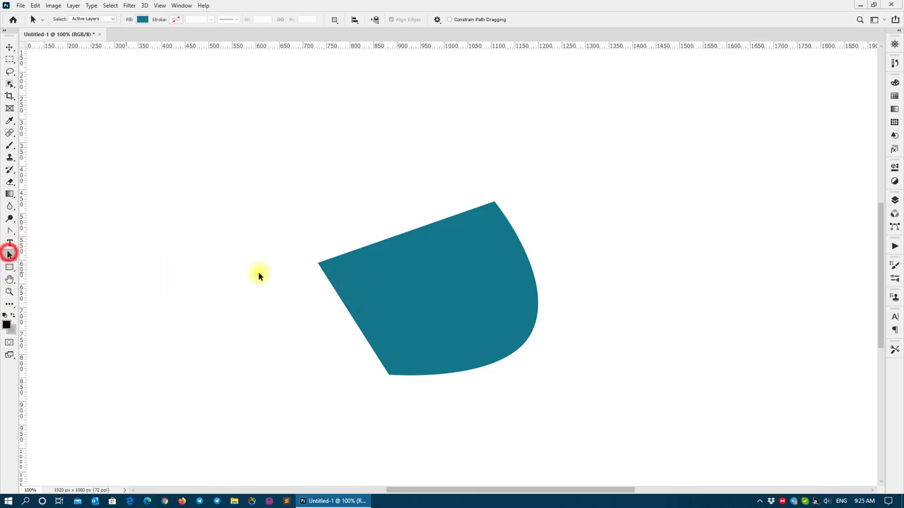
Select the teal shape and move it left and slightly up with the Move Tool
{"action": "right_click", "coordinate": [368, 276]}
{"action": "left_click", "coordinate": [370, 270]}
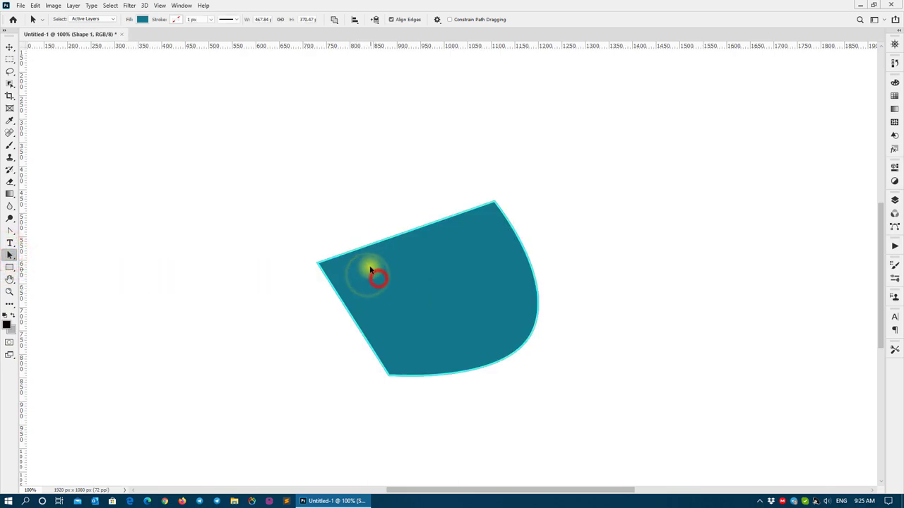
{"action": "left_click", "coordinate": [9, 48]}
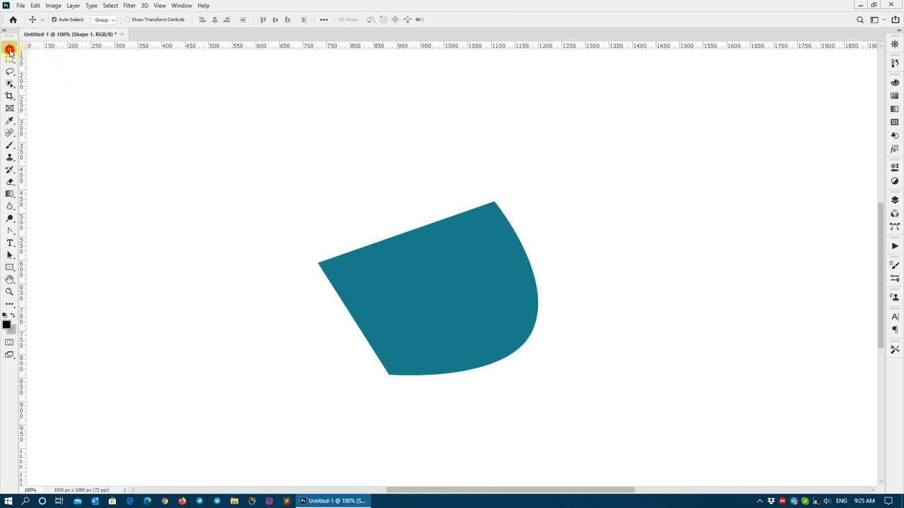
{"action": "left_click_drag", "start_coordinate": [389, 280], "coordinate": [307, 264]}
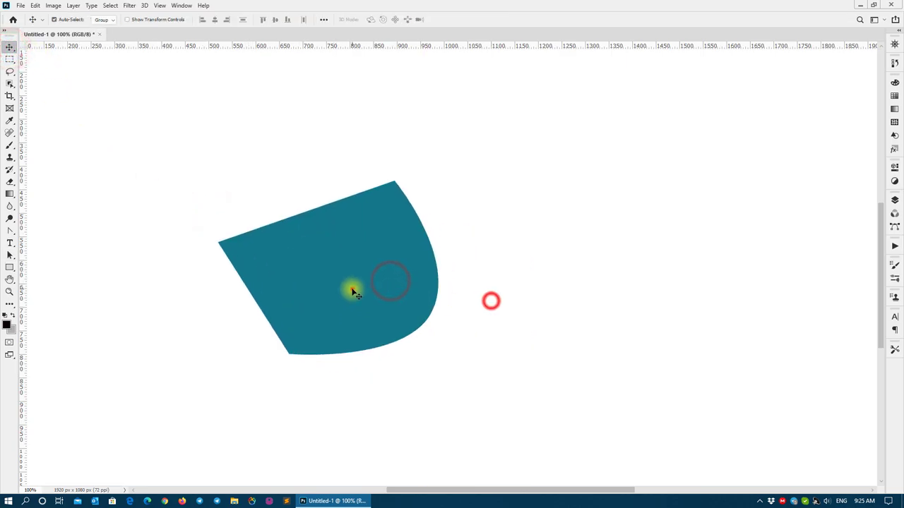
Drag the teal shape right and down, then nudge it slightly higher on the canvas
{"action": "left_click", "coordinate": [10, 231]}
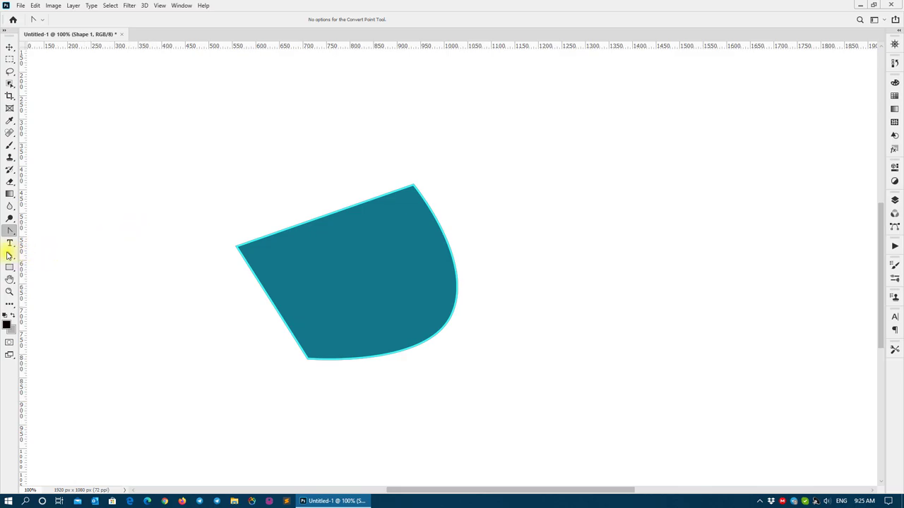
{"action": "left_click", "coordinate": [9, 255]}
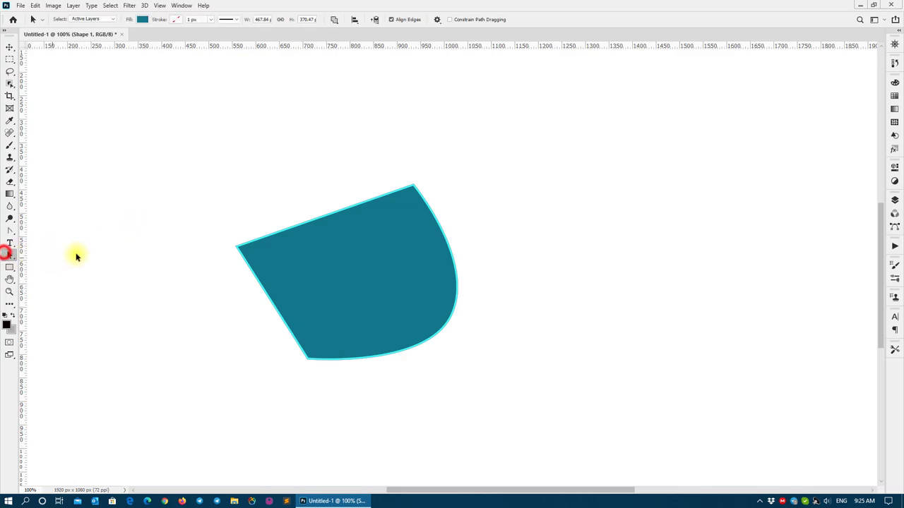
{"action": "left_click", "coordinate": [9, 228]}
{"action": "left_click", "coordinate": [9, 251]}
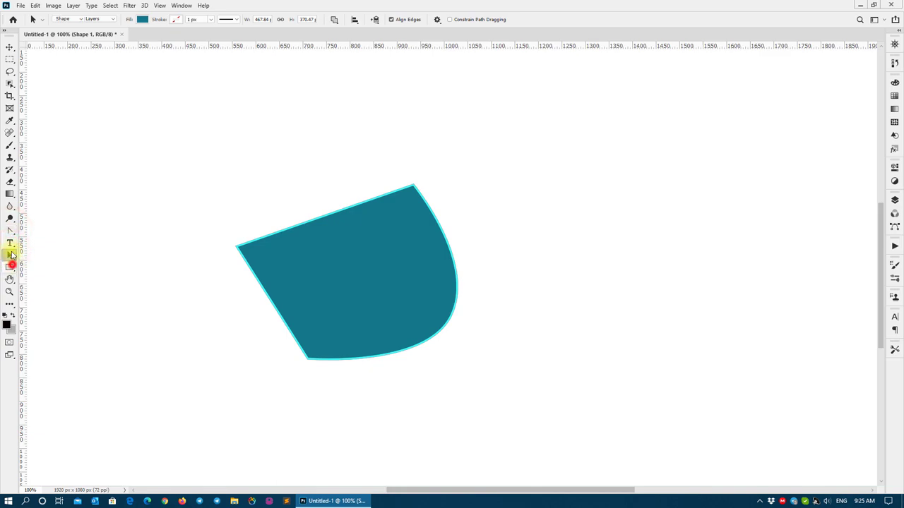
{"action": "left_click", "coordinate": [10, 231]}
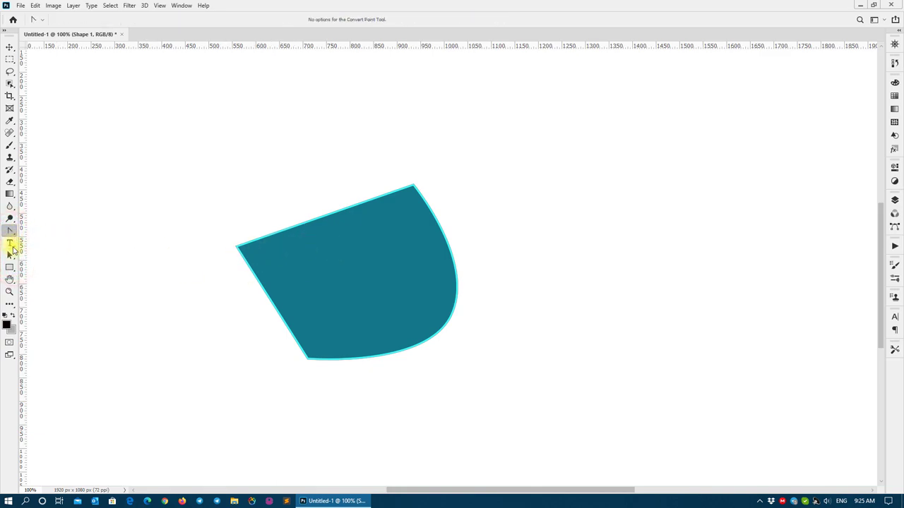
{"action": "left_click", "coordinate": [8, 256]}
{"action": "left_click", "coordinate": [10, 46]}
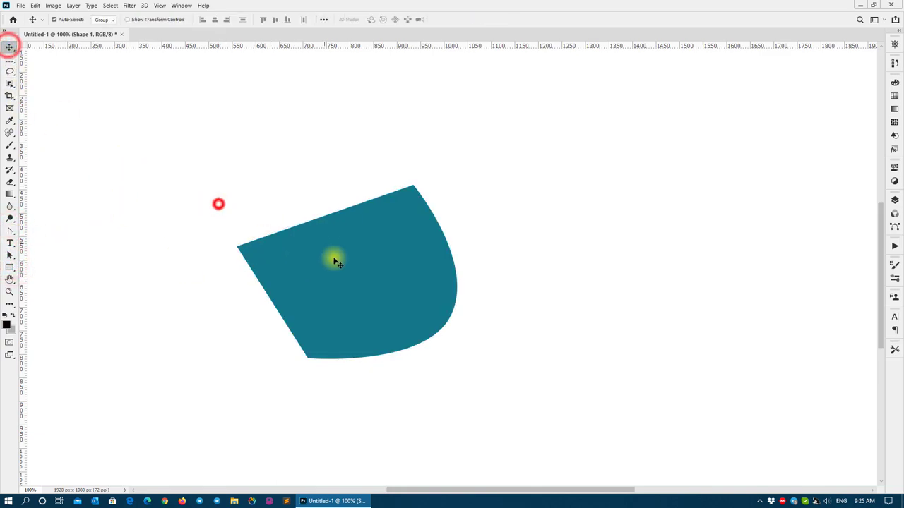
{"action": "left_click_drag", "start_coordinate": [332, 259], "coordinate": [412, 277]}
{"action": "left_click", "coordinate": [8, 256]}
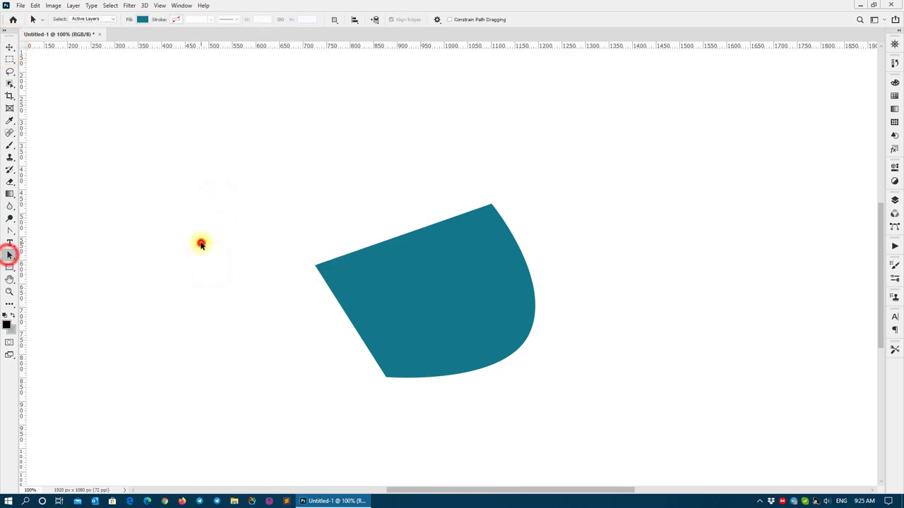
{"action": "left_click", "coordinate": [10, 48]}
{"action": "left_click_drag", "start_coordinate": [432, 301], "coordinate": [438, 286]}
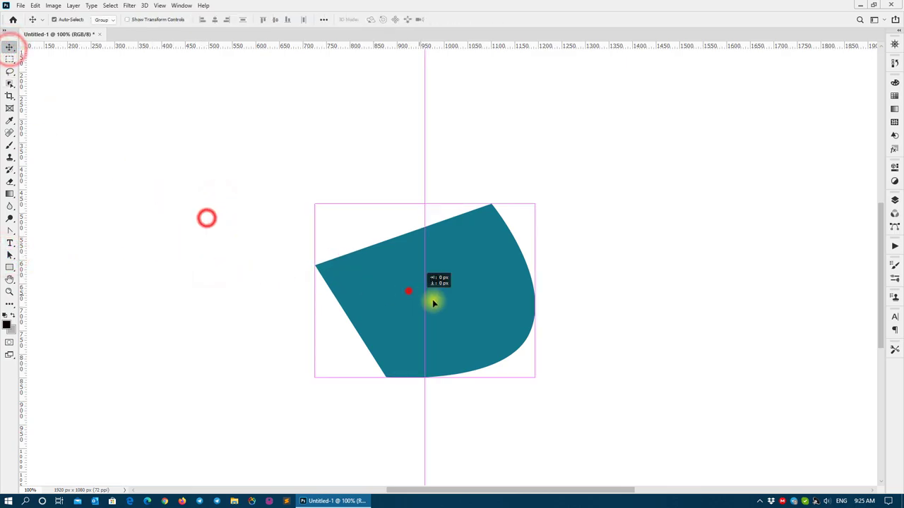
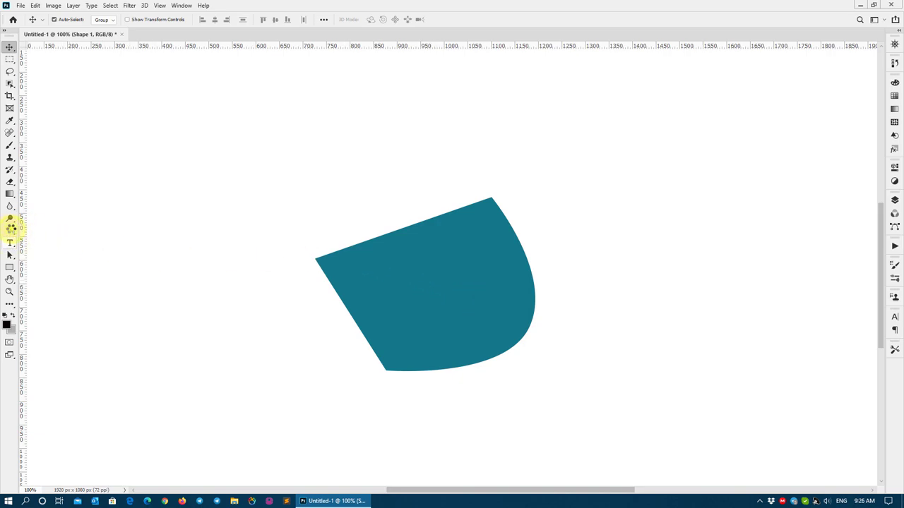
Delete the teal Shape 1 layer and fit the empty canvas on screen
{"action": "left_click", "coordinate": [10, 226]}
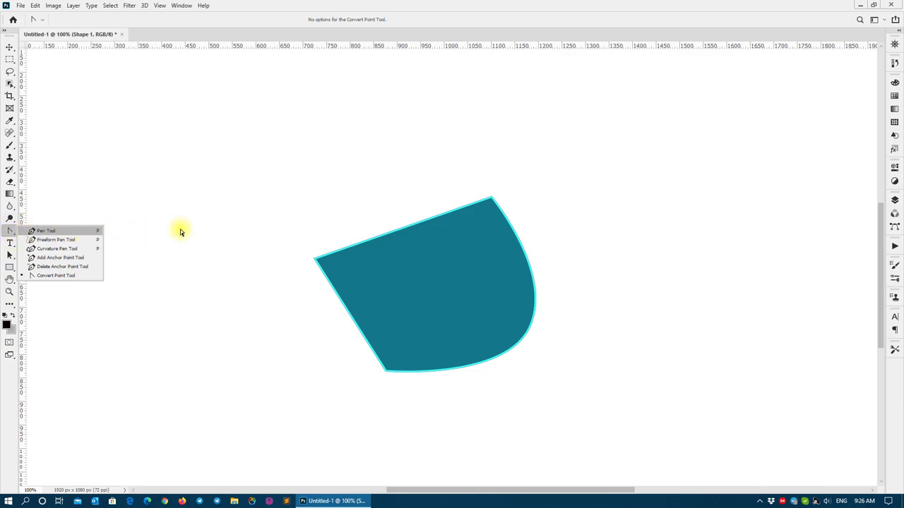
{"action": "left_click", "coordinate": [432, 288]}
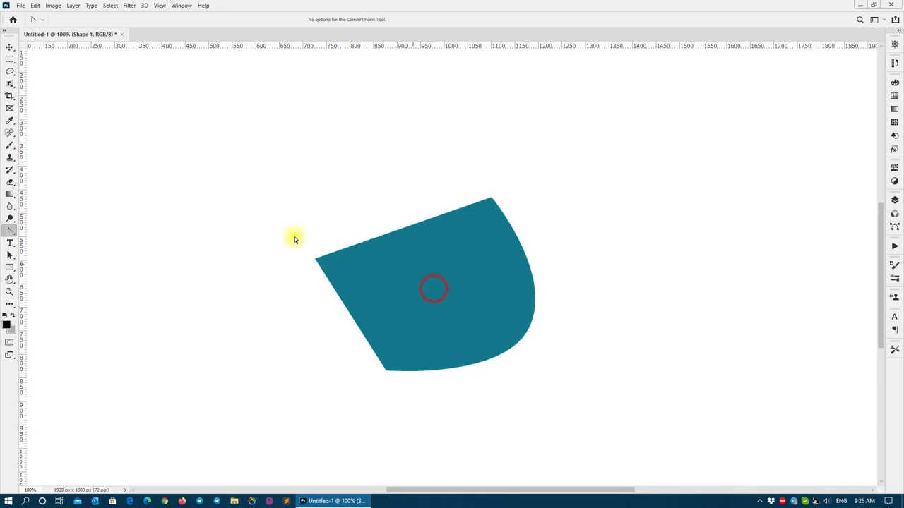
{"action": "left_click", "coordinate": [9, 47]}
{"action": "left_click_drag", "start_coordinate": [511, 282], "coordinate": [470, 245]}
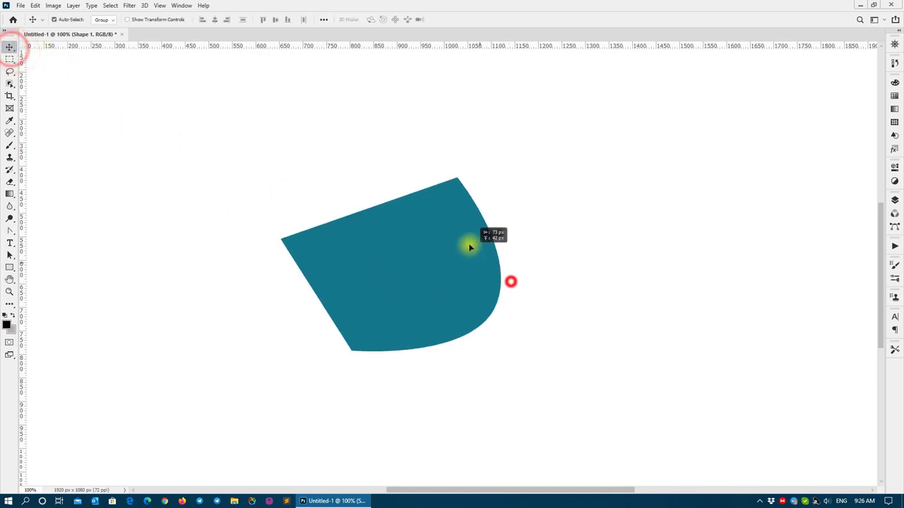
{"action": "key", "text": "Delete"}
{"action": "key", "text": "ctrl+0"}
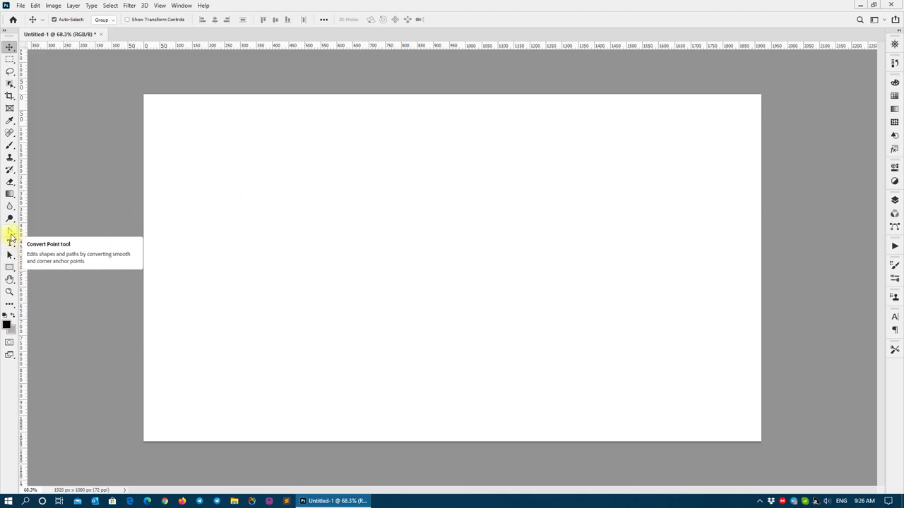
Draw a closed wavy teal shape along the bottom of the canvas with the Pen tool
{"action": "left_click", "coordinate": [10, 233]}
{"action": "left_click", "coordinate": [41, 231]}
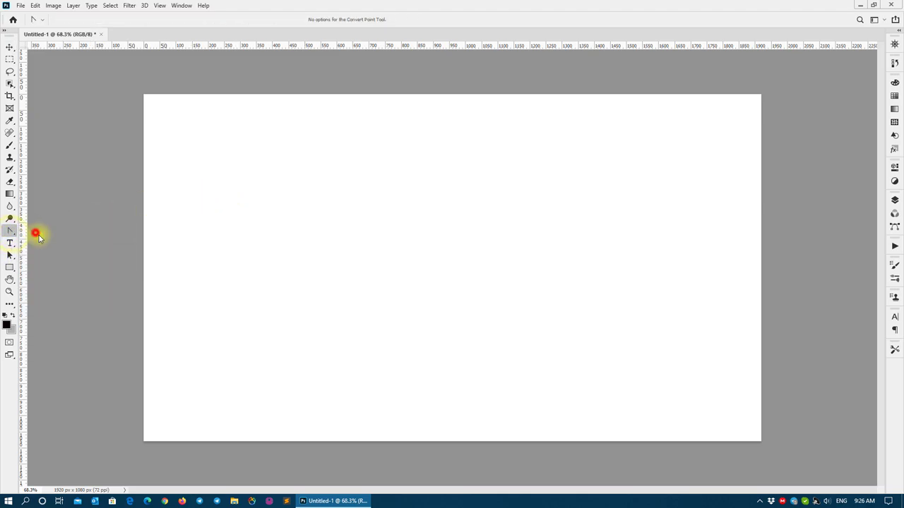
{"action": "left_click", "coordinate": [144, 312]}
{"action": "left_click_drag", "start_coordinate": [342, 334], "coordinate": [352, 359]}
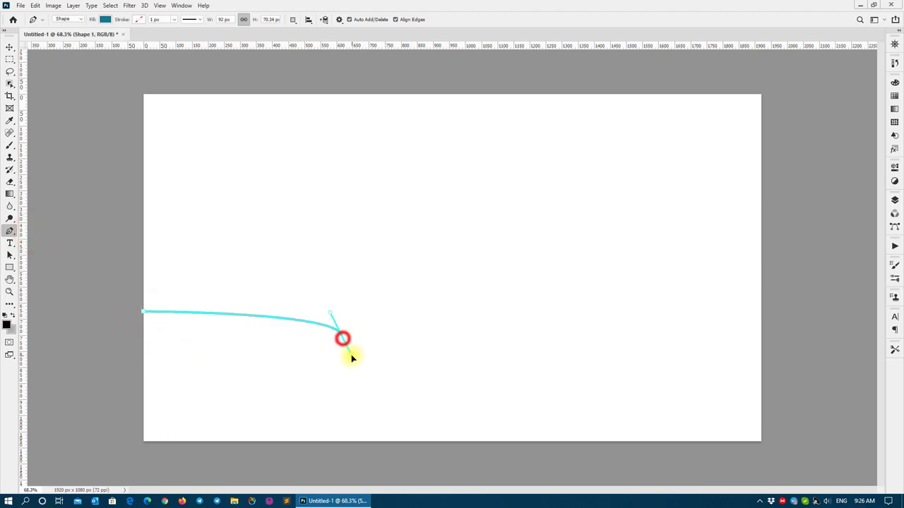
{"action": "left_click_drag", "start_coordinate": [422, 364], "coordinate": [456, 356]}
{"action": "left_click_drag", "start_coordinate": [541, 349], "coordinate": [571, 363]}
{"action": "mouse_move", "coordinate": [620, 385]}
{"action": "left_mouse_down"}
{"action": "mouse_move", "coordinate": [634, 402]}
{"action": "mouse_move", "coordinate": [728, 420]}
{"action": "mouse_move", "coordinate": [754, 434]}
{"action": "left_mouse_up"}
{"action": "left_click", "coordinate": [761, 441]}
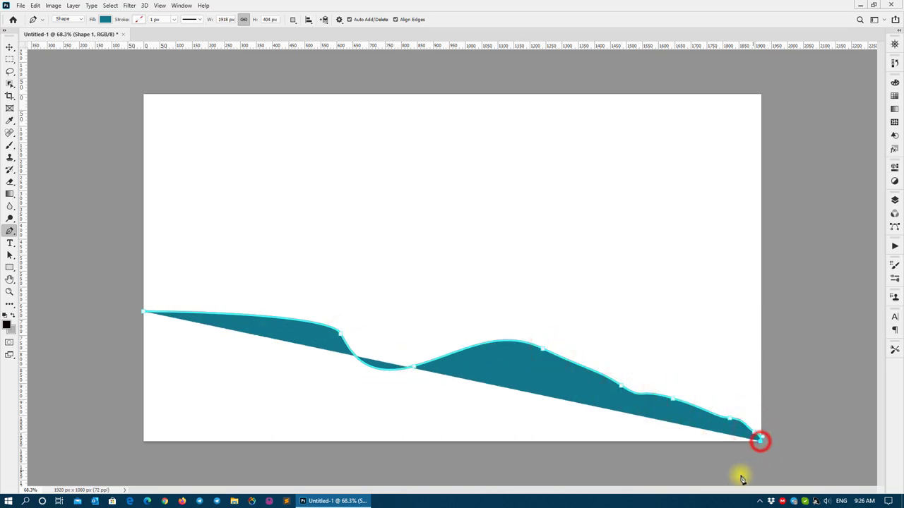
{"action": "left_click_drag", "start_coordinate": [738, 476], "coordinate": [348, 488]}
{"action": "left_click_drag", "start_coordinate": [132, 467], "coordinate": [144, 470]}
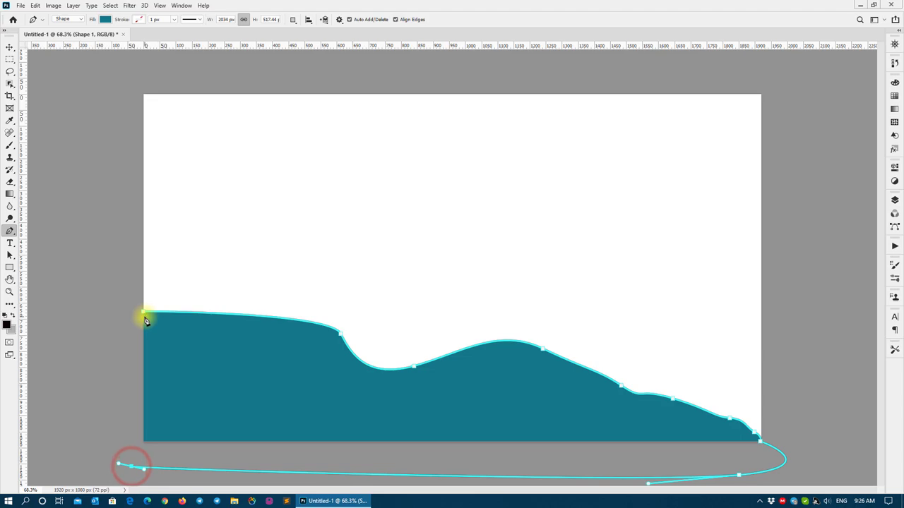
{"action": "left_click", "coordinate": [143, 313]}
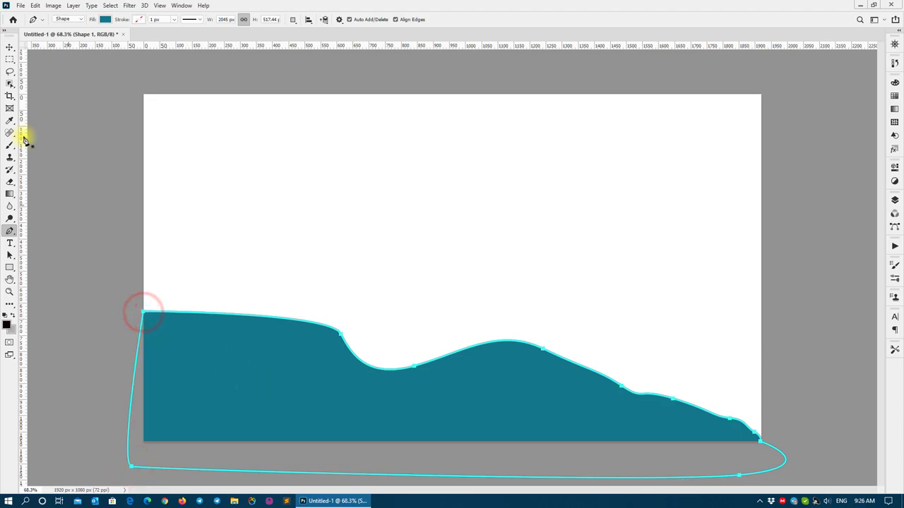
Nudge the wave shape slightly up and left
{"action": "left_click", "coordinate": [9, 48]}
{"action": "left_click", "coordinate": [367, 214]}
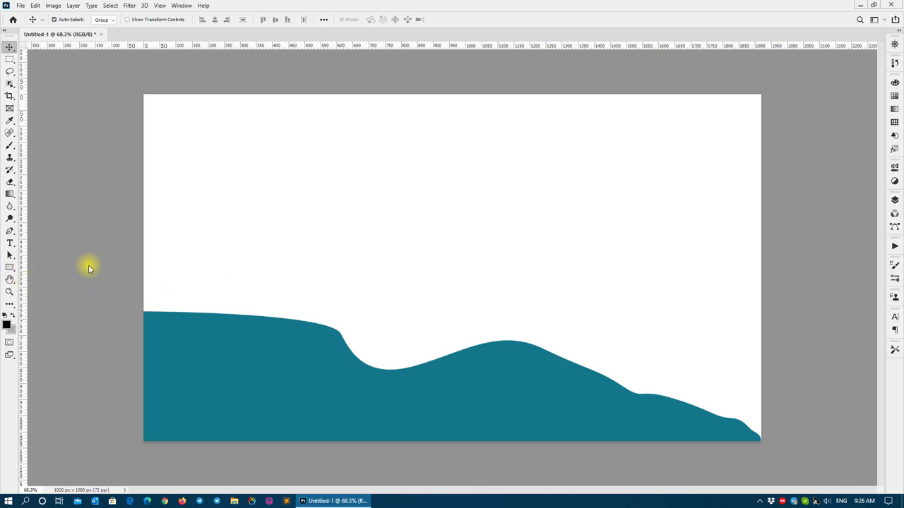
{"action": "left_click_drag", "start_coordinate": [494, 417], "coordinate": [543, 401]}
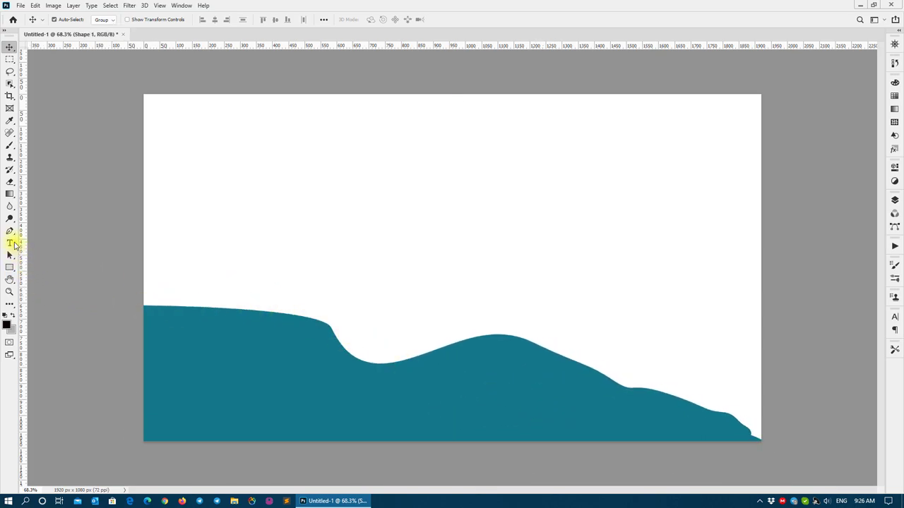
Set path outlines to 1 px thickness and Light Blue colour
{"action": "left_click", "coordinate": [10, 231]}
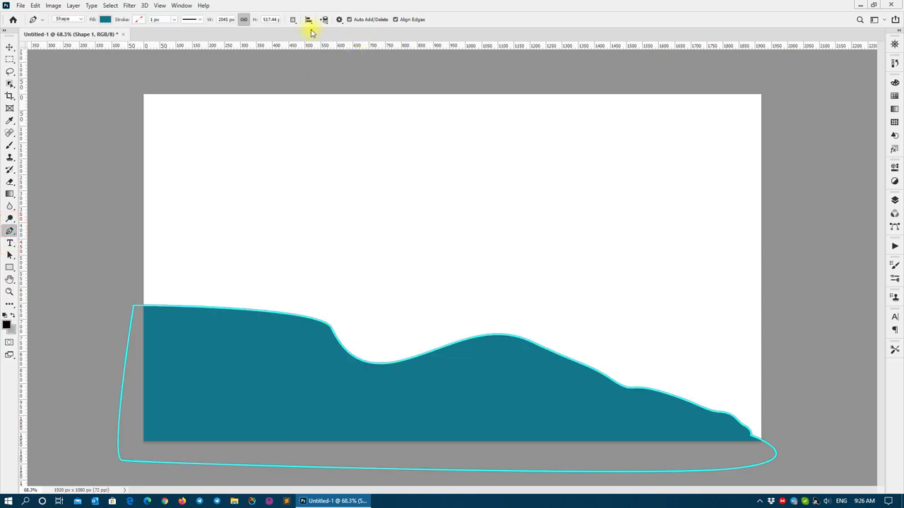
{"action": "left_click", "coordinate": [340, 21]}
{"action": "left_click", "coordinate": [375, 41]}
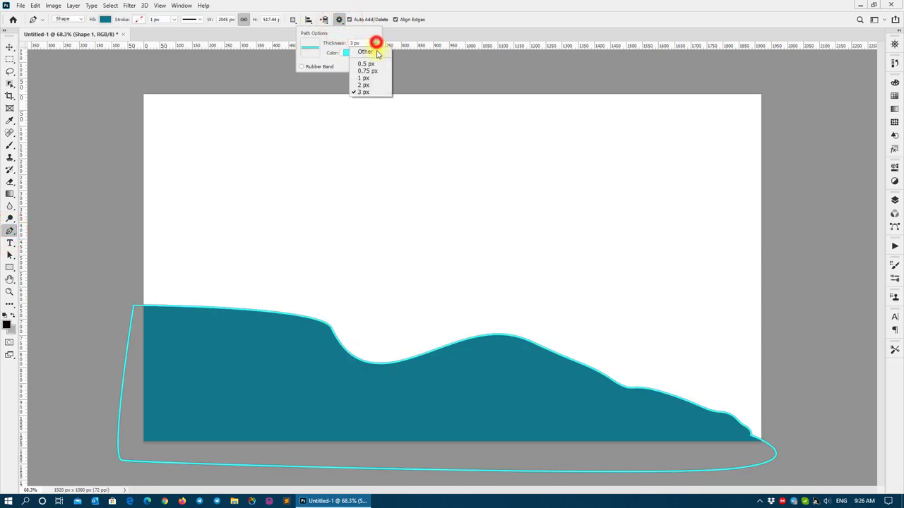
{"action": "left_click", "coordinate": [368, 76]}
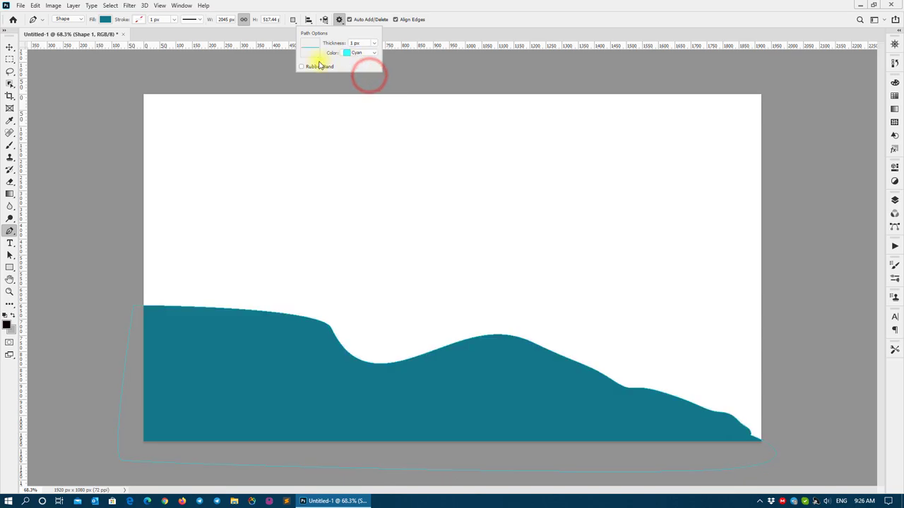
{"action": "left_click", "coordinate": [356, 55]}
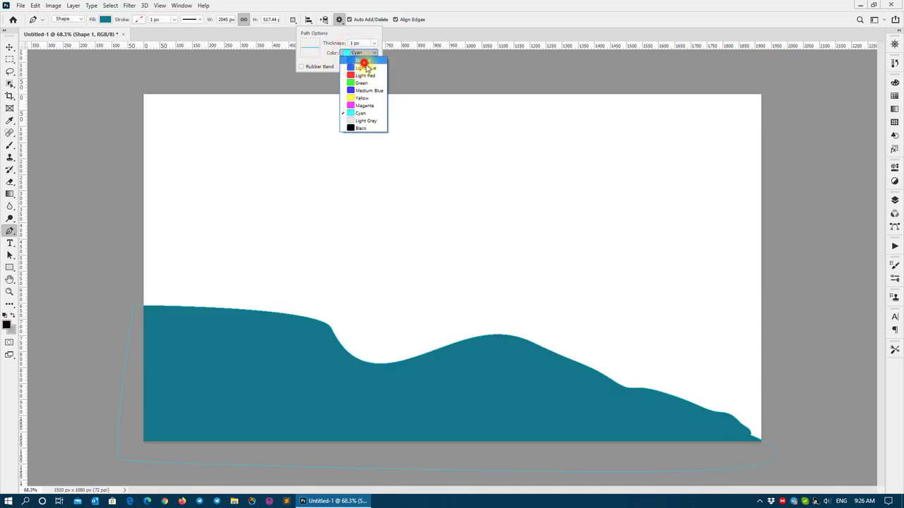
{"action": "left_click", "coordinate": [365, 67]}
Shift the teal wave shape up and to the right
{"action": "left_click", "coordinate": [9, 45]}
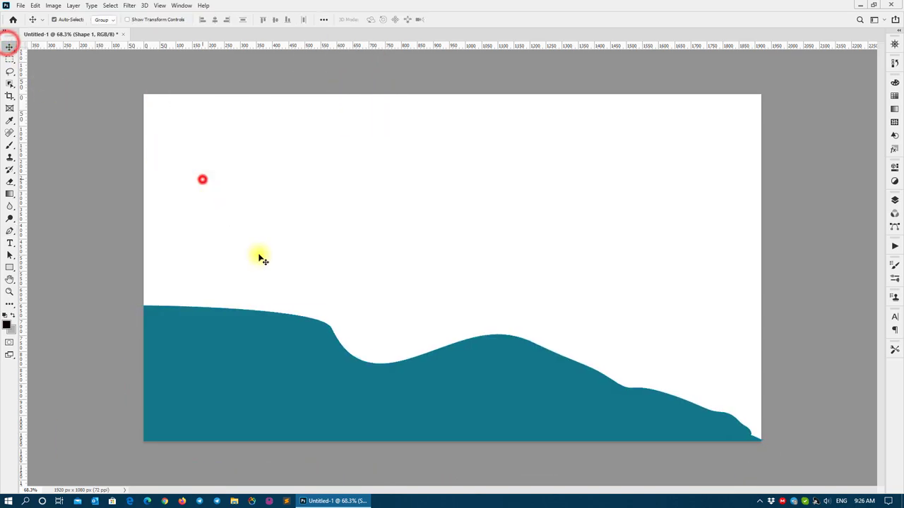
{"action": "left_click", "coordinate": [317, 373]}
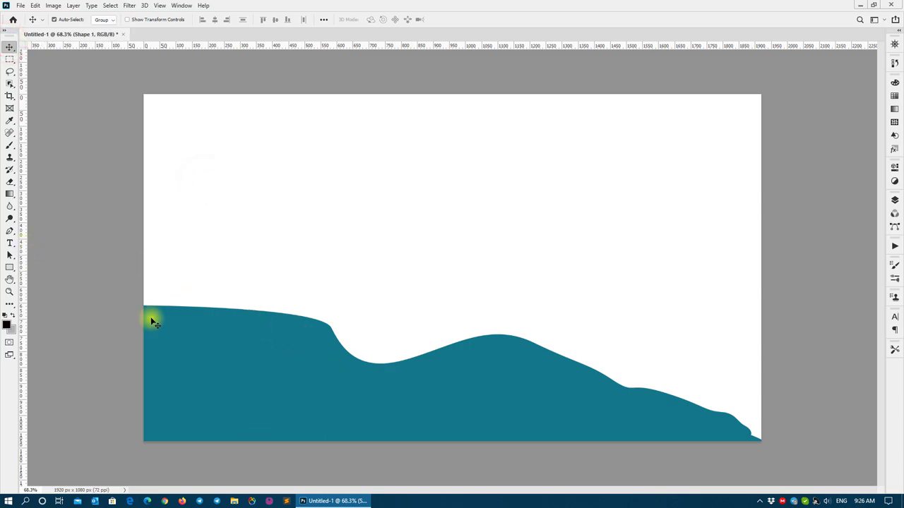
{"action": "left_click_drag", "start_coordinate": [270, 347], "coordinate": [288, 313]}
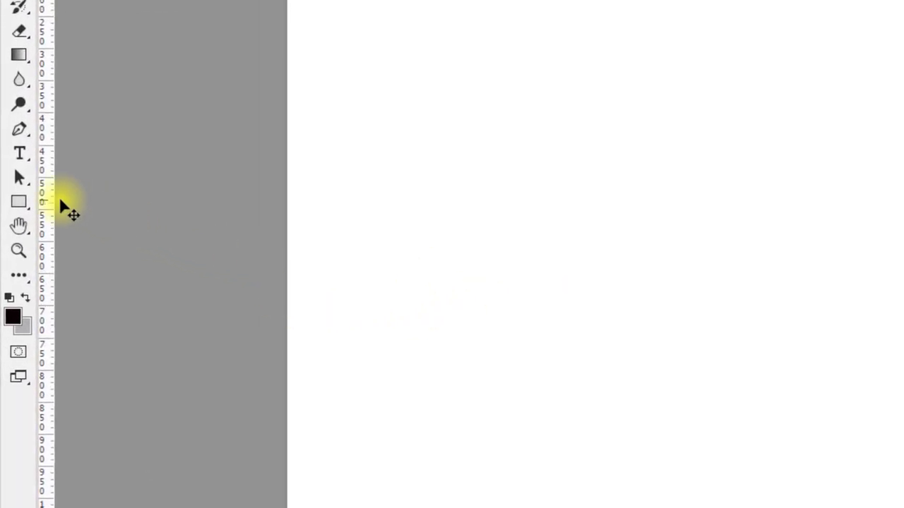
Browse the Path Selection and Type tool variants, ending on the Path Selection Tool
{"action": "right_click", "coordinate": [11, 181]}
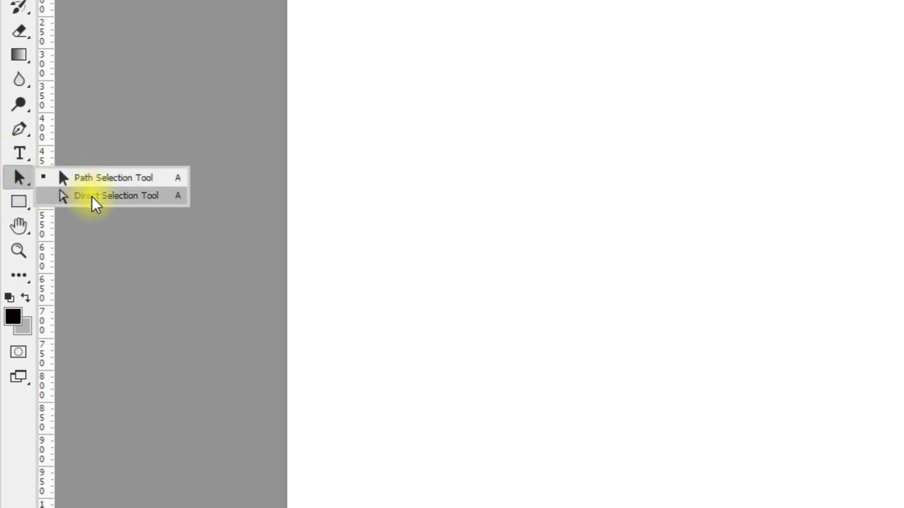
{"action": "left_click", "coordinate": [92, 197]}
{"action": "right_click", "coordinate": [29, 164]}
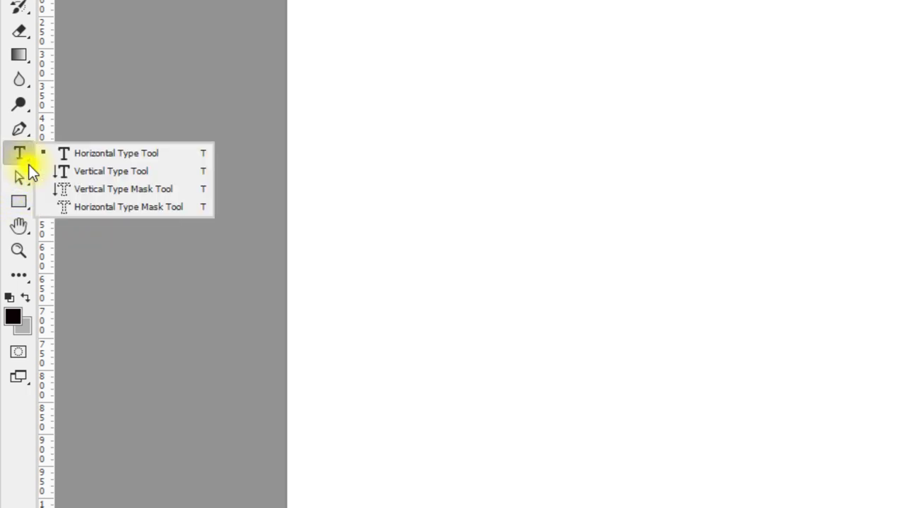
{"action": "left_click", "coordinate": [40, 188]}
{"action": "right_click", "coordinate": [17, 179]}
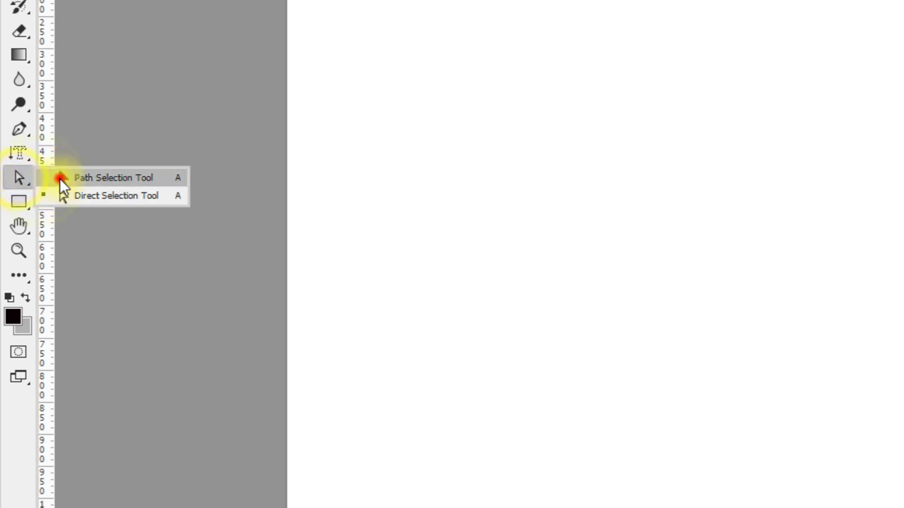
{"action": "left_click", "coordinate": [60, 178]}
{"action": "right_click", "coordinate": [19, 157]}
{"action": "left_click", "coordinate": [63, 154]}
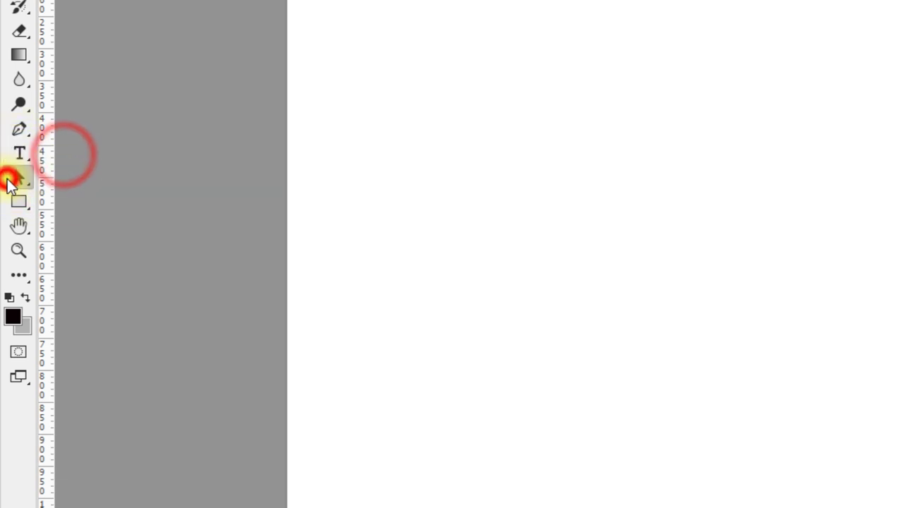
{"action": "left_click", "coordinate": [9, 181]}
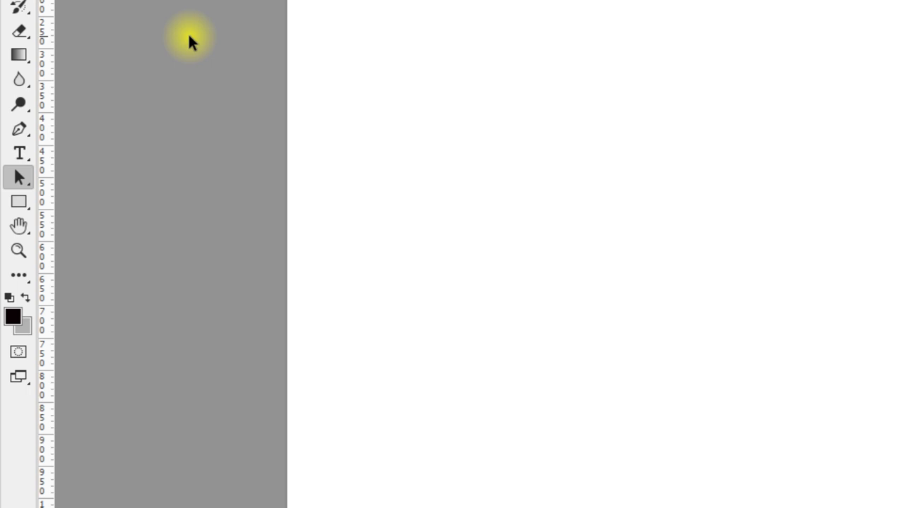
Choose the plain Rectangle Tool after briefly trying Rounded Rectangle
{"action": "left_click", "coordinate": [9, 205]}
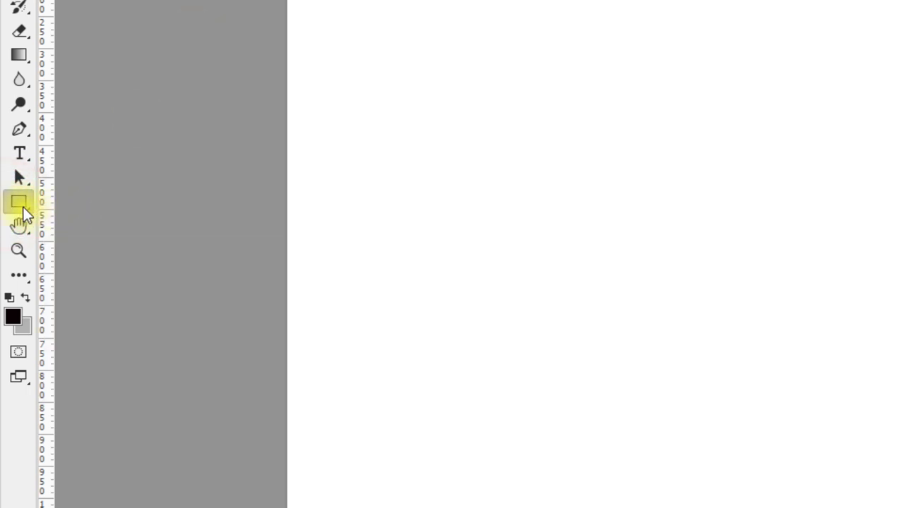
{"action": "right_click", "coordinate": [20, 207]}
{"action": "left_click", "coordinate": [74, 215]}
{"action": "right_click", "coordinate": [17, 205]}
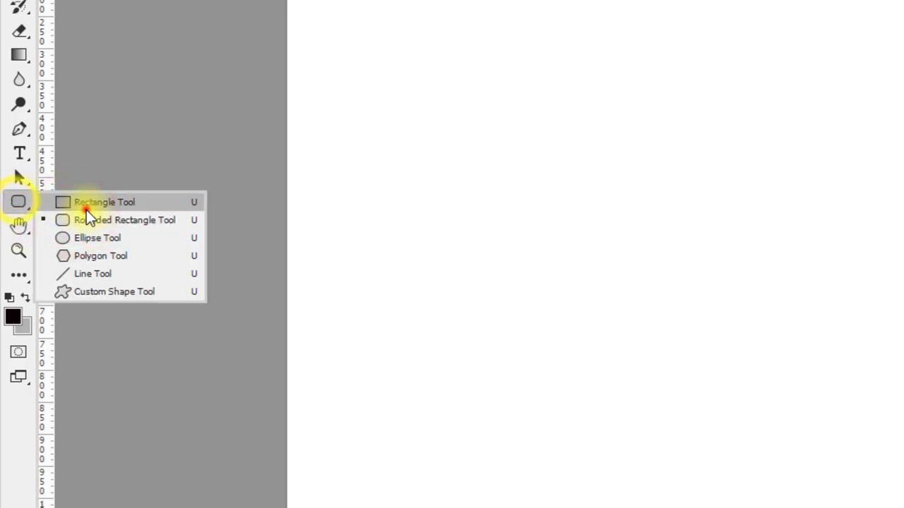
{"action": "left_click", "coordinate": [86, 205]}
{"action": "right_click", "coordinate": [15, 206]}
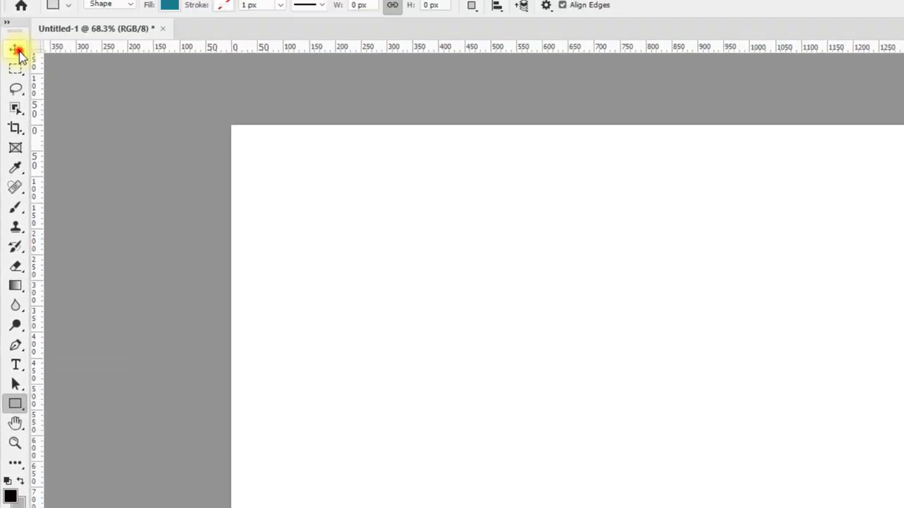
Set the rectangle mode to Shape and draw a 616 × 372 px teal rectangle
{"action": "left_click", "coordinate": [16, 75]}
{"action": "left_click", "coordinate": [14, 422]}
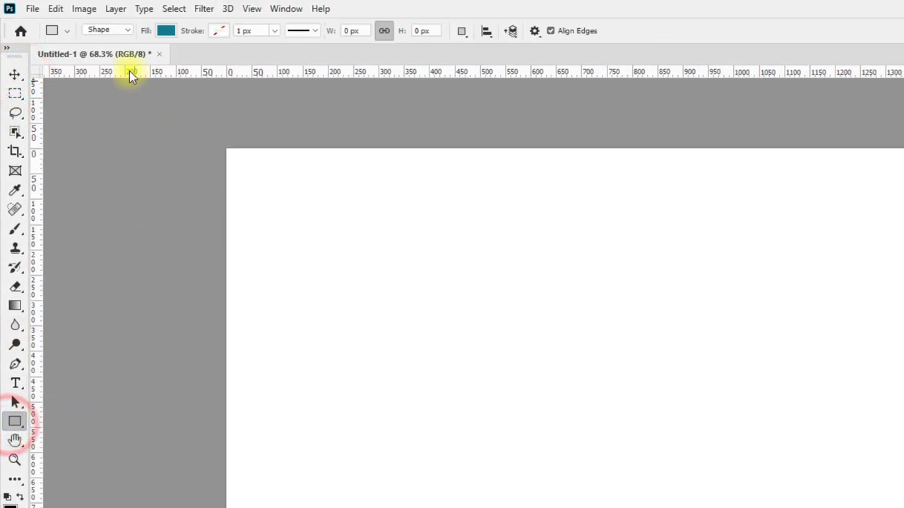
{"action": "left_click", "coordinate": [119, 33]}
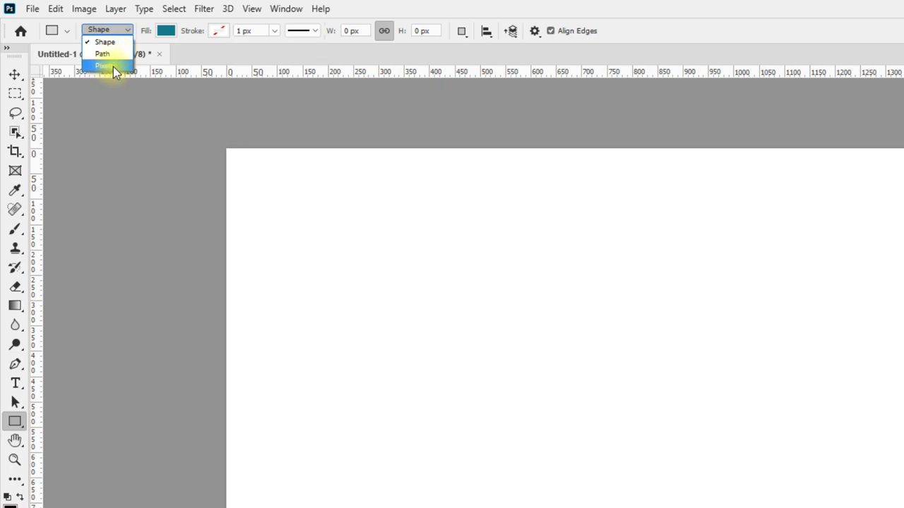
{"action": "left_click", "coordinate": [187, 55]}
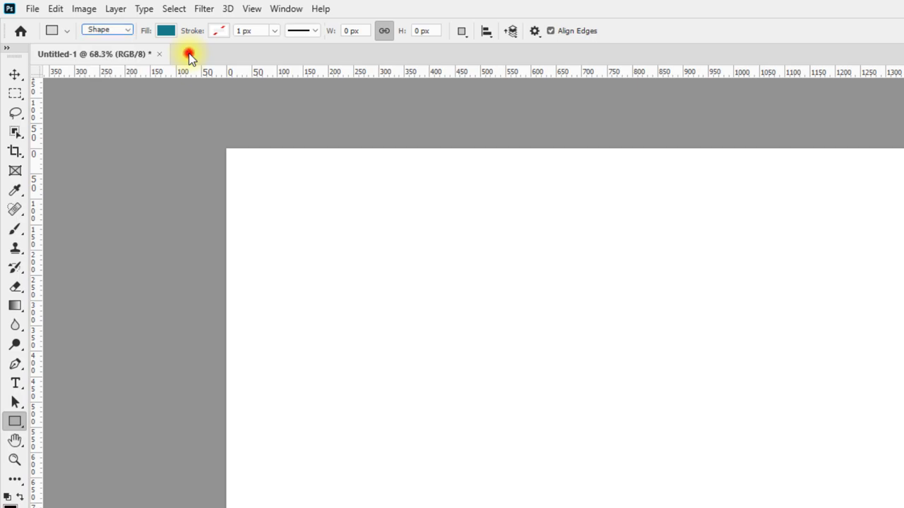
{"action": "left_click", "coordinate": [104, 29]}
{"action": "left_click", "coordinate": [113, 63]}
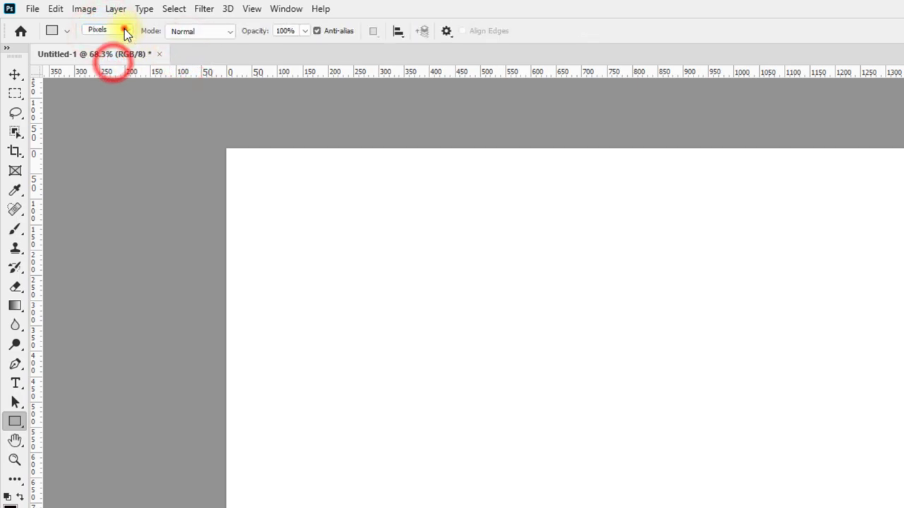
{"action": "left_click", "coordinate": [124, 29]}
{"action": "left_click", "coordinate": [113, 43]}
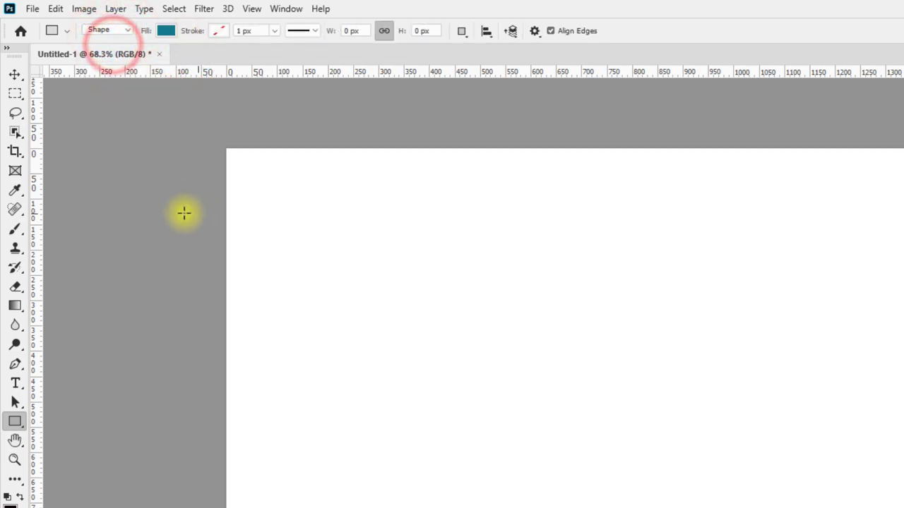
{"action": "left_click_drag", "start_coordinate": [349, 240], "coordinate": [662, 427]}
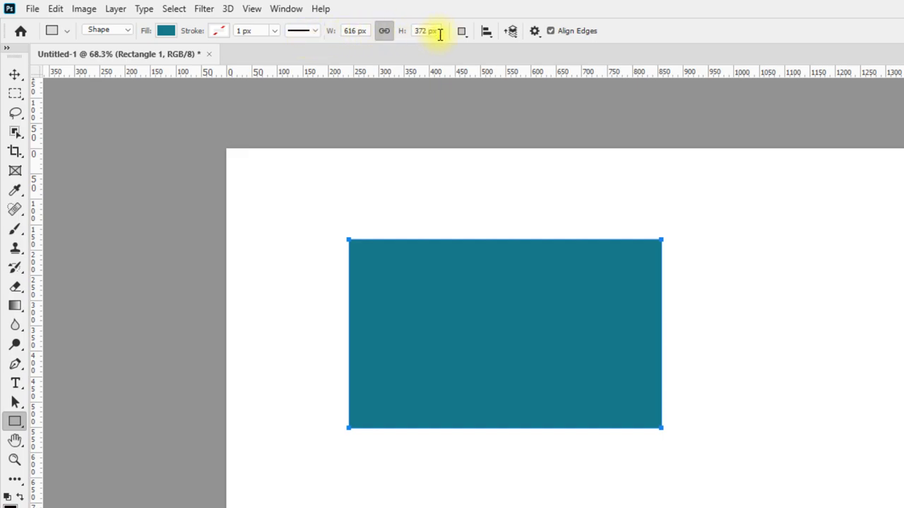
Resize the rectangle to a 300 × 300 px square
{"action": "double_click", "coordinate": [359, 32]}
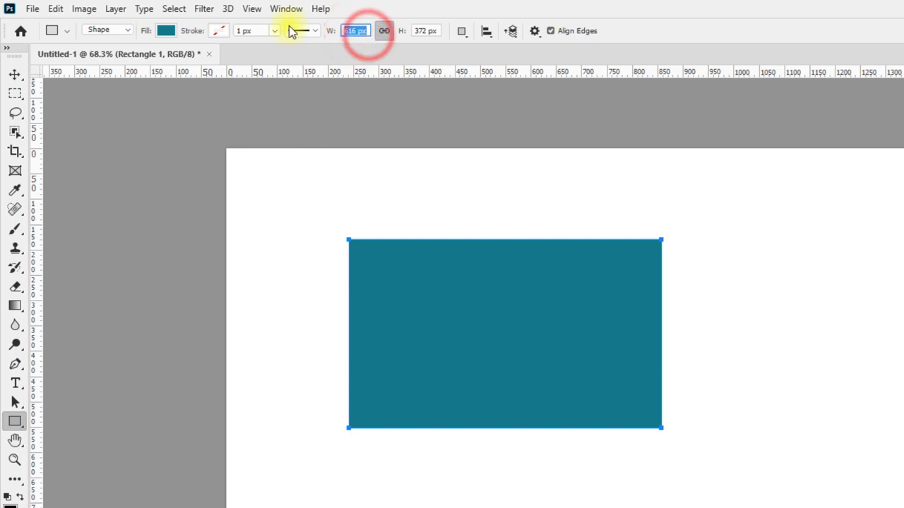
{"action": "type", "text": "300"}
{"action": "key", "text": "Return"}
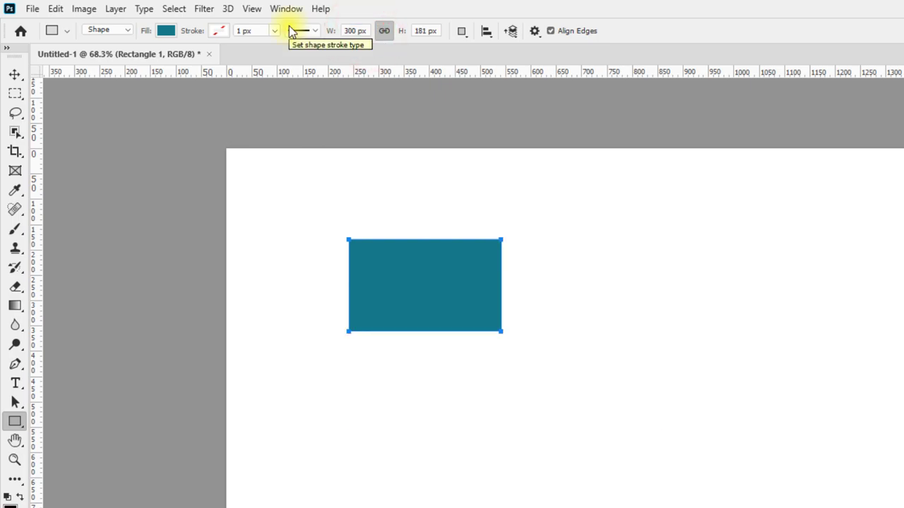
{"action": "double_click", "coordinate": [431, 31]}
{"action": "type", "text": "300"}
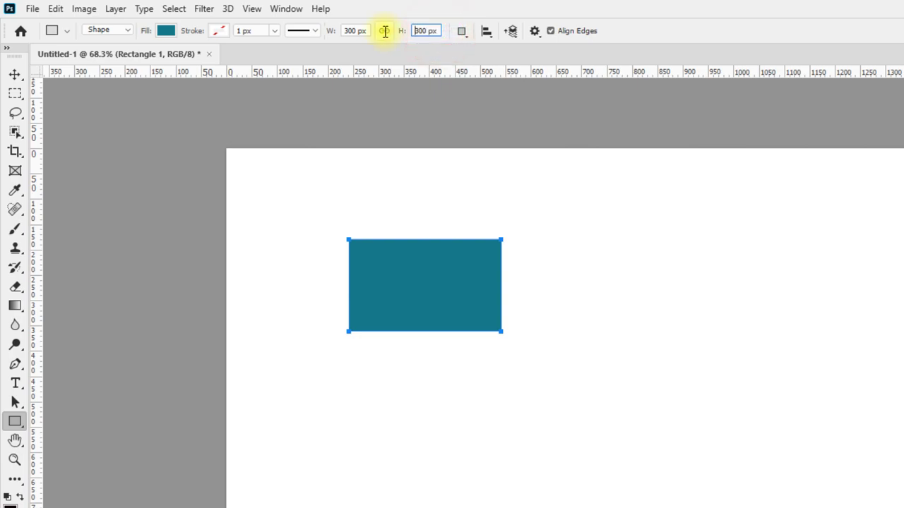
{"action": "key", "text": "Return"}
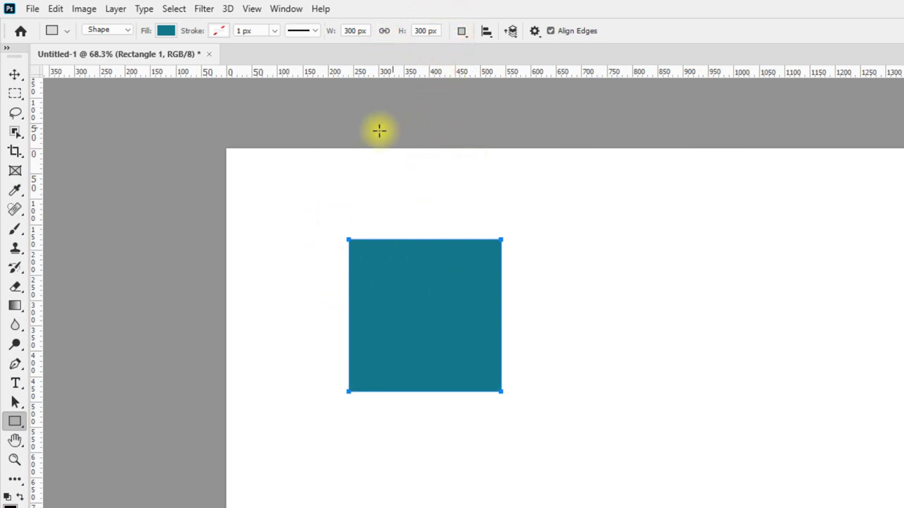
Set Path Operations to Combine Shapes
{"action": "left_click", "coordinate": [461, 31]}
{"action": "left_click", "coordinate": [461, 31]}
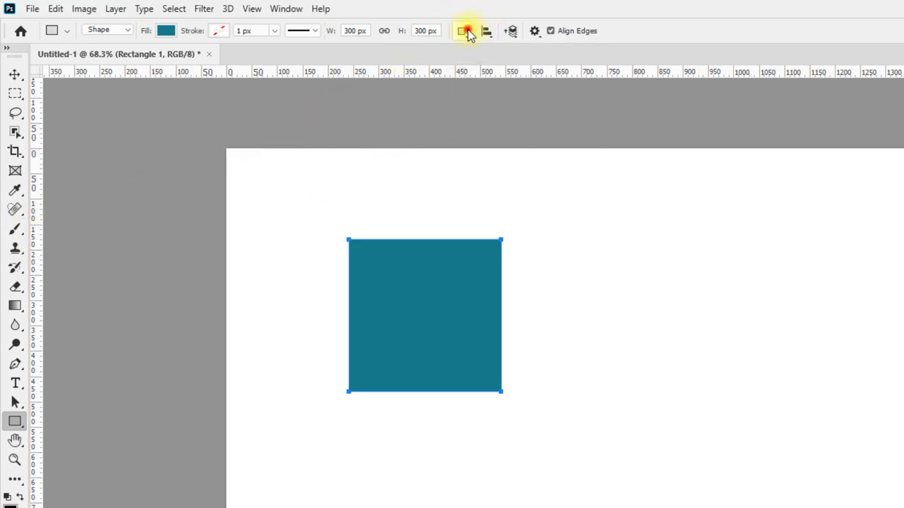
{"action": "left_click", "coordinate": [464, 31]}
{"action": "left_click", "coordinate": [496, 65]}
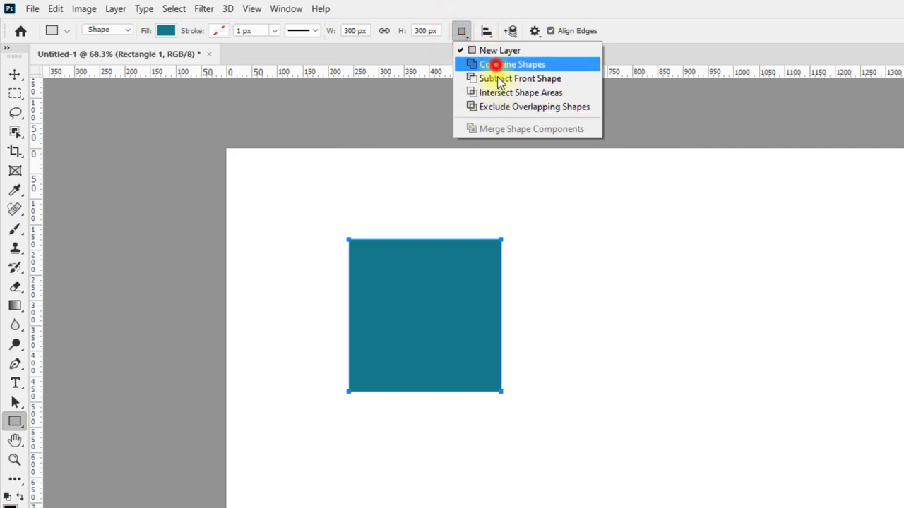
Draw a second rectangle overlapping the square and move the combined shape right
{"action": "mouse_move", "coordinate": [464, 332]}
{"action": "left_mouse_down"}
{"action": "mouse_move", "coordinate": [633, 469]}
{"action": "mouse_move", "coordinate": [603, 461]}
{"action": "left_mouse_up"}
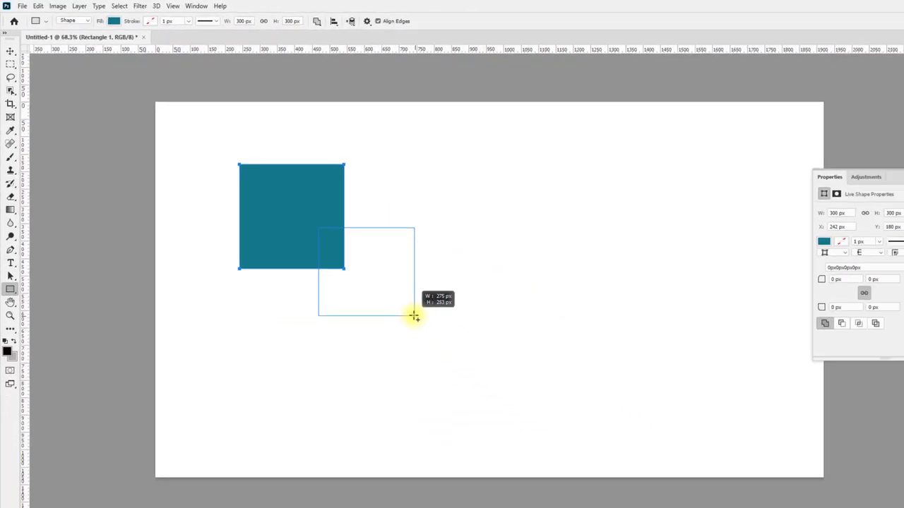
{"action": "left_click_drag", "start_coordinate": [415, 316], "coordinate": [411, 315]}
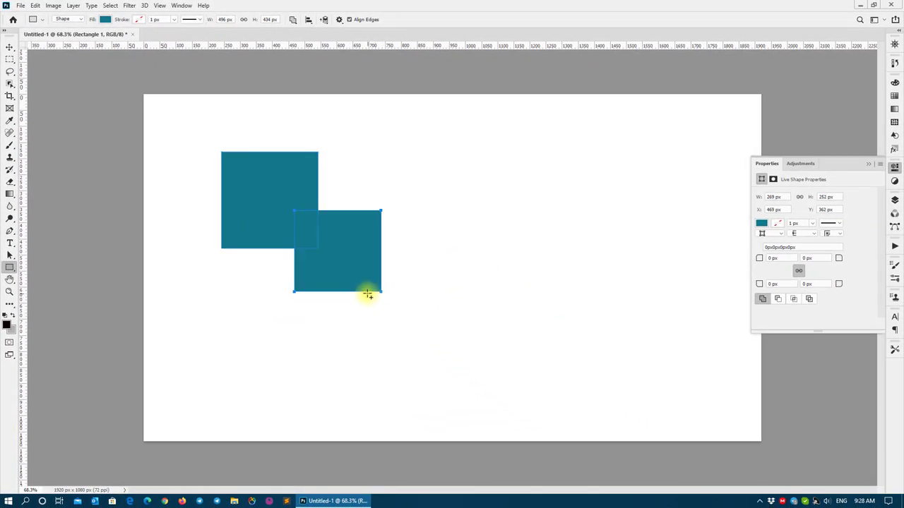
{"action": "left_click", "coordinate": [10, 47]}
{"action": "left_click", "coordinate": [423, 160]}
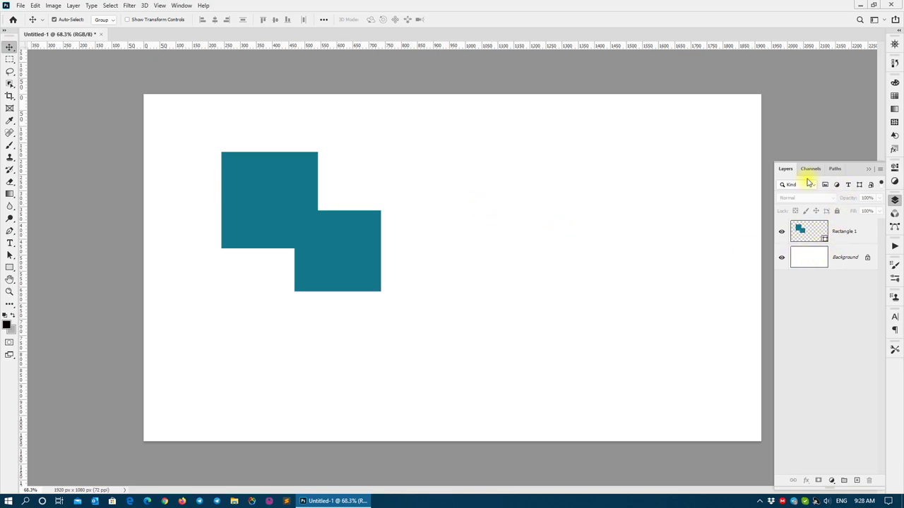
{"action": "mouse_move", "coordinate": [318, 238]}
{"action": "left_mouse_down"}
{"action": "mouse_move", "coordinate": [337, 226]}
{"action": "mouse_move", "coordinate": [447, 250]}
{"action": "left_mouse_up"}
{"action": "left_click_drag", "start_coordinate": [388, 204], "coordinate": [347, 204]}
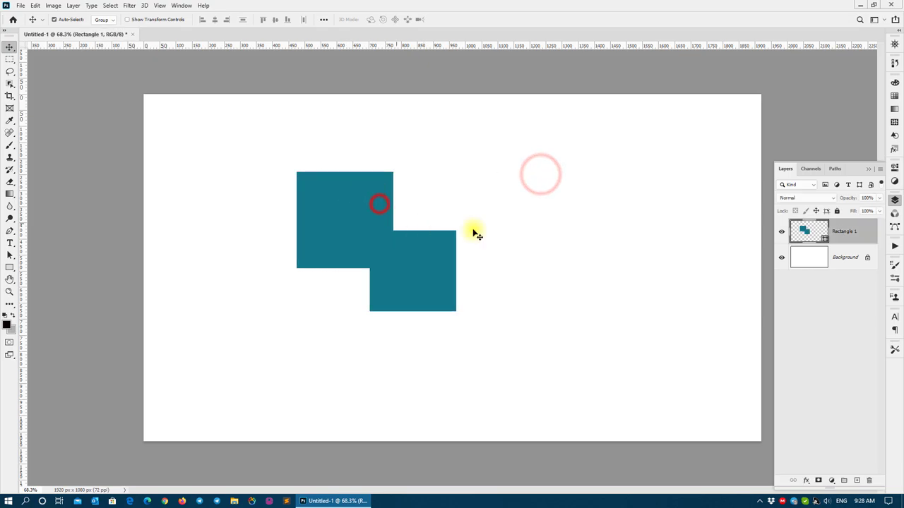
Shift the two-rectangle shape up and left, checking it at 100% zoom
{"action": "key", "text": "z"}
{"action": "left_click", "coordinate": [250, 19]}
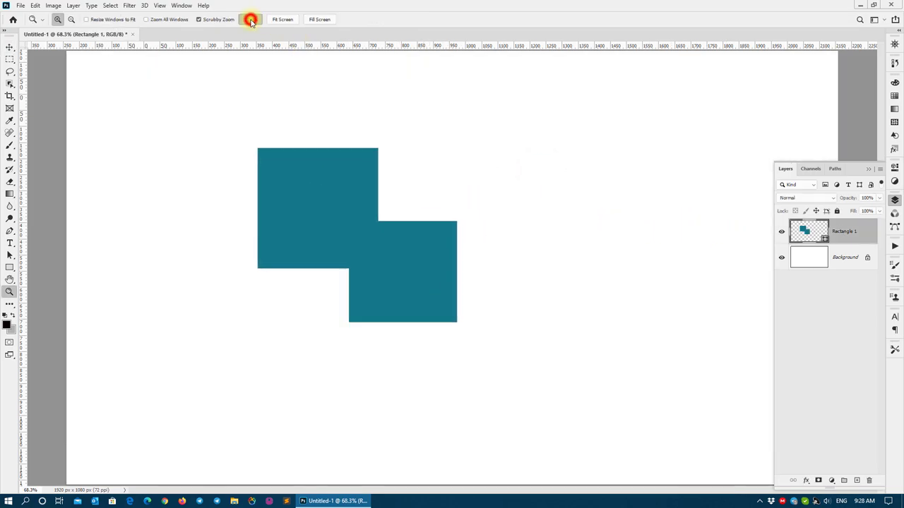
{"action": "key", "text": "v"}
{"action": "mouse_move", "coordinate": [409, 262]}
{"action": "left_mouse_down"}
{"action": "mouse_move", "coordinate": [400, 231]}
{"action": "mouse_move", "coordinate": [378, 219]}
{"action": "left_mouse_up"}
{"action": "key", "text": "ctrl+0"}
{"action": "scroll", "coordinate": [401, 227], "scroll_direction": "down", "scroll_amount": 1}
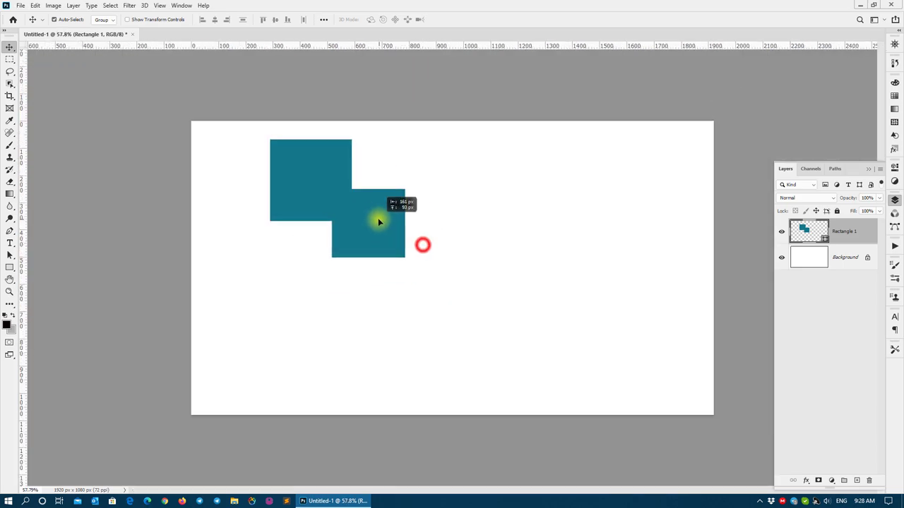
Scale up the two-rectangle shape with Free Transform and inspect the step
{"action": "key", "text": "ctrl+t"}
{"action": "mouse_move", "coordinate": [404, 258]}
{"action": "left_mouse_down"}
{"action": "mouse_move", "coordinate": [581, 395]}
{"action": "mouse_move", "coordinate": [500, 347]}
{"action": "mouse_move", "coordinate": [655, 355]}
{"action": "mouse_move", "coordinate": [597, 355]}
{"action": "left_mouse_up"}
{"action": "key", "text": "Return"}
{"action": "key", "text": "z"}
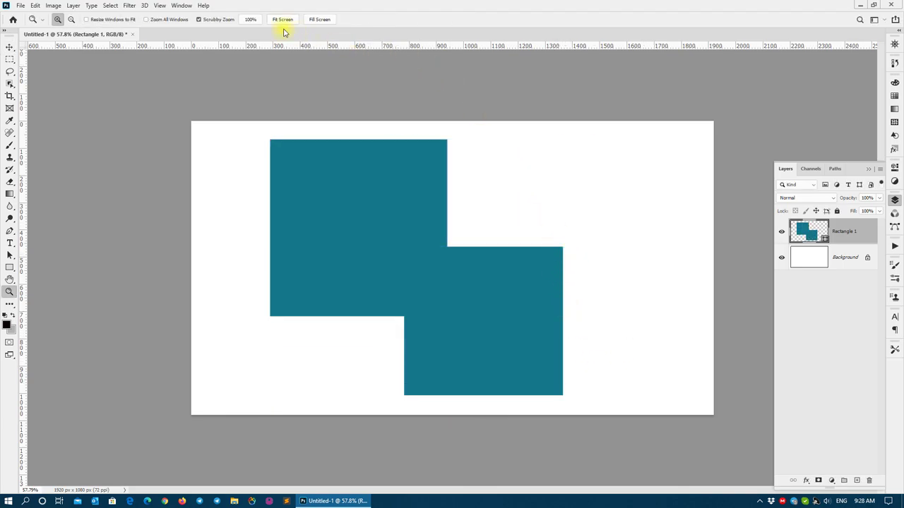
{"action": "left_click", "coordinate": [257, 25]}
{"action": "left_click", "coordinate": [460, 235]}
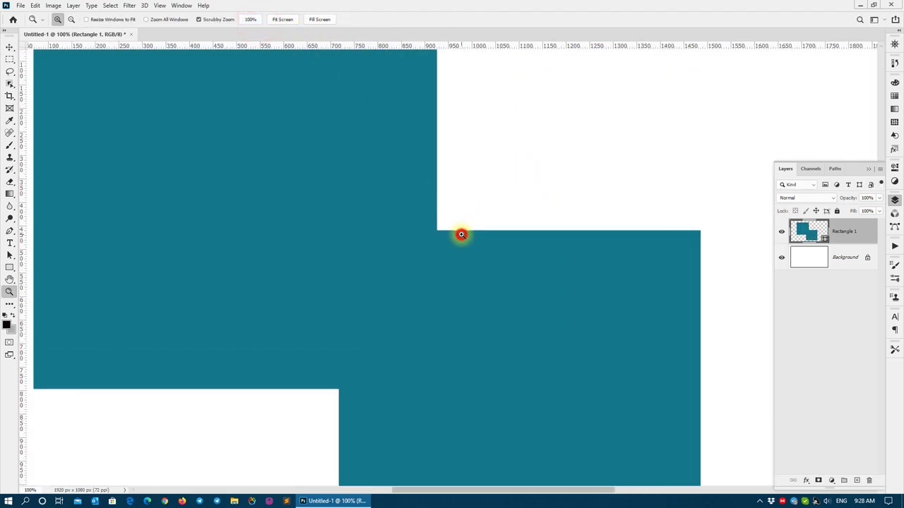
{"action": "left_click", "coordinate": [248, 20]}
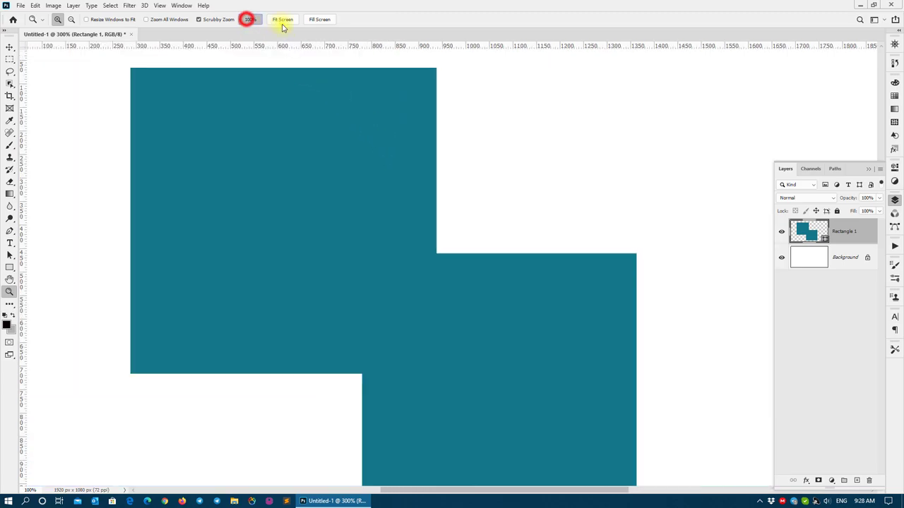
{"action": "left_click", "coordinate": [282, 24]}
{"action": "key", "text": "v"}
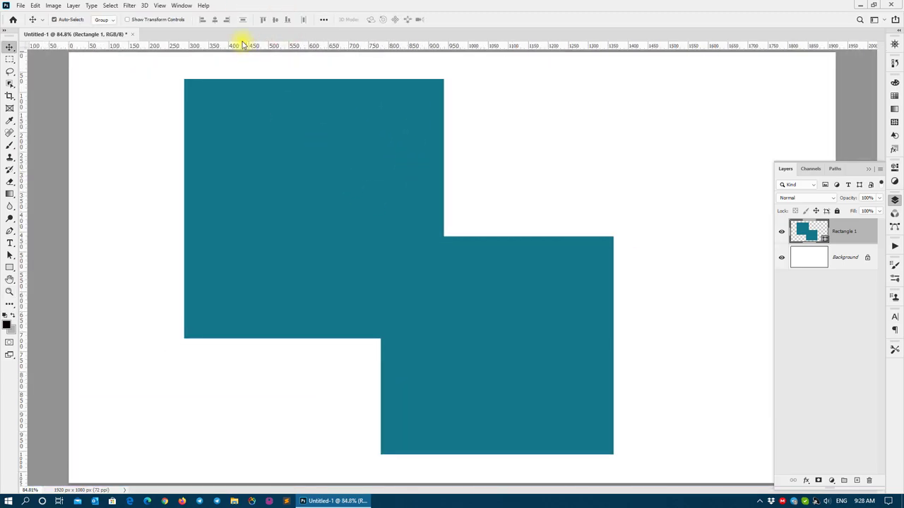
Subtract a 290 × 322 px rectangle from the lower rectangle's top-right corner
{"action": "left_click", "coordinate": [293, 19]}
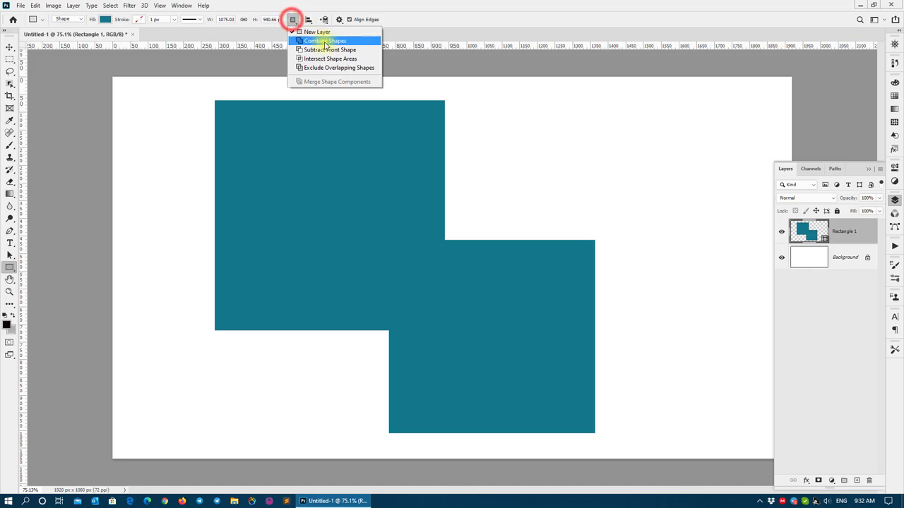
{"action": "left_click", "coordinate": [322, 46]}
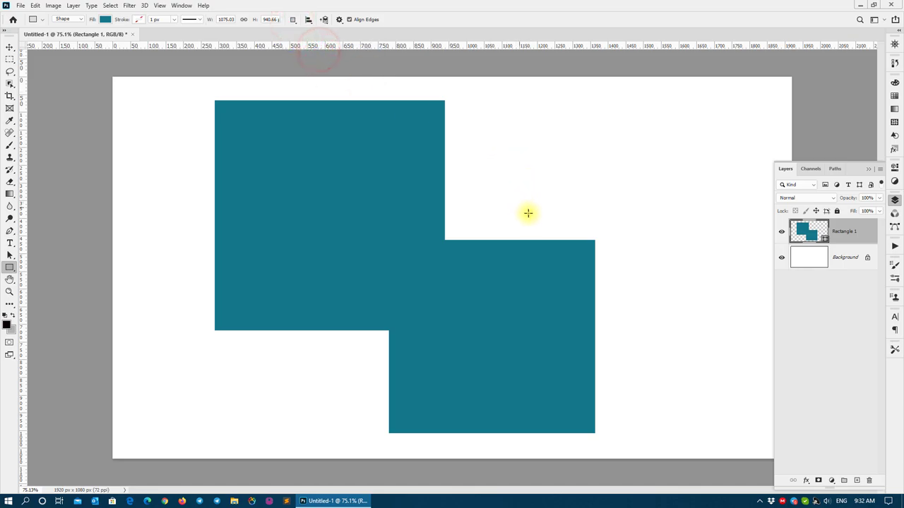
{"action": "right_click", "coordinate": [501, 254]}
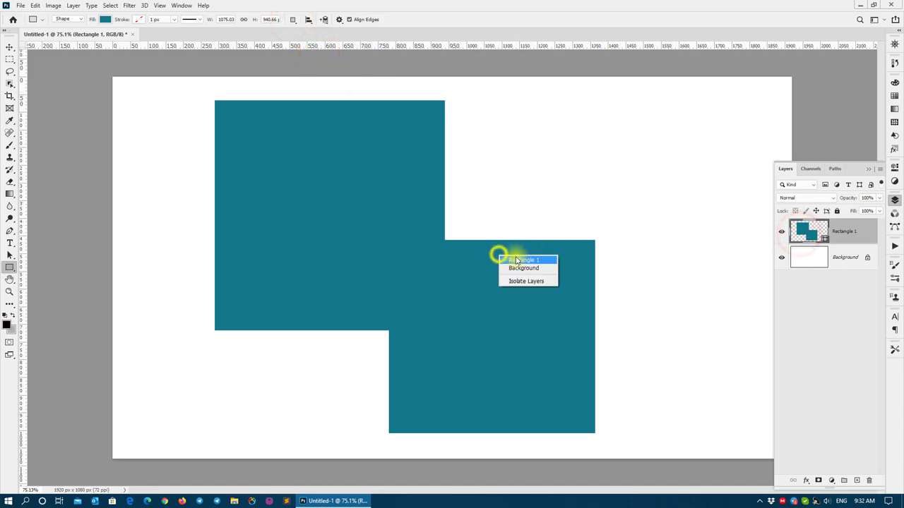
{"action": "left_click", "coordinate": [514, 258]}
{"action": "left_click_drag", "start_coordinate": [522, 190], "coordinate": [624, 303]}
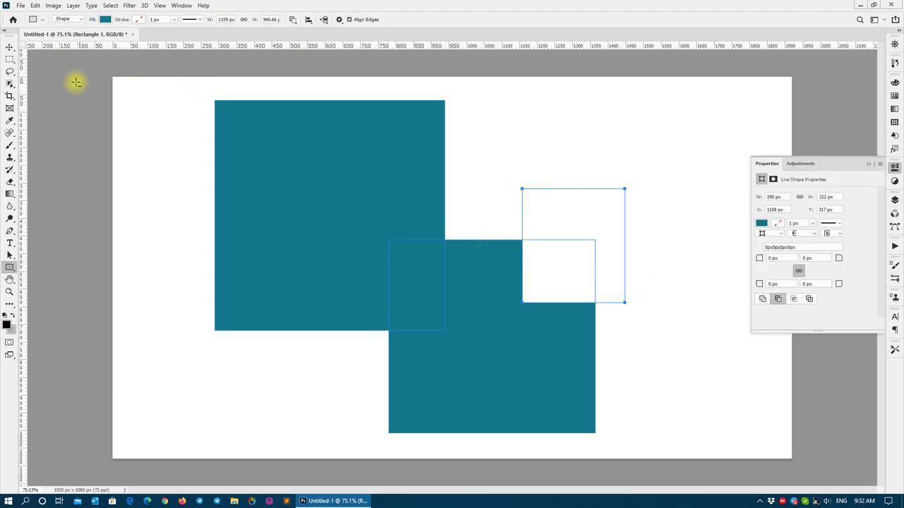
{"action": "right_click", "coordinate": [12, 270]}
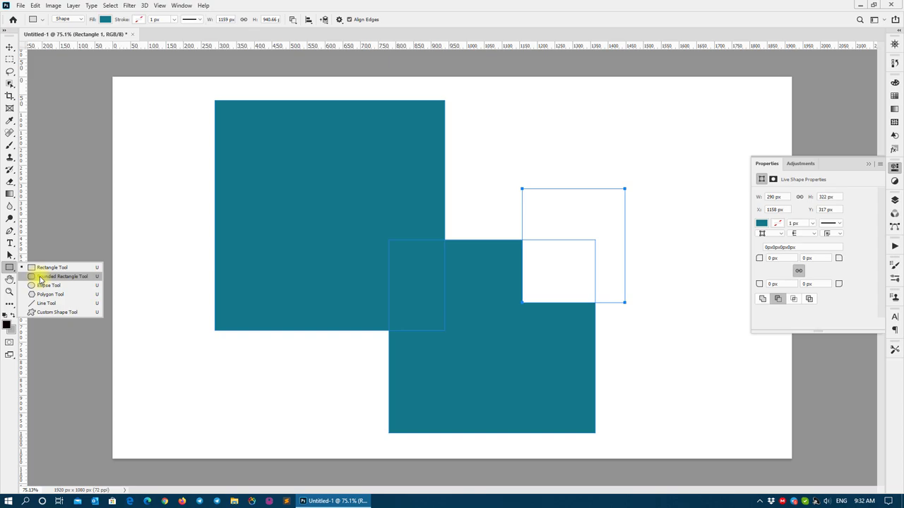
Pick the Rounded Rectangle Tool and select the Background layer in the Layers panel
{"action": "left_click", "coordinate": [40, 277]}
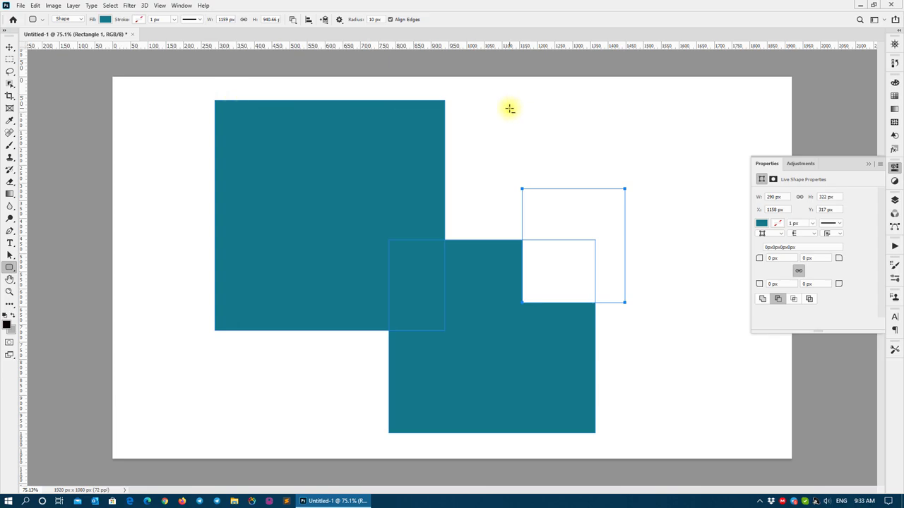
{"action": "key", "text": "F7"}
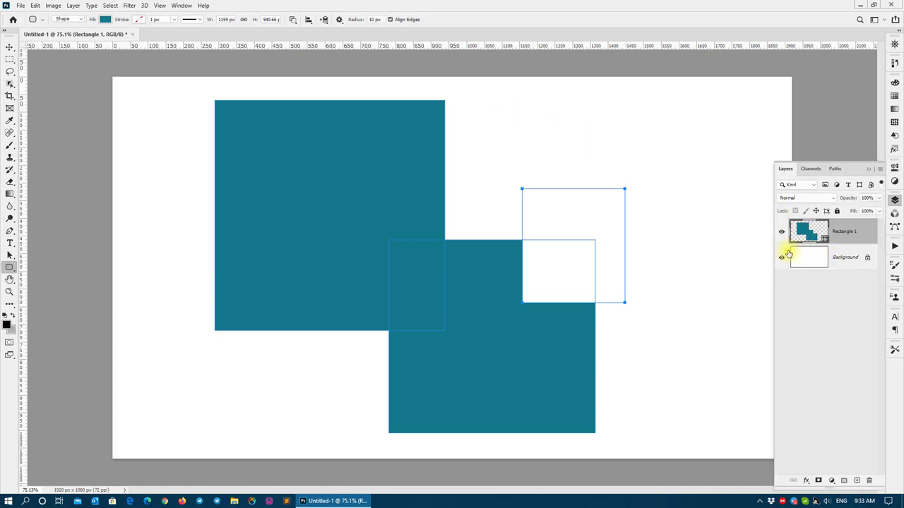
{"action": "right_click", "coordinate": [701, 230]}
{"action": "left_click", "coordinate": [708, 230]}
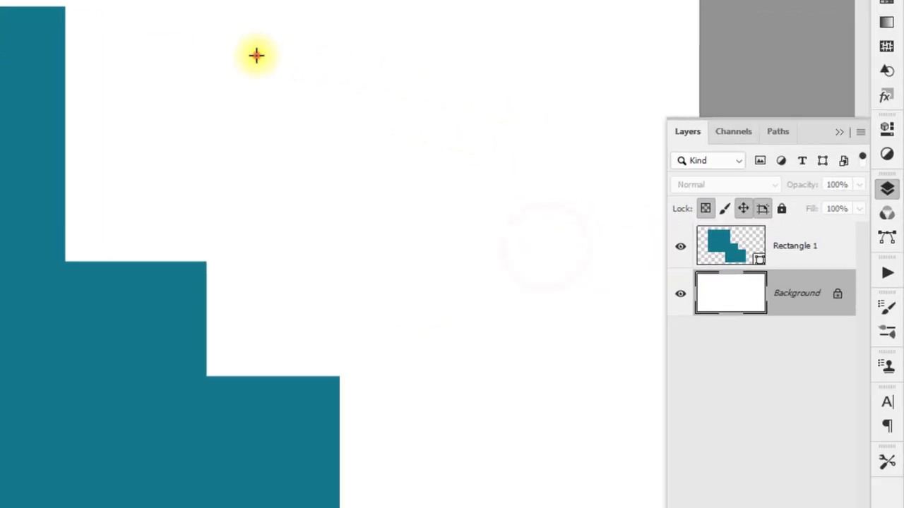
Draw a rounded rectangle at upper right, raising its corner radius until it's oval
{"action": "left_click_drag", "start_coordinate": [174, 28], "coordinate": [401, 236]}
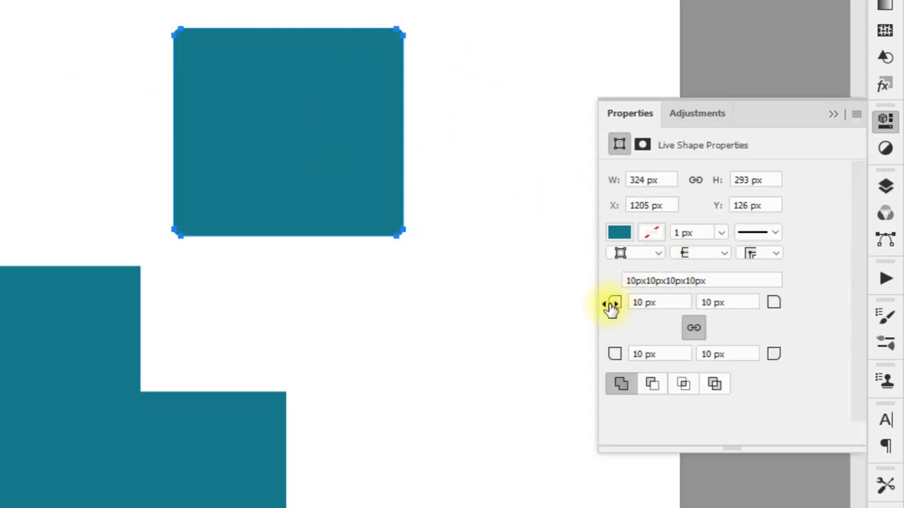
{"action": "left_click_drag", "start_coordinate": [611, 305], "coordinate": [686, 307]}
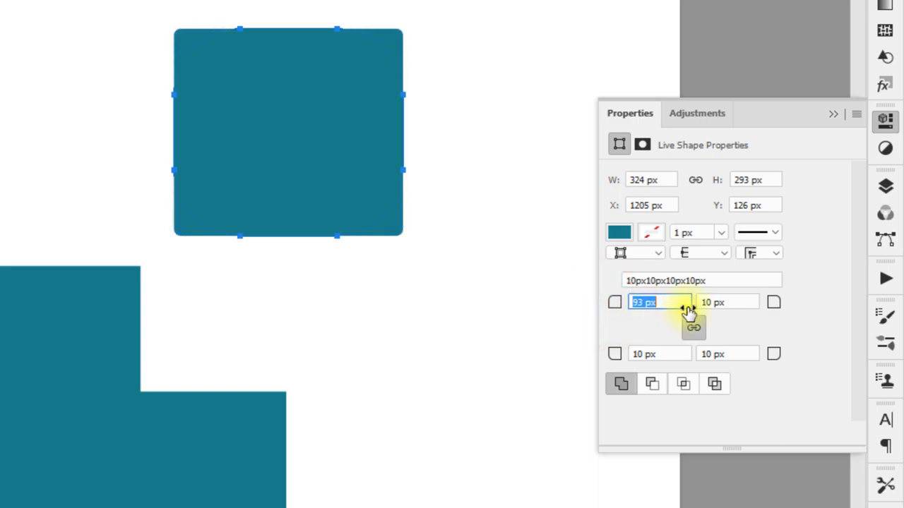
{"action": "left_click_drag", "start_coordinate": [613, 303], "coordinate": [678, 311]}
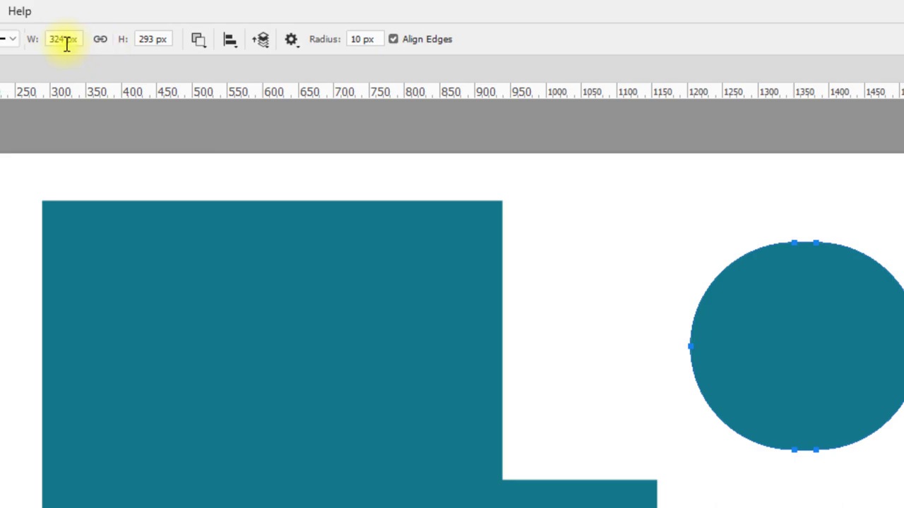
Size the shape to 300 × 300 px and reduce its corner radii to 45 px
{"action": "left_click", "coordinate": [65, 44]}
{"action": "mouse_move", "coordinate": [71, 39]}
{"action": "left_mouse_down"}
{"action": "mouse_move", "coordinate": [81, 38]}
{"action": "mouse_move", "coordinate": [10, 31]}
{"action": "left_mouse_up"}
{"action": "type", "text": "300"}
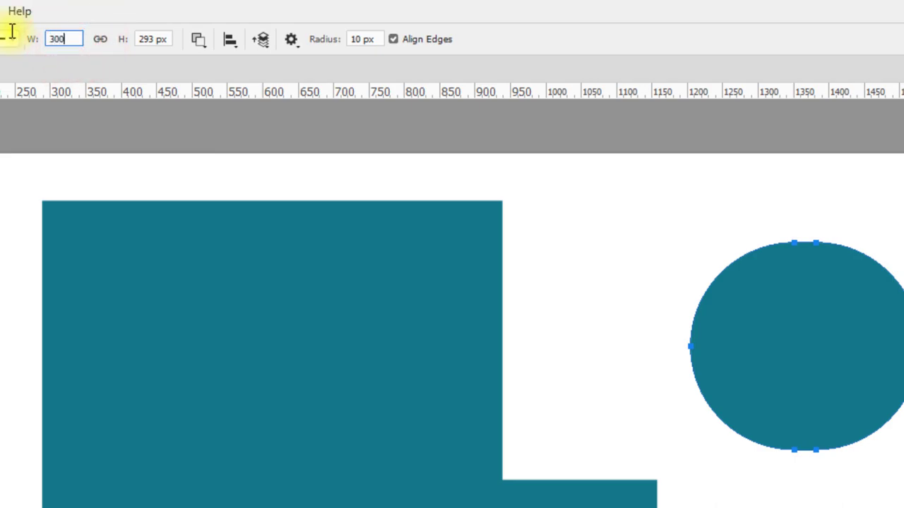
{"action": "key", "text": "Return"}
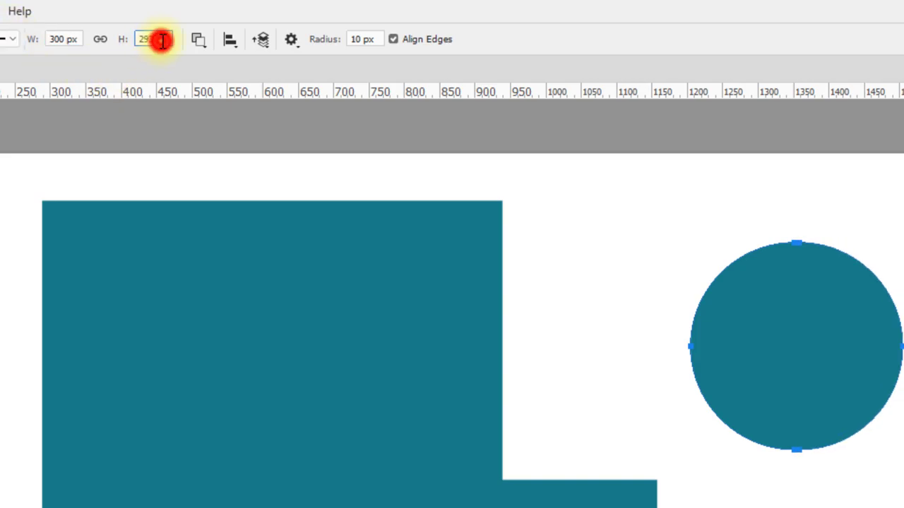
{"action": "left_click_drag", "start_coordinate": [162, 41], "coordinate": [119, 36]}
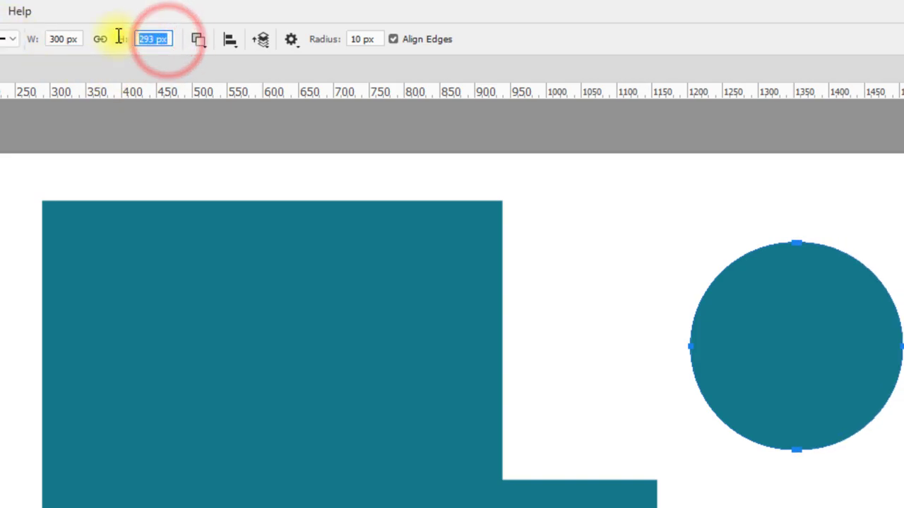
{"action": "type", "text": "300"}
{"action": "key", "text": "Return"}
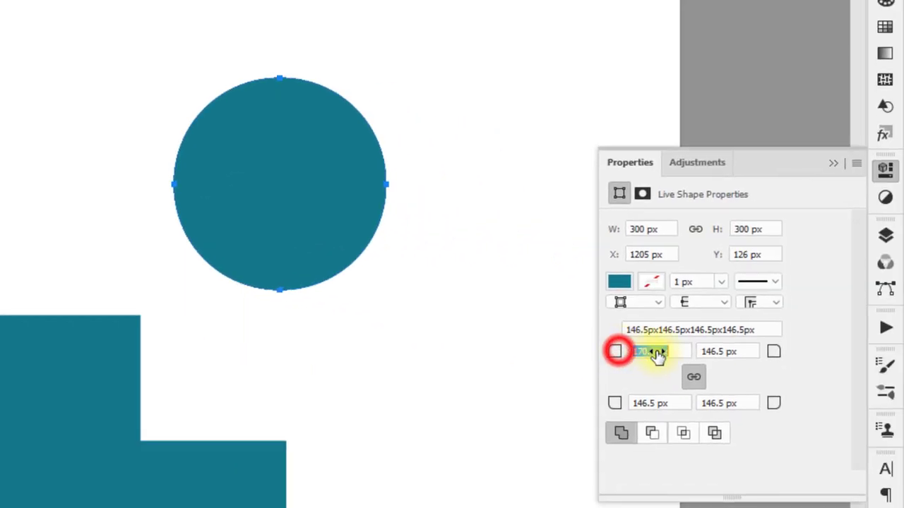
{"action": "mouse_move", "coordinate": [618, 351]}
{"action": "left_mouse_down"}
{"action": "mouse_move", "coordinate": [856, 369]}
{"action": "mouse_move", "coordinate": [819, 365]}
{"action": "left_mouse_up"}
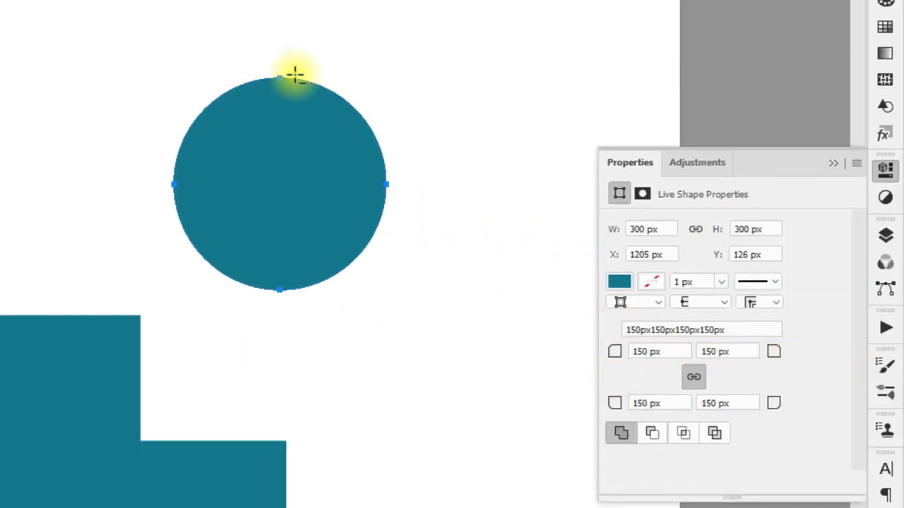
{"action": "left_click_drag", "start_coordinate": [619, 351], "coordinate": [377, 369]}
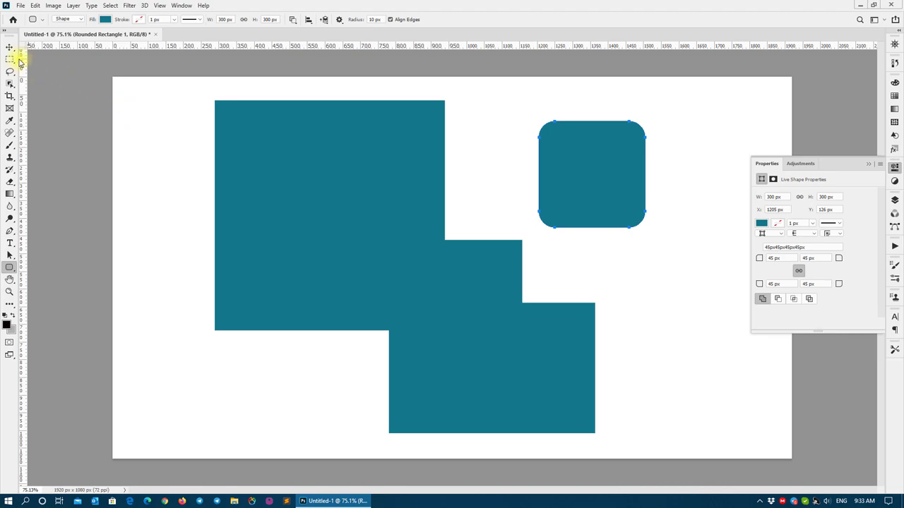
Delete the large stepped shape and place the rounded square at the upper left
{"action": "left_click", "coordinate": [10, 48]}
{"action": "left_click", "coordinate": [605, 258]}
{"action": "left_click_drag", "start_coordinate": [580, 185], "coordinate": [171, 182]}
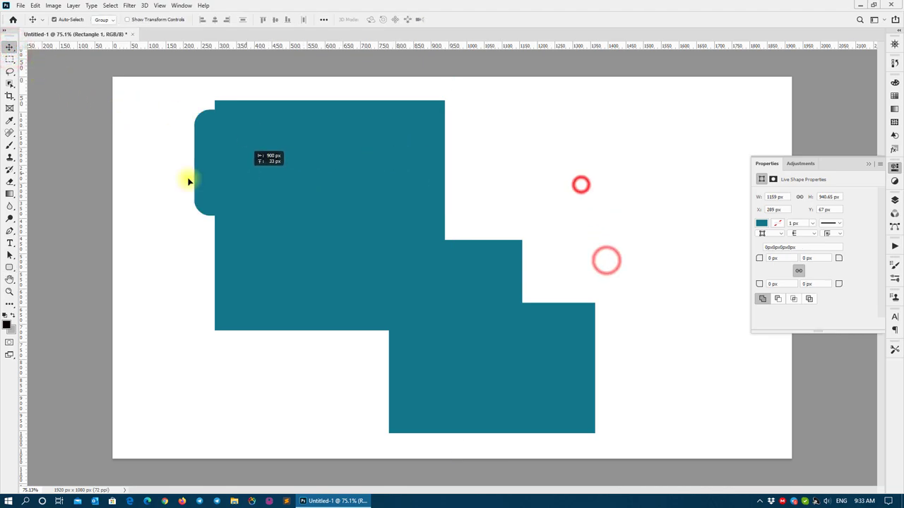
{"action": "left_click_drag", "start_coordinate": [359, 186], "coordinate": [193, 304]}
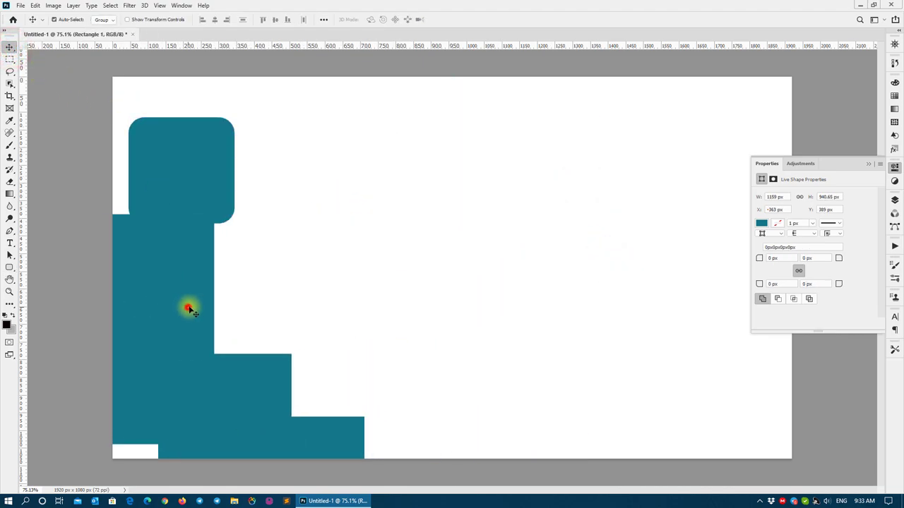
{"action": "key", "text": "Delete"}
{"action": "left_click_drag", "start_coordinate": [218, 177], "coordinate": [267, 184]}
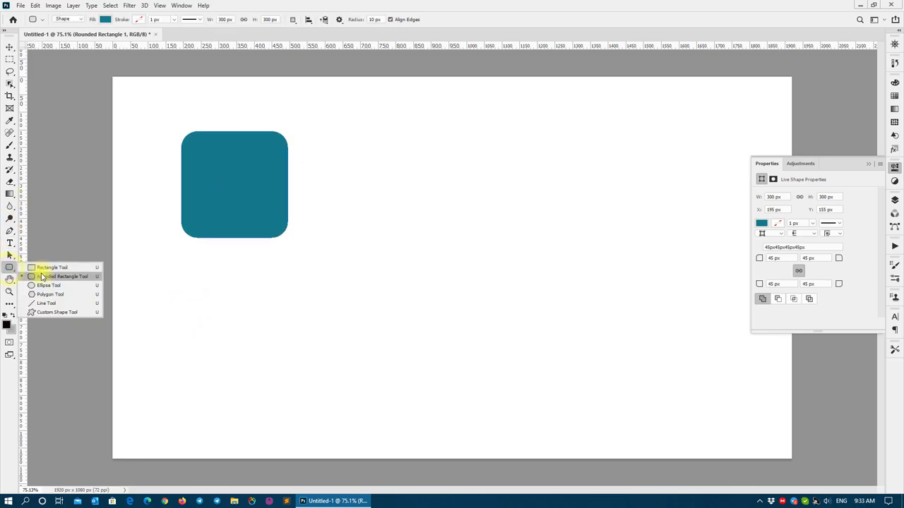
Select the Rounded Rectangle Tool with a 50 px radius and linked width and height
{"action": "left_click_drag", "start_coordinate": [9, 274], "coordinate": [41, 274]}
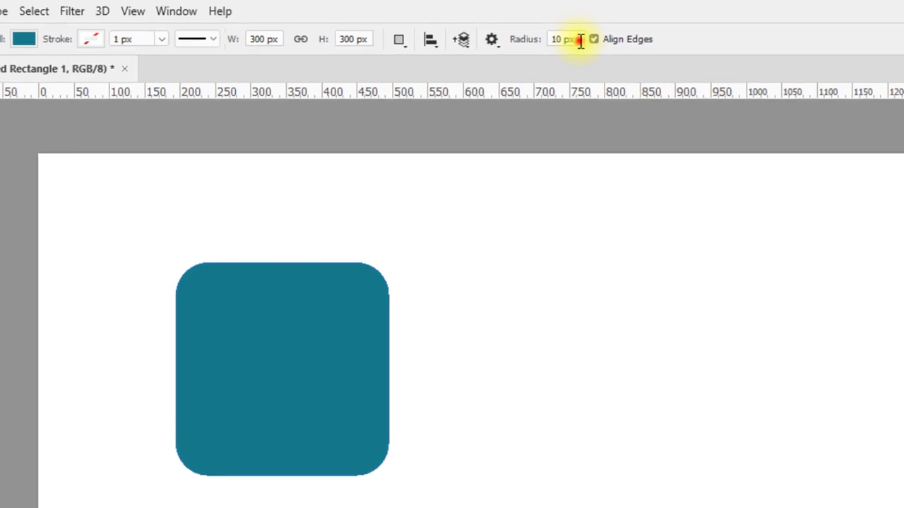
{"action": "left_click", "coordinate": [381, 19]}
{"action": "type", "text": "50"}
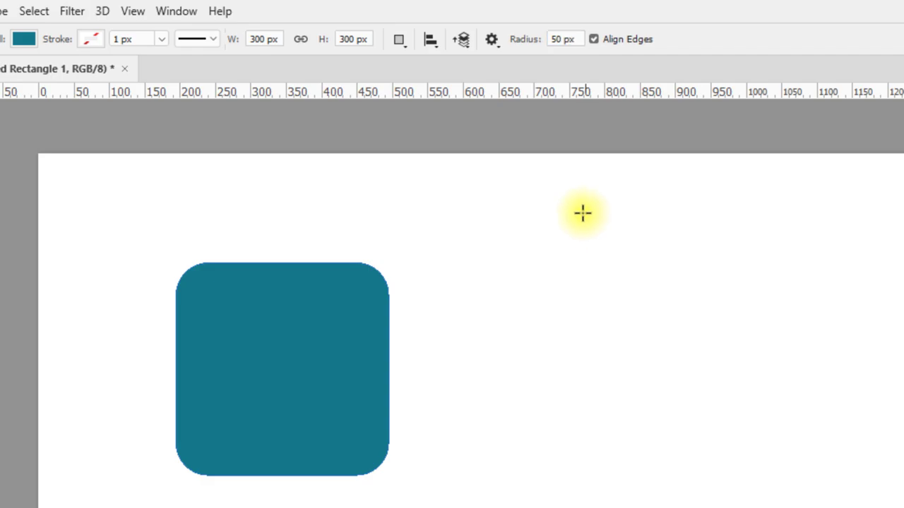
{"action": "left_click", "coordinate": [300, 39]}
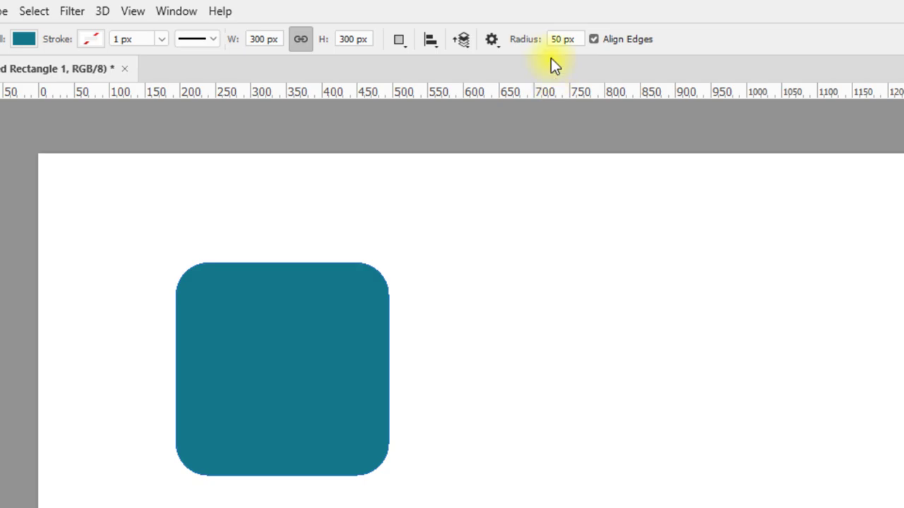
Create a 300 × 300 px rounded square and align it level beside the first
{"action": "left_click", "coordinate": [768, 377]}
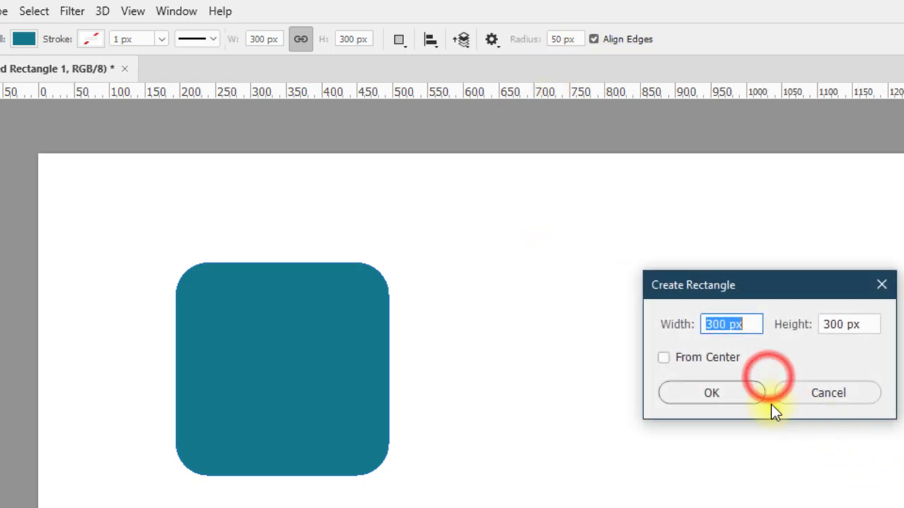
{"action": "left_click", "coordinate": [729, 397]}
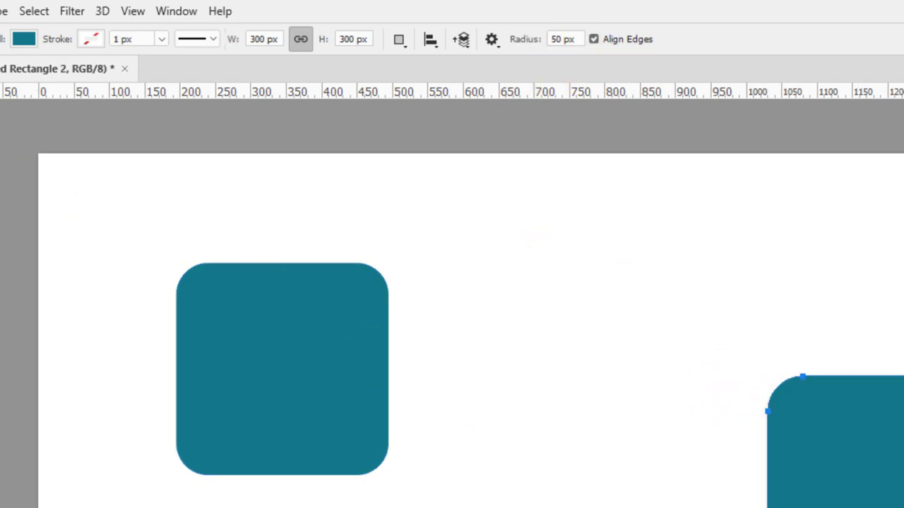
{"action": "key", "text": "v"}
{"action": "left_click_drag", "start_coordinate": [895, 464], "coordinate": [577, 346]}
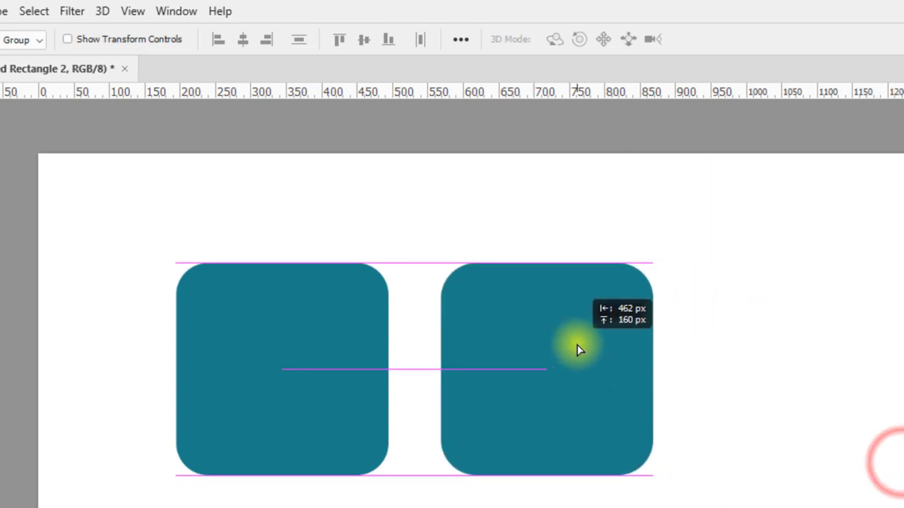
{"action": "left_click", "coordinate": [770, 402]}
{"action": "left_click", "coordinate": [560, 388]}
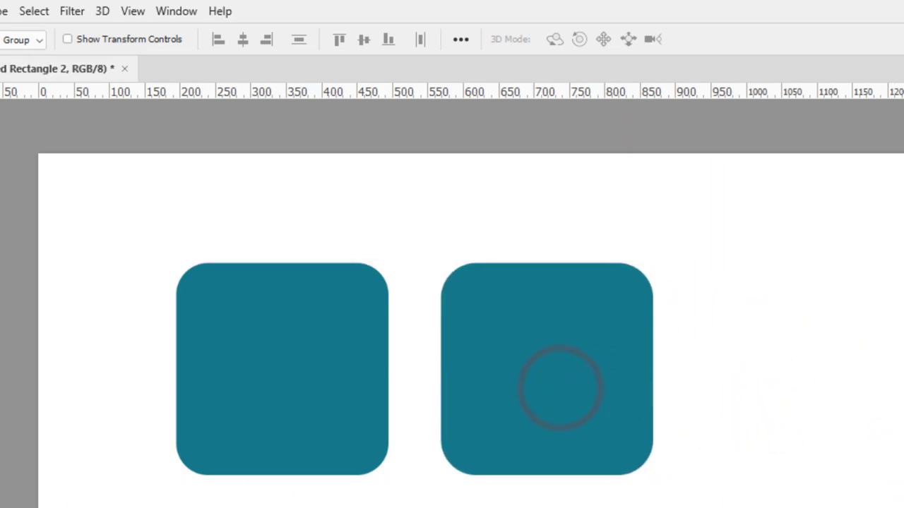
Open another Create Rectangle dialog and cancel it
{"action": "key", "text": "u"}
{"action": "left_click", "coordinate": [760, 410]}
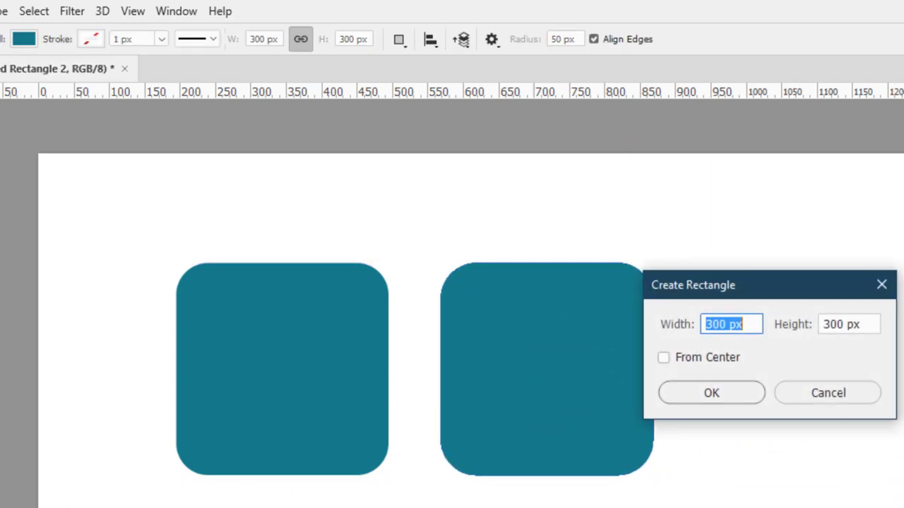
{"action": "left_click", "coordinate": [833, 393]}
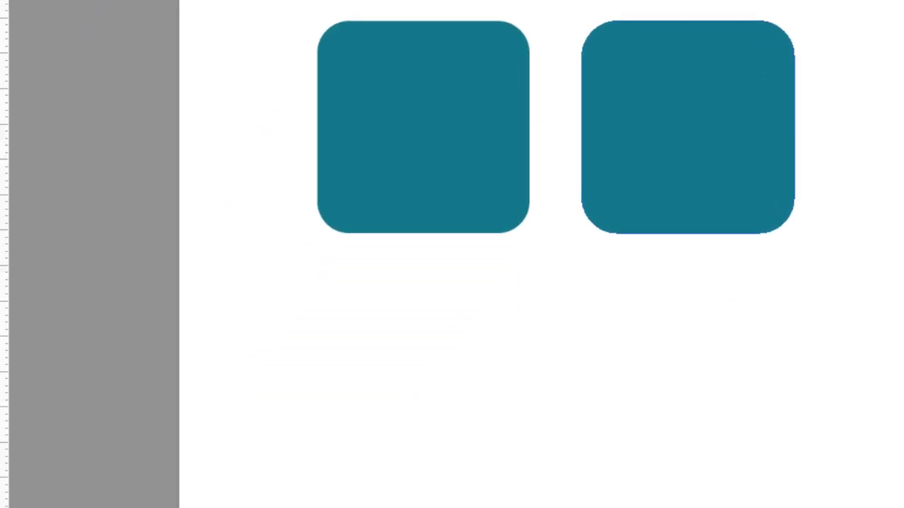
{"action": "right_click", "coordinate": [10, 218]}
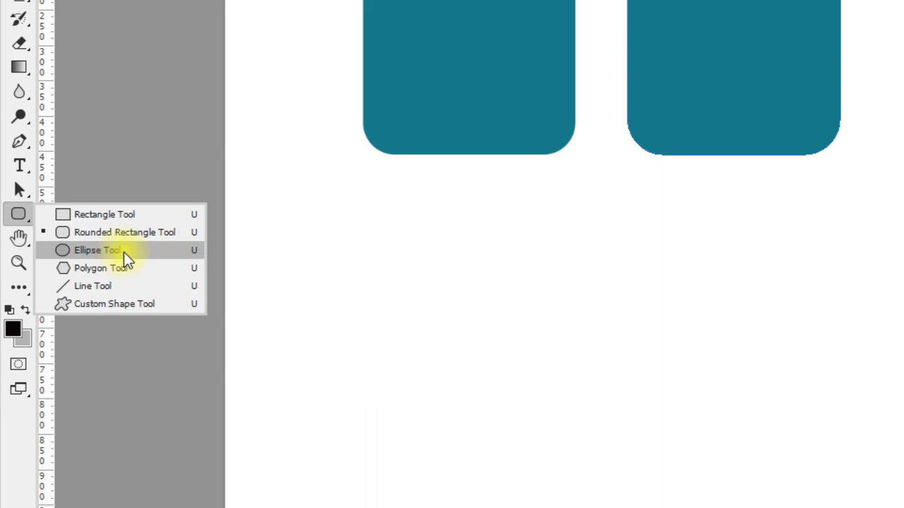
Draw a wide flat ellipse right of the squares, then a sliver and tall ellipse below
{"action": "left_click", "coordinate": [124, 252]}
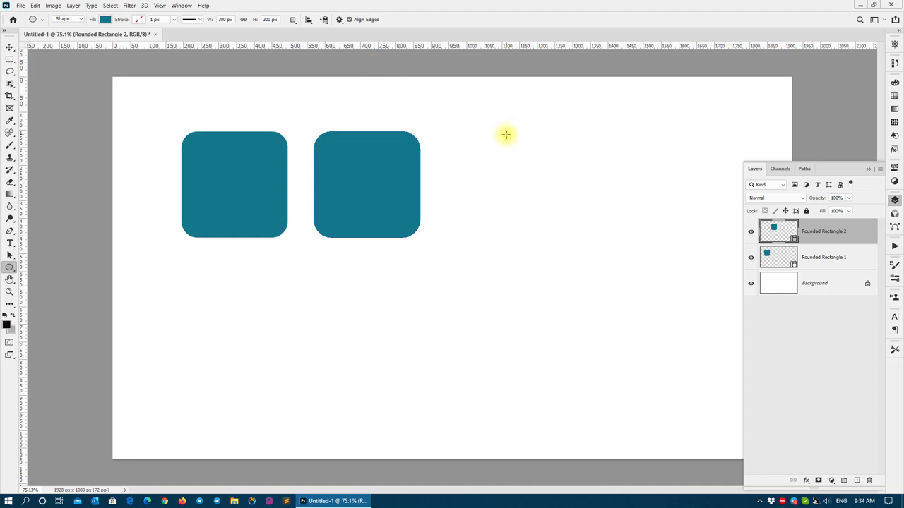
{"action": "left_click_drag", "start_coordinate": [501, 187], "coordinate": [472, 374]}
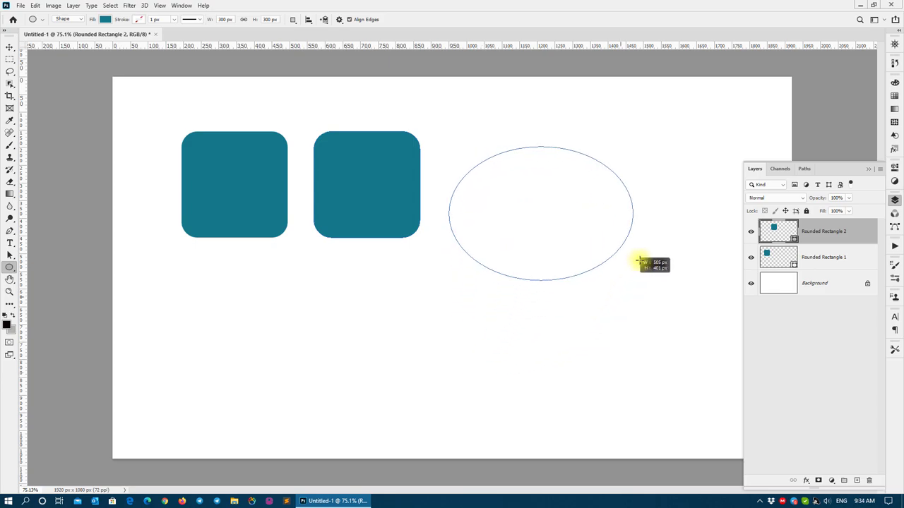
{"action": "mouse_move", "coordinate": [472, 375]}
{"action": "left_mouse_down"}
{"action": "mouse_move", "coordinate": [634, 199]}
{"action": "mouse_move", "coordinate": [600, 285]}
{"action": "mouse_move", "coordinate": [490, 292]}
{"action": "mouse_move", "coordinate": [577, 179]}
{"action": "mouse_move", "coordinate": [531, 261]}
{"action": "mouse_move", "coordinate": [625, 318]}
{"action": "mouse_move", "coordinate": [656, 183]}
{"action": "mouse_move", "coordinate": [645, 226]}
{"action": "left_mouse_up"}
{"action": "mouse_move", "coordinate": [250, 308]}
{"action": "left_mouse_down"}
{"action": "mouse_move", "coordinate": [282, 319]}
{"action": "mouse_move", "coordinate": [287, 276]}
{"action": "mouse_move", "coordinate": [250, 259]}
{"action": "left_mouse_up"}
{"action": "left_click_drag", "start_coordinate": [212, 264], "coordinate": [261, 338]}
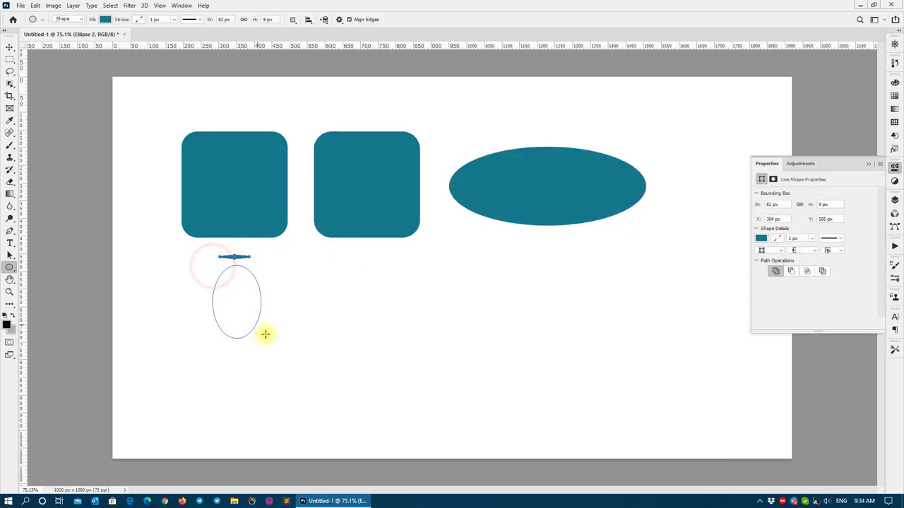
{"action": "left_click_drag", "start_coordinate": [293, 271], "coordinate": [358, 333]}
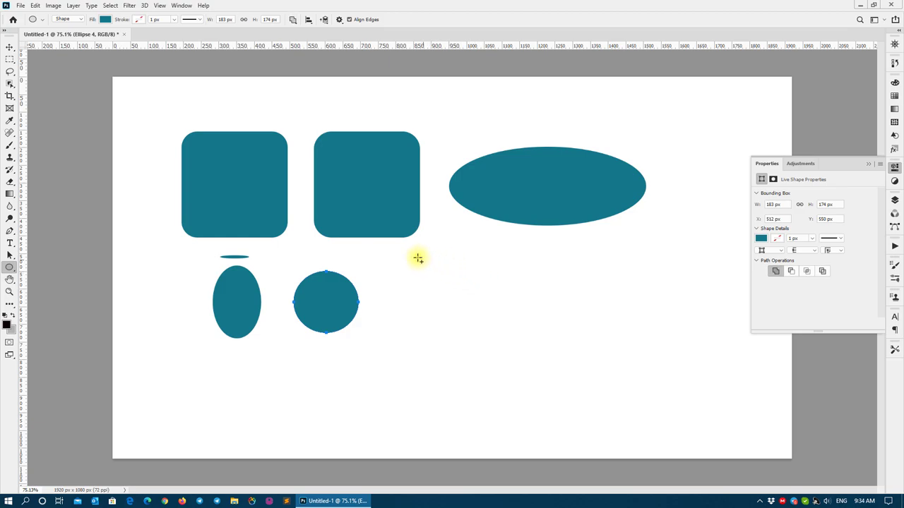
Draw two more teal circles in the lower row, 246 px and about 184 px wide
{"action": "mouse_move", "coordinate": [418, 259]}
{"action": "left_mouse_down"}
{"action": "mouse_move", "coordinate": [574, 396]}
{"action": "mouse_move", "coordinate": [538, 362]}
{"action": "left_mouse_up"}
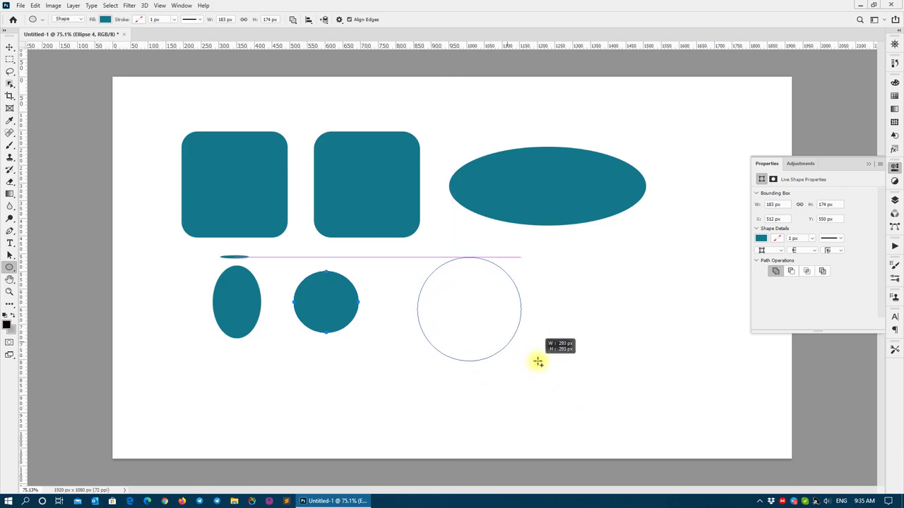
{"action": "left_click_drag", "start_coordinate": [533, 360], "coordinate": [512, 345]}
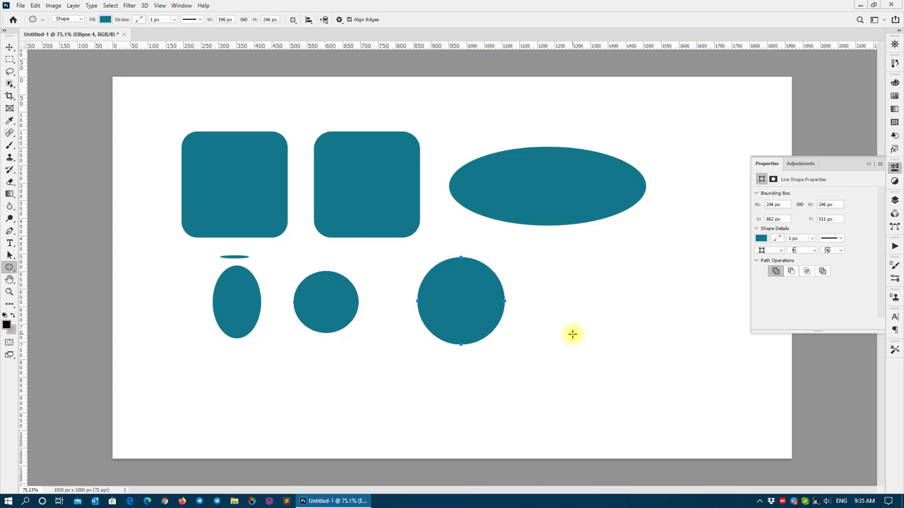
{"action": "mouse_move", "coordinate": [572, 308]}
{"action": "left_mouse_down"}
{"action": "mouse_move", "coordinate": [600, 323]}
{"action": "mouse_move", "coordinate": [646, 302]}
{"action": "left_mouse_up"}
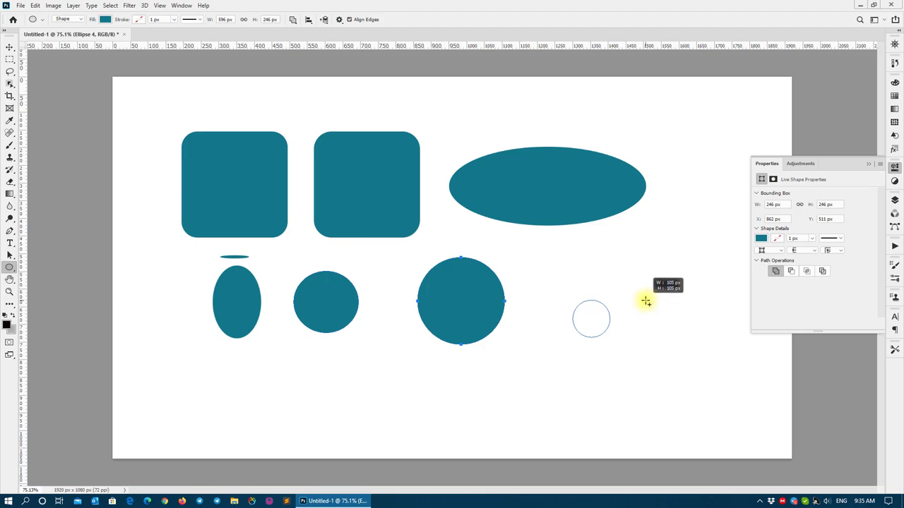
{"action": "mouse_move", "coordinate": [645, 302]}
{"action": "left_mouse_down"}
{"action": "mouse_move", "coordinate": [619, 317]}
{"action": "mouse_move", "coordinate": [652, 281]}
{"action": "mouse_move", "coordinate": [624, 298]}
{"action": "mouse_move", "coordinate": [645, 276]}
{"action": "left_mouse_up"}
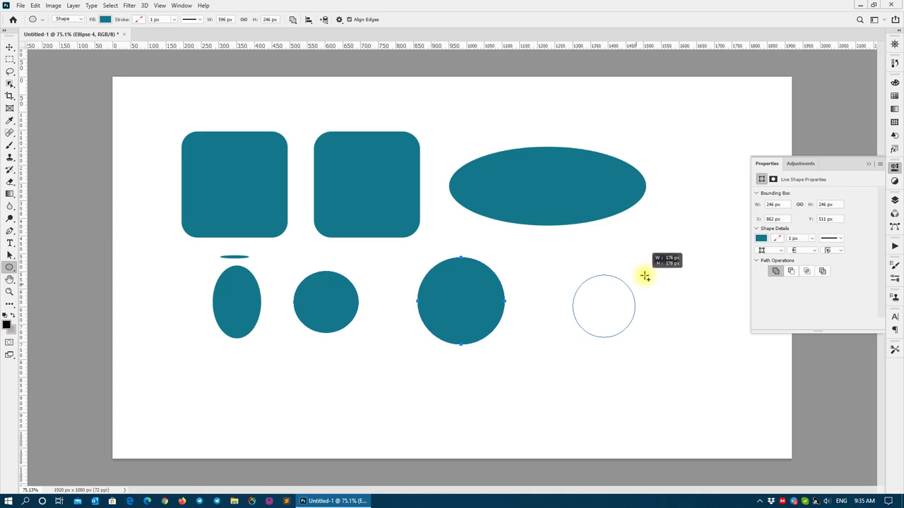
{"action": "mouse_move", "coordinate": [645, 276]}
{"action": "left_mouse_down"}
{"action": "mouse_move", "coordinate": [615, 303]}
{"action": "mouse_move", "coordinate": [627, 280]}
{"action": "mouse_move", "coordinate": [648, 269]}
{"action": "mouse_move", "coordinate": [623, 306]}
{"action": "left_mouse_up"}
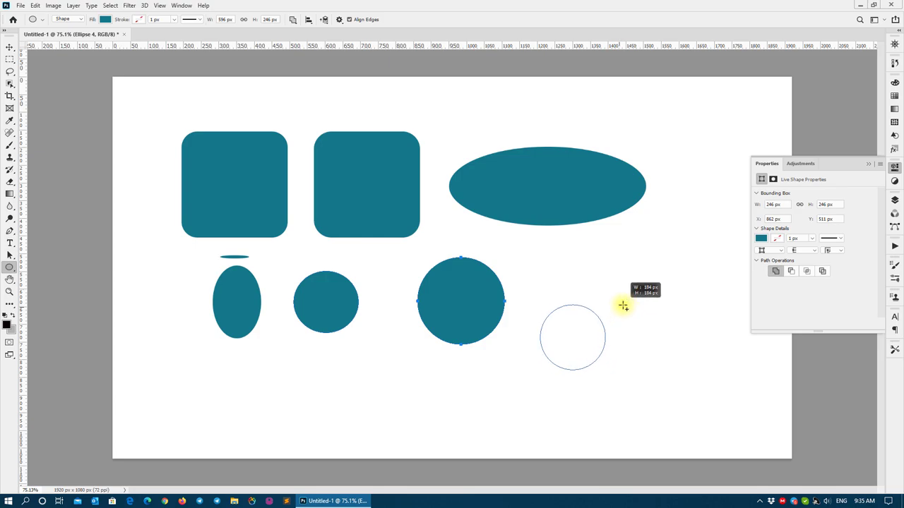
Shift the row of three circles left together with the Move tool
{"action": "key", "text": "v"}
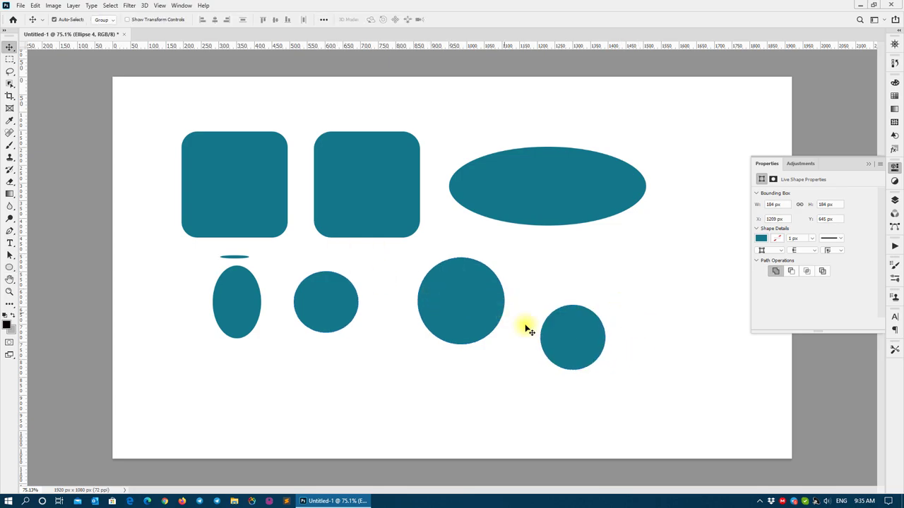
{"action": "left_click_drag", "start_coordinate": [622, 385], "coordinate": [319, 338]}
{"action": "mouse_move", "coordinate": [569, 338]}
{"action": "left_mouse_down"}
{"action": "mouse_move", "coordinate": [550, 317]}
{"action": "mouse_move", "coordinate": [557, 323]}
{"action": "left_mouse_up"}
Delete every teal shape layer in the Layers panel so only Background remains
{"action": "key", "text": "F7"}
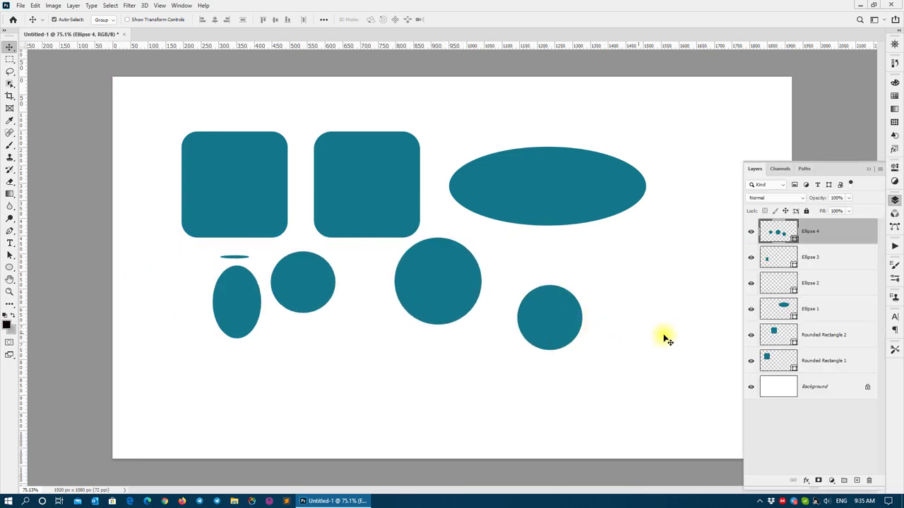
{"action": "key", "text": "Delete"}
{"action": "left_click", "coordinate": [561, 181]}
{"action": "key", "text": "Delete"}
{"action": "left_click", "coordinate": [372, 164]}
{"action": "key", "text": "Delete"}
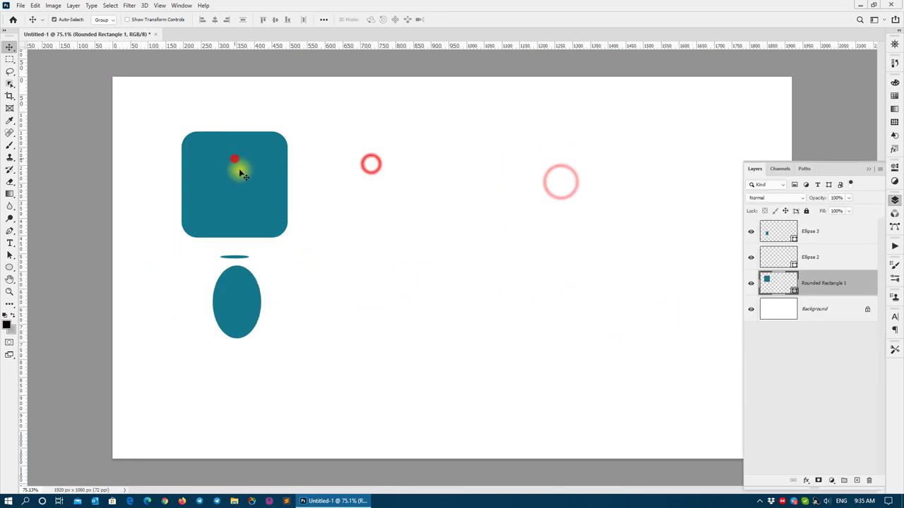
{"action": "key", "text": "Delete"}
{"action": "key", "text": "ctrl+alt+a"}
{"action": "key", "text": "Delete"}
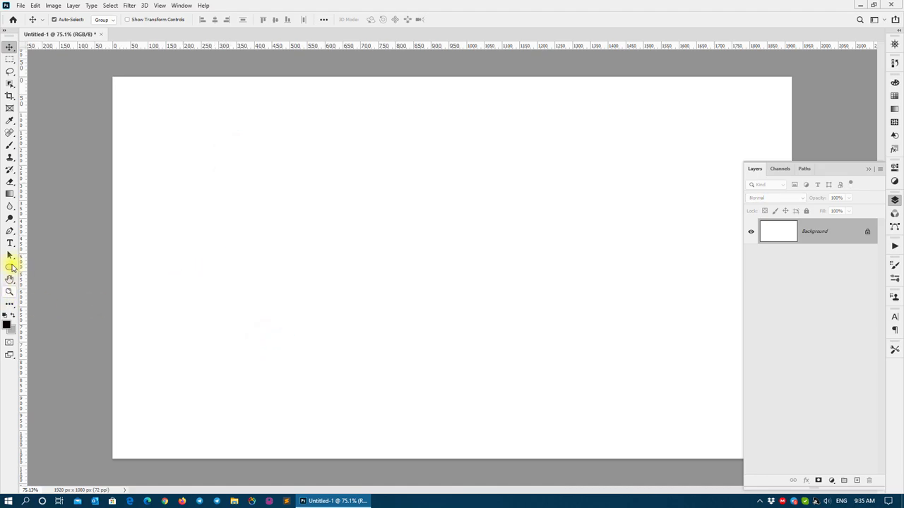
{"action": "left_click", "coordinate": [9, 267]}
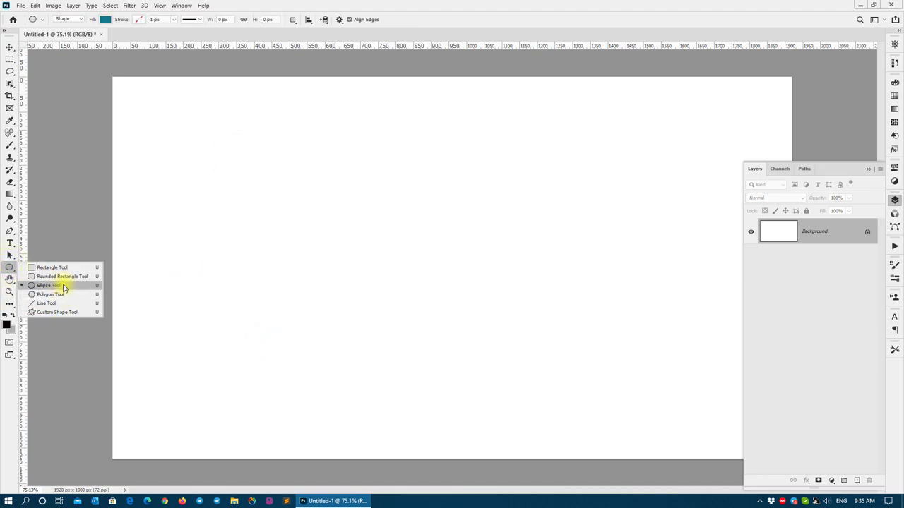
{"action": "left_click", "coordinate": [63, 286]}
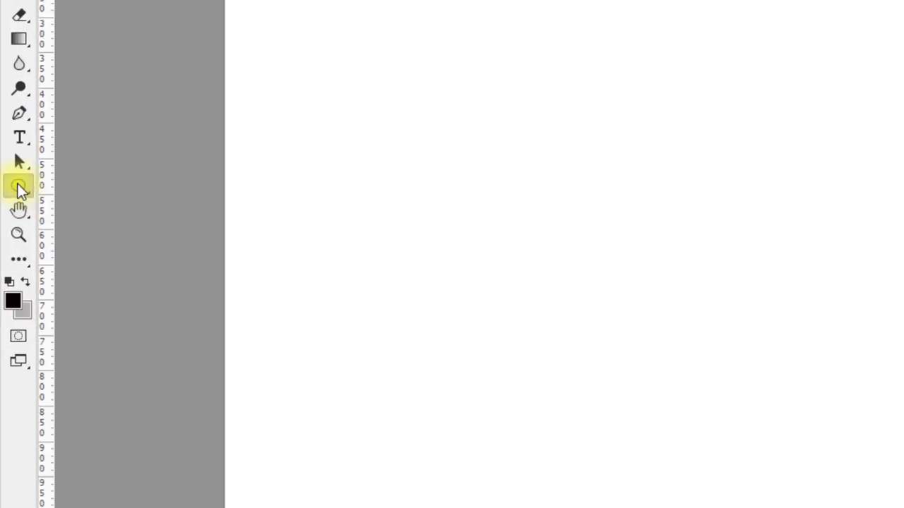
Switch to the Polygon tool with 5 sides and draw two teal pentagons side by side
{"action": "right_click", "coordinate": [9, 267]}
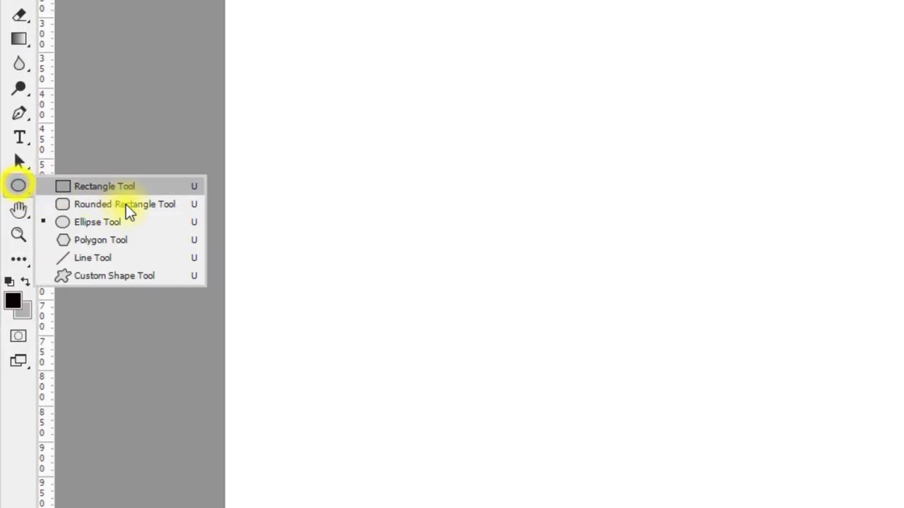
{"action": "left_click", "coordinate": [140, 236]}
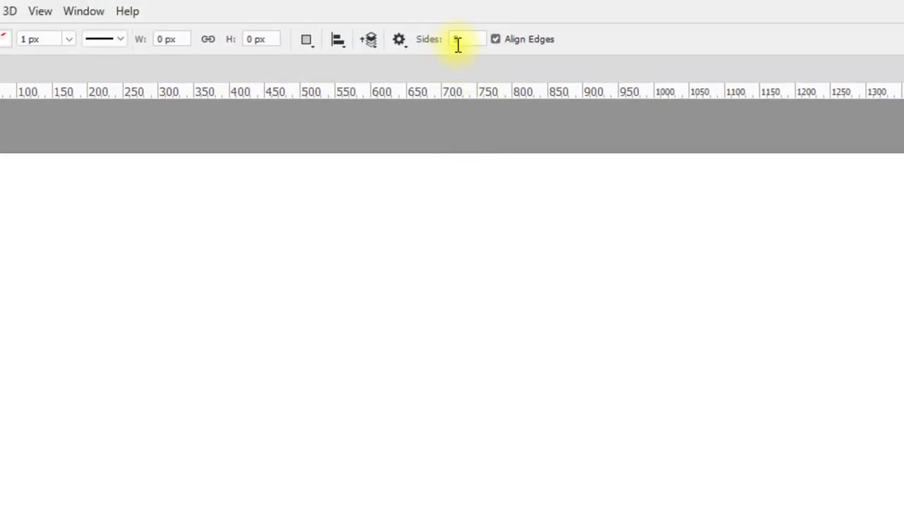
{"action": "double_click", "coordinate": [459, 39]}
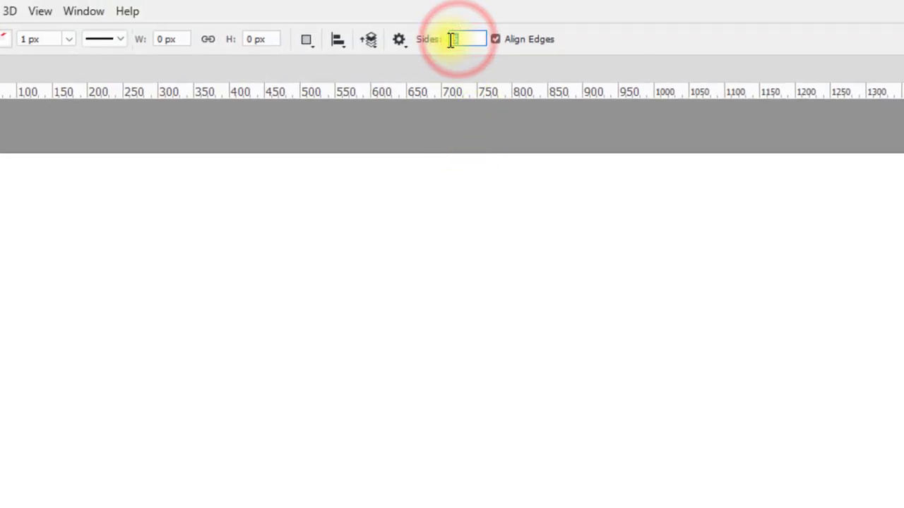
{"action": "left_click_drag", "start_coordinate": [192, 305], "coordinate": [300, 294]}
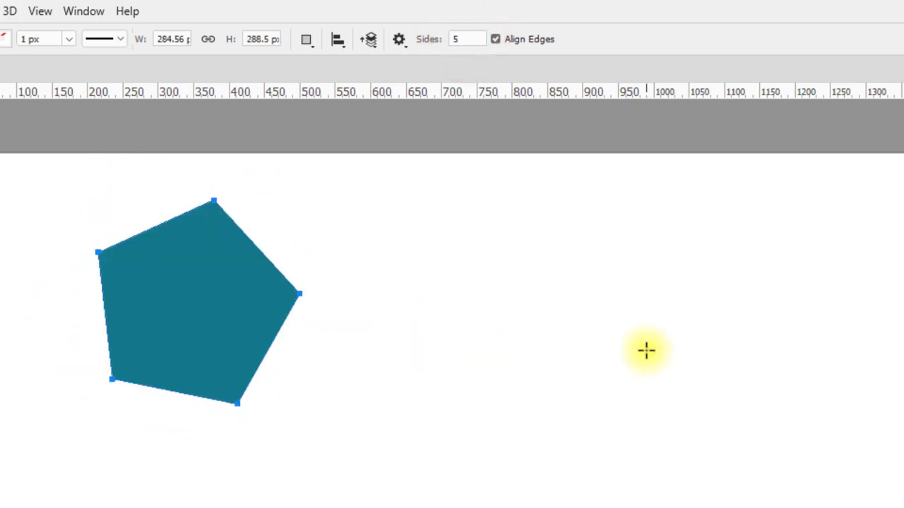
{"action": "mouse_move", "coordinate": [422, 295]}
{"action": "left_mouse_down"}
{"action": "mouse_move", "coordinate": [518, 329]}
{"action": "mouse_move", "coordinate": [530, 315]}
{"action": "left_mouse_up"}
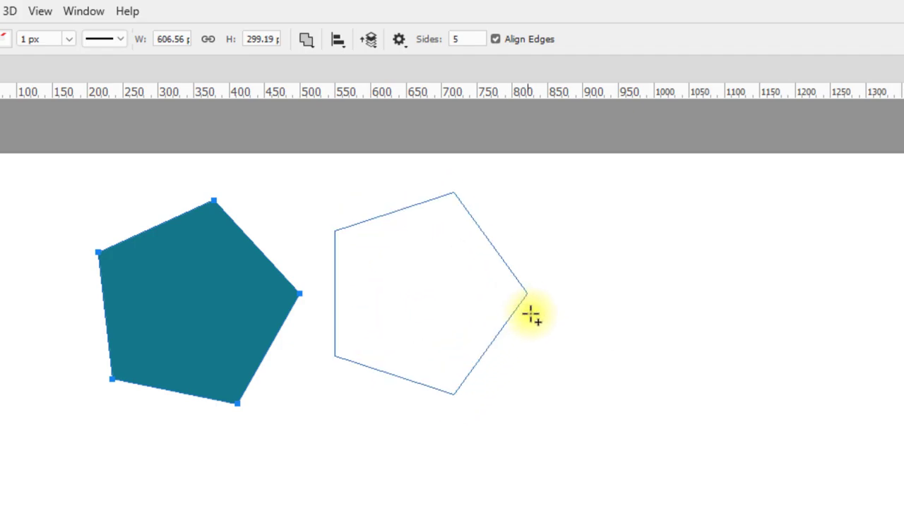
Set Sides to 6 and draw two teal hexagons right of the pentagons
{"action": "double_click", "coordinate": [462, 37]}
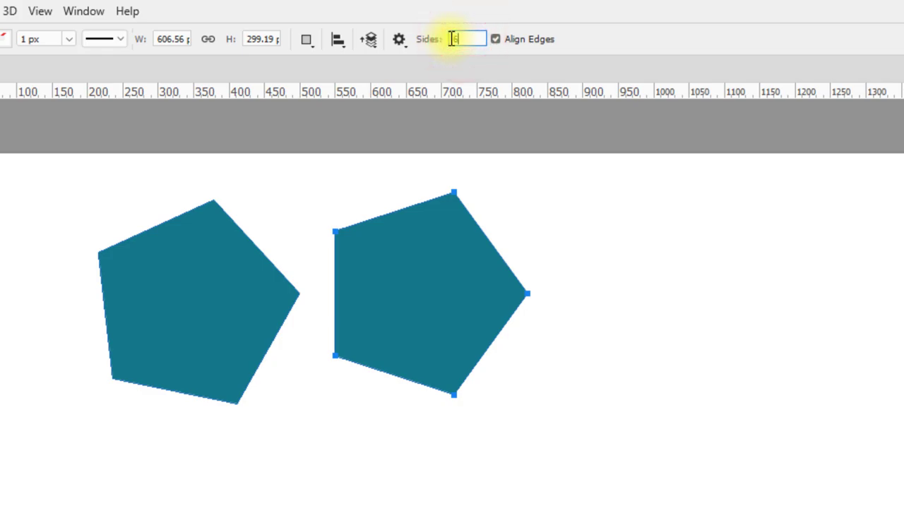
{"action": "type", "text": "6"}
{"action": "left_click_drag", "start_coordinate": [642, 254], "coordinate": [702, 284]}
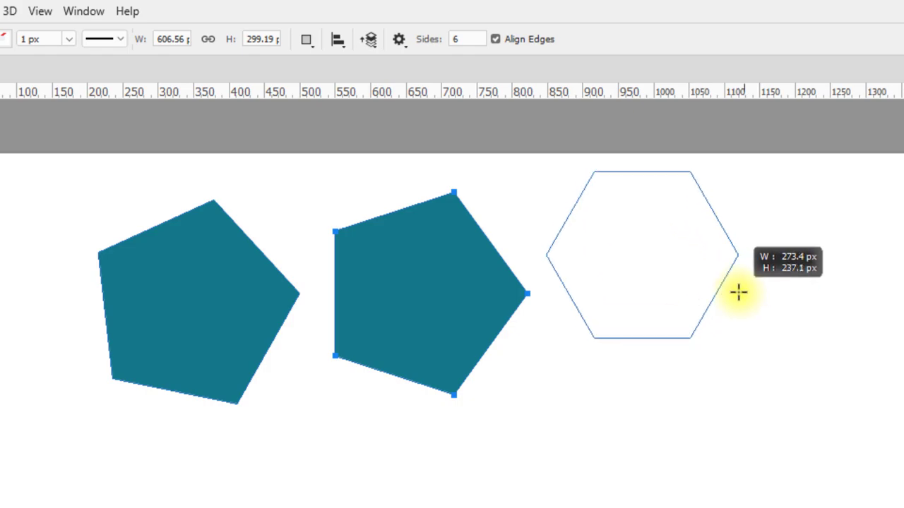
{"action": "left_click_drag", "start_coordinate": [701, 284], "coordinate": [739, 293]}
{"action": "mouse_move", "coordinate": [668, 287]}
{"action": "left_mouse_down"}
{"action": "mouse_move", "coordinate": [759, 348]}
{"action": "mouse_move", "coordinate": [714, 381]}
{"action": "left_mouse_up"}
Move both hexagons down-right, then draw an 8-sided teal octagon and move it beneath them
{"action": "key", "text": "v"}
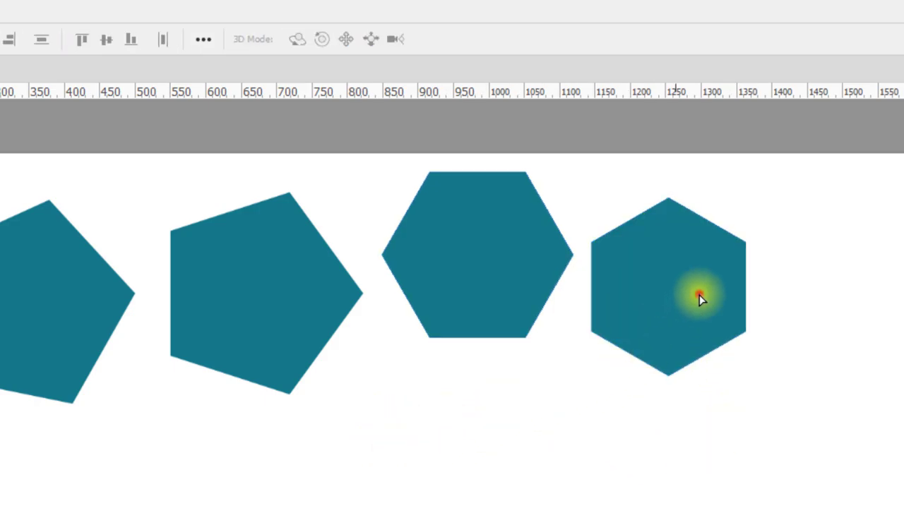
{"action": "left_click_drag", "start_coordinate": [699, 295], "coordinate": [629, 289]}
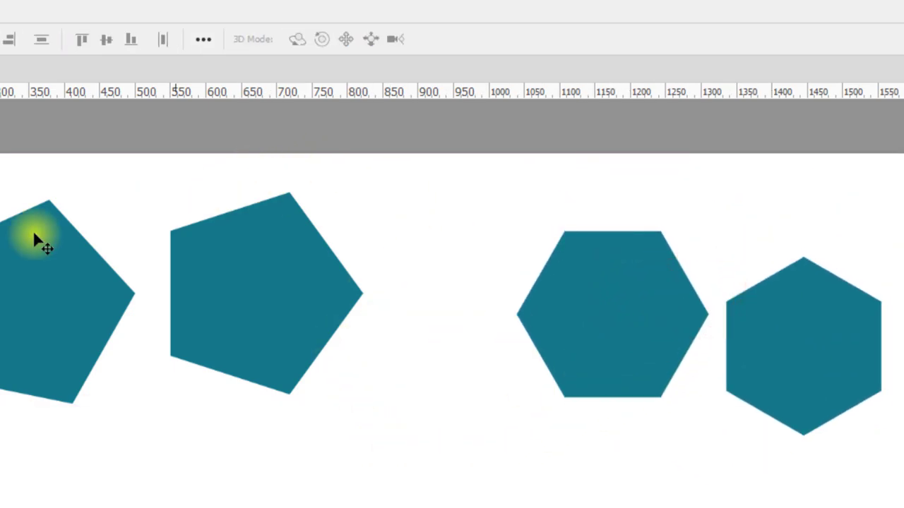
{"action": "key", "text": "u"}
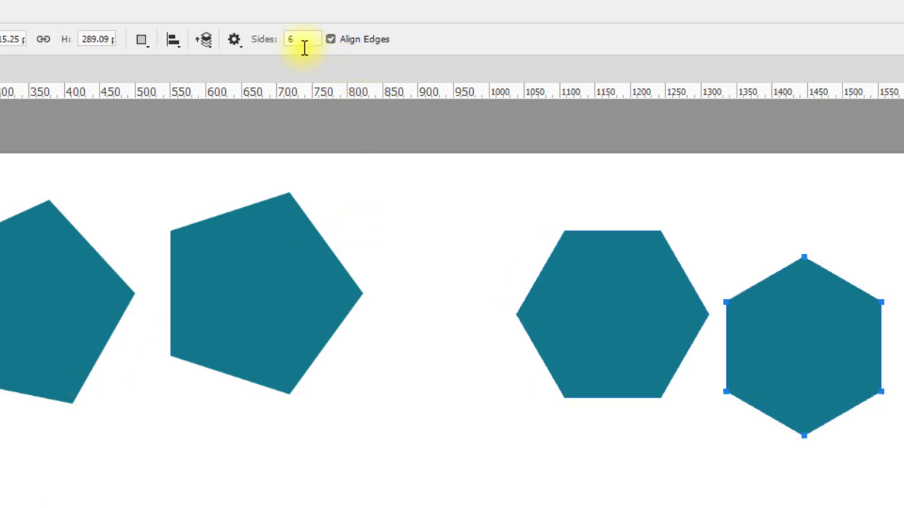
{"action": "double_click", "coordinate": [297, 39]}
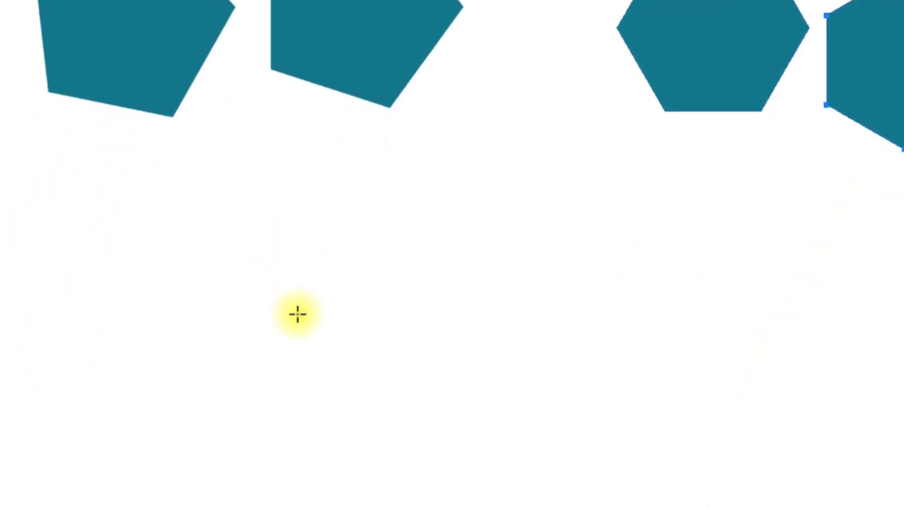
{"action": "mouse_move", "coordinate": [280, 285]}
{"action": "left_mouse_down"}
{"action": "mouse_move", "coordinate": [300, 364]}
{"action": "mouse_move", "coordinate": [391, 337]}
{"action": "mouse_move", "coordinate": [406, 292]}
{"action": "mouse_move", "coordinate": [397, 339]}
{"action": "mouse_move", "coordinate": [353, 358]}
{"action": "mouse_move", "coordinate": [366, 335]}
{"action": "mouse_move", "coordinate": [428, 341]}
{"action": "mouse_move", "coordinate": [452, 313]}
{"action": "mouse_move", "coordinate": [432, 225]}
{"action": "mouse_move", "coordinate": [432, 167]}
{"action": "mouse_move", "coordinate": [458, 246]}
{"action": "mouse_move", "coordinate": [418, 208]}
{"action": "left_mouse_up"}
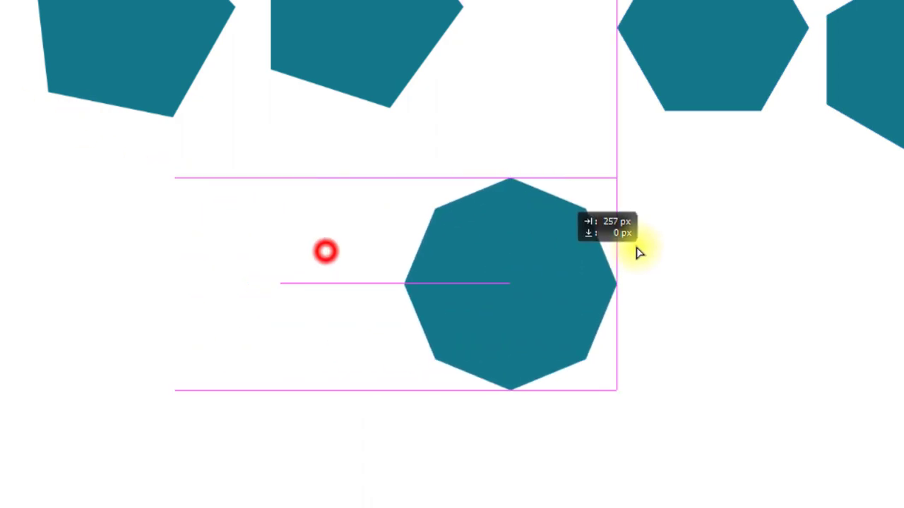
{"action": "left_click_drag", "start_coordinate": [325, 250], "coordinate": [638, 254]}
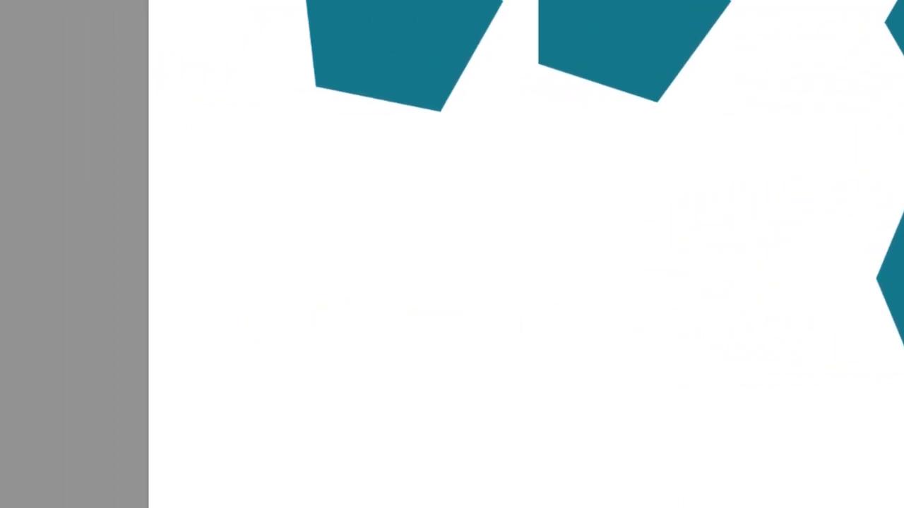
Draw a thin 802 × 1 px horizontal line beneath the pentagons with the Line Tool
{"action": "left_click", "coordinate": [27, 242]}
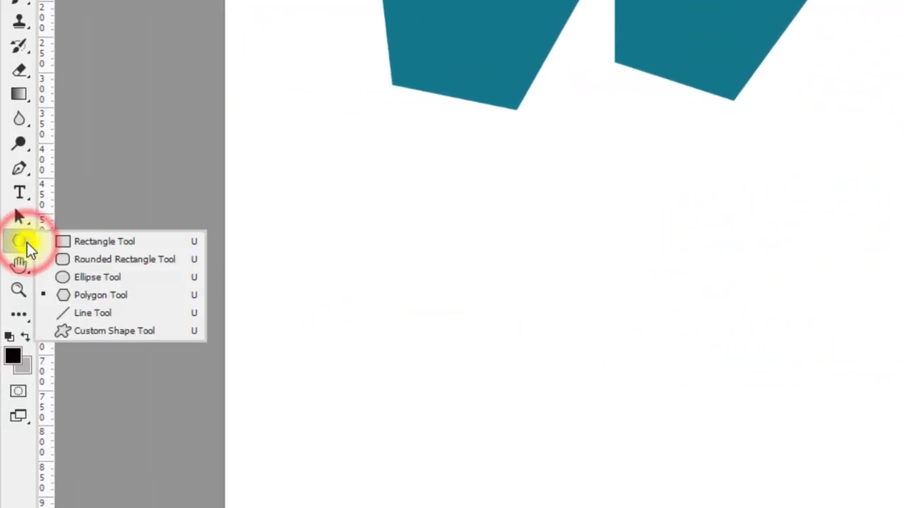
{"action": "left_click", "coordinate": [133, 311]}
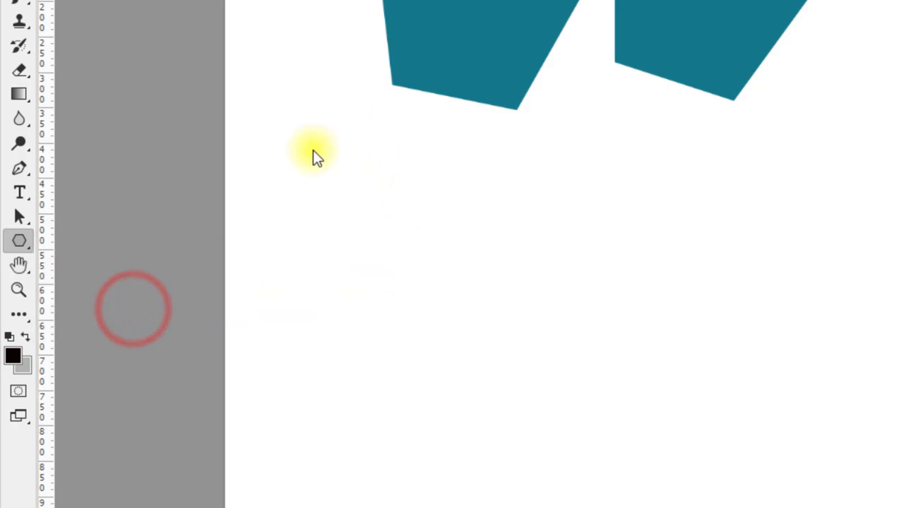
{"action": "left_click_drag", "start_coordinate": [293, 217], "coordinate": [532, 185]}
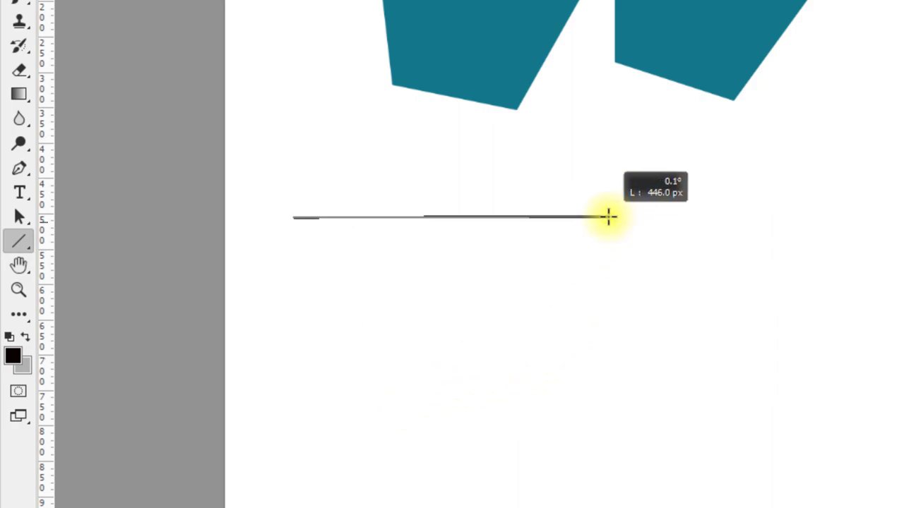
{"action": "mouse_move", "coordinate": [531, 186]}
{"action": "left_mouse_down"}
{"action": "mouse_move", "coordinate": [569, 218]}
{"action": "mouse_move", "coordinate": [754, 205]}
{"action": "left_mouse_up"}
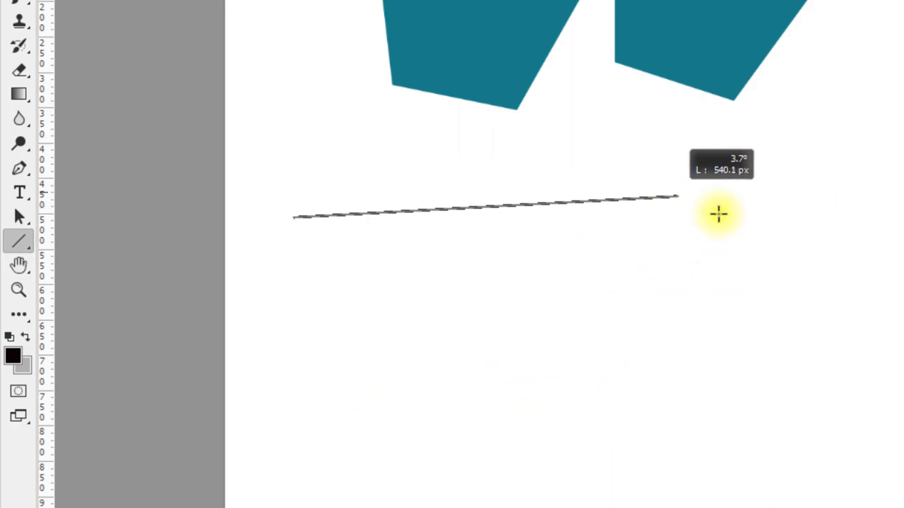
{"action": "mouse_move", "coordinate": [755, 205]}
{"action": "left_mouse_down"}
{"action": "mouse_move", "coordinate": [726, 254]}
{"action": "mouse_move", "coordinate": [736, 236]}
{"action": "left_mouse_up"}
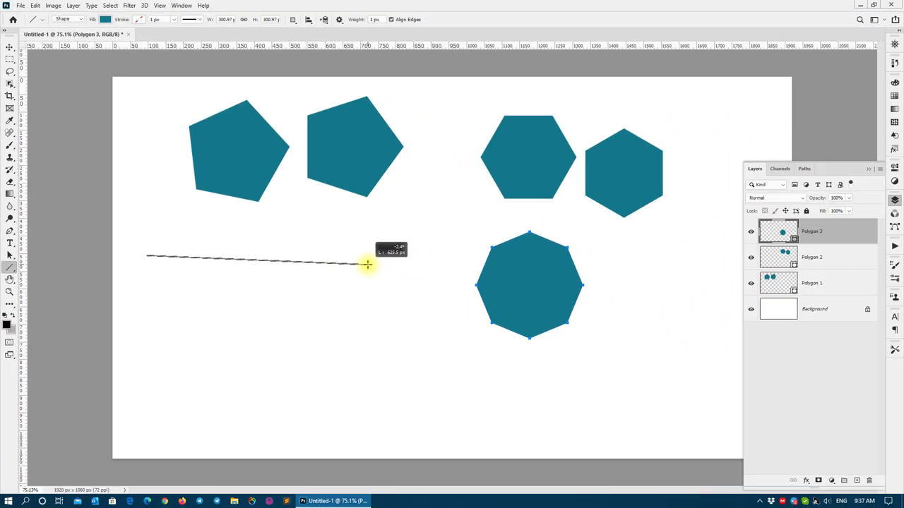
{"action": "mouse_move", "coordinate": [366, 264]}
{"action": "left_mouse_down"}
{"action": "mouse_move", "coordinate": [179, 363]}
{"action": "mouse_move", "coordinate": [265, 350]}
{"action": "mouse_move", "coordinate": [384, 234]}
{"action": "mouse_move", "coordinate": [482, 277]}
{"action": "mouse_move", "coordinate": [431, 269]}
{"action": "left_mouse_up"}
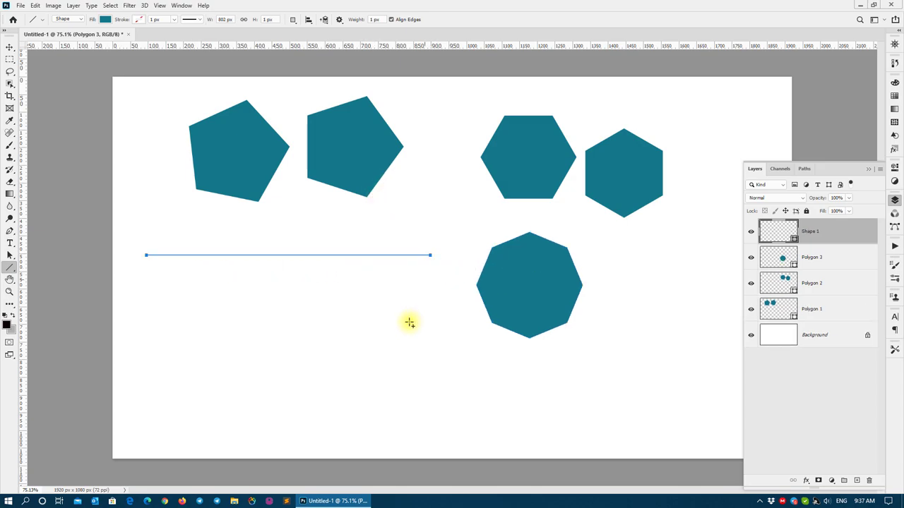
Zoom in to check the thin line's thickness, then return the view to 100%
{"action": "left_click", "coordinate": [10, 47]}
{"action": "key", "text": "z"}
{"action": "left_click", "coordinate": [233, 255]}
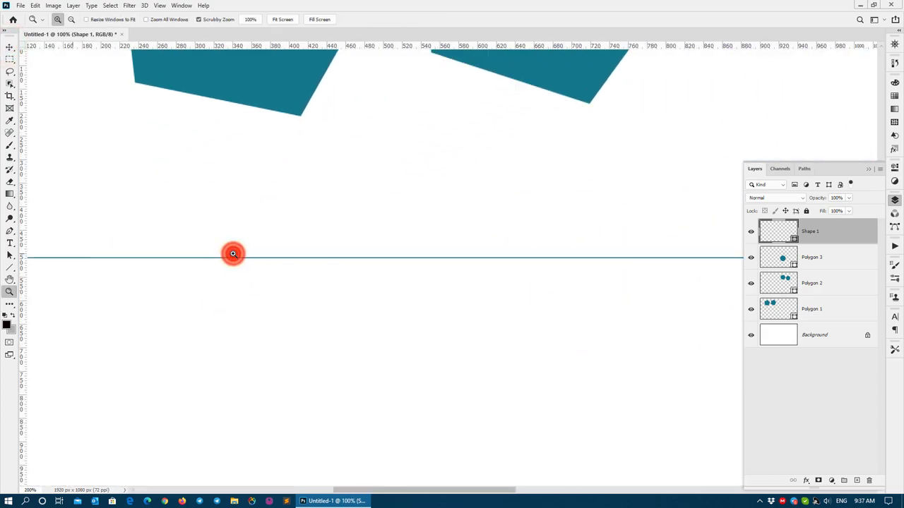
{"action": "left_click", "coordinate": [233, 254]}
{"action": "left_click", "coordinate": [233, 254]}
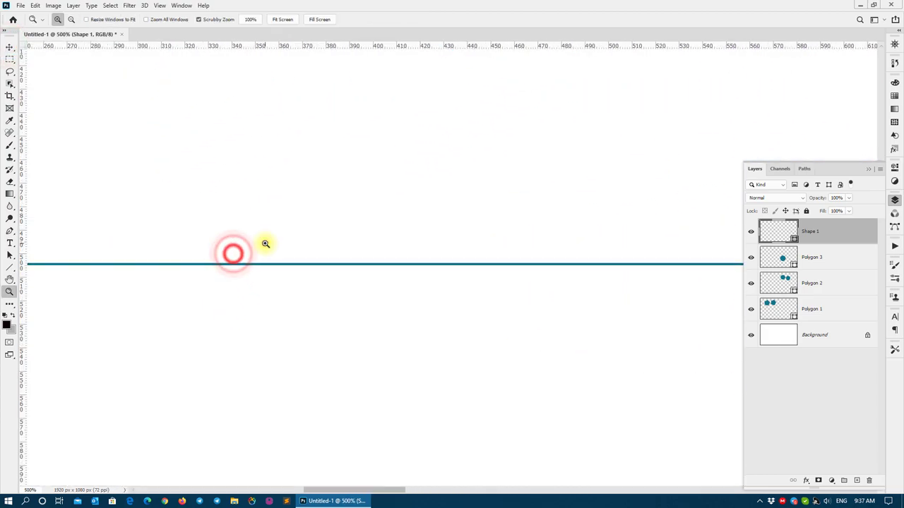
{"action": "left_click", "coordinate": [249, 19]}
Reselect the Line Tool and set its Weight to 10 px
{"action": "key", "text": "v"}
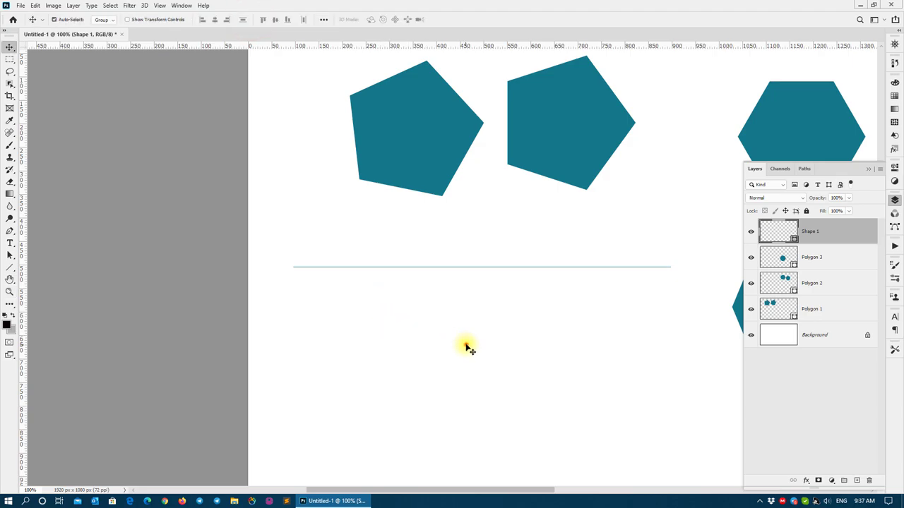
{"action": "left_click", "coordinate": [466, 345]}
{"action": "left_click", "coordinate": [10, 268]}
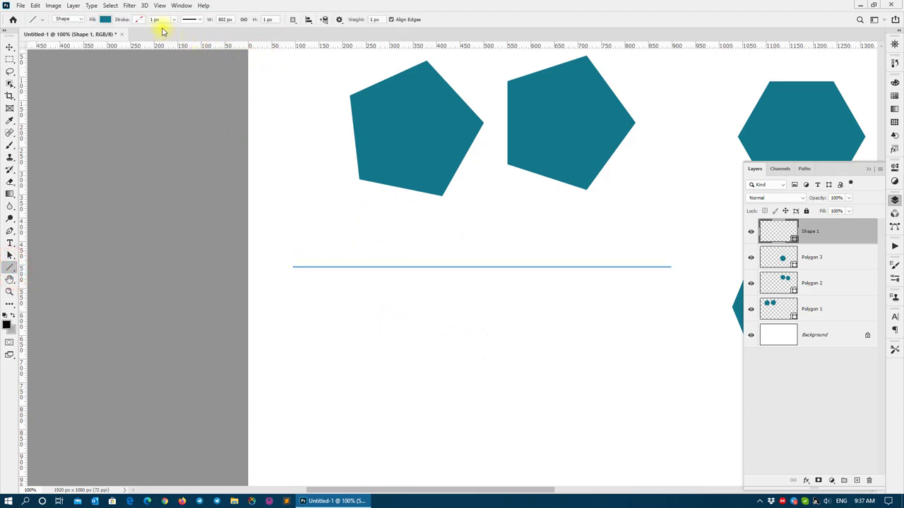
{"action": "left_click", "coordinate": [176, 21]}
{"action": "type", "text": "10"}
Draw a thicker 800 × 10 px line below the first and nudge it slightly left
{"action": "left_click_drag", "start_coordinate": [306, 302], "coordinate": [672, 289]}
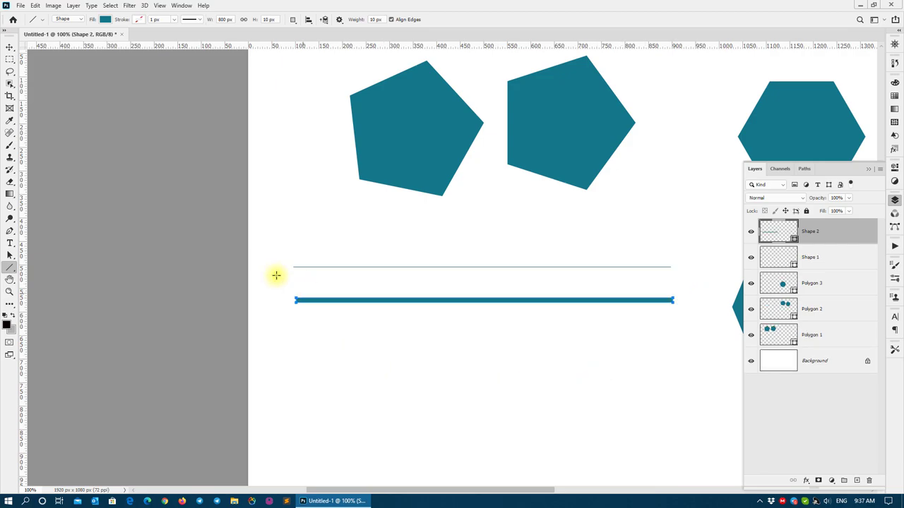
{"action": "left_click", "coordinate": [9, 47]}
{"action": "left_click_drag", "start_coordinate": [321, 302], "coordinate": [311, 302]}
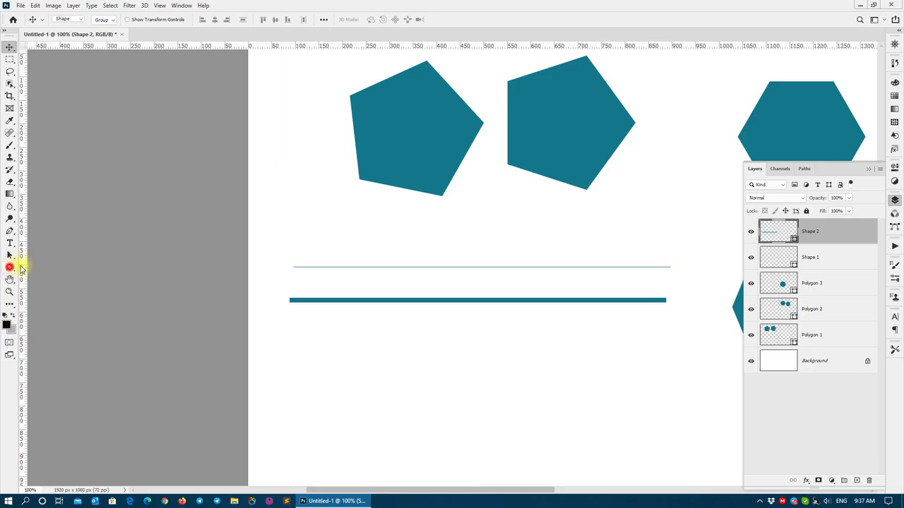
Preview the dashed, dotted and solid stroke presets on the thick line
{"action": "left_click", "coordinate": [10, 267]}
{"action": "left_click", "coordinate": [199, 22]}
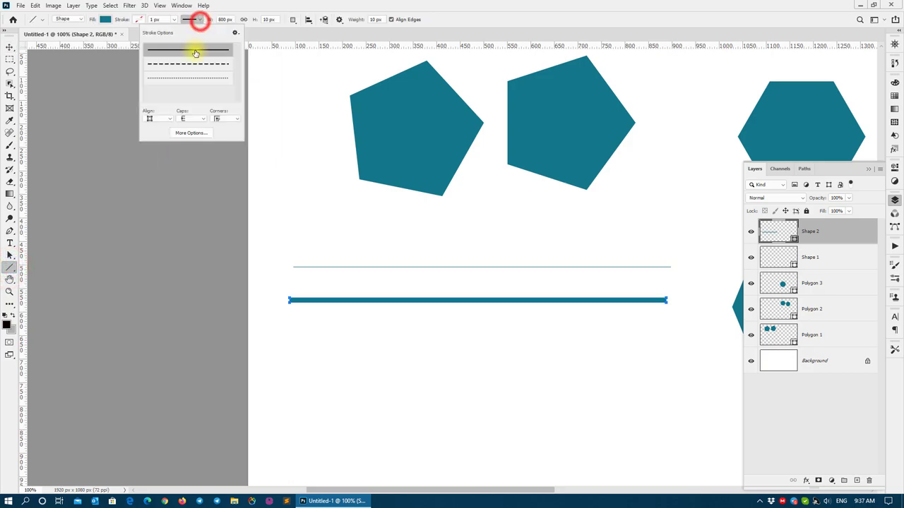
{"action": "left_click", "coordinate": [188, 67]}
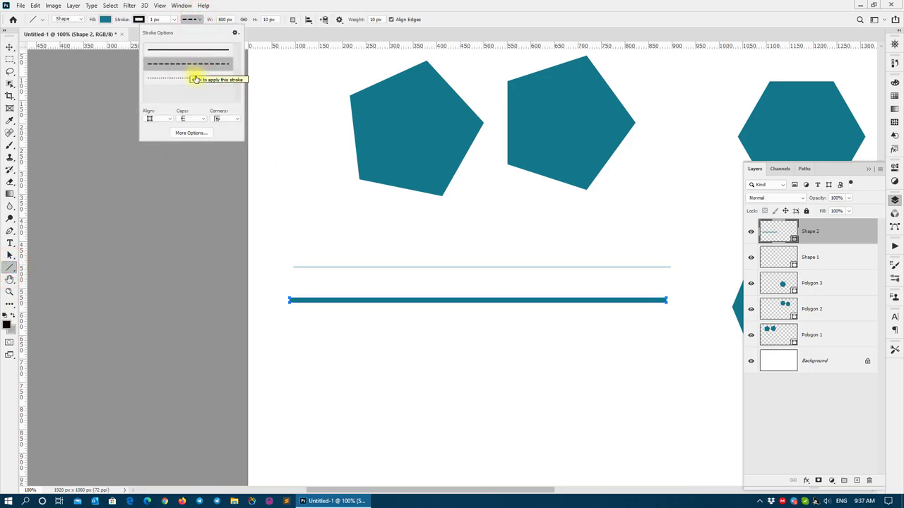
{"action": "left_click", "coordinate": [194, 77]}
{"action": "left_click", "coordinate": [197, 65]}
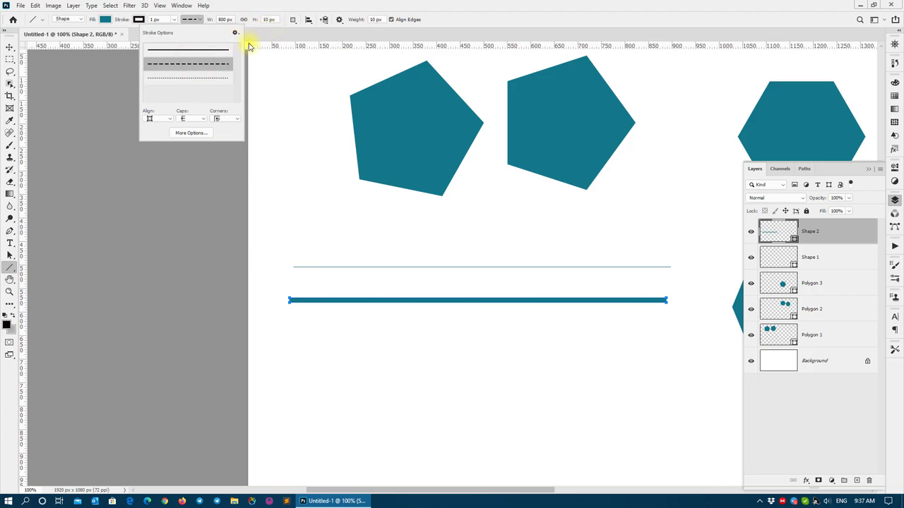
{"action": "left_click", "coordinate": [184, 79]}
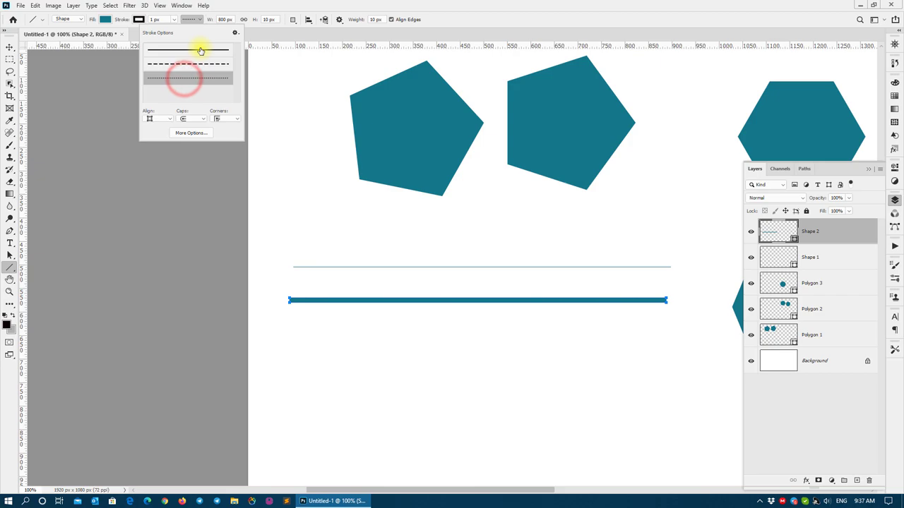
{"action": "left_click", "coordinate": [201, 50]}
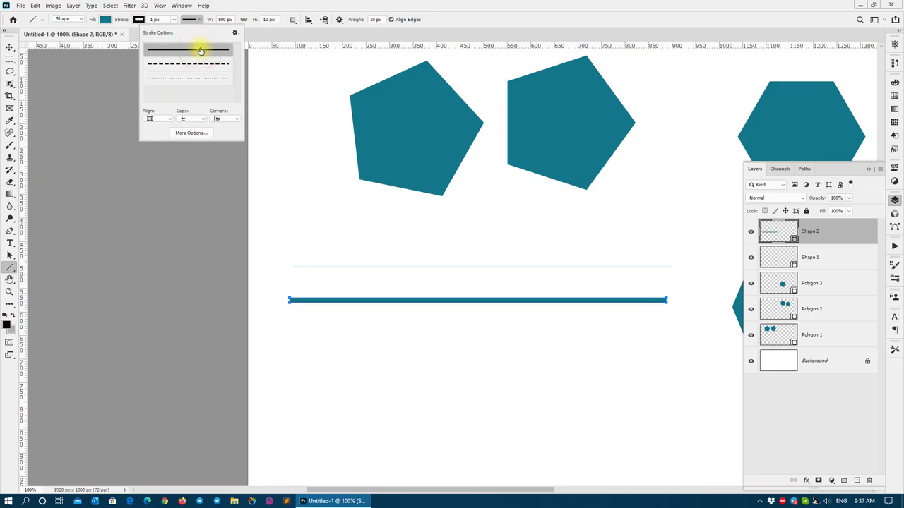
{"action": "left_click", "coordinate": [198, 22]}
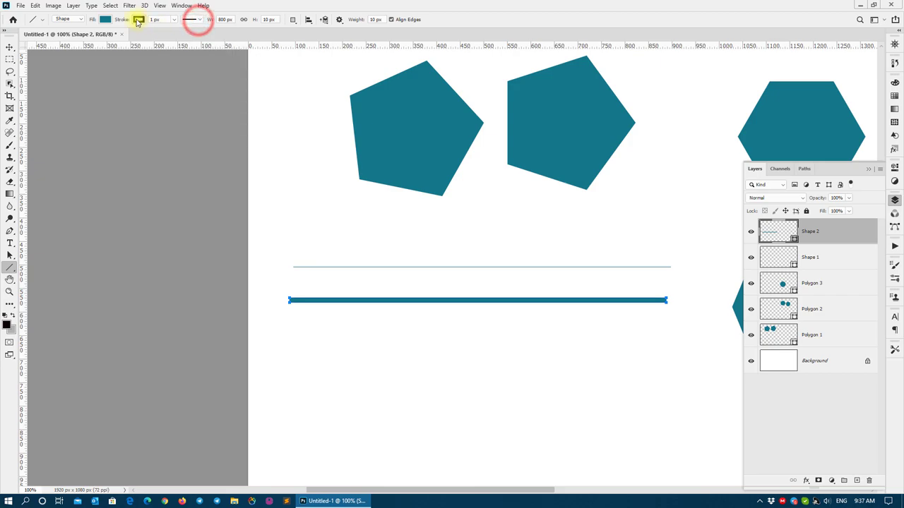
Remove the thick line's fill and give it a 10 px dashed stroke
{"action": "left_click", "coordinate": [105, 19]}
{"action": "left_click", "coordinate": [47, 39]}
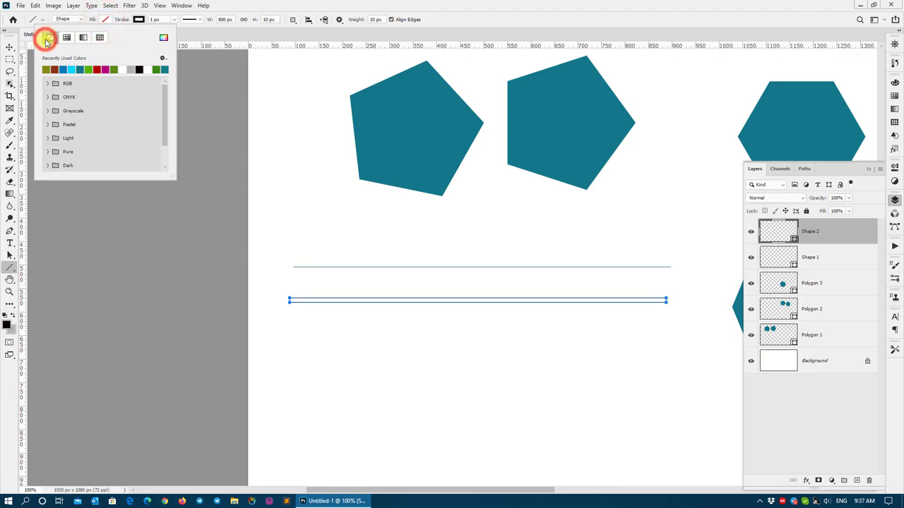
{"action": "left_click", "coordinate": [139, 19]}
{"action": "left_click", "coordinate": [162, 20]}
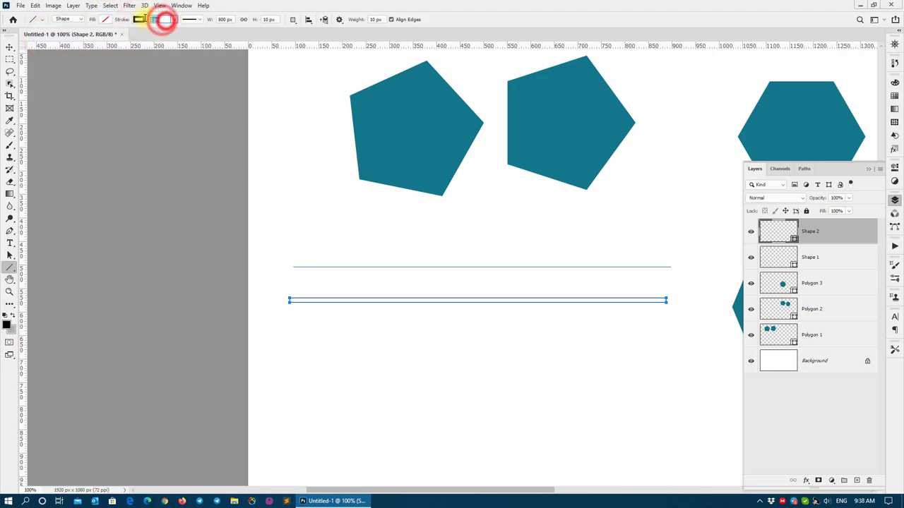
{"action": "type", "text": "10"}
{"action": "key", "text": "Return"}
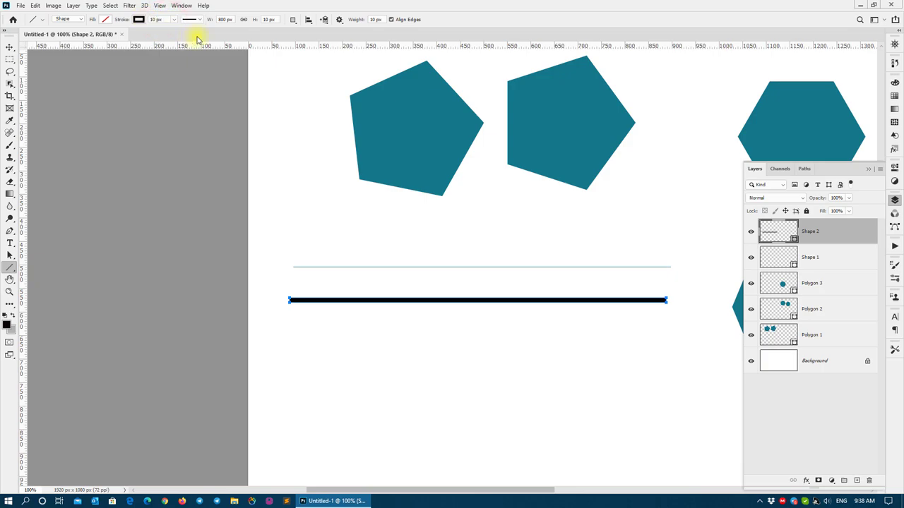
{"action": "left_click", "coordinate": [196, 19]}
{"action": "left_click", "coordinate": [197, 65]}
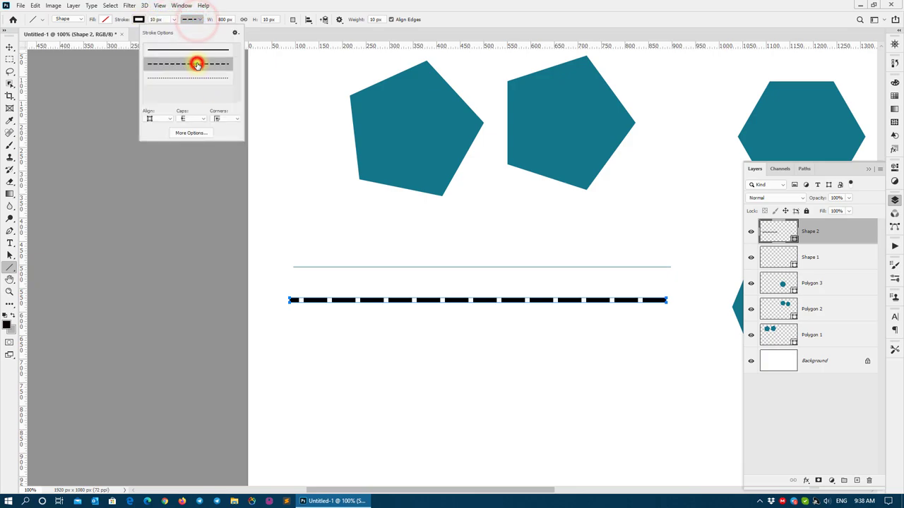
{"action": "left_click", "coordinate": [8, 44]}
Move the dashed line lower and draw a new 10 px dotted line above the thin blue line
{"action": "left_click", "coordinate": [293, 175]}
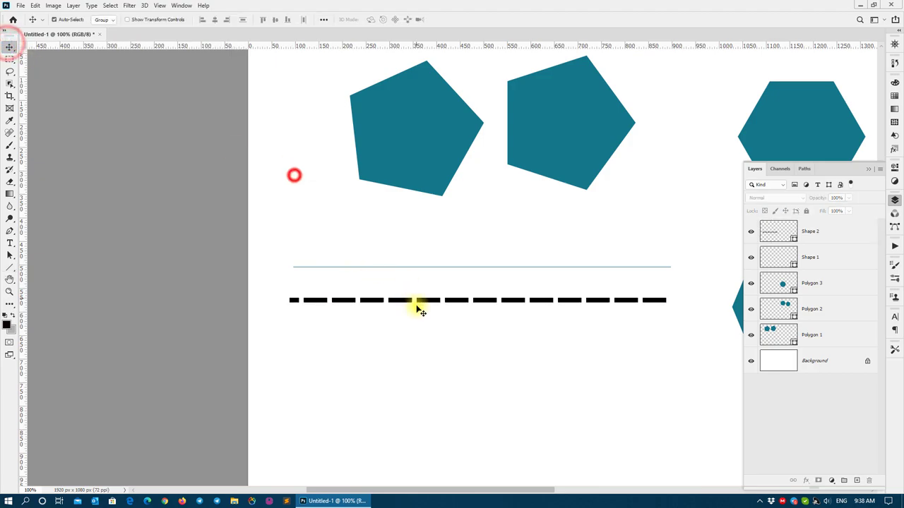
{"action": "left_click_drag", "start_coordinate": [410, 302], "coordinate": [339, 216]}
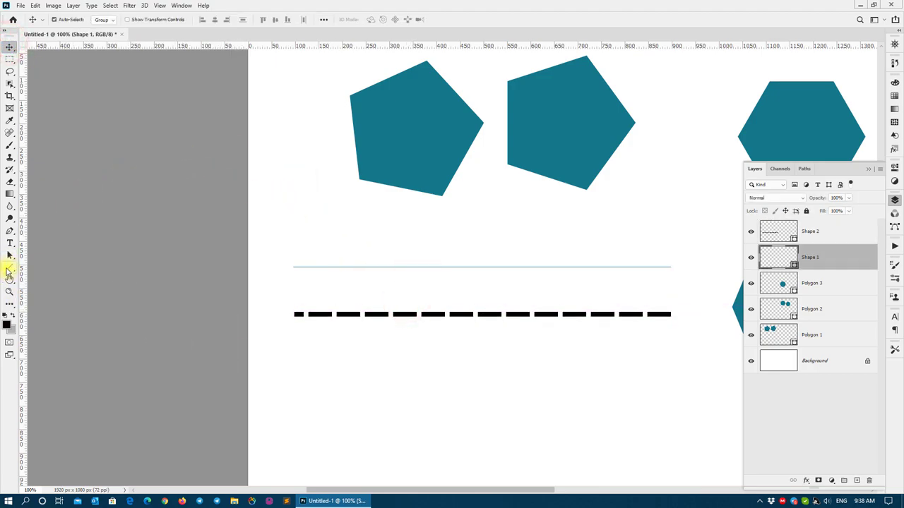
{"action": "left_click", "coordinate": [8, 270]}
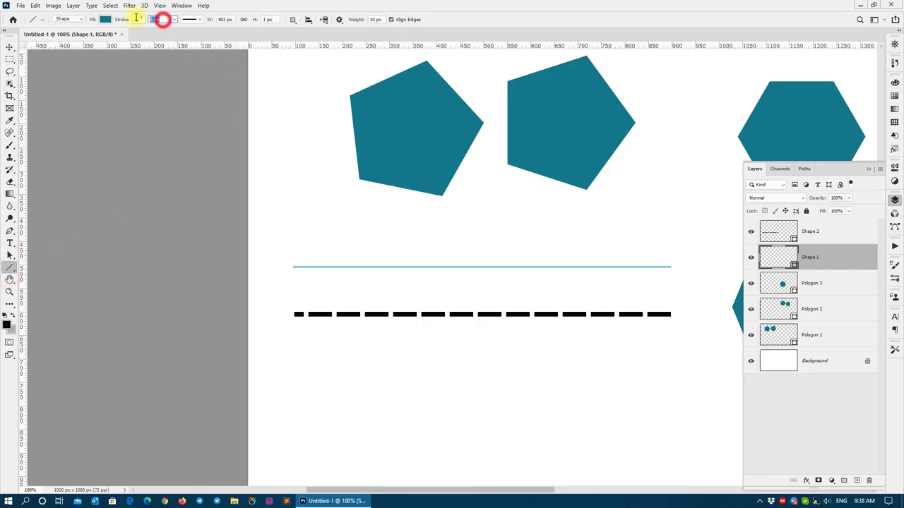
{"action": "key", "text": "Return"}
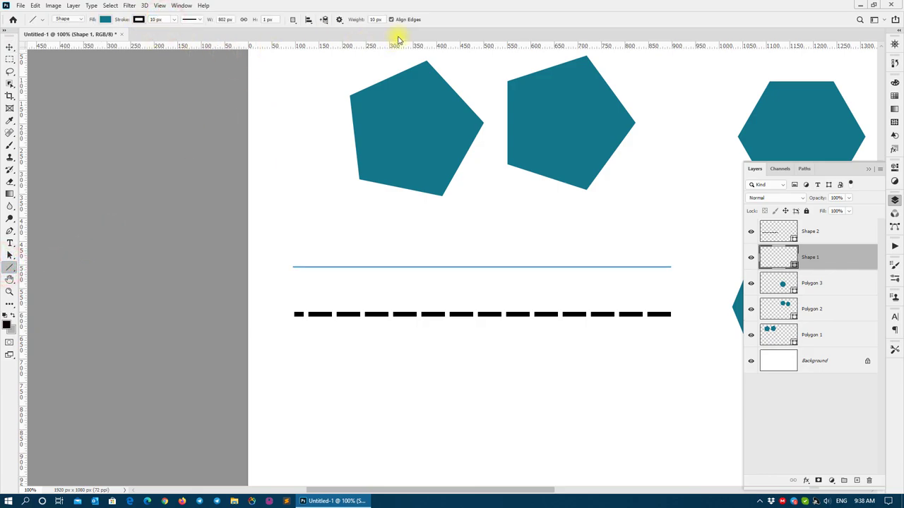
{"action": "left_click", "coordinate": [200, 20]}
{"action": "left_click", "coordinate": [192, 77]}
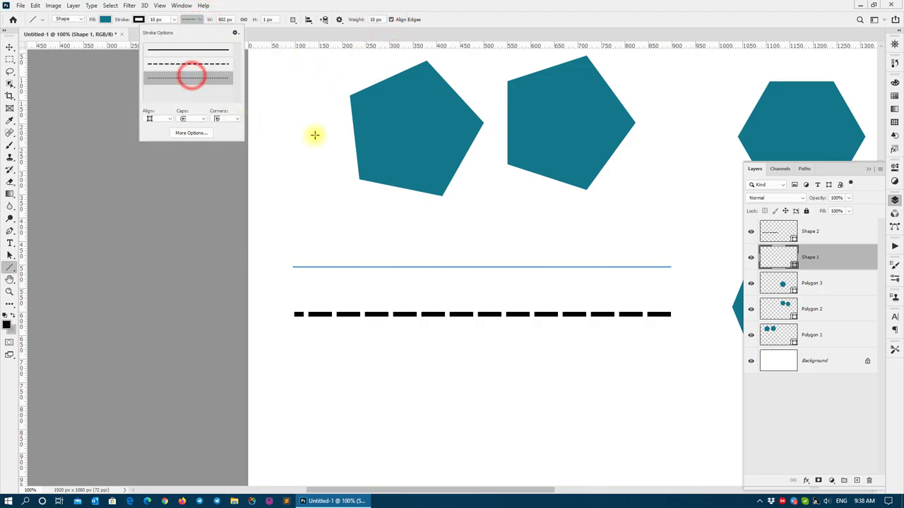
{"action": "left_click_drag", "start_coordinate": [293, 226], "coordinate": [672, 225]}
Shift the dotted line slightly left and set its fill to none
{"action": "left_click", "coordinate": [13, 44]}
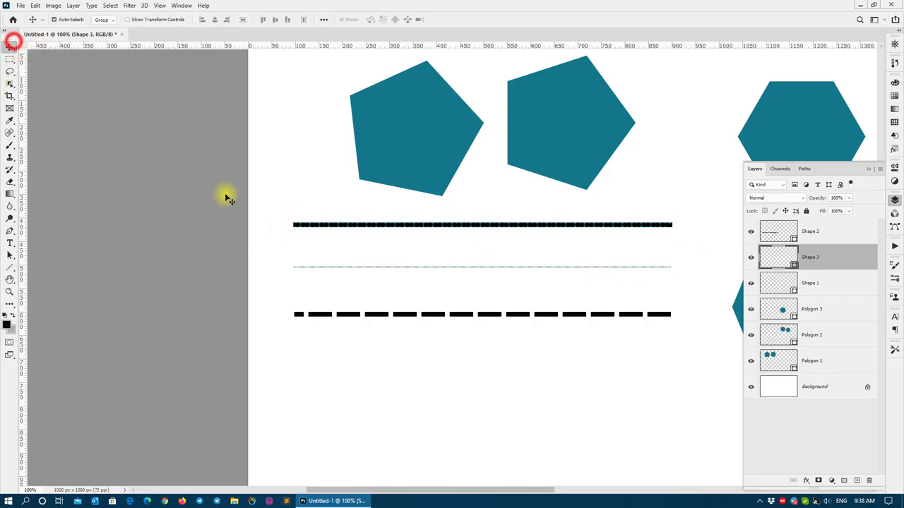
{"action": "left_click", "coordinate": [429, 253]}
{"action": "left_click_drag", "start_coordinate": [446, 232], "coordinate": [439, 231]}
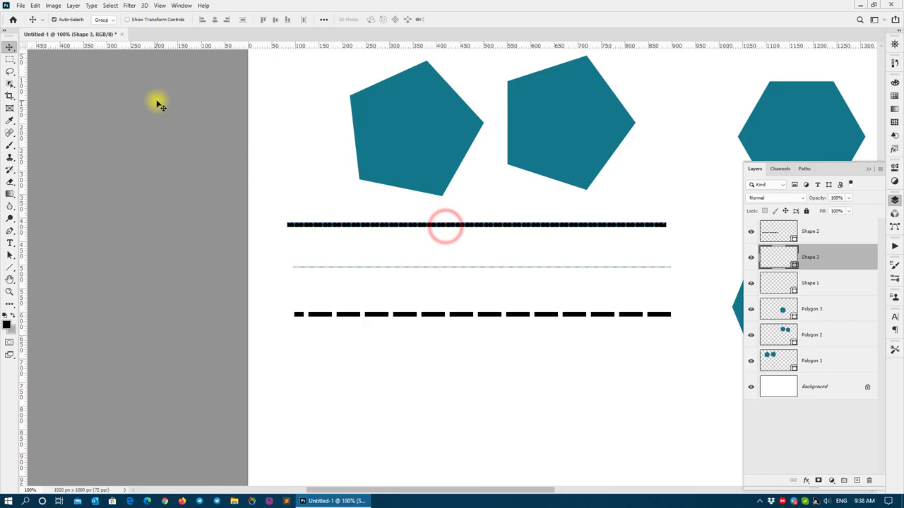
{"action": "left_click", "coordinate": [12, 271]}
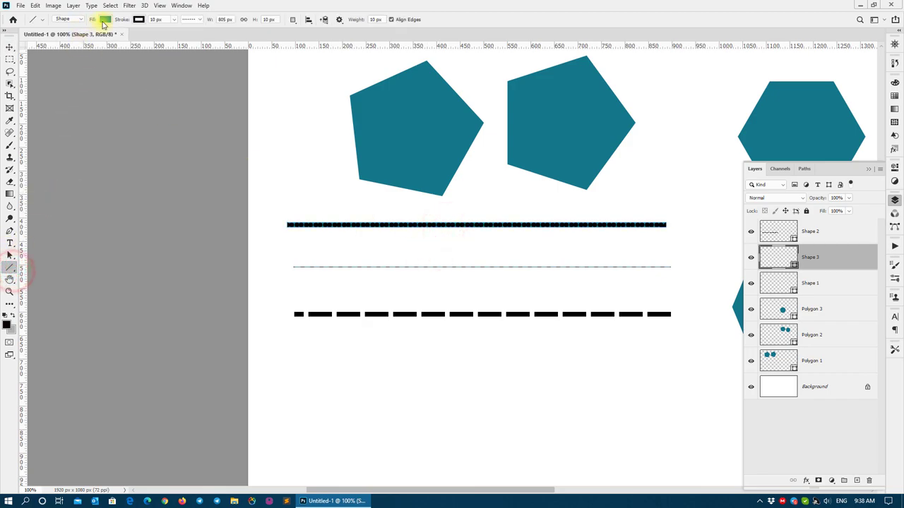
{"action": "left_click", "coordinate": [105, 19]}
{"action": "left_click", "coordinate": [49, 37]}
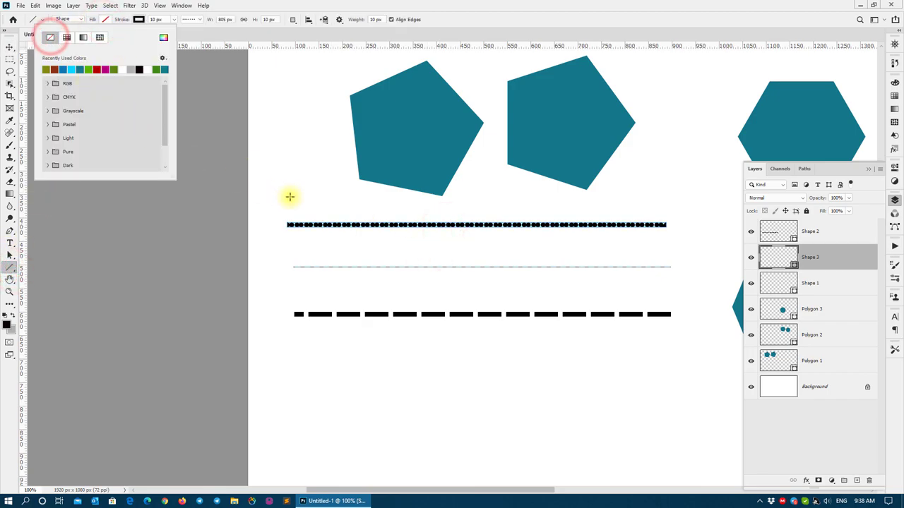
{"action": "left_click", "coordinate": [12, 50]}
Move the dotted line down-right into place and select all three lines
{"action": "left_click", "coordinate": [268, 185]}
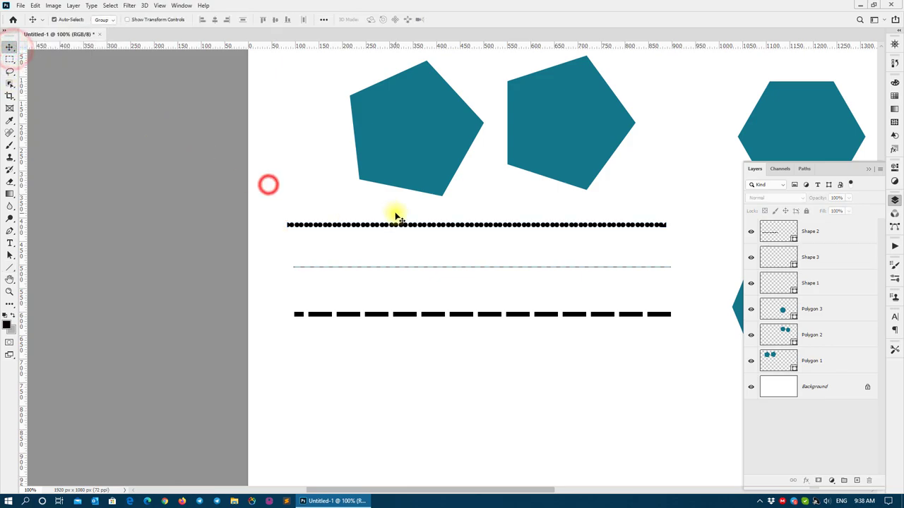
{"action": "mouse_move", "coordinate": [454, 226]}
{"action": "left_mouse_down"}
{"action": "mouse_move", "coordinate": [473, 241]}
{"action": "mouse_move", "coordinate": [460, 241]}
{"action": "left_mouse_up"}
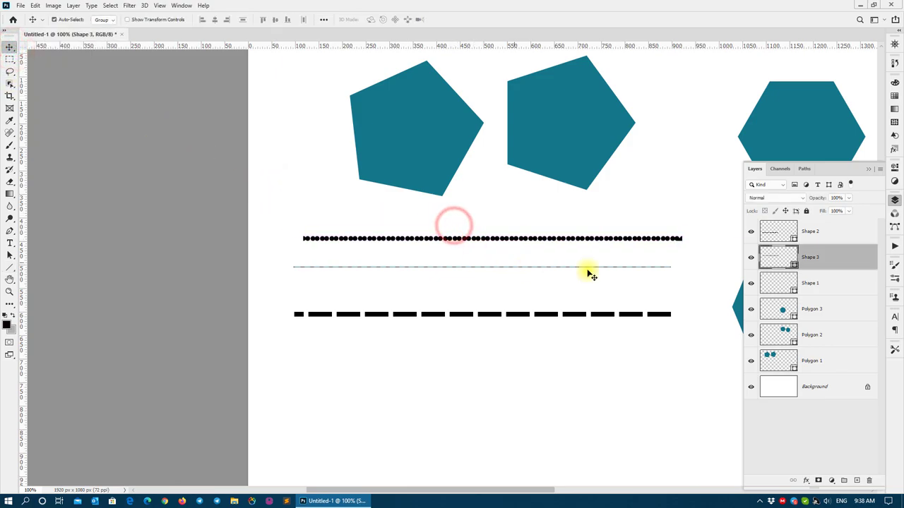
{"action": "left_click", "coordinate": [603, 354]}
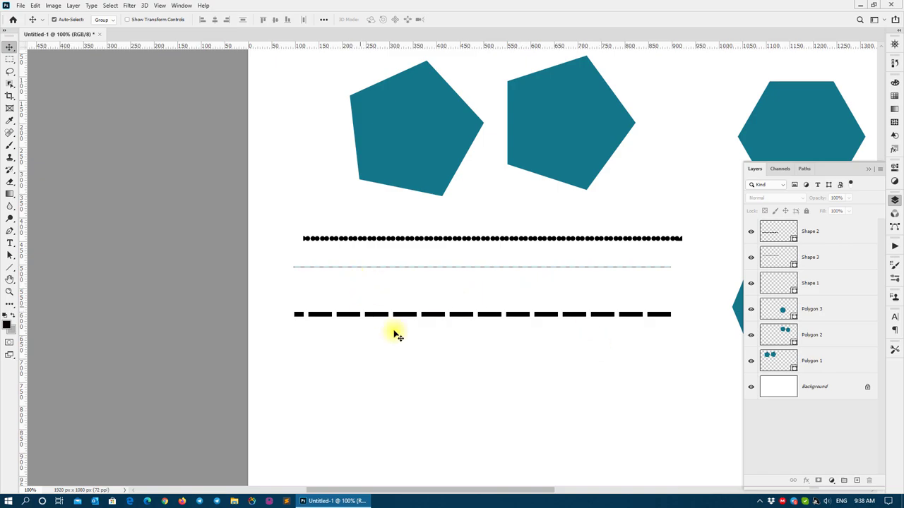
{"action": "left_click_drag", "start_coordinate": [528, 331], "coordinate": [454, 221]}
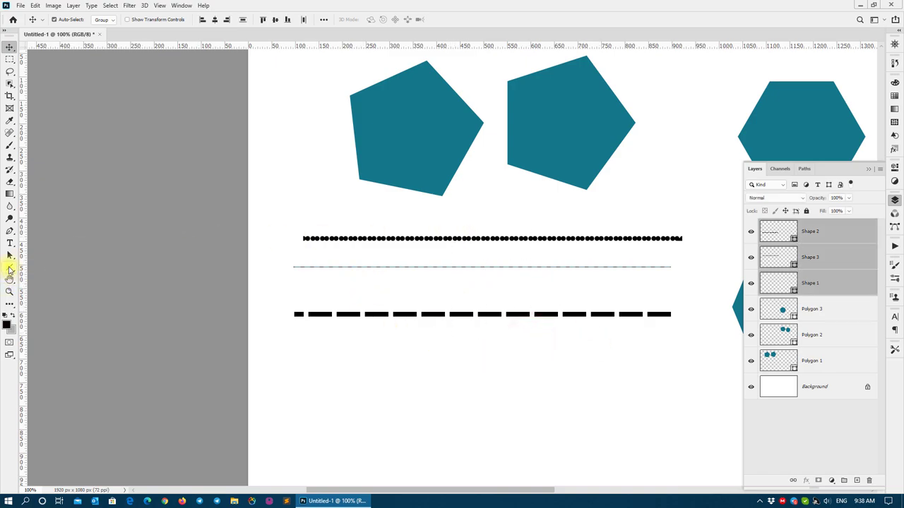
{"action": "left_click", "coordinate": [9, 271]}
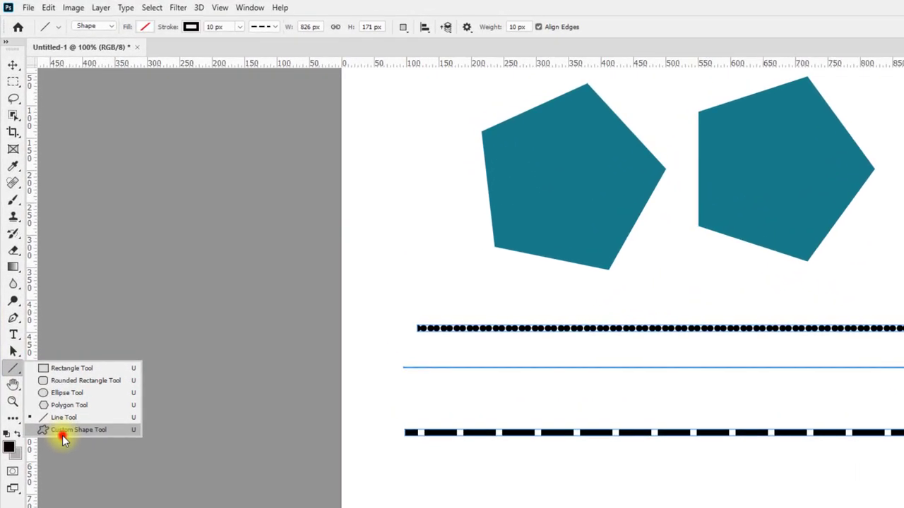
{"action": "left_click", "coordinate": [61, 432]}
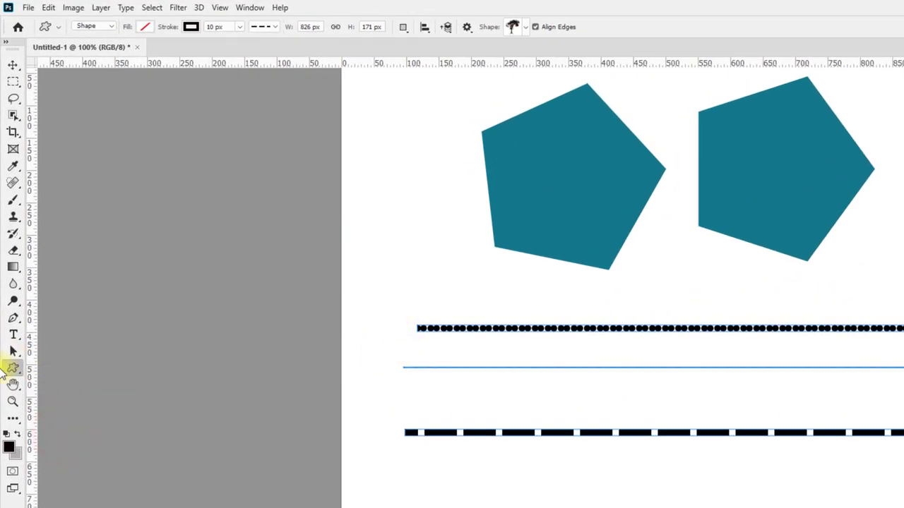
{"action": "right_click", "coordinate": [401, 191]}
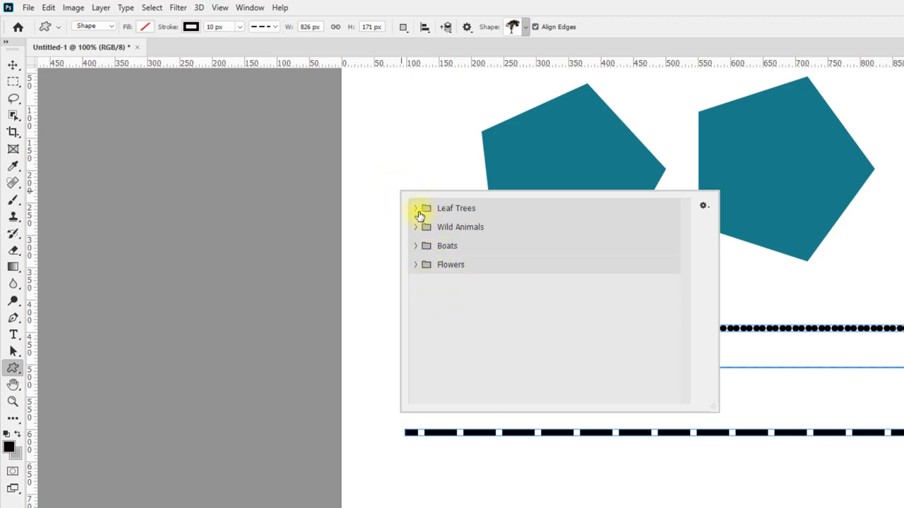
{"action": "left_click", "coordinate": [415, 208]}
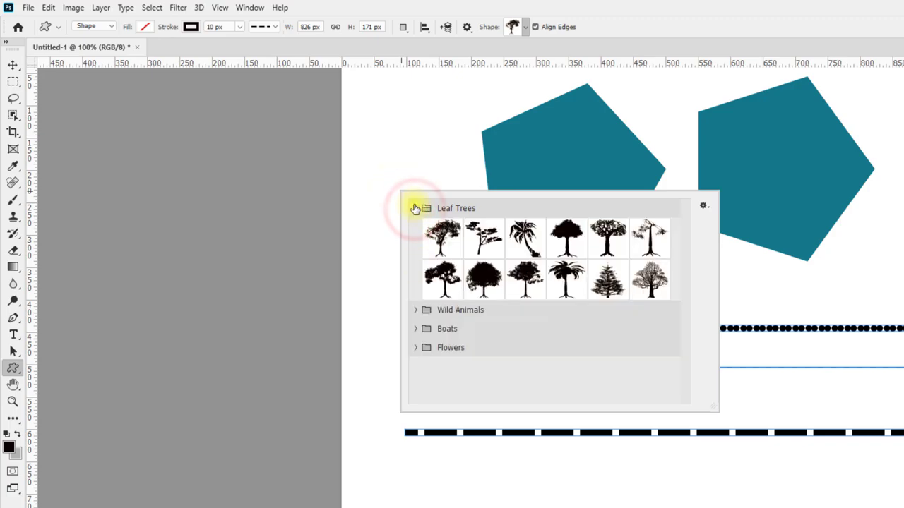
{"action": "left_click", "coordinate": [414, 209]}
{"action": "left_click", "coordinate": [417, 228]}
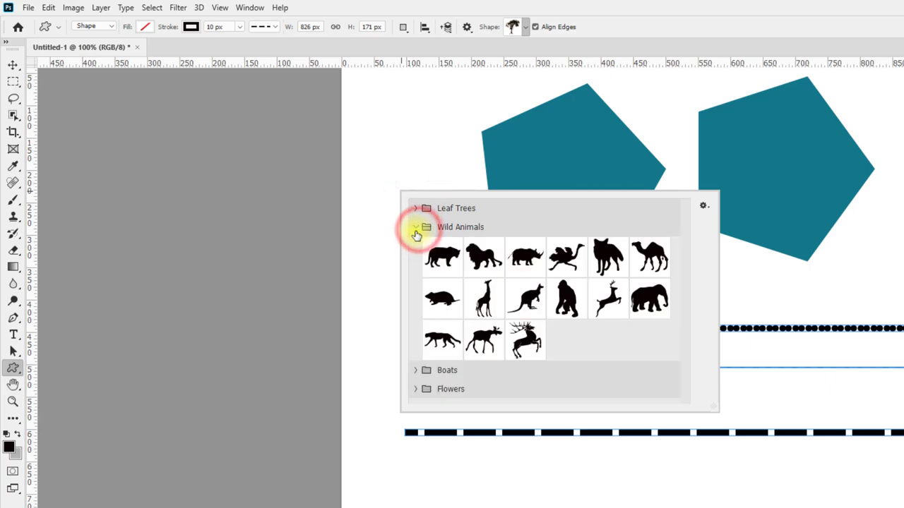
{"action": "left_click", "coordinate": [422, 232]}
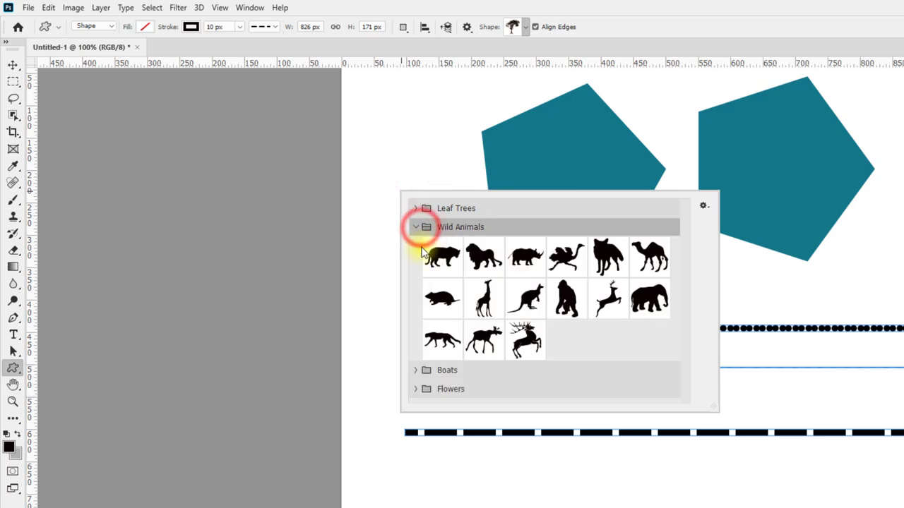
{"action": "left_click", "coordinate": [416, 227]}
{"action": "left_click", "coordinate": [415, 247]}
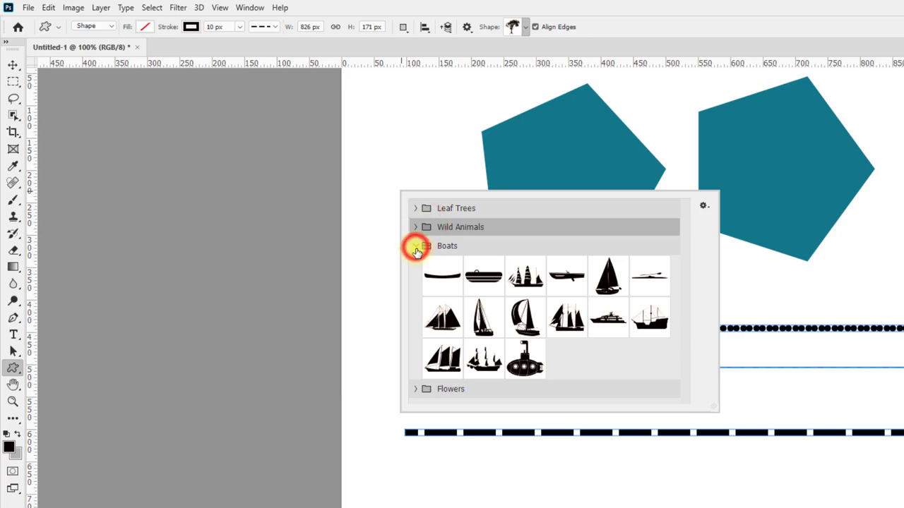
{"action": "left_click", "coordinate": [416, 247]}
{"action": "left_click", "coordinate": [415, 265]}
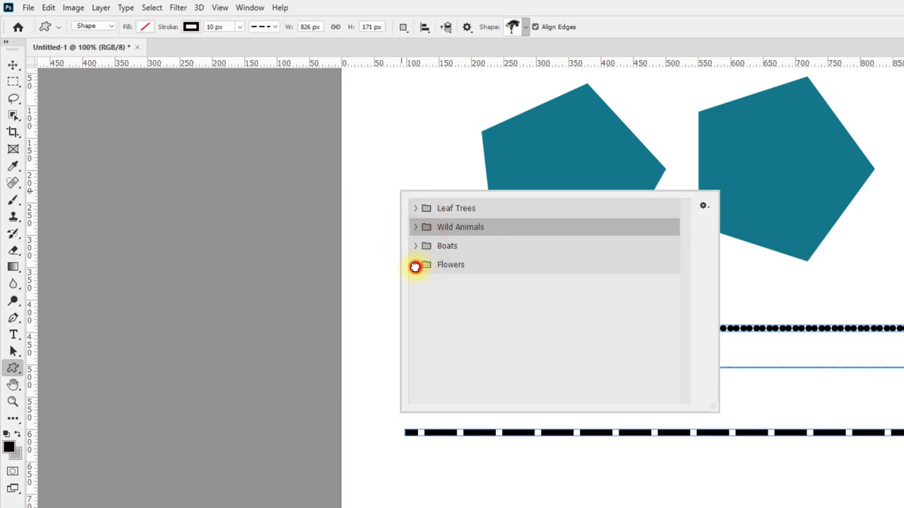
{"action": "left_click", "coordinate": [415, 265]}
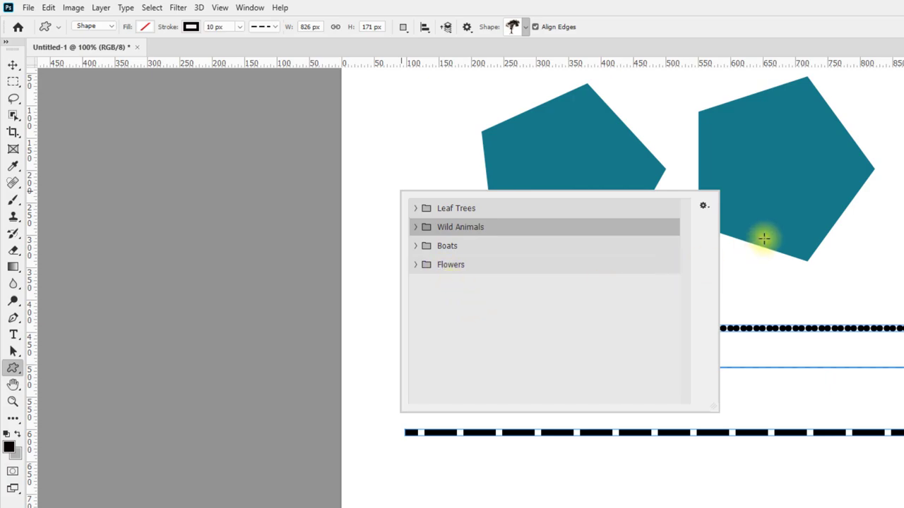
{"action": "left_click", "coordinate": [731, 274]}
{"action": "right_click", "coordinate": [389, 204]}
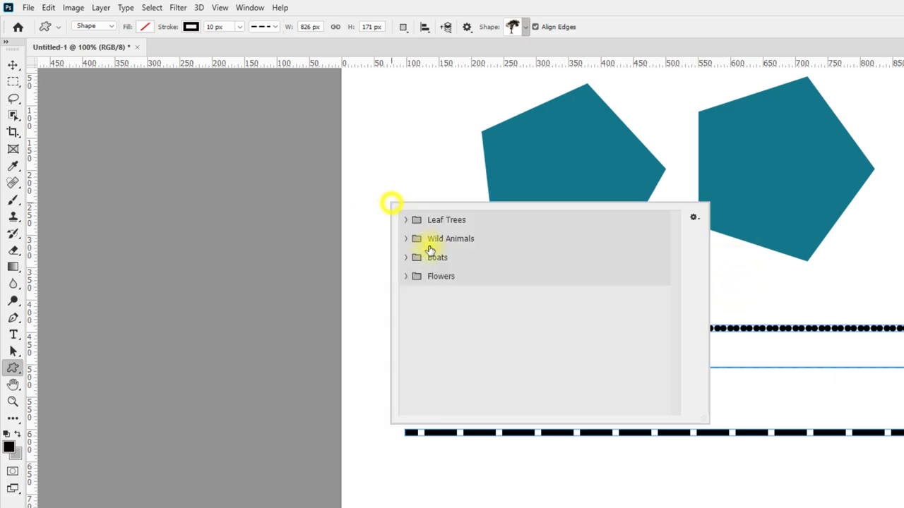
{"action": "left_click", "coordinate": [694, 222]}
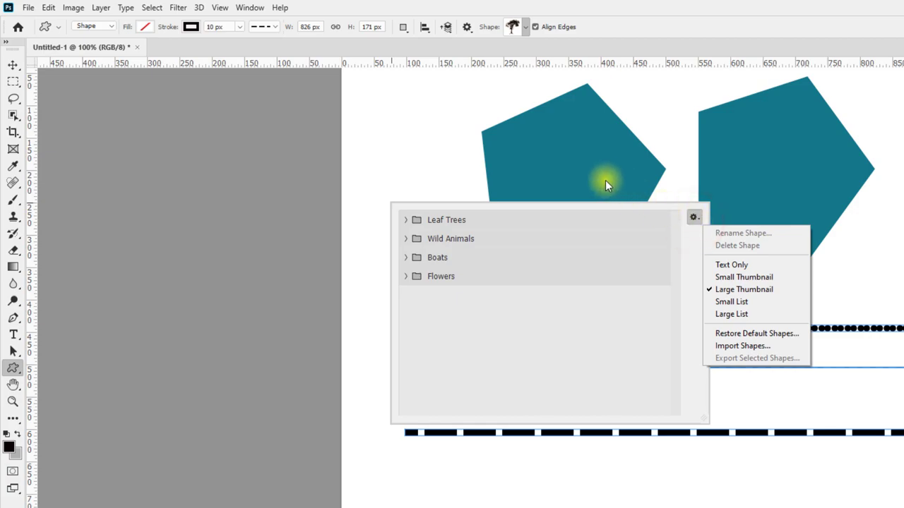
{"action": "left_click", "coordinate": [11, 66]}
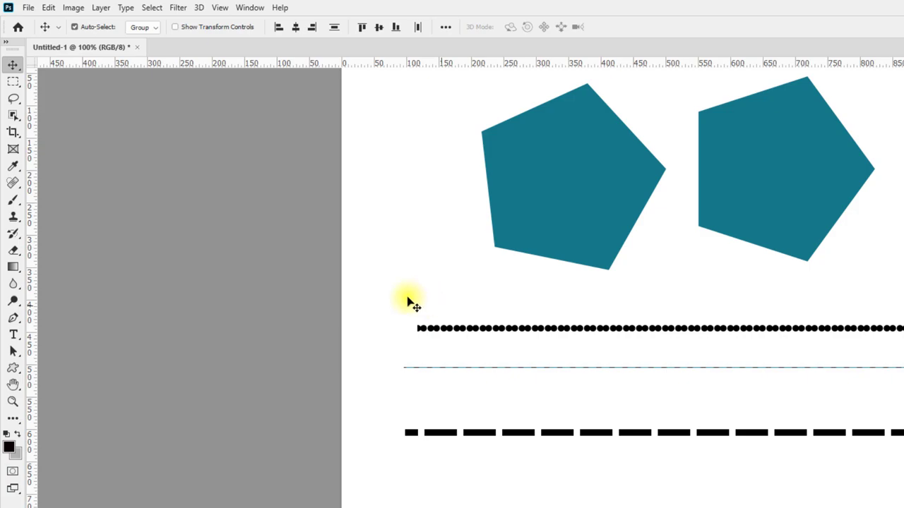
Browse the Patterns, Shapes, Styles, Color and Swatches panels, then close the floating Swatches panel
{"action": "left_click", "coordinate": [13, 267]}
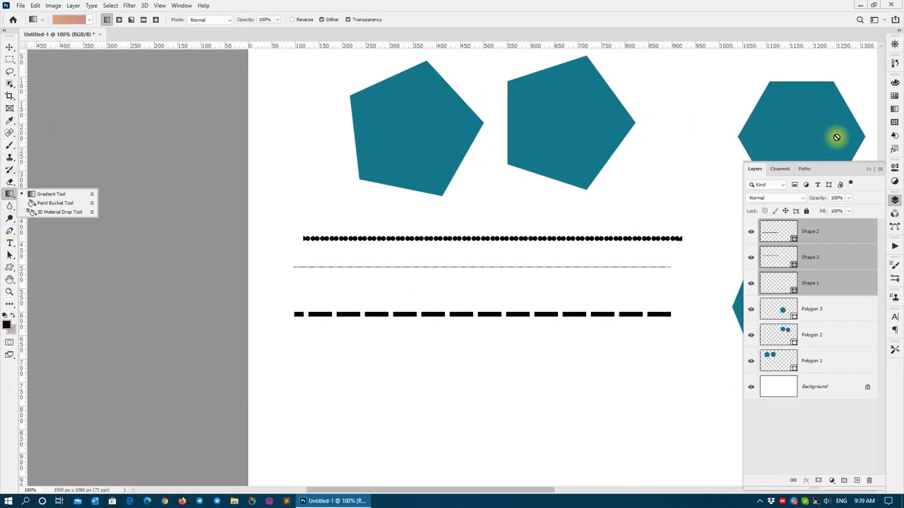
{"action": "left_click", "coordinate": [894, 123]}
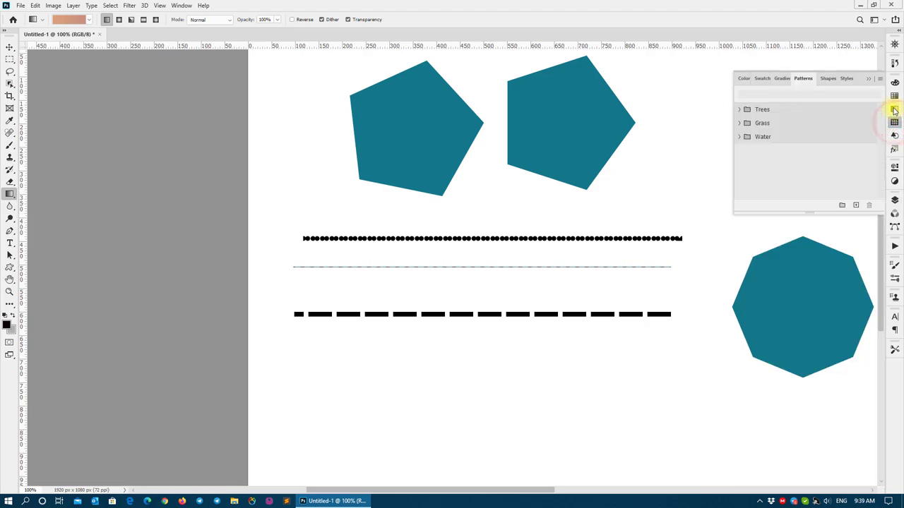
{"action": "left_click", "coordinate": [828, 78]}
{"action": "left_click", "coordinate": [846, 79]}
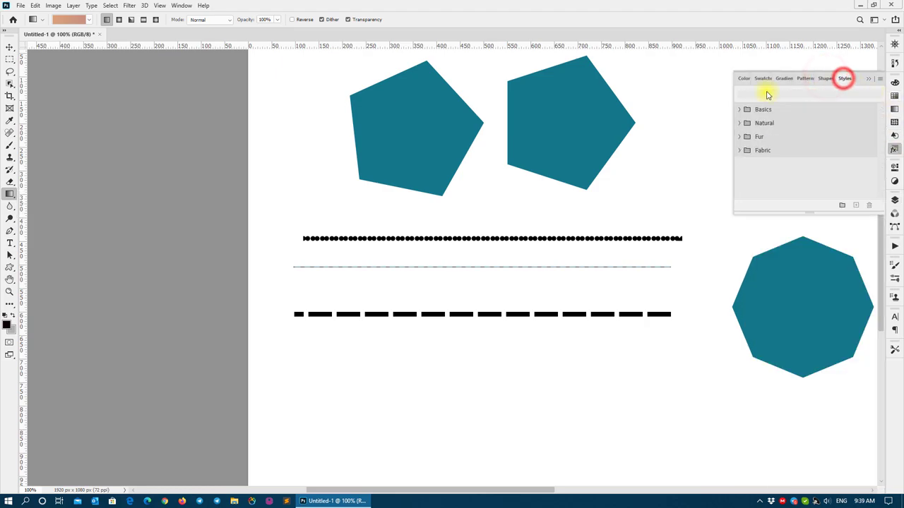
{"action": "left_click", "coordinate": [747, 80]}
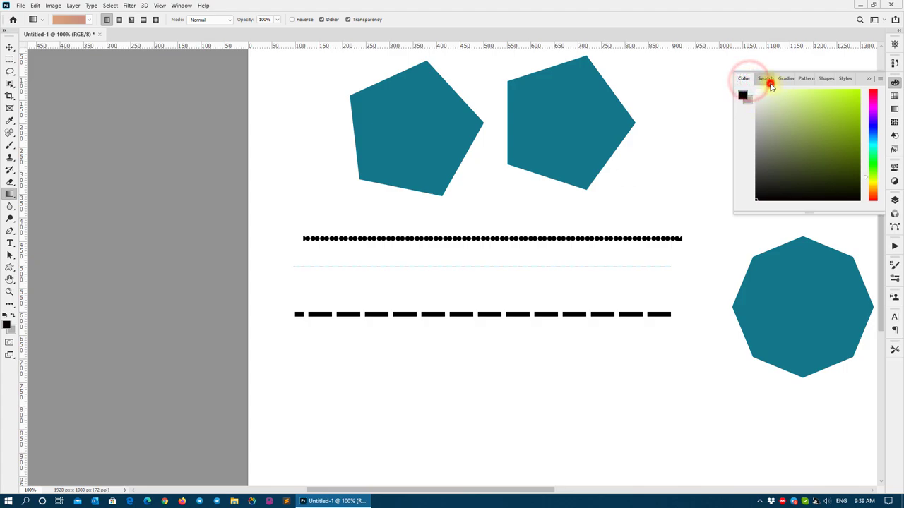
{"action": "left_click", "coordinate": [765, 79]}
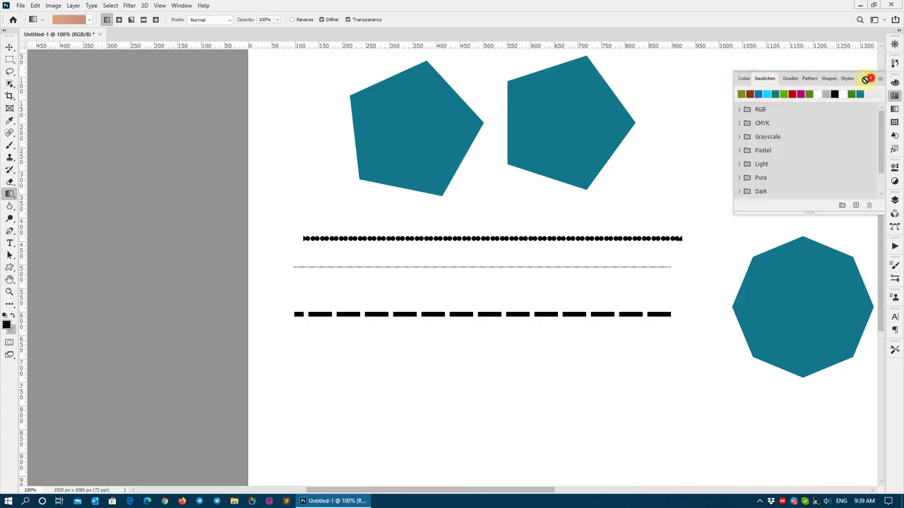
{"action": "left_click", "coordinate": [867, 79]}
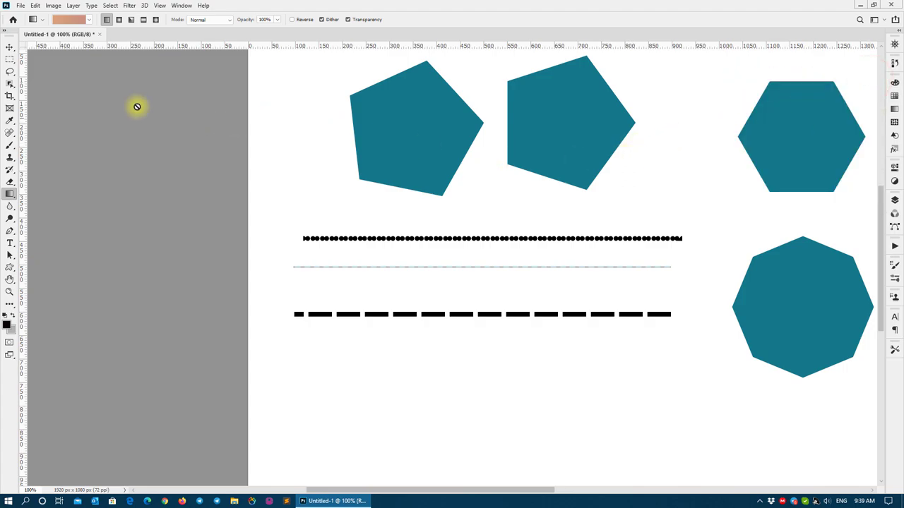
{"action": "left_click", "coordinate": [10, 49]}
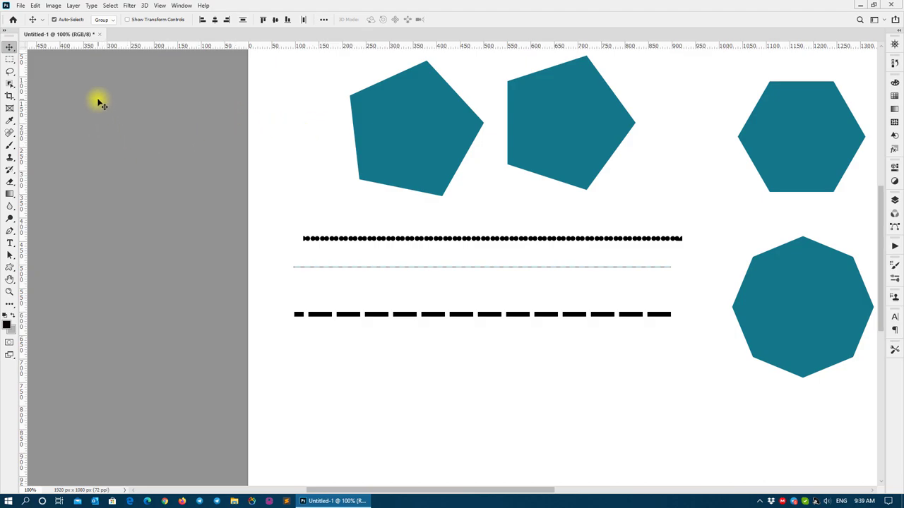
Switch to the Brush tool and make the Background layer the painting target
{"action": "key", "text": "b"}
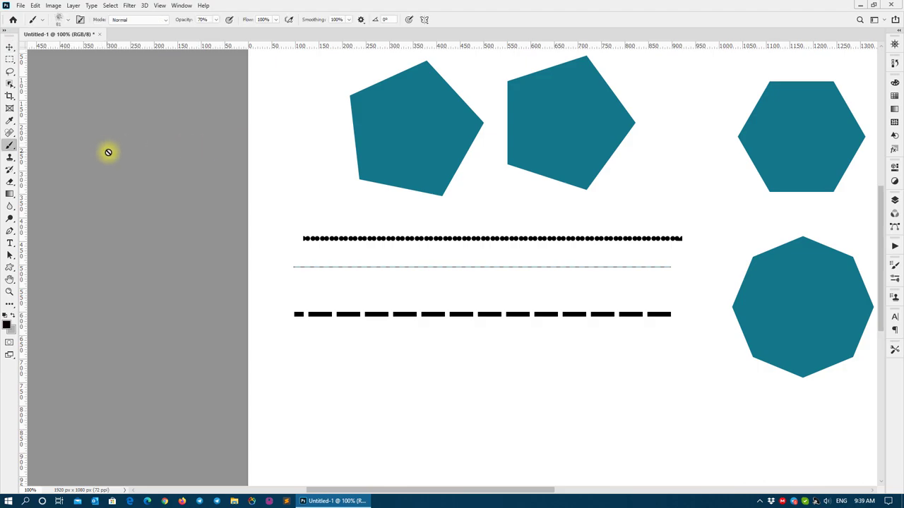
{"action": "right_click", "coordinate": [310, 174], "text": "ctrl"}
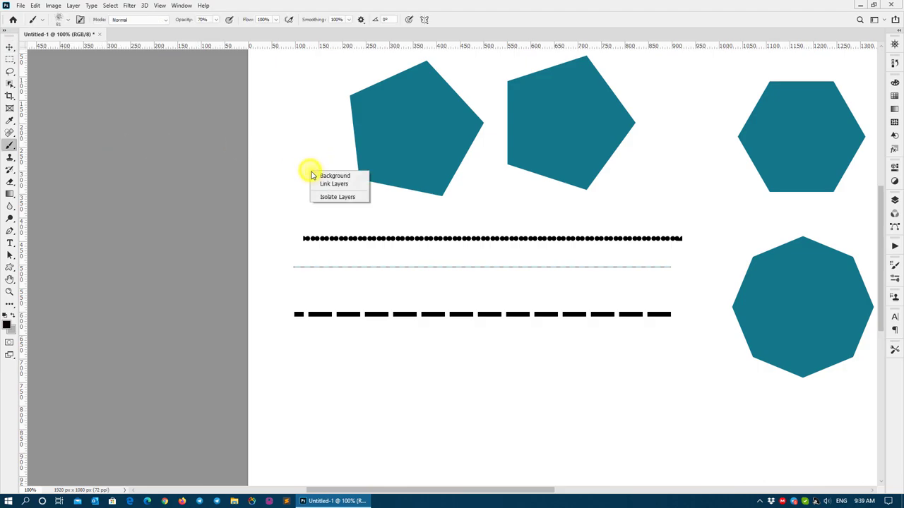
{"action": "left_click", "coordinate": [316, 175]}
Browse the brush preset picker, expanding Legacy Brushes and its Default Brushes folder
{"action": "right_click", "coordinate": [315, 174]}
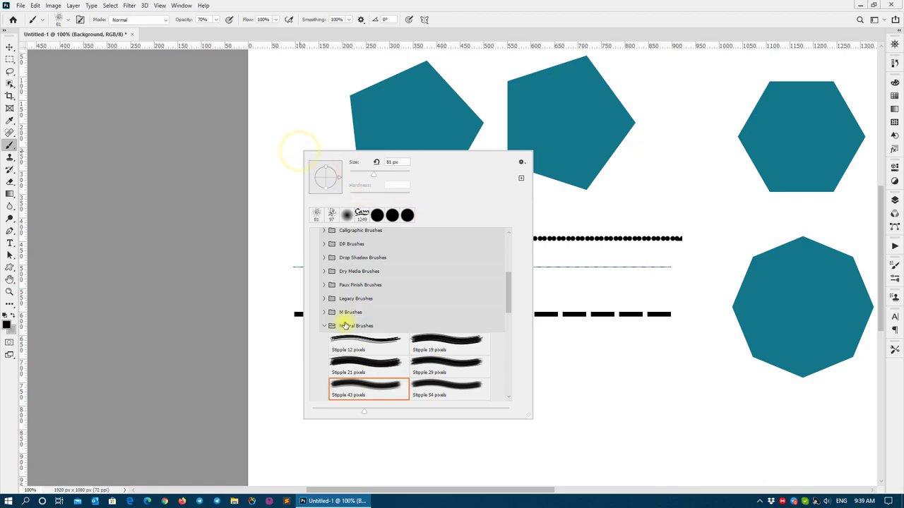
{"action": "left_click", "coordinate": [323, 330]}
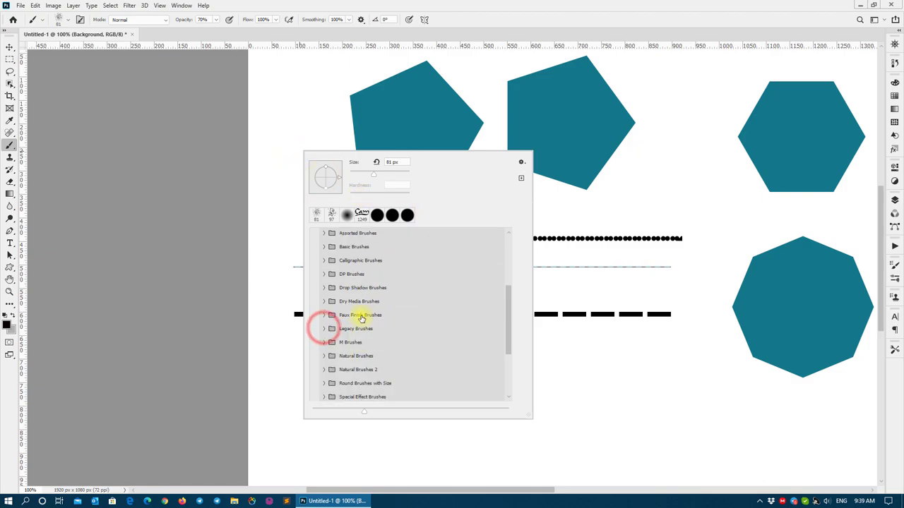
{"action": "scroll", "coordinate": [361, 311], "scroll_direction": "up", "scroll_amount": 5}
{"action": "left_click", "coordinate": [315, 297]}
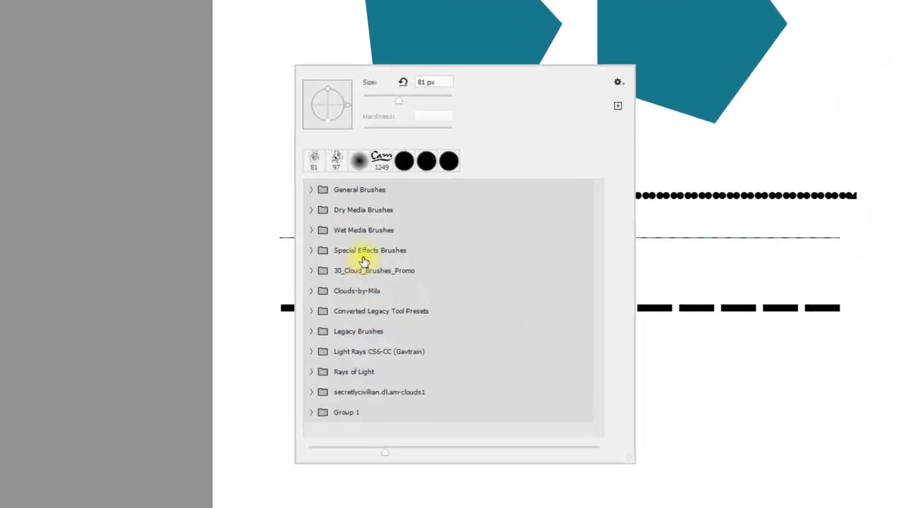
{"action": "left_click", "coordinate": [387, 333]}
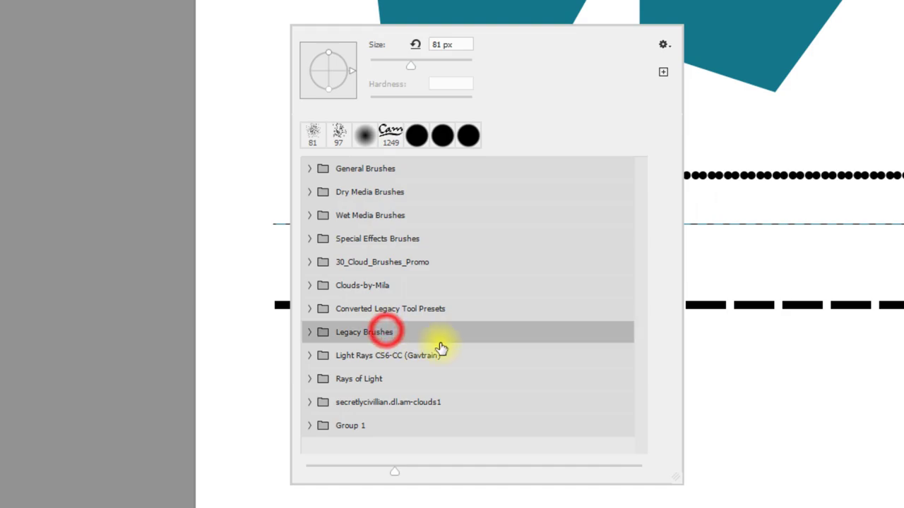
{"action": "left_click", "coordinate": [309, 333]}
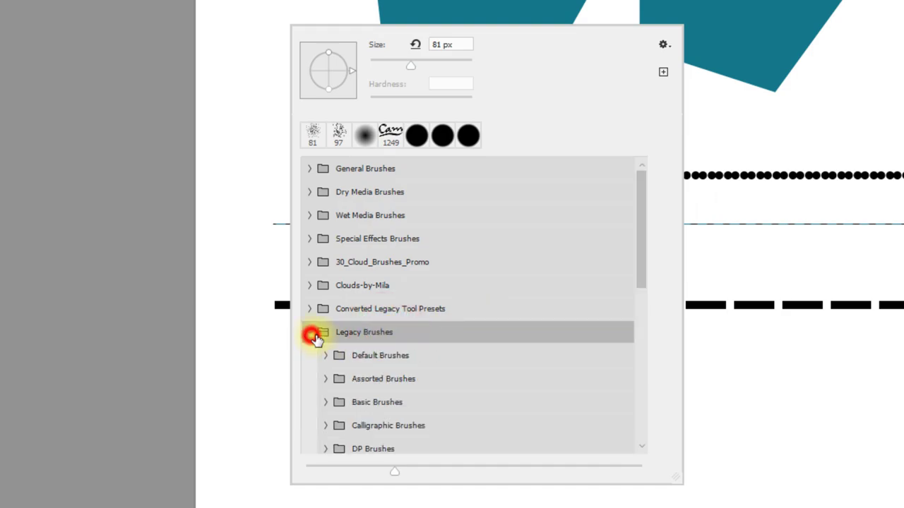
{"action": "scroll", "coordinate": [414, 307], "scroll_direction": "down", "scroll_amount": 2}
{"action": "left_click", "coordinate": [325, 309]}
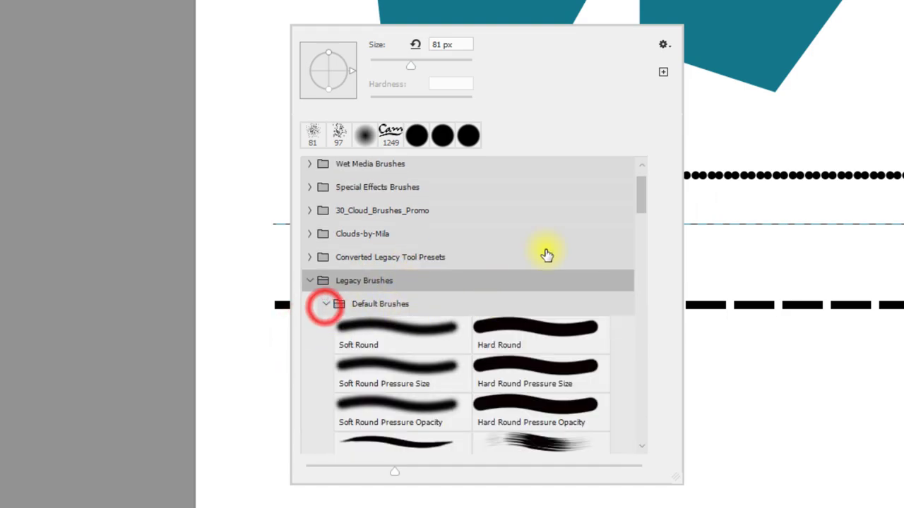
{"action": "left_click", "coordinate": [663, 43]}
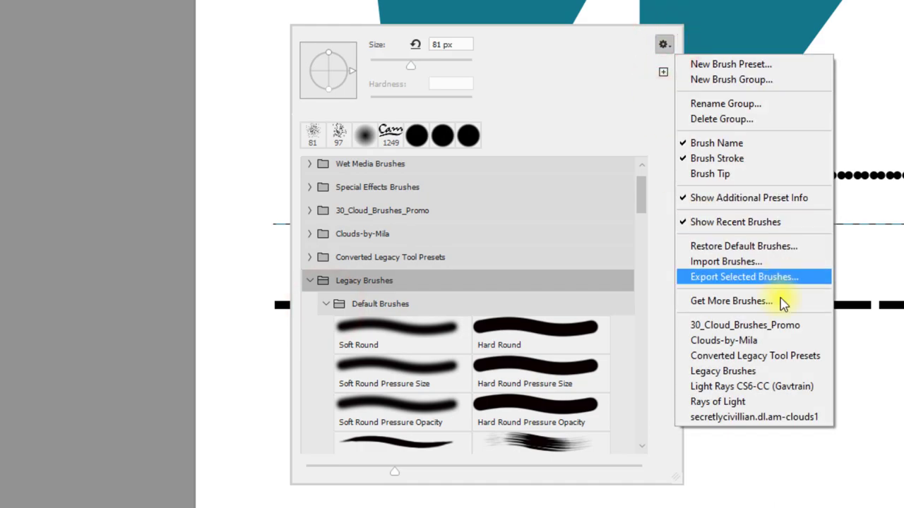
{"action": "left_click", "coordinate": [760, 372]}
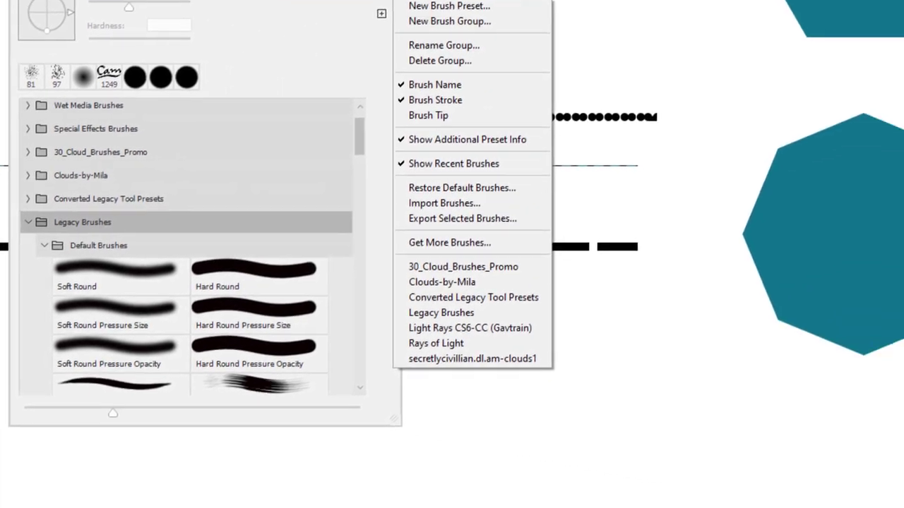
{"action": "left_click", "coordinate": [889, 134]}
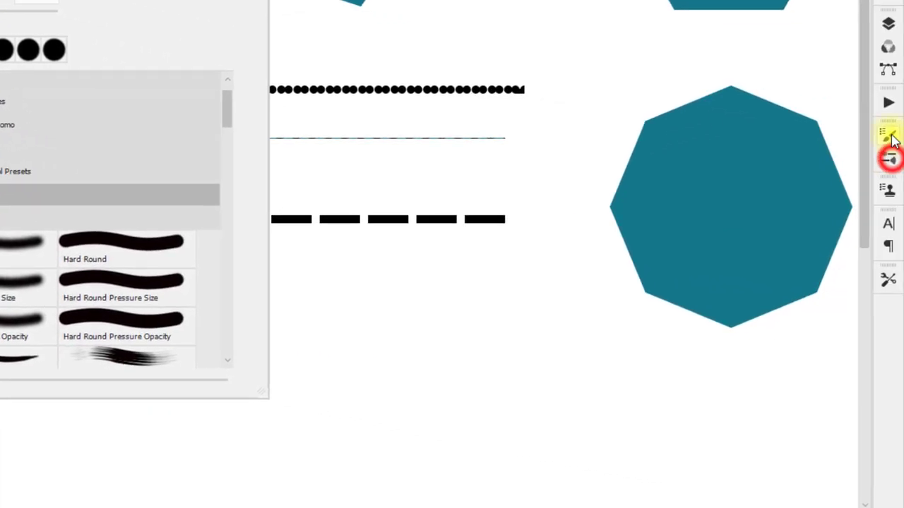
In the Brushes panel, expand Legacy Brushes > Default Brushes
{"action": "left_click", "coordinate": [889, 133]}
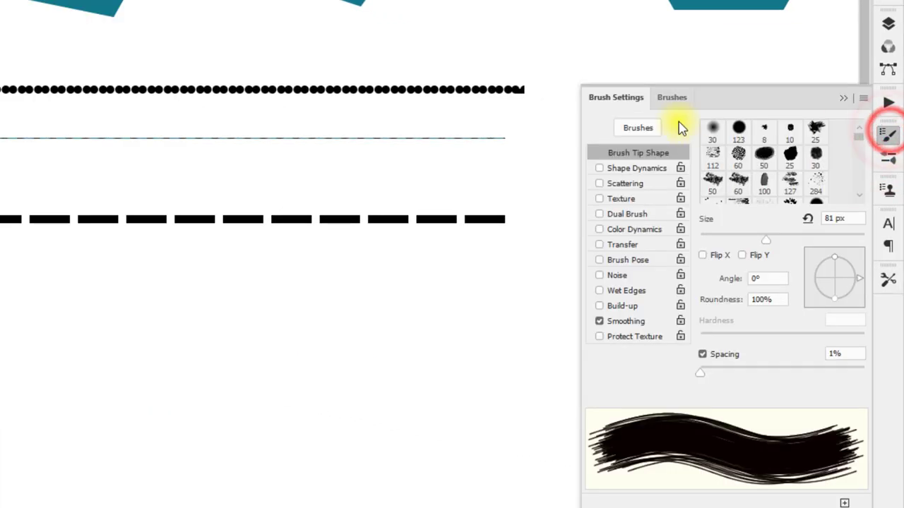
{"action": "left_click", "coordinate": [673, 96]}
{"action": "left_click", "coordinate": [863, 97]}
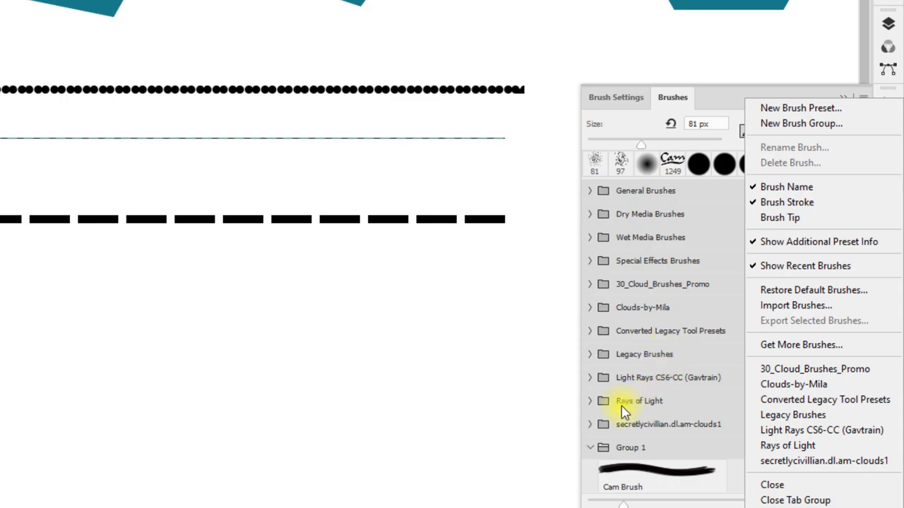
{"action": "left_click", "coordinate": [593, 454]}
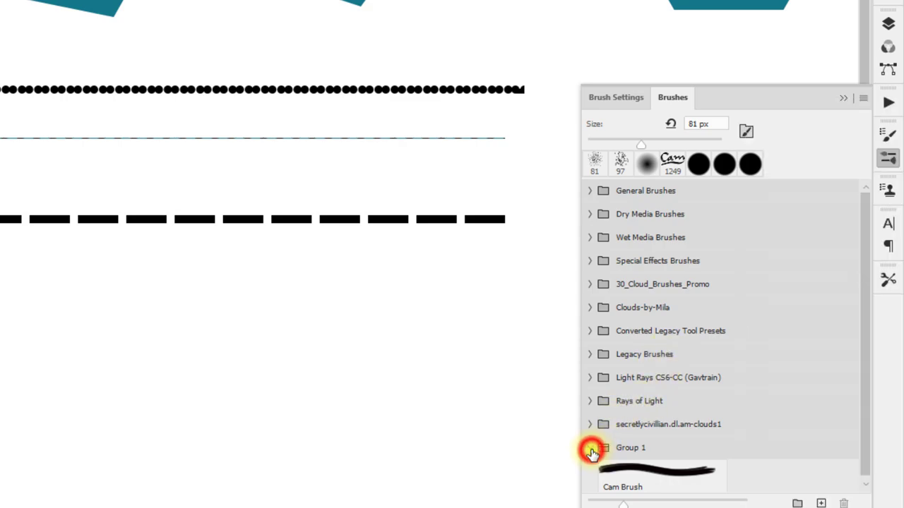
{"action": "left_click", "coordinate": [590, 354]}
{"action": "scroll", "coordinate": [639, 364], "scroll_direction": "down", "scroll_amount": 2}
{"action": "scroll", "coordinate": [619, 304], "scroll_direction": "down", "scroll_amount": 2}
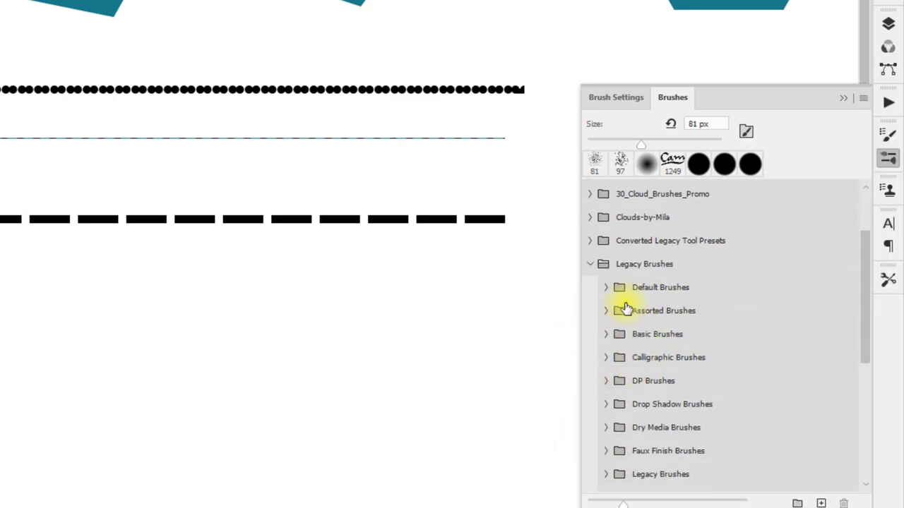
{"action": "left_click", "coordinate": [609, 287]}
Choose Round Point Stiff and paint a grey loop and a short diagonal stroke
{"action": "scroll", "coordinate": [645, 292], "scroll_direction": "down", "scroll_amount": 2}
{"action": "scroll", "coordinate": [645, 349], "scroll_direction": "down", "scroll_amount": 2}
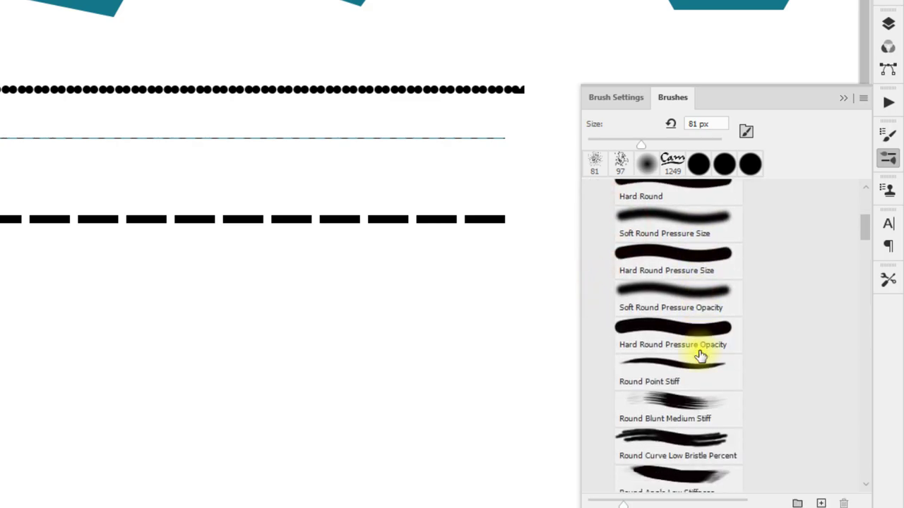
{"action": "scroll", "coordinate": [701, 340], "scroll_direction": "down", "scroll_amount": 2}
{"action": "left_click", "coordinate": [701, 338]}
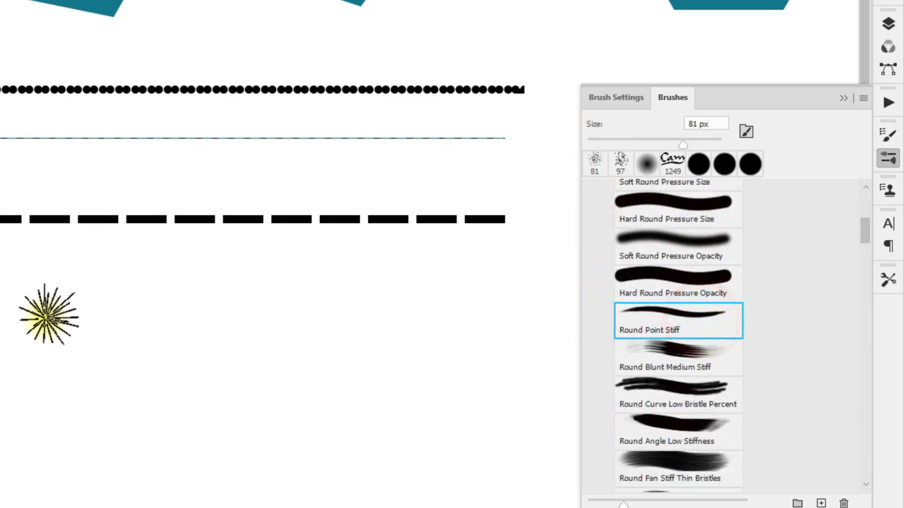
{"action": "left_click_drag", "start_coordinate": [7, 347], "coordinate": [3, 339]}
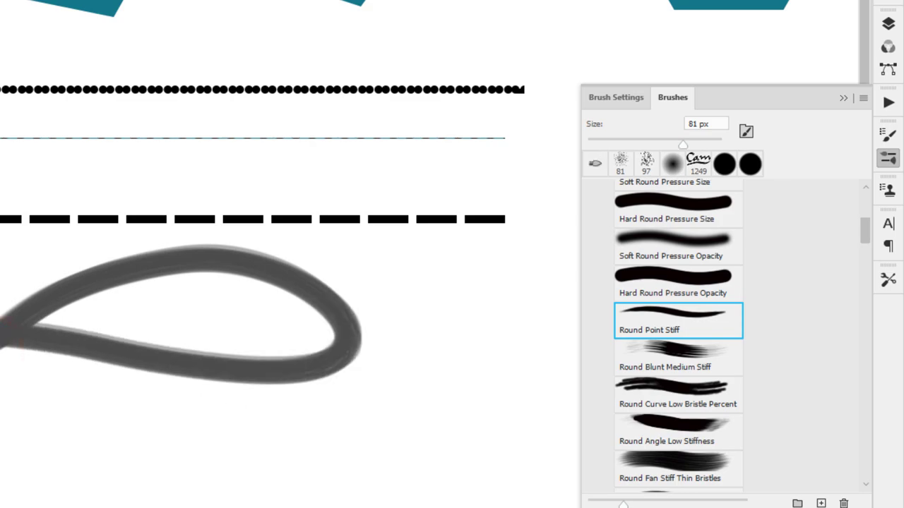
{"action": "left_click_drag", "start_coordinate": [360, 308], "coordinate": [492, 216]}
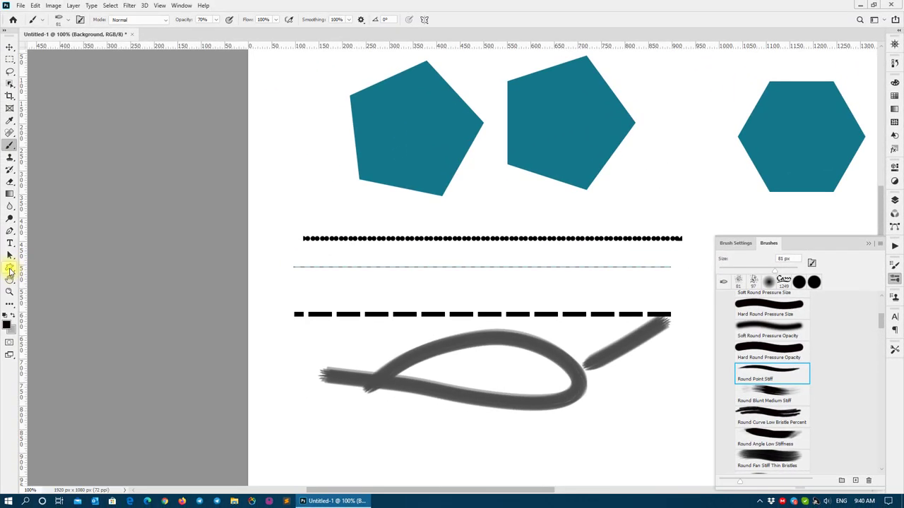
Switch to the Custom Shape Tool and look through the custom shape picker's options
{"action": "left_click", "coordinate": [10, 268]}
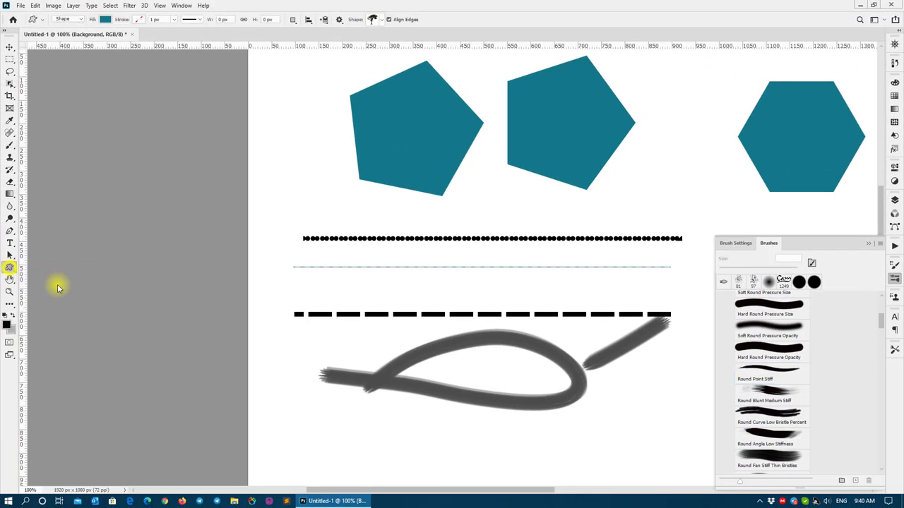
{"action": "right_click", "coordinate": [11, 272]}
{"action": "left_click", "coordinate": [45, 309]}
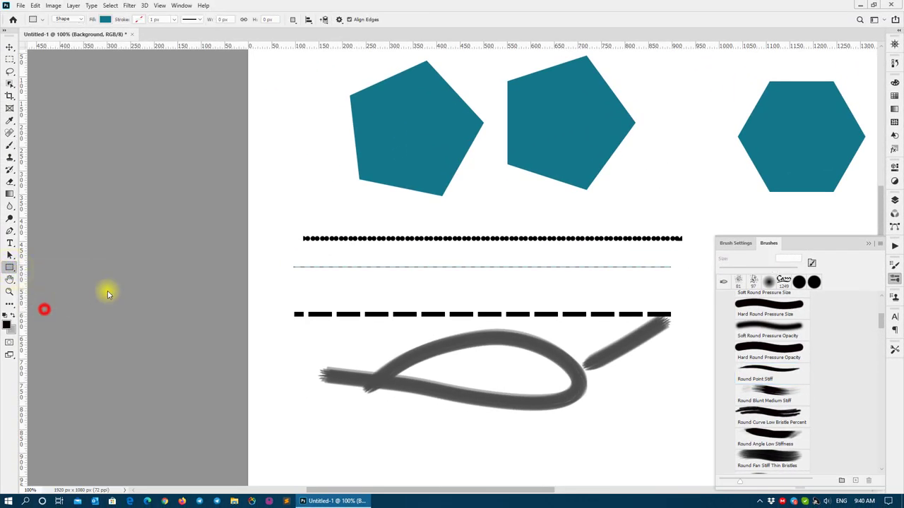
{"action": "right_click", "coordinate": [296, 135]}
{"action": "left_click", "coordinate": [514, 141]}
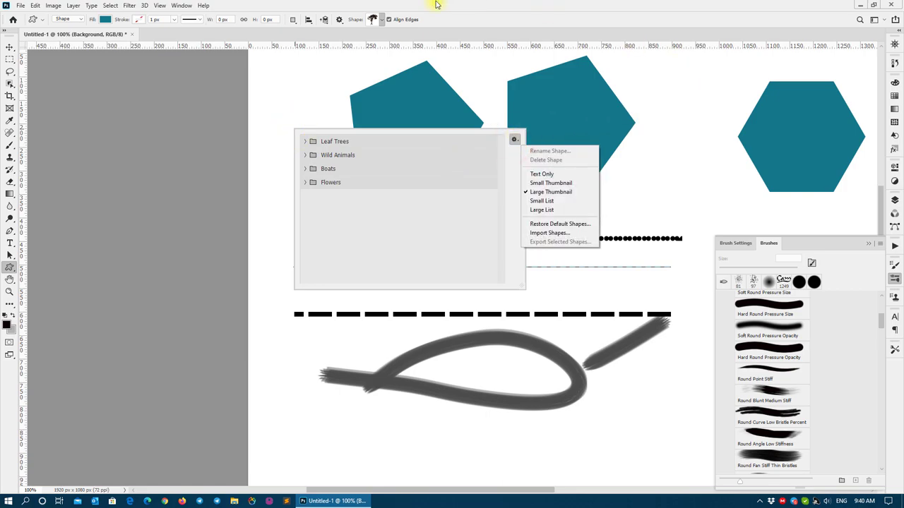
{"action": "left_click", "coordinate": [448, 10]}
{"action": "left_click", "coordinate": [167, 6]}
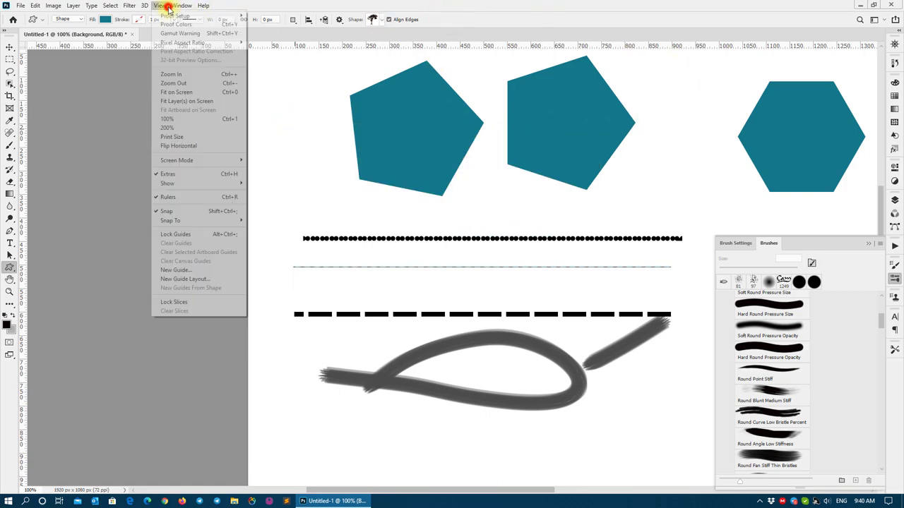
{"action": "mouse_move", "coordinate": [180, 5]}
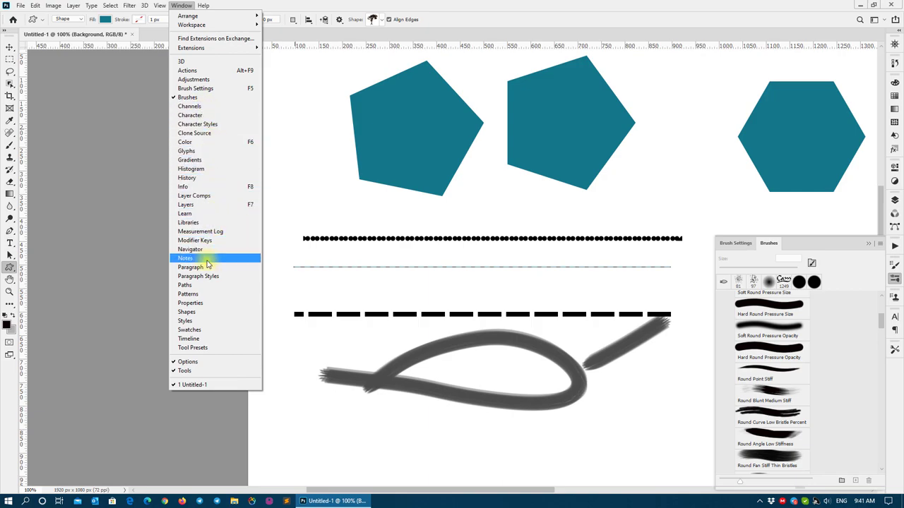
Open a taller Shapes panel and load the Legacy Shapes and More set
{"action": "left_click", "coordinate": [202, 313]}
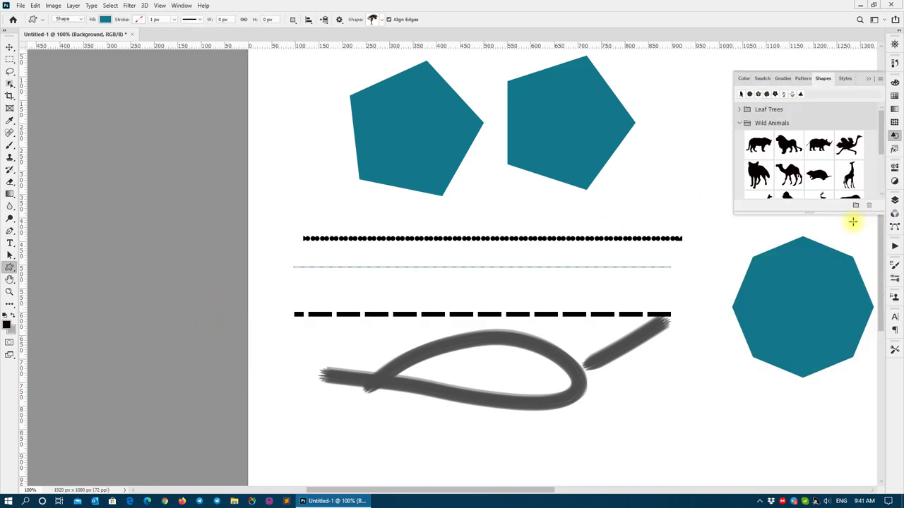
{"action": "left_click_drag", "start_coordinate": [805, 217], "coordinate": [788, 308]}
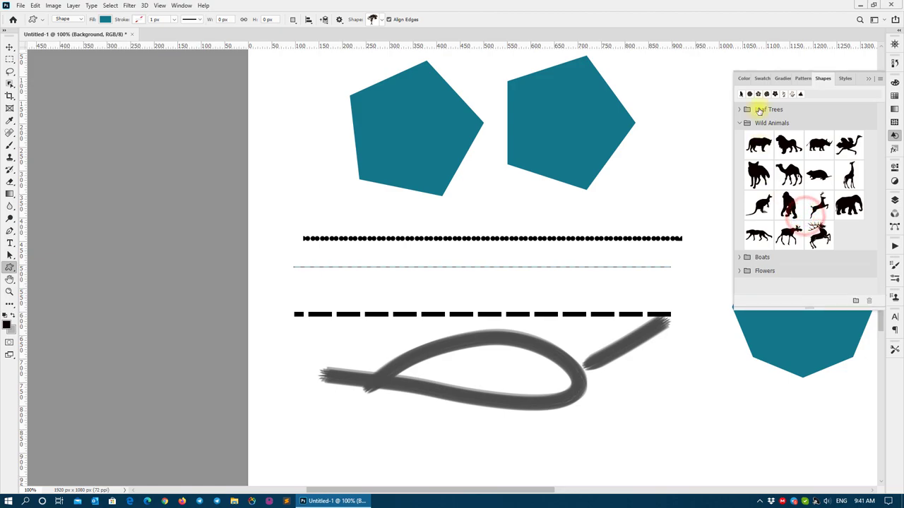
{"action": "left_click", "coordinate": [739, 122]}
{"action": "left_click", "coordinate": [880, 79]}
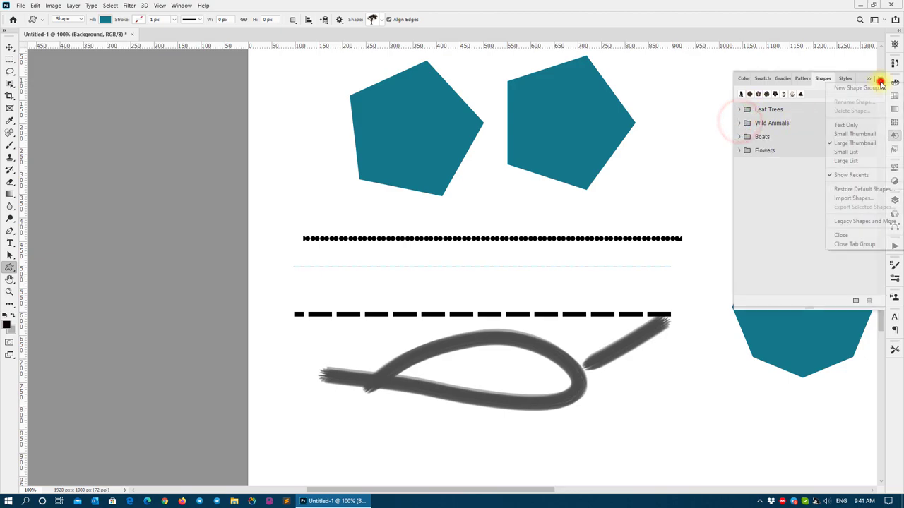
{"action": "left_click", "coordinate": [865, 223]}
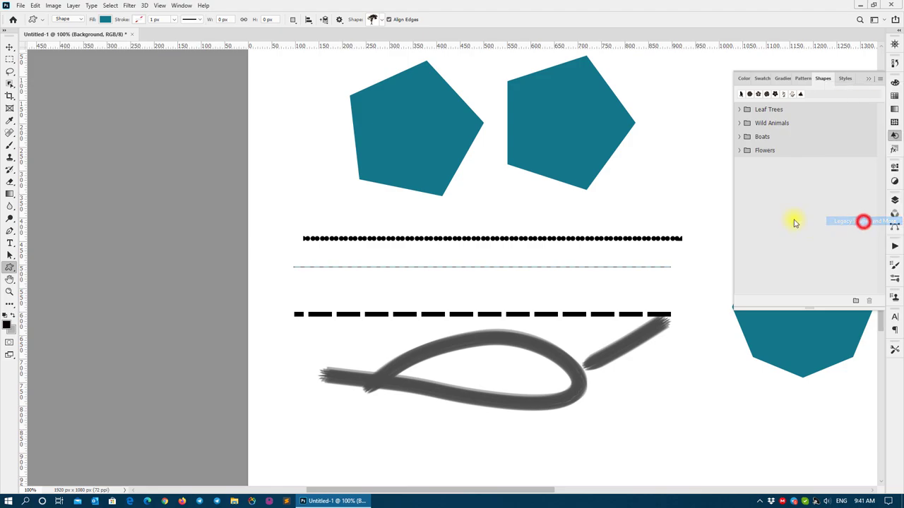
{"action": "left_click", "coordinate": [741, 164]}
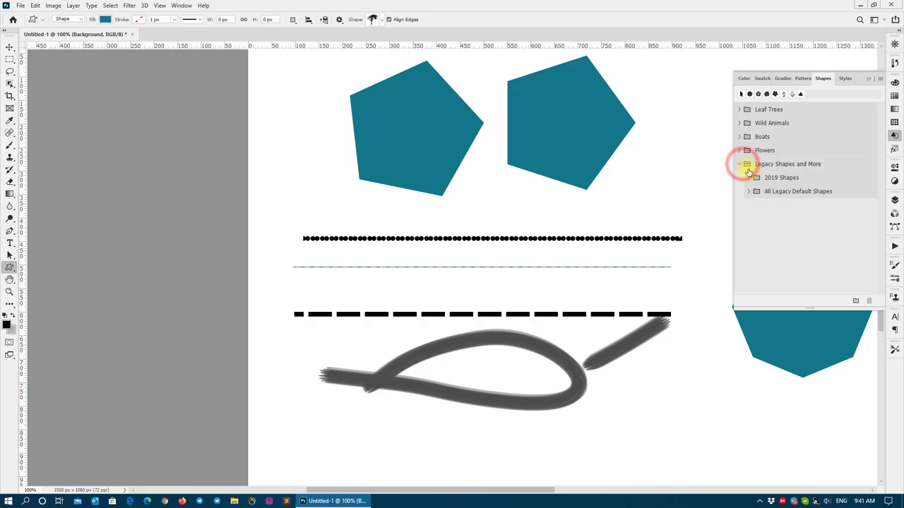
{"action": "left_click", "coordinate": [747, 180]}
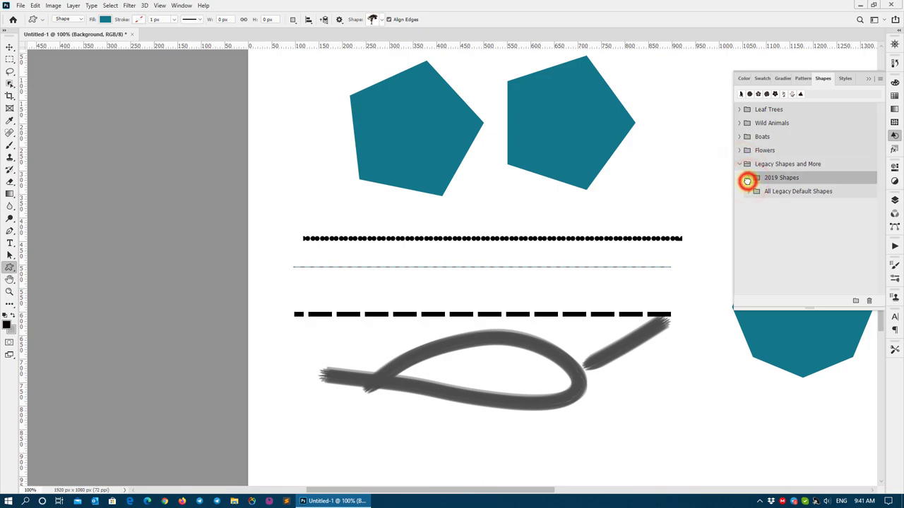
{"action": "left_click", "coordinate": [748, 178]}
Browse the 2019 Shapes down to the Leafless Trees shapes
{"action": "left_click", "coordinate": [760, 192]}
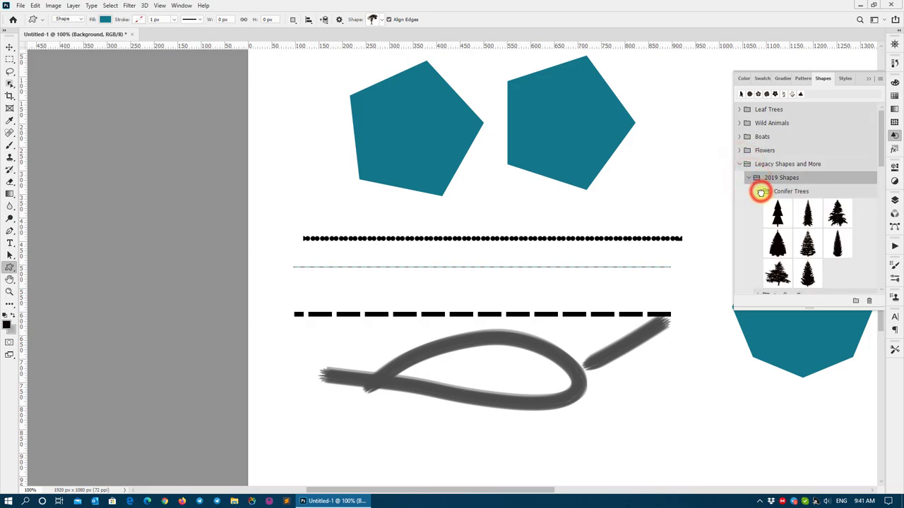
{"action": "scroll", "coordinate": [766, 240], "scroll_direction": "down", "scroll_amount": 5}
{"action": "scroll", "coordinate": [759, 234], "scroll_direction": "down", "scroll_amount": 1}
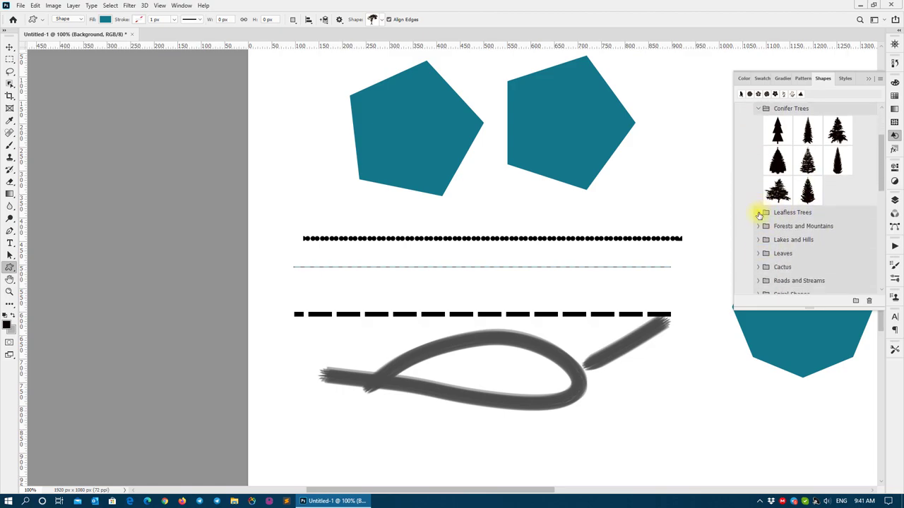
{"action": "left_click", "coordinate": [757, 213]}
{"action": "scroll", "coordinate": [809, 233], "scroll_direction": "down", "scroll_amount": 7}
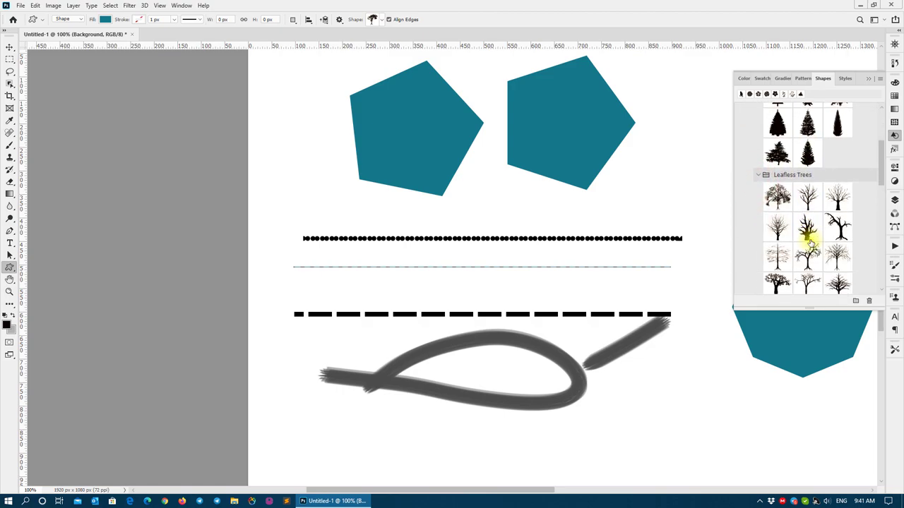
{"action": "scroll", "coordinate": [802, 226], "scroll_direction": "down", "scroll_amount": 3}
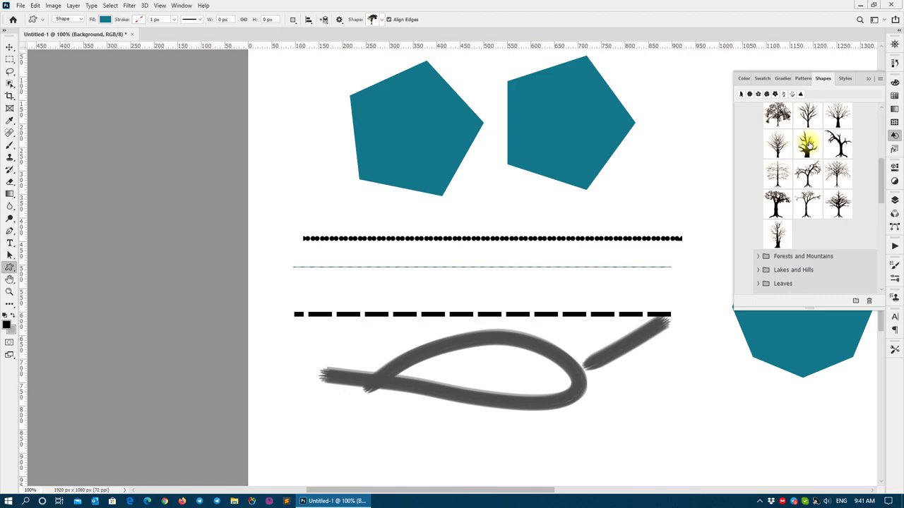
Place the Dead Tree shape on the left and the Chestnut Tree on the right
{"action": "left_click_drag", "start_coordinate": [808, 145], "coordinate": [631, 201]}
{"action": "left_click_drag", "start_coordinate": [619, 379], "coordinate": [493, 381]}
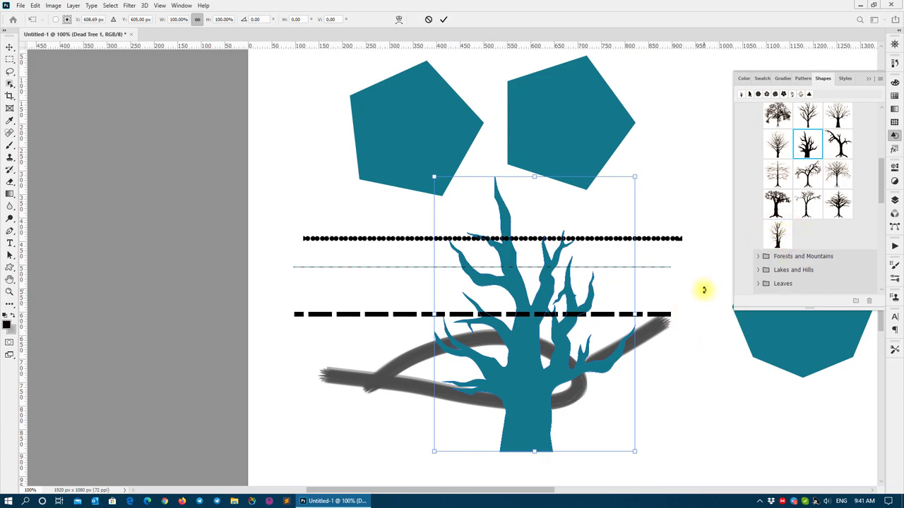
{"action": "key", "text": "Return"}
{"action": "mouse_move", "coordinate": [777, 233]}
{"action": "left_mouse_down"}
{"action": "mouse_move", "coordinate": [714, 375]}
{"action": "mouse_move", "coordinate": [667, 363]}
{"action": "mouse_move", "coordinate": [576, 289]}
{"action": "left_mouse_up"}
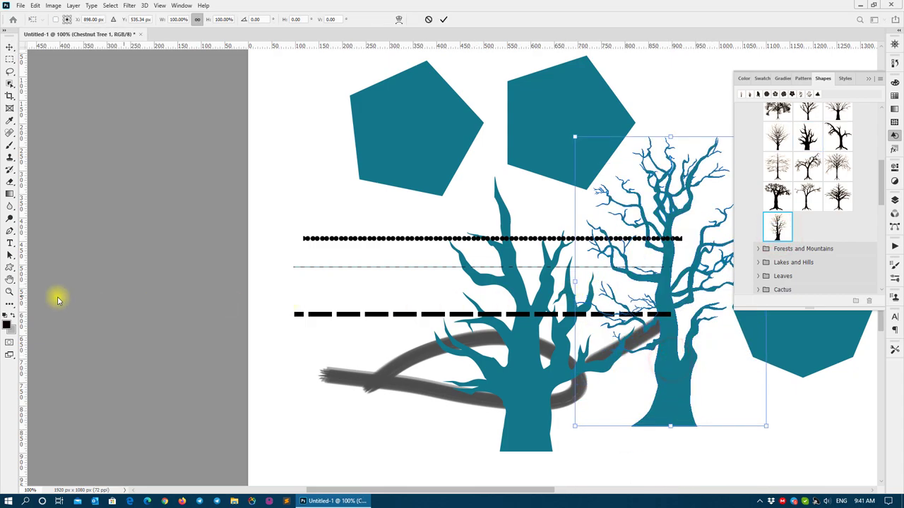
{"action": "right_click", "coordinate": [13, 272]}
{"action": "left_click", "coordinate": [27, 297]}
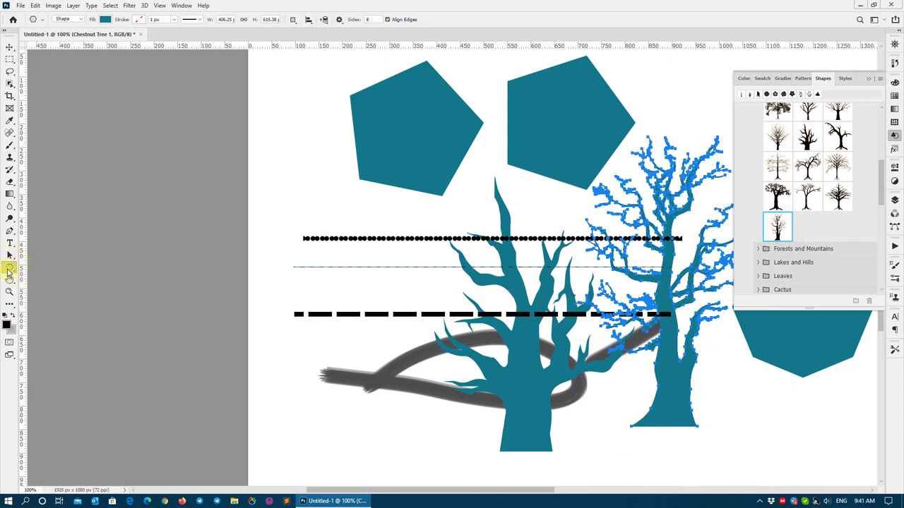
Choose the Custom Shape Tool and show Legacy Shapes and More > 2019 Shapes > Spiral Shapes
{"action": "right_click", "coordinate": [10, 273]}
{"action": "left_click", "coordinate": [69, 313]}
{"action": "right_click", "coordinate": [300, 174]}
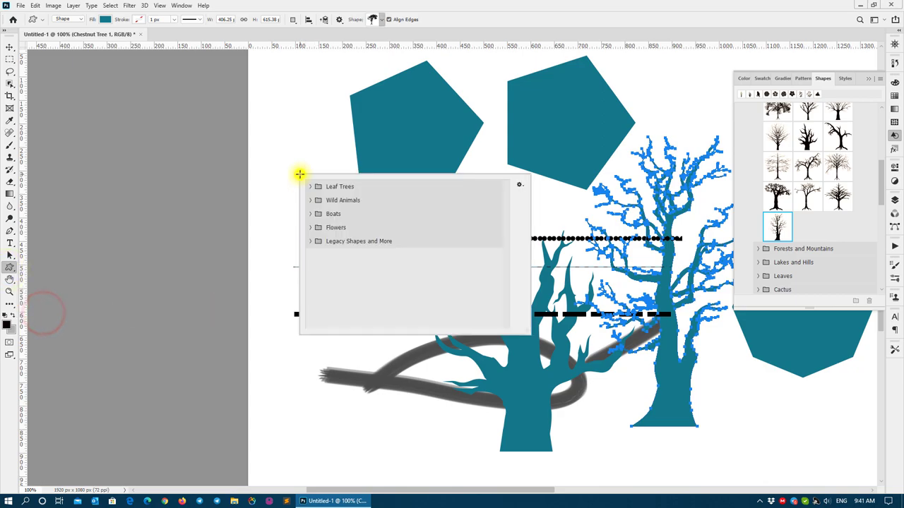
{"action": "left_click", "coordinate": [311, 242]}
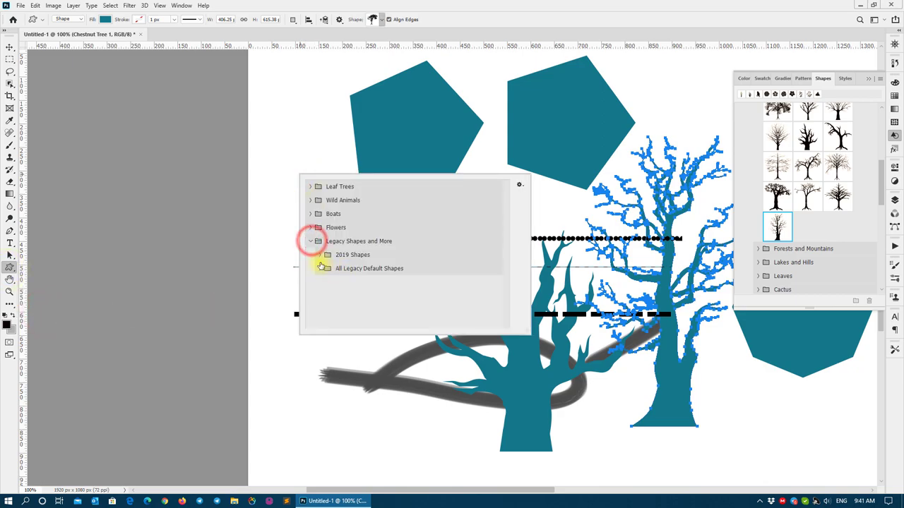
{"action": "left_click", "coordinate": [318, 255]}
{"action": "scroll", "coordinate": [334, 286], "scroll_direction": "down", "scroll_amount": 3}
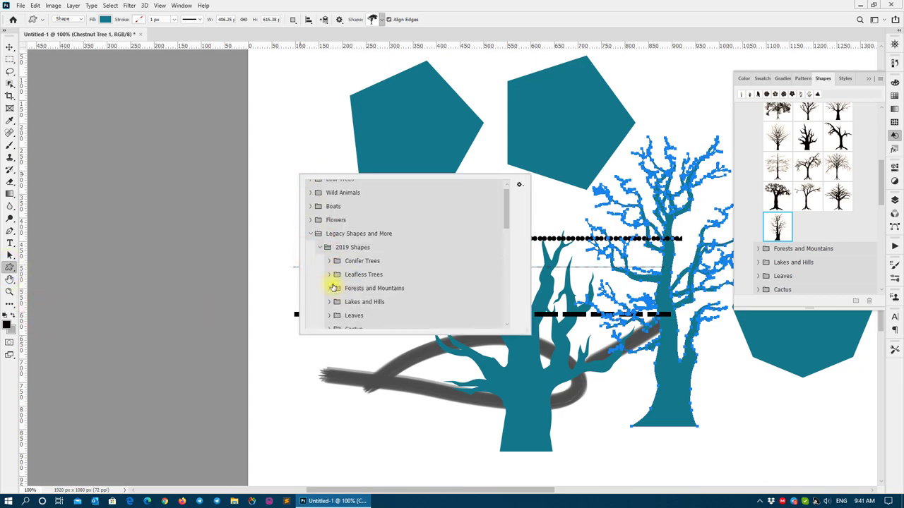
{"action": "left_click", "coordinate": [329, 304]}
{"action": "scroll", "coordinate": [332, 304], "scroll_direction": "down", "scroll_amount": 2}
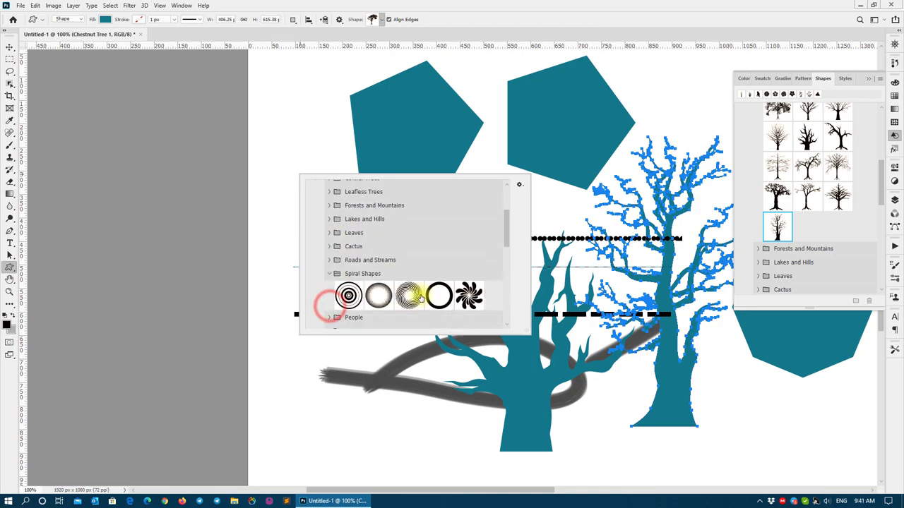
{"action": "scroll", "coordinate": [449, 282], "scroll_direction": "down", "scroll_amount": 2}
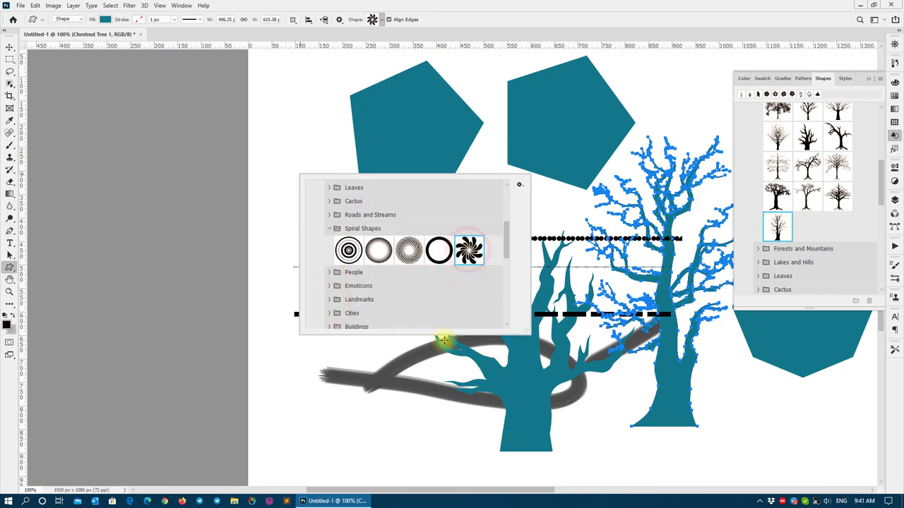
Draw the pinwheel spiral, about 387 × 391 px, at the canvas's upper left
{"action": "mouse_move", "coordinate": [287, 104]}
{"action": "left_mouse_down"}
{"action": "mouse_move", "coordinate": [290, 209]}
{"action": "mouse_move", "coordinate": [332, 183]}
{"action": "mouse_move", "coordinate": [424, 252]}
{"action": "mouse_move", "coordinate": [468, 306]}
{"action": "left_mouse_up"}
{"action": "left_click_drag", "start_coordinate": [571, 314], "coordinate": [424, 281]}
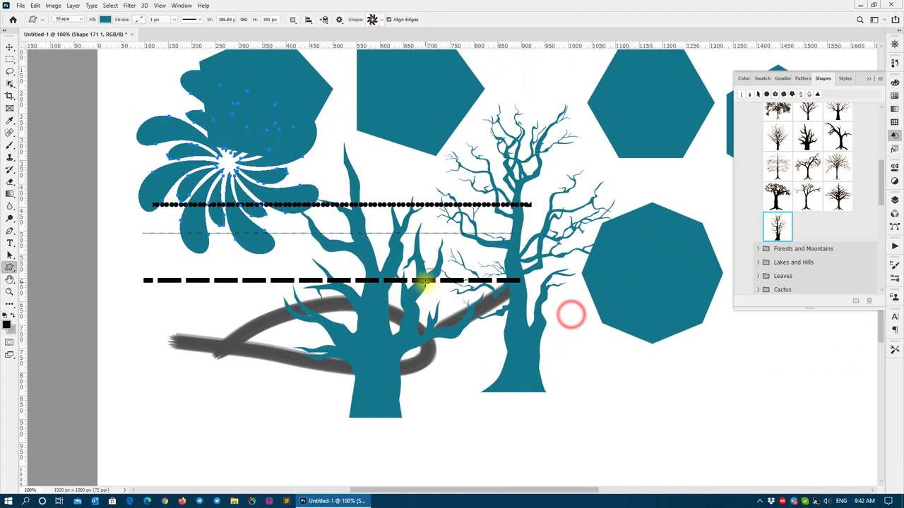
{"action": "key", "text": "v"}
{"action": "key", "text": "ctrl+0"}
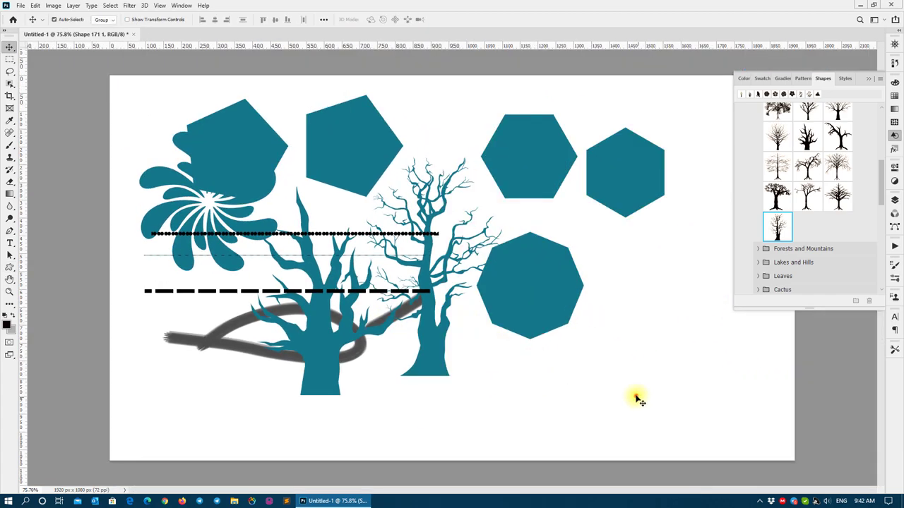
Marquee-select and delete all the shape layers on the canvas
{"action": "left_click_drag", "start_coordinate": [637, 399], "coordinate": [212, 145]}
{"action": "key", "text": "Delete"}
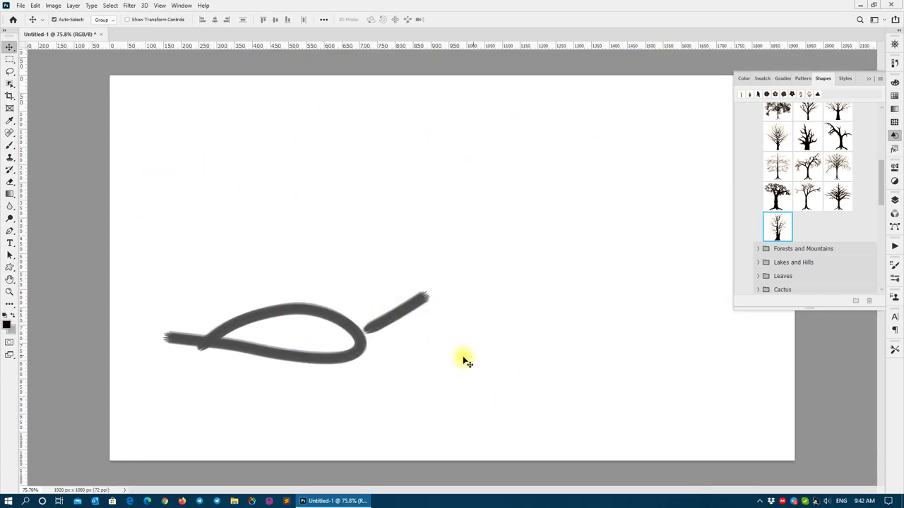
{"action": "left_click_drag", "start_coordinate": [380, 359], "coordinate": [218, 268]}
{"action": "left_click", "coordinate": [519, 210]}
Set the background colour to pure white and fill the canvas with it
{"action": "key", "text": "ctrl+BackSpace"}
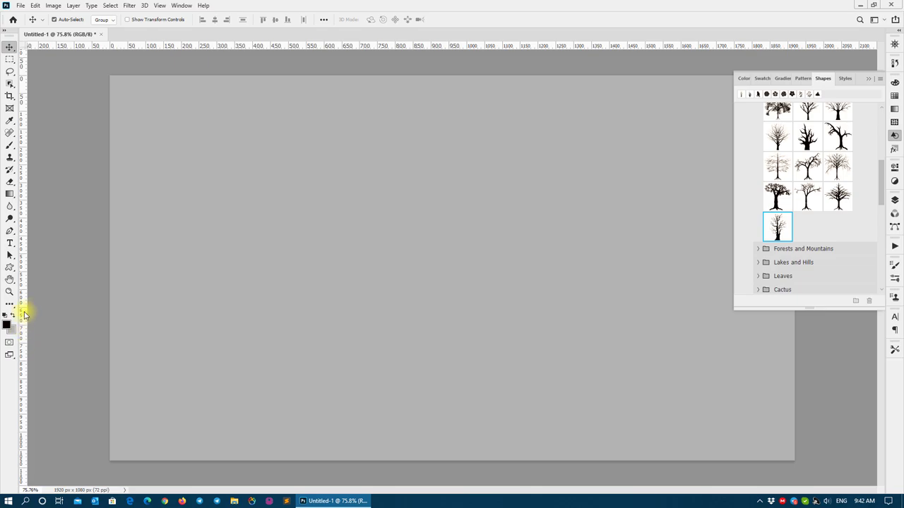
{"action": "left_click", "coordinate": [14, 329]}
{"action": "left_click", "coordinate": [635, 213]}
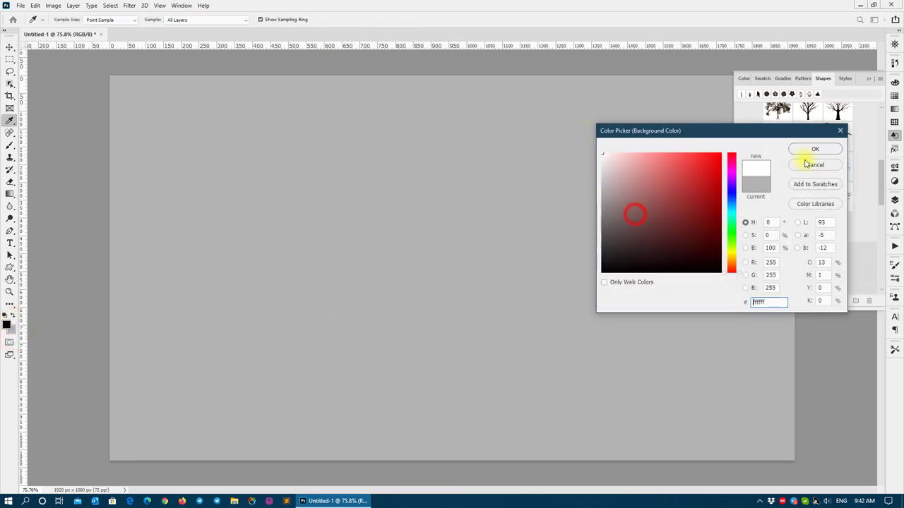
{"action": "left_click", "coordinate": [804, 147]}
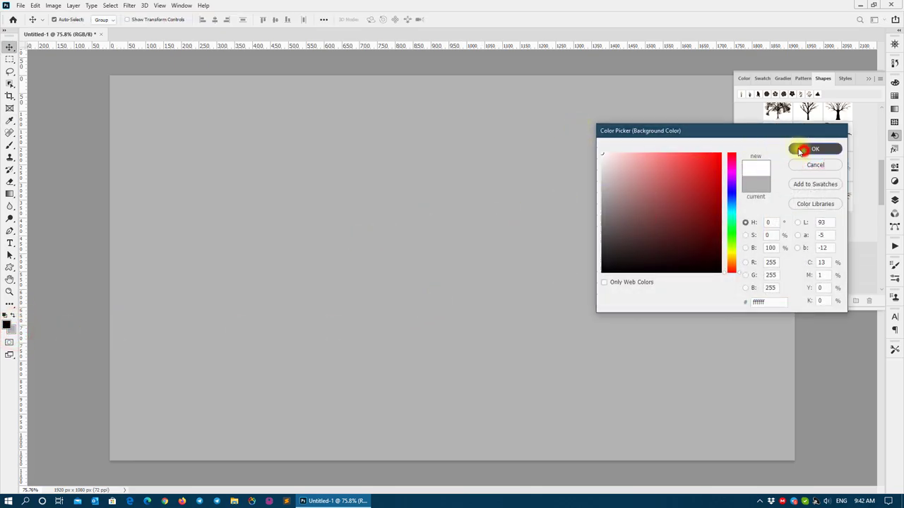
{"action": "key", "text": "ctrl+BackSpace"}
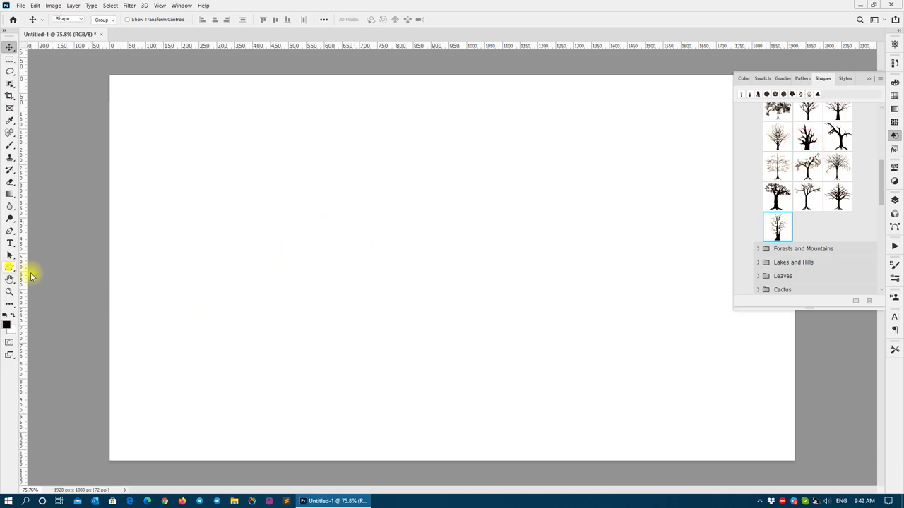
{"action": "left_click", "coordinate": [9, 267]}
{"action": "right_click", "coordinate": [10, 270]}
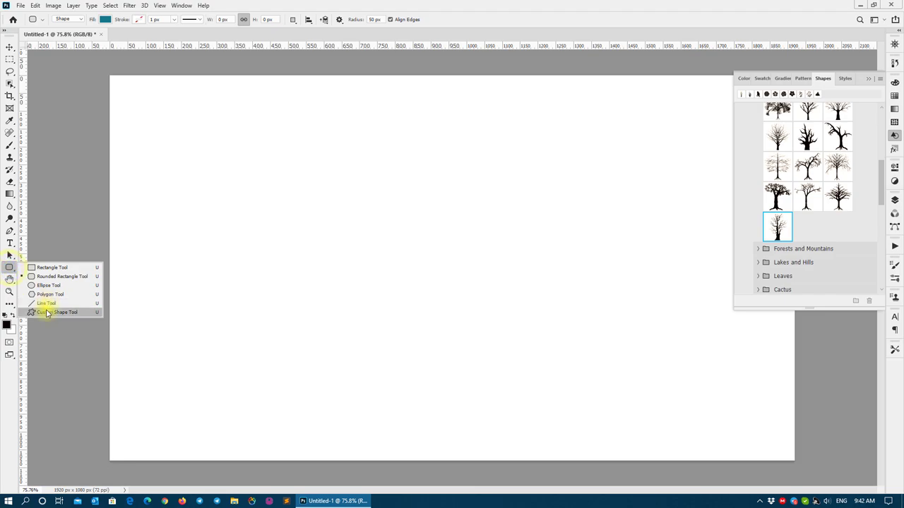
Draw a pinwheel spiral about 324 × 328 px and move it near the canvas centre
{"action": "left_click", "coordinate": [46, 309]}
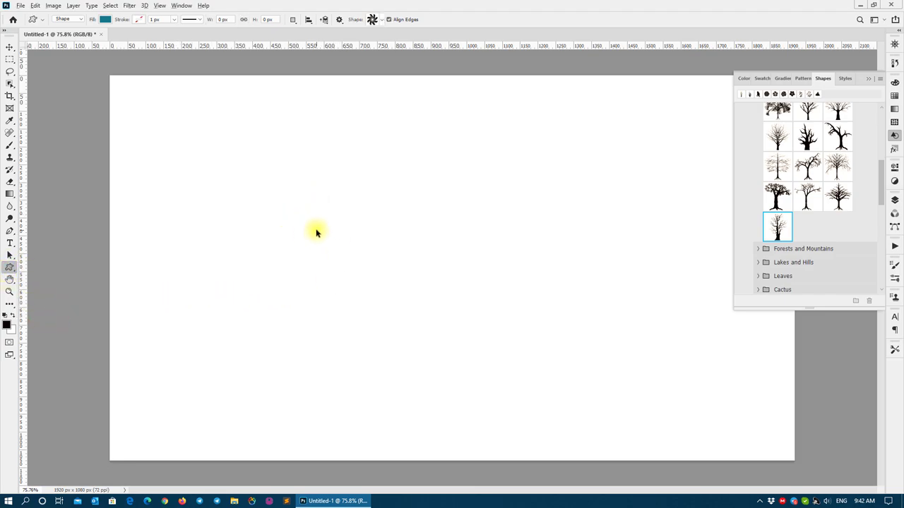
{"action": "mouse_move", "coordinate": [349, 246]}
{"action": "left_mouse_down"}
{"action": "mouse_move", "coordinate": [379, 269]}
{"action": "mouse_move", "coordinate": [400, 307]}
{"action": "mouse_move", "coordinate": [339, 214]}
{"action": "mouse_move", "coordinate": [368, 313]}
{"action": "mouse_move", "coordinate": [337, 346]}
{"action": "mouse_move", "coordinate": [397, 357]}
{"action": "mouse_move", "coordinate": [377, 311]}
{"action": "mouse_move", "coordinate": [331, 257]}
{"action": "mouse_move", "coordinate": [412, 305]}
{"action": "mouse_move", "coordinate": [349, 253]}
{"action": "mouse_move", "coordinate": [365, 179]}
{"action": "mouse_move", "coordinate": [386, 151]}
{"action": "mouse_move", "coordinate": [318, 307]}
{"action": "mouse_move", "coordinate": [402, 284]}
{"action": "mouse_move", "coordinate": [494, 279]}
{"action": "mouse_move", "coordinate": [565, 333]}
{"action": "mouse_move", "coordinate": [501, 312]}
{"action": "mouse_move", "coordinate": [529, 335]}
{"action": "mouse_move", "coordinate": [520, 331]}
{"action": "left_mouse_up"}
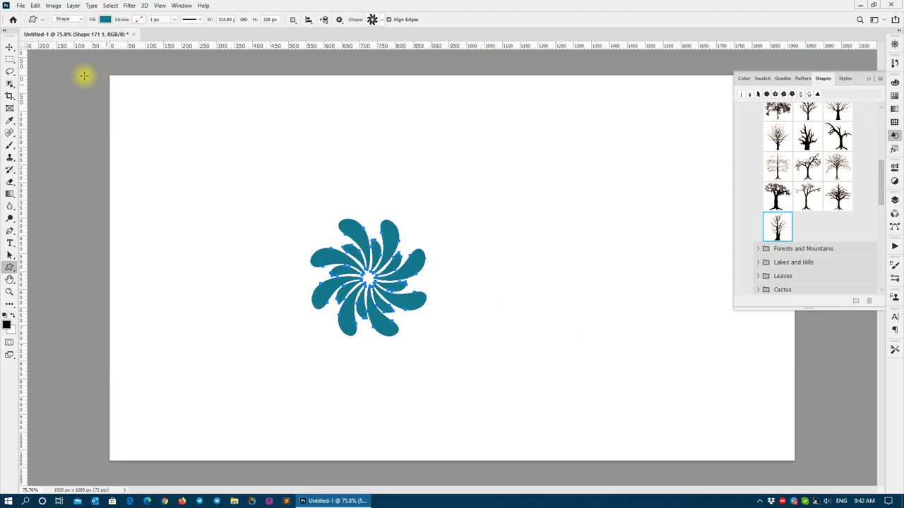
{"action": "left_click", "coordinate": [10, 48]}
{"action": "left_click", "coordinate": [484, 198]}
{"action": "left_click_drag", "start_coordinate": [384, 236], "coordinate": [429, 187]}
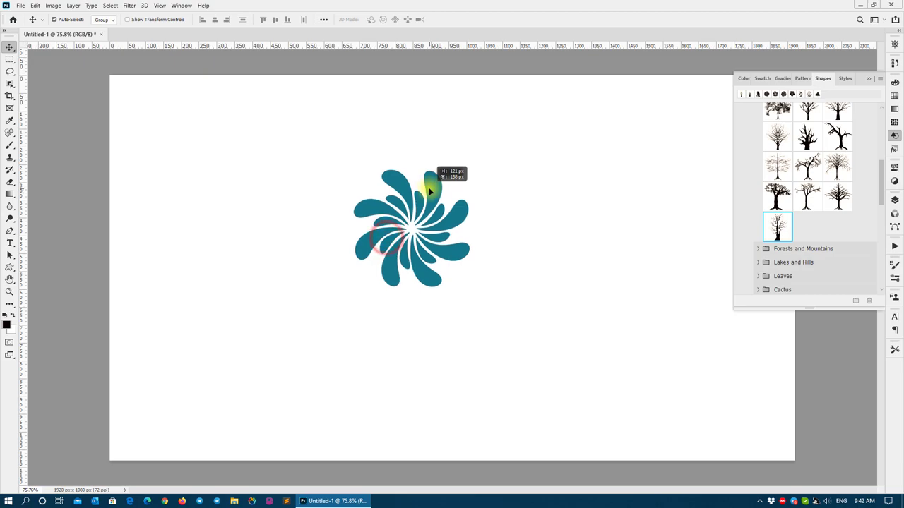
Scroll up the Shapes panel and collapse the Legacy Shapes and More group
{"action": "scroll", "coordinate": [759, 222], "scroll_direction": "up", "scroll_amount": 2}
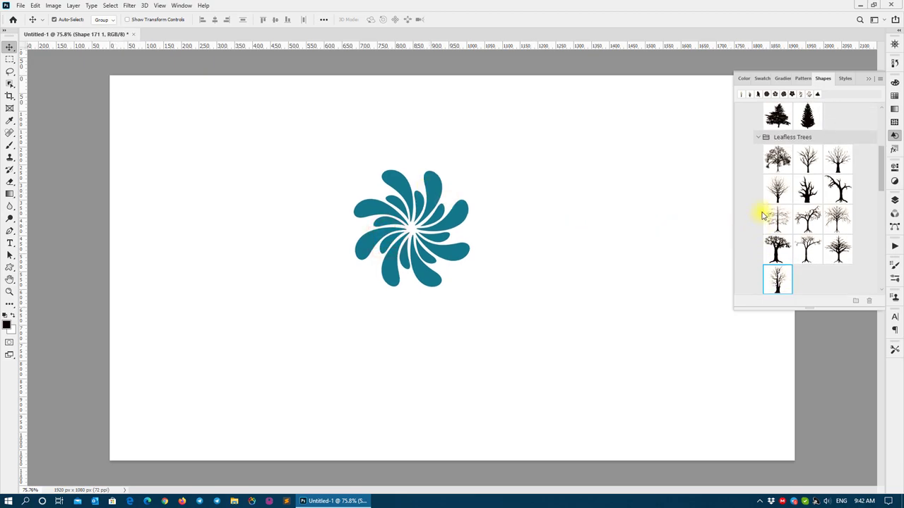
{"action": "scroll", "coordinate": [763, 210], "scroll_direction": "up", "scroll_amount": 2}
{"action": "scroll", "coordinate": [762, 208], "scroll_direction": "up", "scroll_amount": 2}
{"action": "scroll", "coordinate": [762, 212], "scroll_direction": "up", "scroll_amount": 2}
{"action": "scroll", "coordinate": [749, 149], "scroll_direction": "up", "scroll_amount": 2}
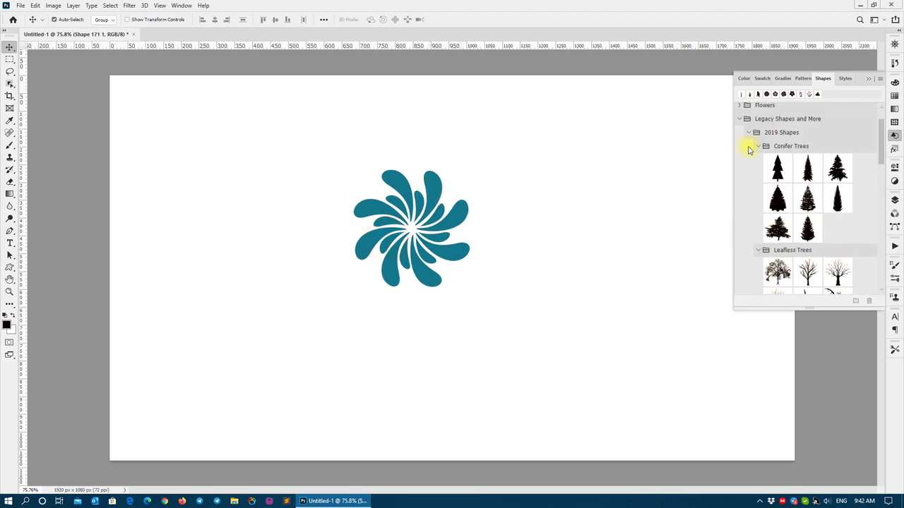
{"action": "scroll", "coordinate": [744, 148], "scroll_direction": "up", "scroll_amount": 2}
{"action": "scroll", "coordinate": [740, 166], "scroll_direction": "up", "scroll_amount": 1}
{"action": "left_click", "coordinate": [739, 164]}
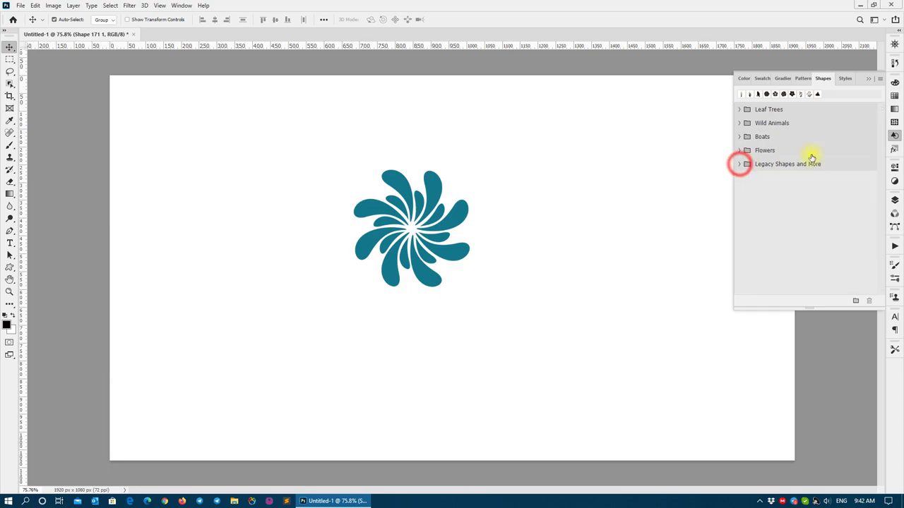
Close the Shapes panel and browse the Swatches groups, expanding Grayscale
{"action": "left_click", "coordinate": [869, 79]}
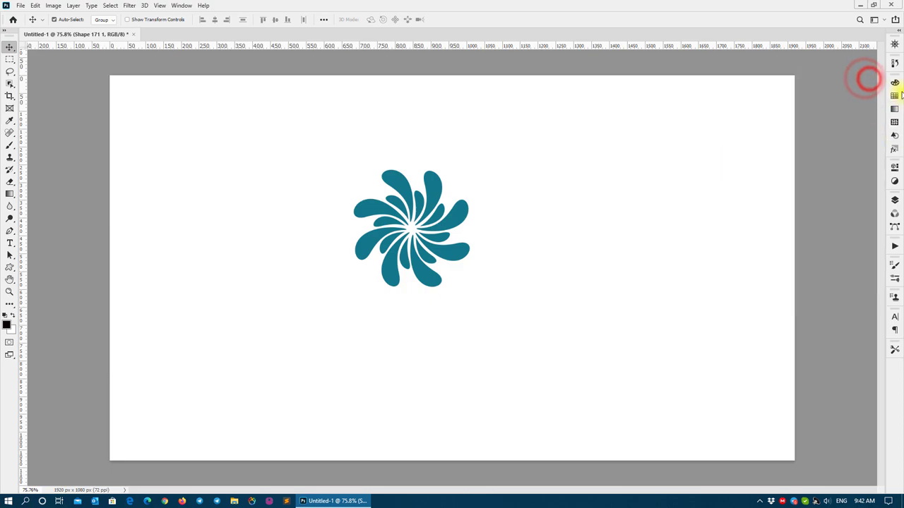
{"action": "left_click", "coordinate": [895, 84]}
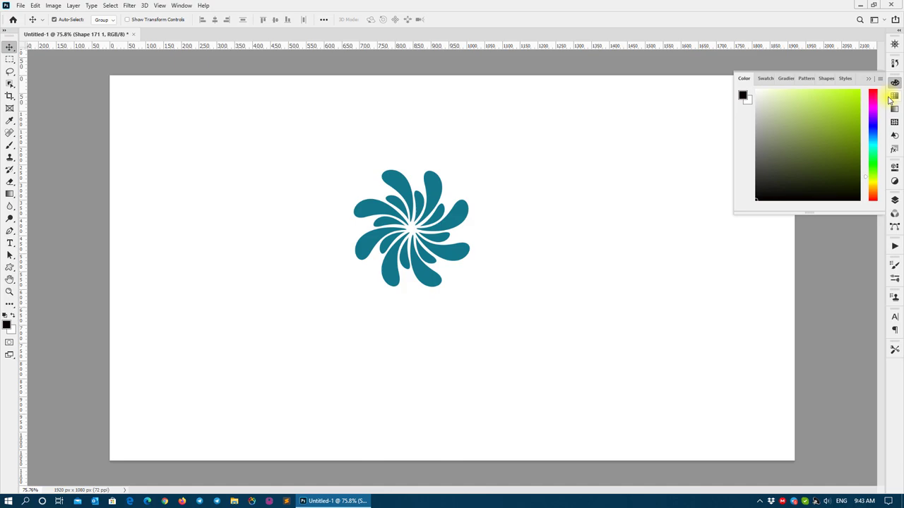
{"action": "left_click", "coordinate": [893, 97]}
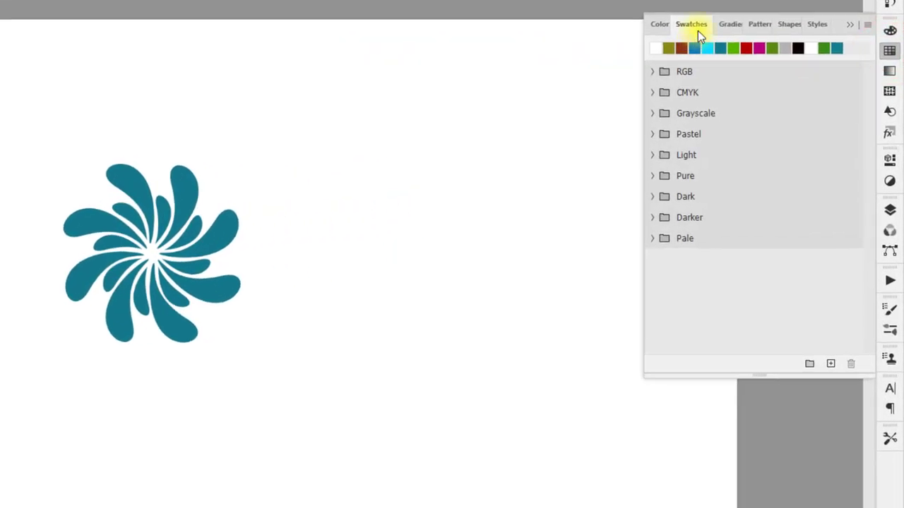
{"action": "left_click", "coordinate": [654, 72]}
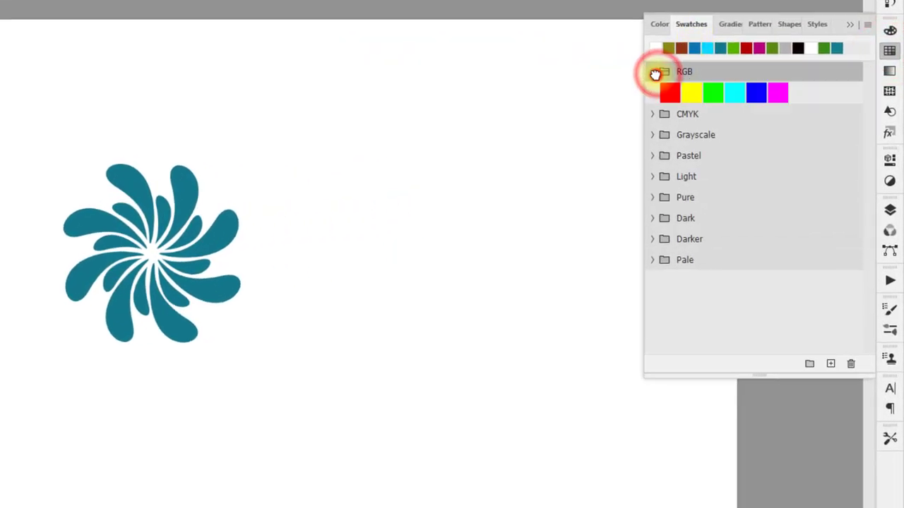
{"action": "left_click", "coordinate": [654, 72]}
{"action": "left_click", "coordinate": [652, 88]}
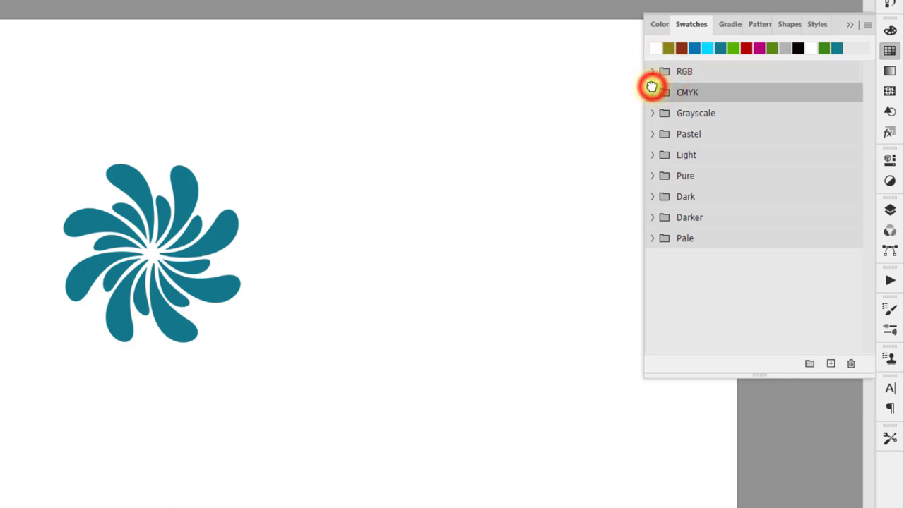
{"action": "left_click", "coordinate": [652, 93]}
{"action": "left_click", "coordinate": [653, 108]}
{"action": "double_click", "coordinate": [652, 106]}
{"action": "left_click", "coordinate": [652, 119]}
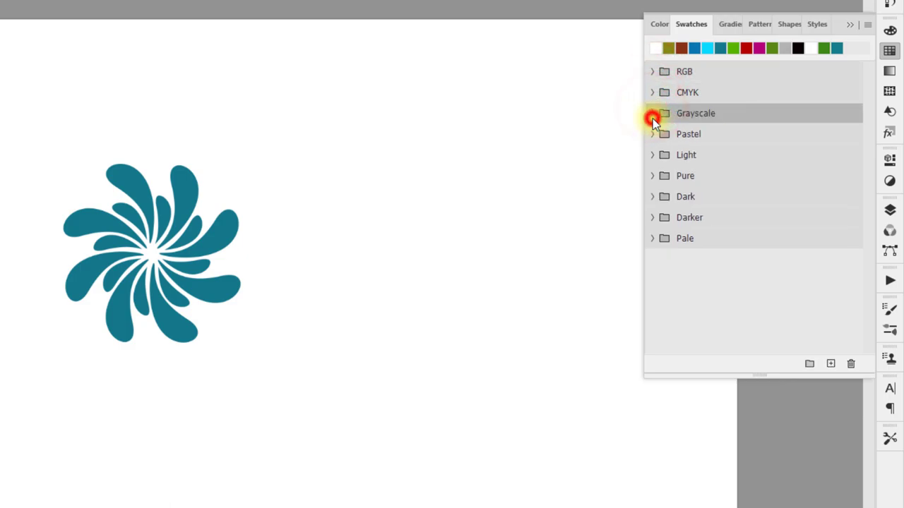
Try several grey swatch fills on the pinwheel spiral
{"action": "left_click", "coordinate": [694, 134]}
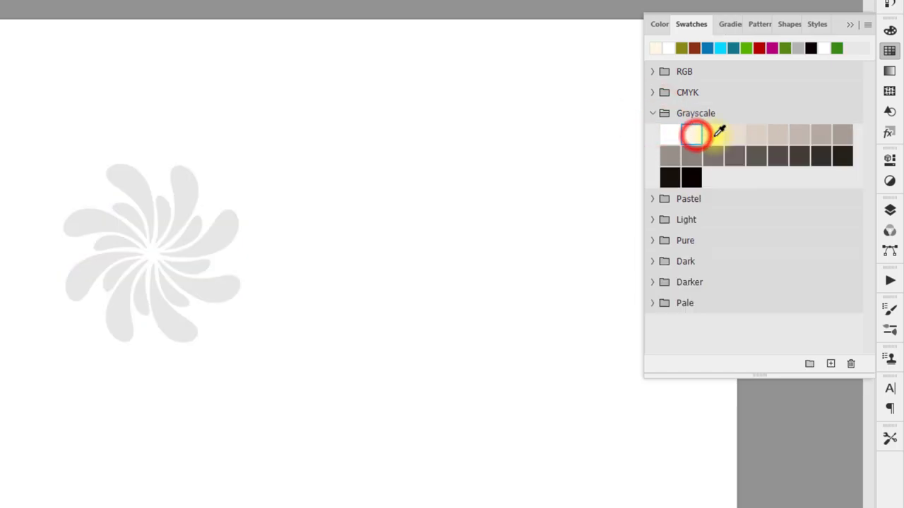
{"action": "left_click", "coordinate": [734, 134]}
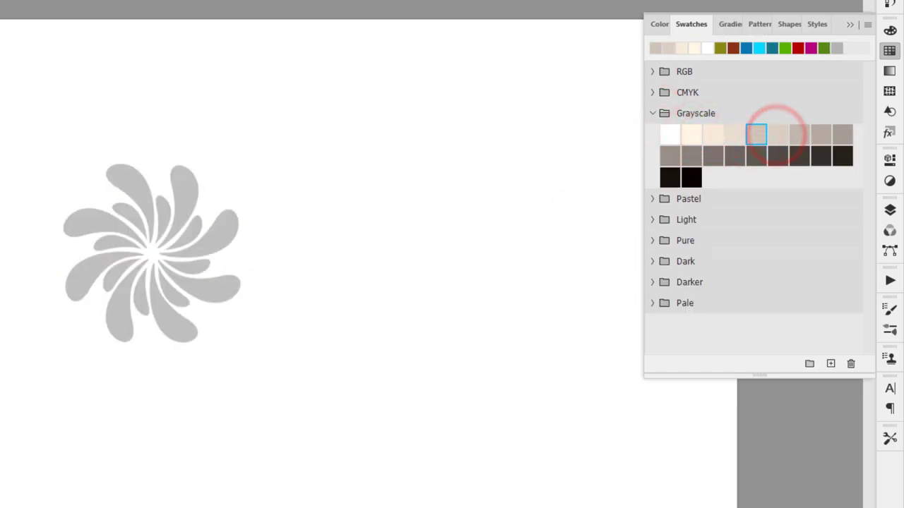
{"action": "left_click", "coordinate": [780, 138]}
{"action": "left_click", "coordinate": [809, 134]}
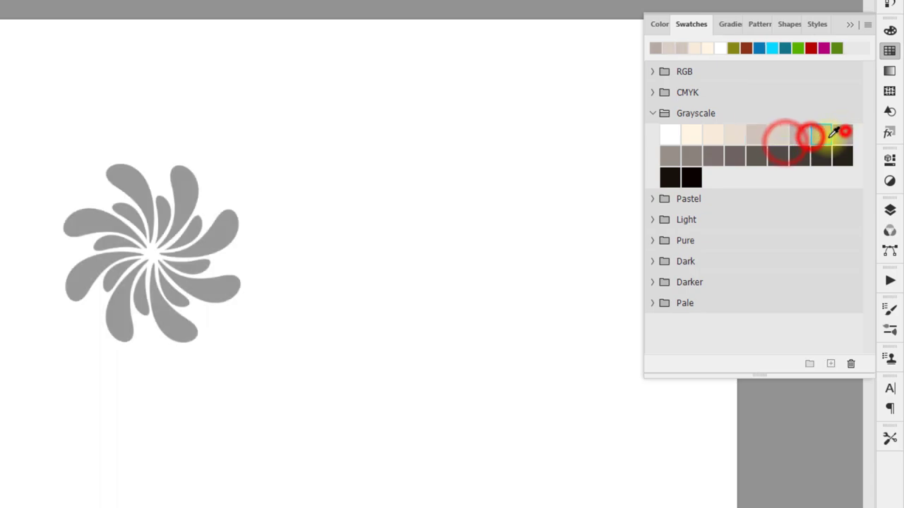
{"action": "left_click", "coordinate": [841, 133]}
{"action": "left_click", "coordinate": [652, 113]}
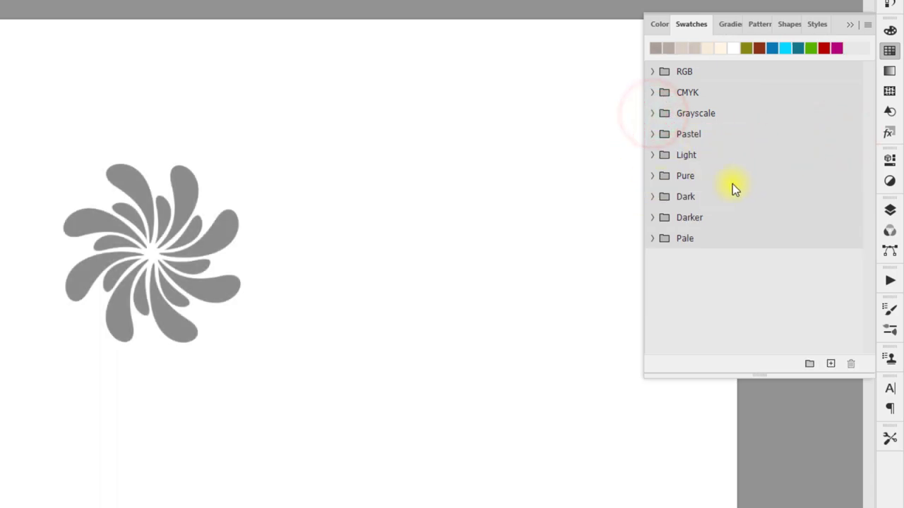
{"action": "left_click", "coordinate": [747, 301]}
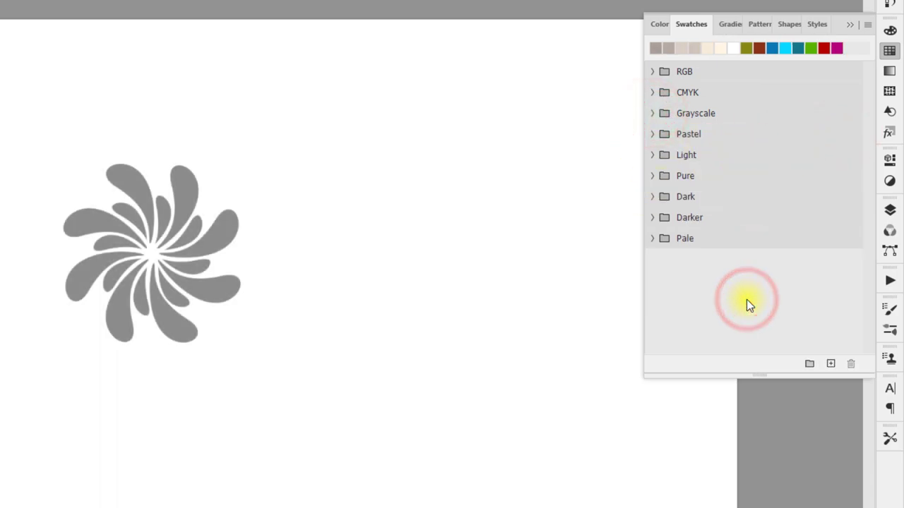
Load the Legacy Swatches set and expand its ANPA Colors group
{"action": "left_click", "coordinate": [868, 26]}
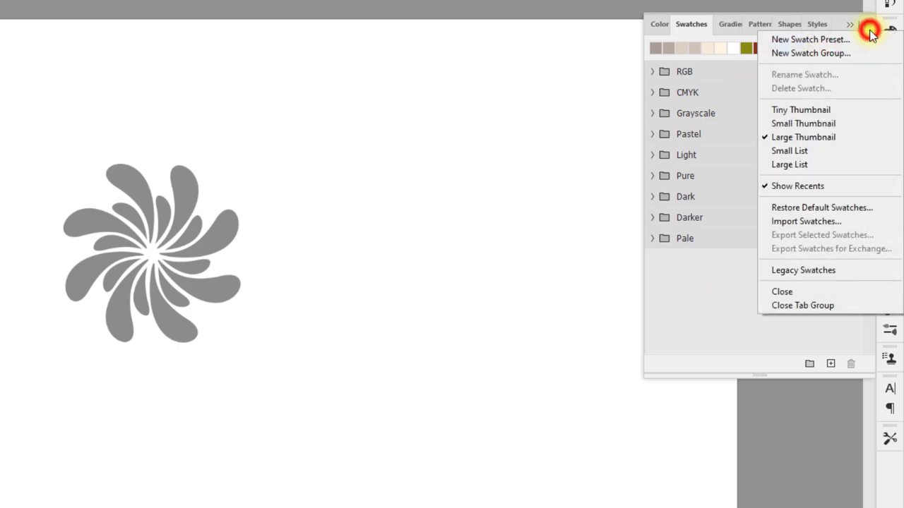
{"action": "left_click", "coordinate": [843, 274]}
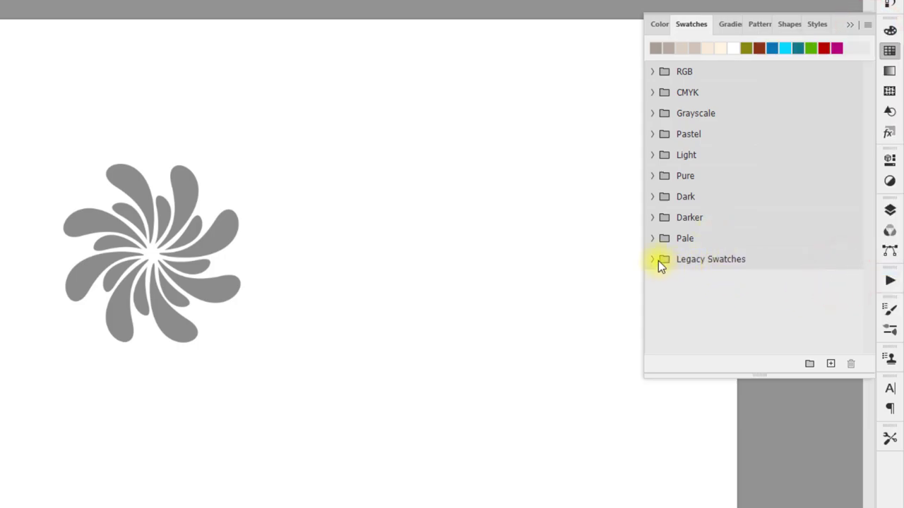
{"action": "left_click", "coordinate": [658, 260]}
{"action": "left_click", "coordinate": [652, 259]}
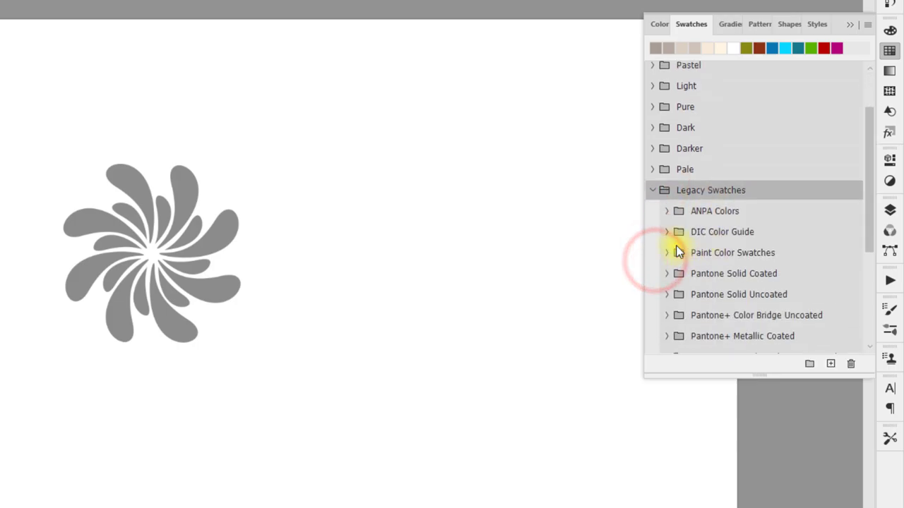
{"action": "scroll", "coordinate": [678, 252], "scroll_direction": "down", "scroll_amount": 1}
{"action": "scroll", "coordinate": [696, 220], "scroll_direction": "down", "scroll_amount": 2}
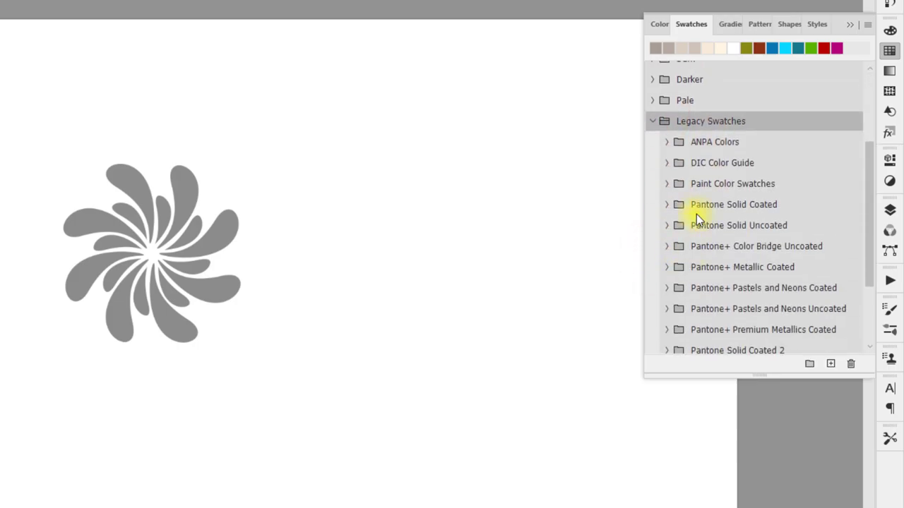
{"action": "left_click", "coordinate": [668, 142]}
{"action": "scroll", "coordinate": [753, 279], "scroll_direction": "down", "scroll_amount": 4}
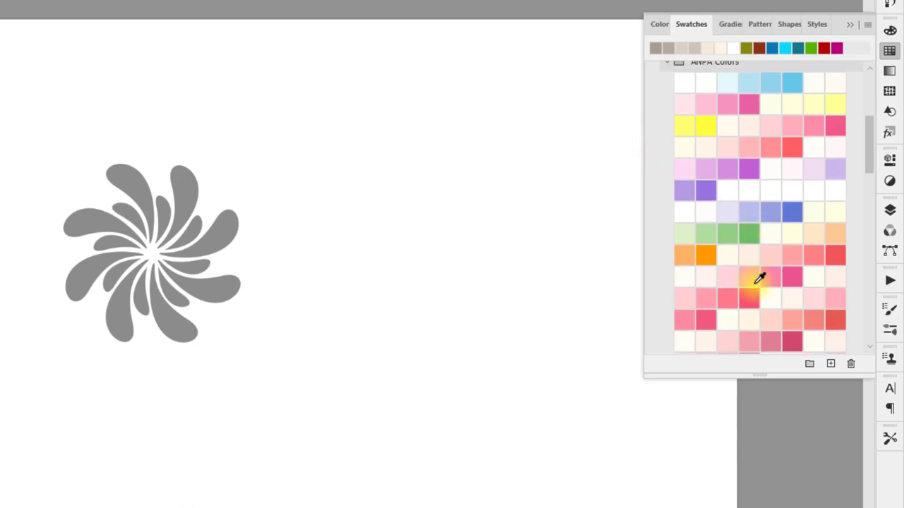
Try ANPA swatches on the pinwheel and settle on a light pink fill
{"action": "left_click", "coordinate": [755, 279]}
{"action": "left_click", "coordinate": [821, 205]}
{"action": "left_click", "coordinate": [797, 138]}
{"action": "left_click", "coordinate": [747, 126]}
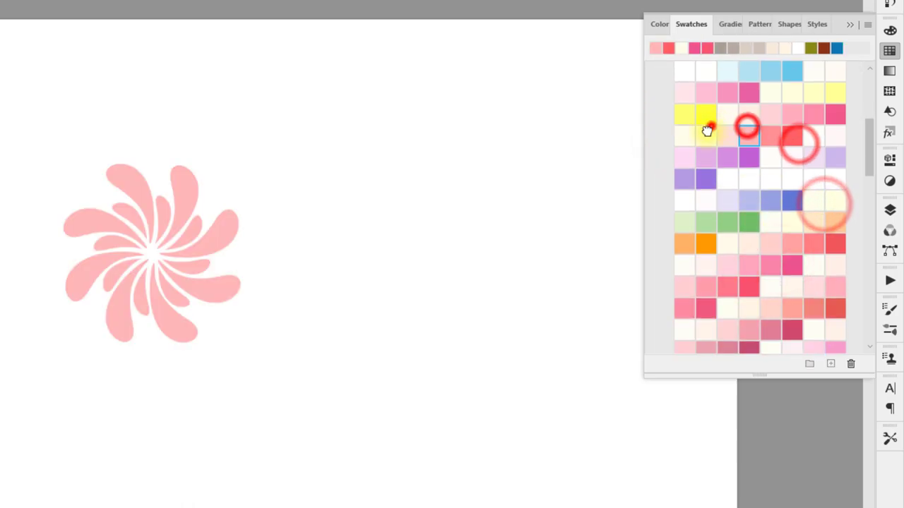
{"action": "left_click", "coordinate": [708, 128]}
{"action": "scroll", "coordinate": [719, 269], "scroll_direction": "up", "scroll_amount": 2}
{"action": "scroll", "coordinate": [684, 171], "scroll_direction": "up", "scroll_amount": 4}
Show the gradient presets with the Basics group expanded
{"action": "left_click", "coordinate": [652, 167]}
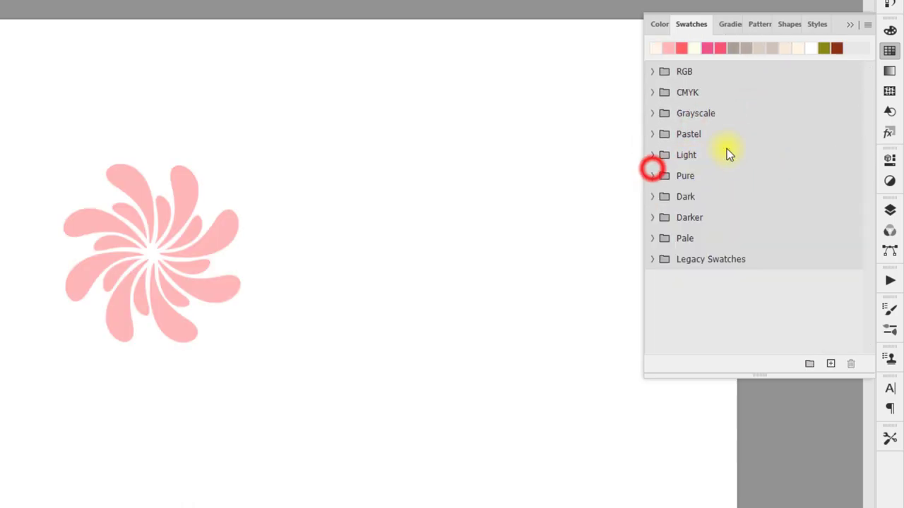
{"action": "left_click", "coordinate": [732, 27]}
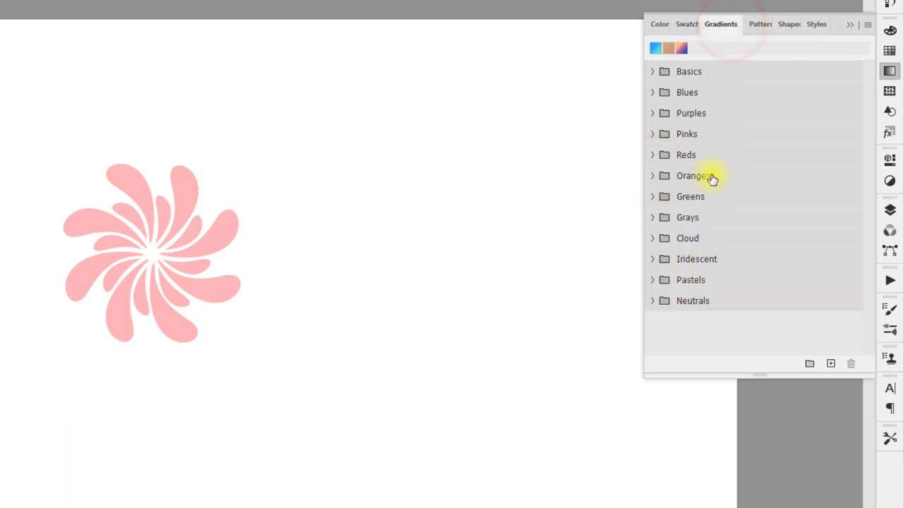
{"action": "left_click", "coordinate": [652, 73]}
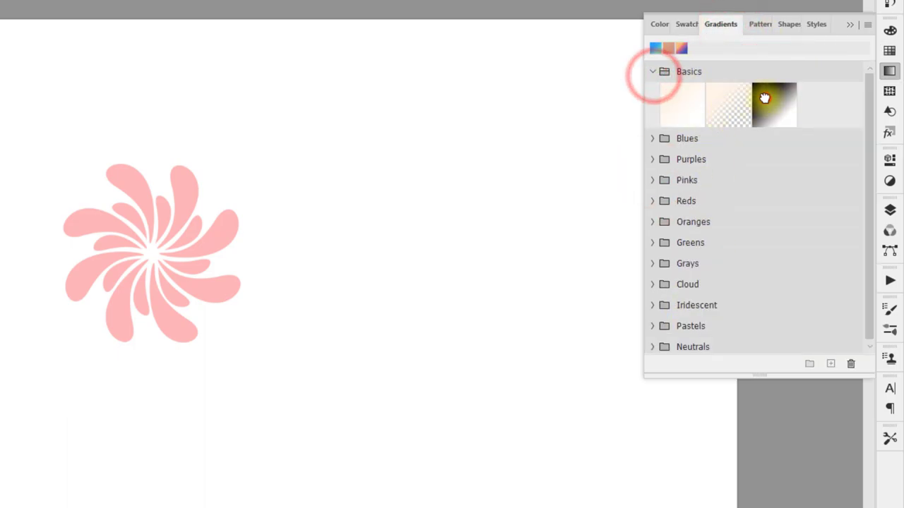
Try several gradients on the pinwheel, settling on a blue-to-teal one from Blues
{"action": "left_click", "coordinate": [768, 96]}
{"action": "left_click", "coordinate": [678, 102]}
{"action": "left_click", "coordinate": [653, 138]}
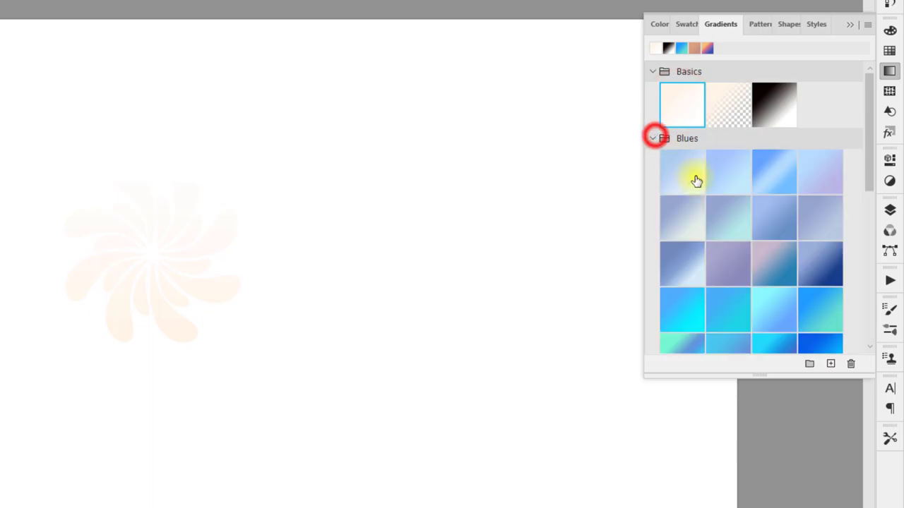
{"action": "left_click", "coordinate": [704, 171]}
{"action": "left_click", "coordinate": [728, 215]}
{"action": "left_click", "coordinate": [738, 305]}
{"action": "left_click", "coordinate": [706, 337]}
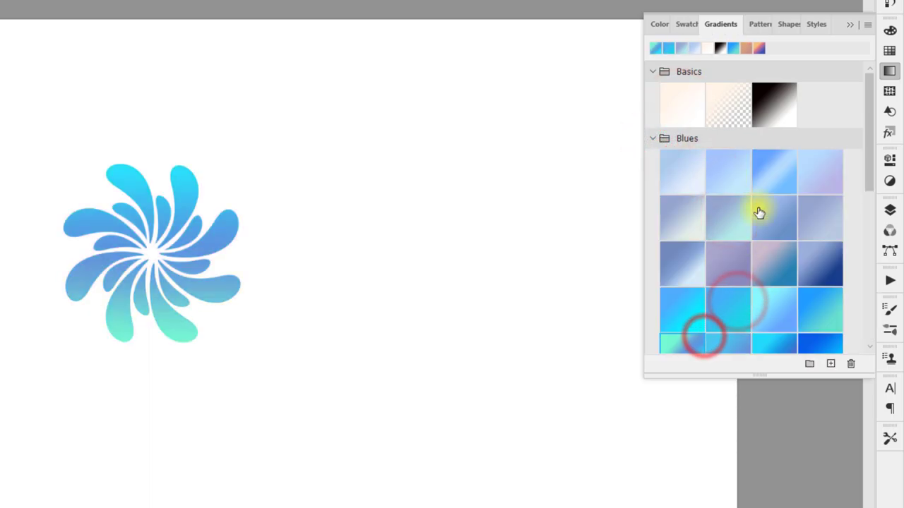
{"action": "double_click", "coordinate": [654, 141]}
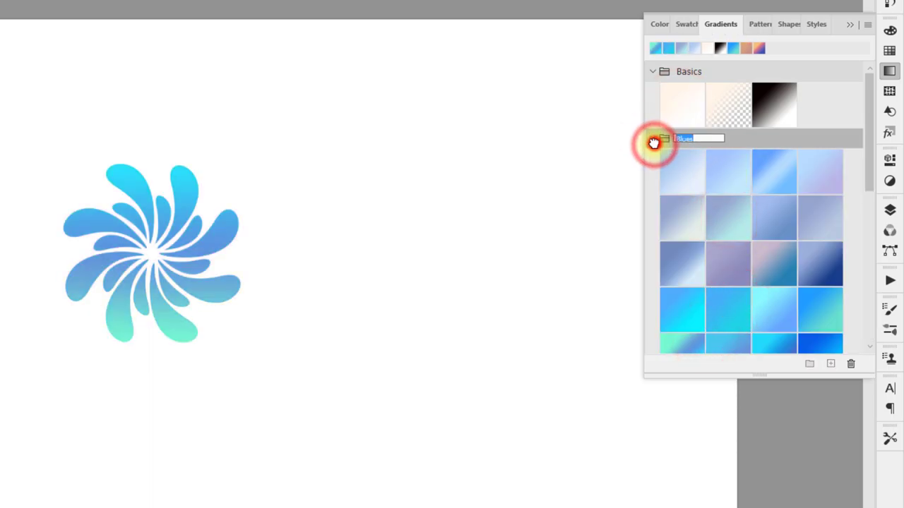
{"action": "left_click", "coordinate": [656, 71]}
{"action": "left_click", "coordinate": [652, 139]}
{"action": "left_click", "coordinate": [653, 71]}
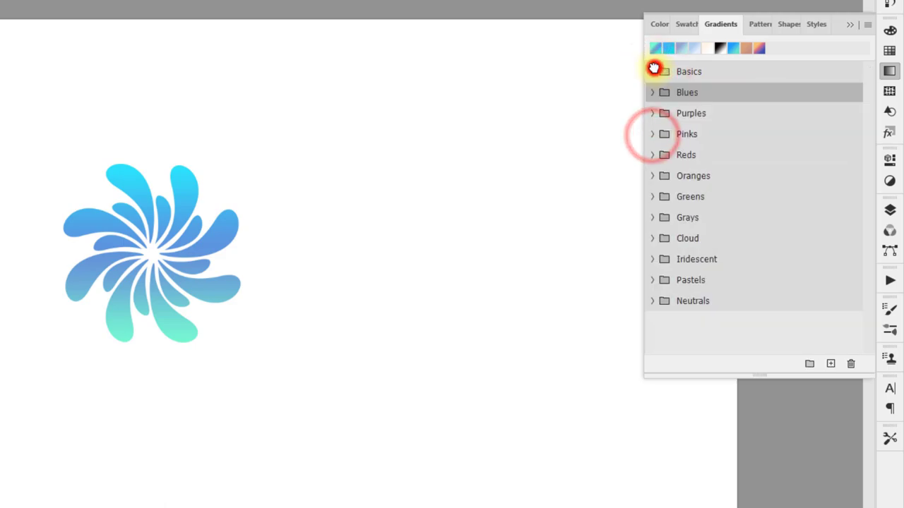
Load the Legacy Gradients set and browse its Legacy Default Gradients group
{"action": "left_click", "coordinate": [865, 25]}
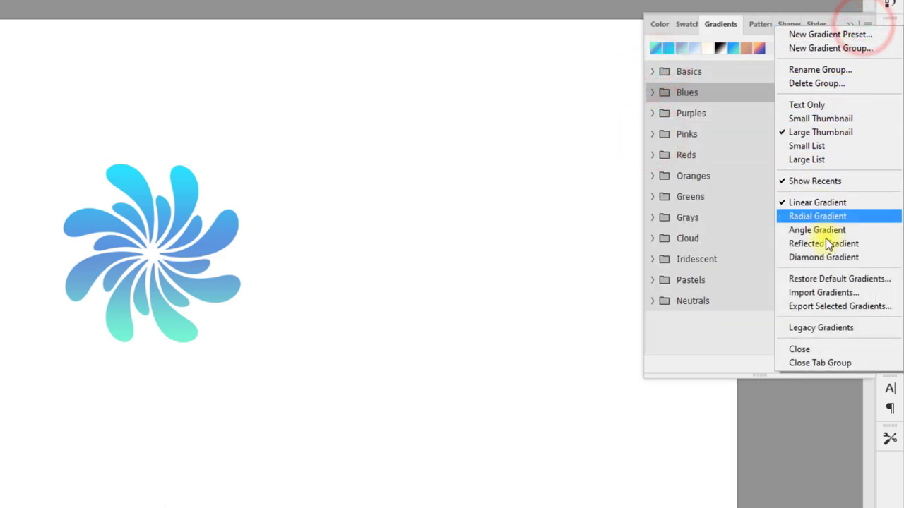
{"action": "left_click", "coordinate": [842, 327]}
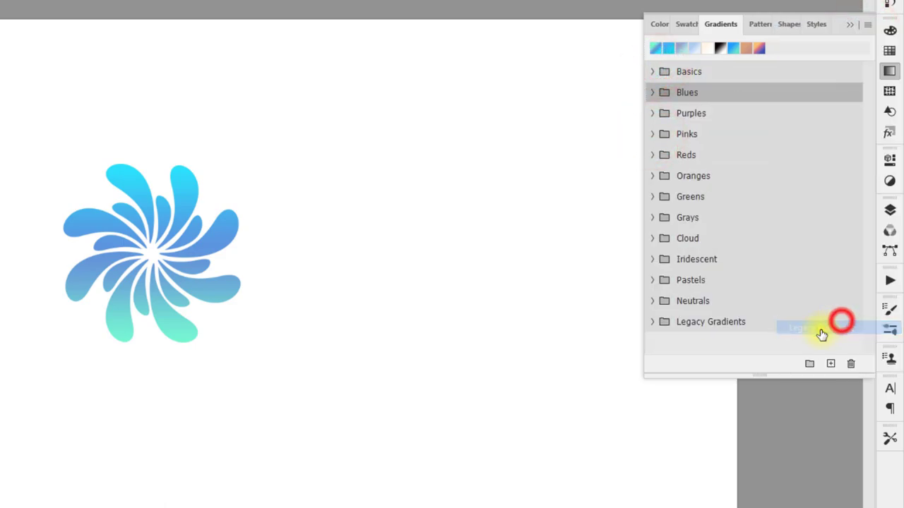
{"action": "left_click", "coordinate": [654, 321]}
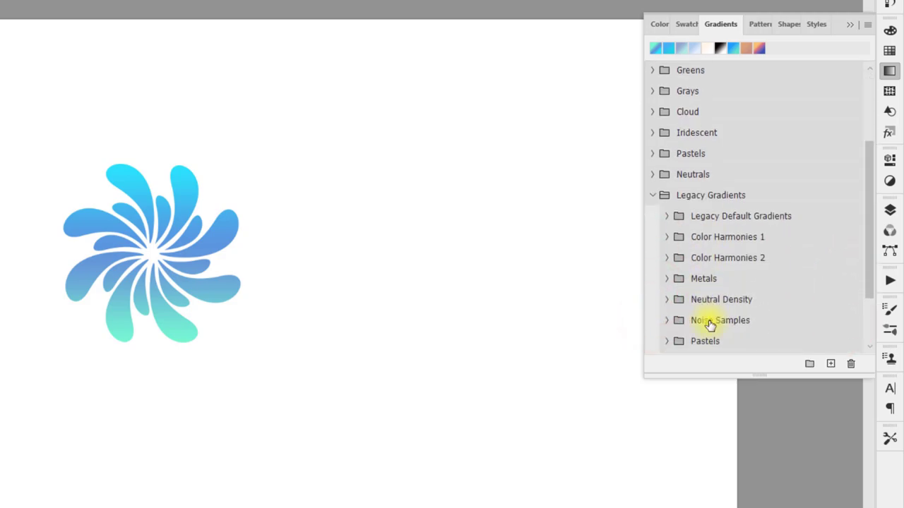
{"action": "left_click", "coordinate": [667, 134]}
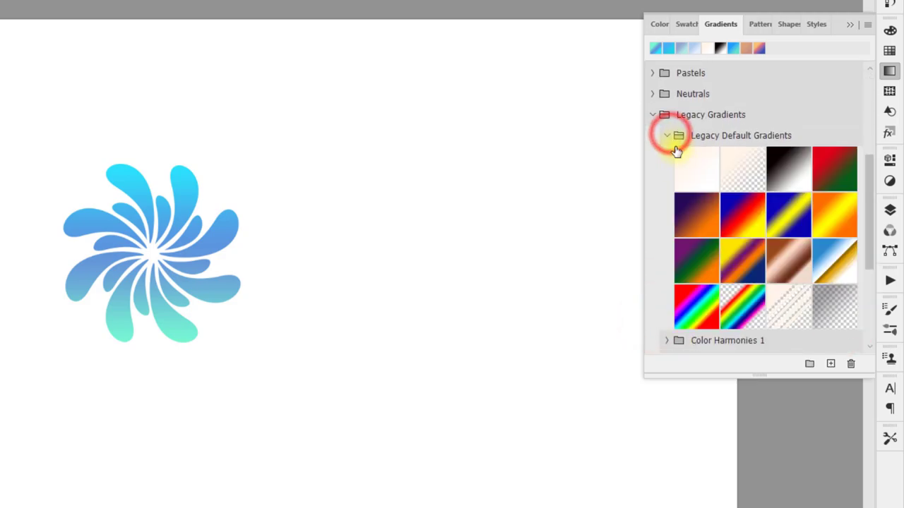
{"action": "left_click", "coordinate": [668, 135]}
{"action": "left_click", "coordinate": [654, 114]}
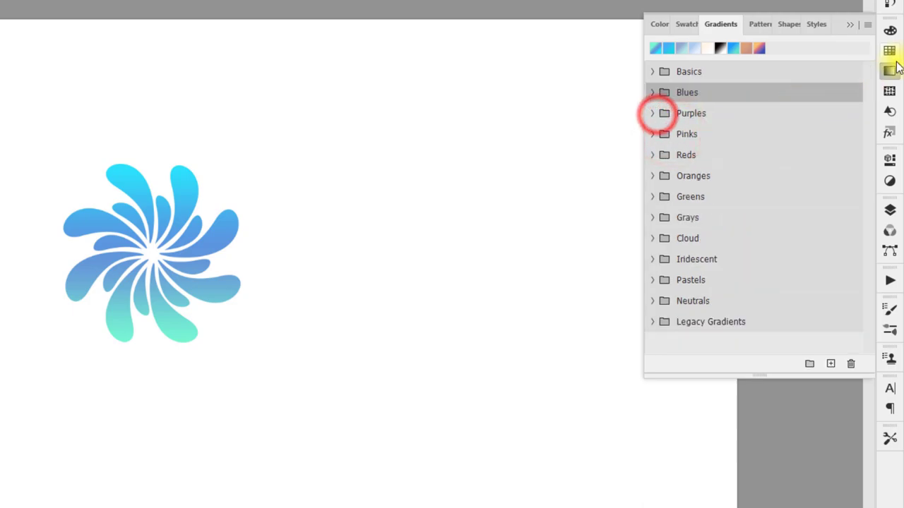
Browse the Trees and Grass patterns, then load the Legacy Patterns and More set
{"action": "left_click", "coordinate": [759, 28]}
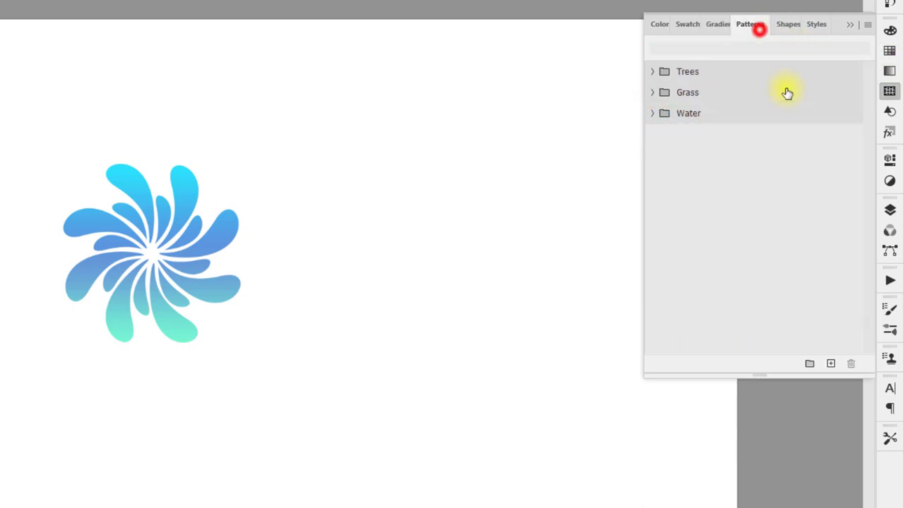
{"action": "left_click", "coordinate": [654, 71]}
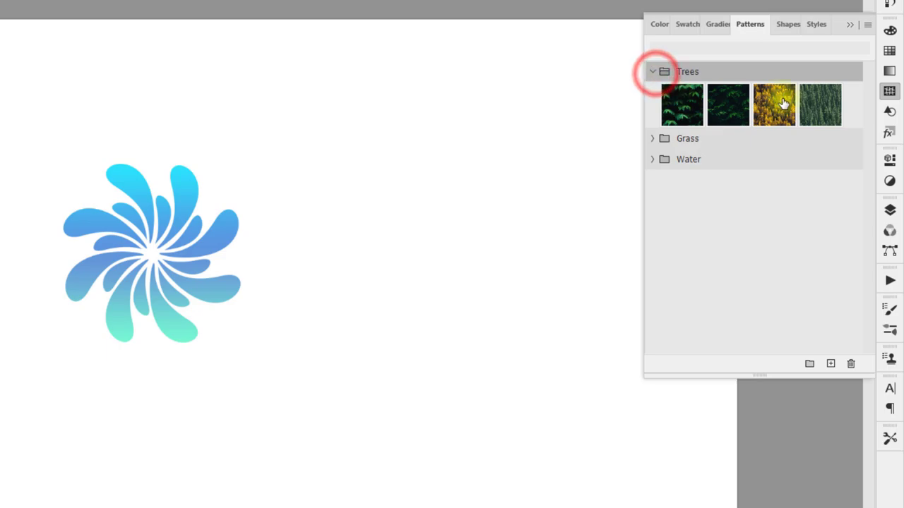
{"action": "left_click", "coordinate": [651, 139]}
{"action": "left_click", "coordinate": [653, 71]}
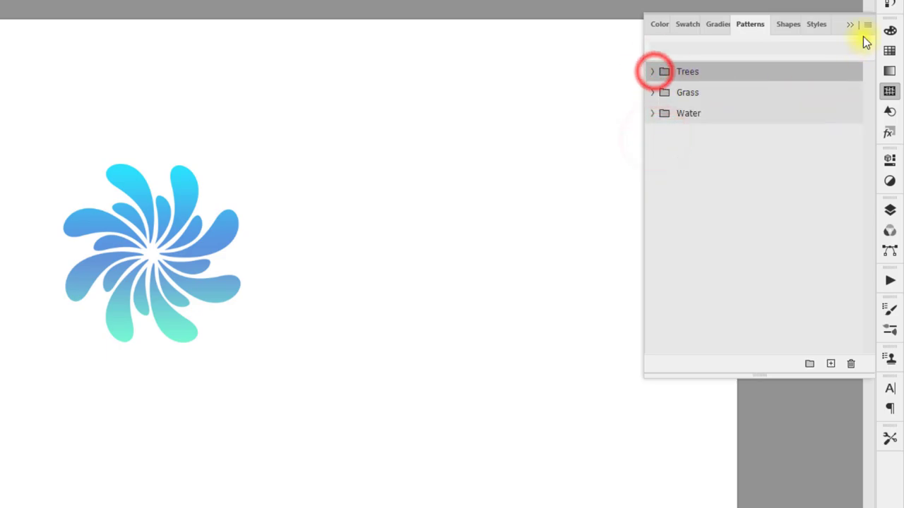
{"action": "left_click", "coordinate": [868, 26]}
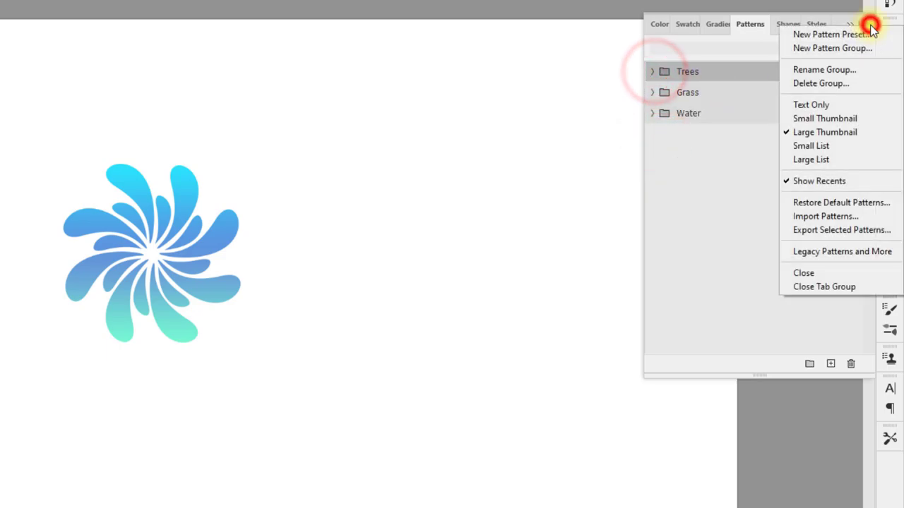
{"action": "left_click", "coordinate": [801, 255]}
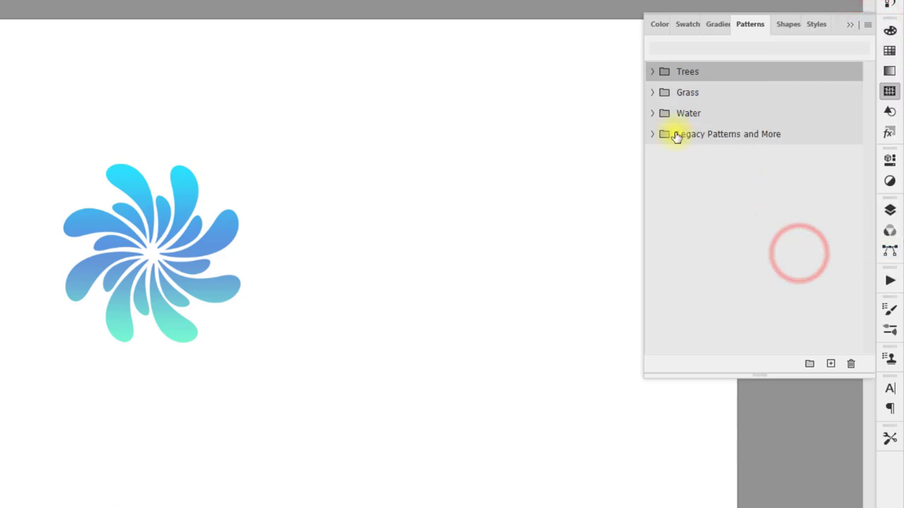
Try the green leaf, yellow trees and forest patterns from the Trees group on the swirl
{"action": "left_click", "coordinate": [649, 135]}
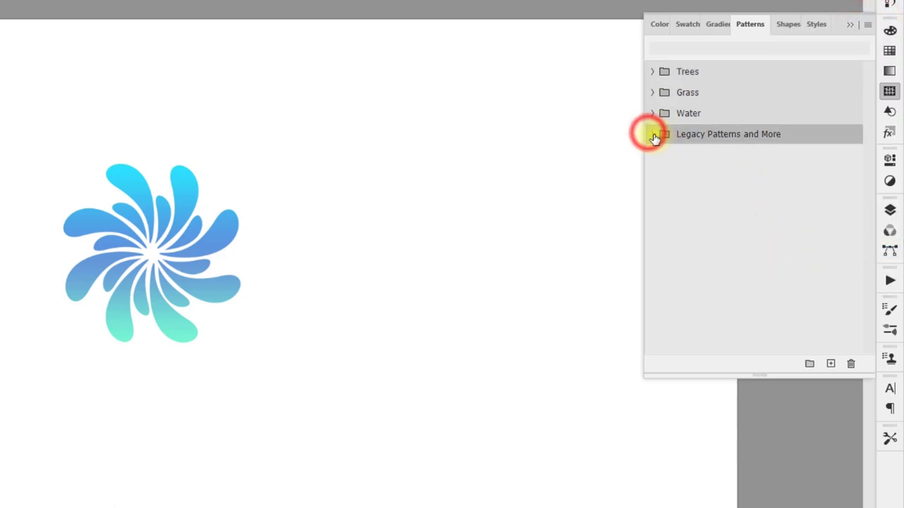
{"action": "left_click", "coordinate": [659, 70]}
{"action": "left_click", "coordinate": [651, 72]}
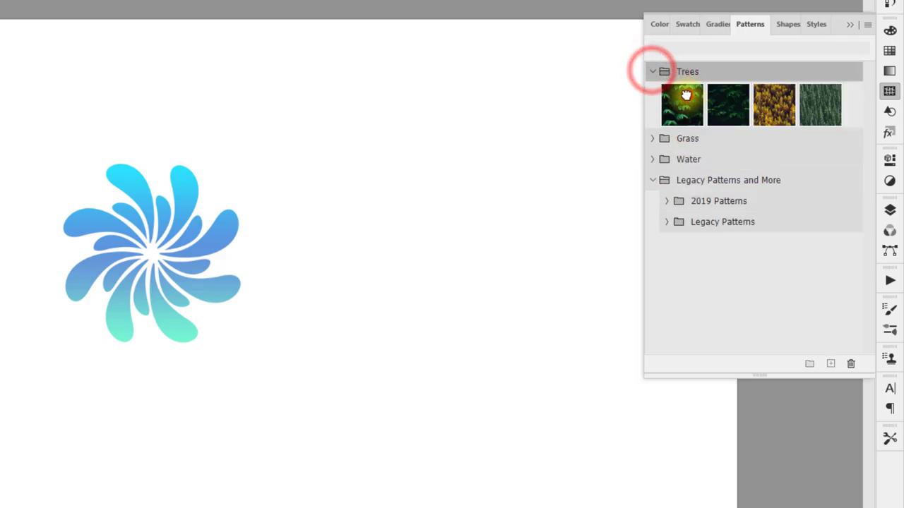
{"action": "left_click", "coordinate": [682, 102]}
{"action": "left_click", "coordinate": [775, 103]}
{"action": "left_click", "coordinate": [682, 109]}
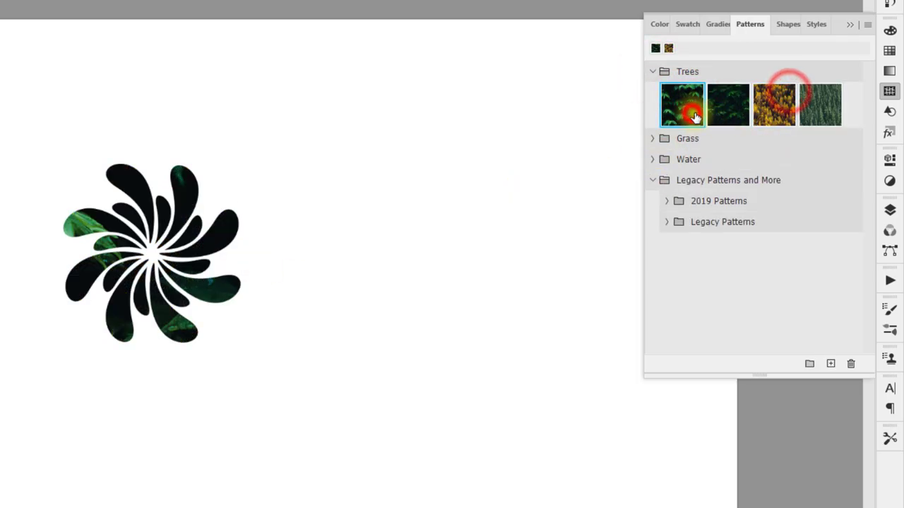
{"action": "left_click", "coordinate": [836, 108]}
{"action": "left_click", "coordinate": [655, 72]}
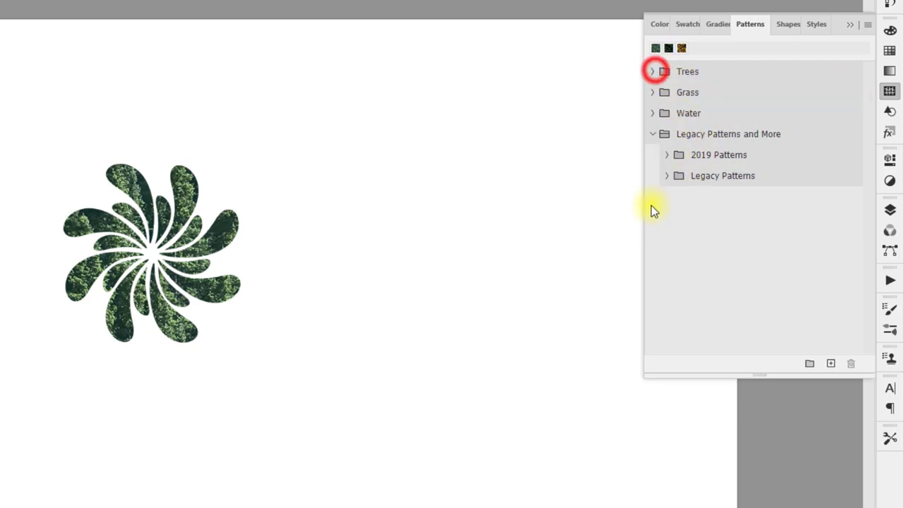
Try the dark dirt, cracked earth and sandy dirt patterns from 2019 Patterns > Dirt
{"action": "left_click", "coordinate": [667, 154]}
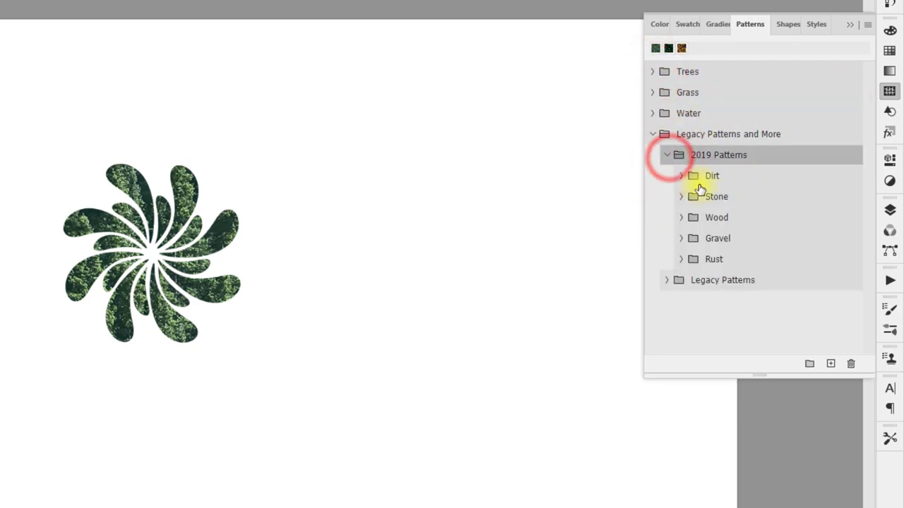
{"action": "left_click", "coordinate": [682, 176]}
{"action": "left_click", "coordinate": [710, 208]}
{"action": "left_click", "coordinate": [756, 208]}
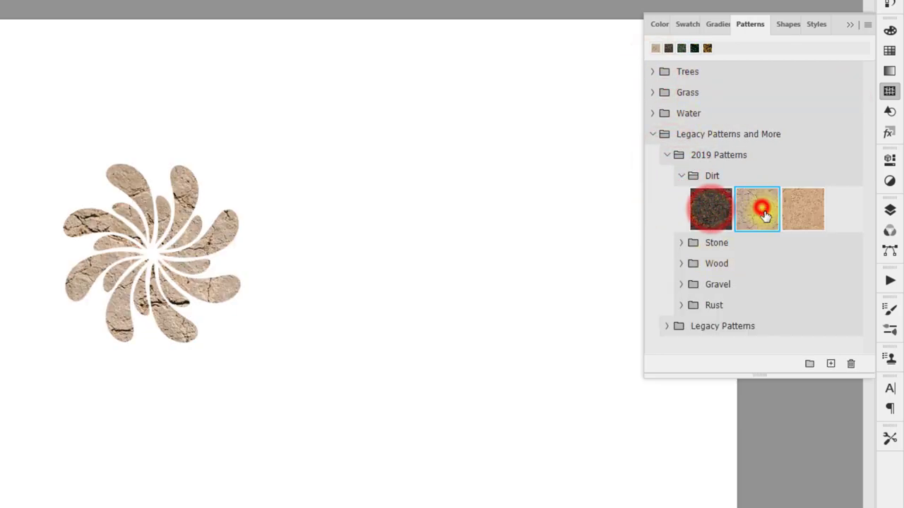
{"action": "left_click", "coordinate": [807, 208]}
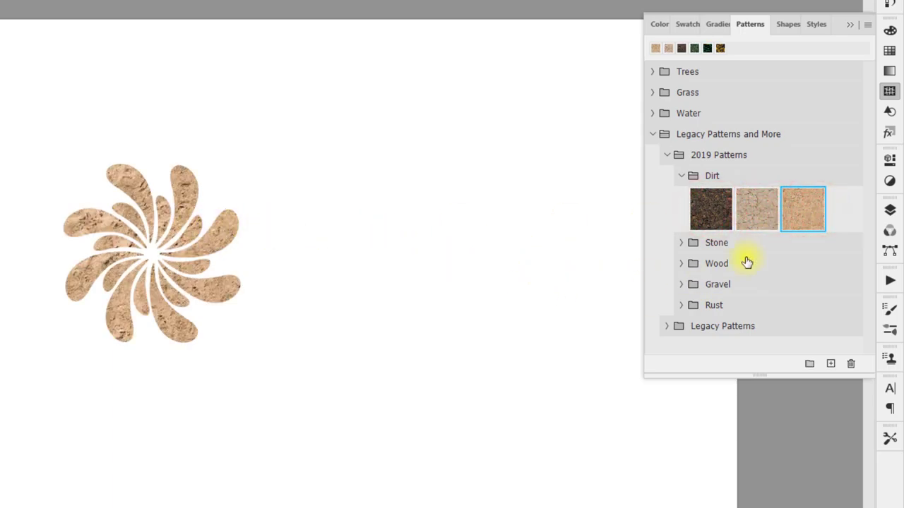
Try the pale marble and dark granite Stone patterns on the spiral
{"action": "left_click", "coordinate": [681, 242]}
{"action": "left_click", "coordinate": [713, 272]}
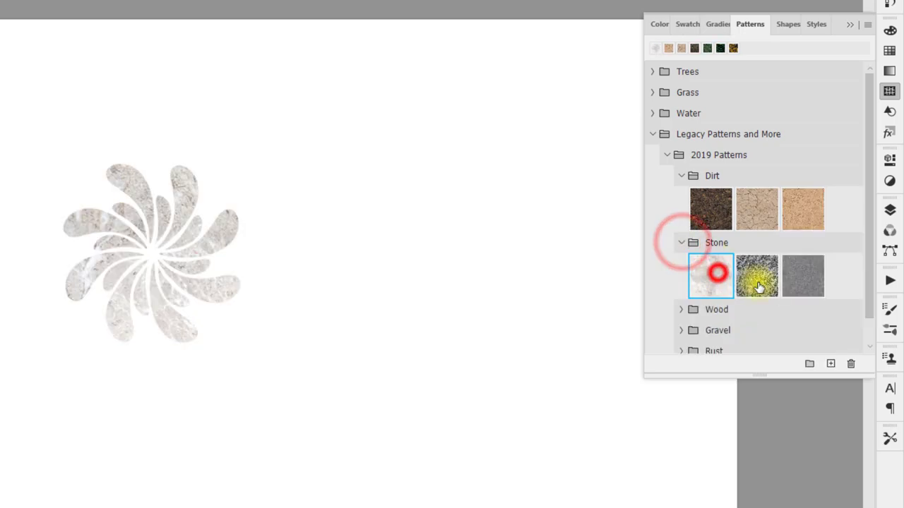
{"action": "left_click", "coordinate": [756, 279]}
{"action": "scroll", "coordinate": [712, 309], "scroll_direction": "down", "scroll_amount": 1}
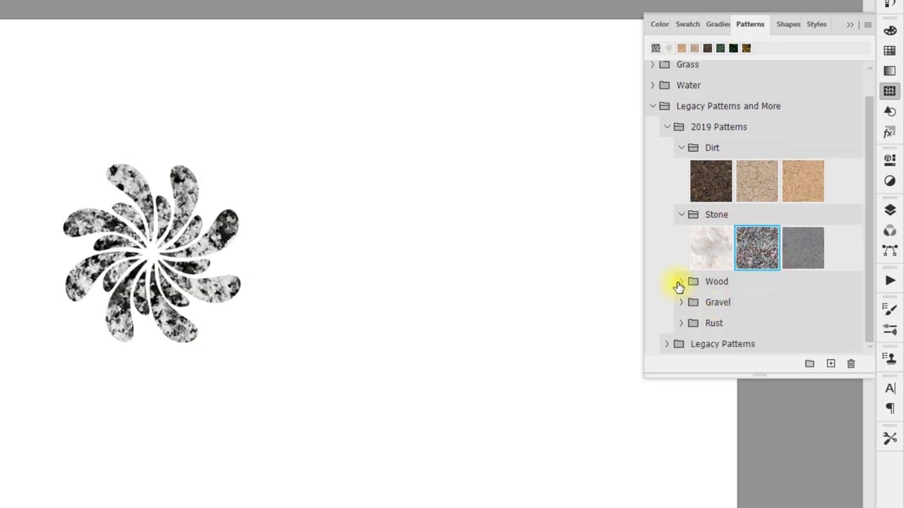
Settle on the brown wood-plank pattern from the 2019 Wood group
{"action": "left_click", "coordinate": [677, 282]}
{"action": "left_click", "coordinate": [707, 304]}
{"action": "left_click", "coordinate": [788, 313]}
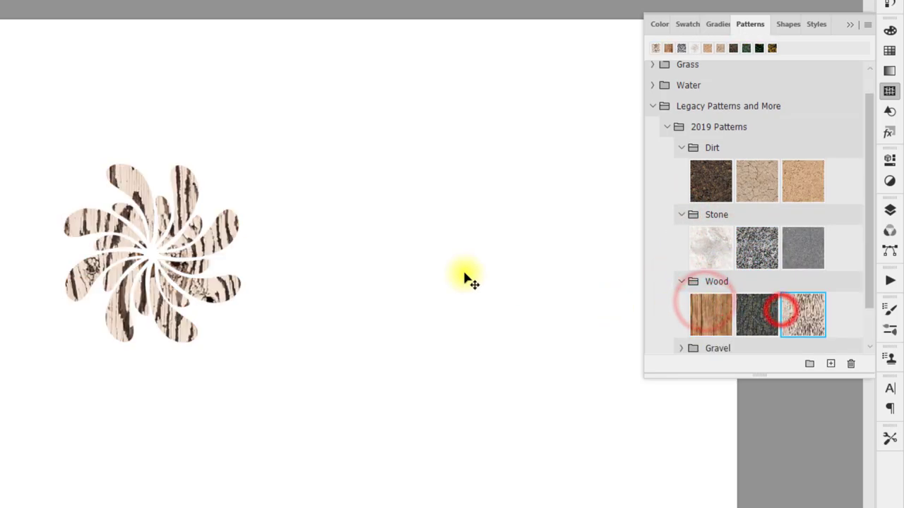
{"action": "left_click", "coordinate": [709, 312]}
{"action": "left_click", "coordinate": [652, 106]}
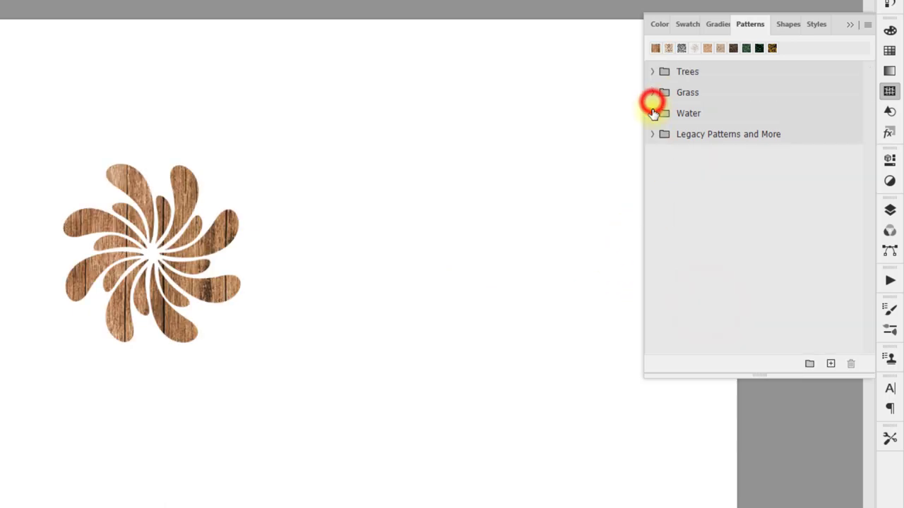
{"action": "left_click", "coordinate": [788, 24]}
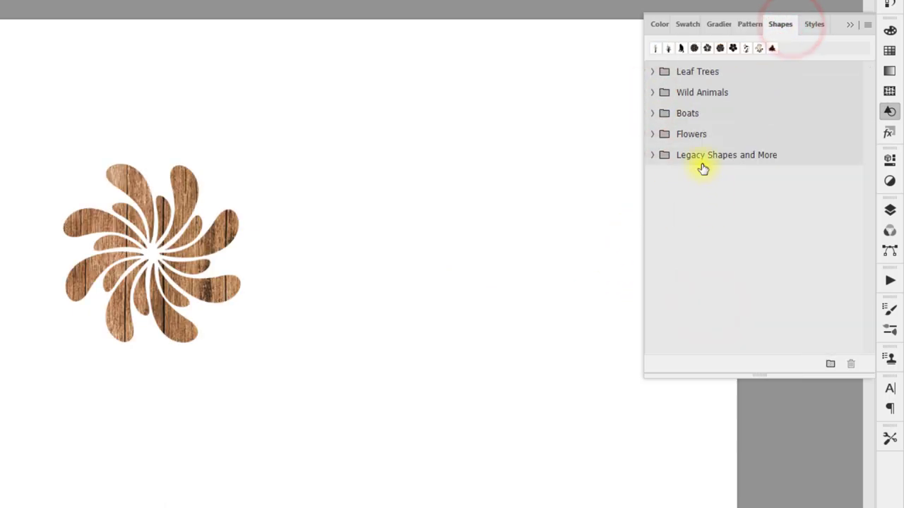
Give the spiral the drop shadow style from the Basics style group
{"action": "left_click", "coordinate": [726, 157]}
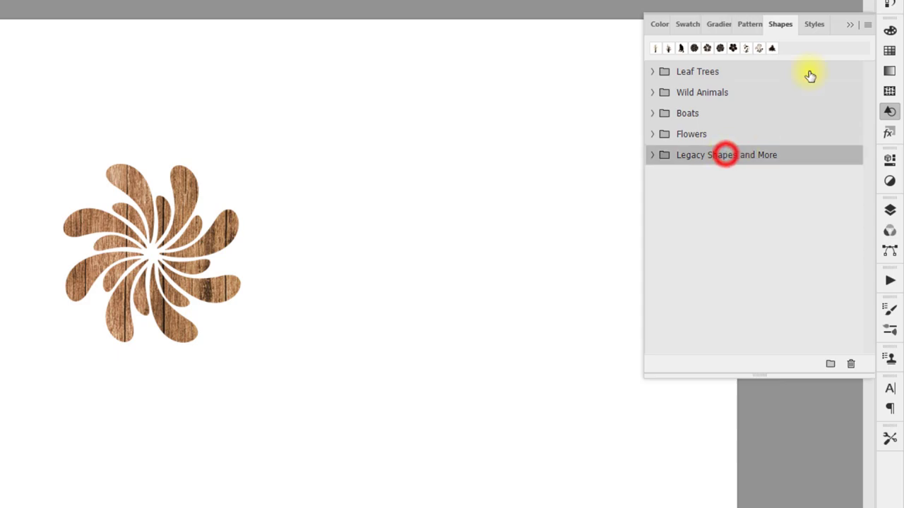
{"action": "left_click", "coordinate": [814, 24]}
{"action": "left_click", "coordinate": [652, 73]}
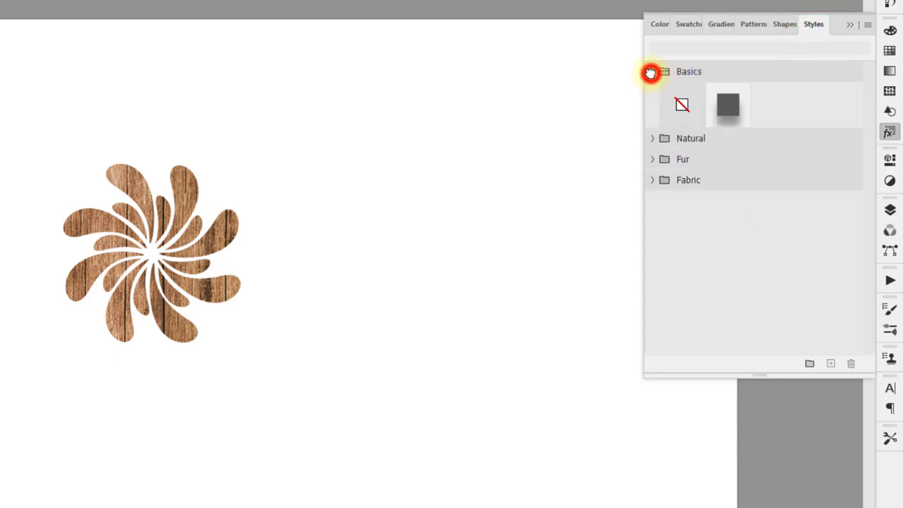
{"action": "left_click", "coordinate": [728, 105]}
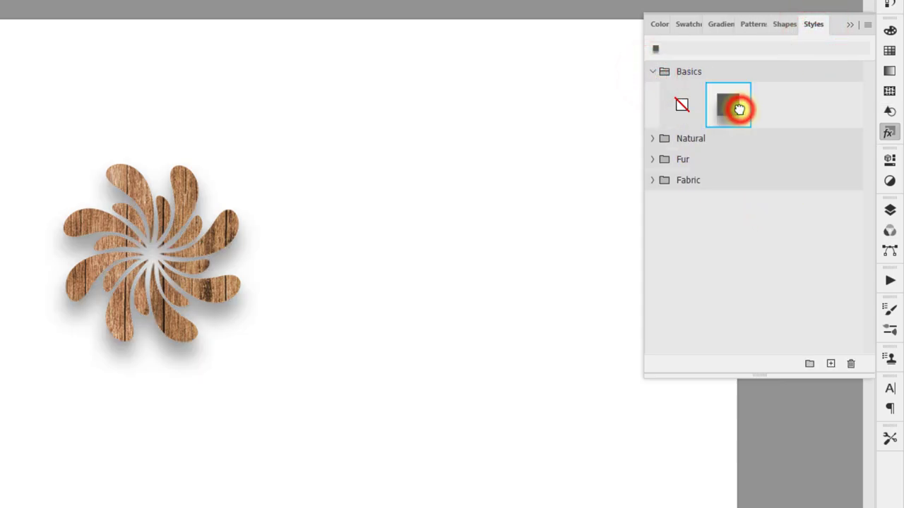
Try the dark brown, olive green and grey bevelled Natural styles on the spiral
{"action": "left_click", "coordinate": [653, 138]}
{"action": "left_click", "coordinate": [728, 171]}
{"action": "left_click", "coordinate": [682, 177]}
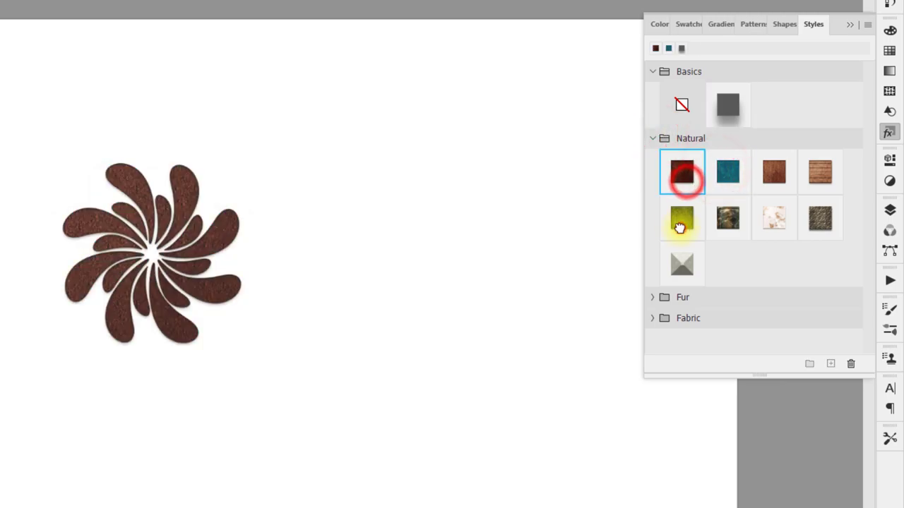
{"action": "left_click", "coordinate": [681, 220]}
{"action": "left_click", "coordinate": [681, 259]}
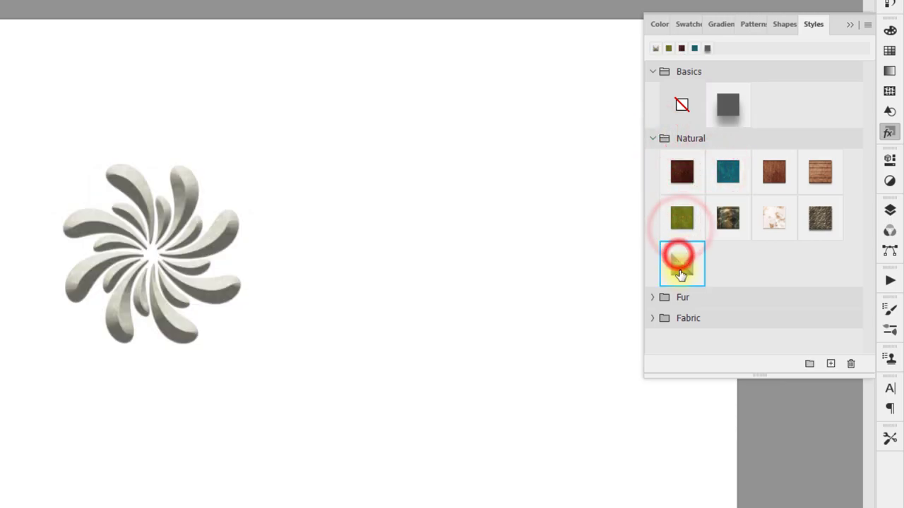
Apply the zebra fur style from the Fur group, then collapse the style groups
{"action": "left_click", "coordinate": [650, 302]}
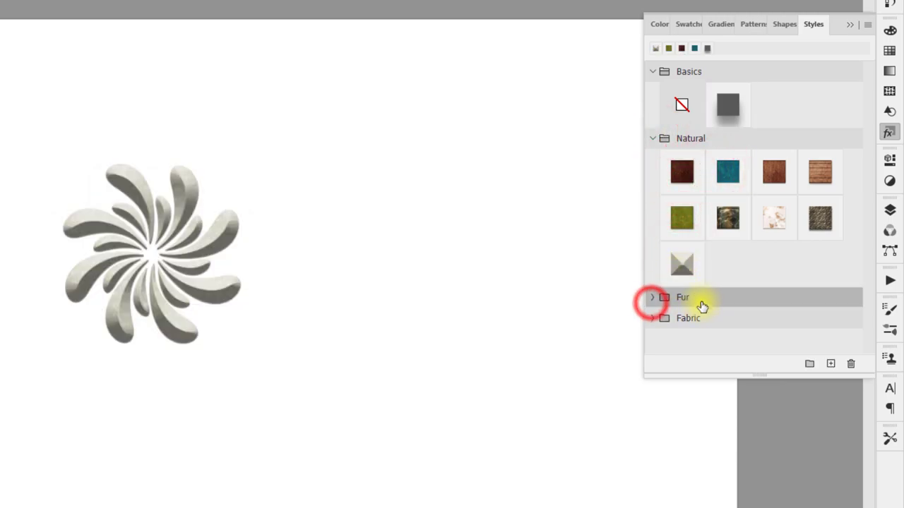
{"action": "left_click", "coordinate": [653, 299]}
{"action": "left_click", "coordinate": [774, 264]}
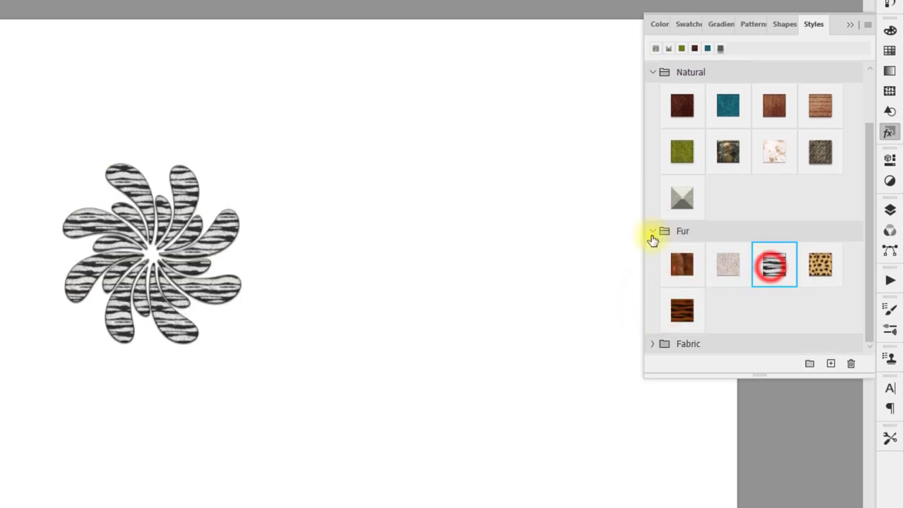
{"action": "left_click", "coordinate": [653, 232]}
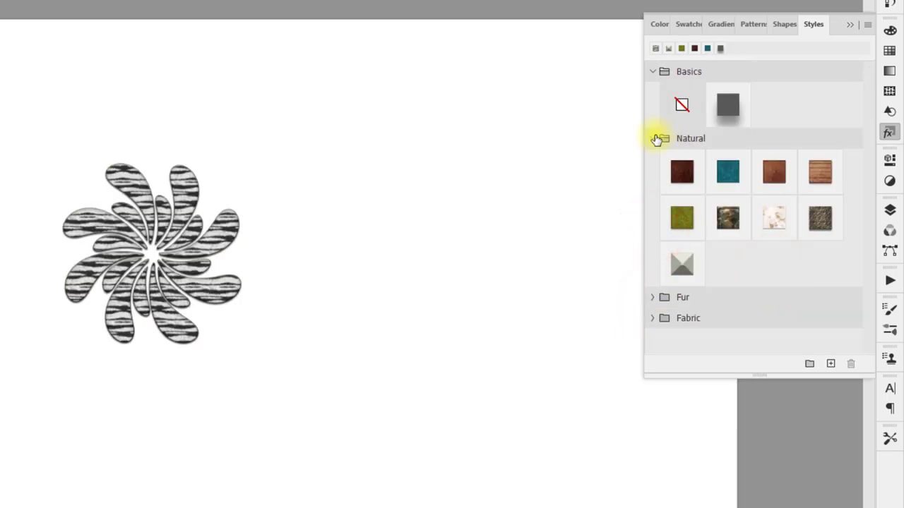
{"action": "left_click", "coordinate": [656, 139]}
Load the Legacy Styles and More collection into the Styles panel
{"action": "left_click", "coordinate": [652, 93]}
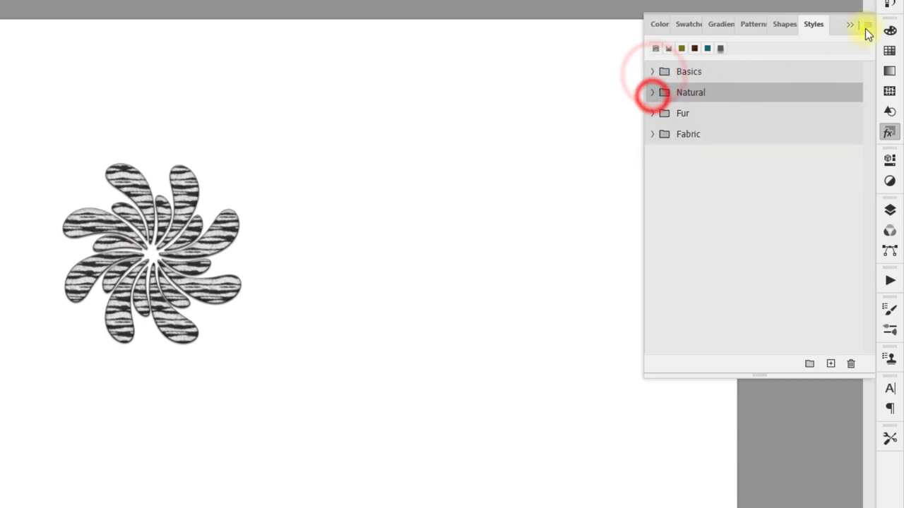
{"action": "left_click", "coordinate": [868, 24]}
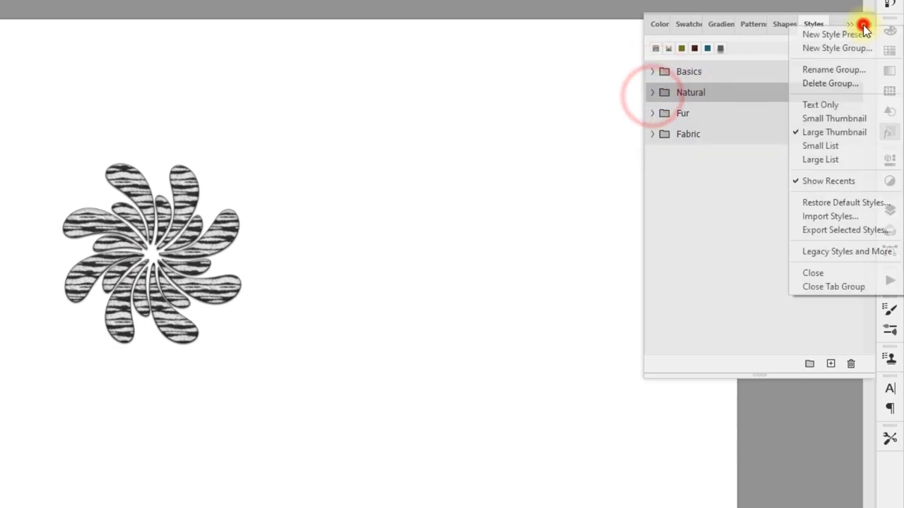
{"action": "left_click", "coordinate": [822, 253]}
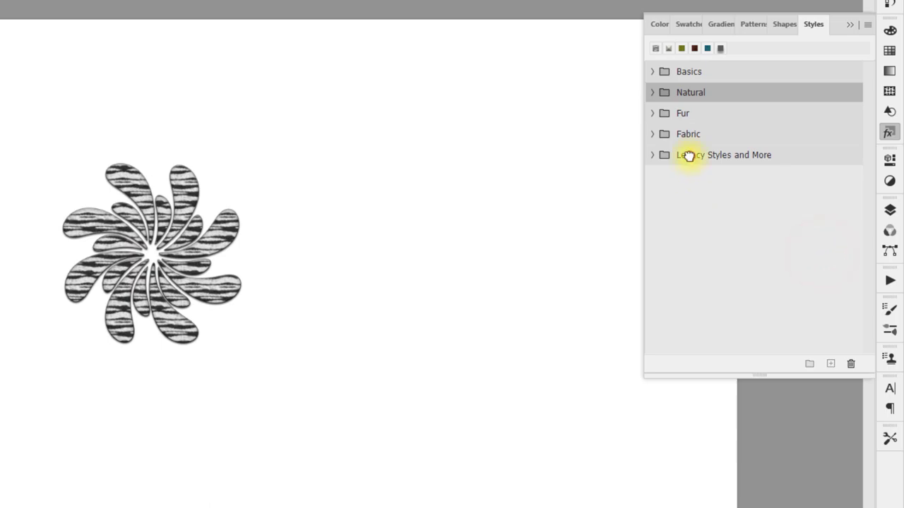
{"action": "left_click", "coordinate": [689, 156]}
{"action": "left_click", "coordinate": [654, 155]}
Try the blue-green, yellow, white, clear and pink 2019 Gel styles on the spiral
{"action": "left_click", "coordinate": [667, 176]}
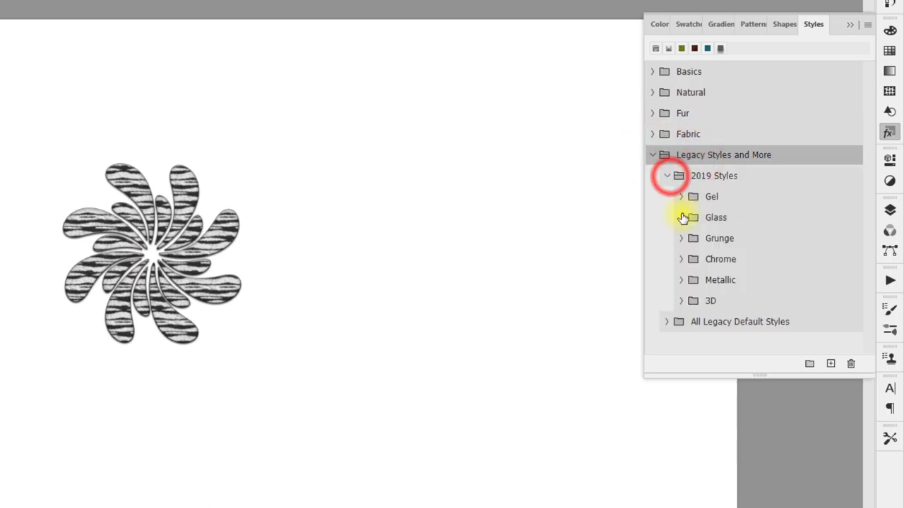
{"action": "left_click", "coordinate": [679, 197]}
{"action": "left_click", "coordinate": [750, 232]}
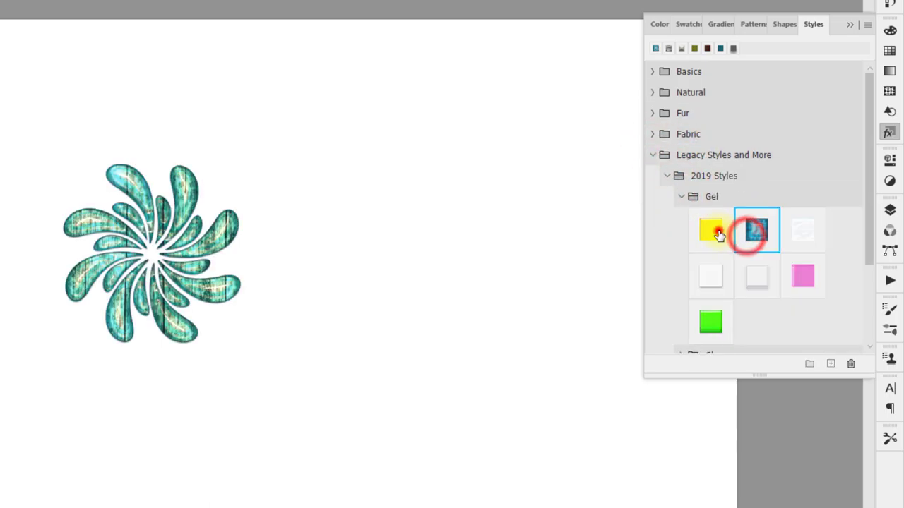
{"action": "left_click", "coordinate": [715, 230]}
{"action": "left_click", "coordinate": [721, 262]}
{"action": "left_click", "coordinate": [762, 295]}
{"action": "left_click", "coordinate": [807, 279]}
{"action": "left_click", "coordinate": [817, 233]}
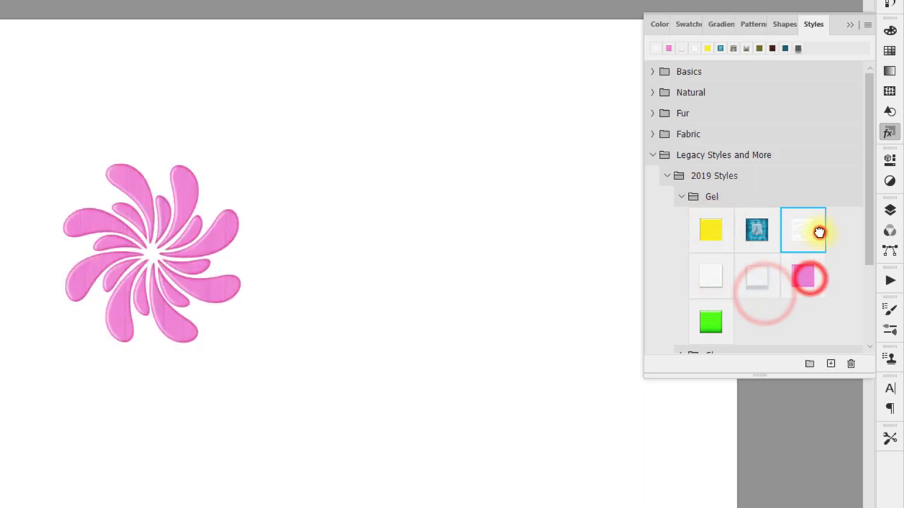
{"action": "left_click", "coordinate": [778, 283]}
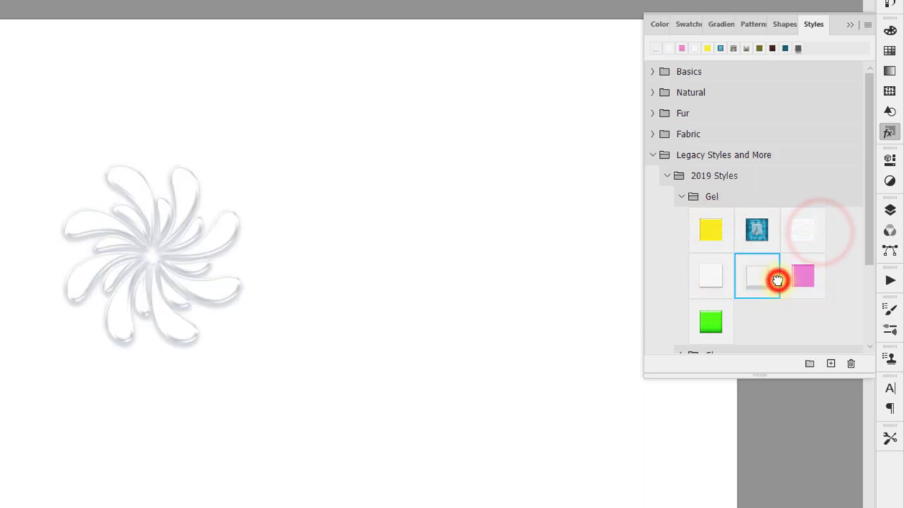
{"action": "left_click", "coordinate": [668, 175]}
Apply the copper style from All Legacy Default Styles > Buttons and view its effects in Layers
{"action": "left_click", "coordinate": [666, 196]}
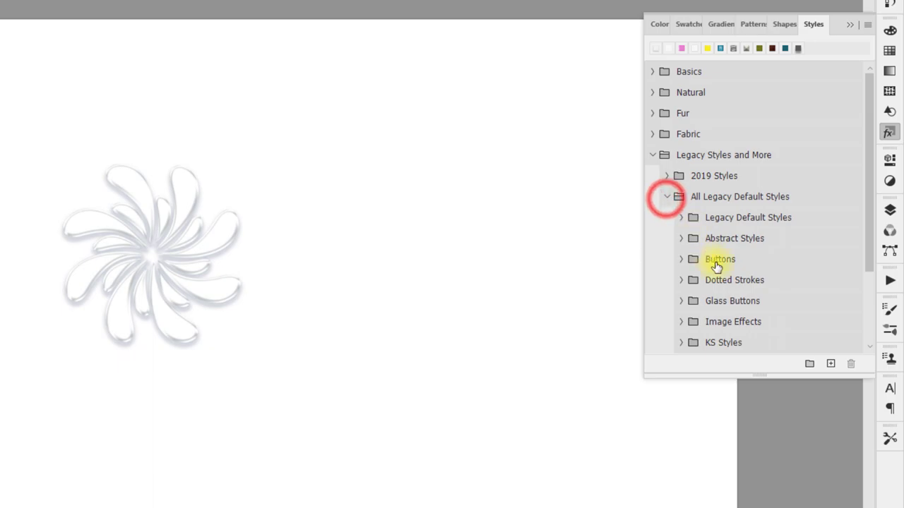
{"action": "left_click", "coordinate": [682, 259]}
{"action": "scroll", "coordinate": [726, 297], "scroll_direction": "down", "scroll_amount": 3}
{"action": "scroll", "coordinate": [730, 298], "scroll_direction": "down", "scroll_amount": 2}
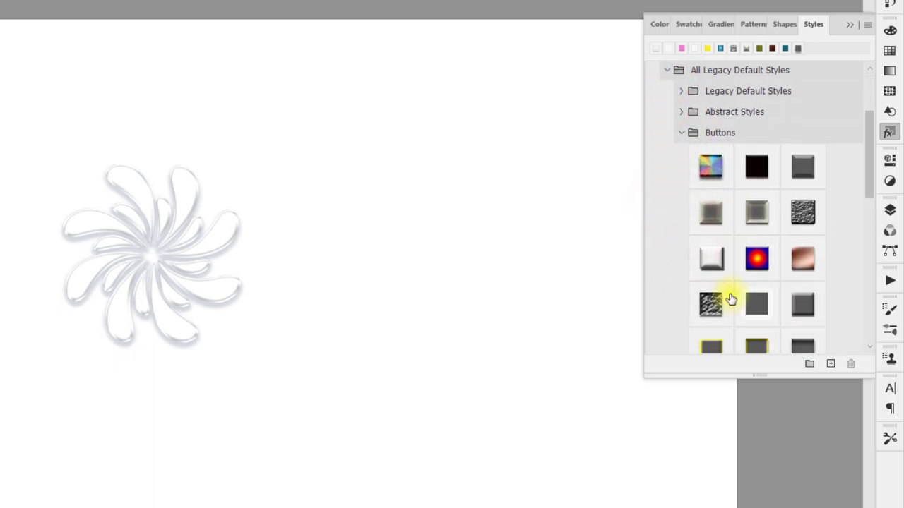
{"action": "left_click", "coordinate": [801, 248]}
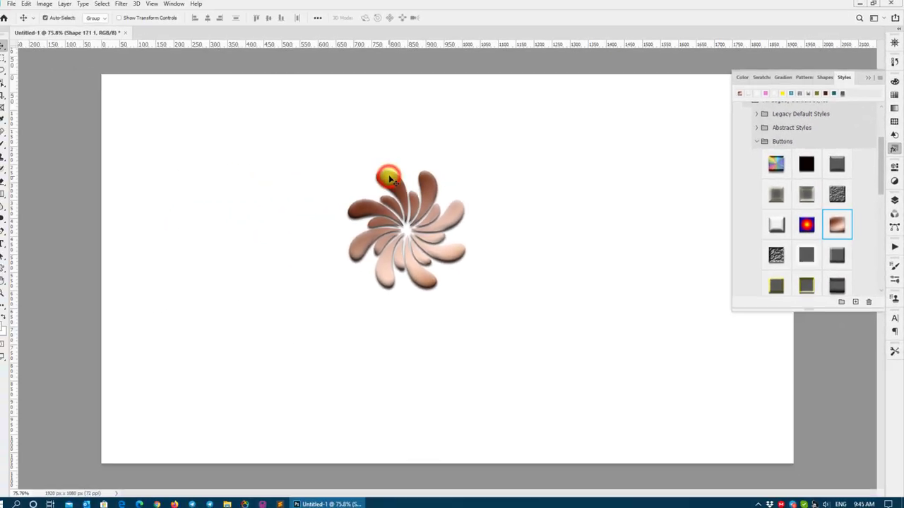
{"action": "key", "text": "F7"}
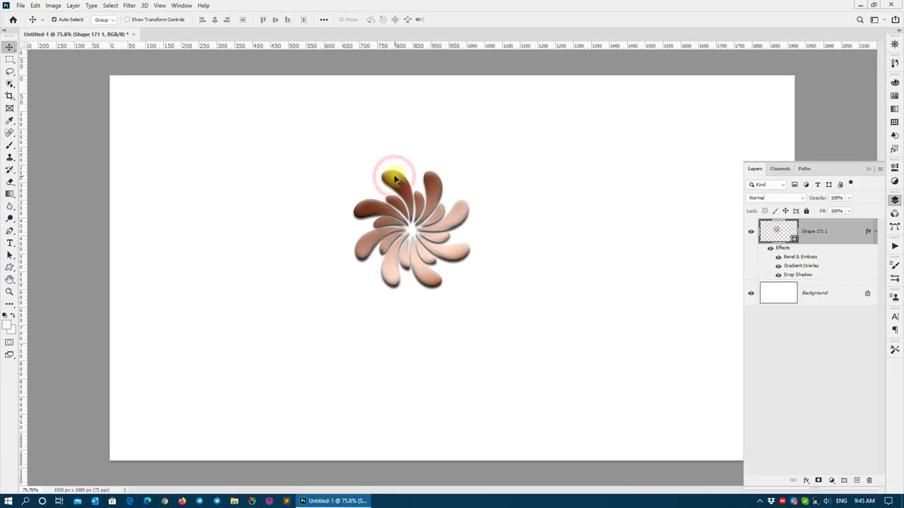
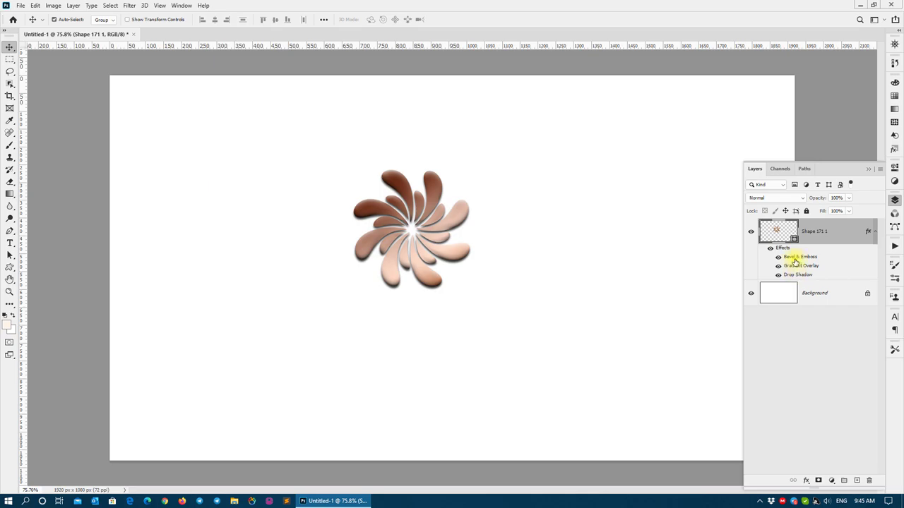
Check the flower's layer effects list without adding any, and nudge it slightly left
{"action": "left_click", "coordinate": [807, 481]}
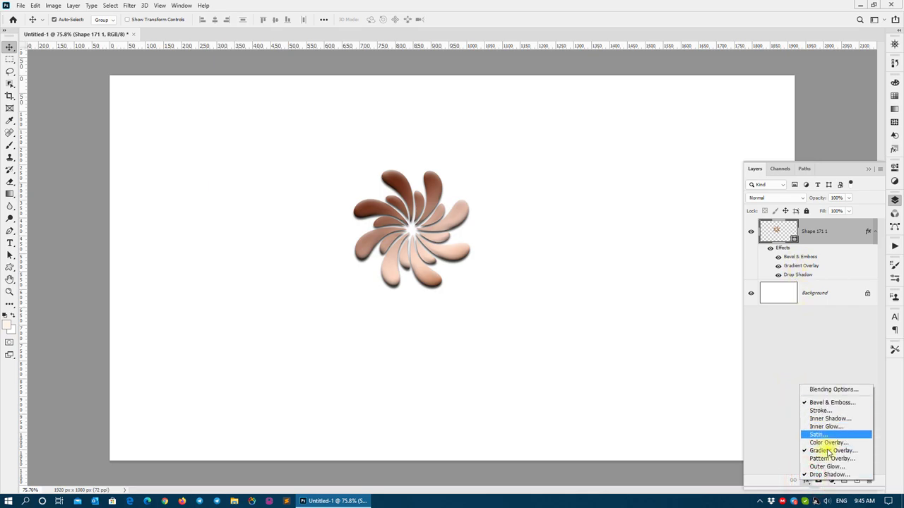
{"action": "left_click", "coordinate": [806, 481]}
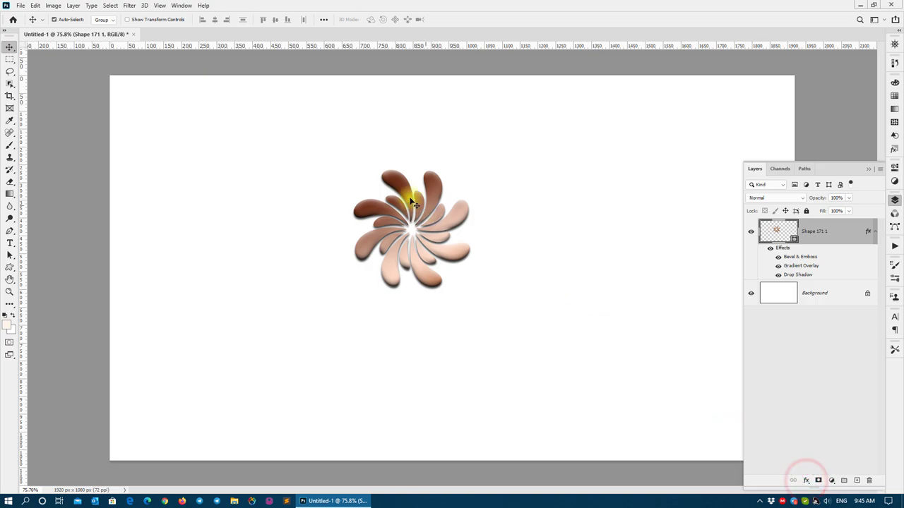
{"action": "left_click_drag", "start_coordinate": [413, 195], "coordinate": [402, 202]}
Inspect the flower's Bevel & Emboss settings without changes, then move the flower right
{"action": "left_click", "coordinate": [73, 5]}
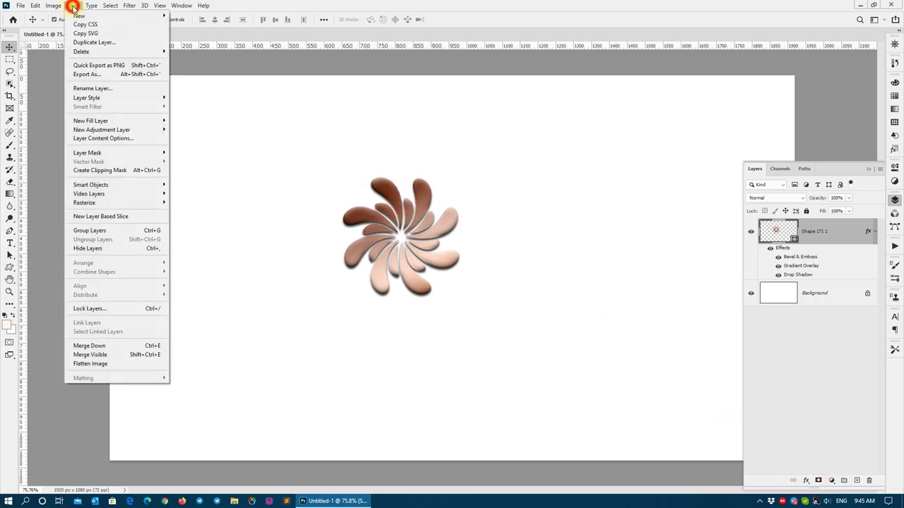
{"action": "left_click", "coordinate": [106, 97]}
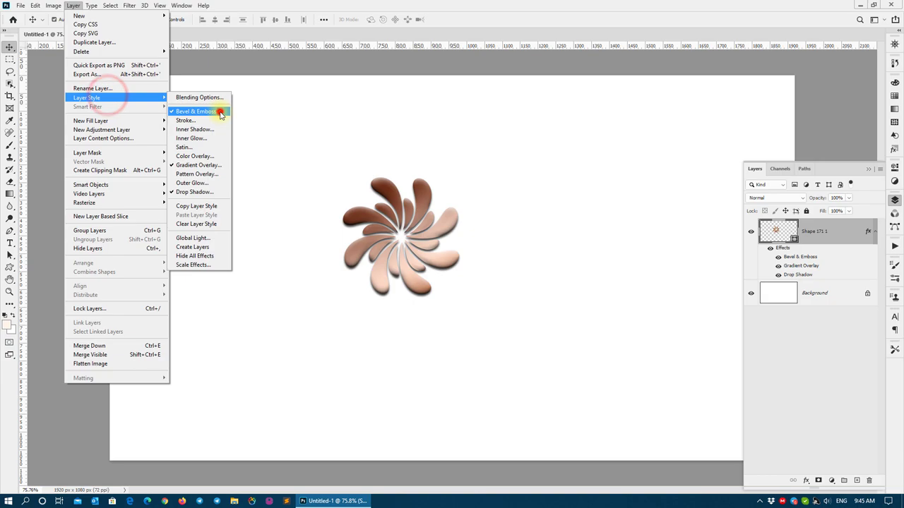
{"action": "left_click", "coordinate": [220, 111]}
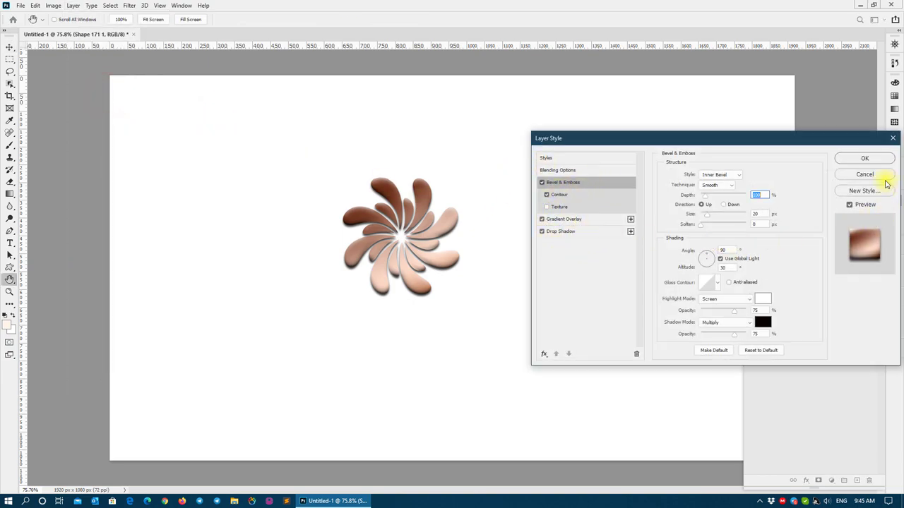
{"action": "left_click", "coordinate": [880, 176]}
{"action": "left_click_drag", "start_coordinate": [440, 228], "coordinate": [557, 205]}
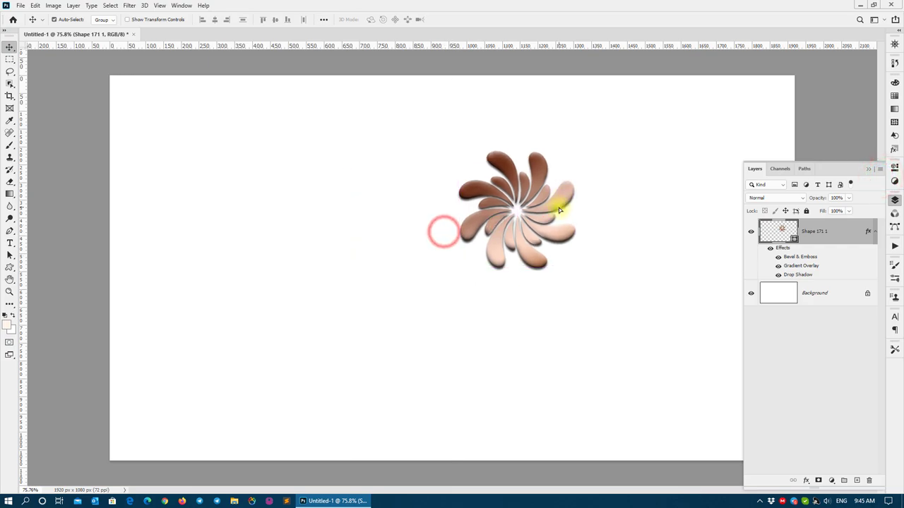
Draw a teal custom flower shape left of the canvas centre and shift it slightly right
{"action": "left_click", "coordinate": [9, 267]}
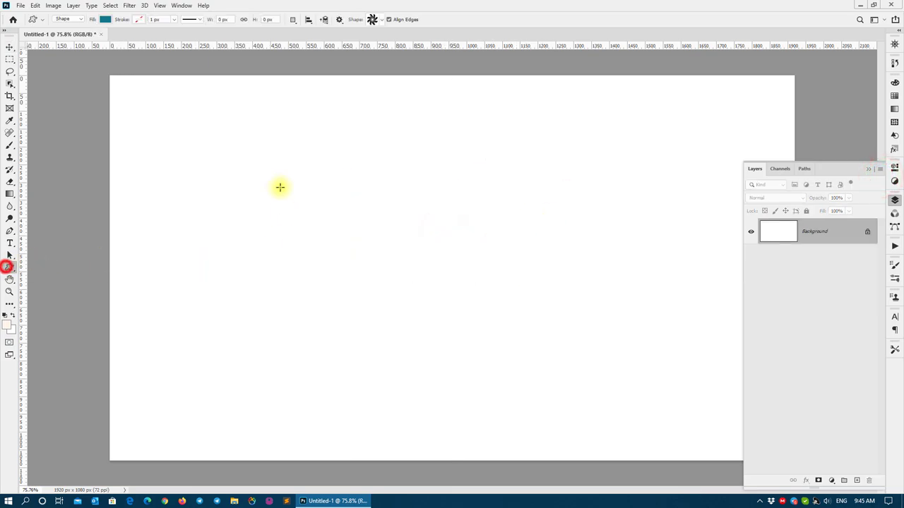
{"action": "left_click_drag", "start_coordinate": [255, 156], "coordinate": [439, 311]}
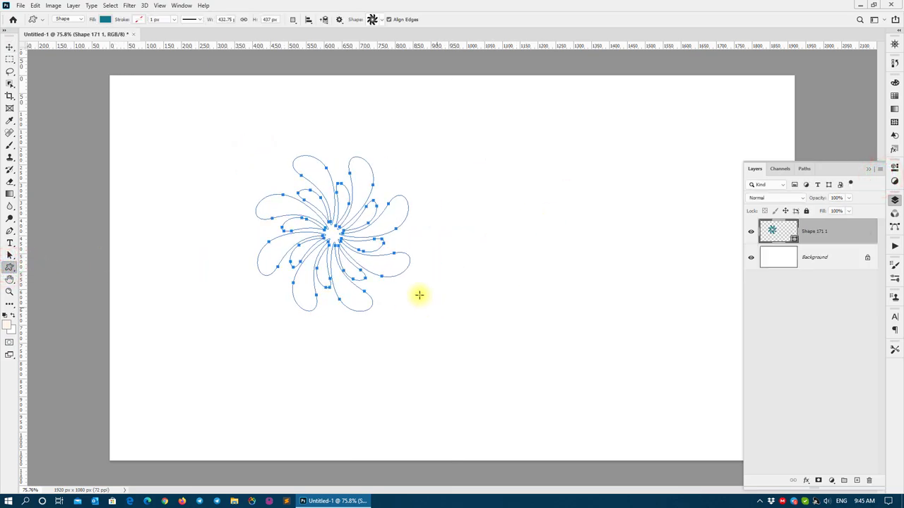
{"action": "left_click", "coordinate": [9, 47]}
{"action": "left_click_drag", "start_coordinate": [325, 165], "coordinate": [342, 165]}
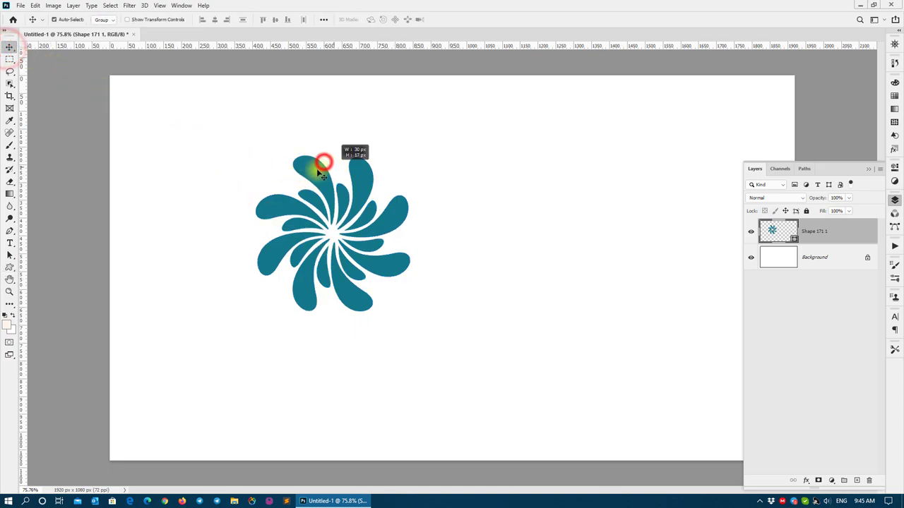
Review the flower's Drop Shadow settings without applying them, then move it toward the centre
{"action": "left_click", "coordinate": [73, 5]}
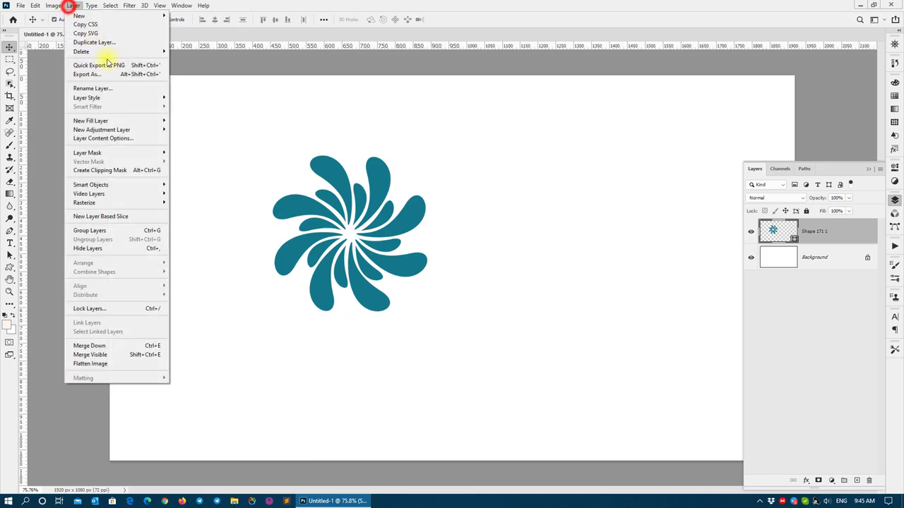
{"action": "left_click", "coordinate": [117, 98]}
{"action": "left_click", "coordinate": [210, 192]}
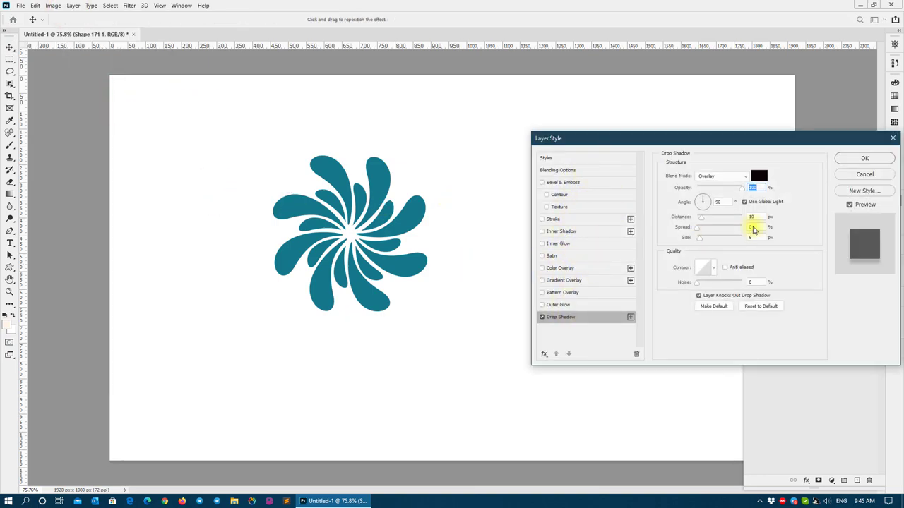
{"action": "left_click", "coordinate": [850, 177]}
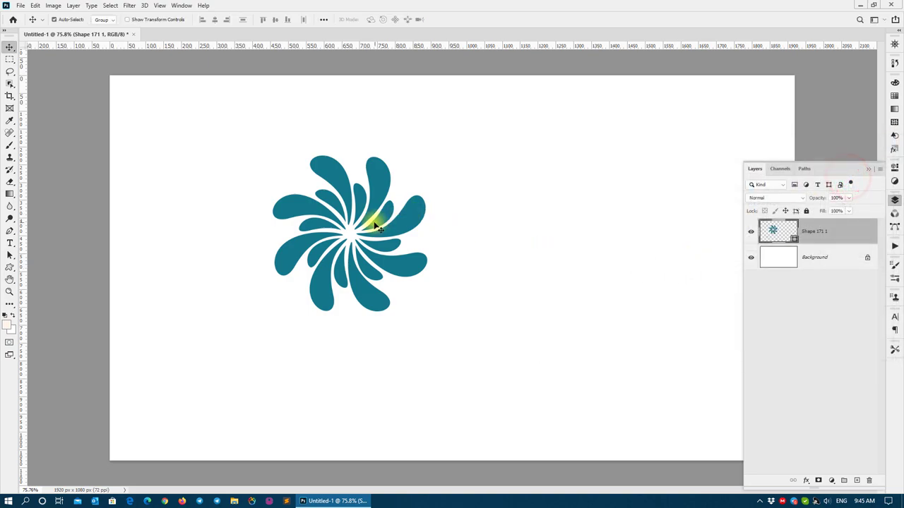
{"action": "left_click_drag", "start_coordinate": [398, 182], "coordinate": [435, 185]}
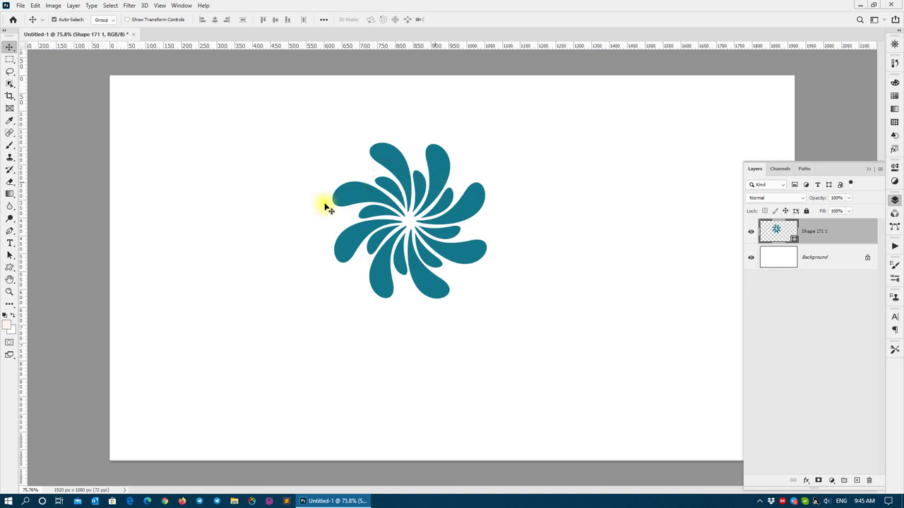
{"action": "left_click", "coordinate": [9, 269]}
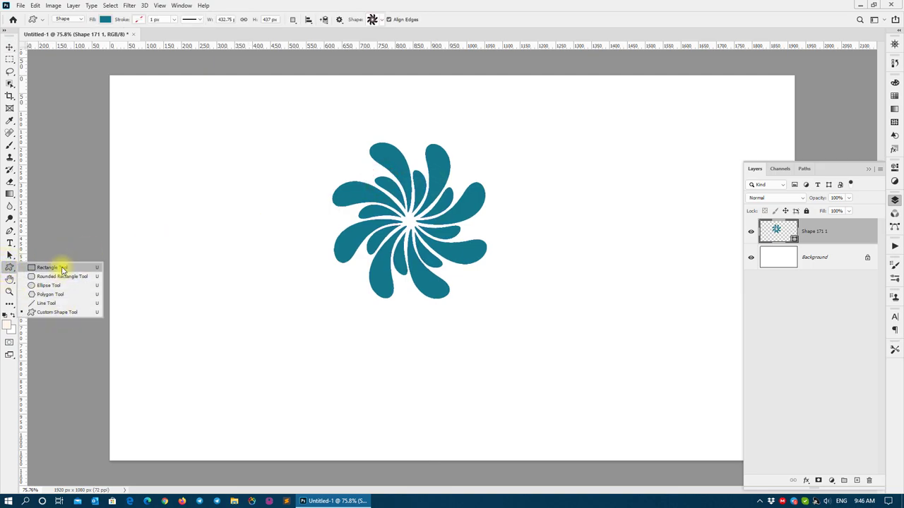
Browse the type, shape and pen tool flyouts, then move the whole flower path left
{"action": "left_click", "coordinate": [10, 245]}
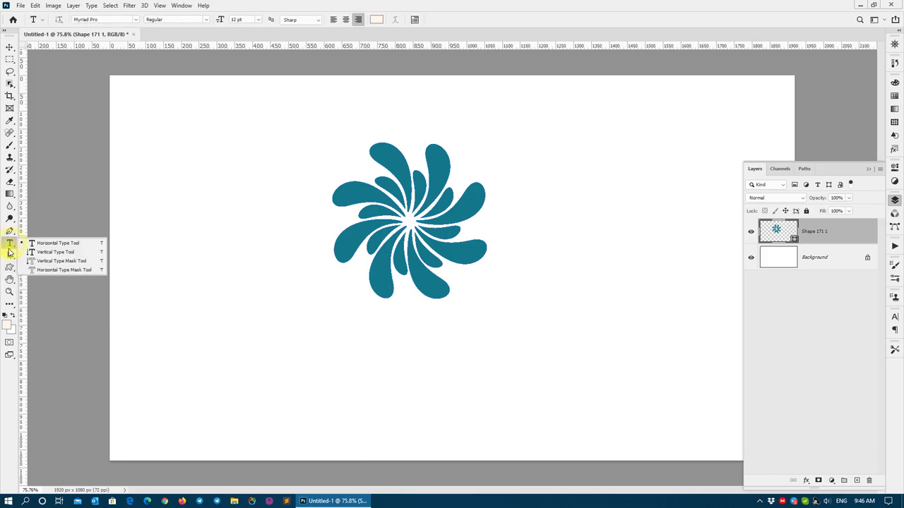
{"action": "left_click", "coordinate": [10, 267]}
{"action": "left_click", "coordinate": [10, 231]}
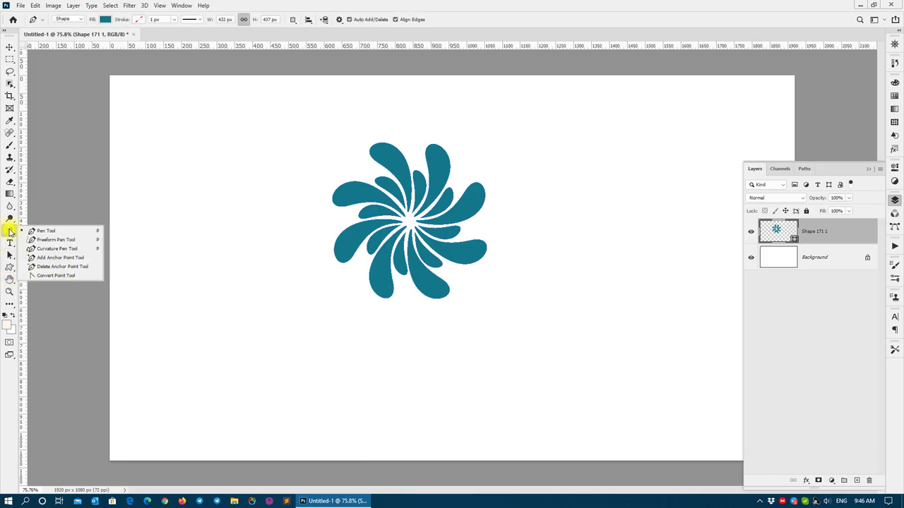
{"action": "left_click", "coordinate": [8, 255]}
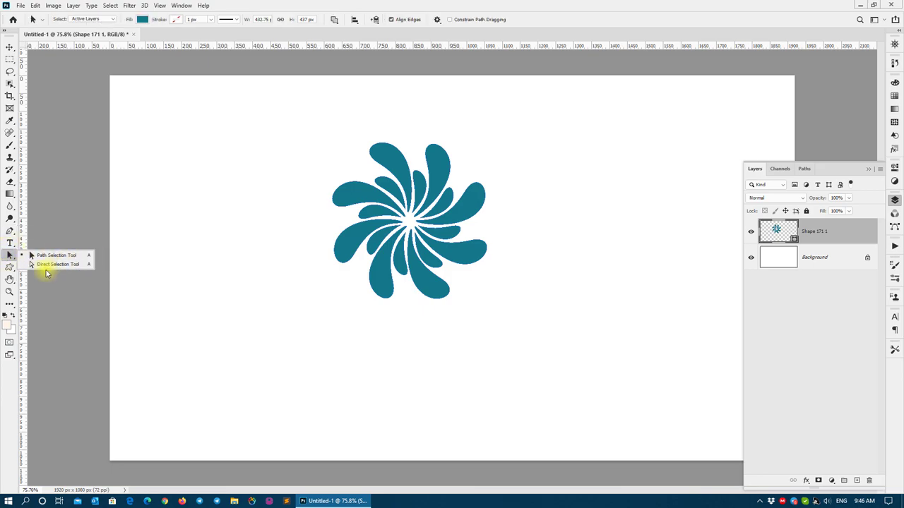
{"action": "left_click_drag", "start_coordinate": [349, 204], "coordinate": [293, 218]}
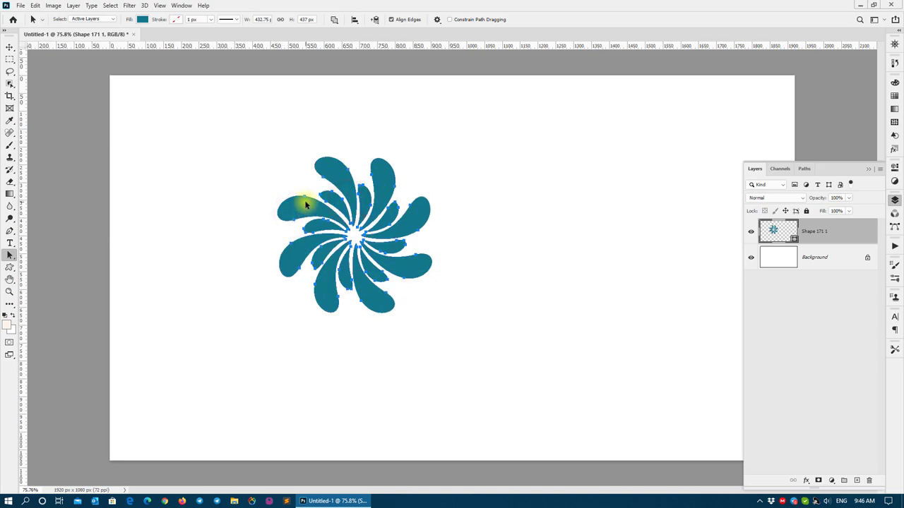
Pull the flower's upper-left petal out into a long lobe with the Direct Selection tool
{"action": "right_click", "coordinate": [15, 261]}
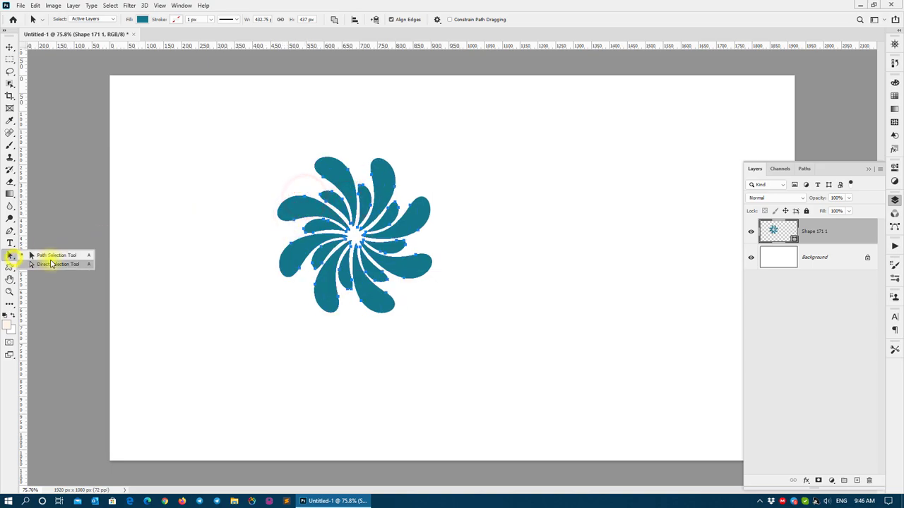
{"action": "left_click", "coordinate": [49, 267]}
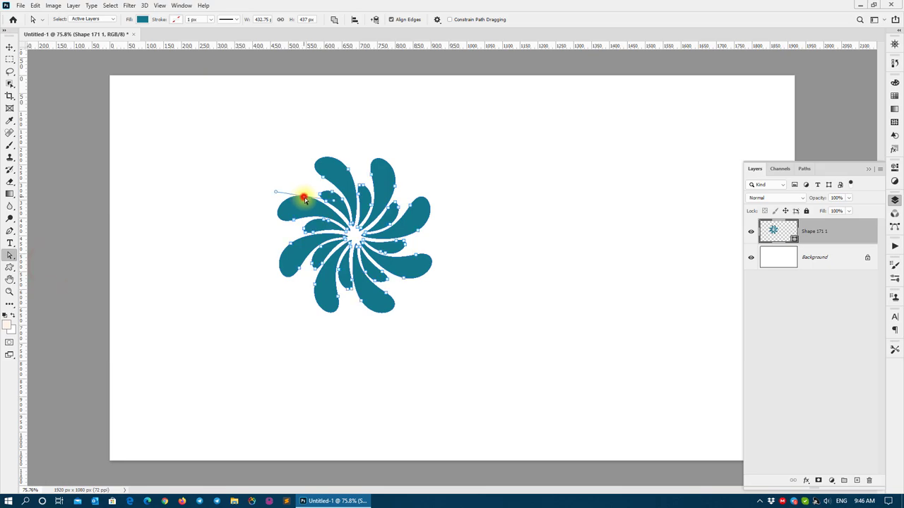
{"action": "left_click_drag", "start_coordinate": [305, 200], "coordinate": [262, 158]}
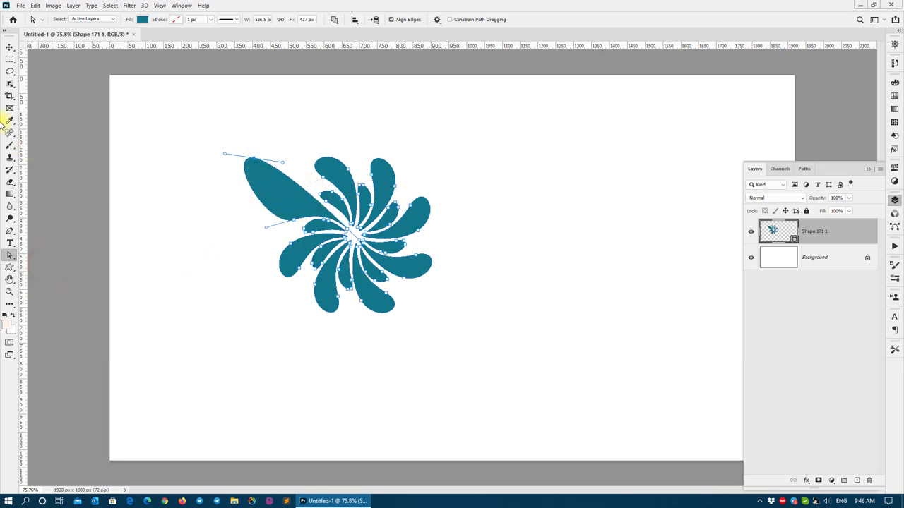
Reposition the flower a few times, then delete the flower shape layer
{"action": "left_click", "coordinate": [10, 46]}
{"action": "left_click", "coordinate": [470, 238]}
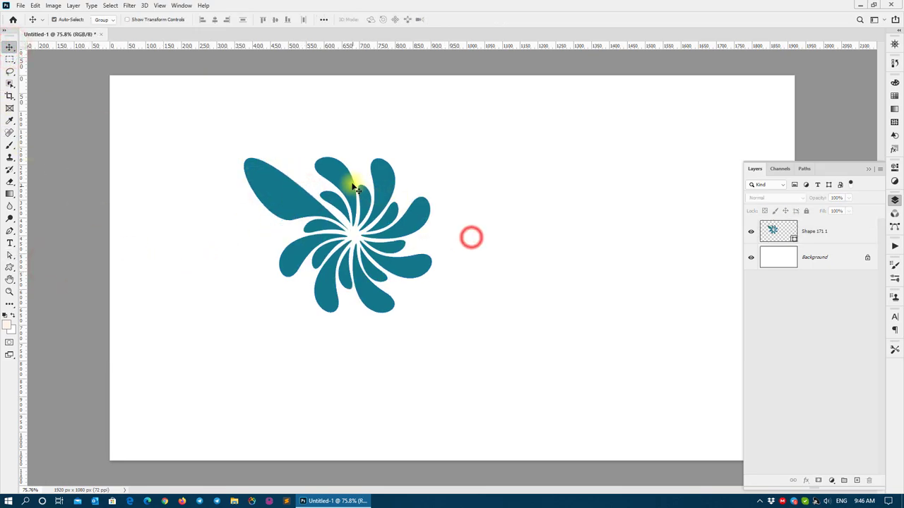
{"action": "left_click_drag", "start_coordinate": [350, 183], "coordinate": [298, 162]}
{"action": "left_click_drag", "start_coordinate": [347, 250], "coordinate": [355, 227]}
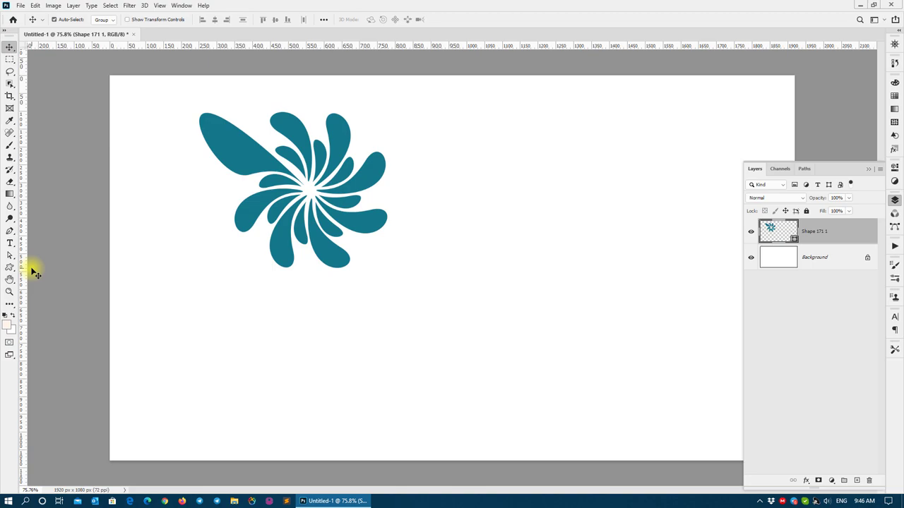
{"action": "left_click_drag", "start_coordinate": [235, 144], "coordinate": [296, 187]}
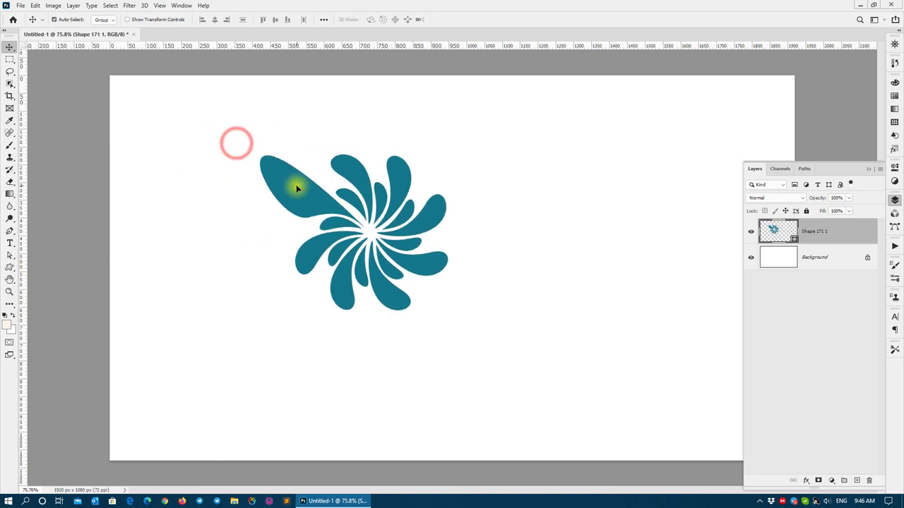
{"action": "key", "text": "Delete"}
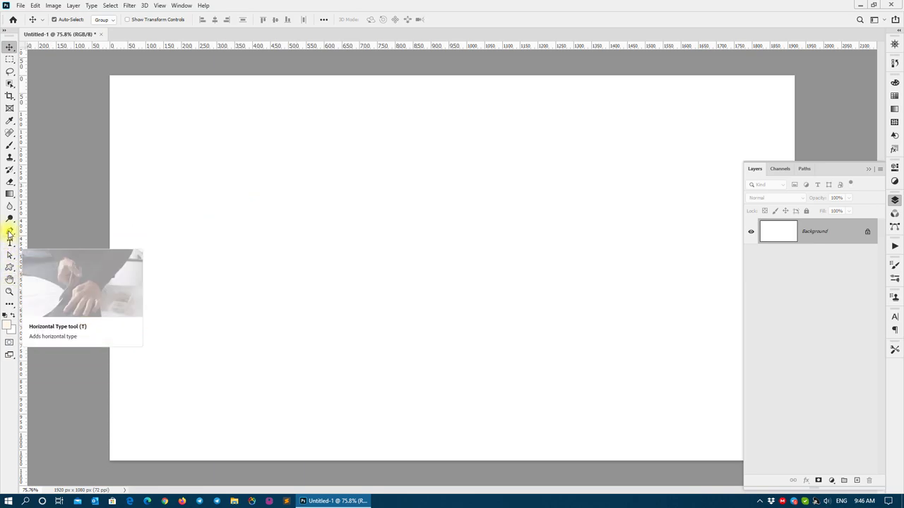
Add a black 300 pt type layer left of the canvas centre
{"action": "left_click", "coordinate": [10, 272]}
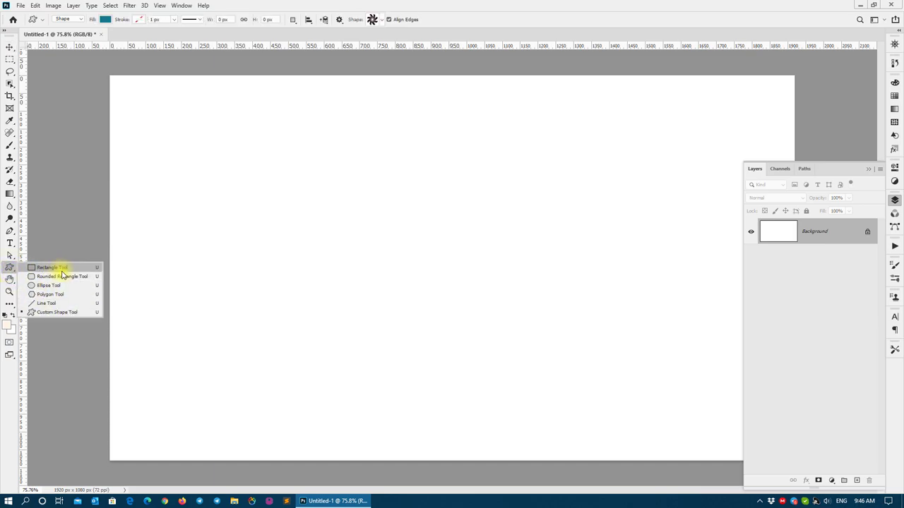
{"action": "left_click", "coordinate": [10, 269]}
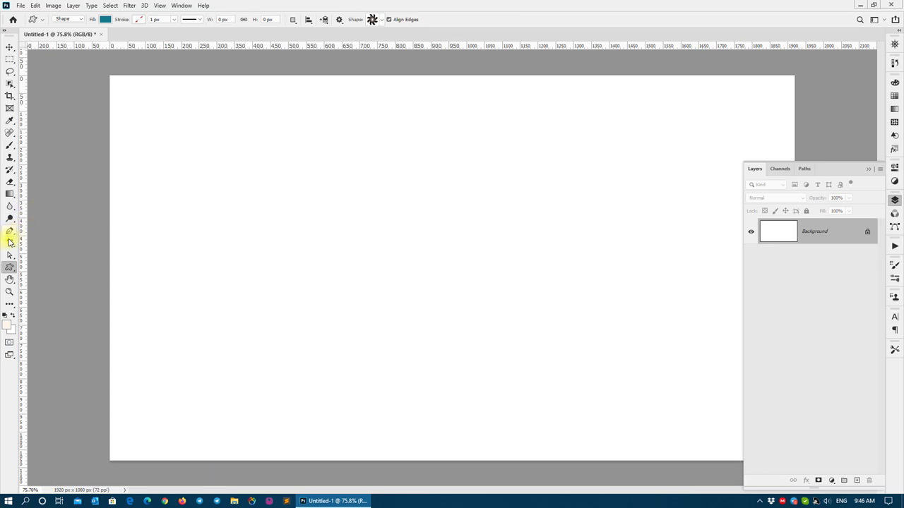
{"action": "left_click", "coordinate": [10, 243]}
{"action": "left_click", "coordinate": [217, 267]}
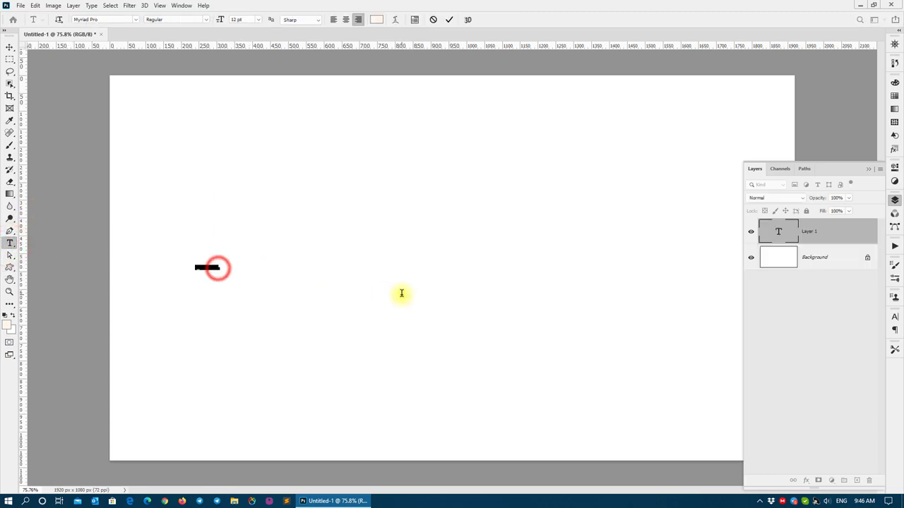
{"action": "left_click", "coordinate": [376, 19]}
{"action": "left_click_drag", "start_coordinate": [641, 246], "coordinate": [545, 313]}
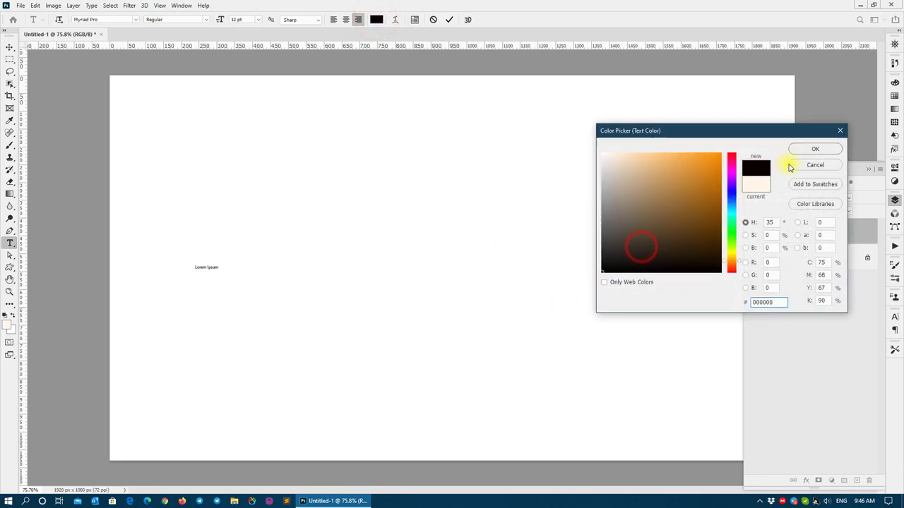
{"action": "left_click", "coordinate": [814, 148]}
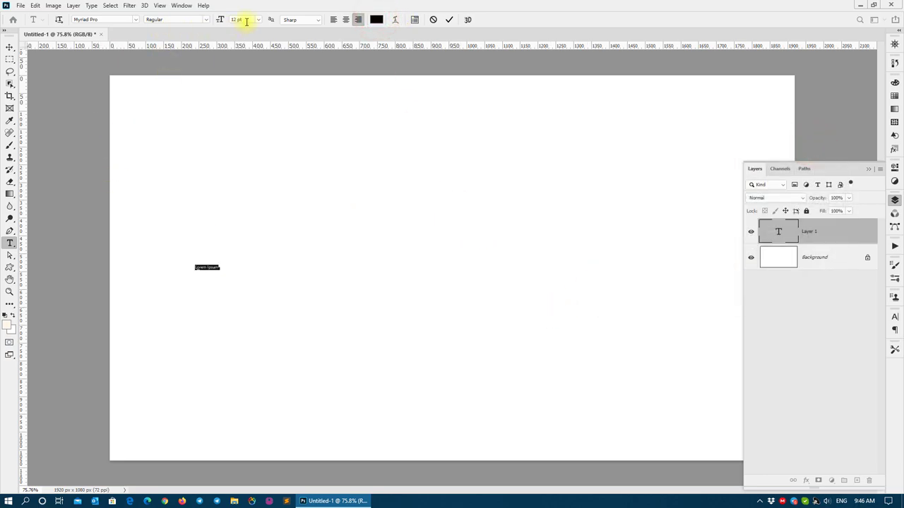
{"action": "type", "text": "300"}
{"action": "key", "text": "Return"}
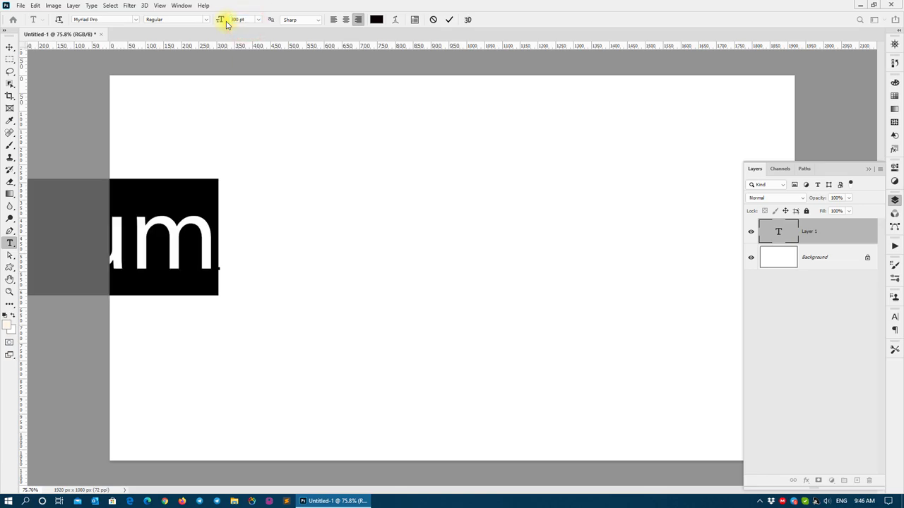
Move the Lorem Ipsum text fully onto the canvas and centre it at 100% view
{"action": "left_click", "coordinate": [10, 44]}
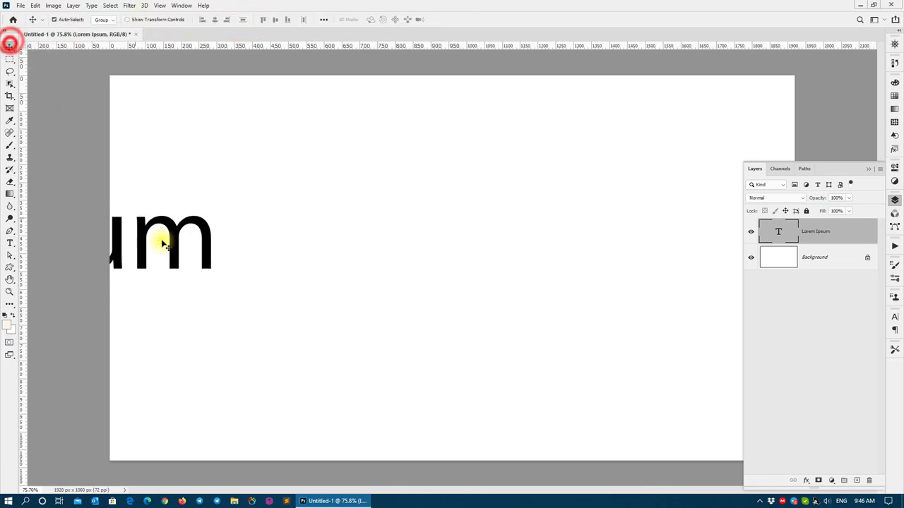
{"action": "mouse_move", "coordinate": [177, 233]}
{"action": "left_mouse_down"}
{"action": "mouse_move", "coordinate": [672, 212]}
{"action": "mouse_move", "coordinate": [710, 218]}
{"action": "left_mouse_up"}
{"action": "left_click", "coordinate": [868, 172]}
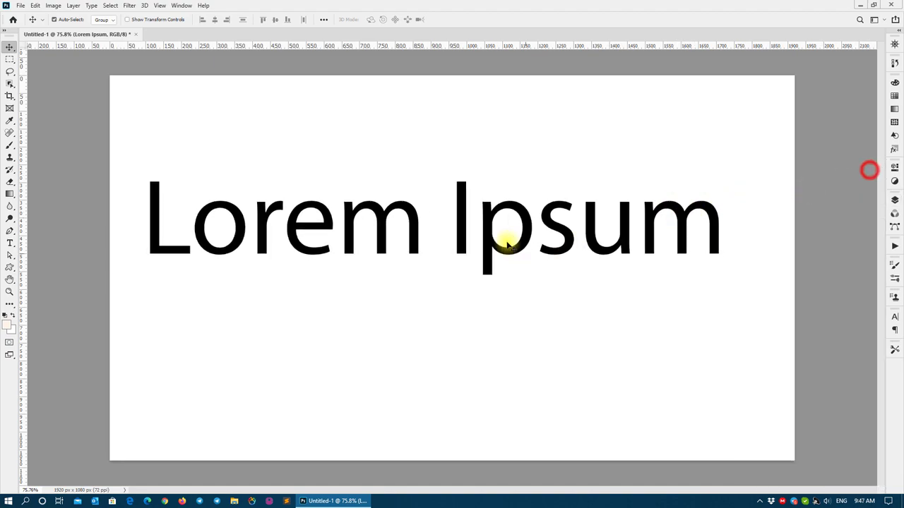
{"action": "left_click_drag", "start_coordinate": [484, 236], "coordinate": [507, 244]}
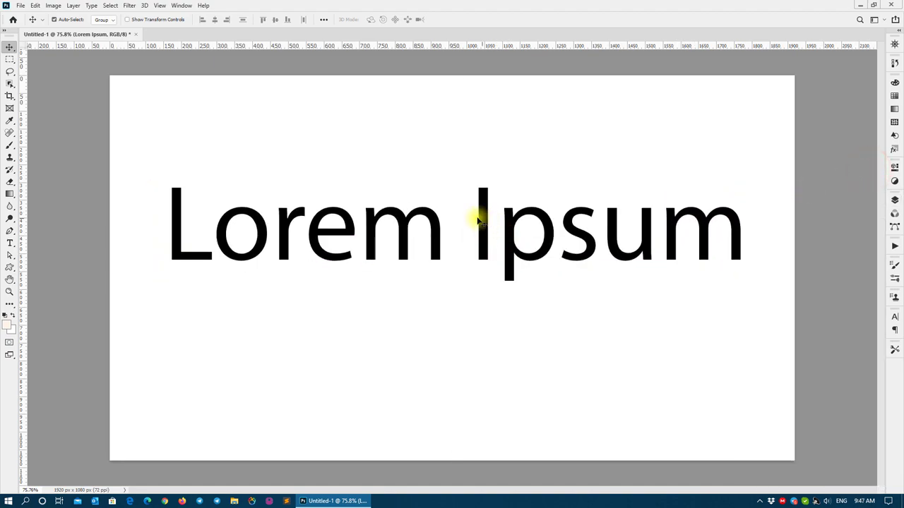
{"action": "key", "text": "z"}
{"action": "left_click", "coordinate": [251, 20]}
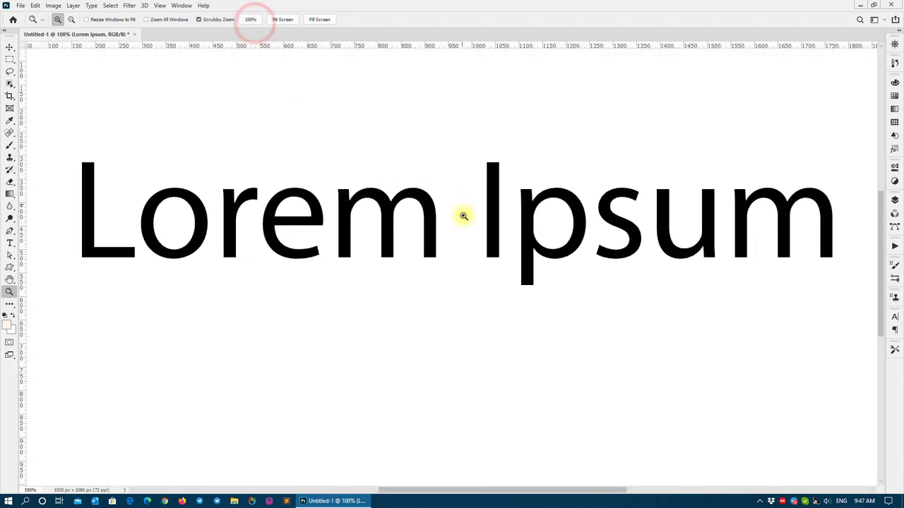
{"action": "key", "text": "v"}
{"action": "left_click_drag", "start_coordinate": [412, 200], "coordinate": [405, 203]}
Apply an Arc warp to the whole Lorem Ipsum text and commit it
{"action": "key", "text": "t"}
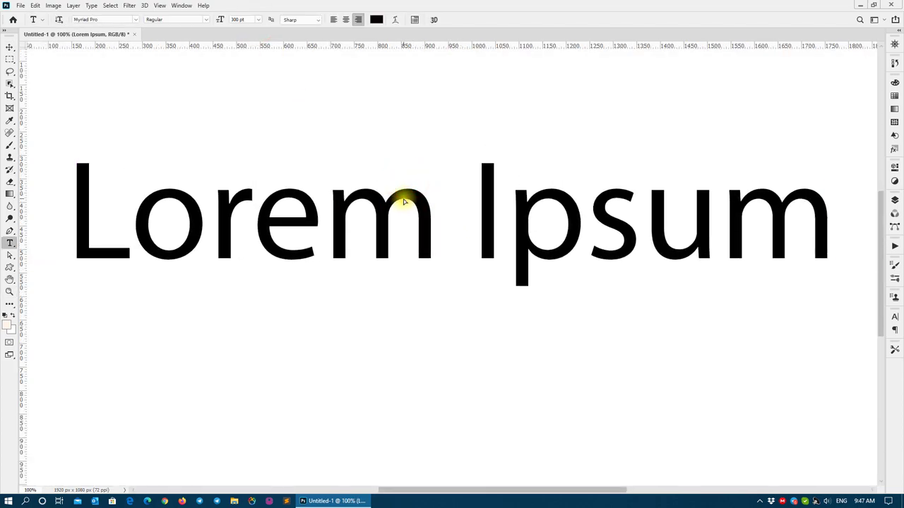
{"action": "left_click", "coordinate": [405, 202]}
{"action": "key", "text": "ctrl+a"}
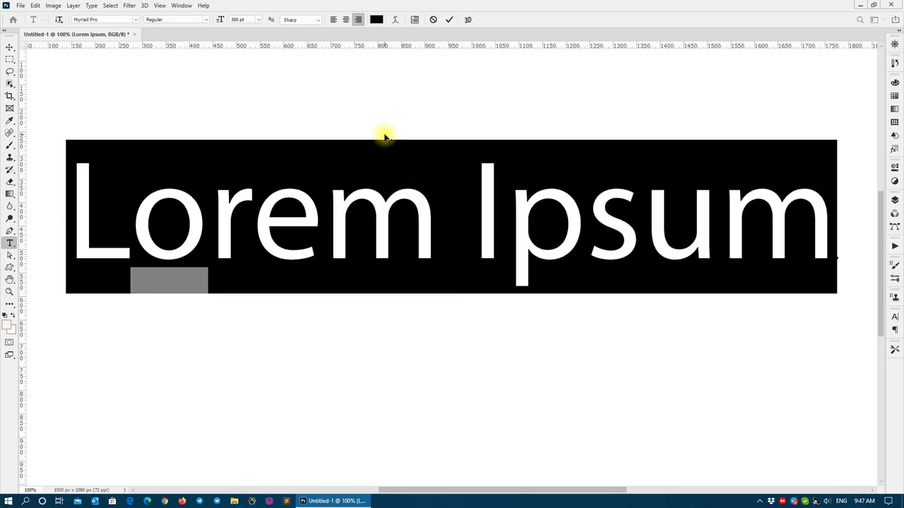
{"action": "left_click", "coordinate": [398, 21]}
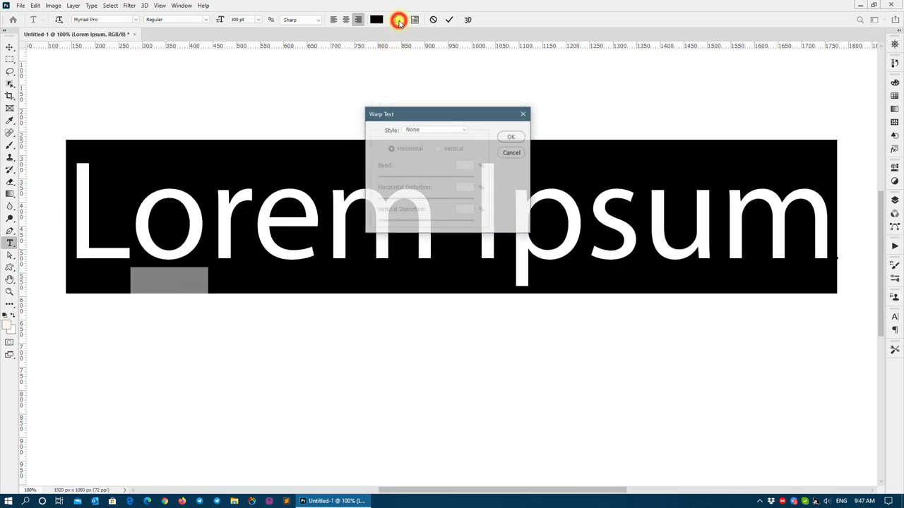
{"action": "left_click", "coordinate": [433, 132]}
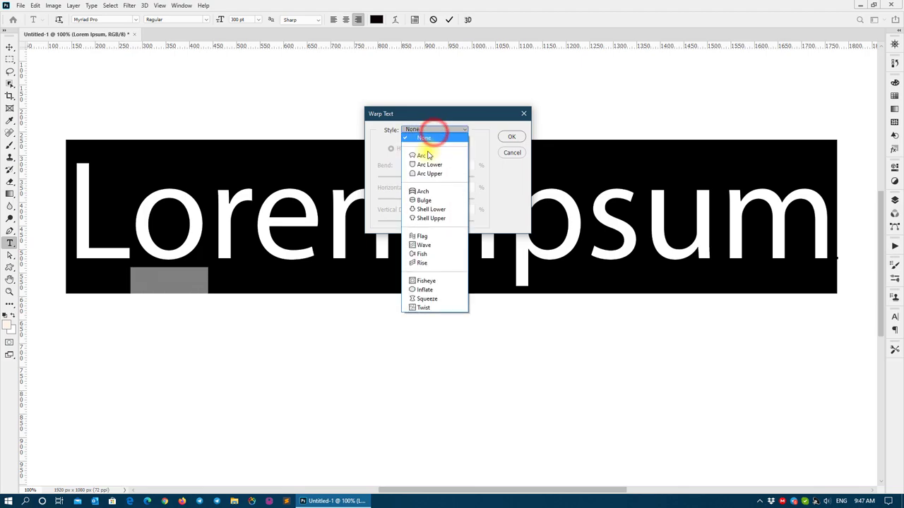
{"action": "left_click", "coordinate": [423, 148]}
{"action": "left_click", "coordinate": [511, 137]}
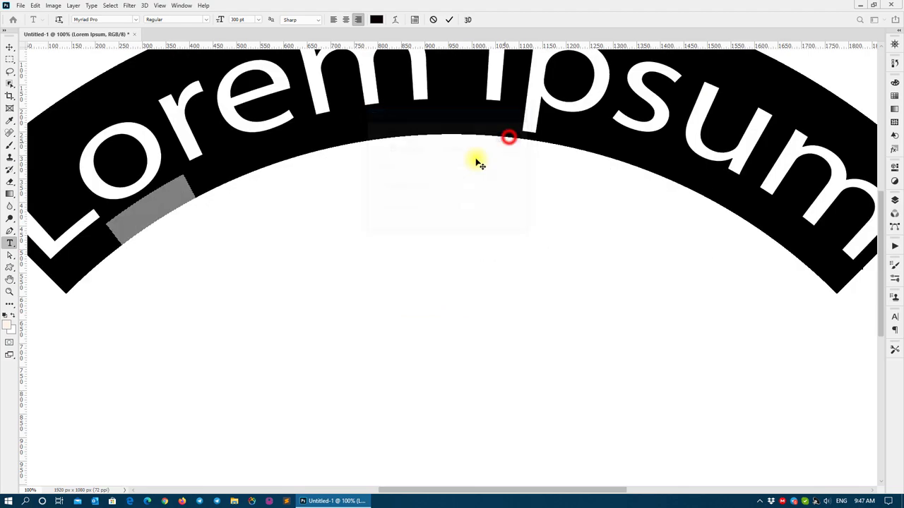
{"action": "left_click", "coordinate": [7, 48]}
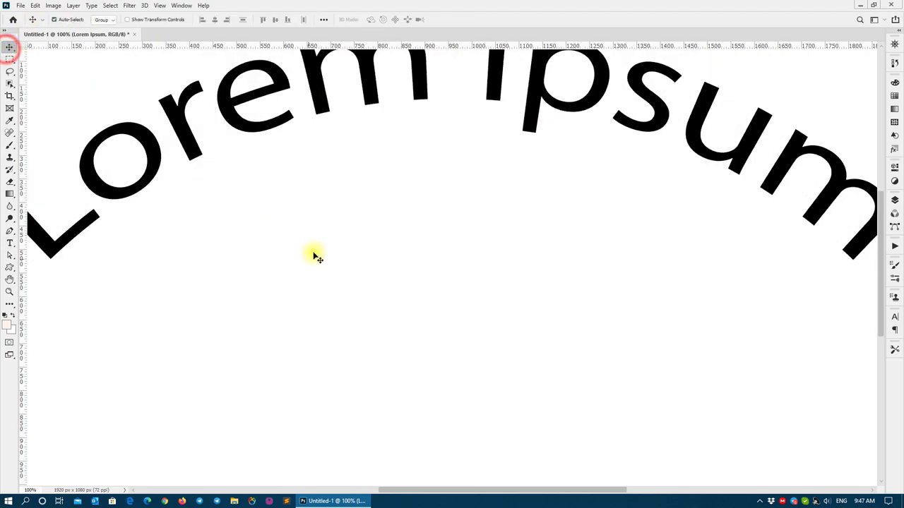
{"action": "scroll", "coordinate": [316, 247], "scroll_direction": "down", "scroll_amount": 3}
Delete the arced text and draw one 436 px teal circle near the centre, undoing an extra circle
{"action": "left_click_drag", "start_coordinate": [412, 181], "coordinate": [417, 195]}
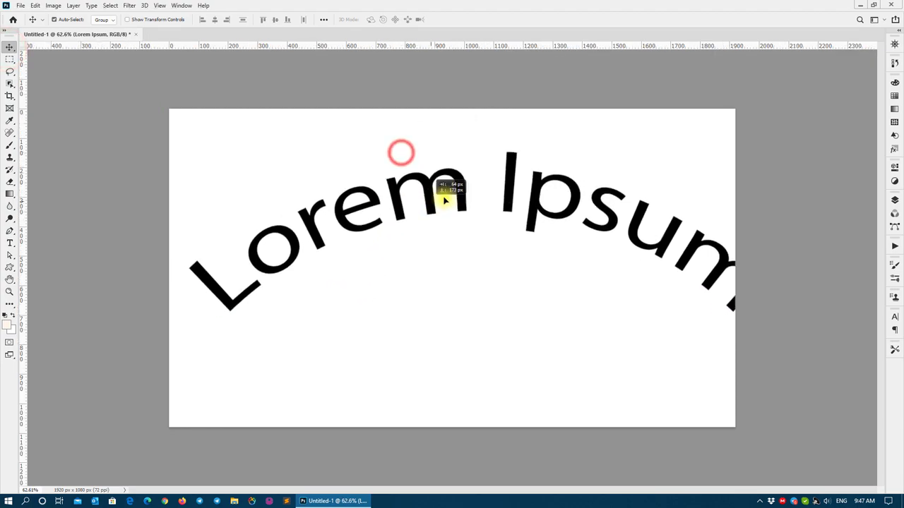
{"action": "key", "text": "Delete"}
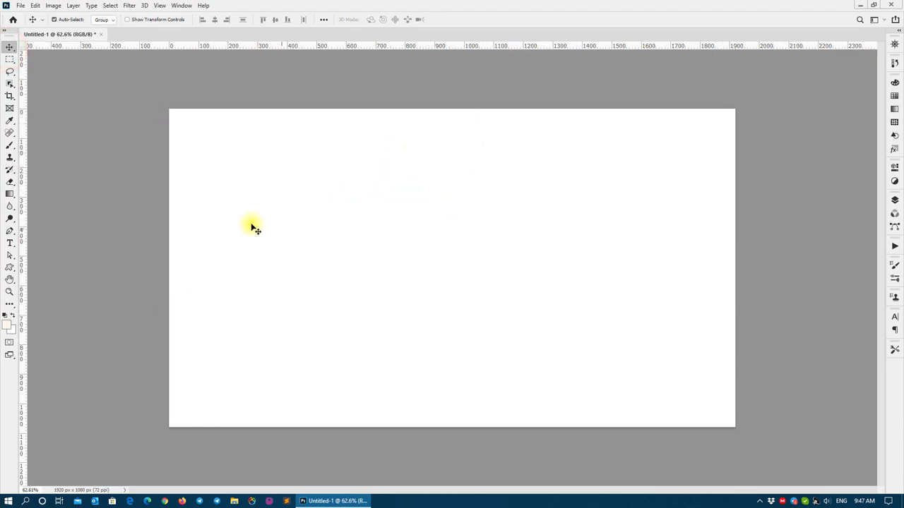
{"action": "right_click", "coordinate": [10, 269]}
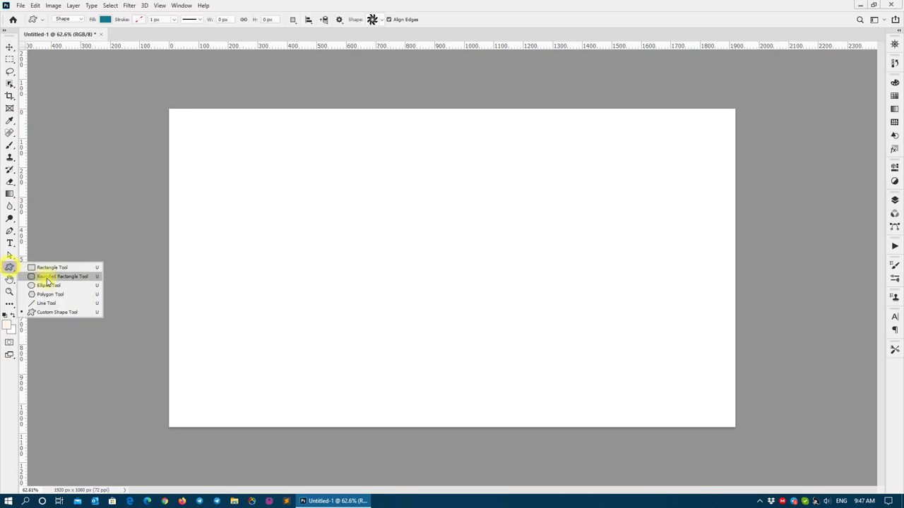
{"action": "left_click", "coordinate": [42, 285]}
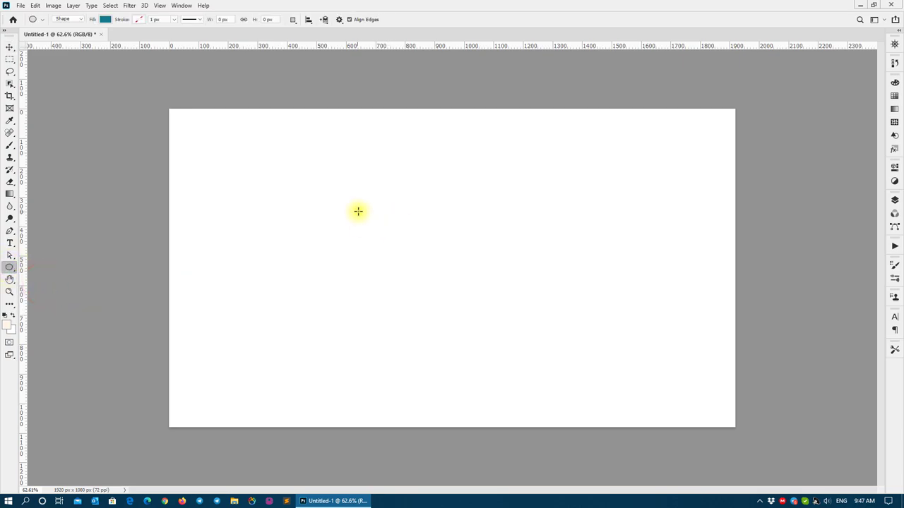
{"action": "left_click_drag", "start_coordinate": [351, 203], "coordinate": [502, 330]}
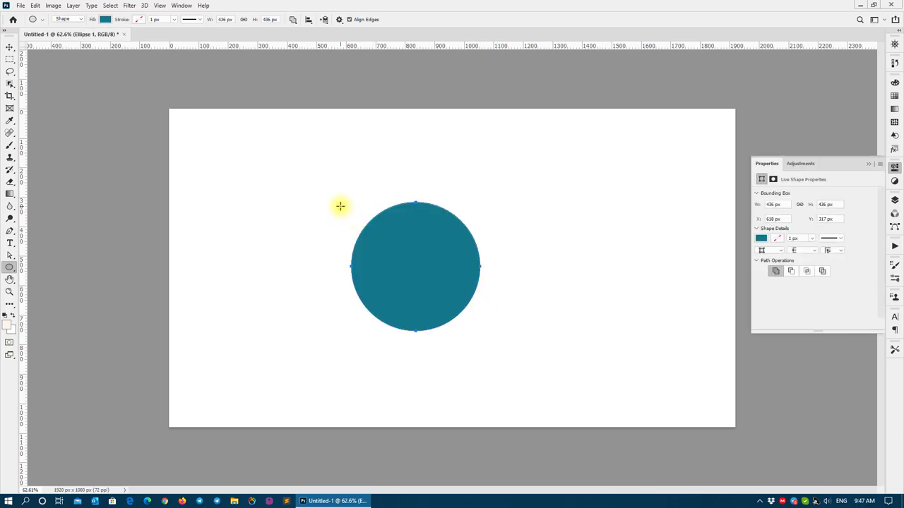
{"action": "left_click_drag", "start_coordinate": [340, 205], "coordinate": [568, 382]}
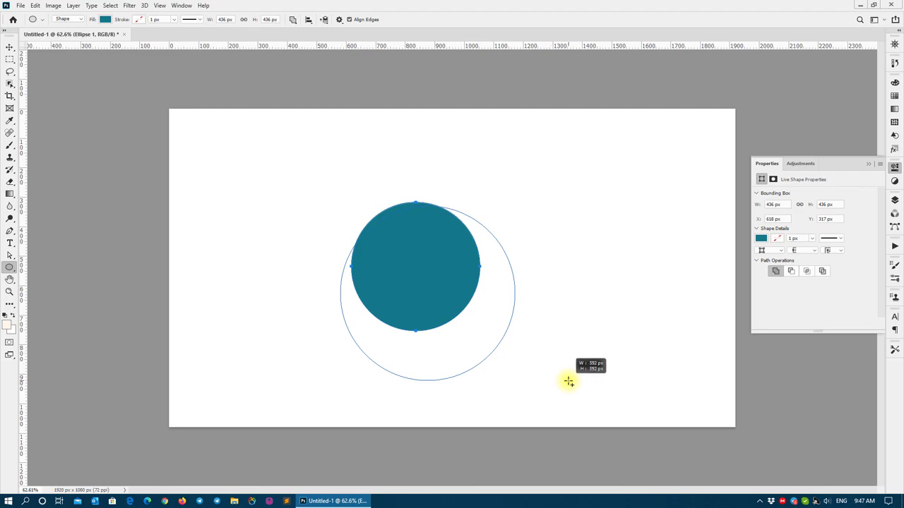
{"action": "left_click_drag", "start_coordinate": [569, 376], "coordinate": [567, 376]}
{"action": "key", "text": "ctrl+z"}
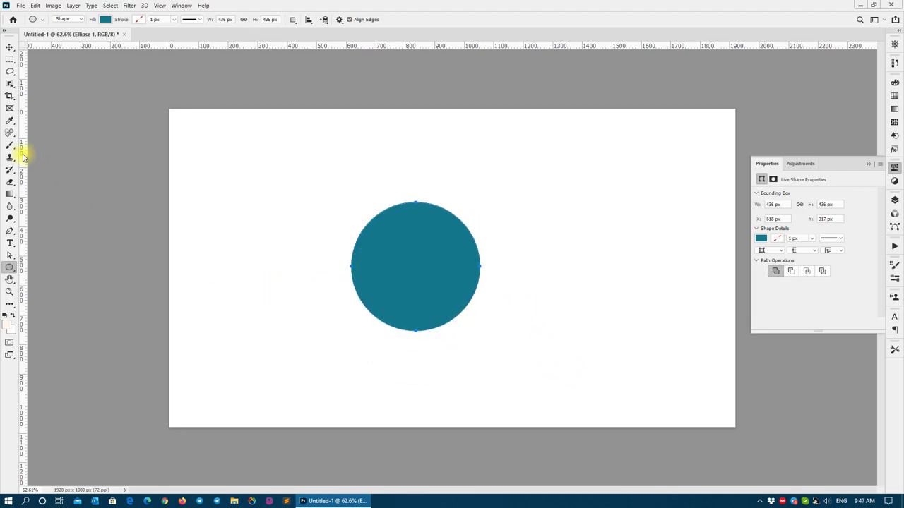
Place vertical and horizontal guides crossing at the circle's centre and review the Snap To options
{"action": "left_click_drag", "start_coordinate": [23, 156], "coordinate": [415, 154]}
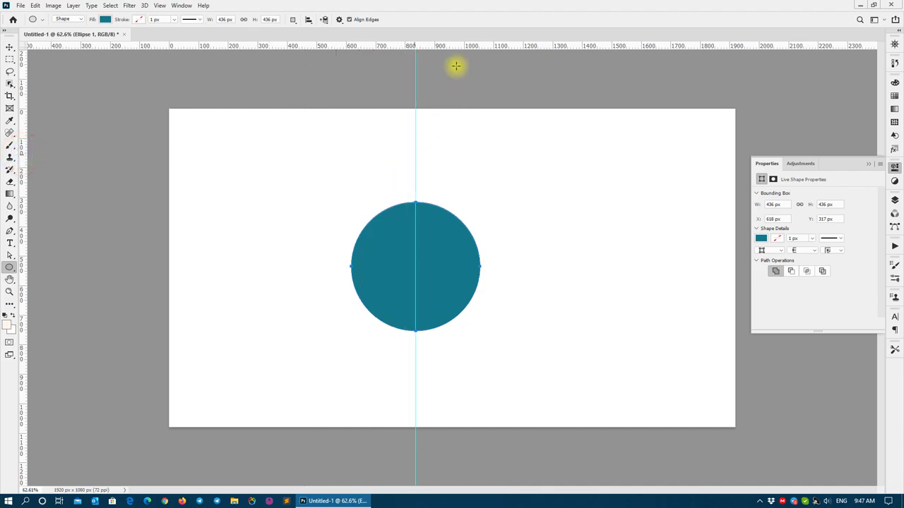
{"action": "left_click_drag", "start_coordinate": [461, 48], "coordinate": [496, 267]}
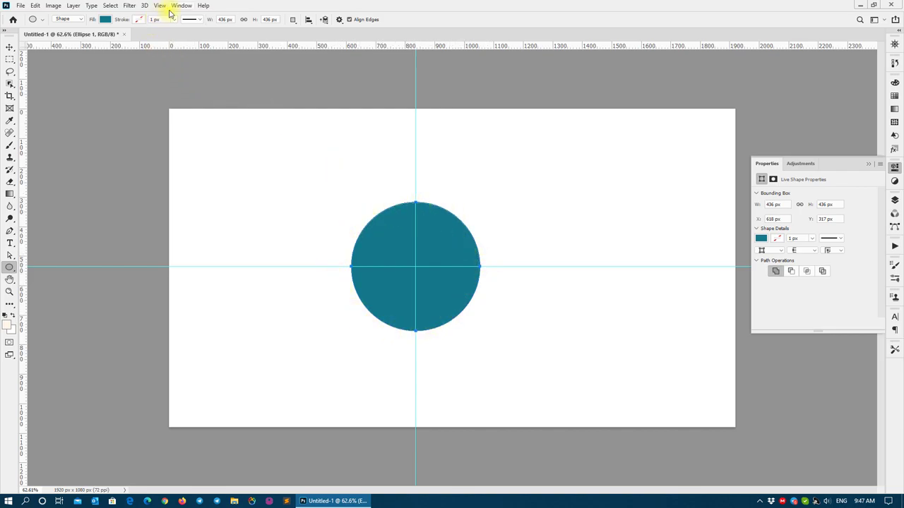
{"action": "left_click", "coordinate": [160, 5]}
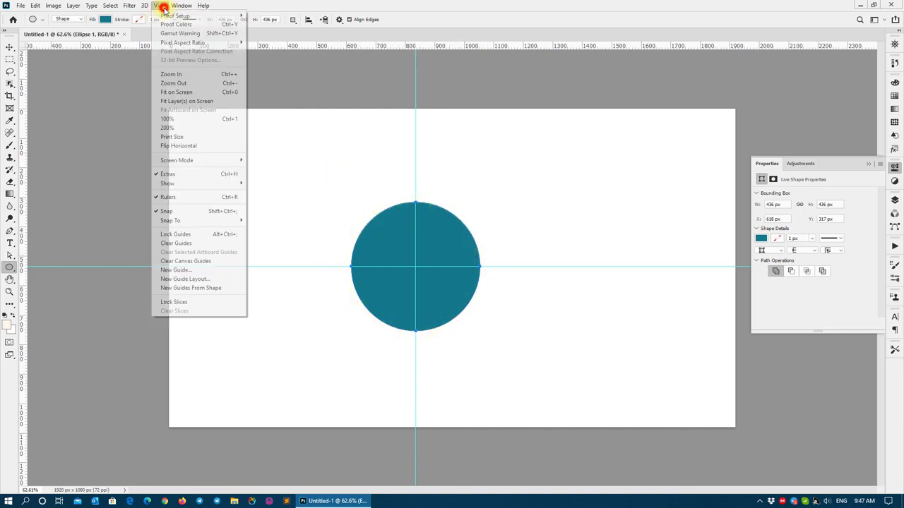
{"action": "left_click", "coordinate": [212, 220]}
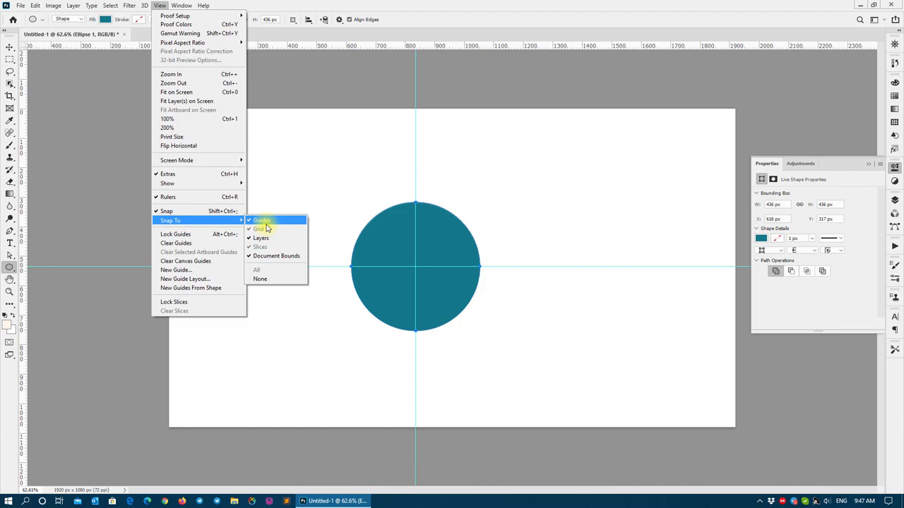
{"action": "left_click", "coordinate": [335, 35]}
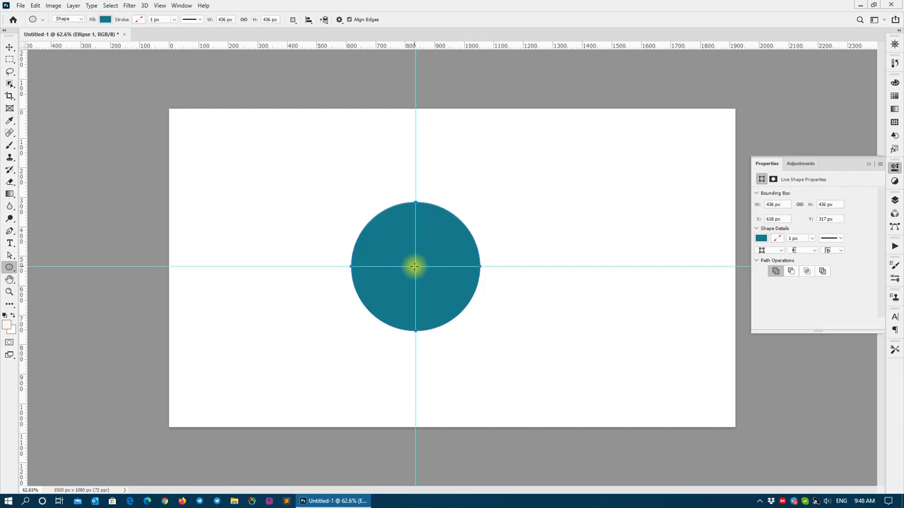
Draw a 674 px teal circle outward from the guides' crossing with Alt+Shift
{"action": "mouse_move", "coordinate": [416, 266]}
{"action": "left_mouse_down"}
{"action": "mouse_move", "coordinate": [540, 148]}
{"action": "mouse_move", "coordinate": [515, 160]}
{"action": "left_mouse_up"}
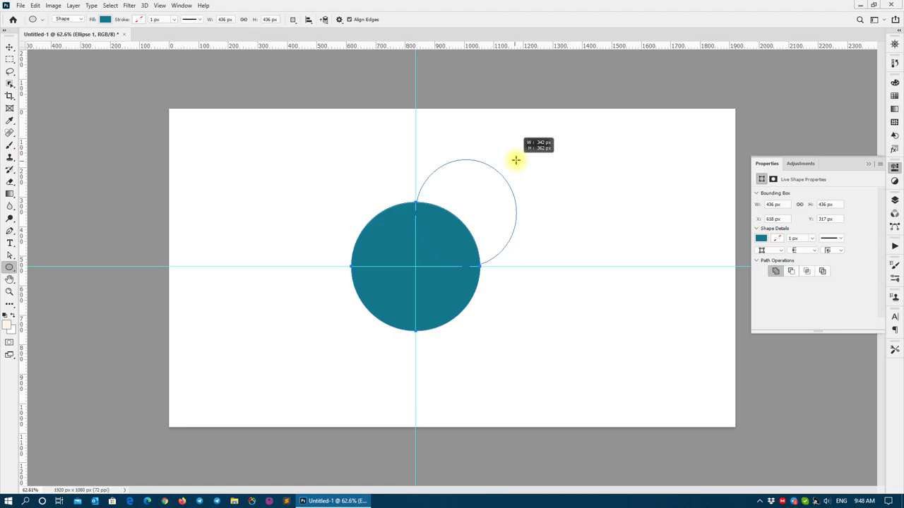
{"action": "left_click_drag", "start_coordinate": [514, 161], "coordinate": [517, 167]}
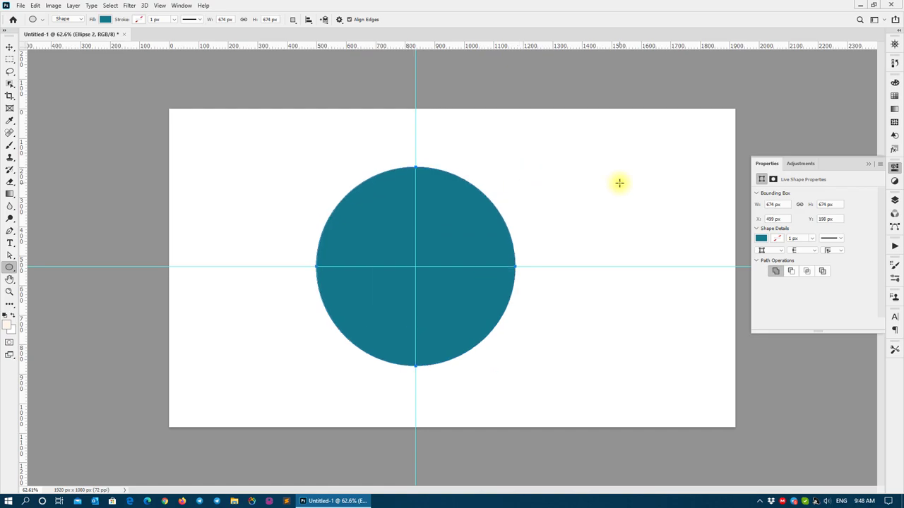
{"action": "key", "text": "F7"}
Move Ellipse 2 below Ellipse 1 and change its fill to bright cyan
{"action": "left_click", "coordinate": [775, 261]}
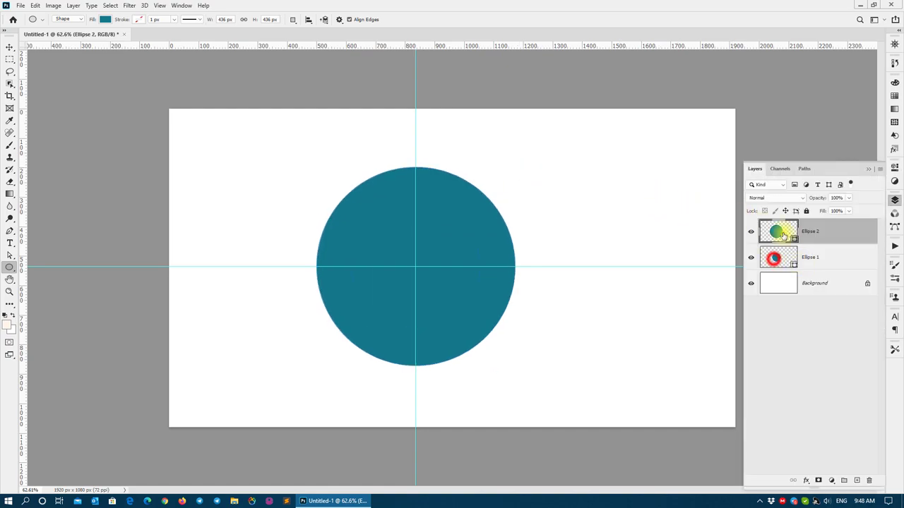
{"action": "left_click_drag", "start_coordinate": [775, 232], "coordinate": [794, 262]}
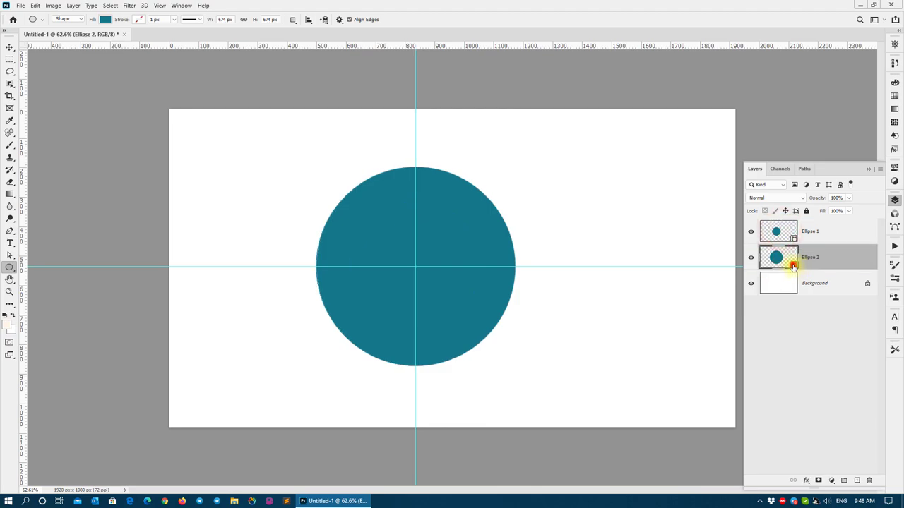
{"action": "double_click", "coordinate": [793, 267]}
{"action": "left_click_drag", "start_coordinate": [605, 151], "coordinate": [607, 179]}
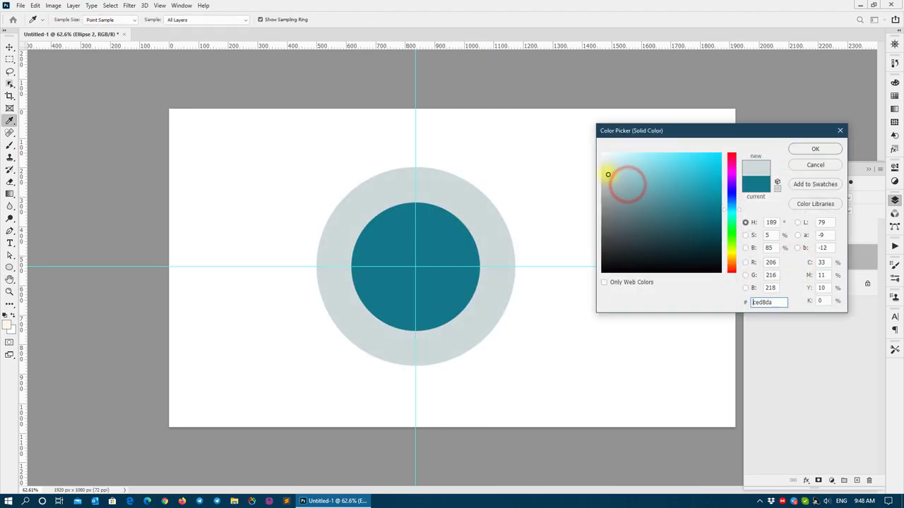
{"action": "mouse_move", "coordinate": [624, 224]}
{"action": "left_mouse_down"}
{"action": "mouse_move", "coordinate": [604, 148]}
{"action": "mouse_move", "coordinate": [739, 152]}
{"action": "left_mouse_up"}
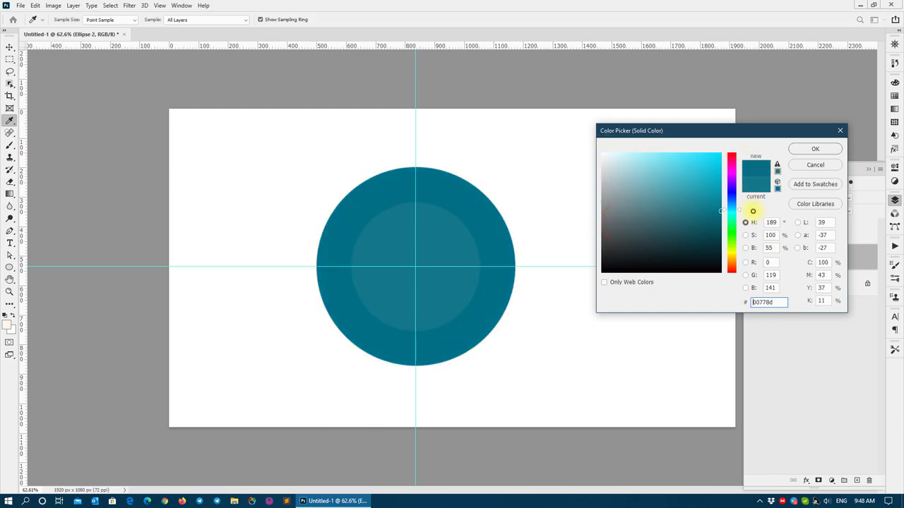
{"action": "left_click", "coordinate": [806, 155]}
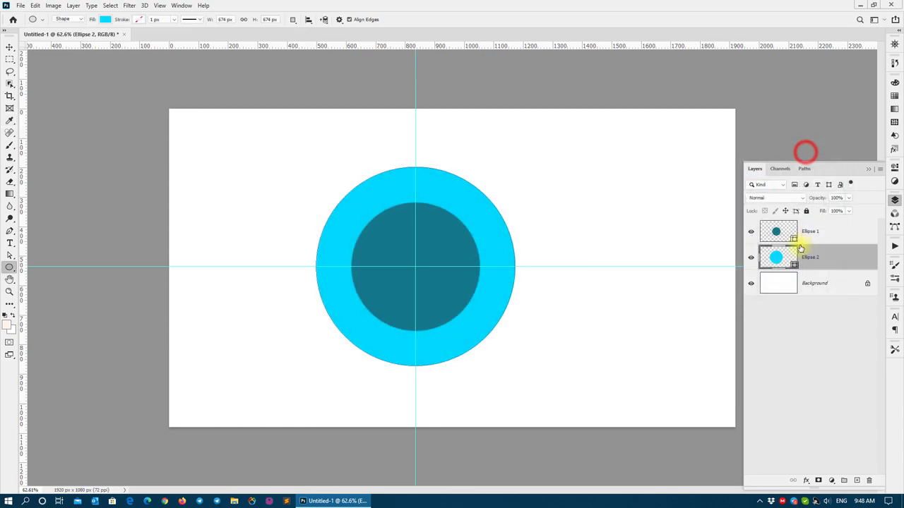
Fill Ellipse 1 white and hide the Background layer
{"action": "double_click", "coordinate": [794, 238]}
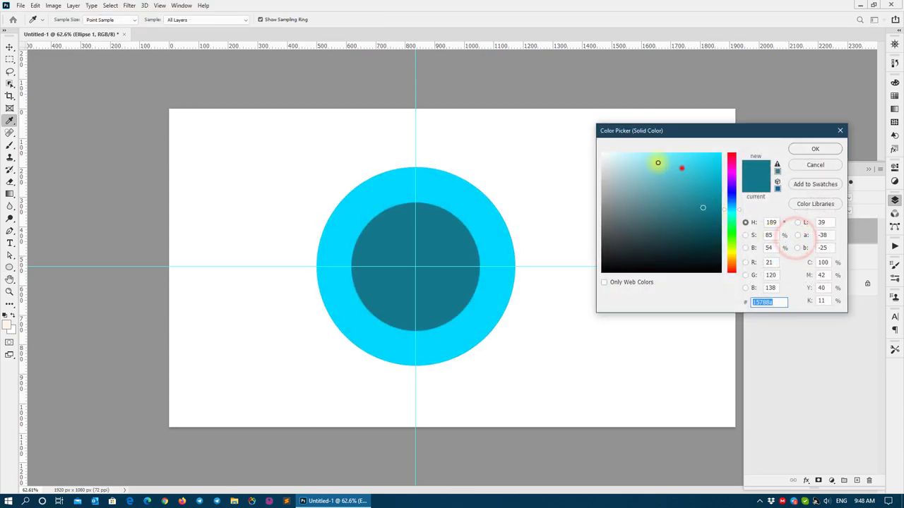
{"action": "left_click_drag", "start_coordinate": [656, 162], "coordinate": [558, 135]}
{"action": "left_click", "coordinate": [806, 154]}
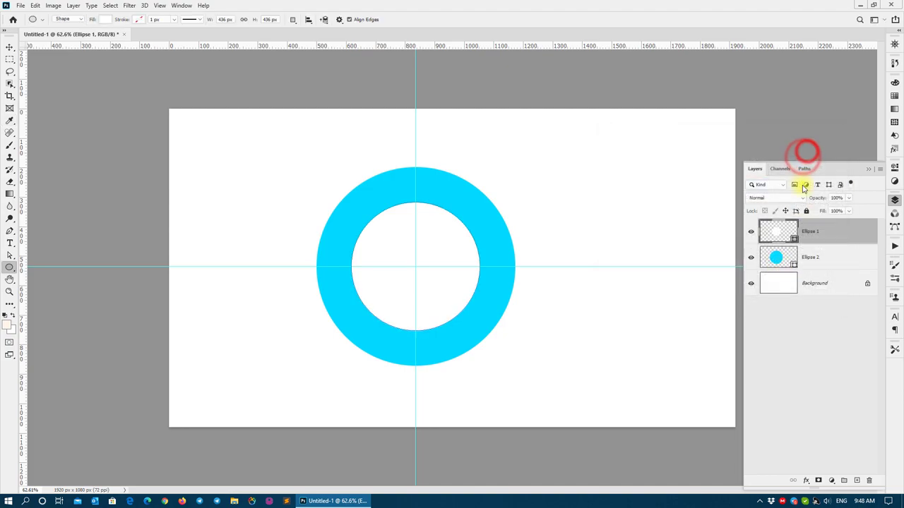
{"action": "left_click", "coordinate": [751, 282]}
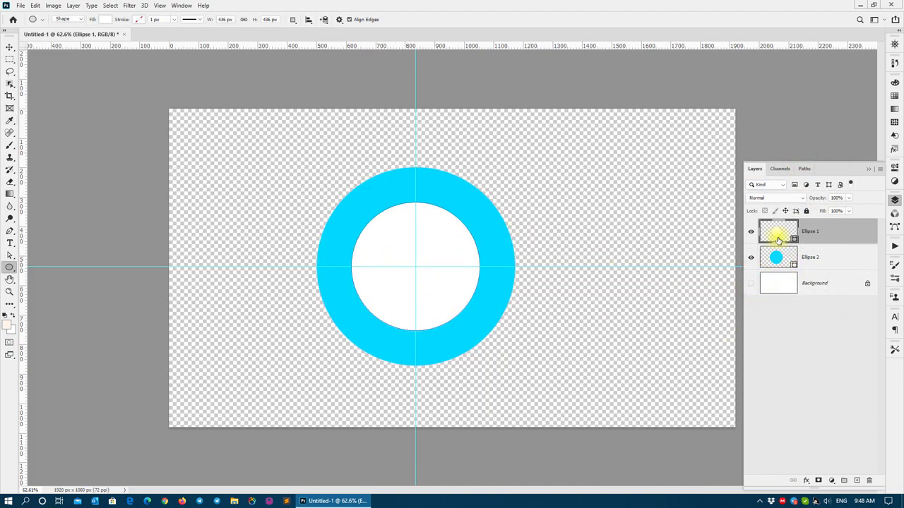
Delete the white circle and subtract a centred smaller ellipse from the cyan circle
{"action": "key", "text": "Delete"}
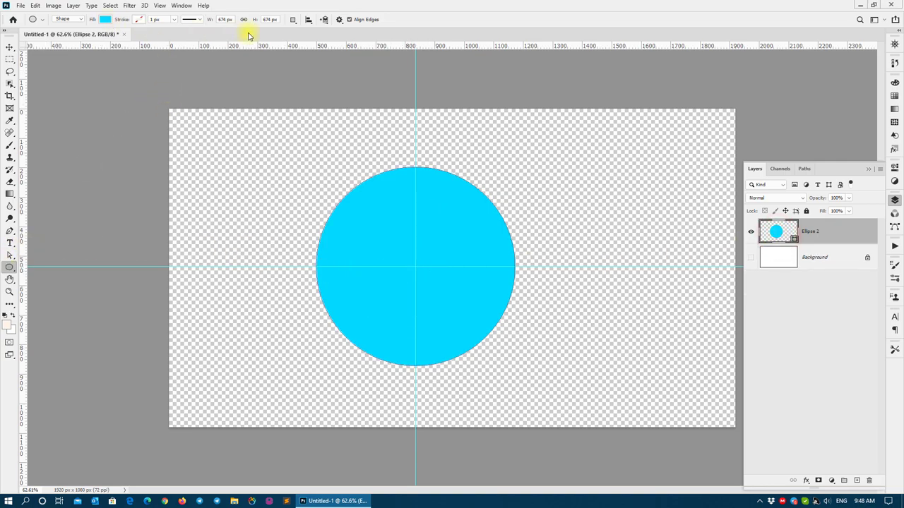
{"action": "left_click", "coordinate": [293, 20]}
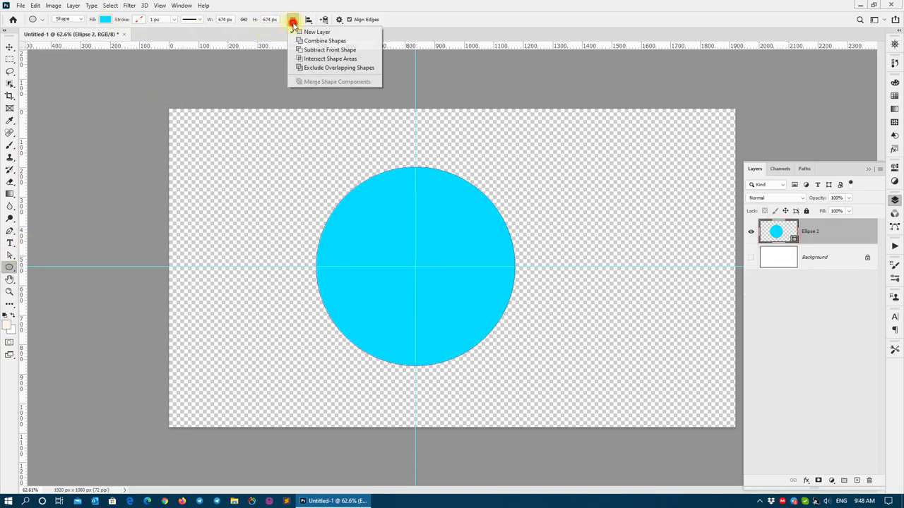
{"action": "left_click", "coordinate": [319, 49]}
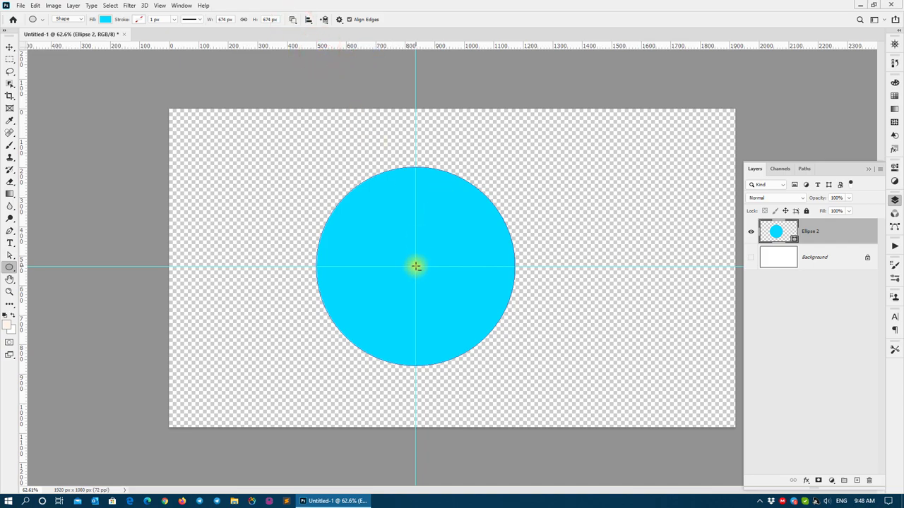
{"action": "mouse_move", "coordinate": [415, 266]}
{"action": "left_mouse_down"}
{"action": "mouse_move", "coordinate": [440, 231]}
{"action": "mouse_move", "coordinate": [483, 202]}
{"action": "left_mouse_up"}
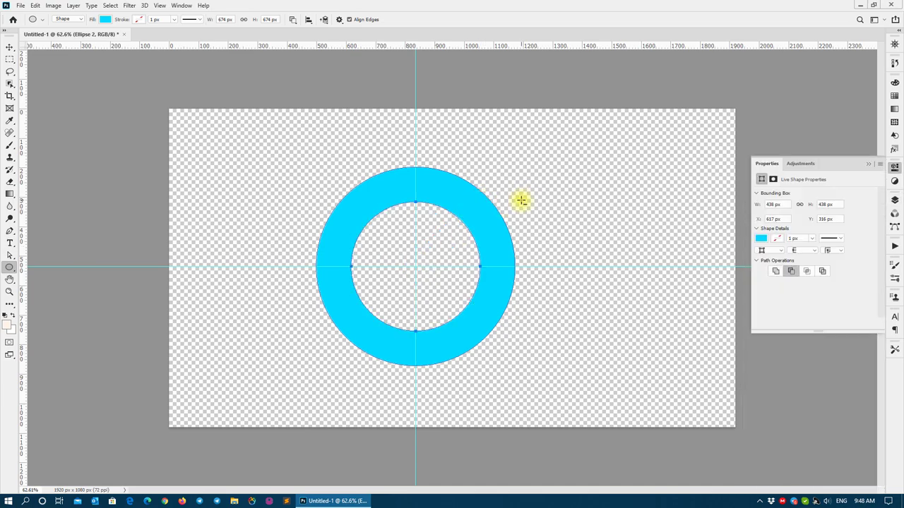
Reposition the cyan ring and zoom in and out to inspect it
{"action": "key", "text": "v"}
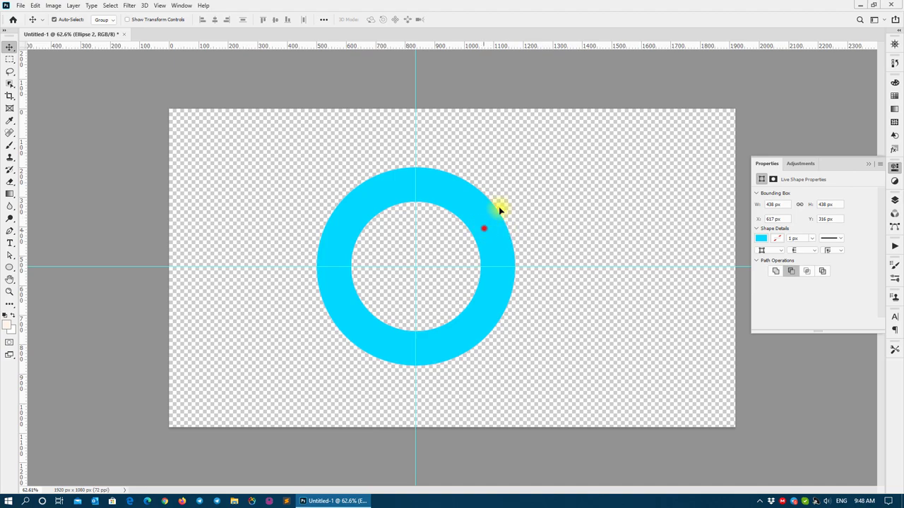
{"action": "mouse_move", "coordinate": [483, 230]}
{"action": "left_mouse_down"}
{"action": "mouse_move", "coordinate": [528, 225]}
{"action": "mouse_move", "coordinate": [483, 221]}
{"action": "mouse_move", "coordinate": [493, 217]}
{"action": "left_mouse_up"}
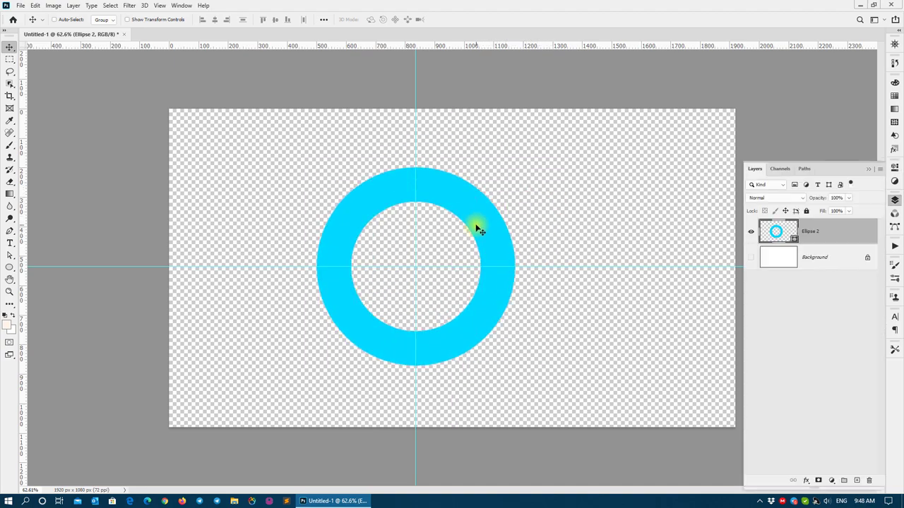
{"action": "left_click", "coordinate": [552, 197]}
{"action": "key", "text": "z"}
{"action": "left_click", "coordinate": [415, 264]}
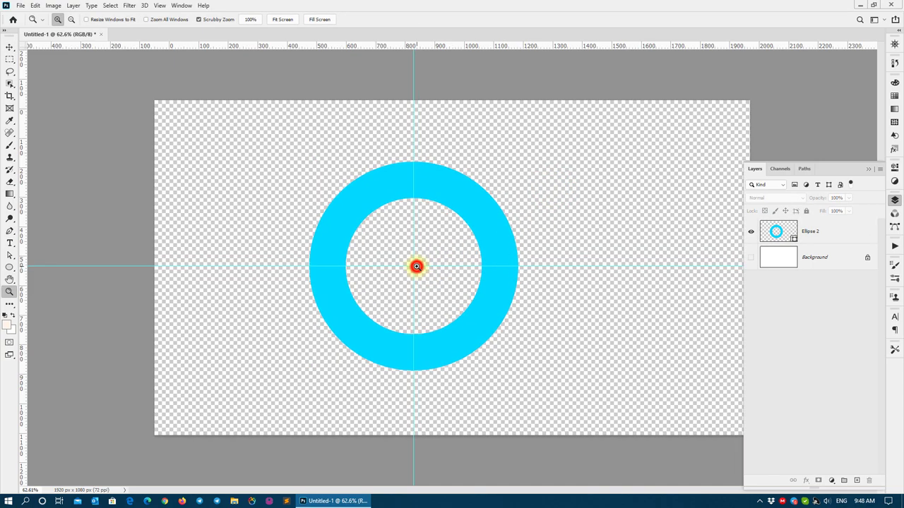
{"action": "left_click", "coordinate": [413, 258], "text": "alt"}
{"action": "left_click", "coordinate": [413, 257], "text": "alt"}
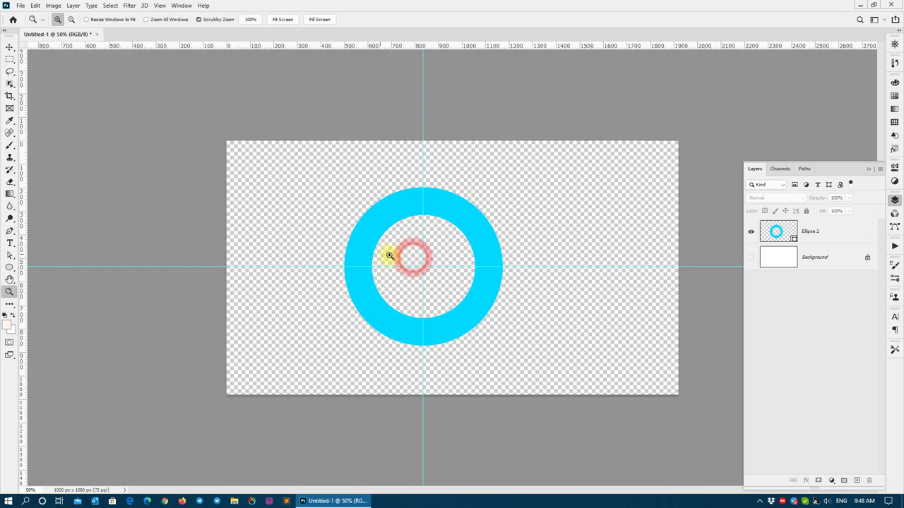
{"action": "left_click", "coordinate": [395, 237]}
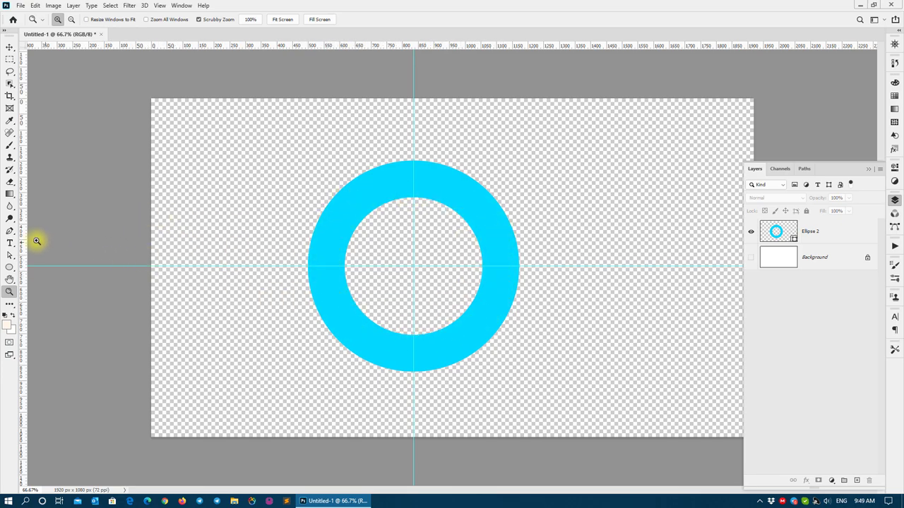
{"action": "left_click", "coordinate": [10, 241]}
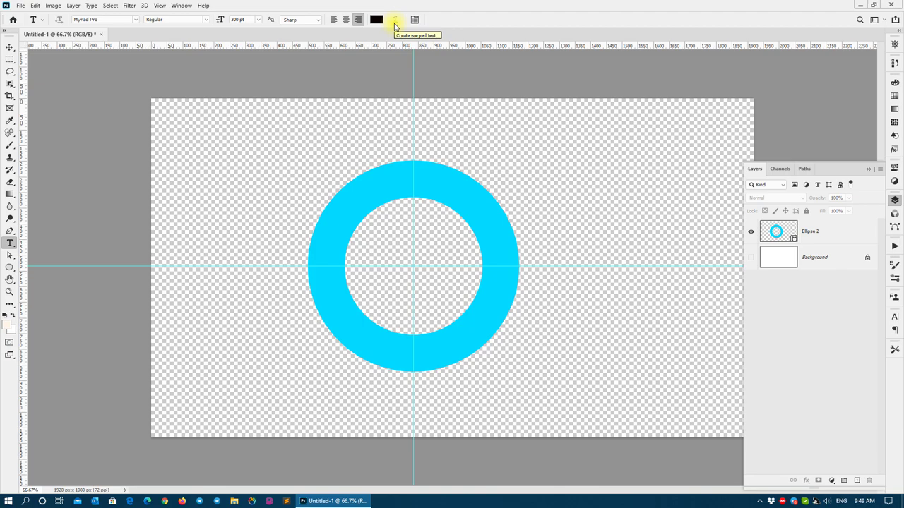
Start path type on the Ellipse 2 ring's outer edge and commit the placeholder text
{"action": "left_click", "coordinate": [778, 238]}
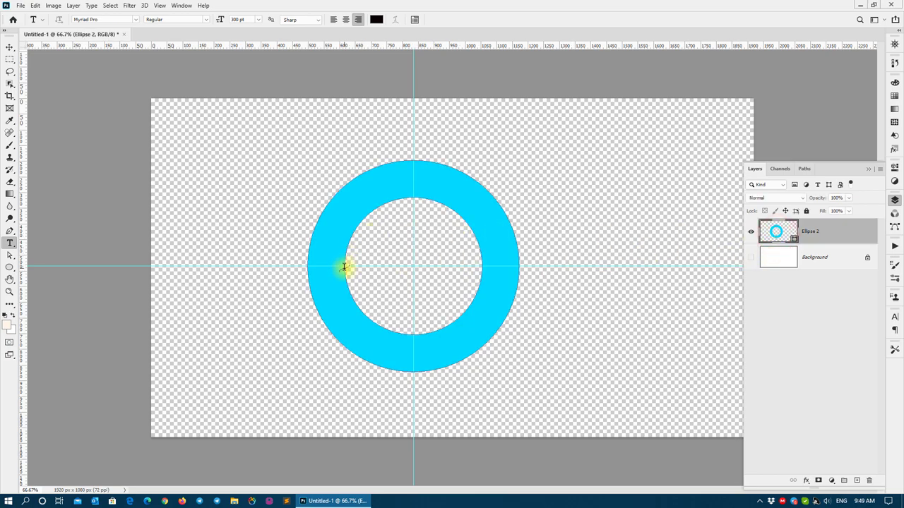
{"action": "left_click", "coordinate": [307, 265]}
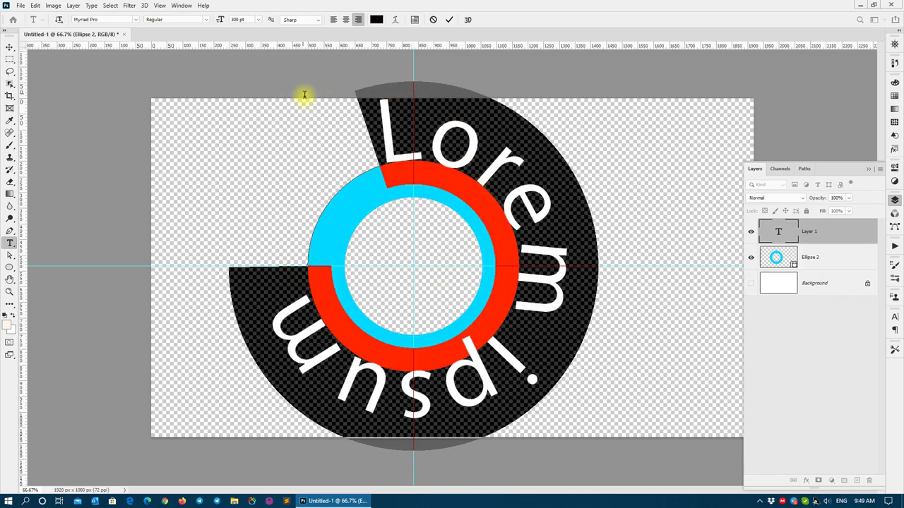
{"action": "left_click", "coordinate": [344, 21]}
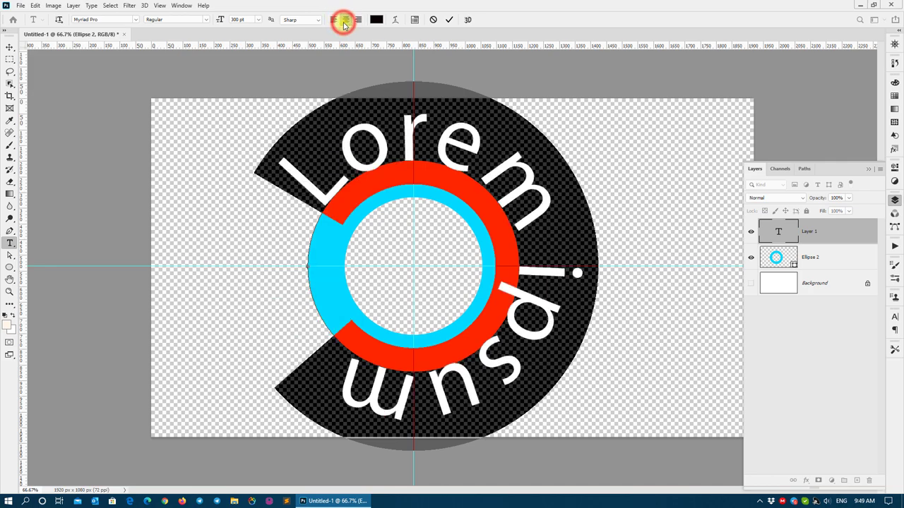
{"action": "left_click", "coordinate": [311, 212]}
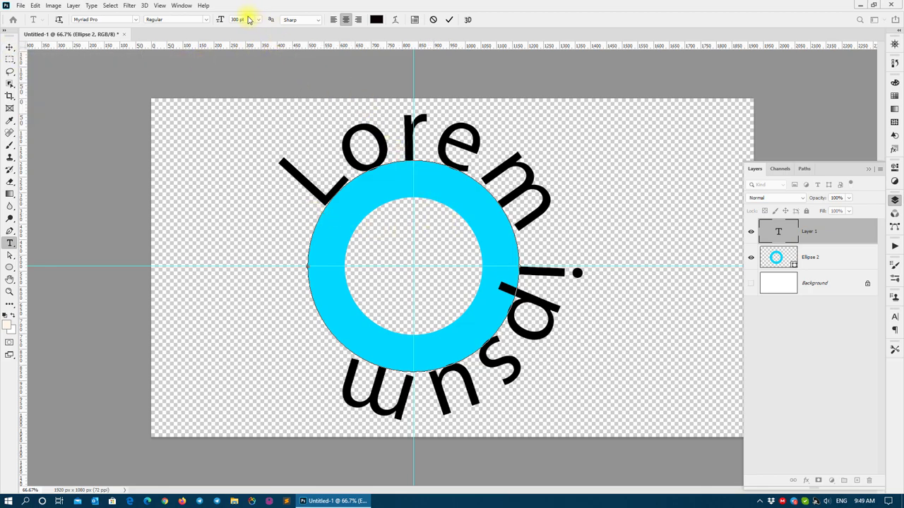
{"action": "double_click", "coordinate": [240, 19]}
{"action": "key", "text": "ctrl+Return"}
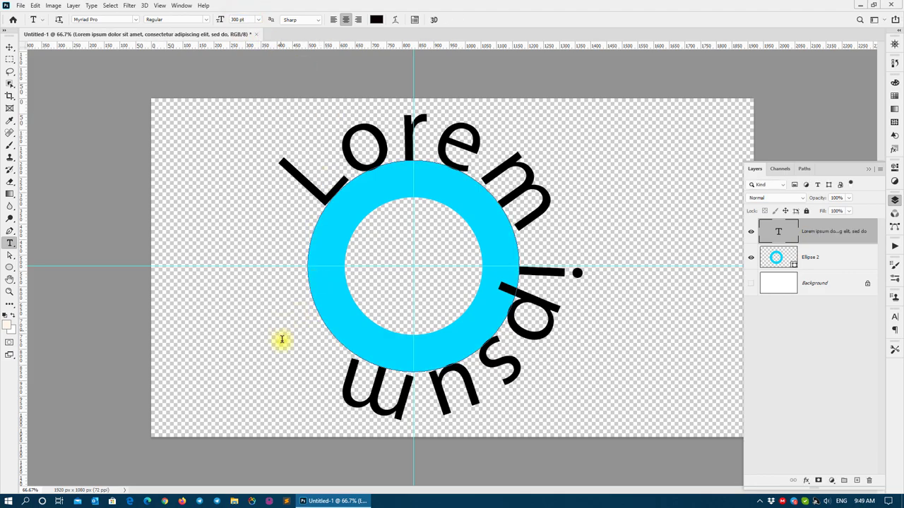
Set the ring text to 50 pt, left-align it, and commit 'Cambodia Kingdom of Wonder'
{"action": "left_click", "coordinate": [347, 365]}
{"action": "left_click_drag", "start_coordinate": [547, 309], "coordinate": [515, 329]}
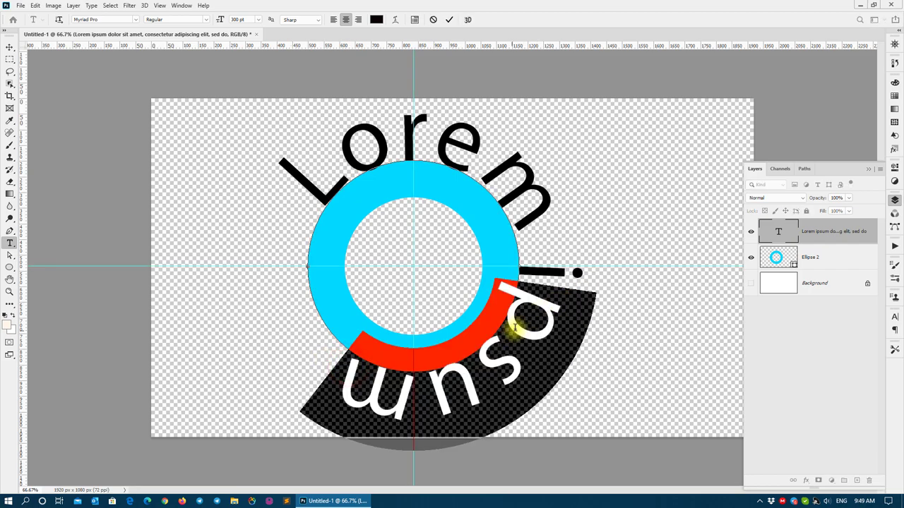
{"action": "key", "text": "ctrl+a"}
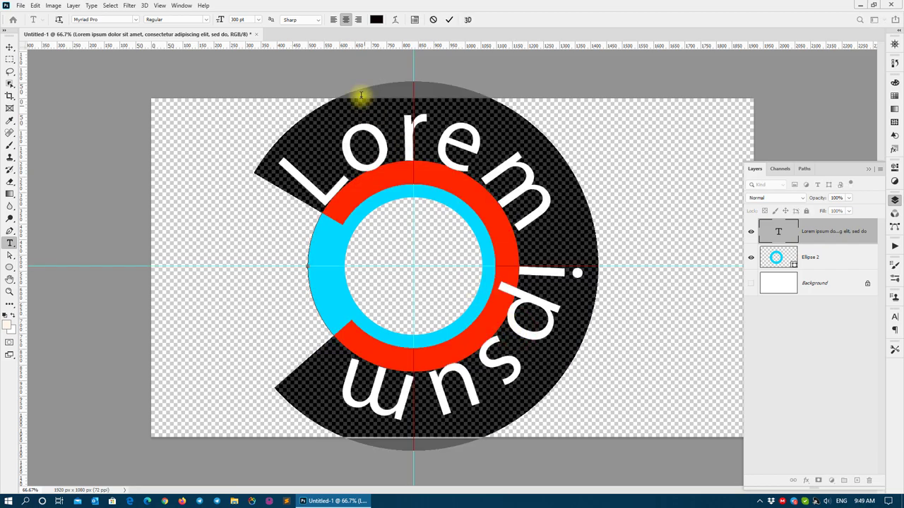
{"action": "left_click", "coordinate": [249, 21]}
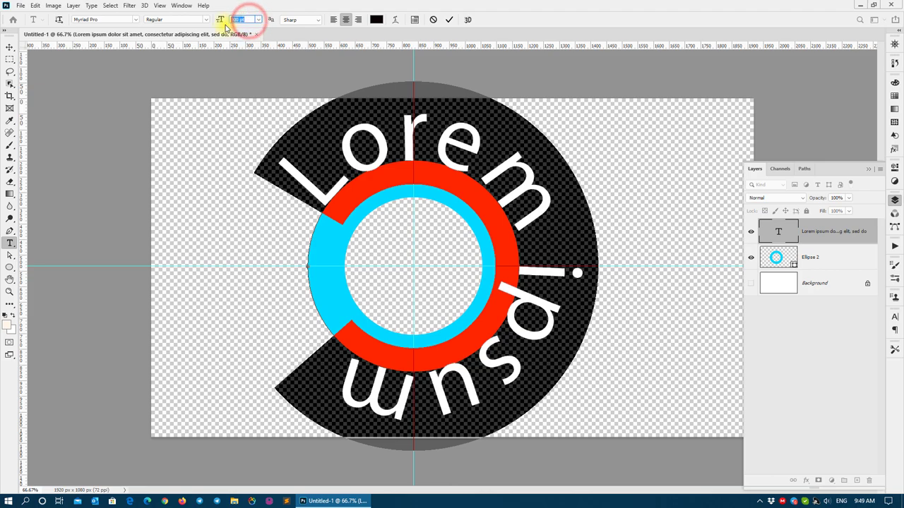
{"action": "type", "text": "100"}
{"action": "key", "text": "Return"}
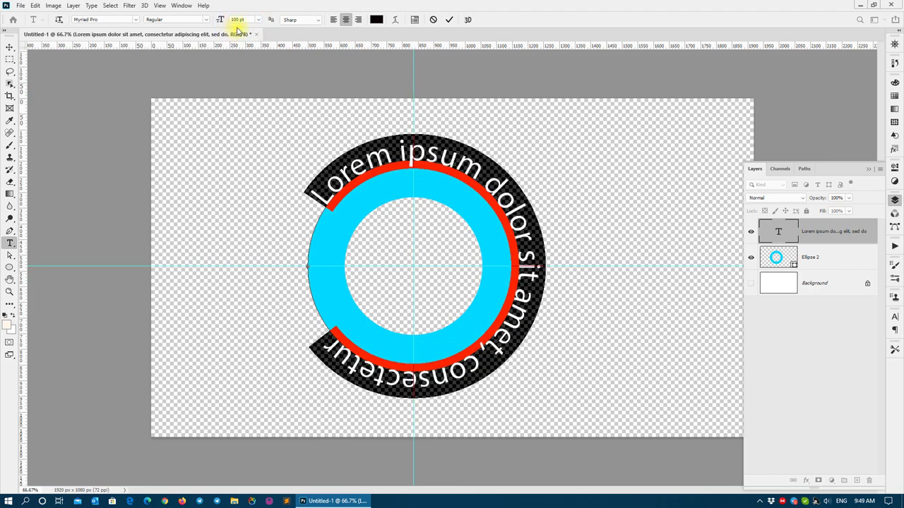
{"action": "double_click", "coordinate": [244, 19]}
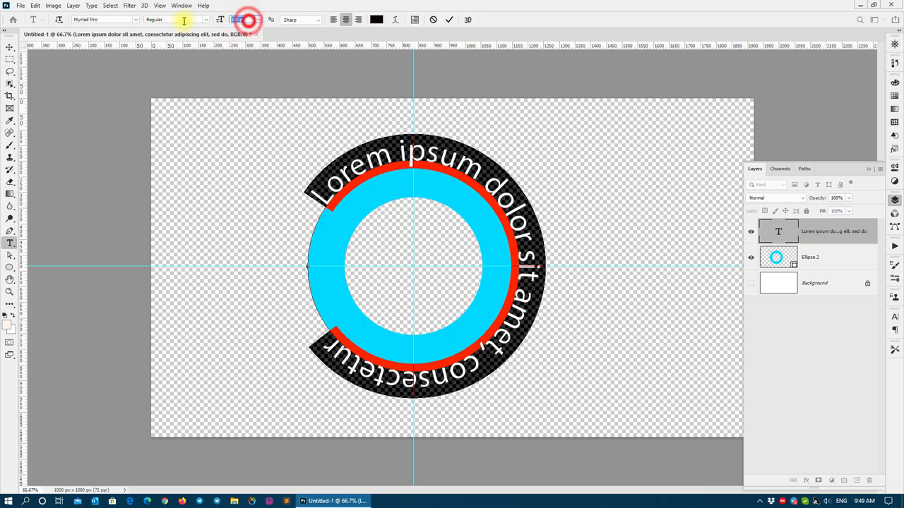
{"action": "type", "text": "50"}
{"action": "key", "text": "Return"}
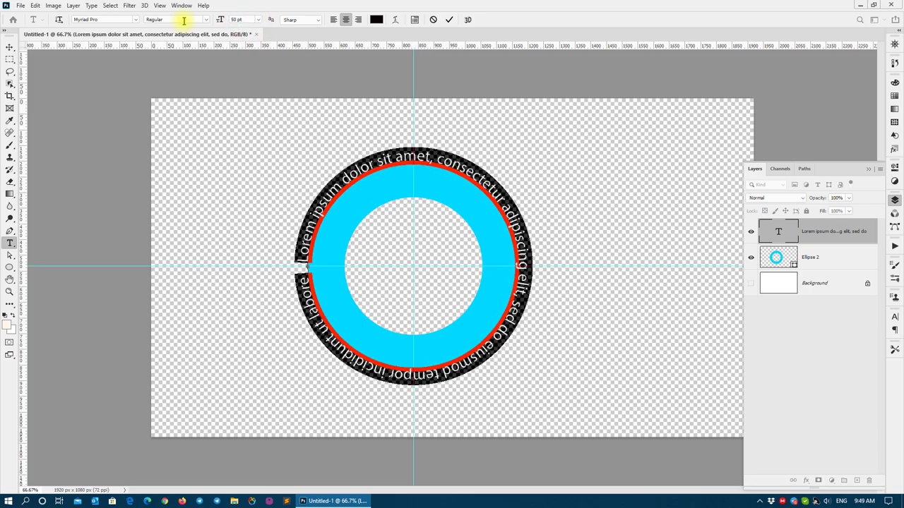
{"action": "key", "text": "BackSpace"}
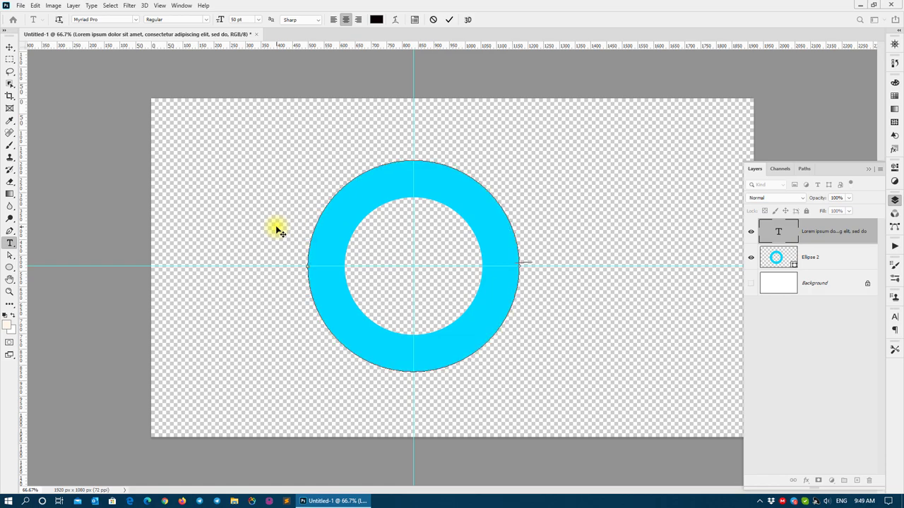
{"action": "left_click", "coordinate": [337, 20]}
{"action": "type", "text": "Cambodia Kingdom of Wonder"}
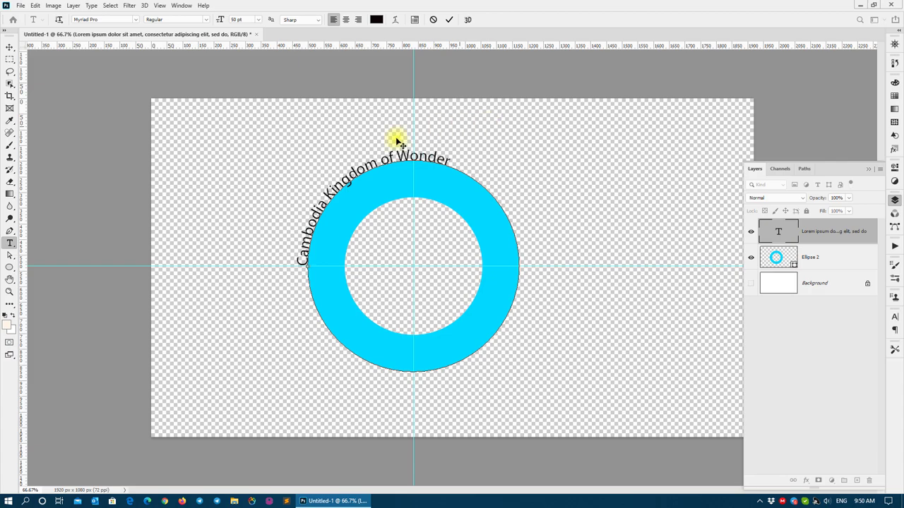
{"action": "left_click", "coordinate": [10, 47]}
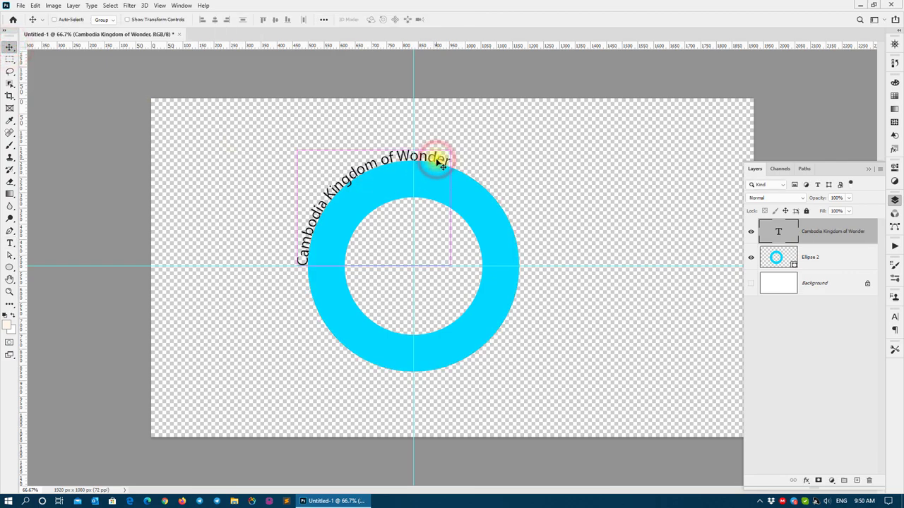
Rotate the curved text about 33°, then ring and text together about 29° clockwise
{"action": "key", "text": "ctrl+t"}
{"action": "mouse_move", "coordinate": [529, 136]}
{"action": "left_mouse_down"}
{"action": "mouse_move", "coordinate": [572, 217]}
{"action": "mouse_move", "coordinate": [575, 192]}
{"action": "left_mouse_up"}
{"action": "key", "text": "Return"}
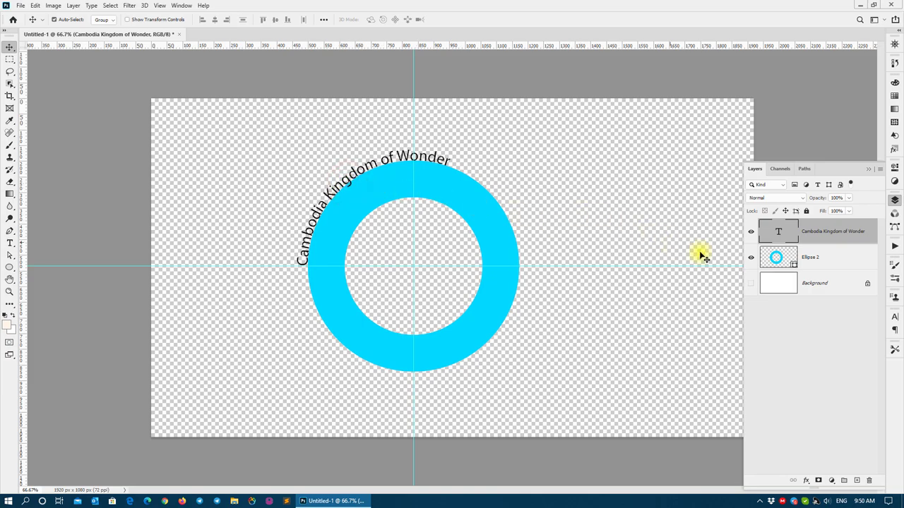
{"action": "left_click", "coordinate": [777, 258]}
{"action": "left_click", "coordinate": [778, 231], "text": "ctrl"}
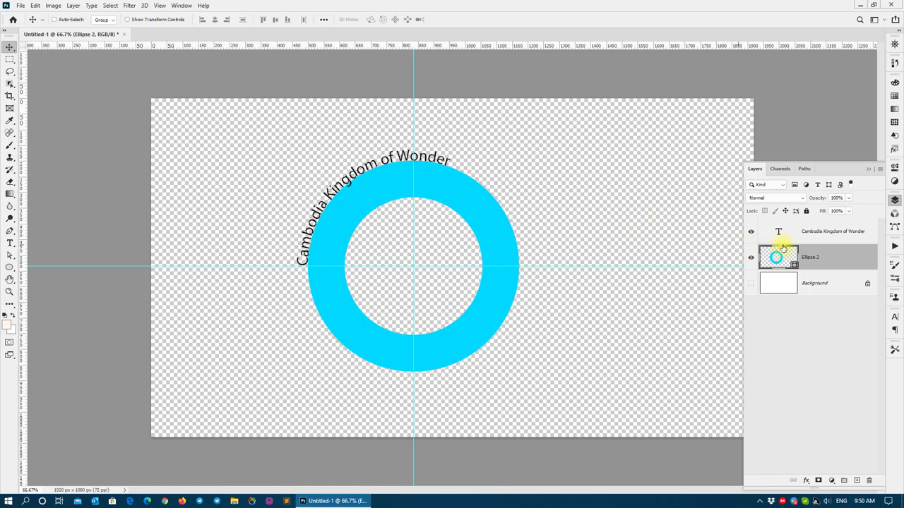
{"action": "left_click", "coordinate": [820, 236], "text": "shift"}
{"action": "key", "text": "ctrl+t"}
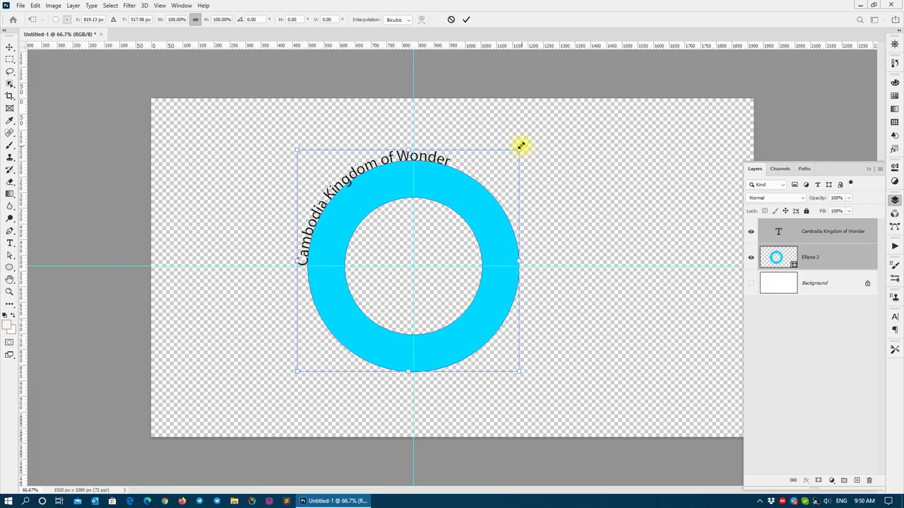
{"action": "left_click_drag", "start_coordinate": [521, 146], "coordinate": [606, 212]}
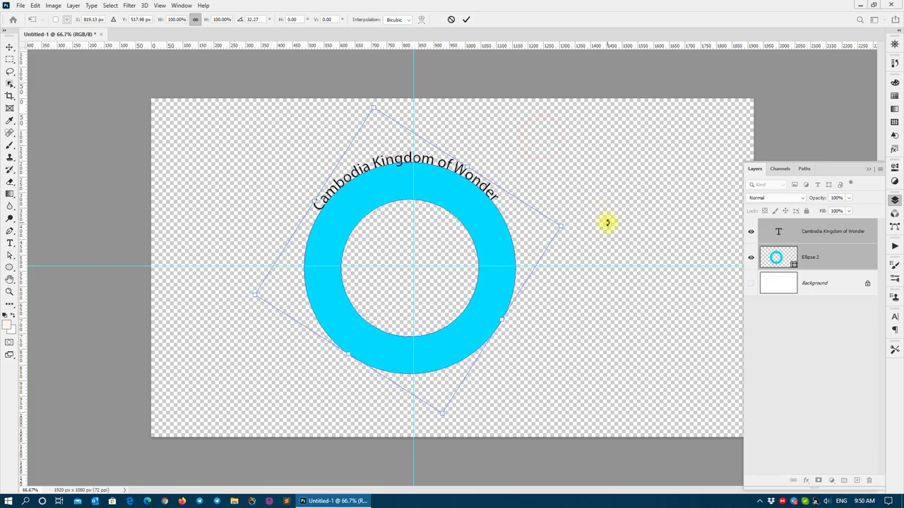
{"action": "key", "text": "Return"}
Drag the curved text down and back up along the ring, undoing the last nudge
{"action": "left_click", "coordinate": [588, 205]}
{"action": "left_click", "coordinate": [455, 168]}
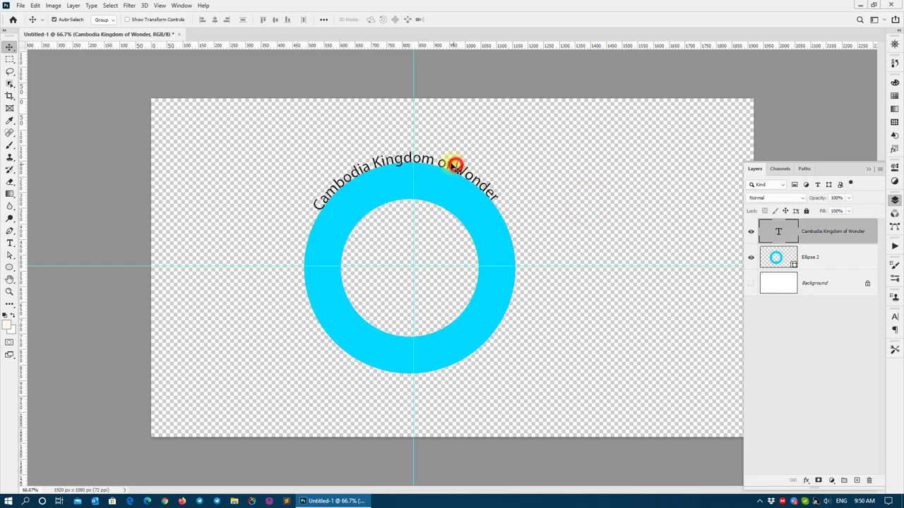
{"action": "left_click_drag", "start_coordinate": [455, 168], "coordinate": [453, 194]}
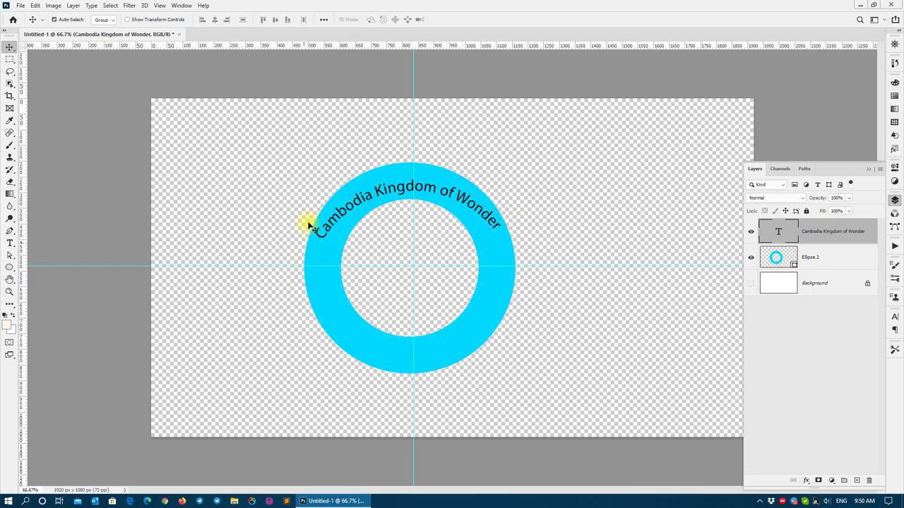
{"action": "left_click_drag", "start_coordinate": [399, 198], "coordinate": [392, 163]}
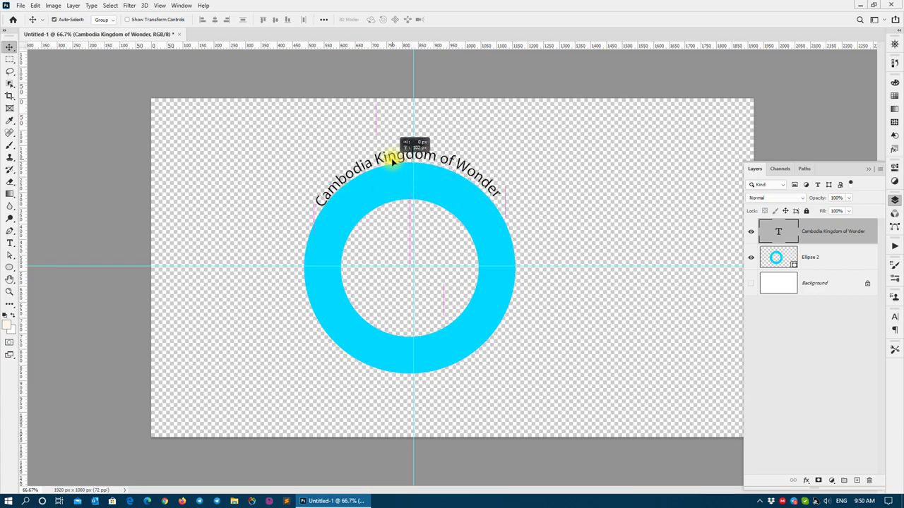
{"action": "left_click_drag", "start_coordinate": [393, 161], "coordinate": [392, 167]}
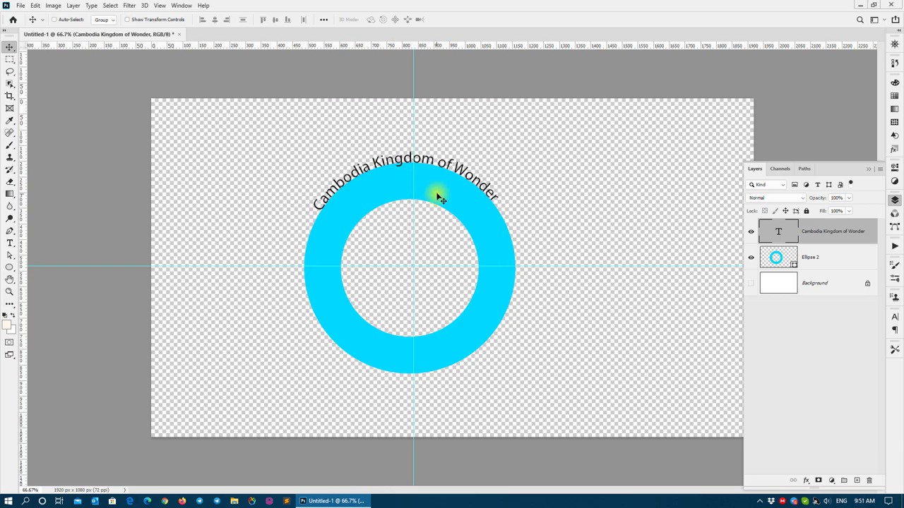
{"action": "key", "text": "ctrl+z"}
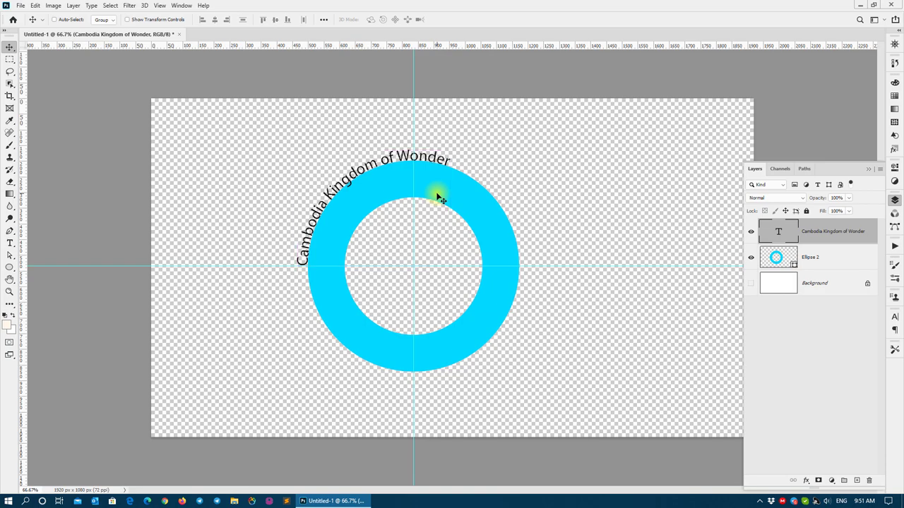
Undo back past the curved text and deselect the Ellipse 2 layer
{"action": "key", "text": "ctrl+z"}
{"action": "key", "text": "ctrl+z"}
{"action": "key", "text": "ctrl+z"}
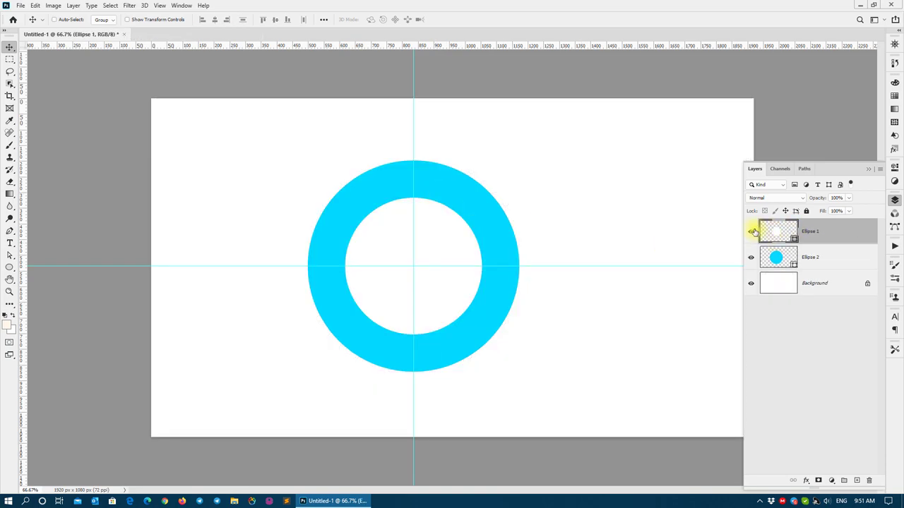
{"action": "key", "text": "ctrl+z"}
{"action": "key", "text": "ctrl+z"}
{"action": "key", "text": "ctrl+z"}
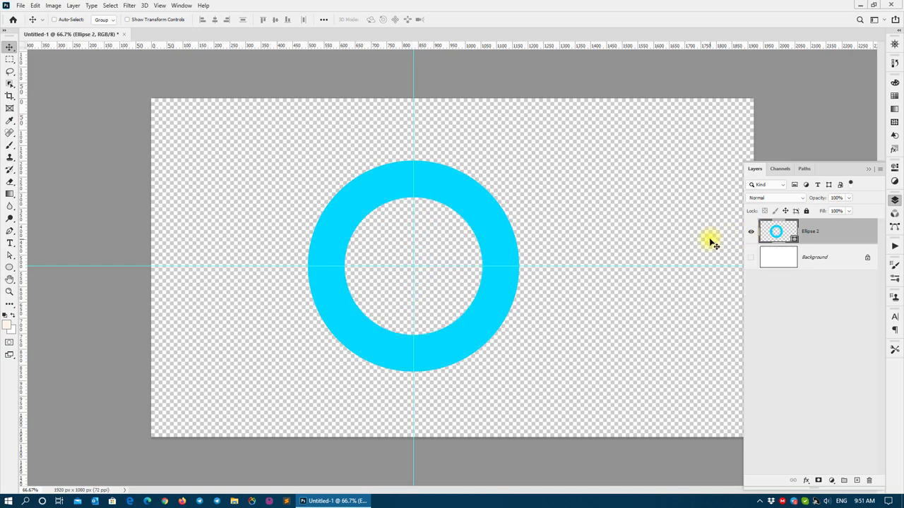
{"action": "left_click", "coordinate": [567, 297]}
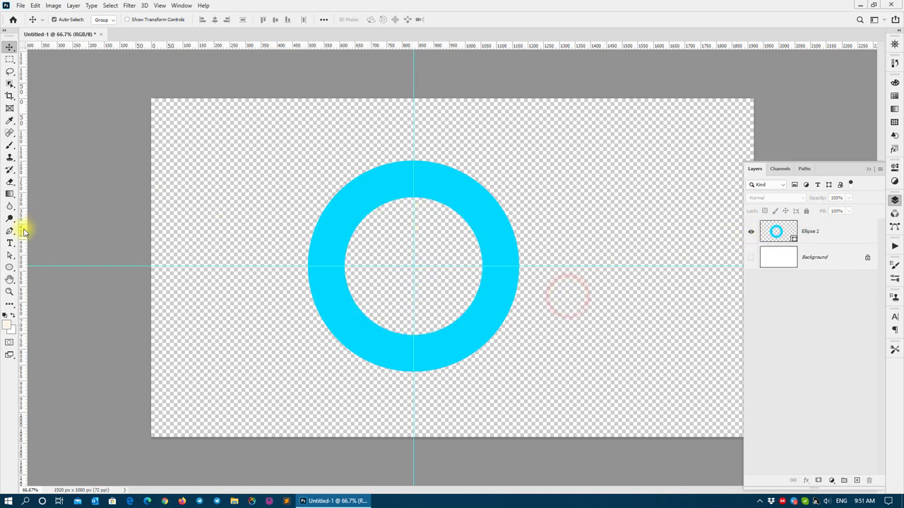
Draw a 504 × 502 px dark teal circle, Ellipse 3, from the ring's centre
{"action": "left_click", "coordinate": [9, 268]}
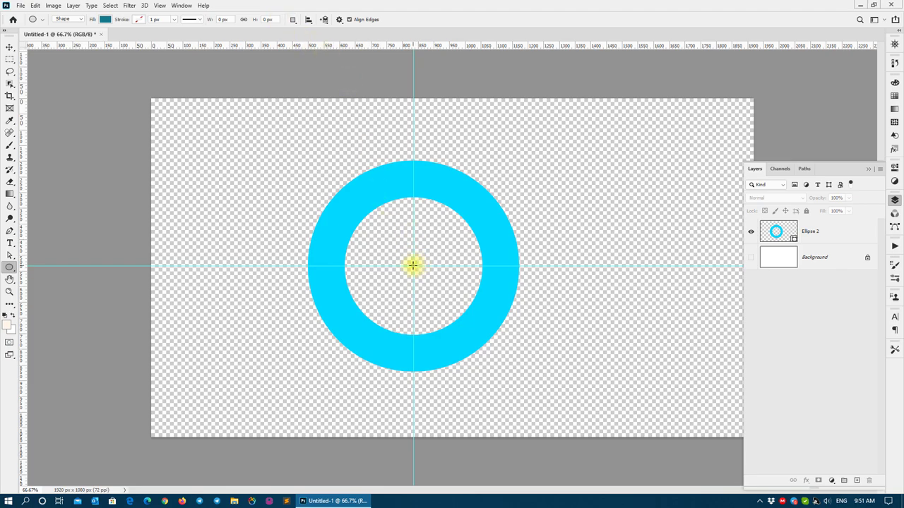
{"action": "left_click_drag", "start_coordinate": [413, 266], "coordinate": [435, 213]}
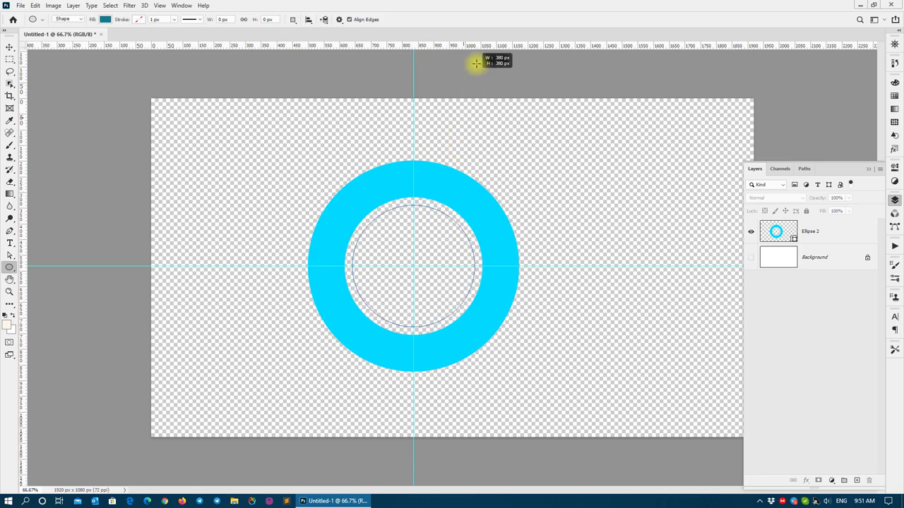
{"action": "mouse_move", "coordinate": [436, 213]}
{"action": "left_mouse_down"}
{"action": "mouse_move", "coordinate": [499, 3]}
{"action": "mouse_move", "coordinate": [492, 19]}
{"action": "left_mouse_up"}
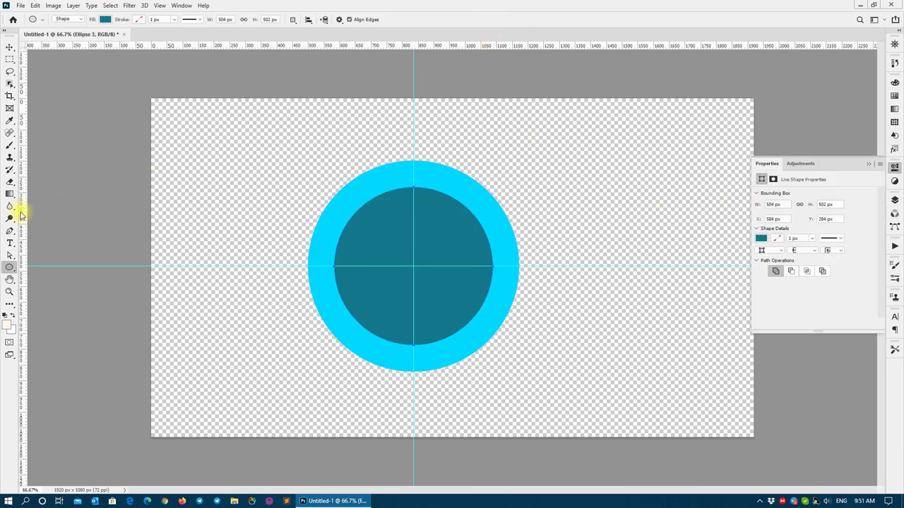
Type the 'Cambodia Kingdom of Wonder' title along the dark teal circle's upper edge
{"action": "left_click", "coordinate": [10, 243]}
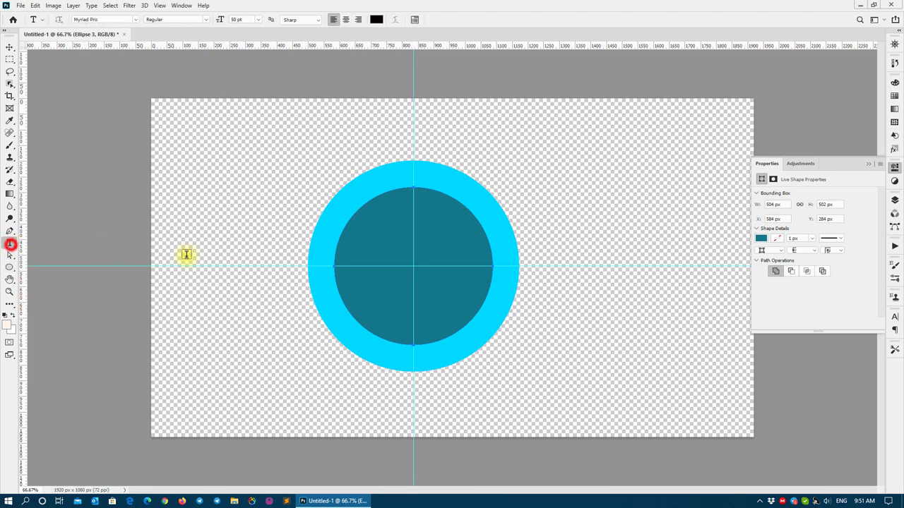
{"action": "left_click", "coordinate": [333, 266]}
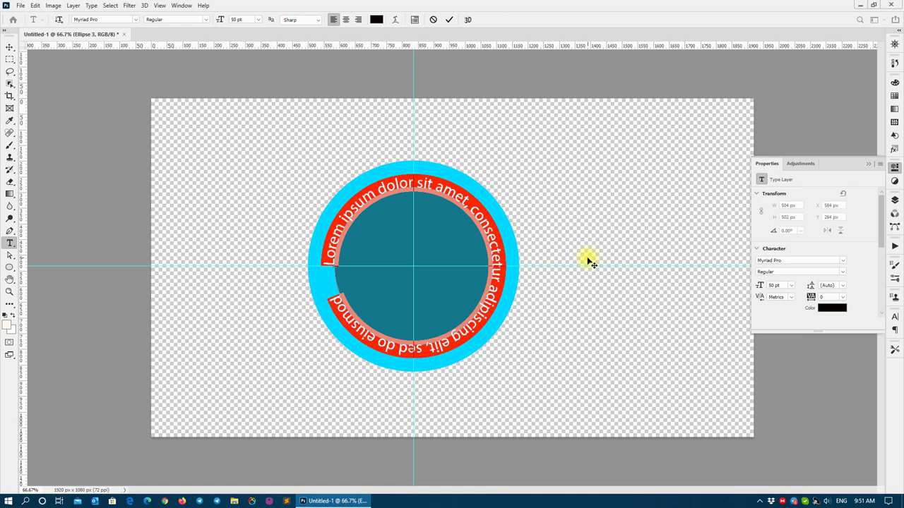
{"action": "type", "text": "Cambodia Kingdom of Wonder"}
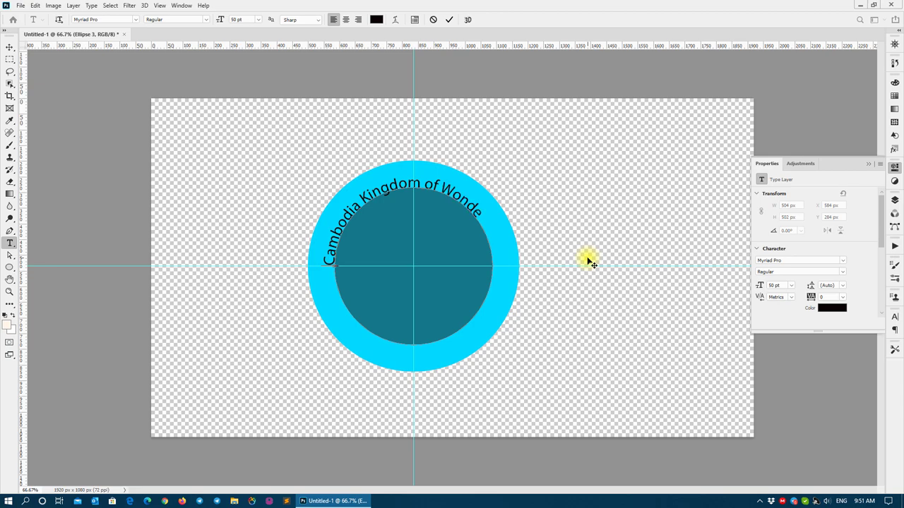
Rotate Ellipse 3 about 13° clockwise, hide it, and reopen the curved text for editing
{"action": "left_click", "coordinate": [8, 47]}
{"action": "key", "text": "F7"}
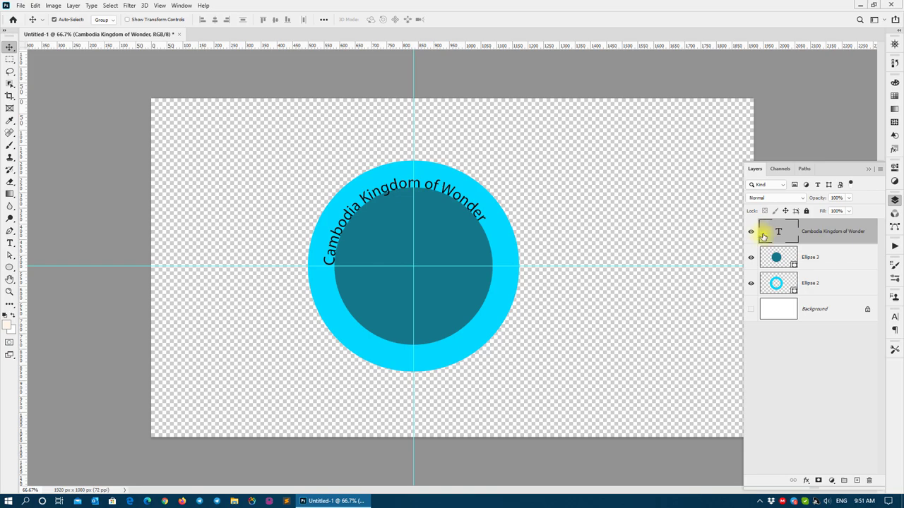
{"action": "left_click", "coordinate": [818, 260]}
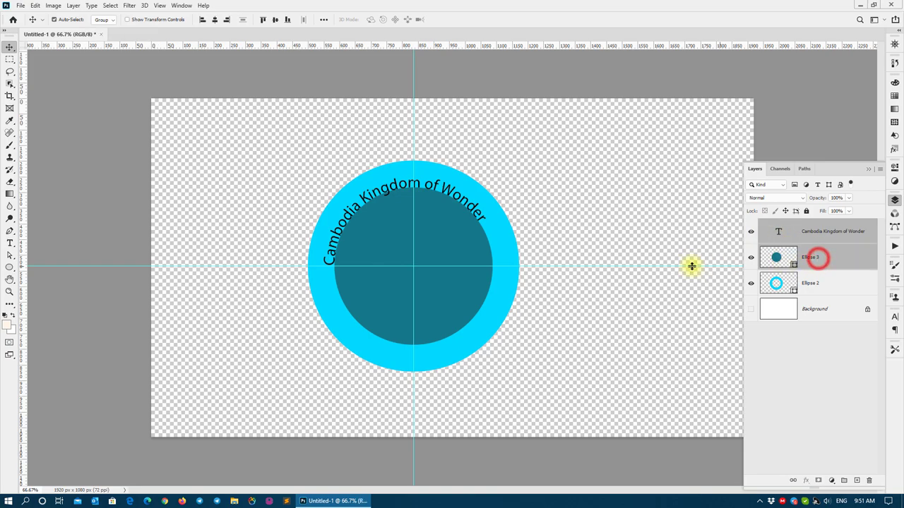
{"action": "key", "text": "ctrl+t"}
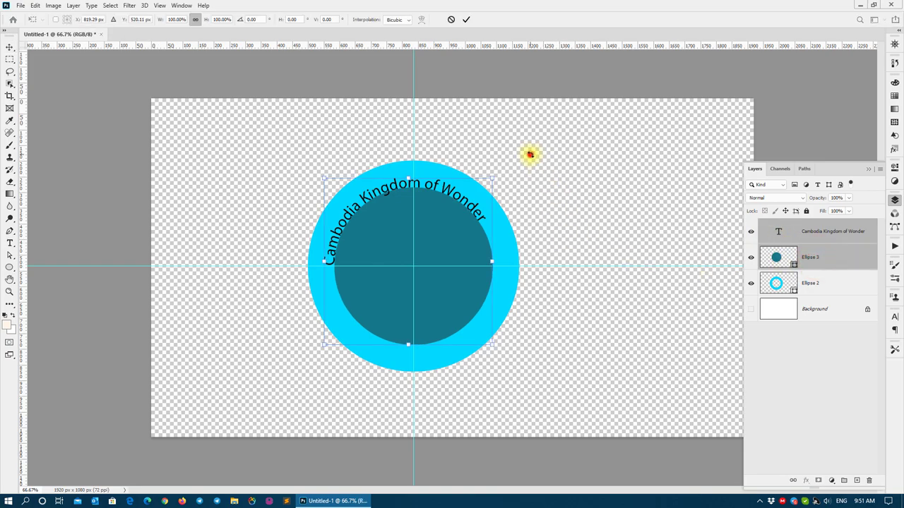
{"action": "left_click_drag", "start_coordinate": [529, 154], "coordinate": [559, 180]}
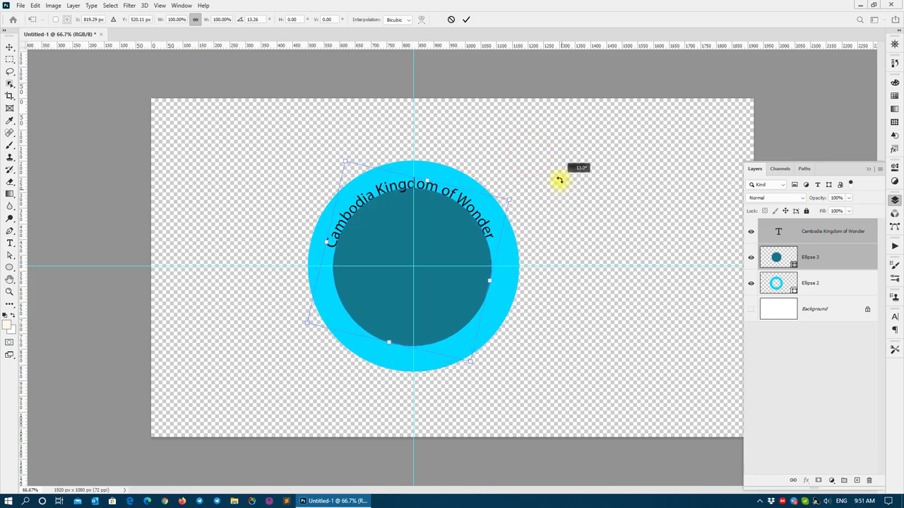
{"action": "key", "text": "Return"}
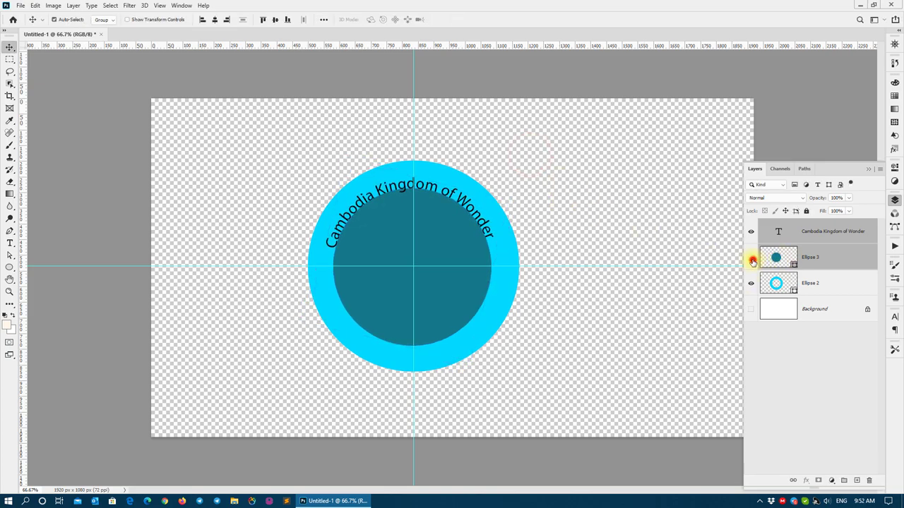
{"action": "left_click", "coordinate": [752, 260]}
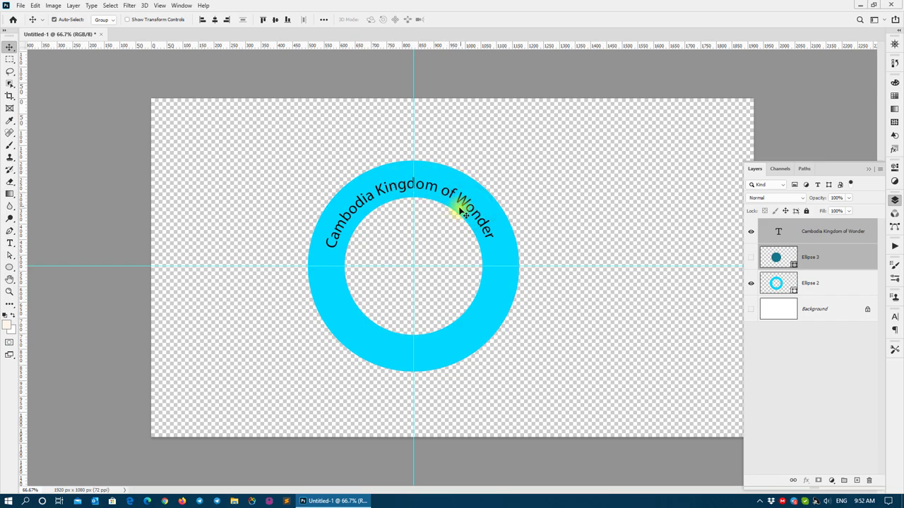
{"action": "double_click", "coordinate": [462, 210]}
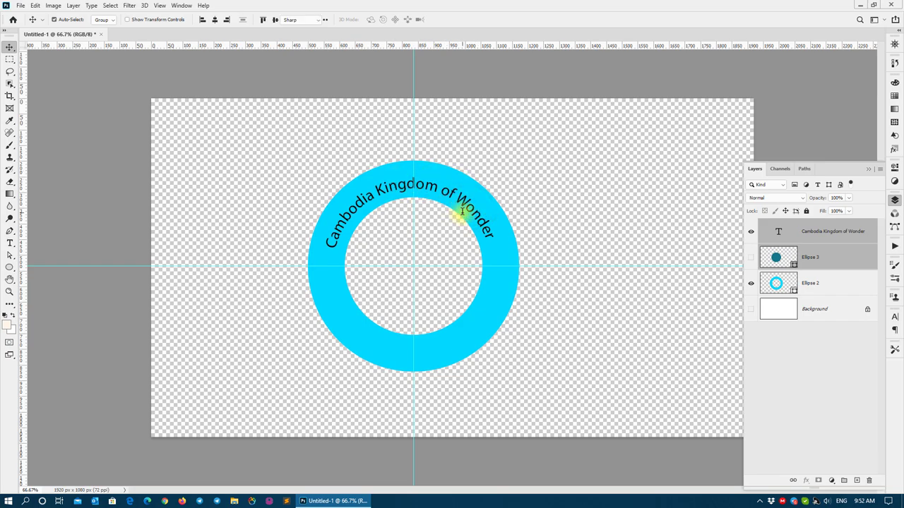
Enlarge the curved text to 64.37 pt and rotate it to sit centred atop the ring
{"action": "left_click", "coordinate": [891, 318]}
{"action": "left_click_drag", "start_coordinate": [790, 342], "coordinate": [796, 342]}
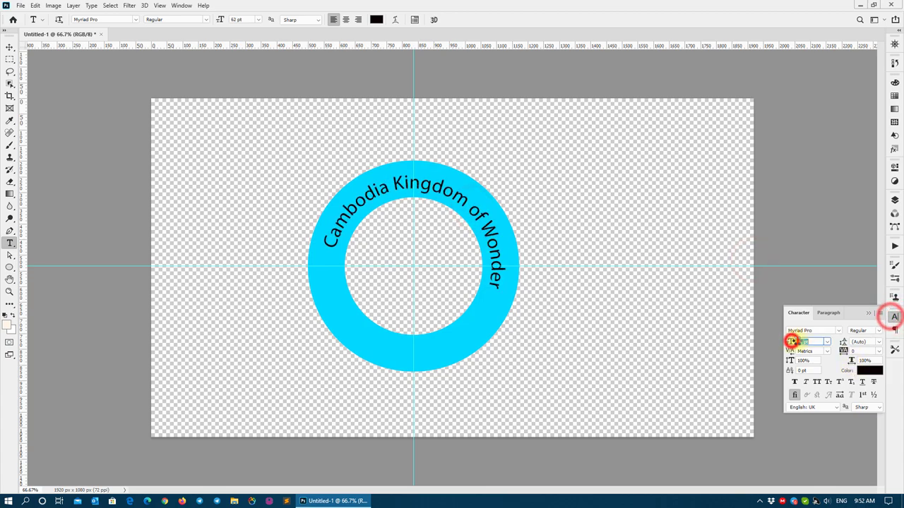
{"action": "key", "text": "ctrl+t"}
{"action": "left_click_drag", "start_coordinate": [557, 194], "coordinate": [555, 172]}
{"action": "left_click_drag", "start_coordinate": [545, 309], "coordinate": [586, 347]}
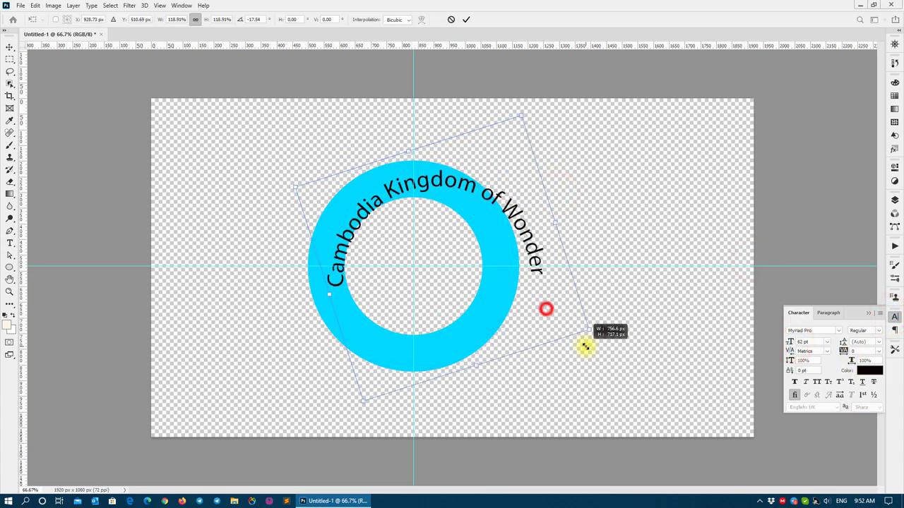
{"action": "left_click_drag", "start_coordinate": [470, 189], "coordinate": [453, 187]}
{"action": "left_click_drag", "start_coordinate": [501, 115], "coordinate": [468, 188]}
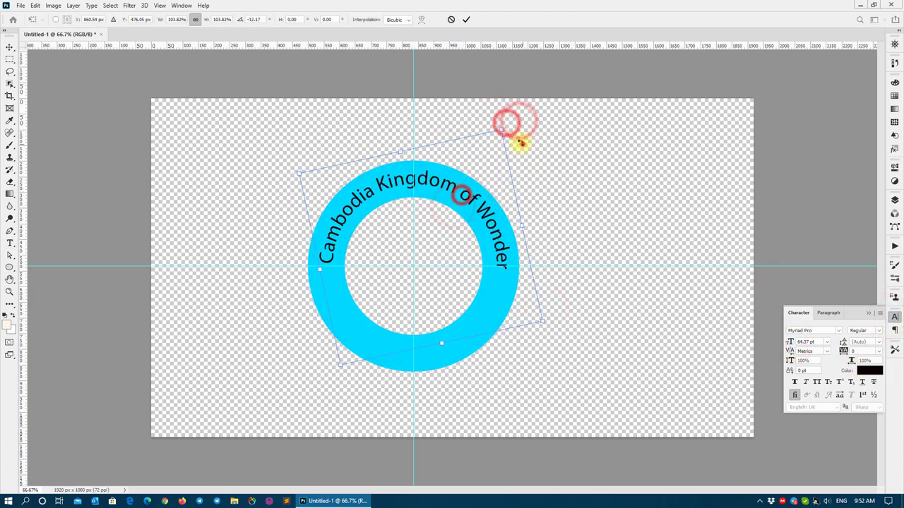
{"action": "left_click_drag", "start_coordinate": [523, 145], "coordinate": [538, 161]}
{"action": "key", "text": "Return"}
Make the curved text colour white
{"action": "left_click", "coordinate": [870, 371]}
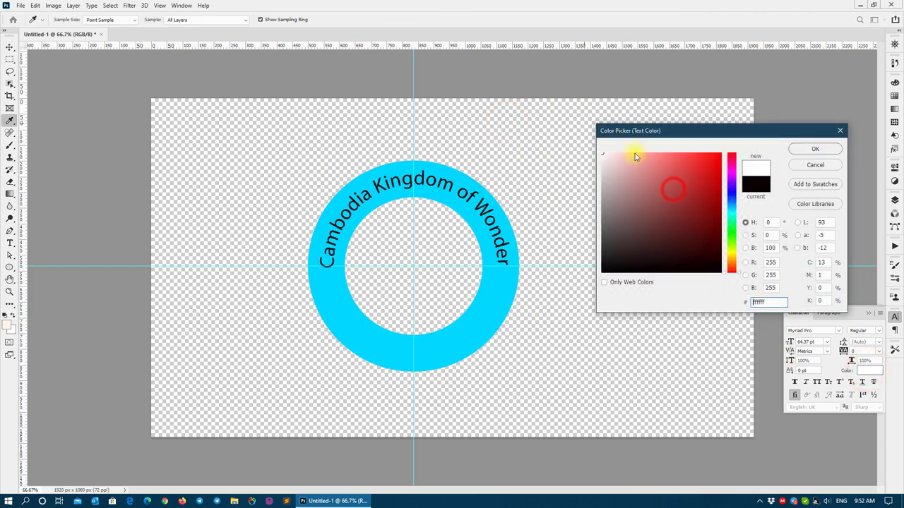
{"action": "left_click_drag", "start_coordinate": [635, 153], "coordinate": [601, 154]}
{"action": "left_click", "coordinate": [816, 150]}
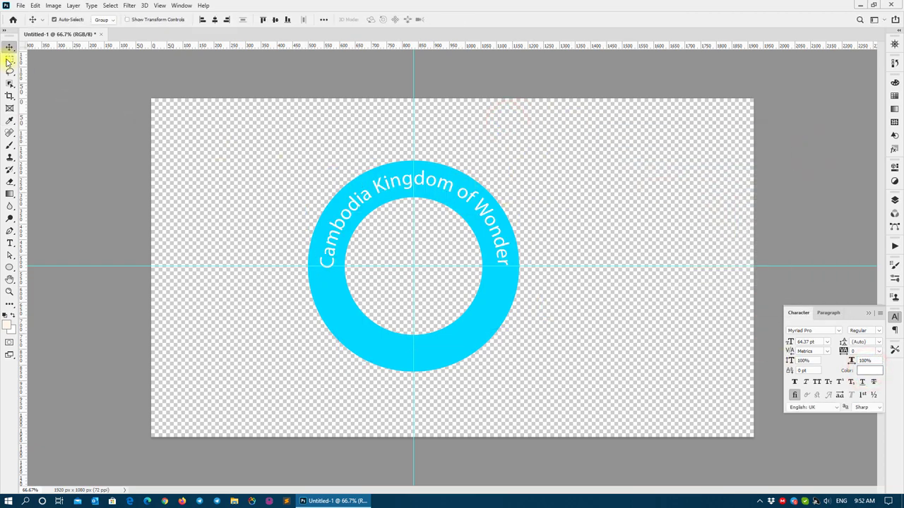
{"action": "left_click", "coordinate": [69, 115]}
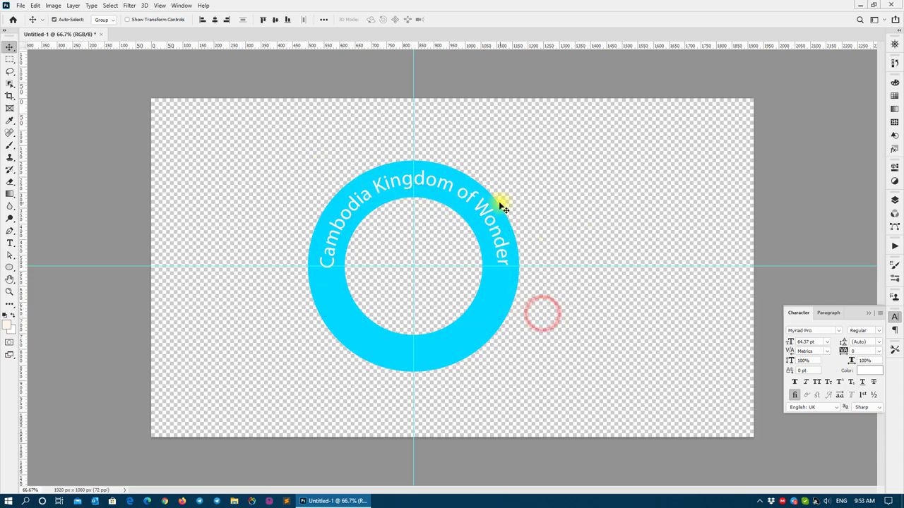
Move the ring to the upper left and draw a wavy Pen path below it
{"action": "left_click_drag", "start_coordinate": [475, 206], "coordinate": [355, 158]}
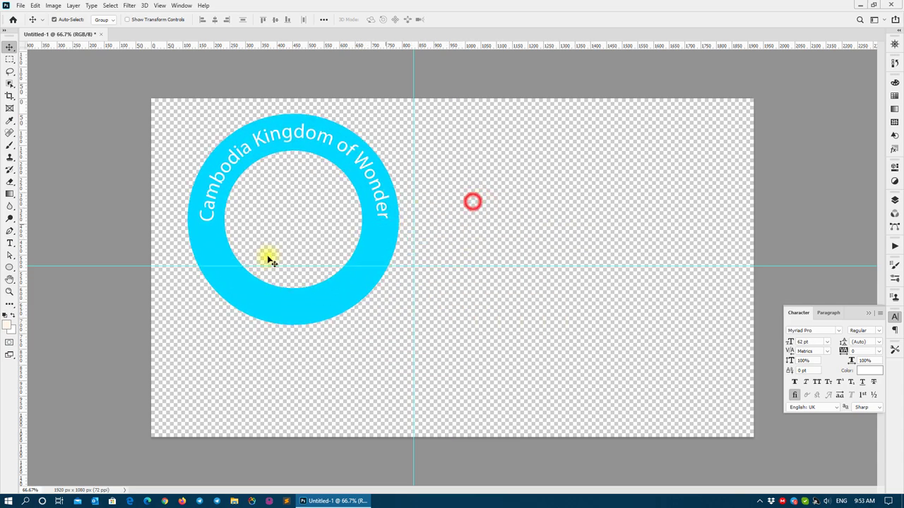
{"action": "left_click", "coordinate": [10, 232]}
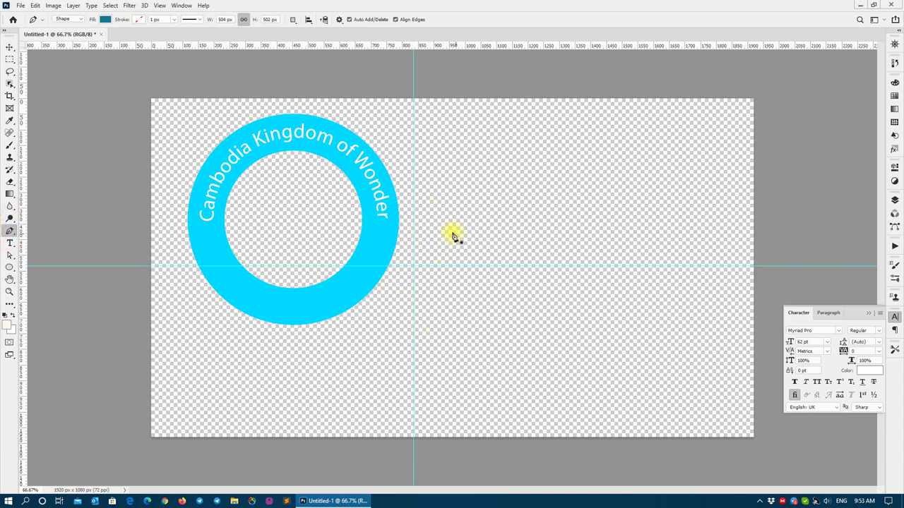
{"action": "key", "text": "alt+["}
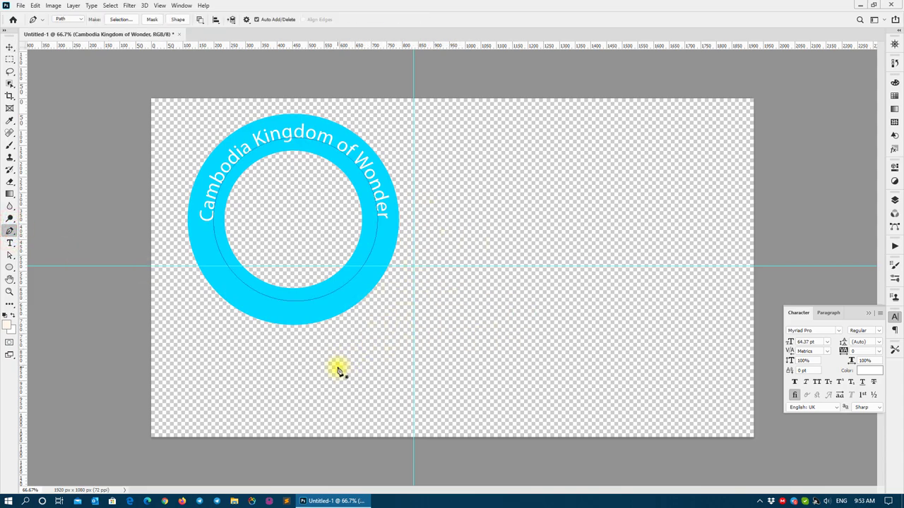
{"action": "left_click", "coordinate": [338, 367]}
{"action": "left_click_drag", "start_coordinate": [435, 317], "coordinate": [480, 312]}
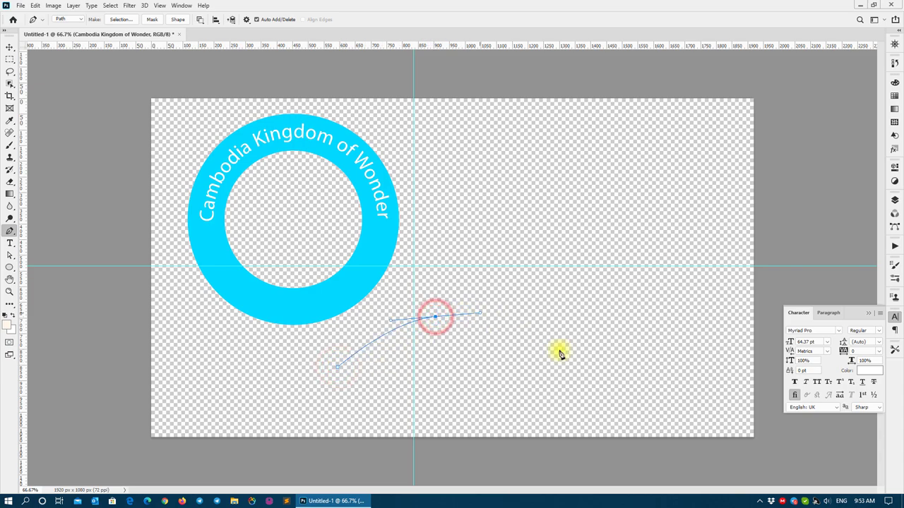
{"action": "left_click_drag", "start_coordinate": [597, 377], "coordinate": [661, 376]}
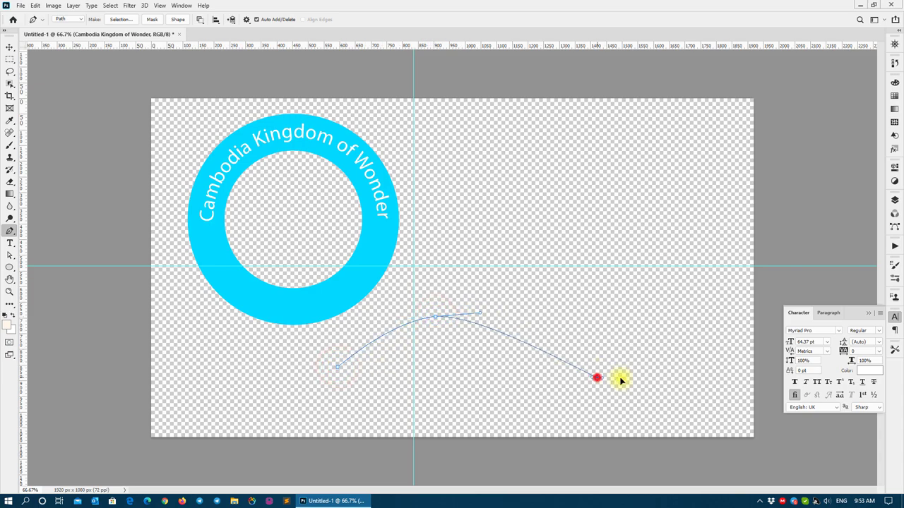
{"action": "left_click", "coordinate": [730, 291]}
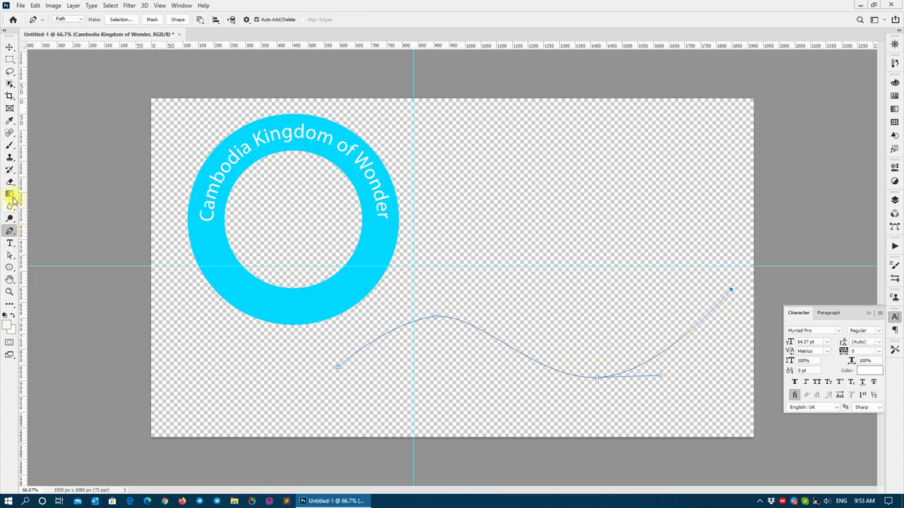
Place 62 pt Lorem ipsum text along the wave and start recolouring it black
{"action": "left_click", "coordinate": [12, 245]}
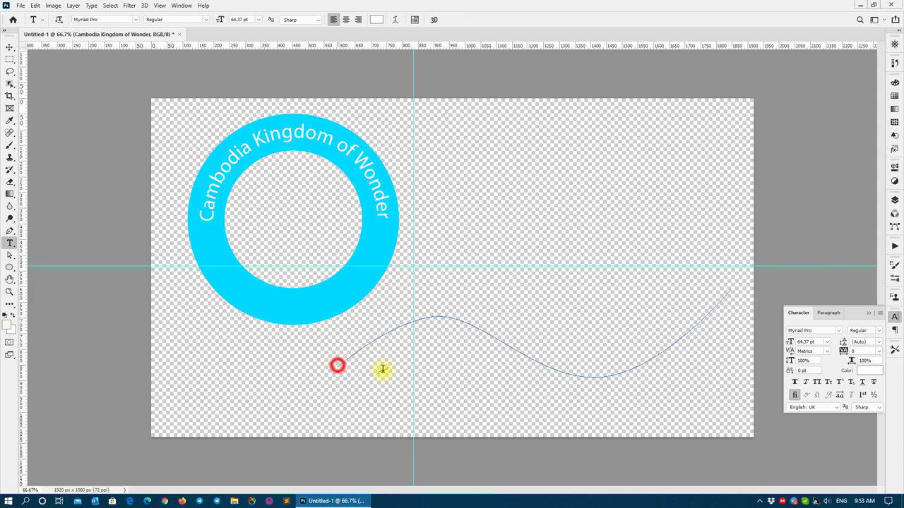
{"action": "left_click", "coordinate": [9, 45]}
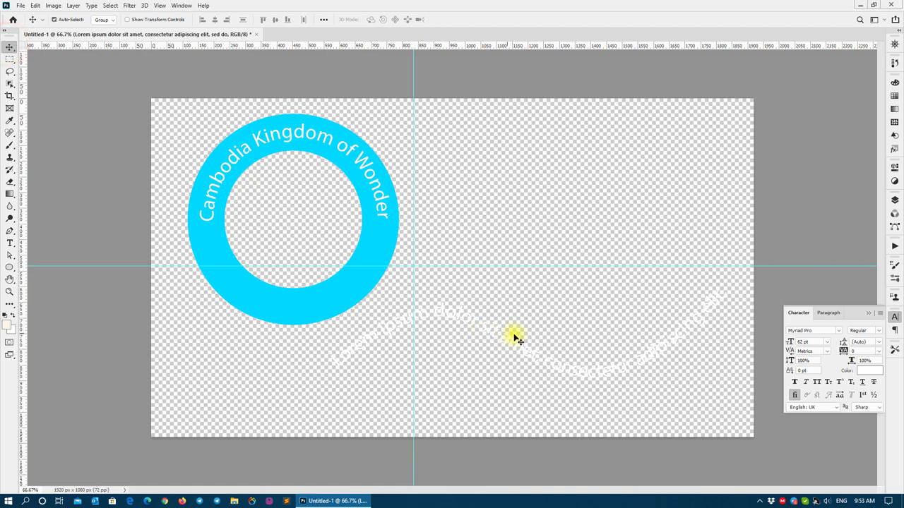
{"action": "left_click", "coordinate": [860, 373]}
{"action": "type", "text": "000000"}
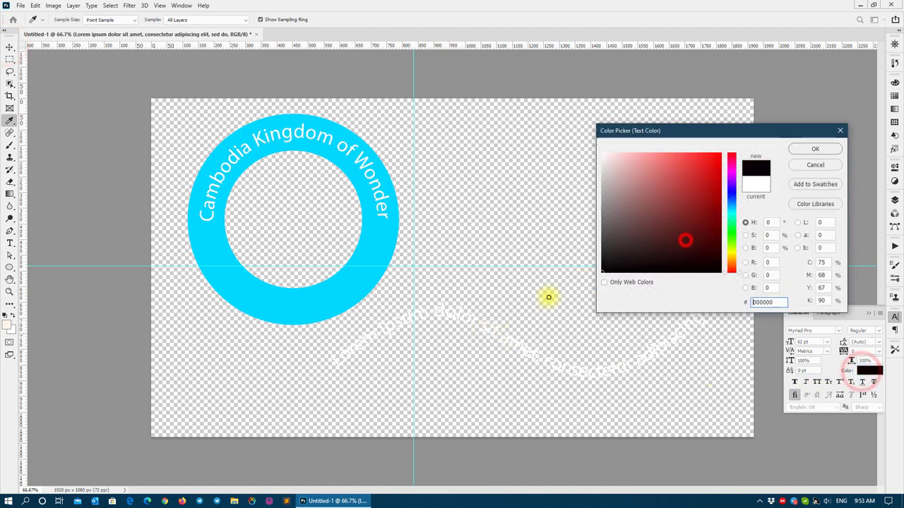
{"action": "left_click", "coordinate": [814, 149]}
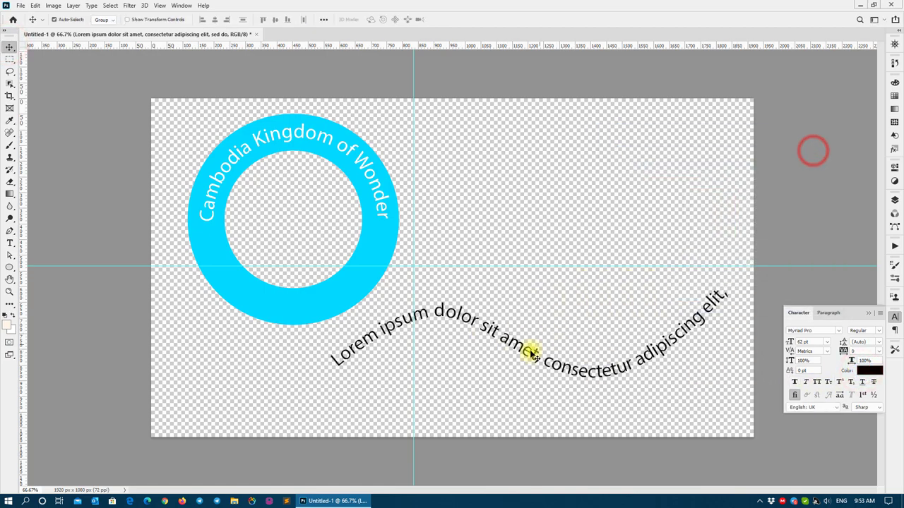
{"action": "mouse_move", "coordinate": [526, 353]}
{"action": "left_mouse_down"}
{"action": "mouse_move", "coordinate": [529, 236]}
{"action": "mouse_move", "coordinate": [429, 219]}
{"action": "mouse_move", "coordinate": [428, 401]}
{"action": "left_mouse_up"}
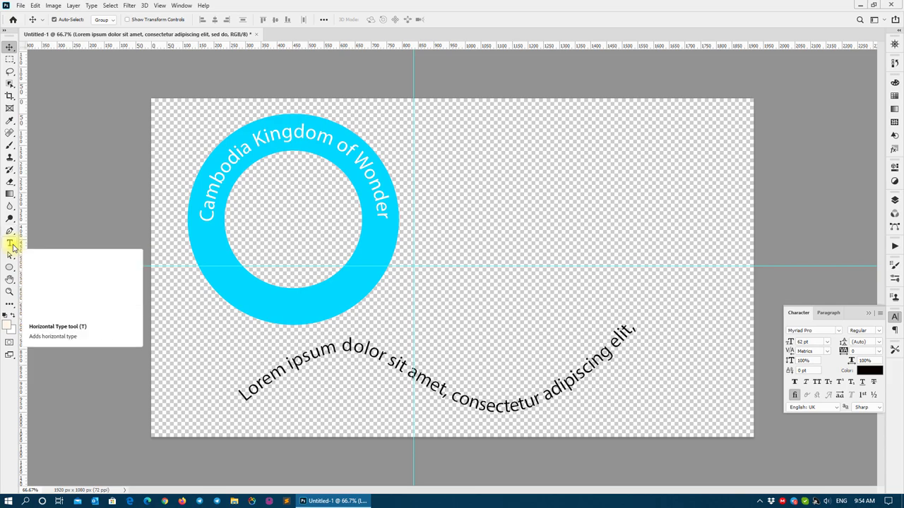
{"action": "left_click", "coordinate": [10, 270]}
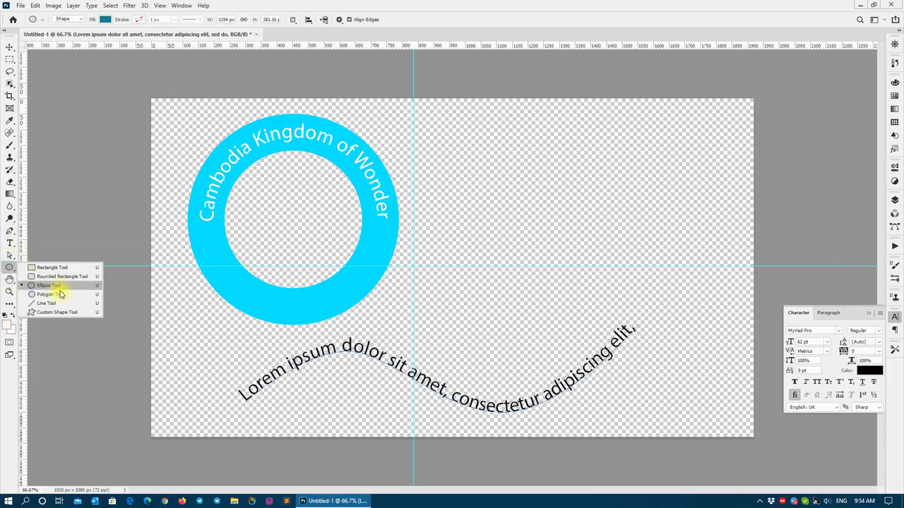
{"action": "left_click", "coordinate": [9, 269]}
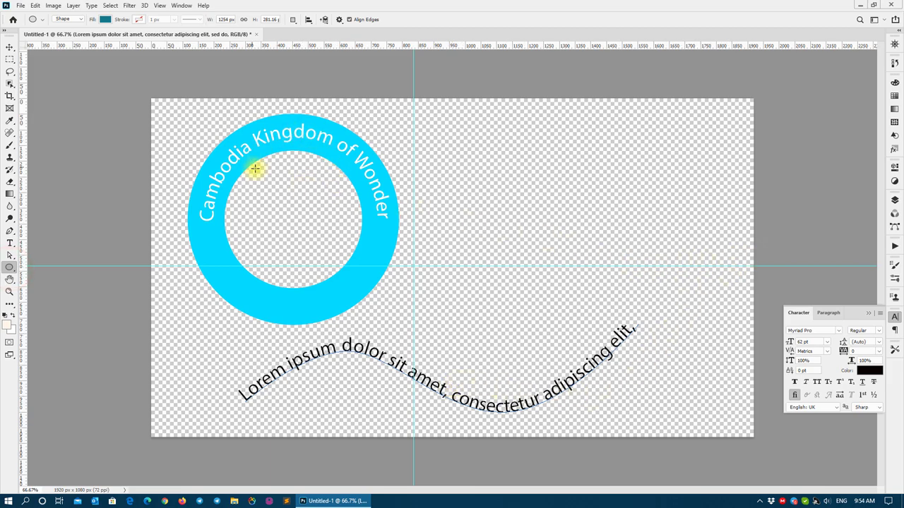
Delete the ring and curved text layers, then close the document without saving
{"action": "left_click", "coordinate": [10, 48]}
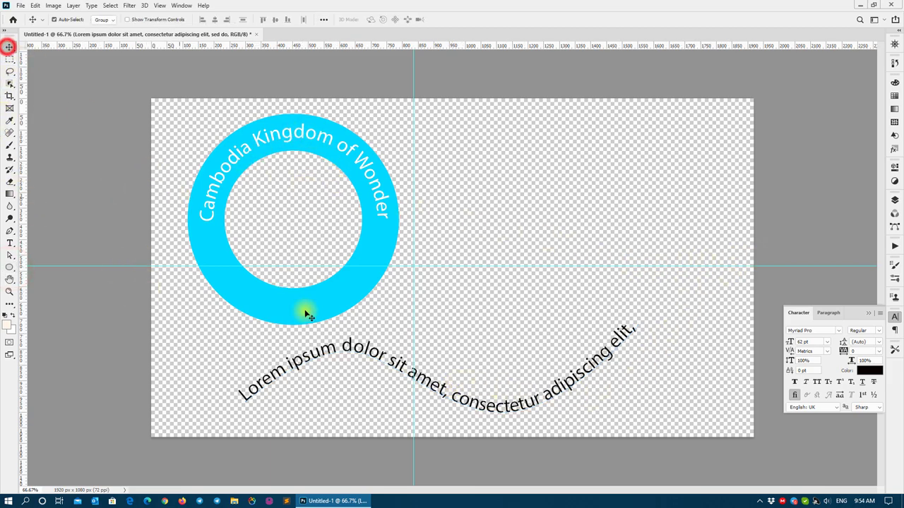
{"action": "mouse_move", "coordinate": [478, 415]}
{"action": "left_mouse_down"}
{"action": "mouse_move", "coordinate": [219, 150]}
{"action": "mouse_move", "coordinate": [192, 137]}
{"action": "left_mouse_up"}
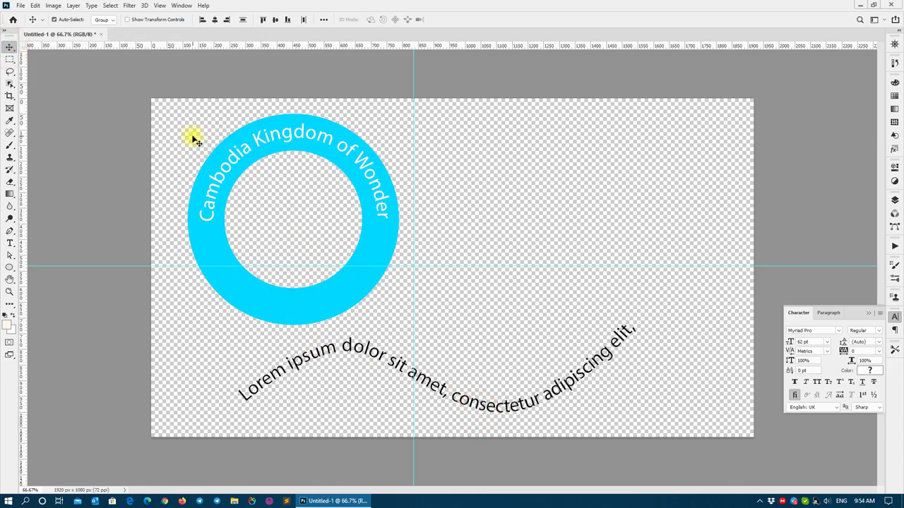
{"action": "key", "text": "Delete"}
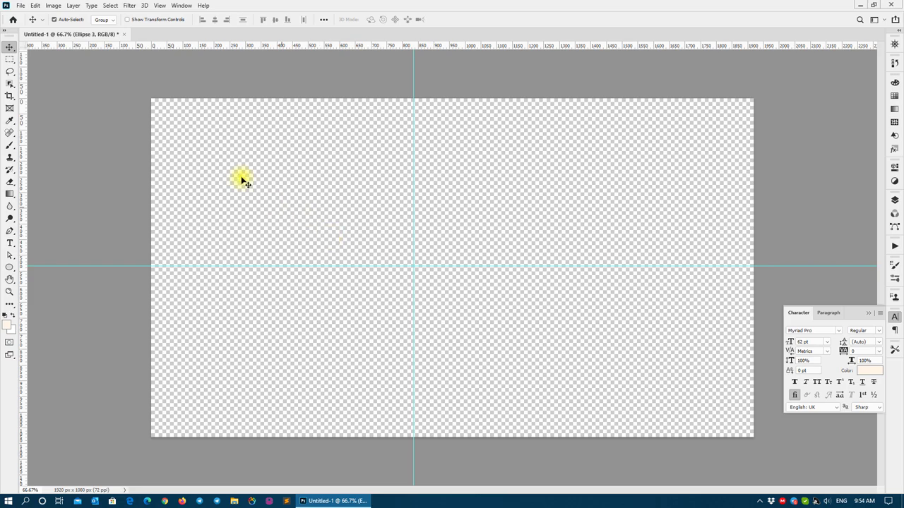
{"action": "left_click", "coordinate": [123, 34]}
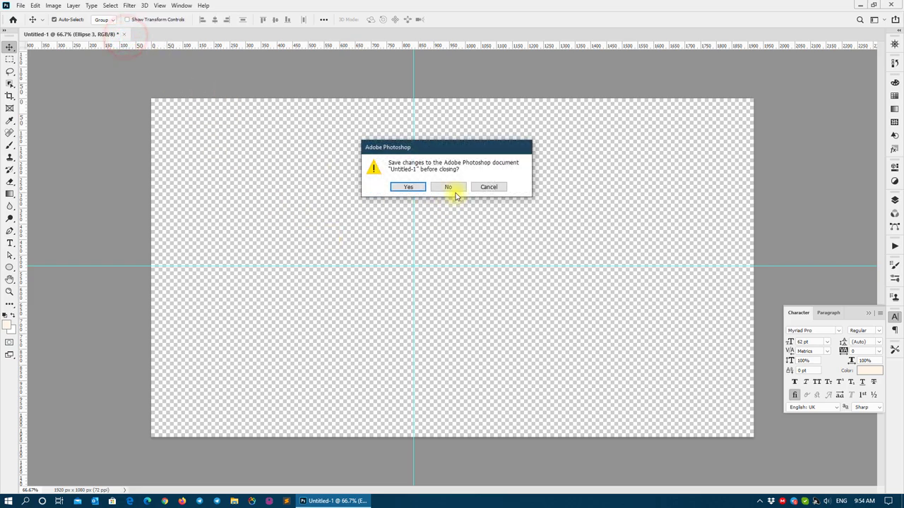
{"action": "left_click", "coordinate": [454, 190]}
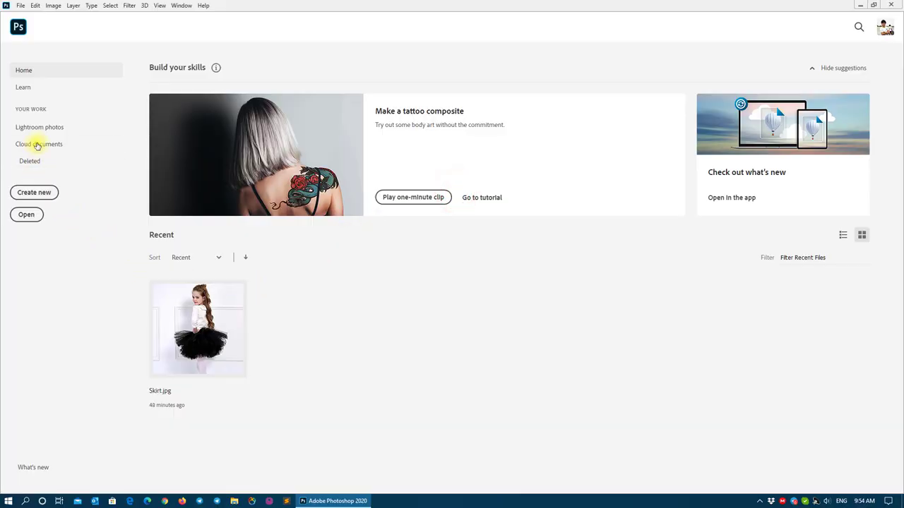
Open 'Chart using drawing' from the Home Work cloud documents folder
{"action": "left_click", "coordinate": [45, 144]}
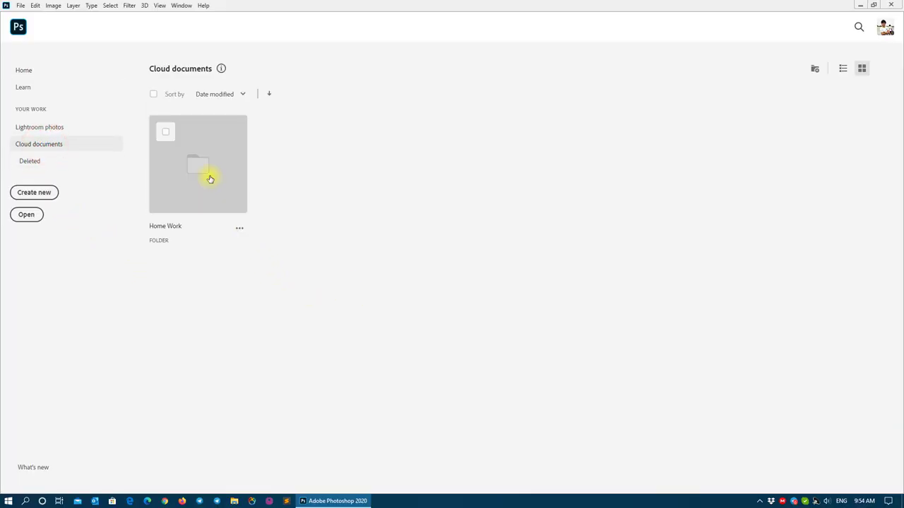
{"action": "left_click", "coordinate": [210, 177]}
{"action": "left_click", "coordinate": [204, 179]}
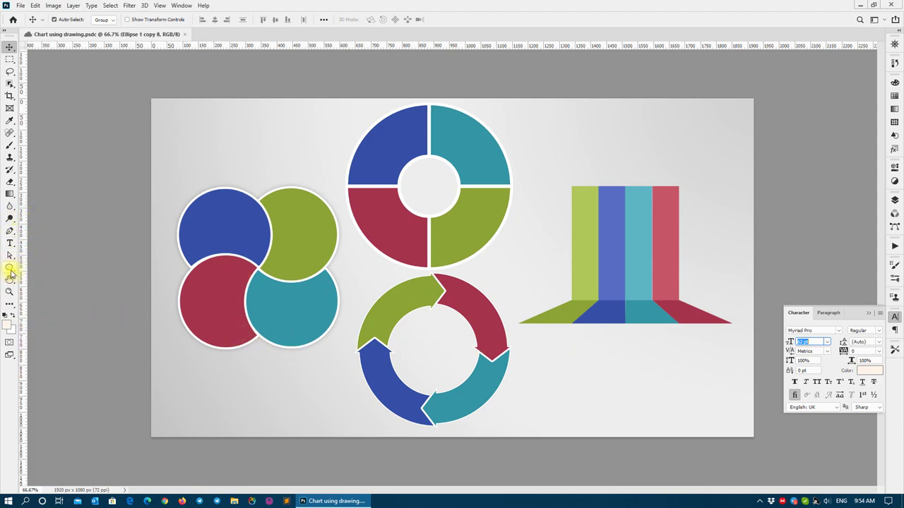
Drag the donut, arrow-cycle and four-circle charts around the reference document
{"action": "mouse_move", "coordinate": [470, 219]}
{"action": "left_mouse_down"}
{"action": "mouse_move", "coordinate": [478, 223]}
{"action": "mouse_move", "coordinate": [446, 223]}
{"action": "left_mouse_up"}
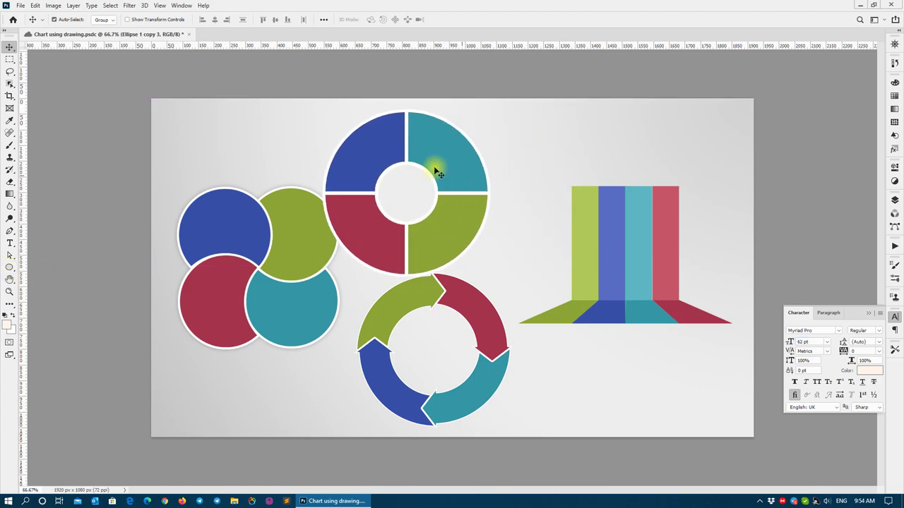
{"action": "left_click", "coordinate": [447, 153]}
{"action": "left_click_drag", "start_coordinate": [463, 308], "coordinate": [494, 282]}
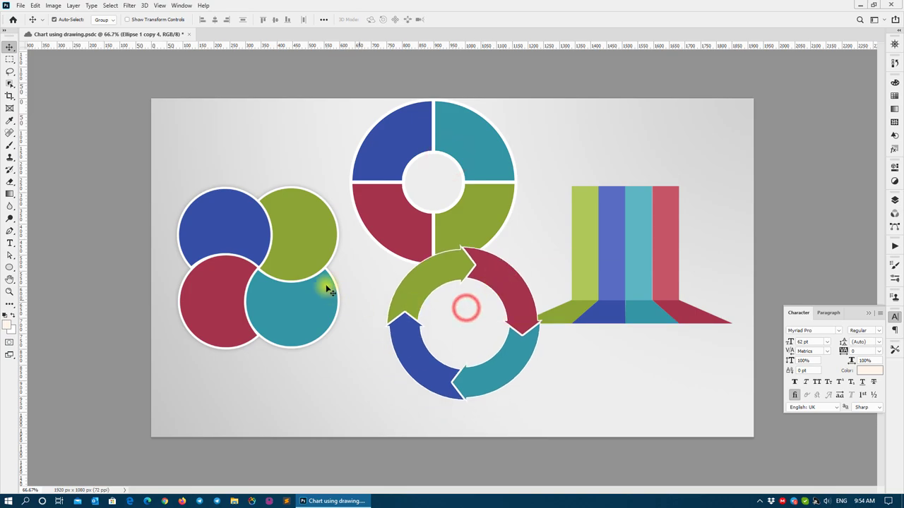
{"action": "left_click_drag", "start_coordinate": [305, 282], "coordinate": [304, 246]}
{"action": "left_click_drag", "start_coordinate": [516, 302], "coordinate": [491, 315]}
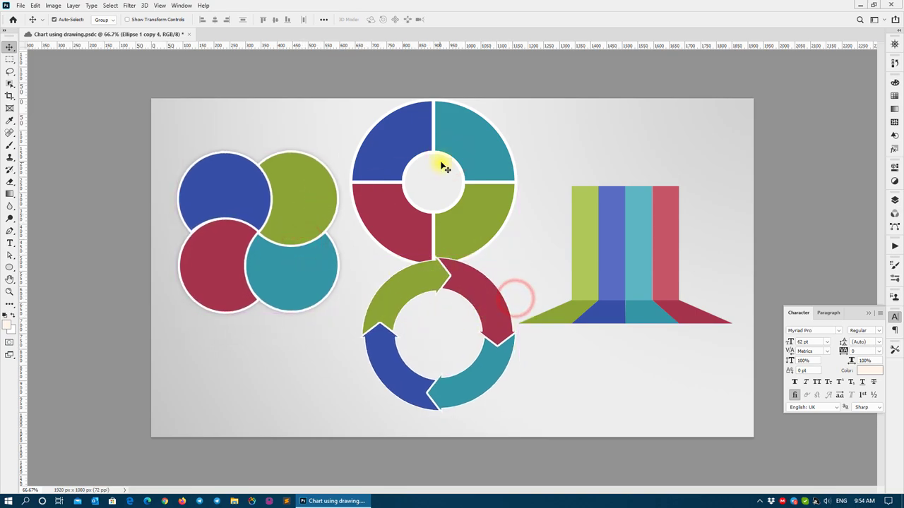
{"action": "left_click_drag", "start_coordinate": [386, 154], "coordinate": [386, 144]}
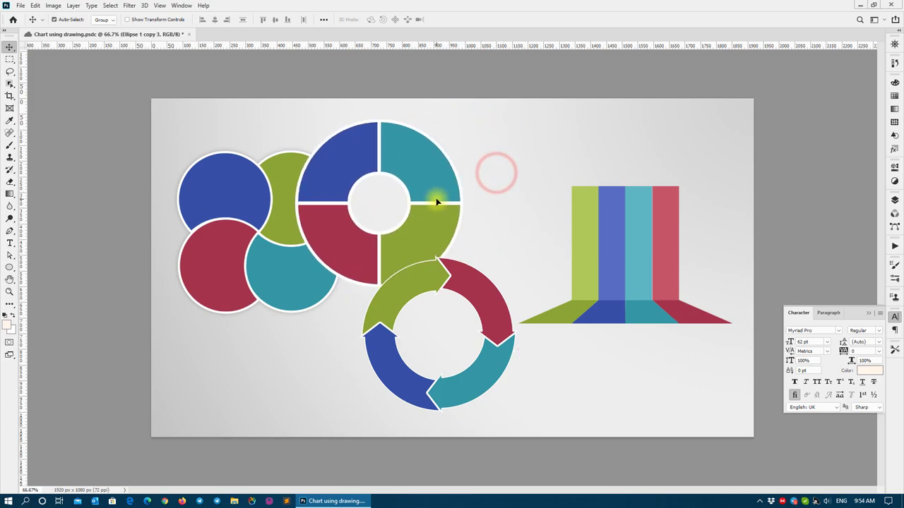
{"action": "left_click_drag", "start_coordinate": [497, 173], "coordinate": [492, 185]}
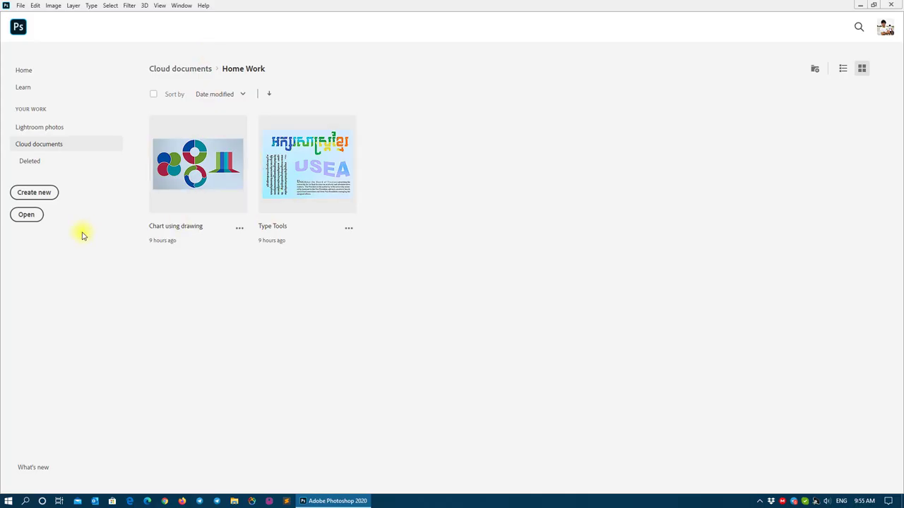
Create a new 1920 × 1080 px document and fit it on screen
{"action": "left_click", "coordinate": [45, 193]}
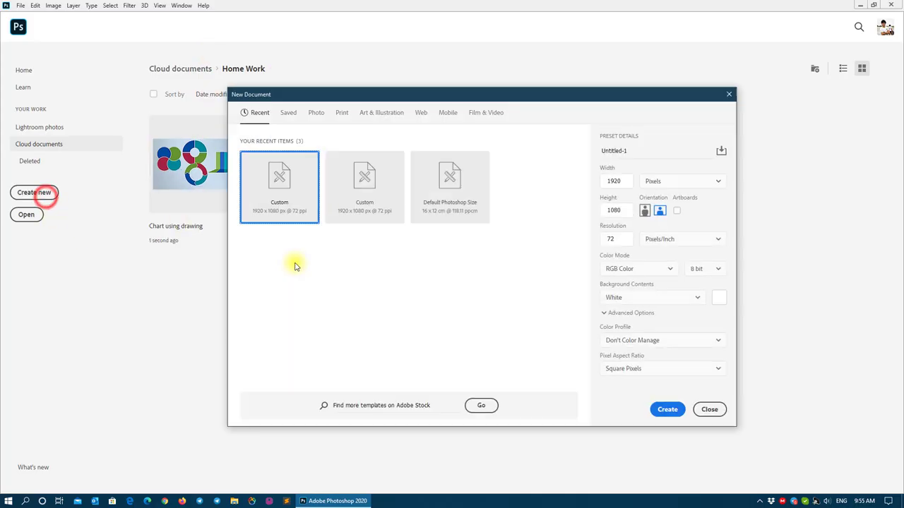
{"action": "left_click", "coordinate": [671, 410]}
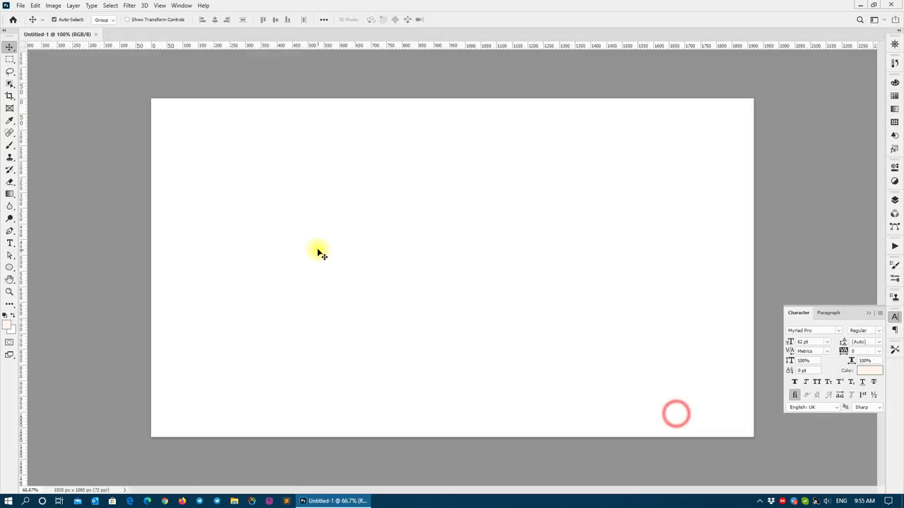
{"action": "key", "text": "z"}
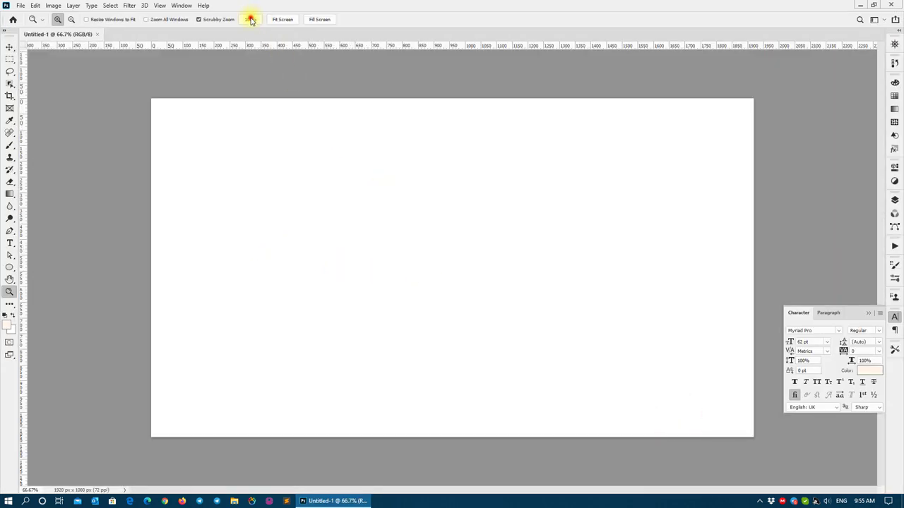
{"action": "left_click", "coordinate": [251, 19]}
{"action": "left_click", "coordinate": [11, 268]}
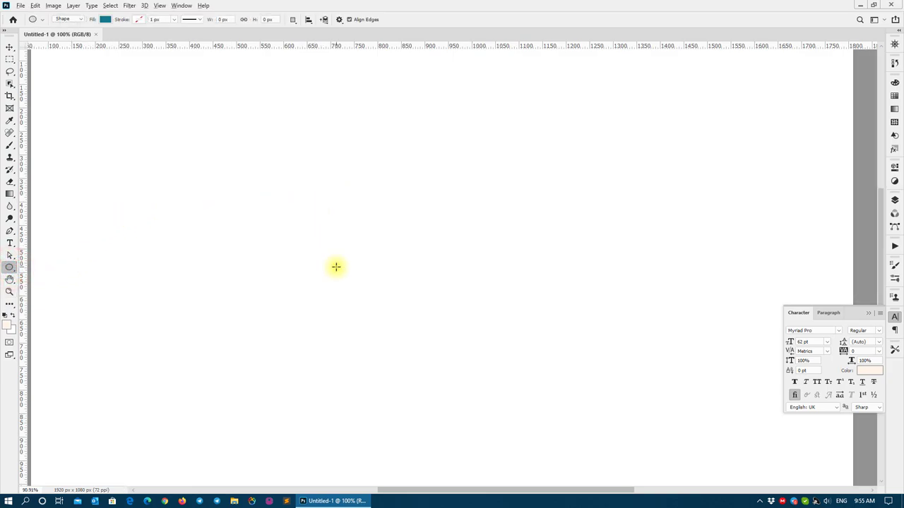
{"action": "key", "text": "ctrl+0"}
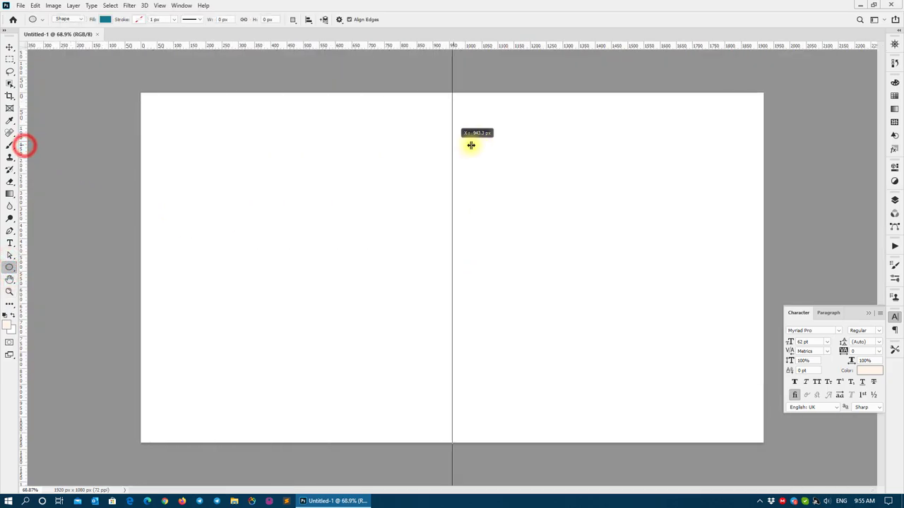
Add vertical and horizontal guides crossing at the canvas centre and zoom in there
{"action": "left_click_drag", "start_coordinate": [61, 151], "coordinate": [452, 145]}
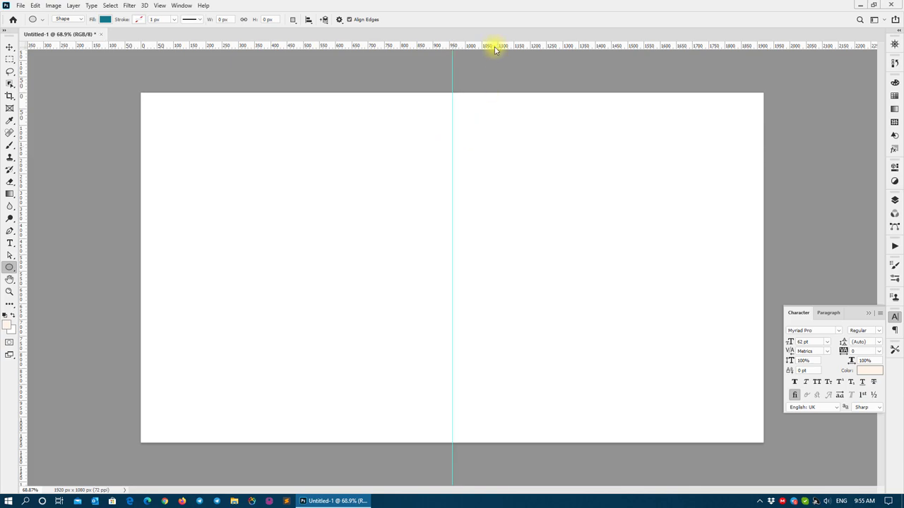
{"action": "left_click_drag", "start_coordinate": [495, 45], "coordinate": [479, 275]}
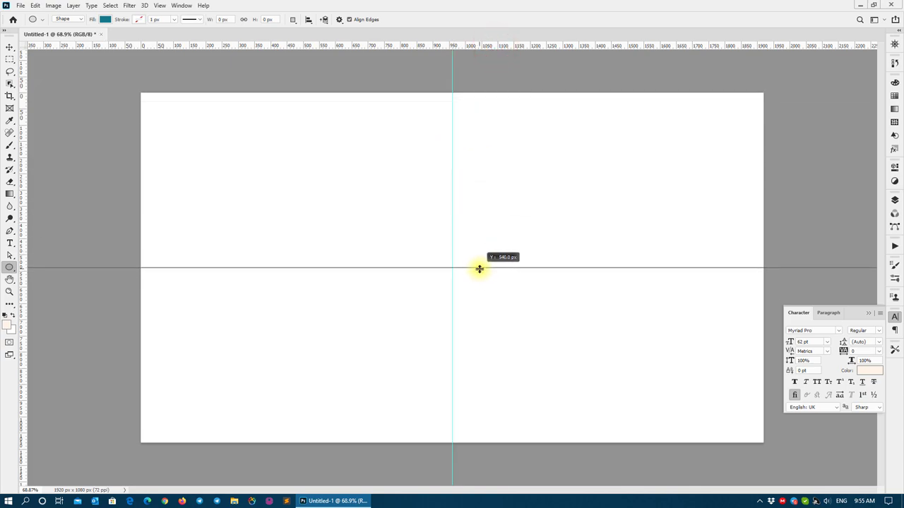
{"action": "left_click_drag", "start_coordinate": [479, 275], "coordinate": [481, 281]}
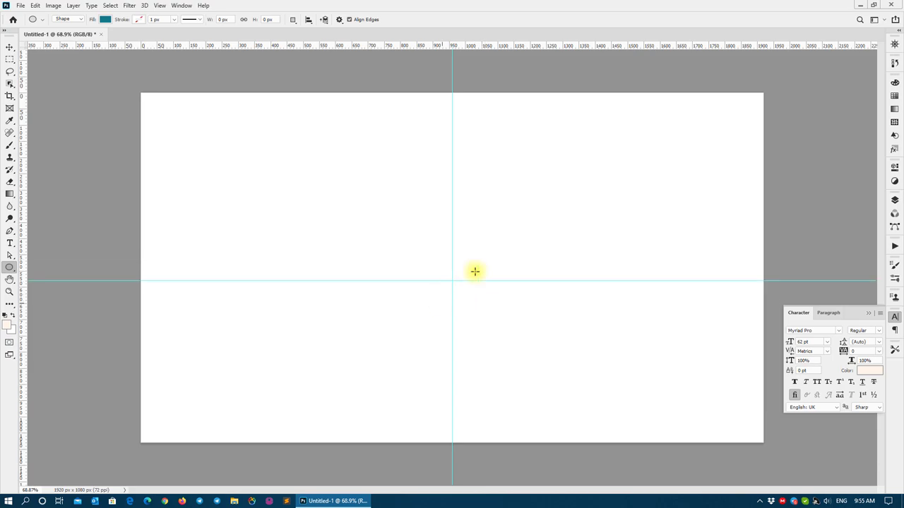
{"action": "key", "text": "z"}
{"action": "left_click", "coordinate": [452, 278]}
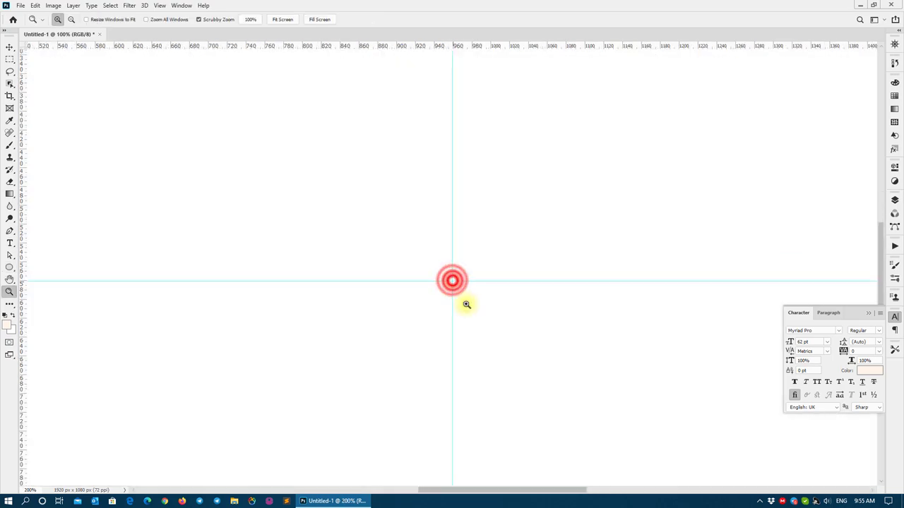
Zoom in on the guide intersection and draw a trial circle there with the Ellipse tool
{"action": "left_click", "coordinate": [464, 284]}
{"action": "left_click", "coordinate": [10, 267]}
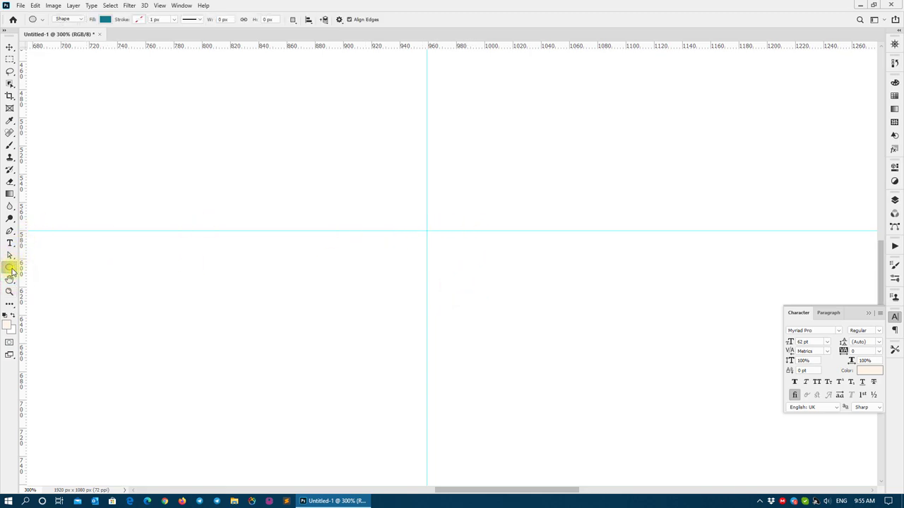
{"action": "right_click", "coordinate": [11, 272]}
{"action": "left_click", "coordinate": [50, 284]}
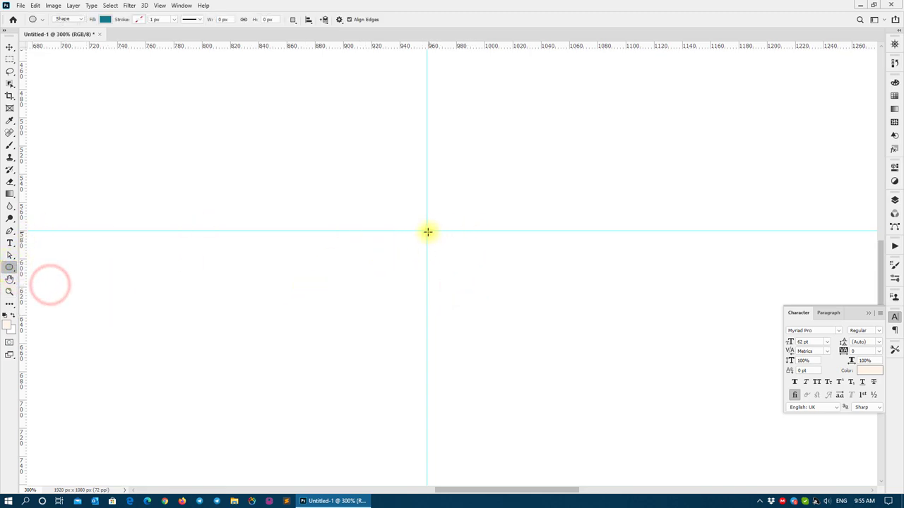
{"action": "mouse_move", "coordinate": [427, 230]}
{"action": "left_mouse_down"}
{"action": "mouse_move", "coordinate": [540, 110]}
{"action": "mouse_move", "coordinate": [598, 29]}
{"action": "mouse_move", "coordinate": [428, 438]}
{"action": "left_mouse_up"}
{"action": "scroll", "coordinate": [505, 305], "scroll_direction": "down", "scroll_amount": 3}
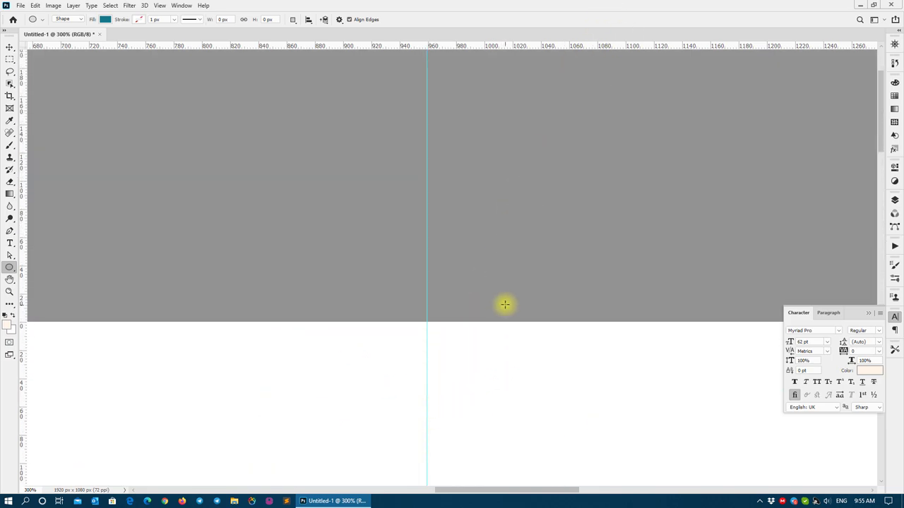
{"action": "scroll", "coordinate": [505, 304], "scroll_direction": "down", "scroll_amount": 2}
{"action": "scroll", "coordinate": [505, 304], "scroll_direction": "down", "scroll_amount": 2}
{"action": "scroll", "coordinate": [505, 304], "scroll_direction": "down", "scroll_amount": 2}
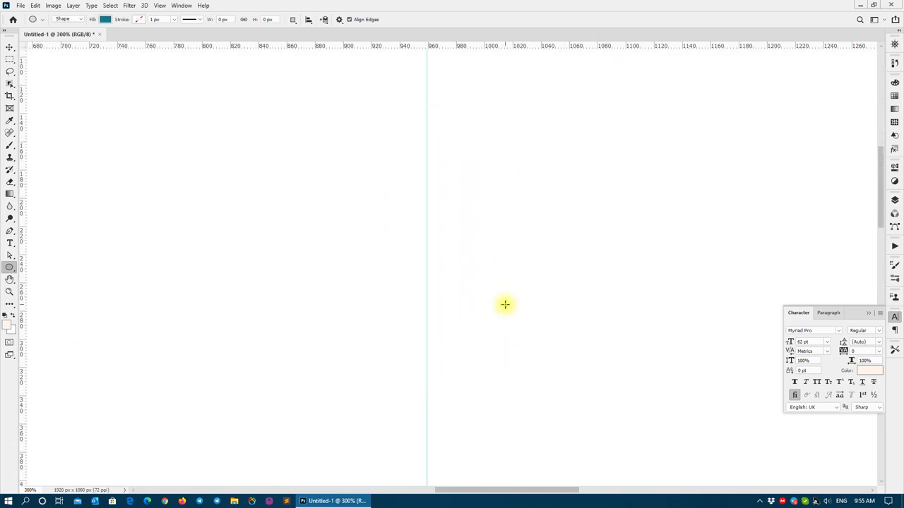
{"action": "scroll", "coordinate": [505, 304], "scroll_direction": "down", "scroll_amount": 2}
{"action": "scroll", "coordinate": [505, 305], "scroll_direction": "down", "scroll_amount": 2}
{"action": "scroll", "coordinate": [505, 305], "scroll_direction": "down", "scroll_amount": 3}
{"action": "scroll", "coordinate": [501, 305], "scroll_direction": "down", "scroll_amount": 5}
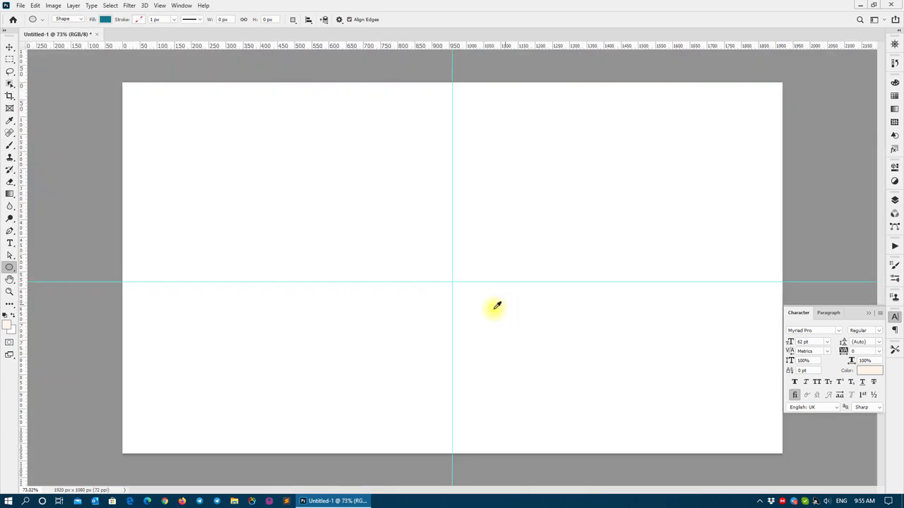
{"action": "scroll", "coordinate": [493, 307], "scroll_direction": "up", "scroll_amount": 4}
Redraw the shape as a teal 714 × 714 px circle centred on the guides
{"action": "key", "text": "ctrl+z"}
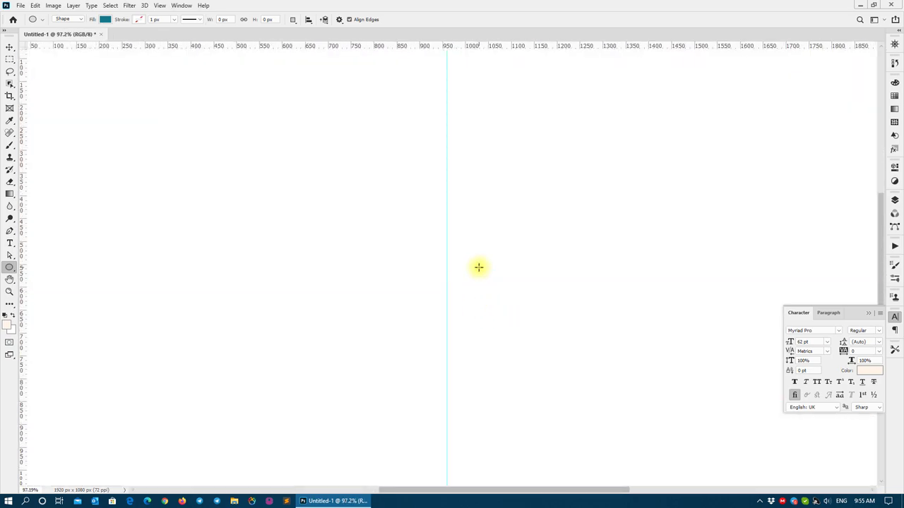
{"action": "key", "text": "F7"}
{"action": "key", "text": "ctrl+shift+z"}
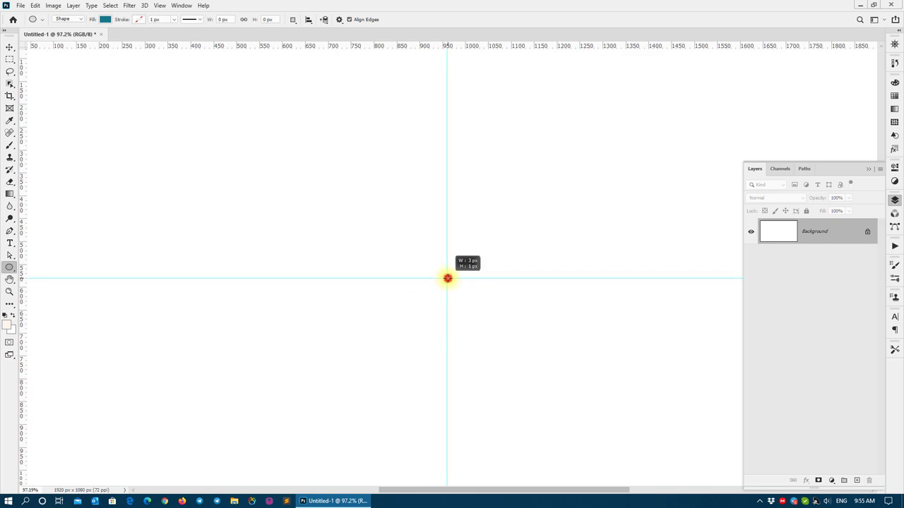
{"action": "left_click_drag", "start_coordinate": [448, 279], "coordinate": [610, 107]}
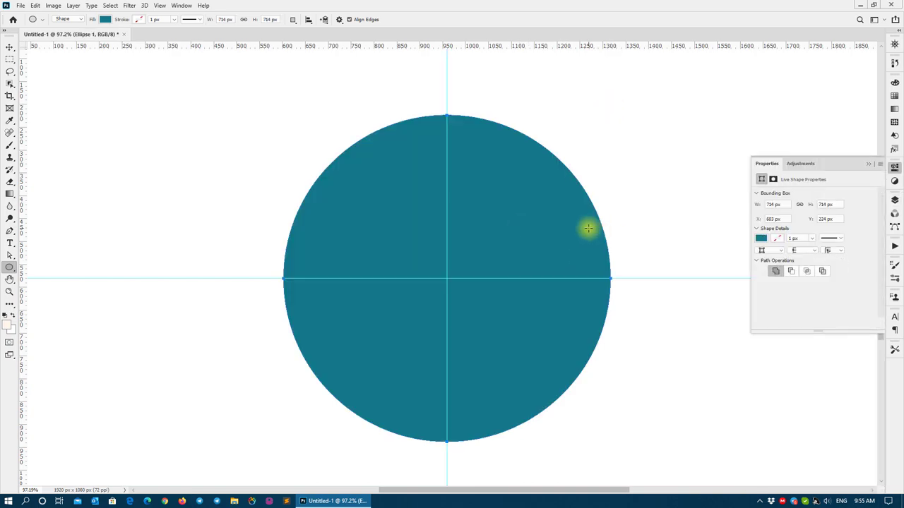
Nudge the circle with the Move tool, then bring up the Open dialog at Pictures
{"action": "key", "text": "v"}
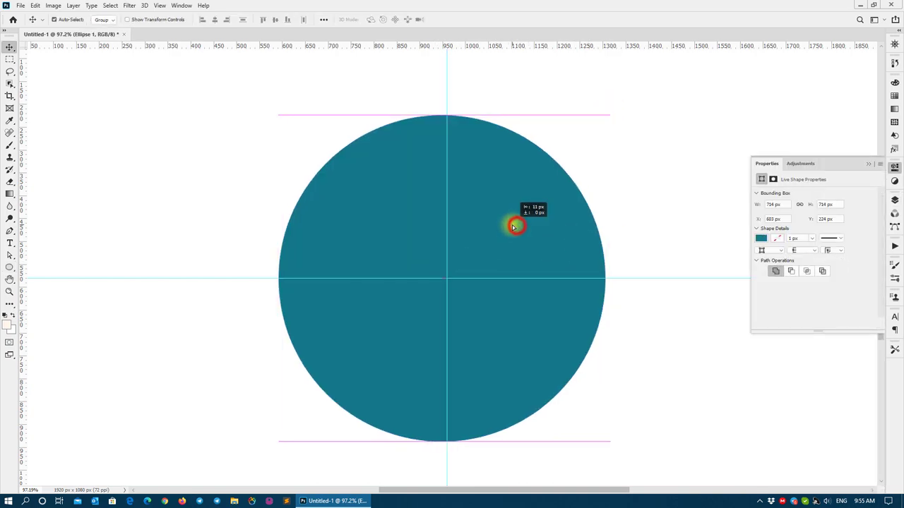
{"action": "left_click_drag", "start_coordinate": [517, 228], "coordinate": [514, 224]}
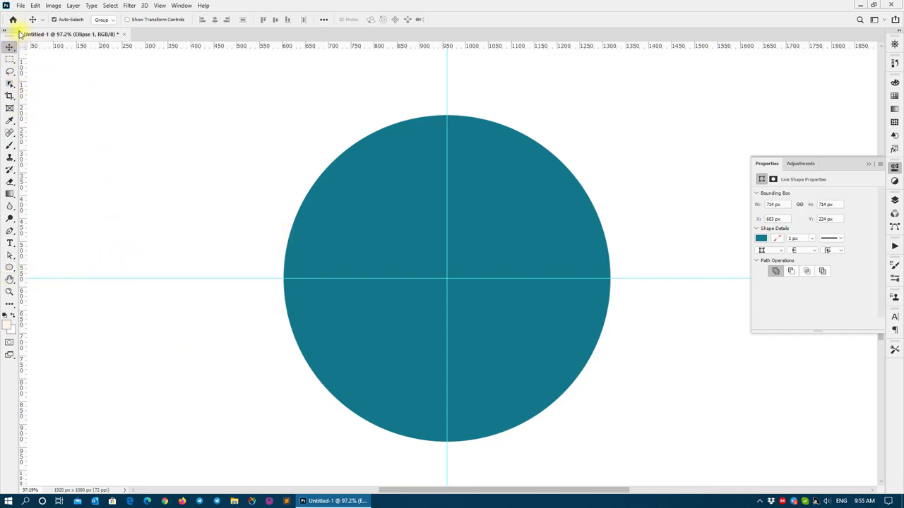
{"action": "key", "text": "ctrl+o"}
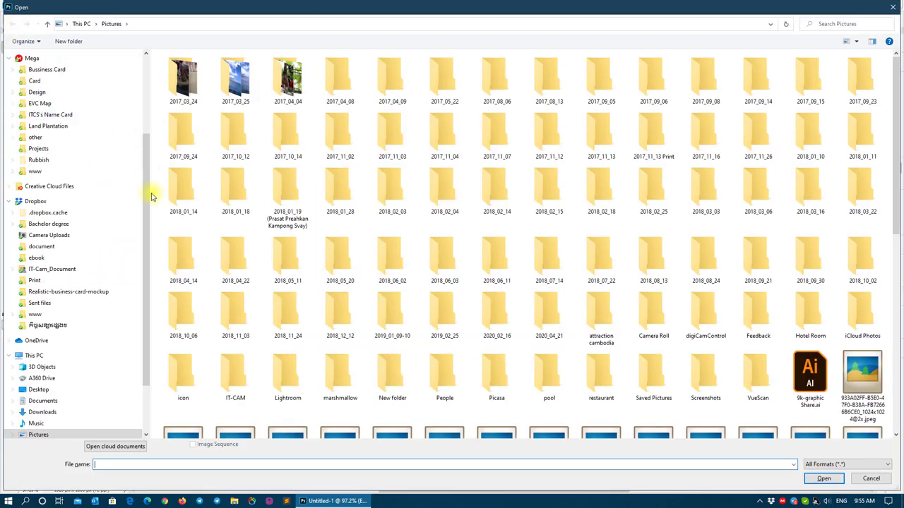
Open the Chart using drawing.psdc reference file from the Home screen
{"action": "key", "text": "Escape"}
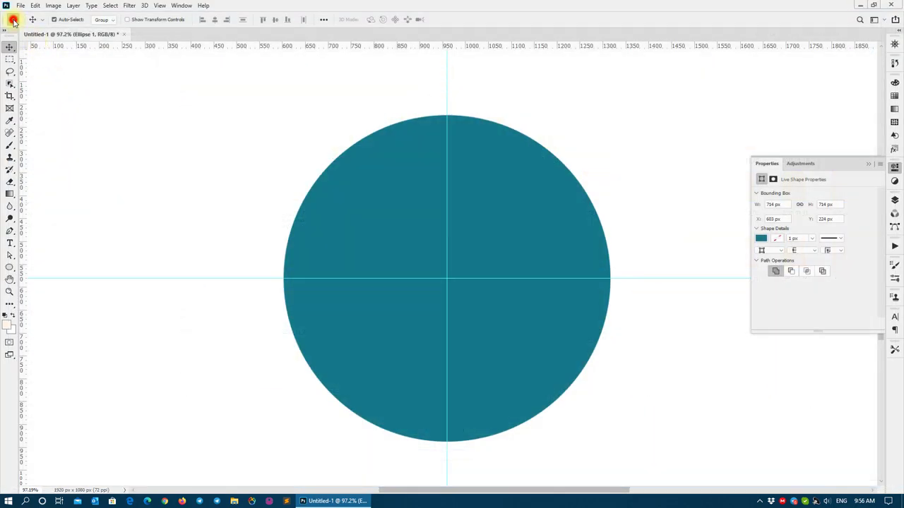
{"action": "left_click", "coordinate": [13, 19]}
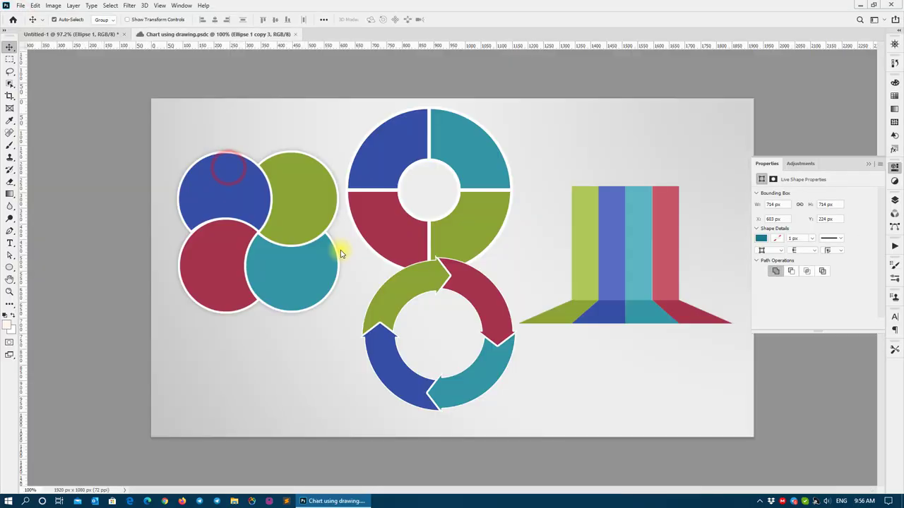
{"action": "left_click", "coordinate": [228, 168]}
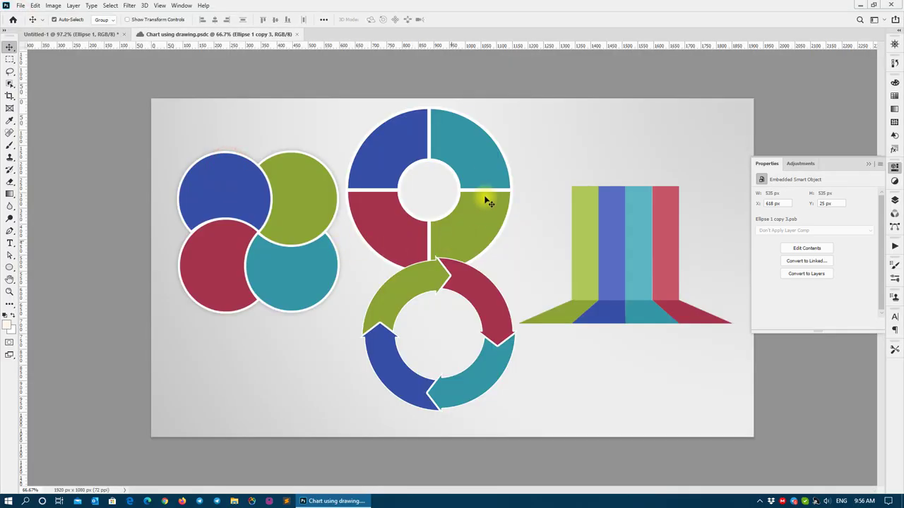
{"action": "left_click_drag", "start_coordinate": [456, 137], "coordinate": [486, 132]}
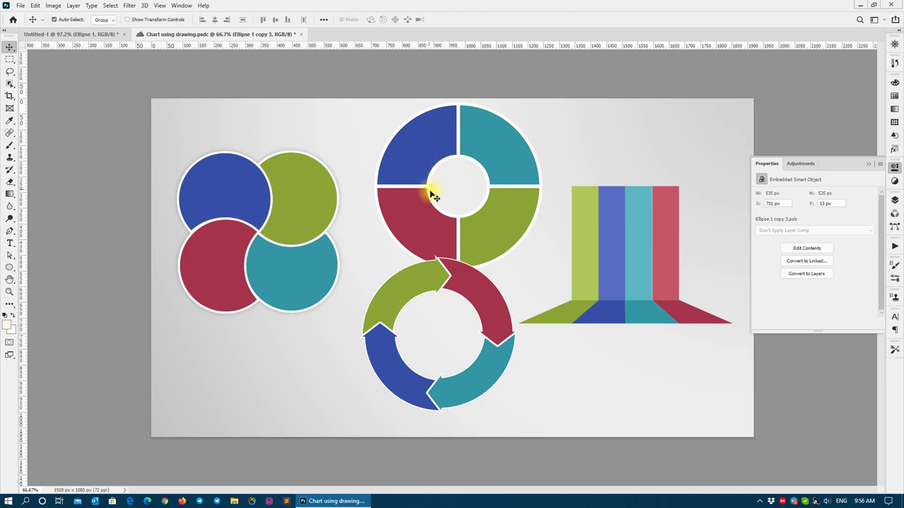
Hide the reference's Background layer, shift its arrow graphic left, and return to Untitled-1
{"action": "key", "text": "F7"}
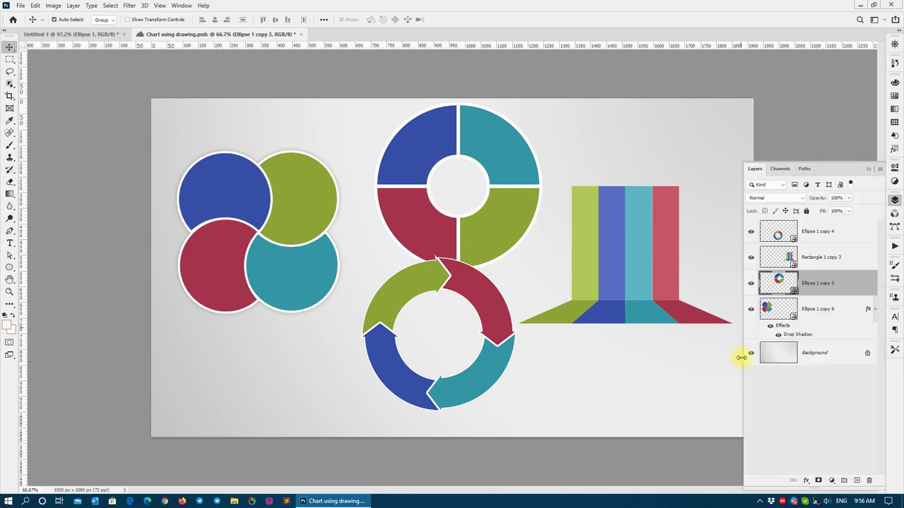
{"action": "left_click", "coordinate": [751, 354]}
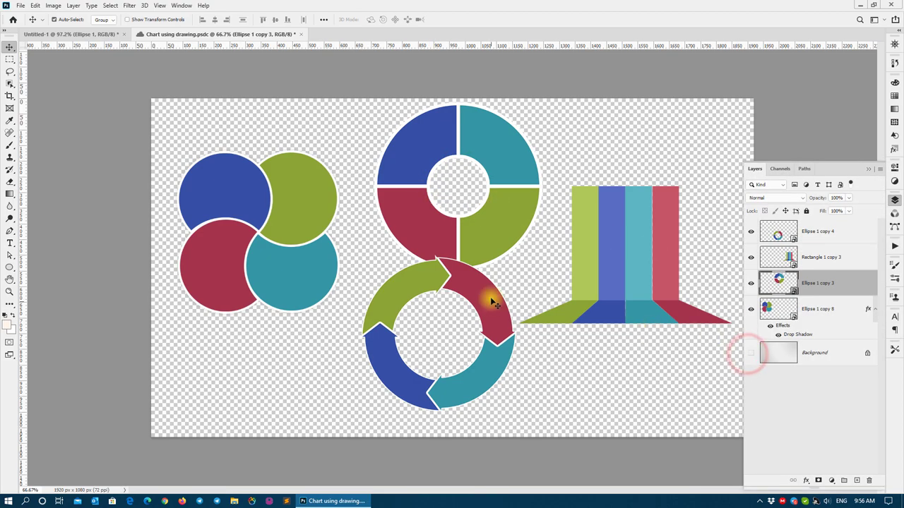
{"action": "left_click_drag", "start_coordinate": [481, 302], "coordinate": [399, 309]}
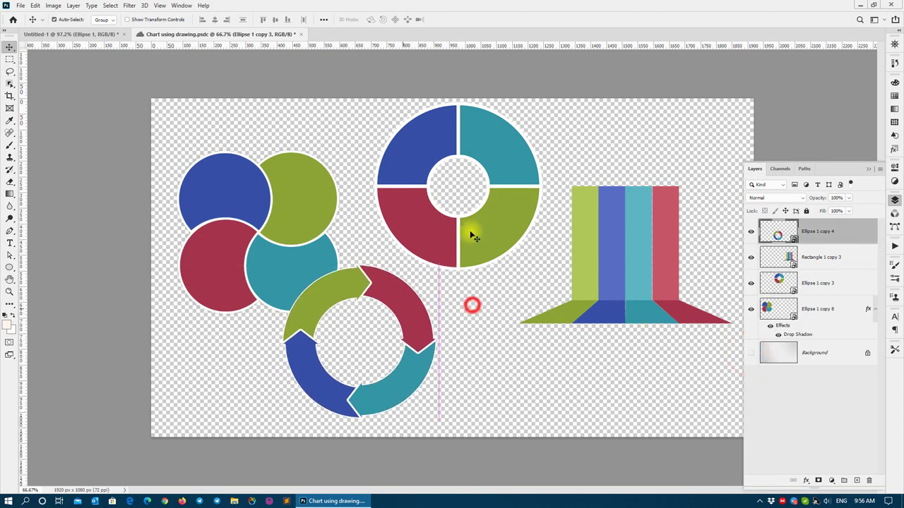
{"action": "left_click", "coordinate": [79, 34]}
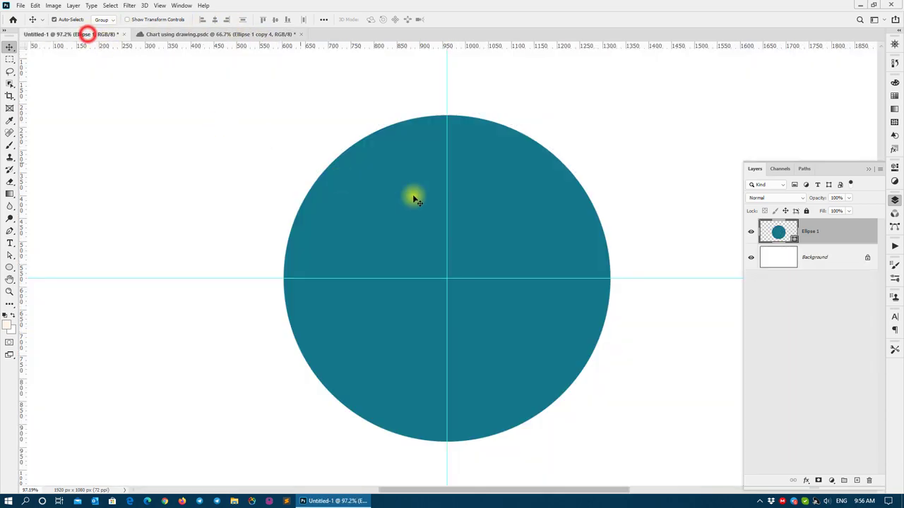
{"action": "left_click", "coordinate": [9, 270]}
Cut a centred 442 px circle out of the teal circle using Subtract Front Shape
{"action": "left_click", "coordinate": [779, 233], "text": "ctrl"}
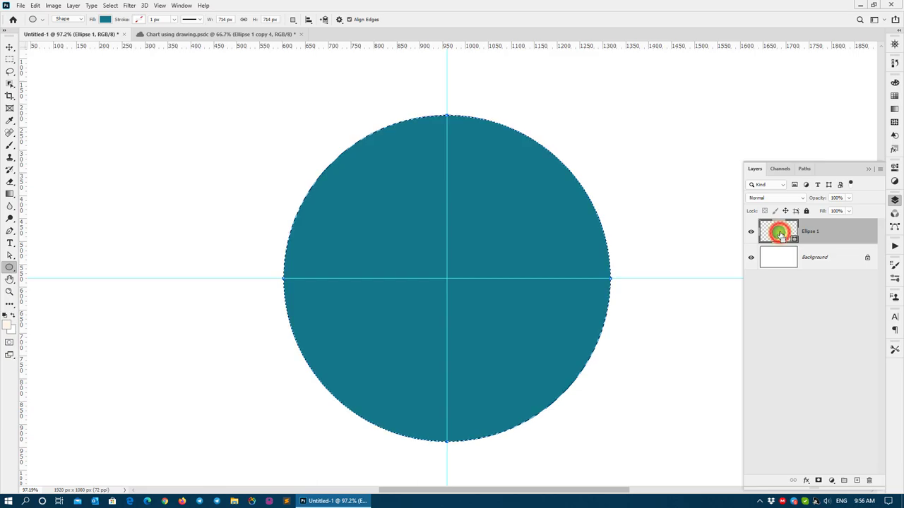
{"action": "key", "text": "ctrl+d"}
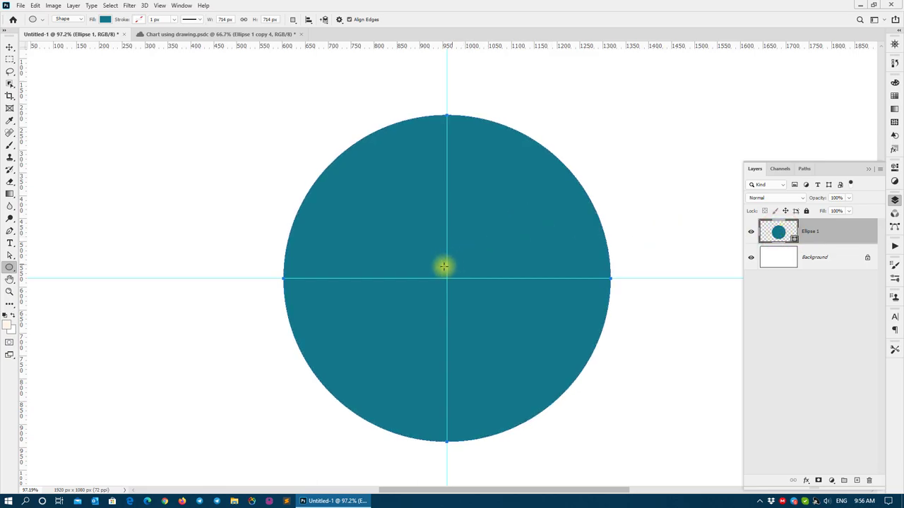
{"action": "left_click", "coordinate": [293, 19]}
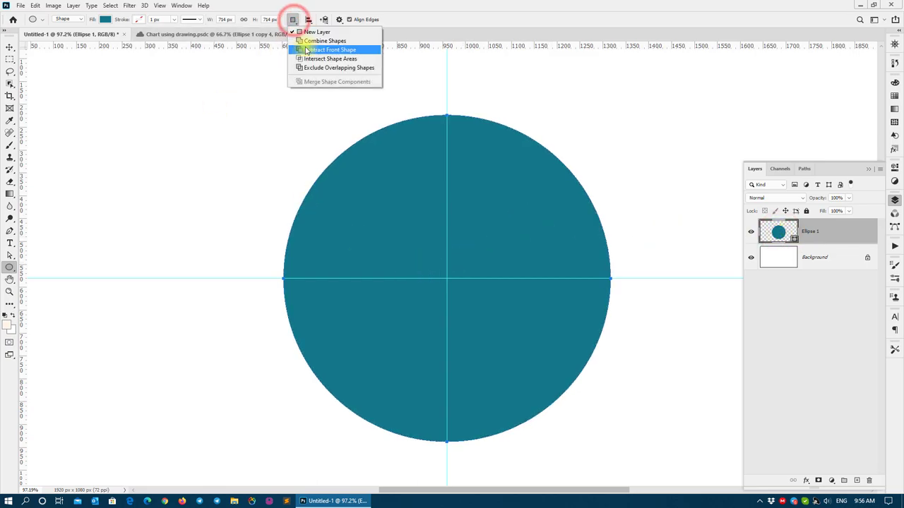
{"action": "left_click", "coordinate": [308, 50]}
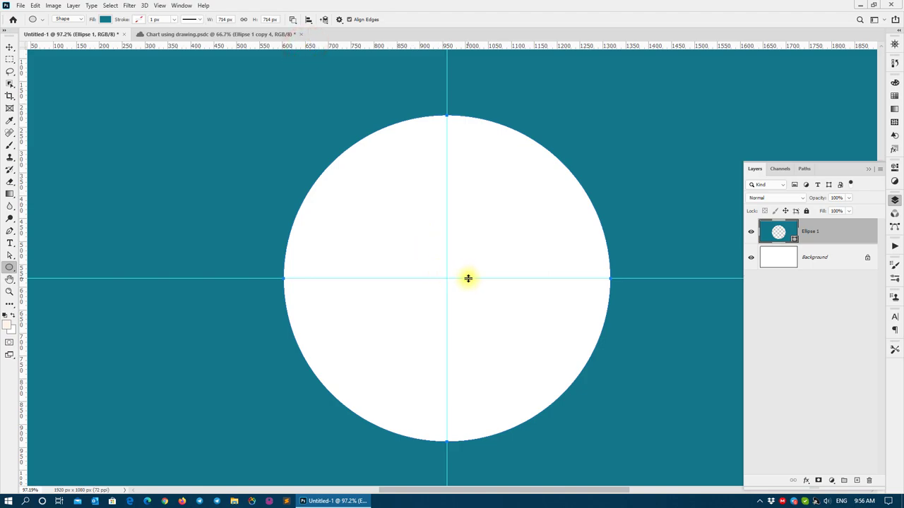
{"action": "key", "text": "ctrl+z"}
{"action": "mouse_move", "coordinate": [447, 278]}
{"action": "left_mouse_down"}
{"action": "mouse_move", "coordinate": [479, 212]}
{"action": "mouse_move", "coordinate": [572, 125]}
{"action": "mouse_move", "coordinate": [577, 141]}
{"action": "mouse_move", "coordinate": [563, 177]}
{"action": "left_mouse_up"}
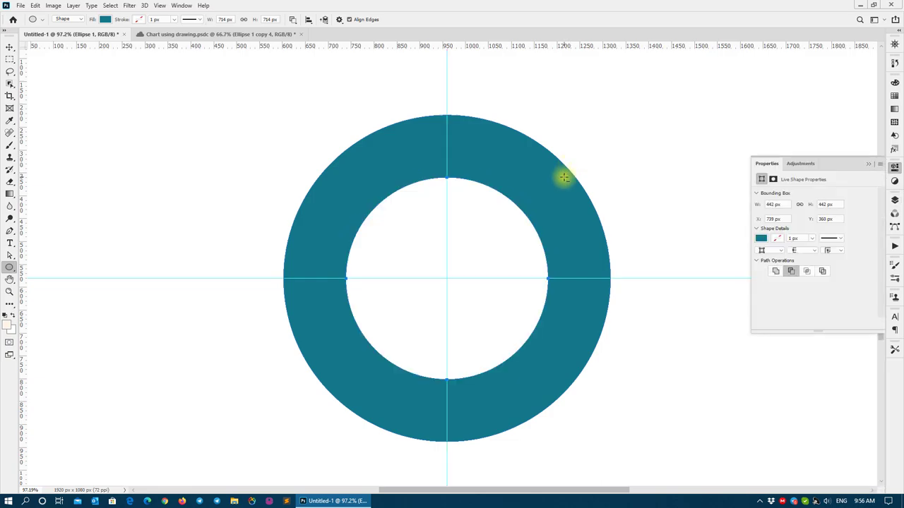
Hide Untitled-1's Background layer and switch to the Chart using drawing tab
{"action": "key", "text": "F7"}
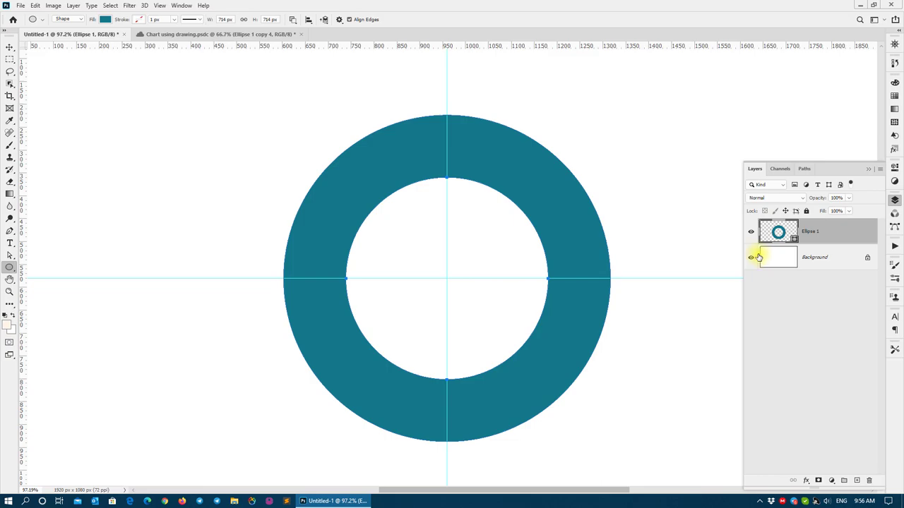
{"action": "left_click", "coordinate": [750, 257]}
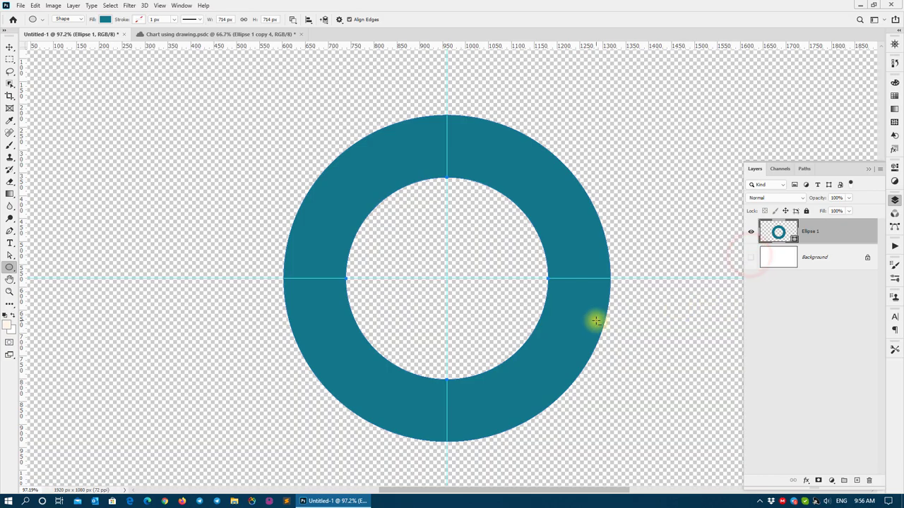
{"action": "key", "text": "v"}
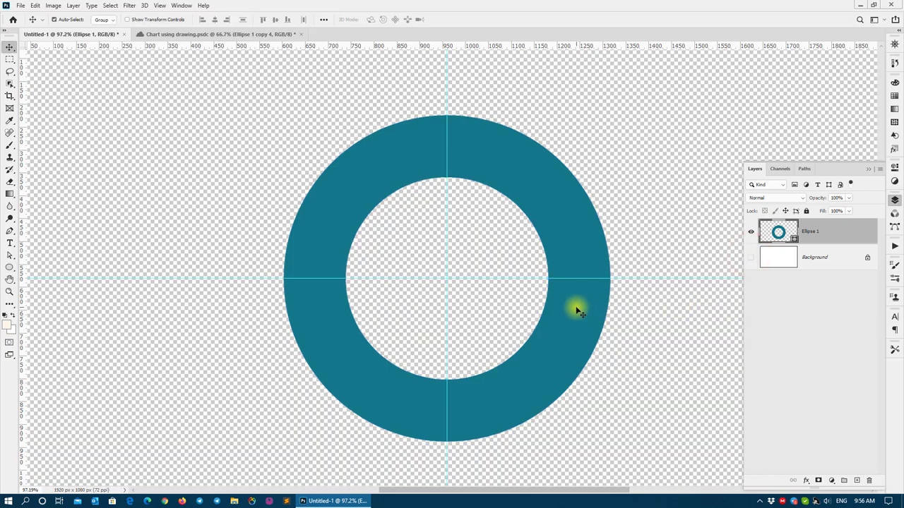
{"action": "left_click", "coordinate": [199, 34]}
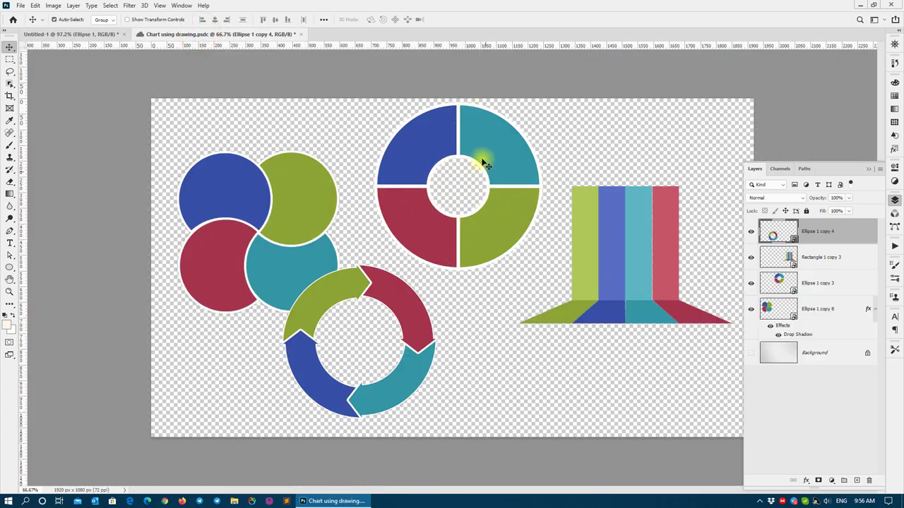
Switch back to the Untitled-1 tab with the hollow teal ring
{"action": "left_click", "coordinate": [91, 34]}
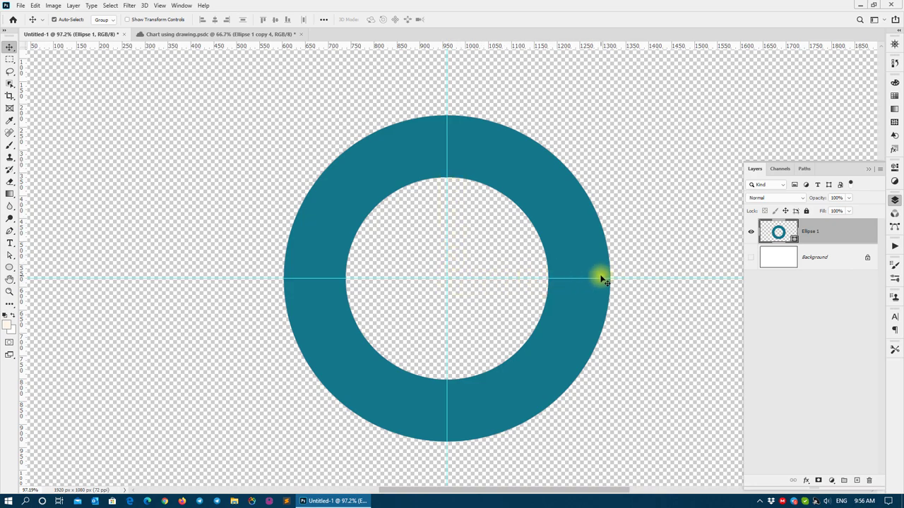
Target Ellipse 1, add guides at the ring's top and right edges, and show the Background
{"action": "left_click", "coordinate": [9, 269]}
{"action": "left_click", "coordinate": [28, 268]}
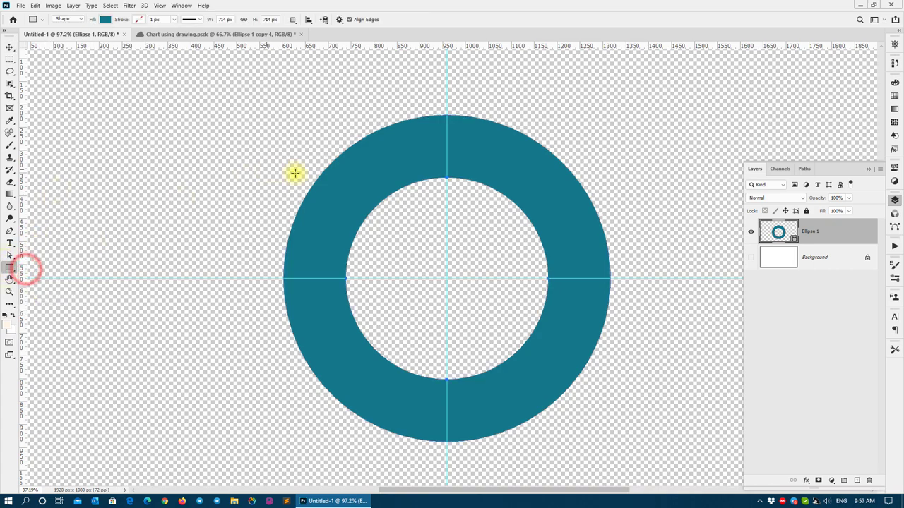
{"action": "right_click", "coordinate": [361, 170]}
{"action": "left_click", "coordinate": [370, 173]}
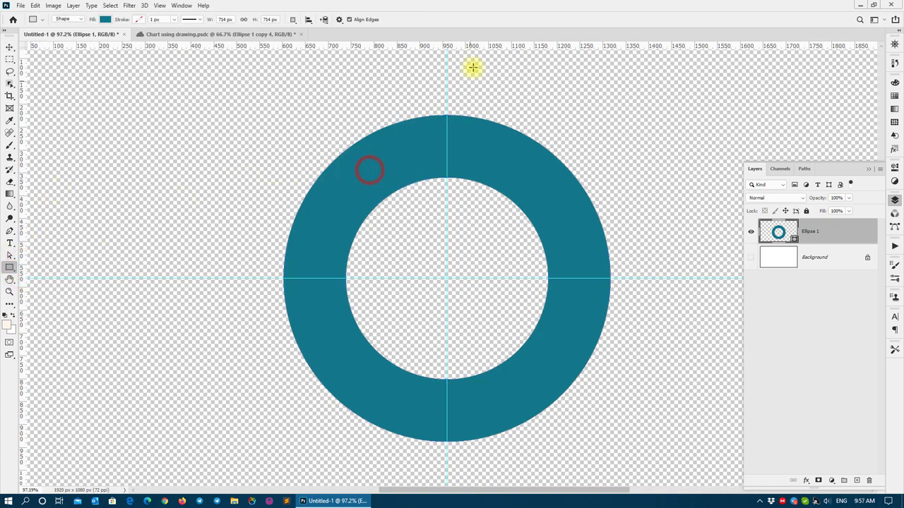
{"action": "left_click_drag", "start_coordinate": [480, 46], "coordinate": [476, 114]}
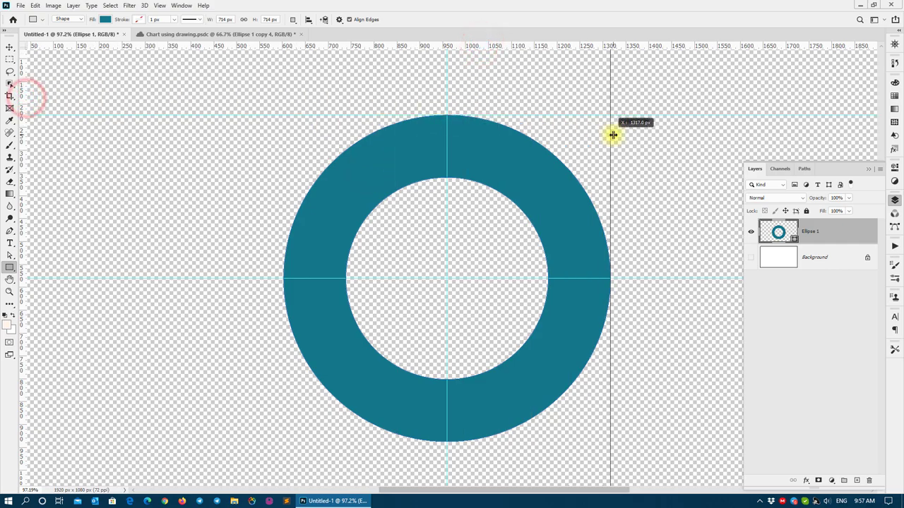
{"action": "left_click_drag", "start_coordinate": [26, 98], "coordinate": [611, 134]}
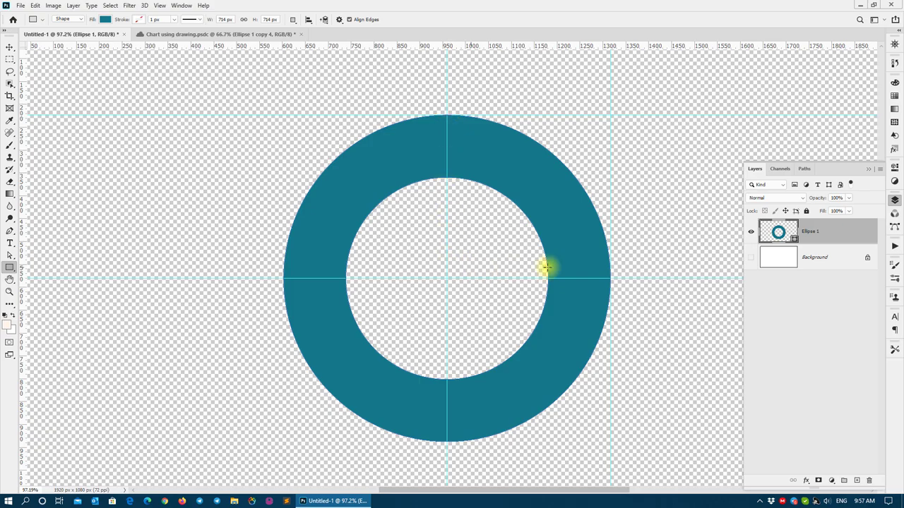
{"action": "left_click", "coordinate": [751, 258]}
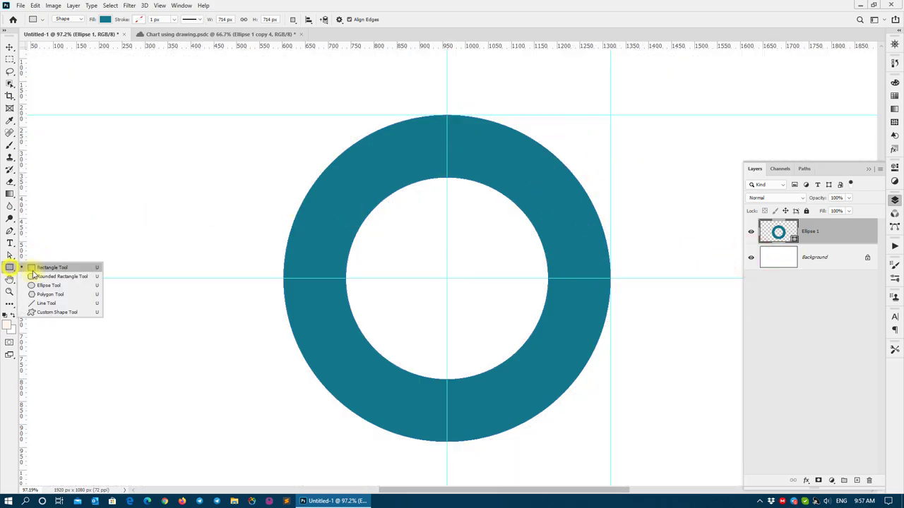
Intersect a 357 × 357 px square with the ring to keep its top-right quarter
{"action": "left_click", "coordinate": [33, 269]}
{"action": "left_click", "coordinate": [293, 19]}
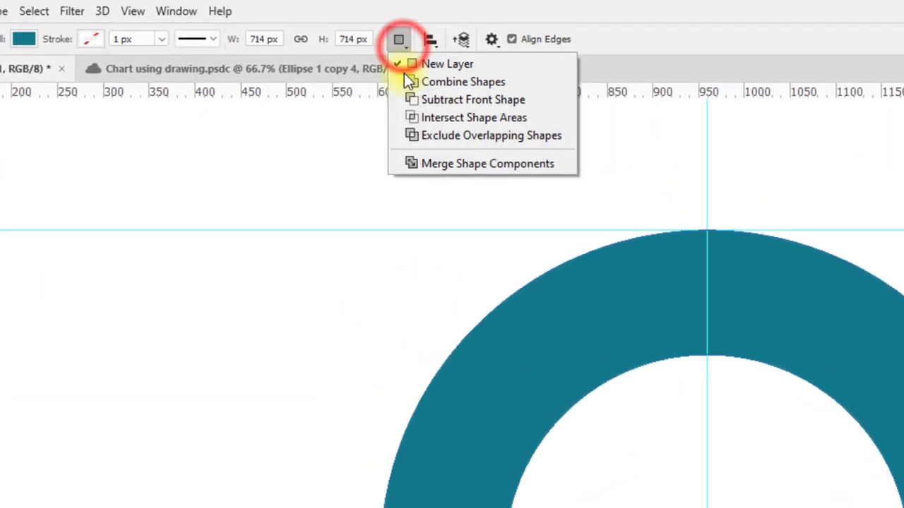
{"action": "left_click", "coordinate": [507, 121]}
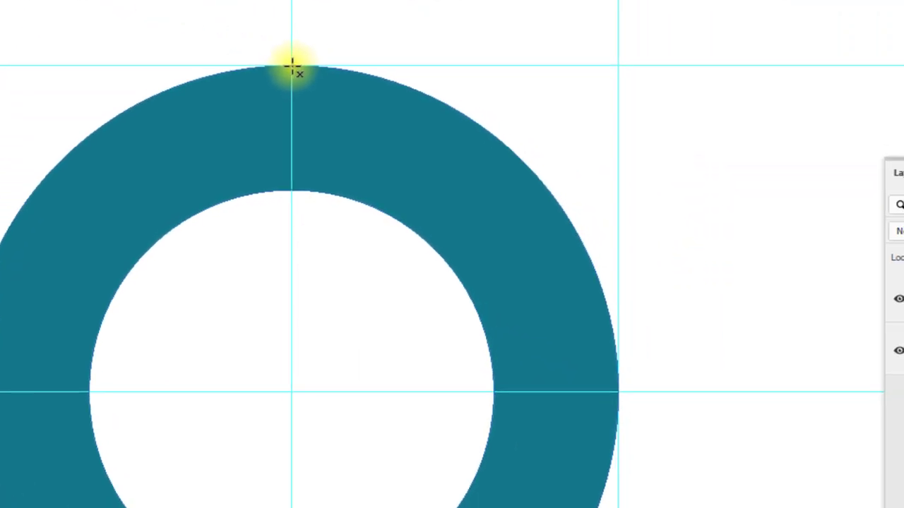
{"action": "left_click_drag", "start_coordinate": [293, 65], "coordinate": [618, 391]}
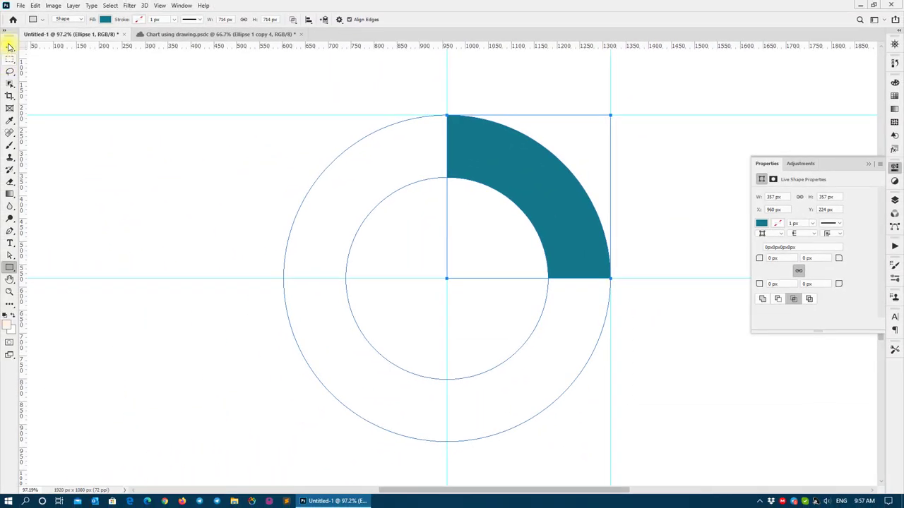
Give the teal quarter a white 5 px stroke and hide the Background layer
{"action": "left_click", "coordinate": [9, 46]}
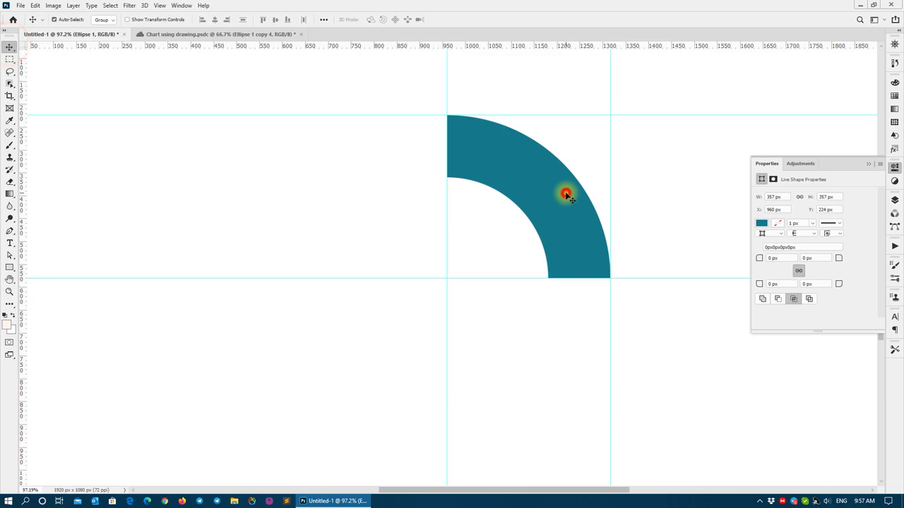
{"action": "key", "text": "F7"}
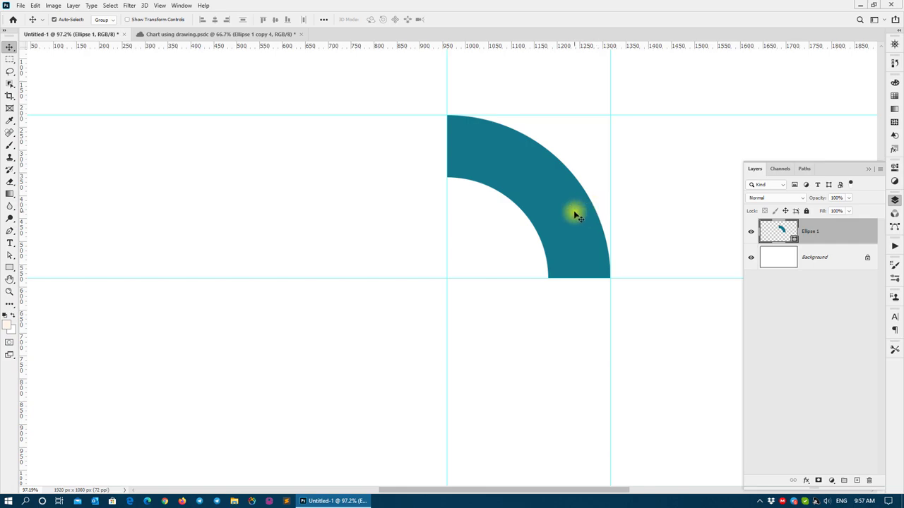
{"action": "left_click", "coordinate": [560, 212]}
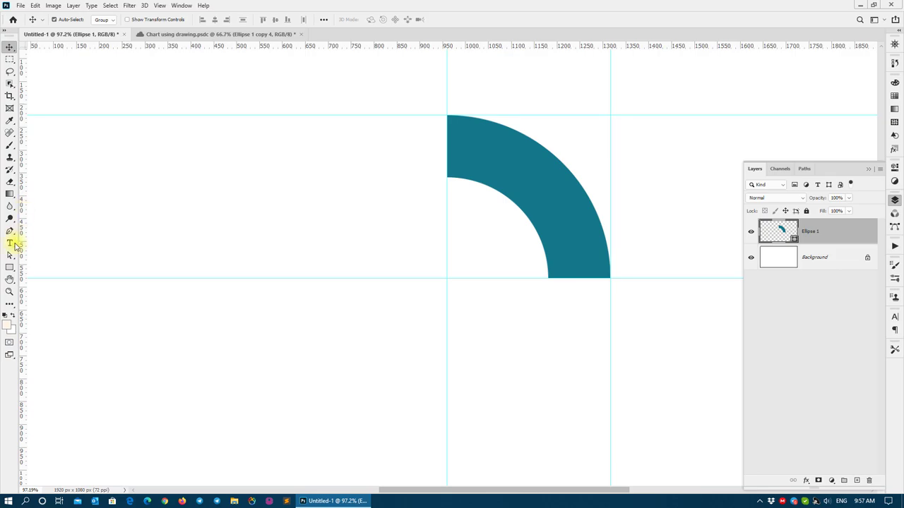
{"action": "left_click", "coordinate": [8, 268]}
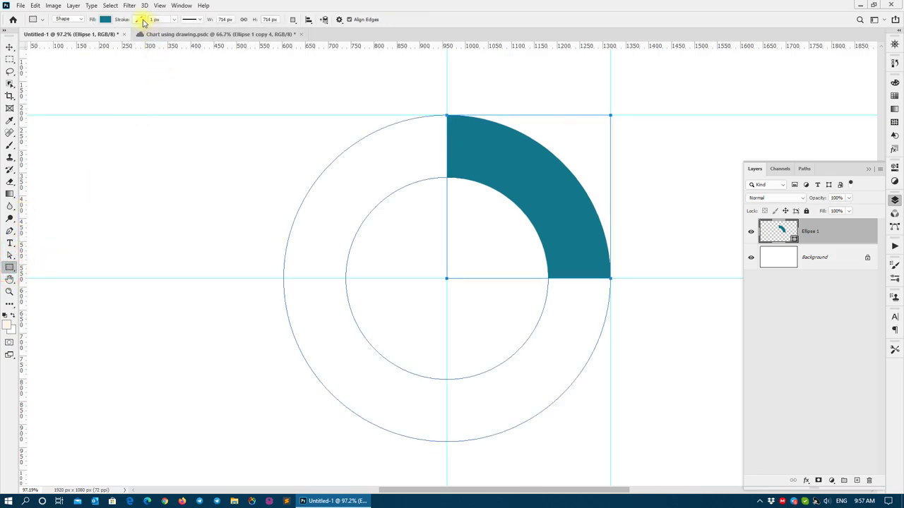
{"action": "left_click", "coordinate": [144, 20]}
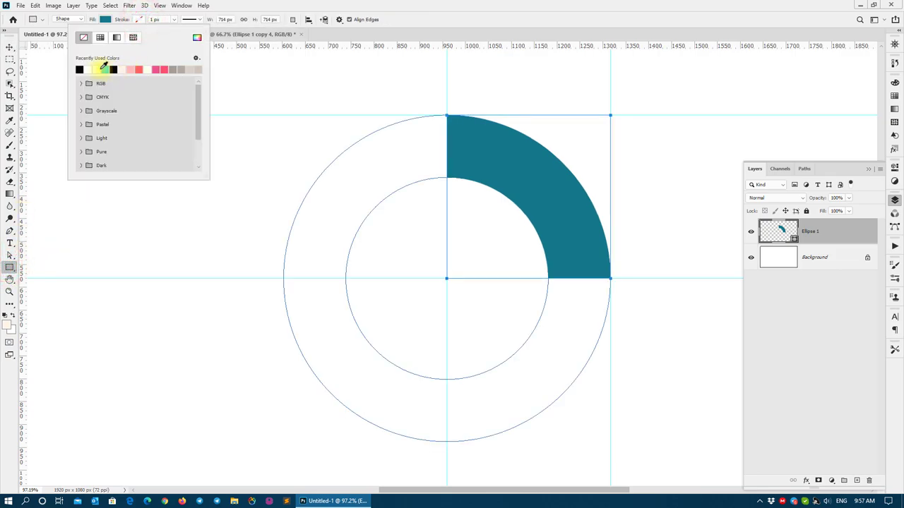
{"action": "left_click", "coordinate": [86, 69]}
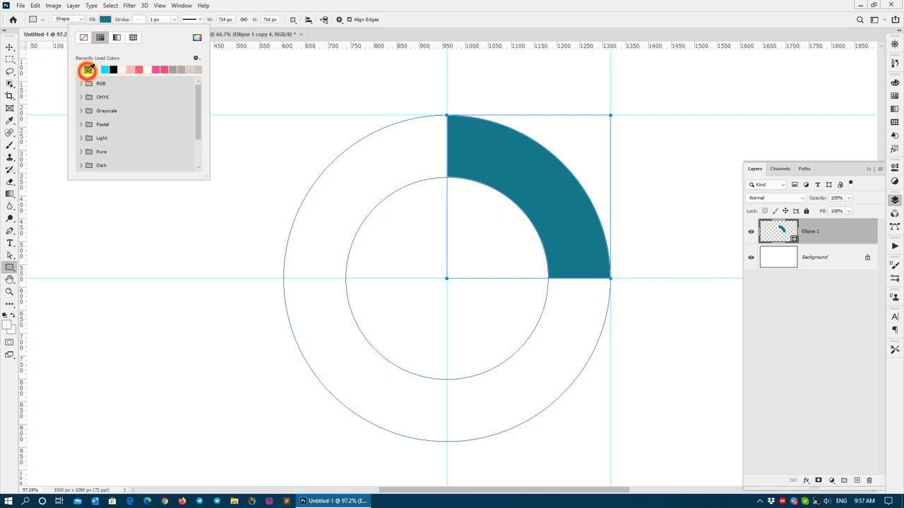
{"action": "left_click", "coordinate": [173, 20]}
{"action": "left_click_drag", "start_coordinate": [172, 31], "coordinate": [177, 32]}
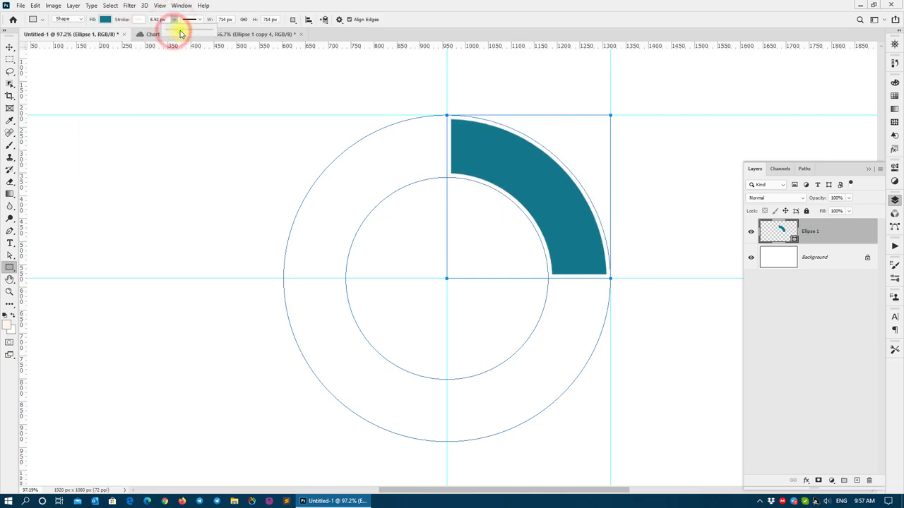
{"action": "left_click", "coordinate": [166, 20]}
{"action": "type", "text": "5"}
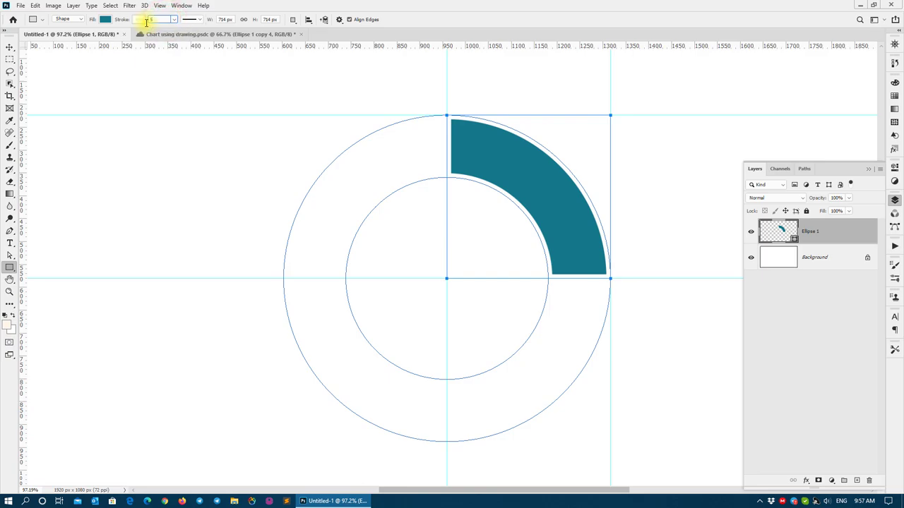
{"action": "key", "text": "Return"}
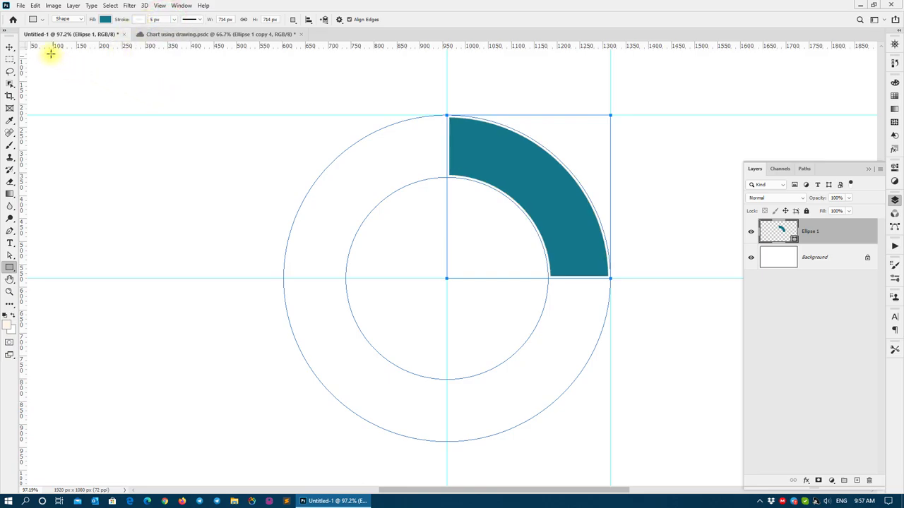
{"action": "left_click", "coordinate": [9, 48]}
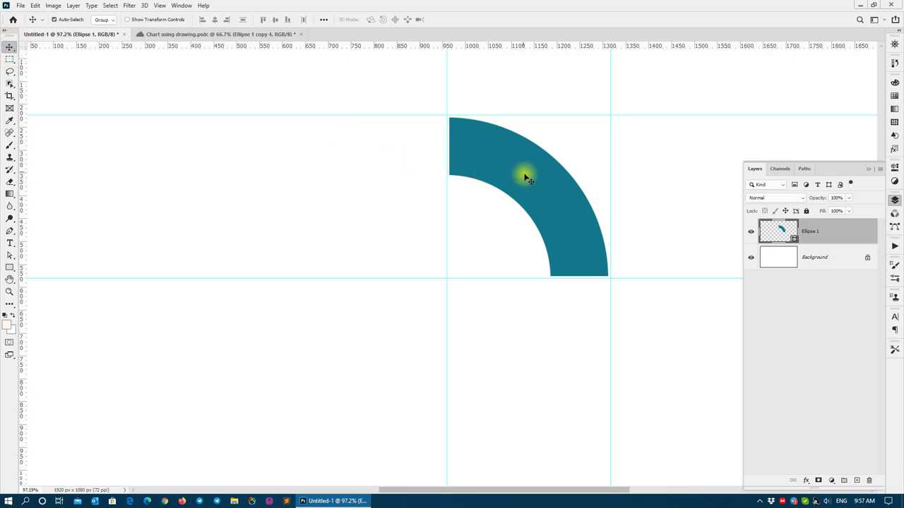
{"action": "left_click", "coordinate": [748, 259]}
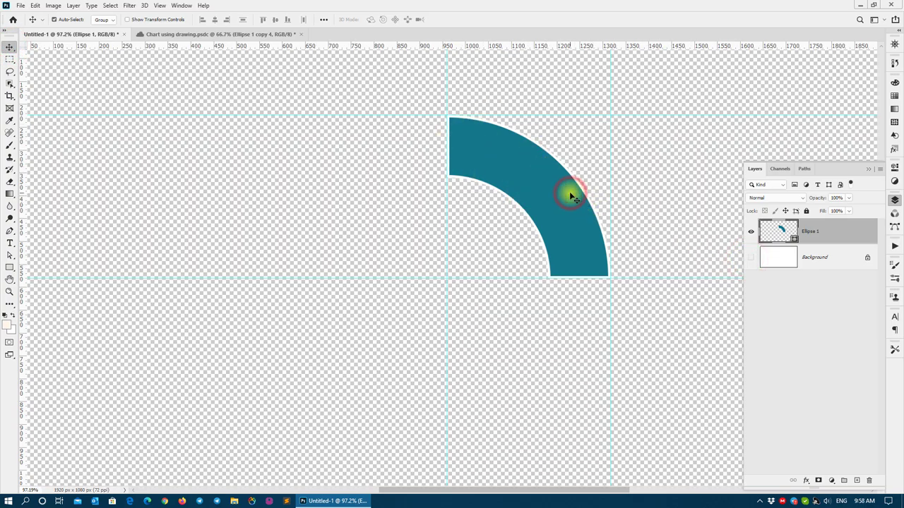
Duplicate the teal quarter layer into an Ellipse 1 copy
{"action": "key", "text": "F7"}
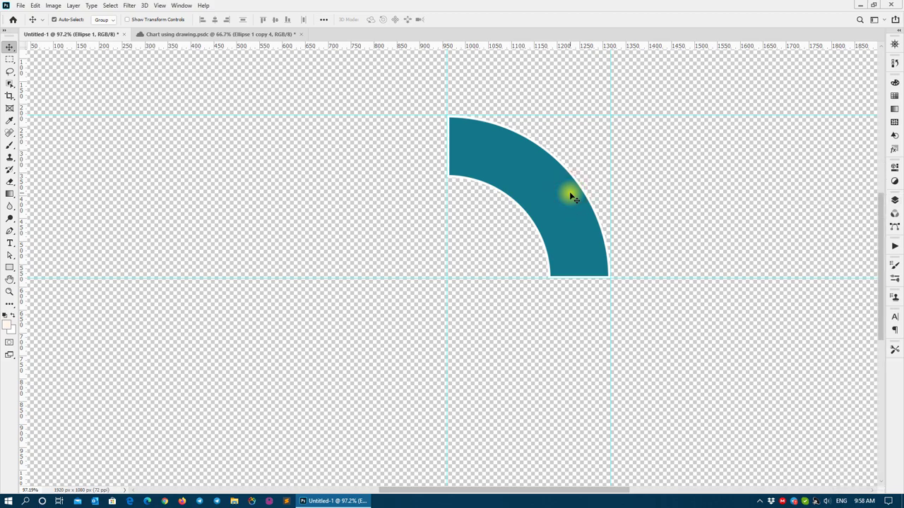
{"action": "key", "text": "F7"}
{"action": "key", "text": "ctrl"}
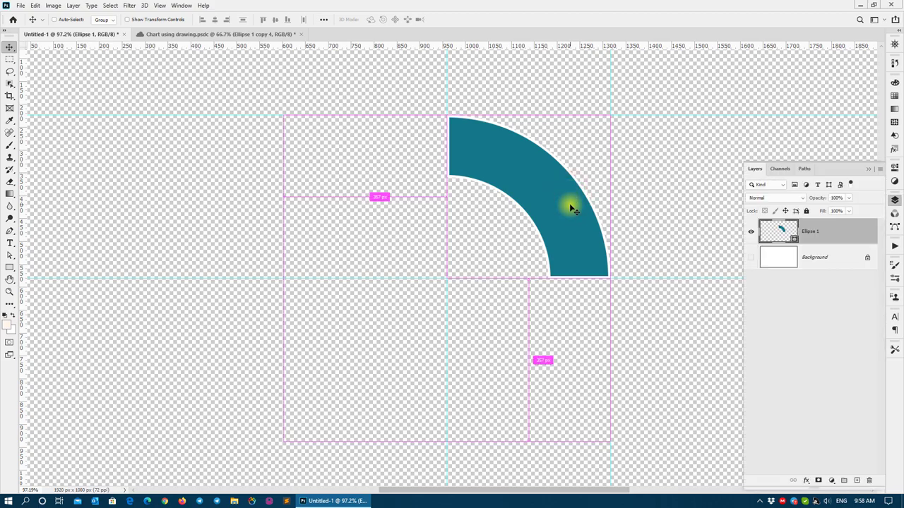
{"action": "mouse_move", "coordinate": [812, 231]}
{"action": "left_mouse_down"}
{"action": "mouse_move", "coordinate": [867, 464]}
{"action": "mouse_move", "coordinate": [857, 480]}
{"action": "left_mouse_up"}
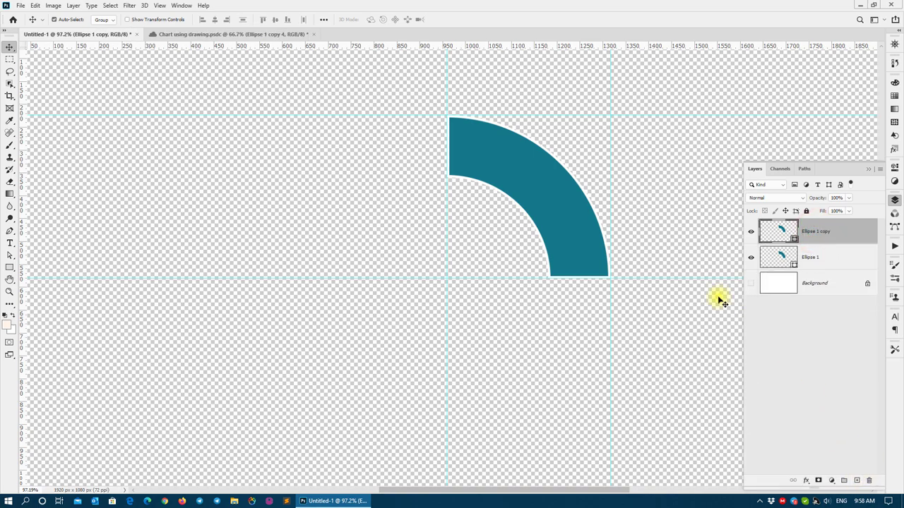
{"action": "left_click", "coordinate": [781, 263]}
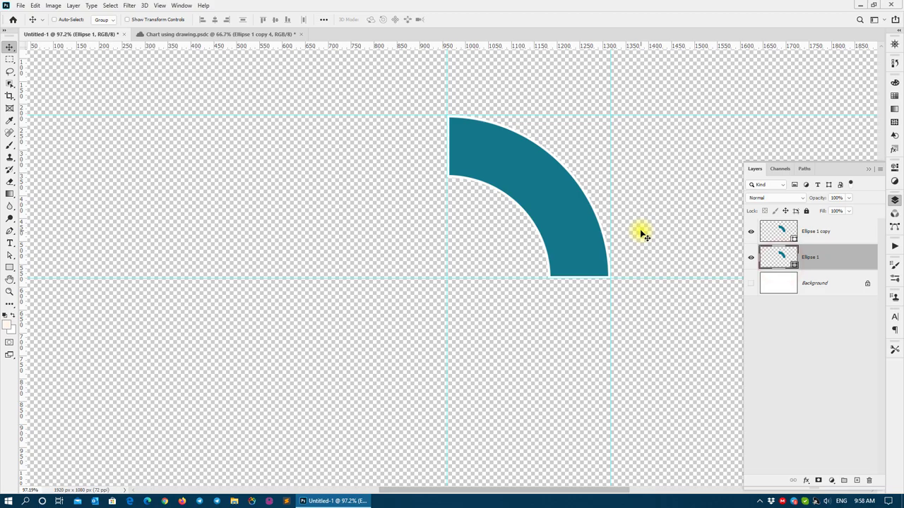
{"action": "key", "text": "ctrl+t"}
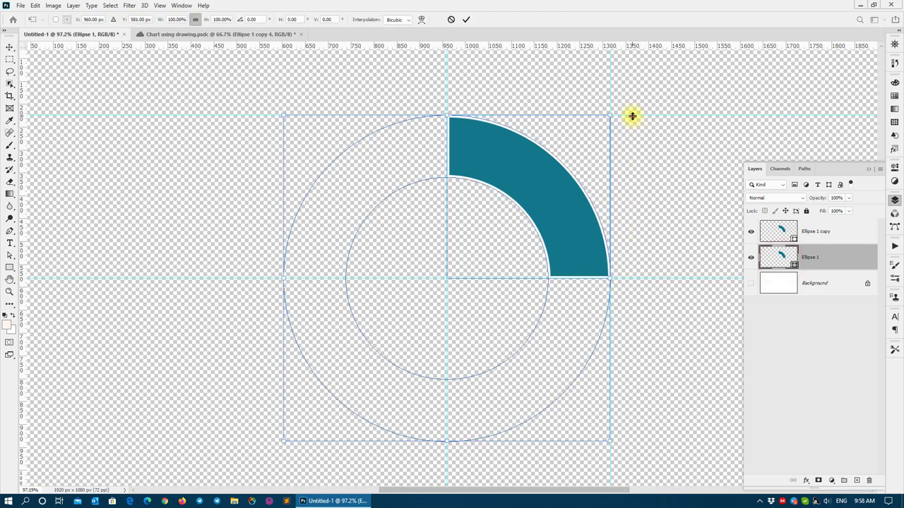
{"action": "left_click_drag", "start_coordinate": [632, 115], "coordinate": [648, 137]}
{"action": "key", "text": "Return"}
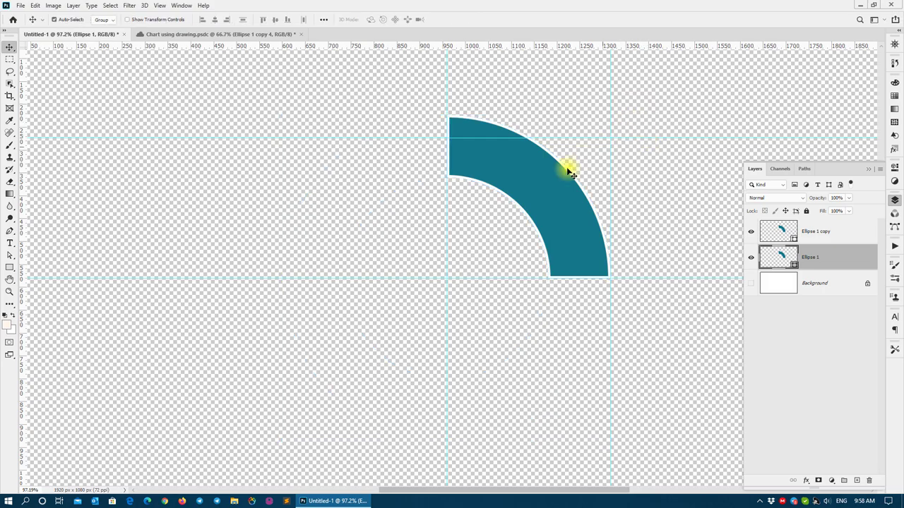
Rotate the copied quarter 90° clockwise around the ring centre
{"action": "left_click", "coordinate": [542, 174]}
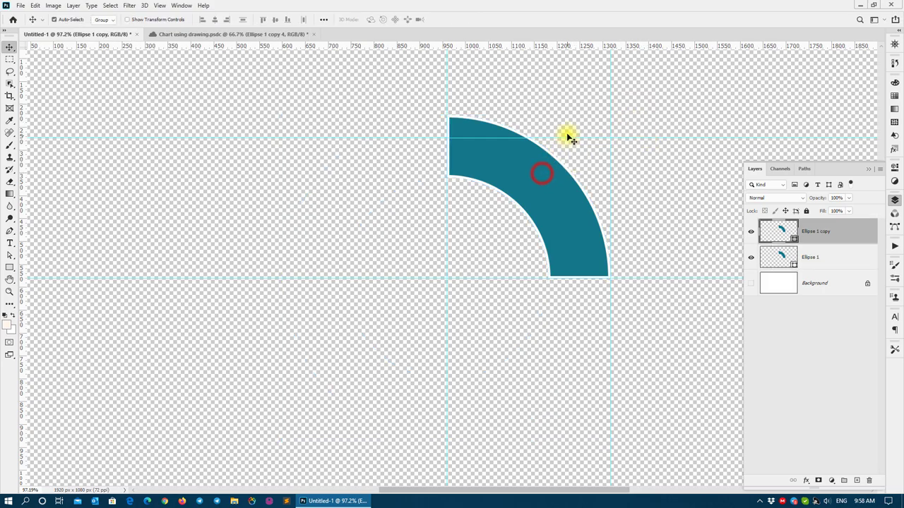
{"action": "left_click_drag", "start_coordinate": [562, 138], "coordinate": [561, 115]}
{"action": "key", "text": "ctrl+t"}
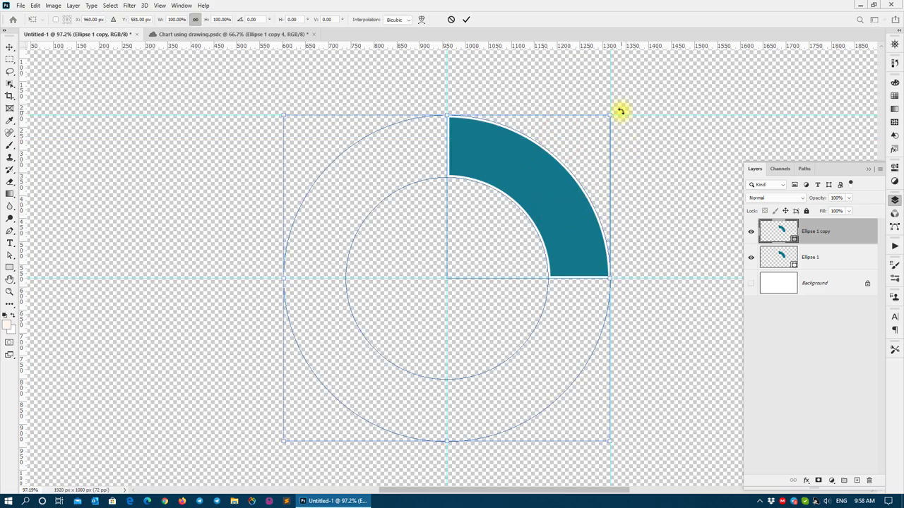
{"action": "left_click_drag", "start_coordinate": [621, 111], "coordinate": [678, 374]}
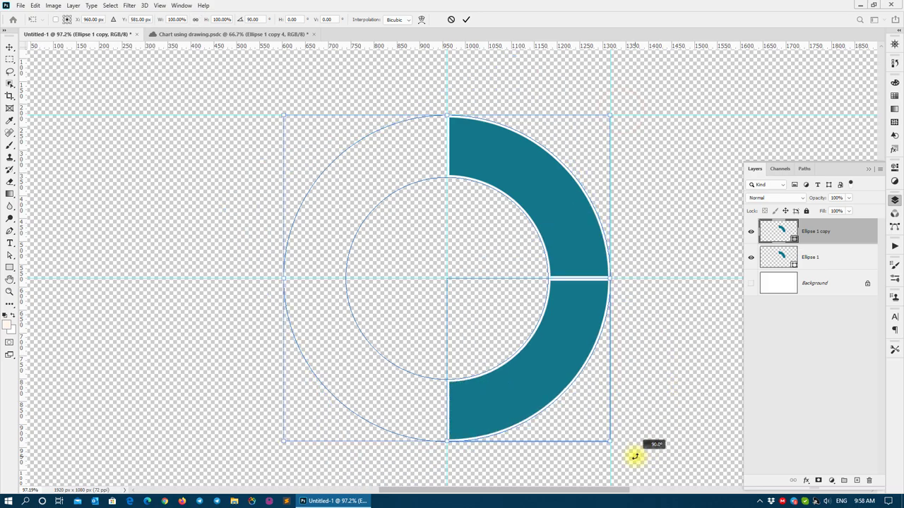
{"action": "left_click_drag", "start_coordinate": [678, 377], "coordinate": [636, 452]}
{"action": "key", "text": "Return"}
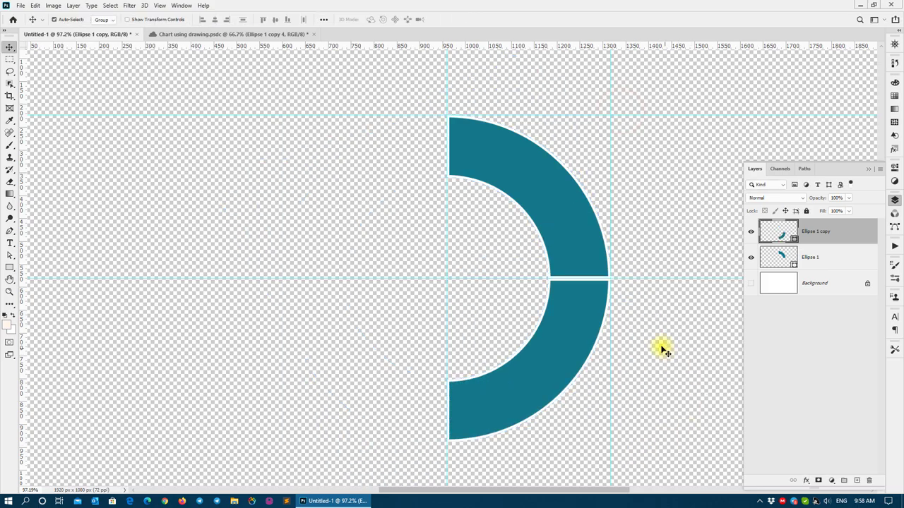
Select both quarters and flip the half ring horizontally to complete the four-segment ring
{"action": "key", "text": "z"}
{"action": "left_click", "coordinate": [558, 294], "text": "alt"}
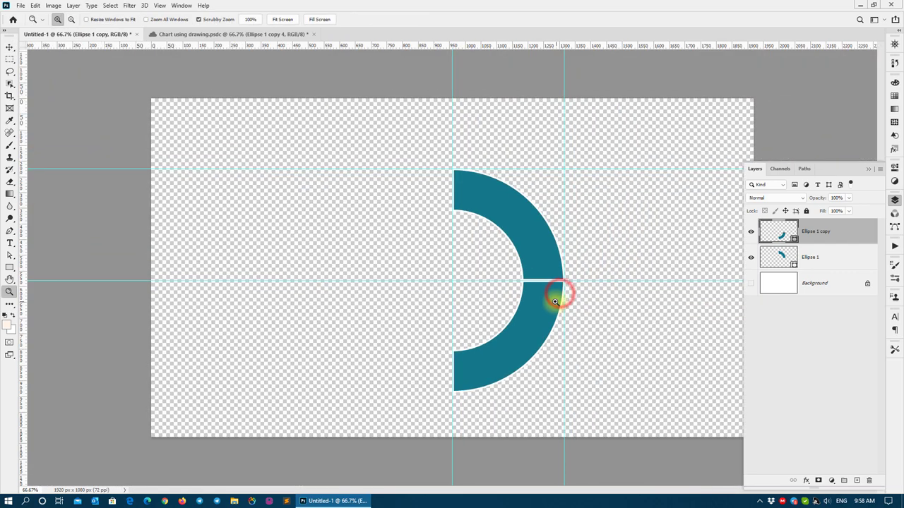
{"action": "left_click", "coordinate": [555, 301]}
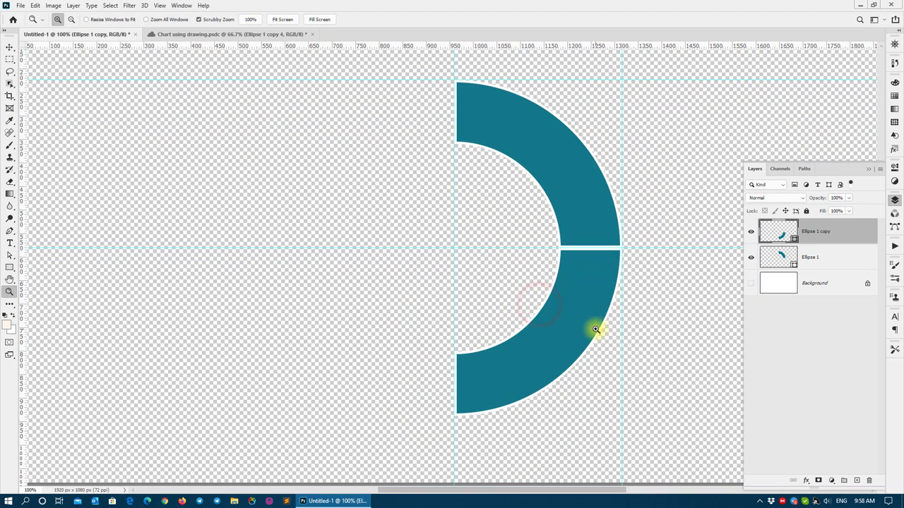
{"action": "left_click_drag", "start_coordinate": [605, 401], "coordinate": [541, 138]}
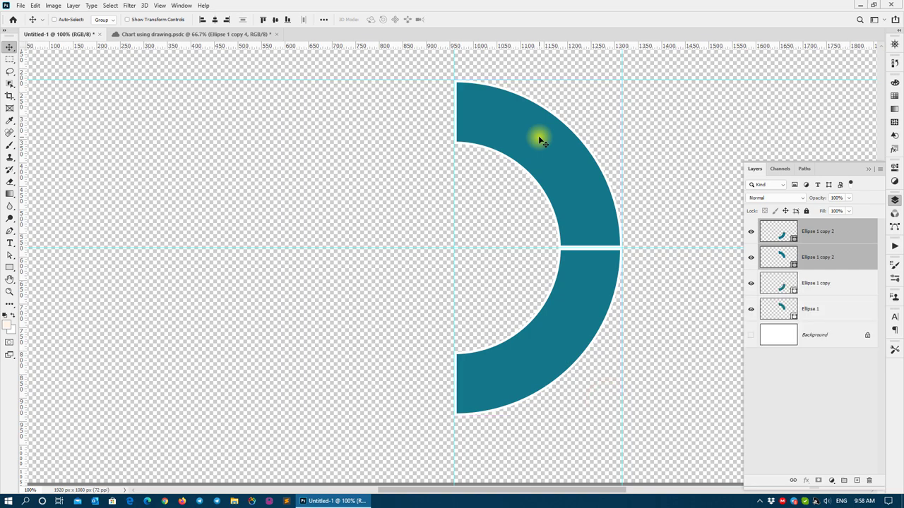
{"action": "key", "text": "ctrl+t"}
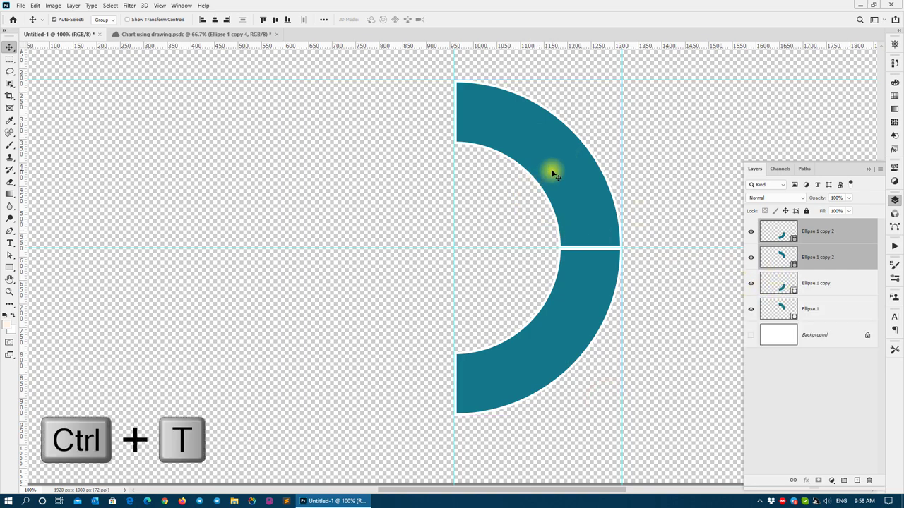
{"action": "right_click", "coordinate": [552, 170]}
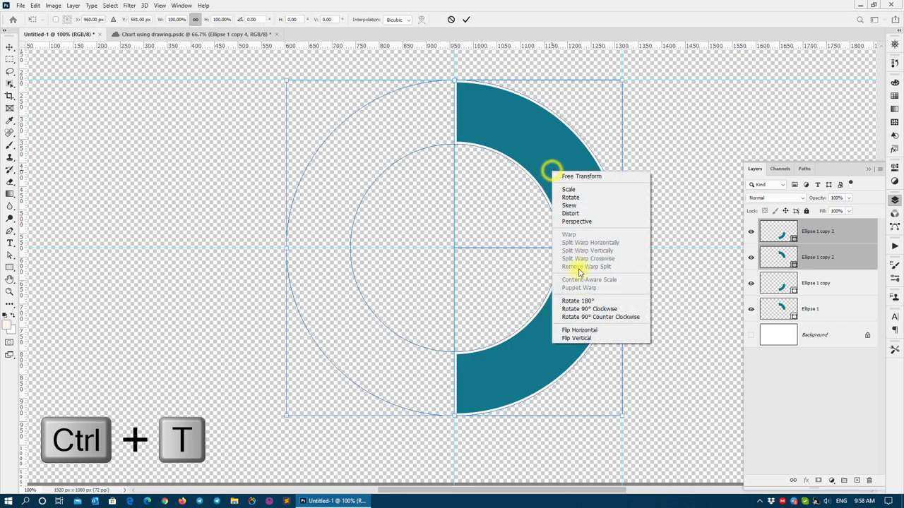
{"action": "left_click", "coordinate": [582, 331]}
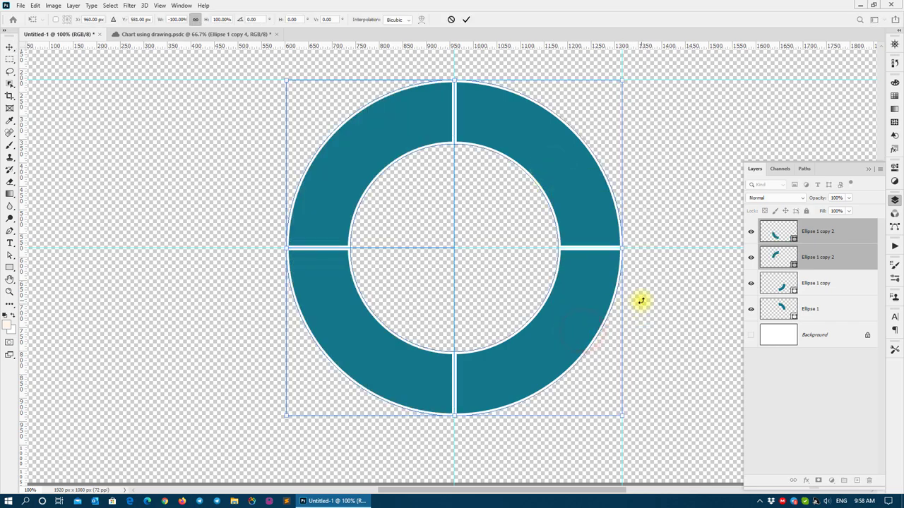
{"action": "key", "text": "Return"}
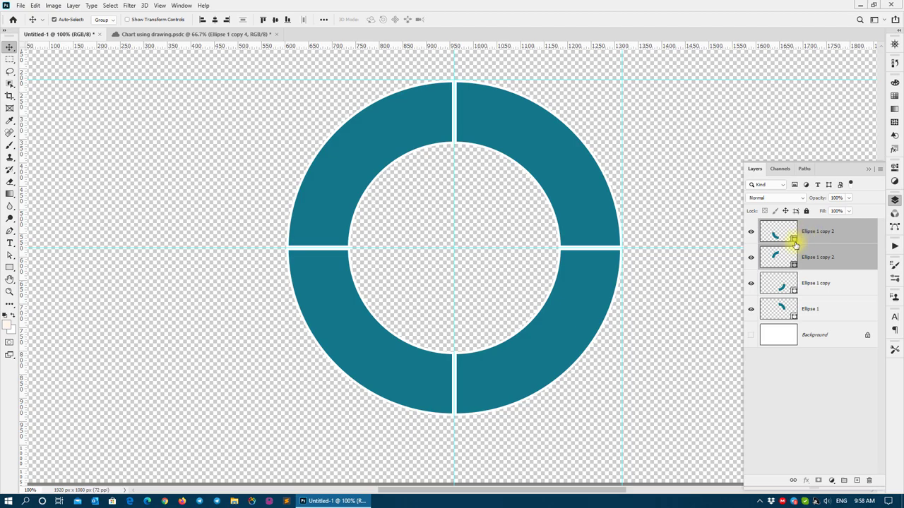
Recolour the lower-left ring quarter green
{"action": "double_click", "coordinate": [794, 240]}
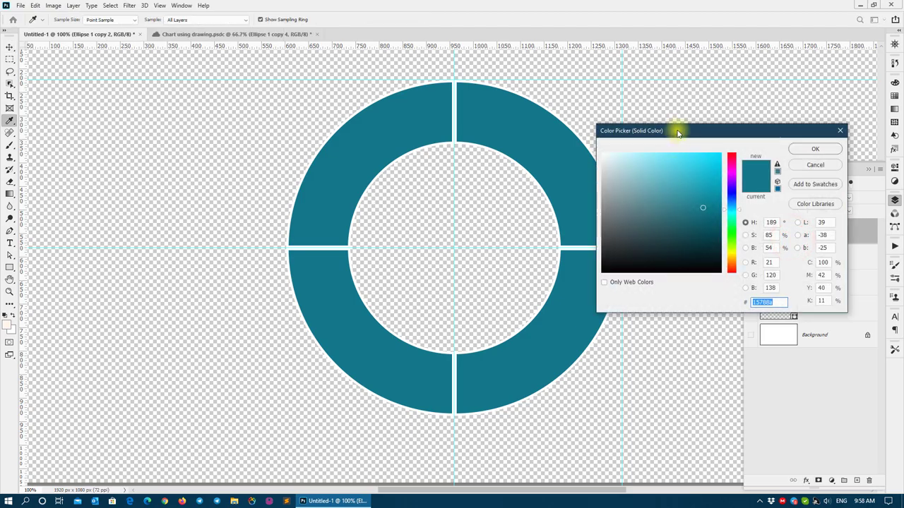
{"action": "left_click_drag", "start_coordinate": [678, 132], "coordinate": [707, 74]}
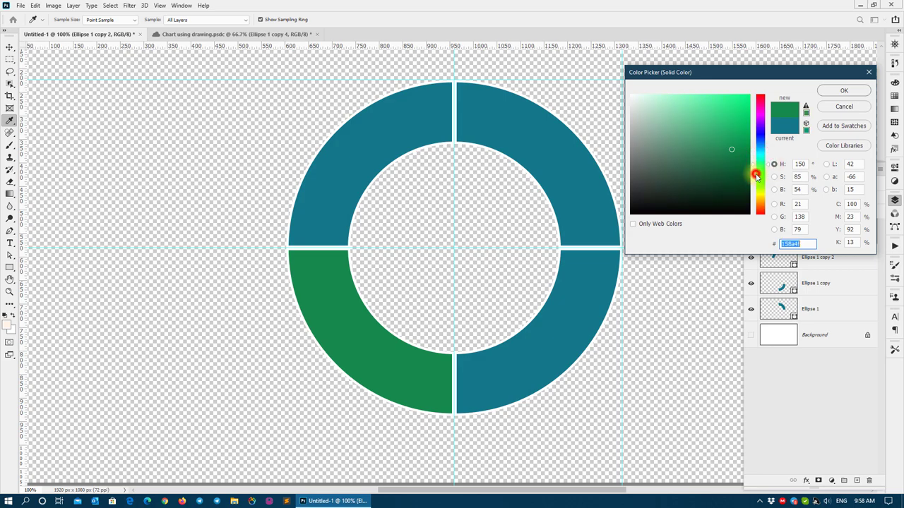
{"action": "left_click_drag", "start_coordinate": [759, 168], "coordinate": [757, 177]}
{"action": "left_click", "coordinate": [843, 91]}
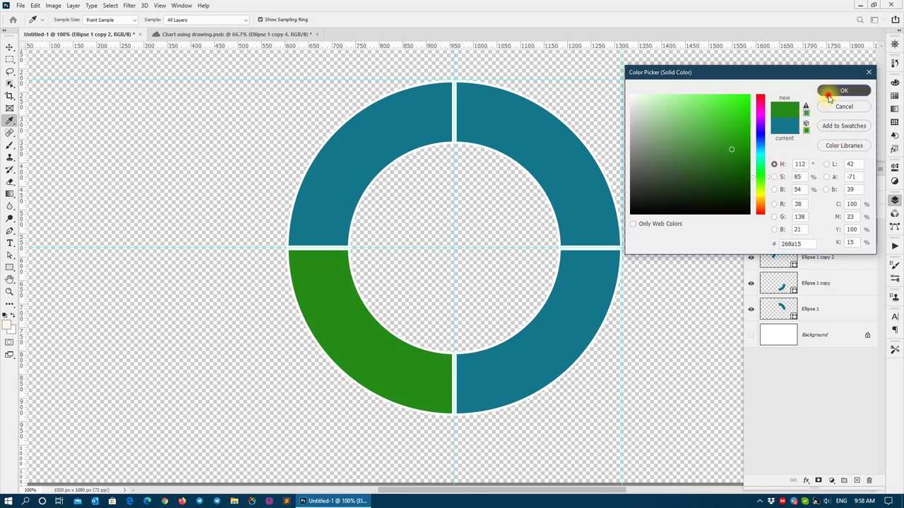
Recolour the lower-right ring quarter dark red
{"action": "left_click", "coordinate": [600, 289]}
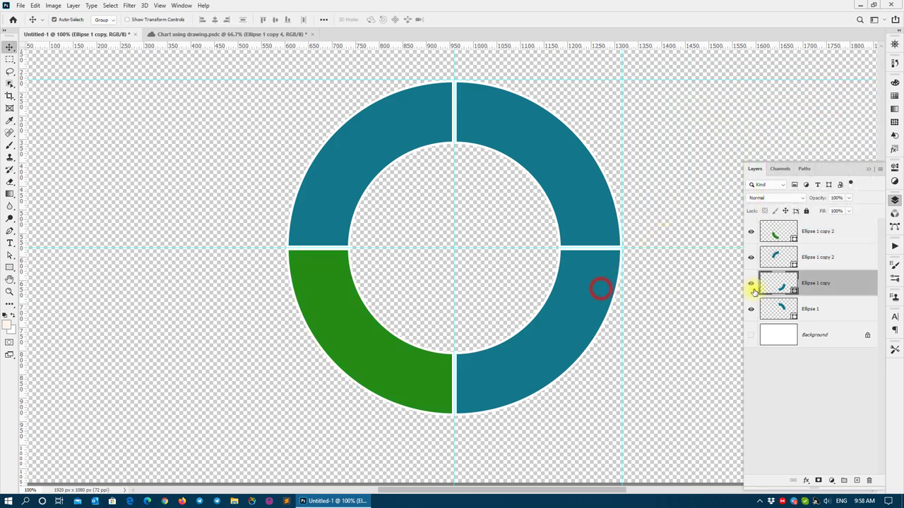
{"action": "double_click", "coordinate": [795, 290]}
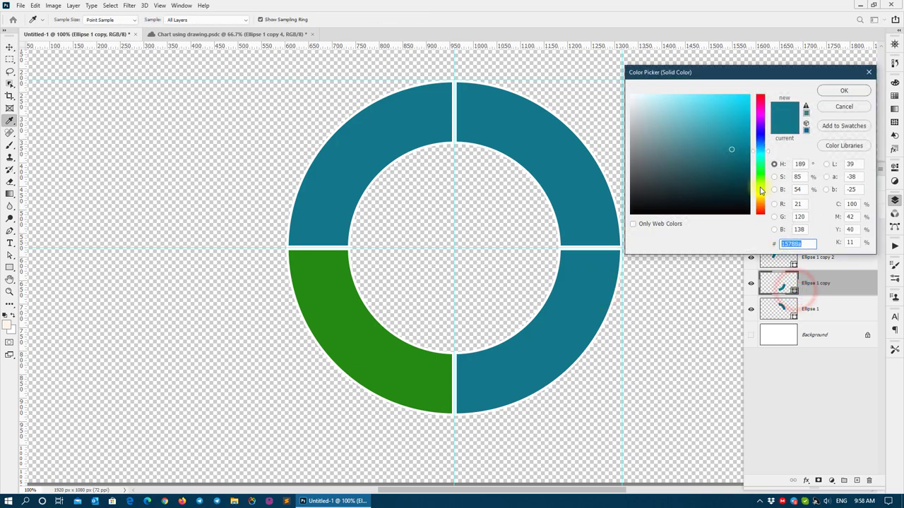
{"action": "left_click_drag", "start_coordinate": [759, 186], "coordinate": [761, 219]}
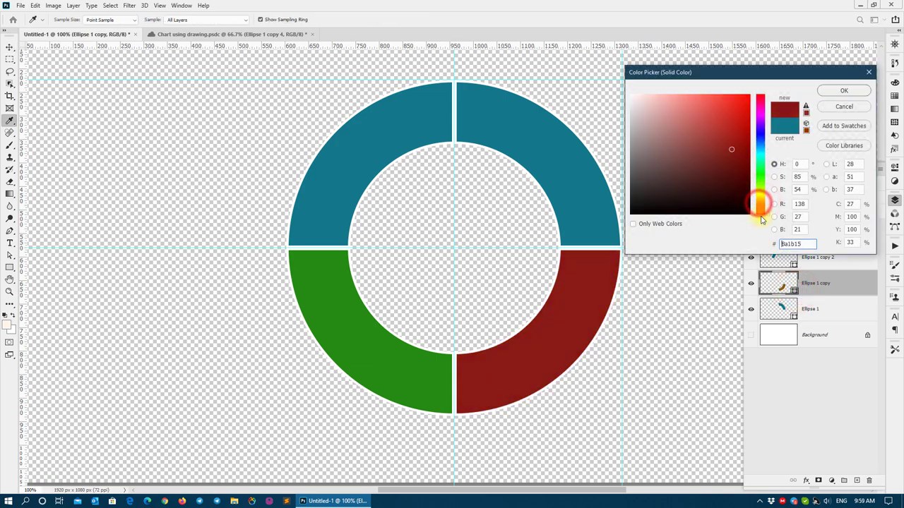
{"action": "key", "text": "ctrl+z"}
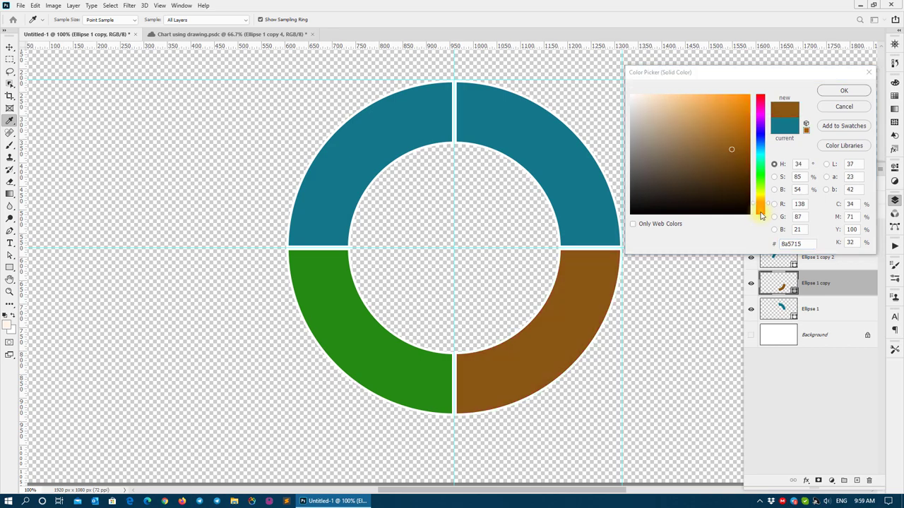
{"action": "left_click_drag", "start_coordinate": [760, 209], "coordinate": [760, 219]}
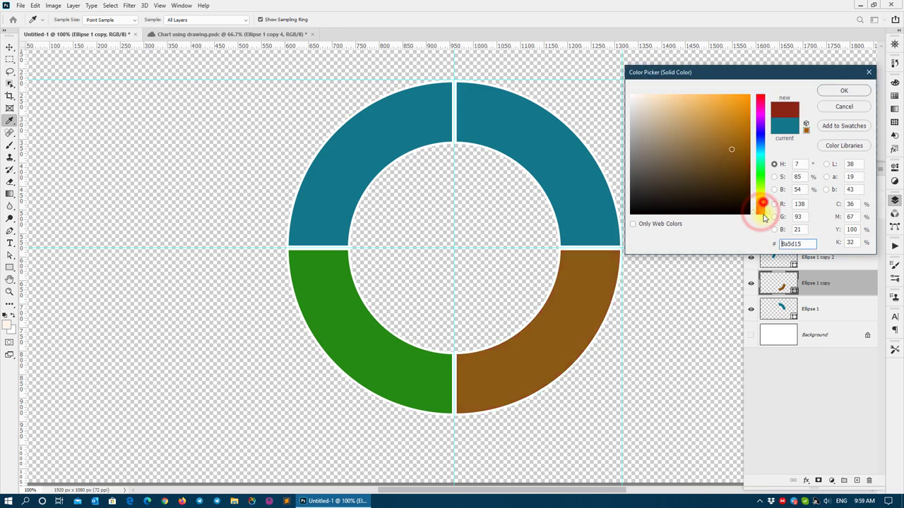
{"action": "left_click", "coordinate": [830, 90]}
Recolour the upper-left ring quarter purple
{"action": "left_click", "coordinate": [422, 117]}
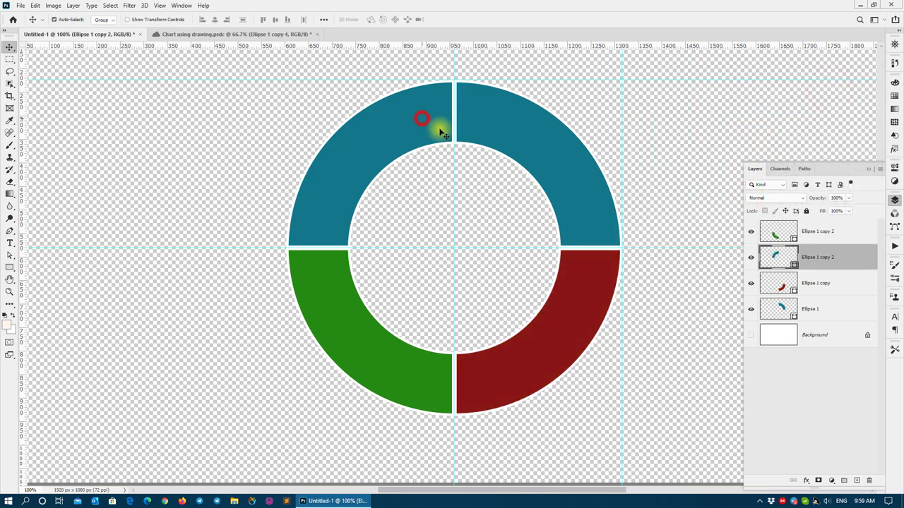
{"action": "double_click", "coordinate": [792, 264]}
{"action": "mouse_move", "coordinate": [760, 142]}
{"action": "left_mouse_down"}
{"action": "mouse_move", "coordinate": [762, 110]}
{"action": "mouse_move", "coordinate": [757, 118]}
{"action": "left_mouse_up"}
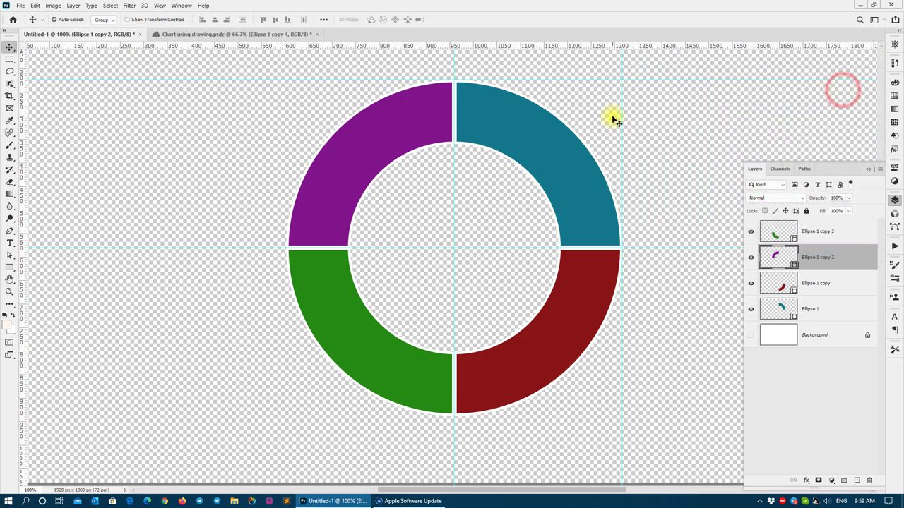
{"action": "key", "text": "z"}
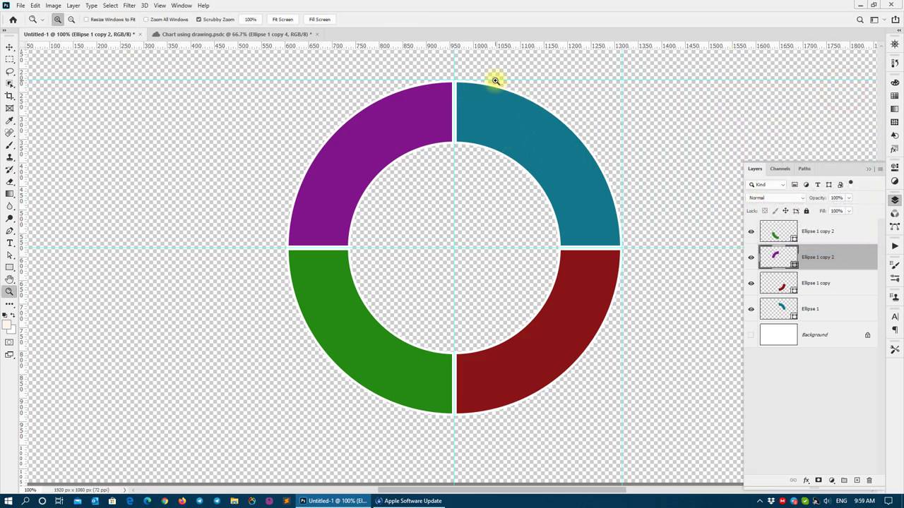
{"action": "left_click", "coordinate": [476, 77]}
{"action": "left_click", "coordinate": [413, 79]}
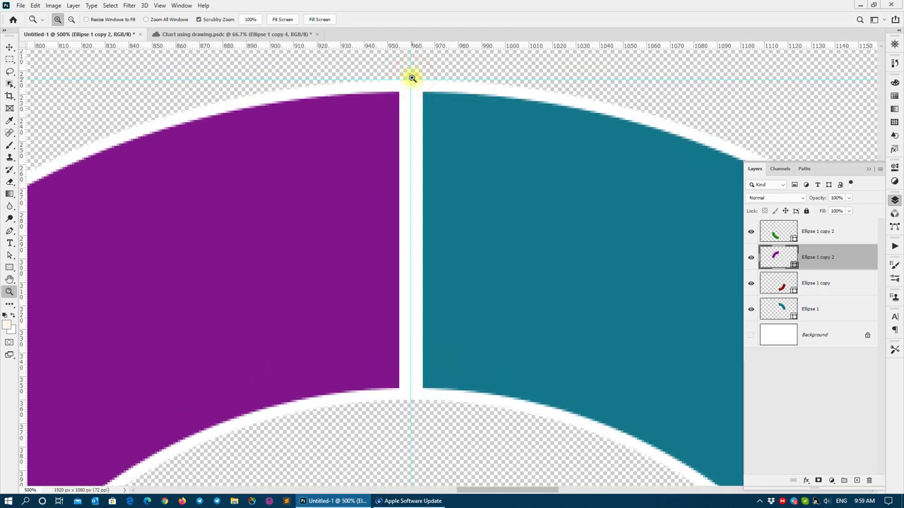
{"action": "key", "text": "v"}
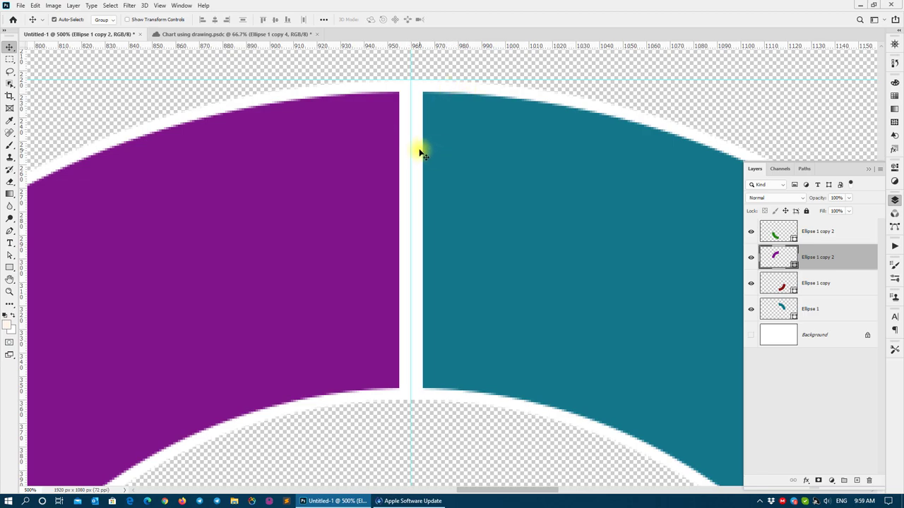
{"action": "key", "text": "z"}
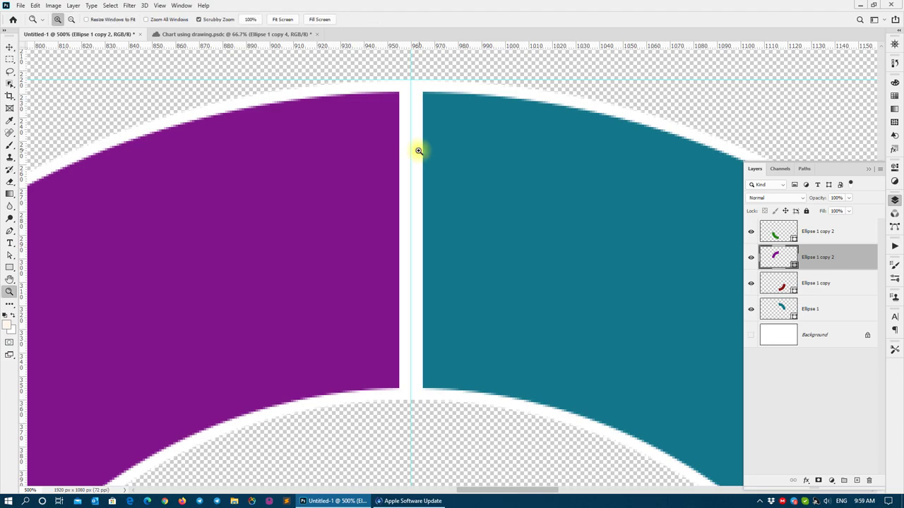
{"action": "left_click", "coordinate": [427, 165], "text": "alt"}
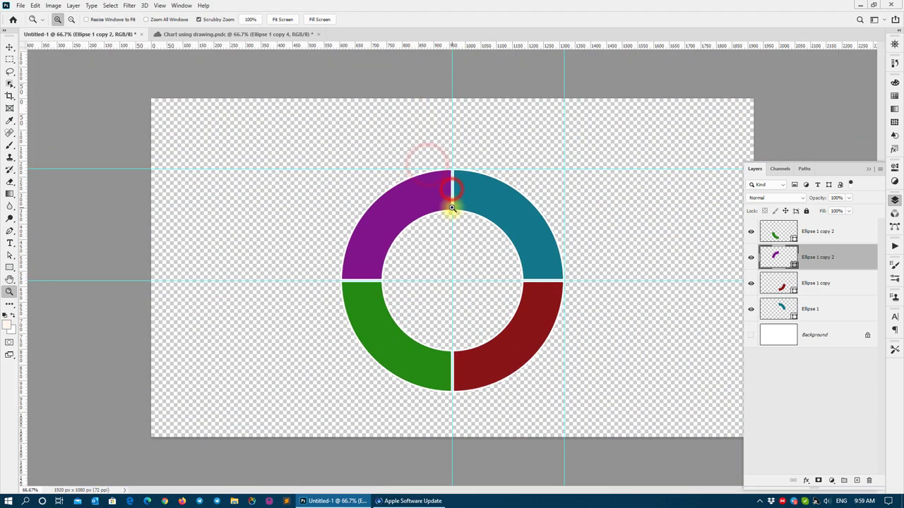
{"action": "left_click_drag", "start_coordinate": [452, 204], "coordinate": [513, 235]}
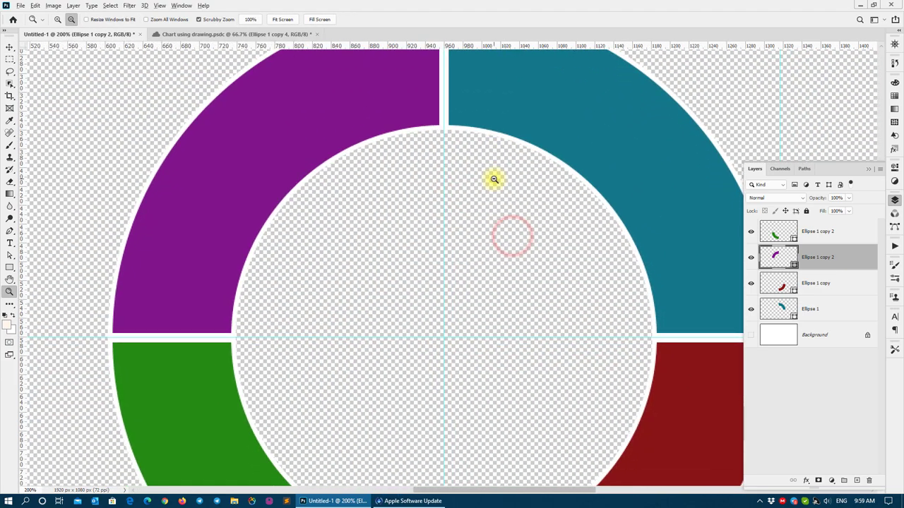
{"action": "left_click", "coordinate": [493, 181], "text": "alt"}
{"action": "key", "text": "v"}
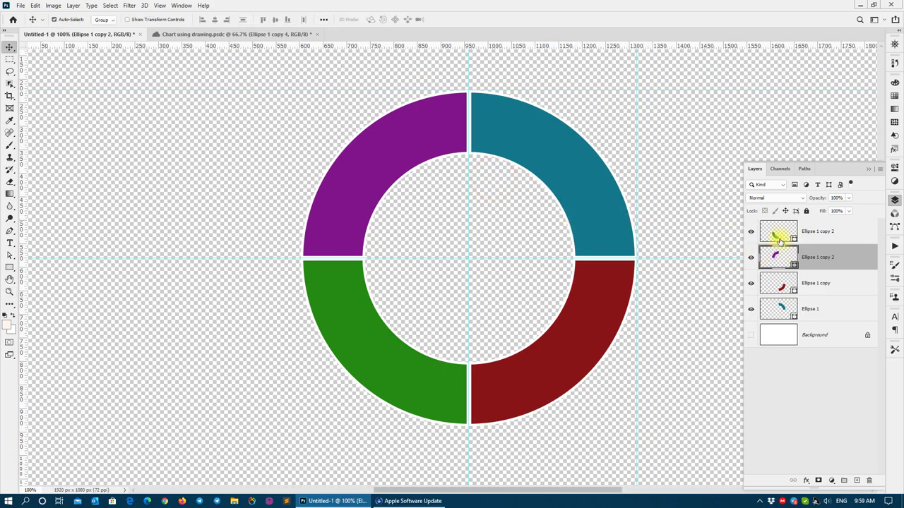
{"action": "left_click", "coordinate": [779, 240]}
Group the four Ellipse layers into Group 1 and add a 10 px white Stroke effect
{"action": "left_click", "coordinate": [813, 311], "text": "shift"}
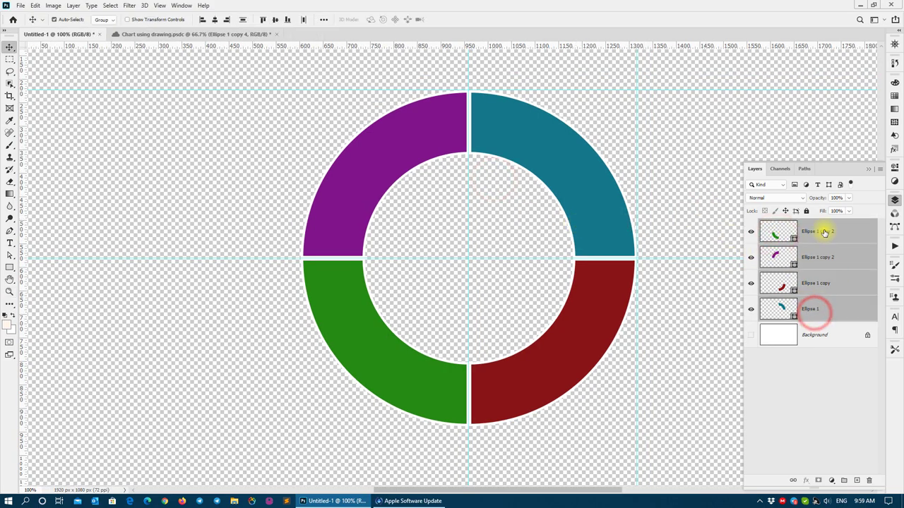
{"action": "left_click_drag", "start_coordinate": [824, 233], "coordinate": [844, 481]}
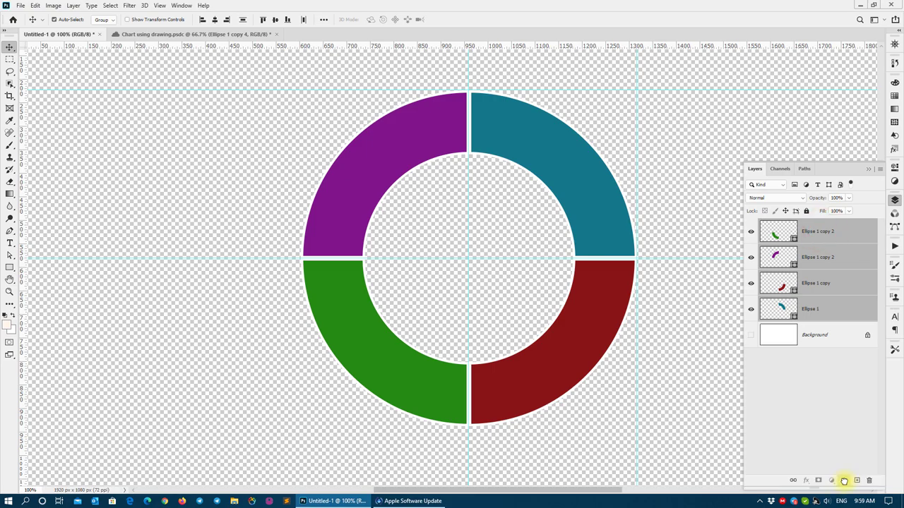
{"action": "left_click", "coordinate": [806, 481]}
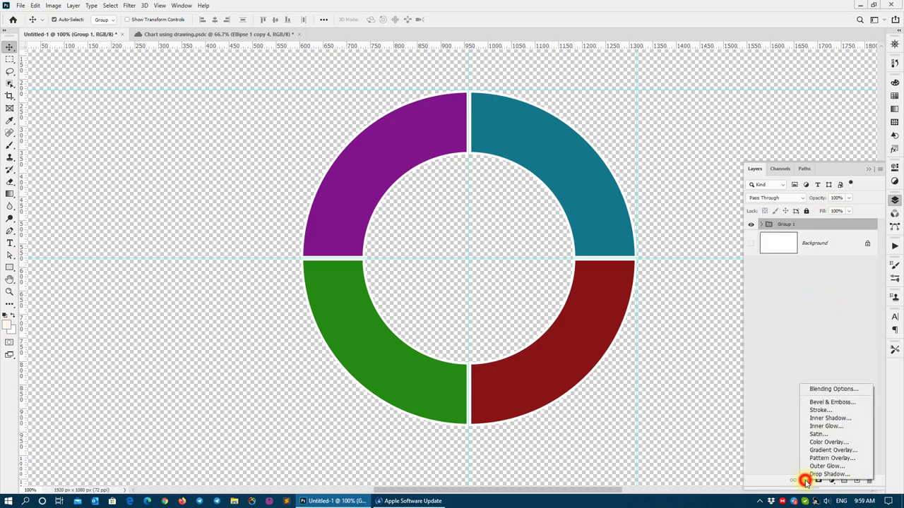
{"action": "left_click", "coordinate": [815, 410]}
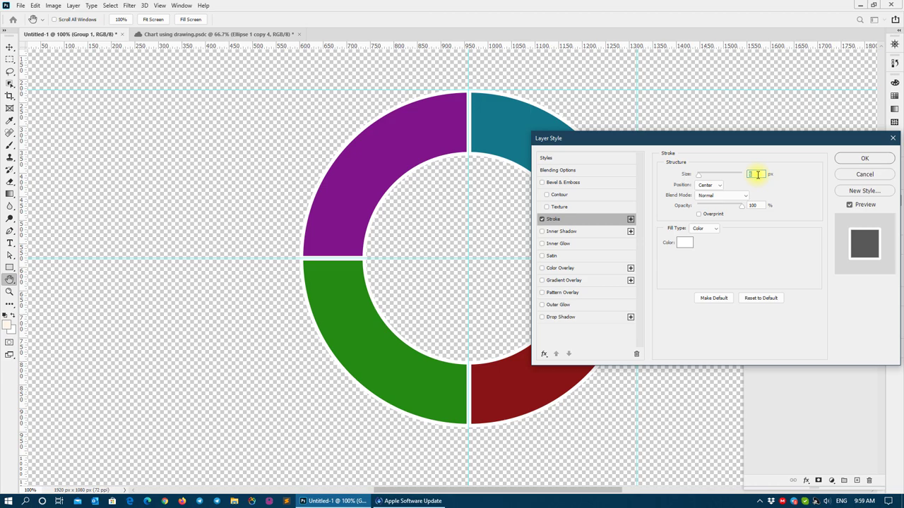
{"action": "type", "text": "10"}
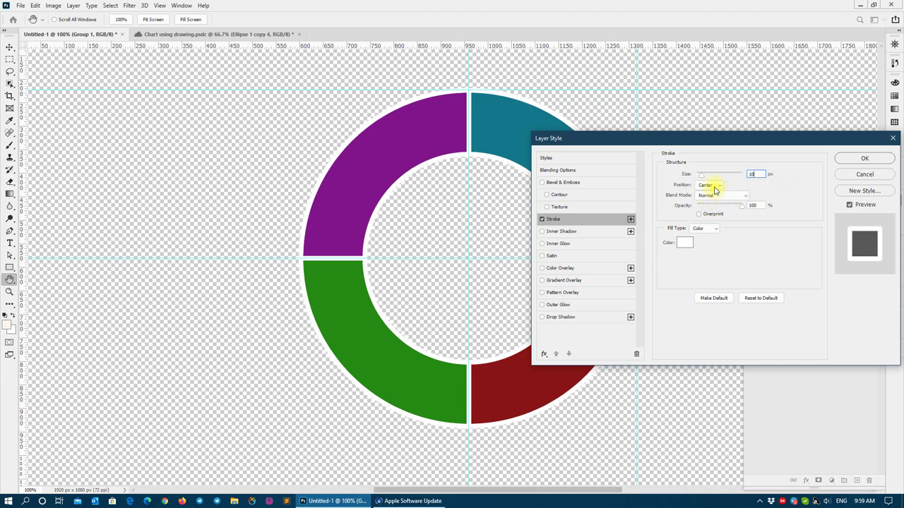
{"action": "key", "text": "ctrl+plus"}
{"action": "key", "text": "ctrl+plus"}
{"action": "key", "text": "ctrl+plus"}
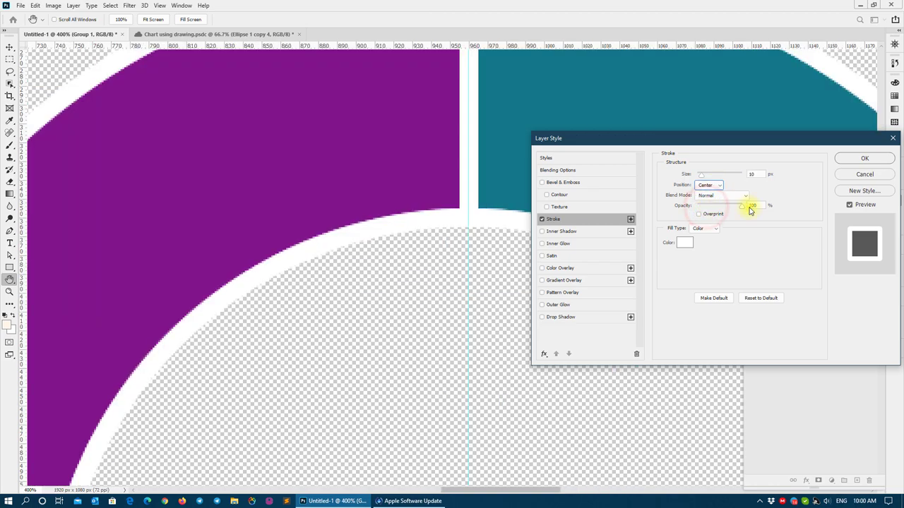
{"action": "left_click", "coordinate": [857, 160]}
Move the Group 1 ring toward the left of the canvas
{"action": "scroll", "coordinate": [522, 281], "scroll_direction": "down", "scroll_amount": 1}
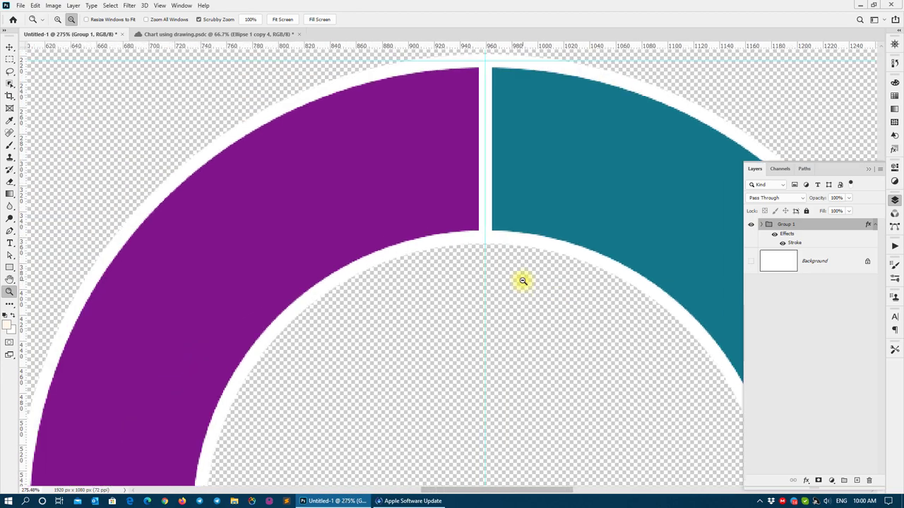
{"action": "scroll", "coordinate": [522, 281], "scroll_direction": "down", "scroll_amount": 2}
{"action": "scroll", "coordinate": [520, 278], "scroll_direction": "down", "scroll_amount": 1}
{"action": "scroll", "coordinate": [521, 272], "scroll_direction": "down", "scroll_amount": 2}
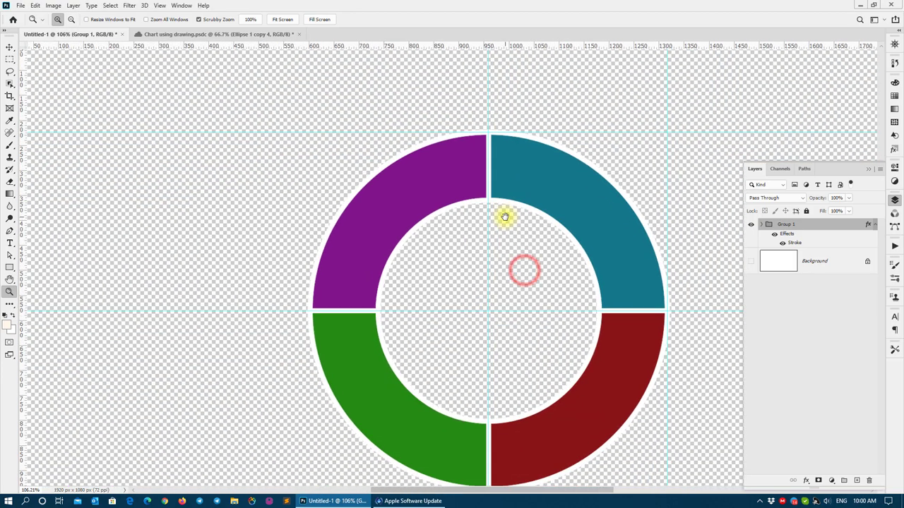
{"action": "key", "text": "v"}
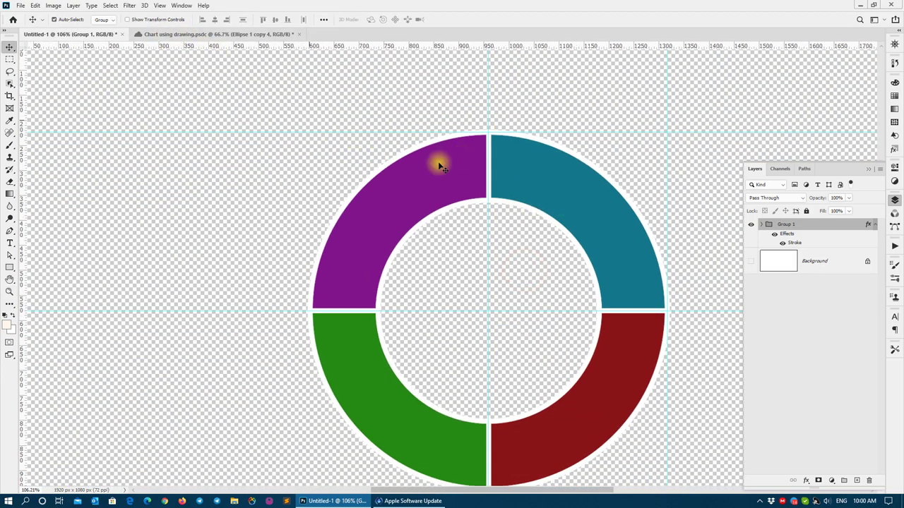
{"action": "left_click_drag", "start_coordinate": [459, 189], "coordinate": [224, 168]}
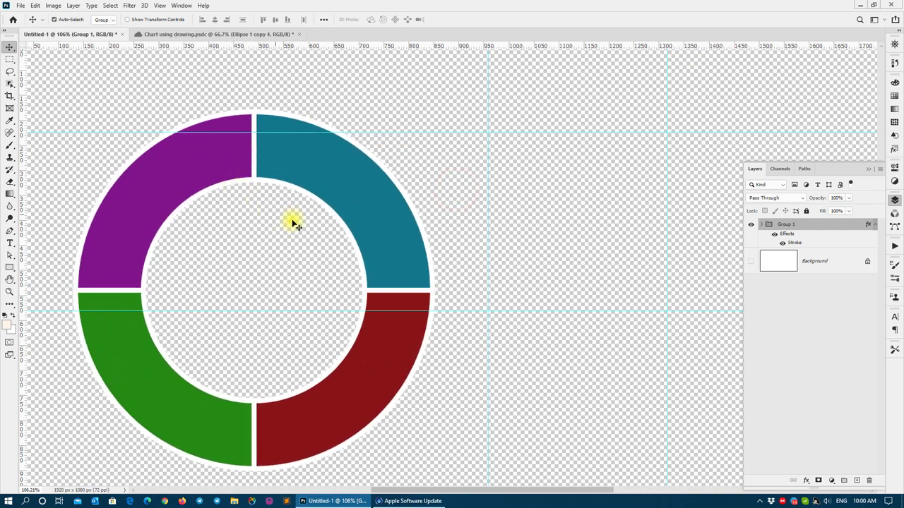
Compare against the reference tab, then nudge the ring group up and right in Untitled-1
{"action": "left_click", "coordinate": [208, 34]}
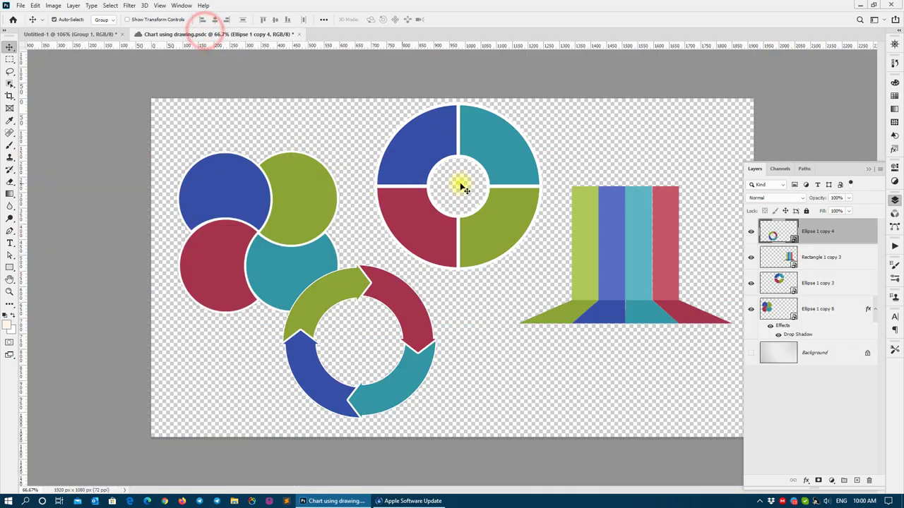
{"action": "left_click", "coordinate": [107, 38]}
{"action": "mouse_move", "coordinate": [359, 178]}
{"action": "left_mouse_down"}
{"action": "mouse_move", "coordinate": [375, 169]}
{"action": "mouse_move", "coordinate": [423, 199]}
{"action": "left_mouse_up"}
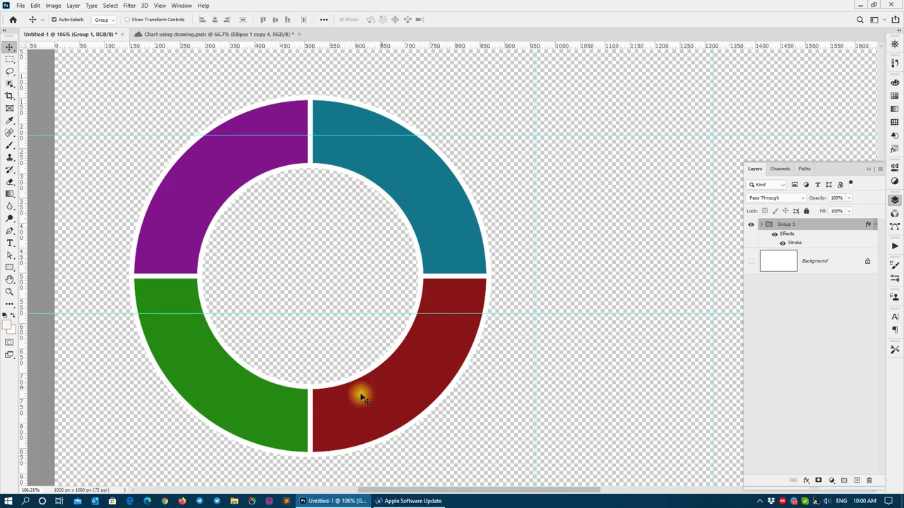
{"action": "left_click_drag", "start_coordinate": [386, 399], "coordinate": [417, 358]}
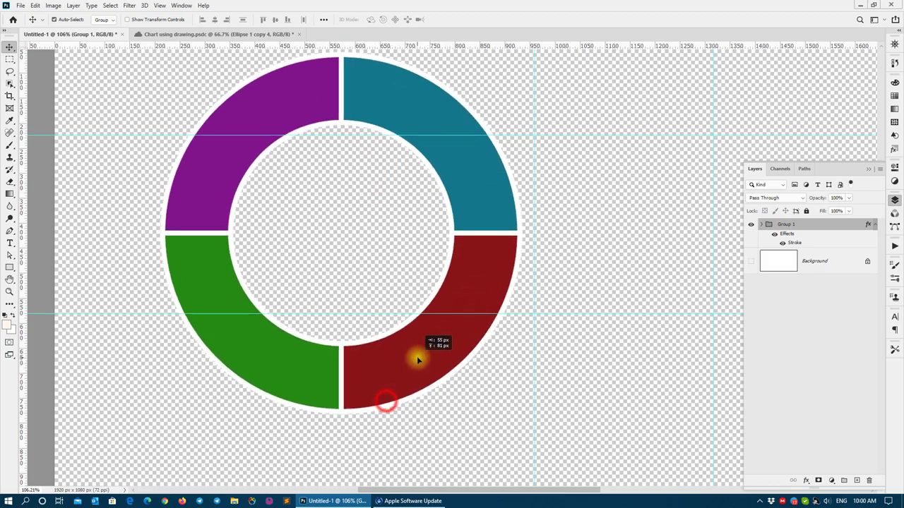
In the Chart using drawing tab, shift the circular arrow chart right
{"action": "left_click", "coordinate": [187, 34]}
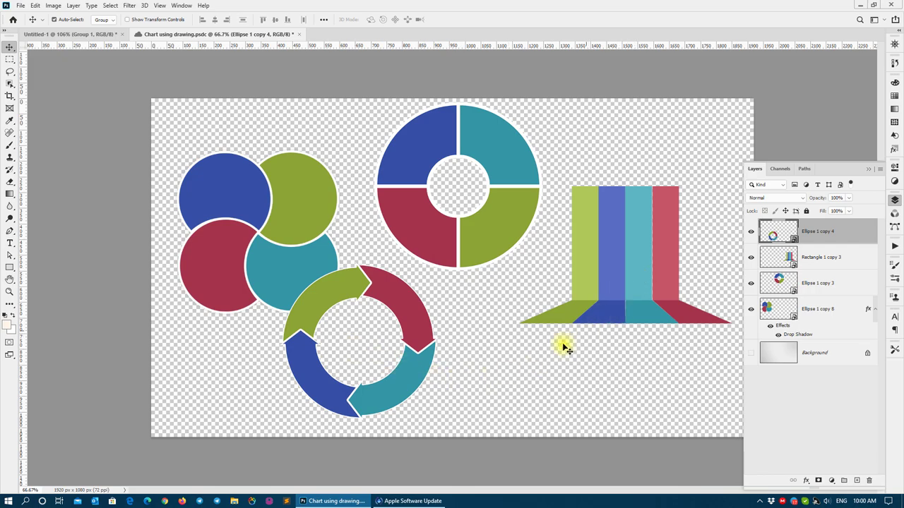
{"action": "left_click_drag", "start_coordinate": [341, 287], "coordinate": [440, 303]}
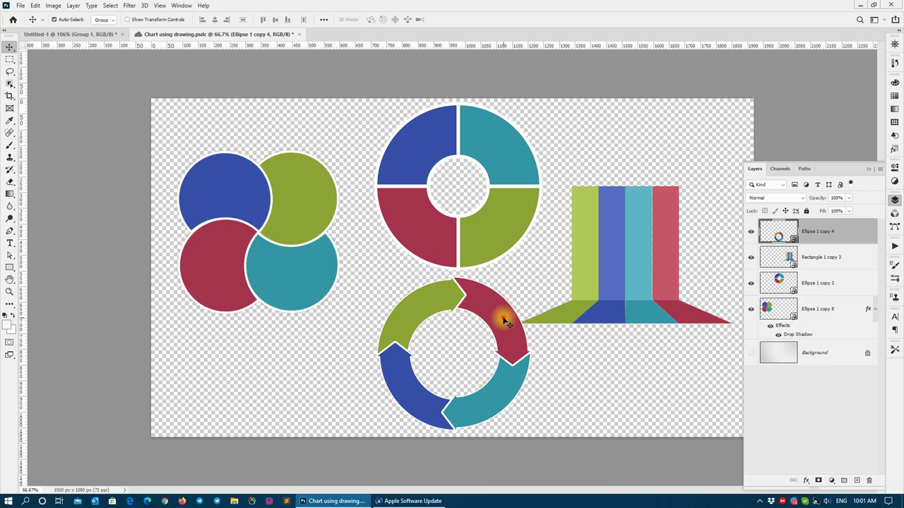
{"action": "left_click_drag", "start_coordinate": [504, 322], "coordinate": [508, 323]}
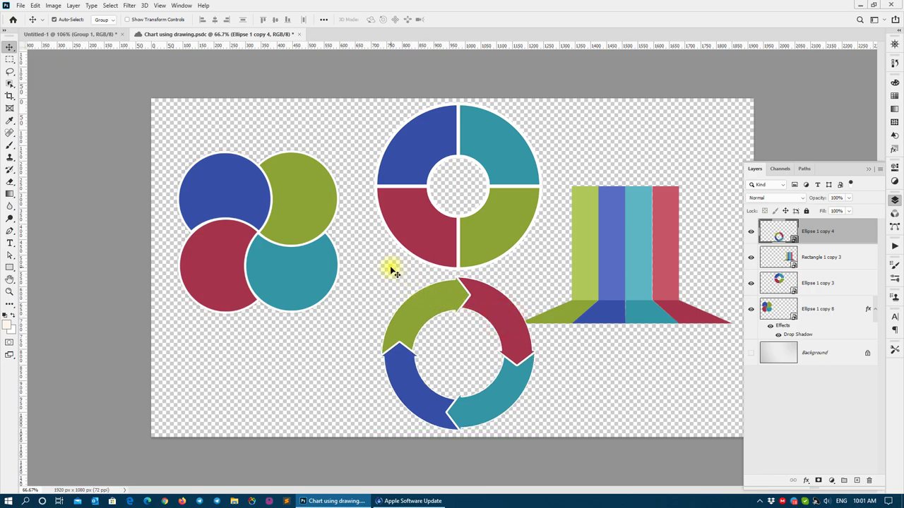